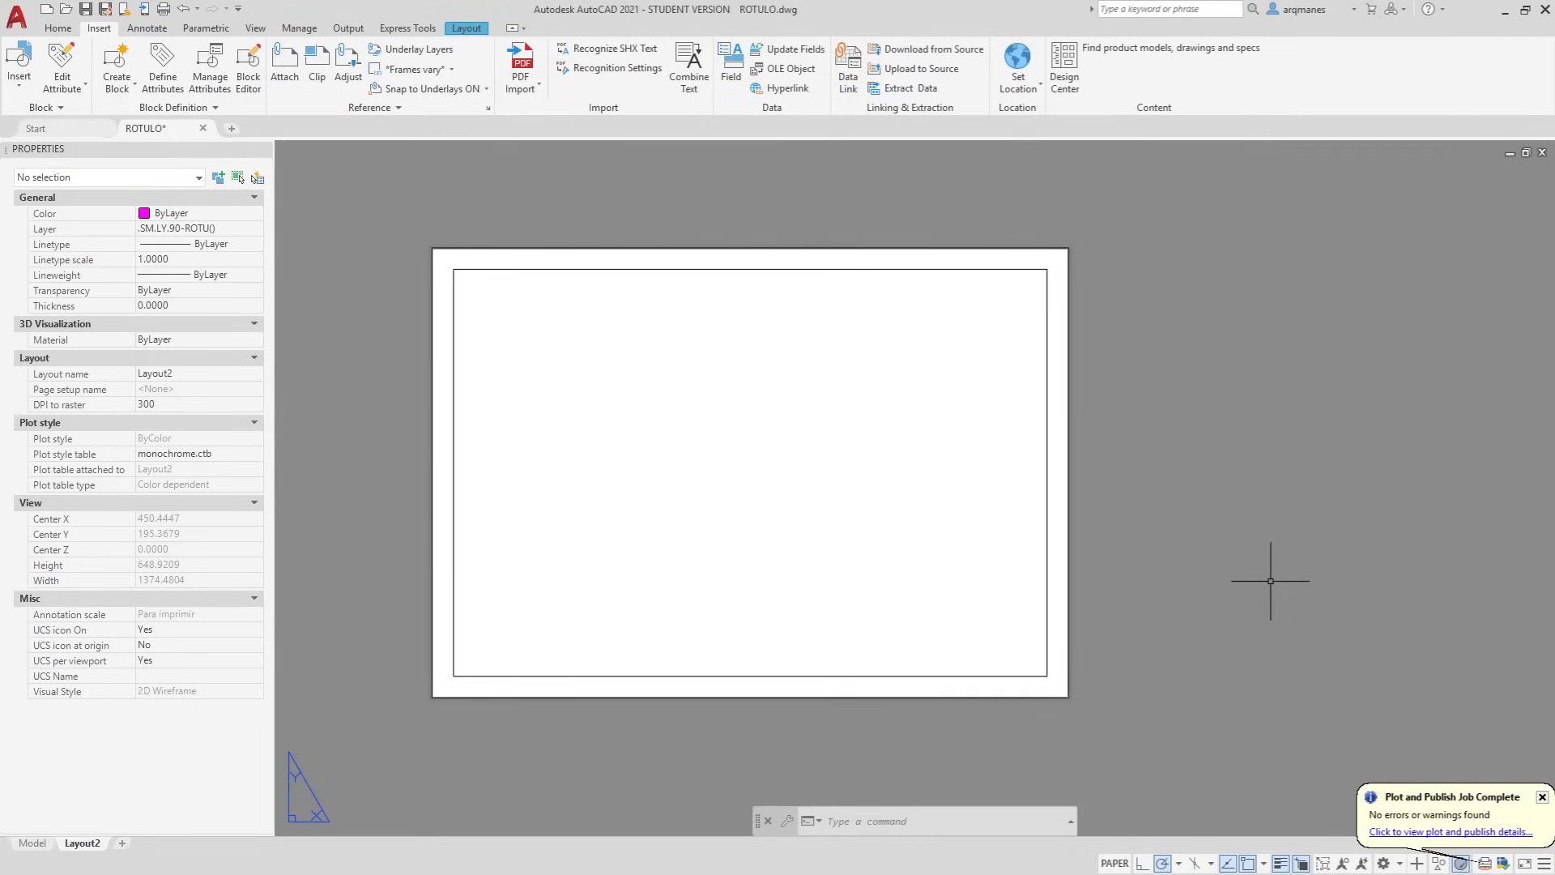
- Insert the Rotulo arqmanes block, stretch it to the sheet's right border, and edit its TÍTULO attribute
{"action": "left_click", "coordinate": [21, 86]}
{"action": "left_click", "coordinate": [54, 134]}
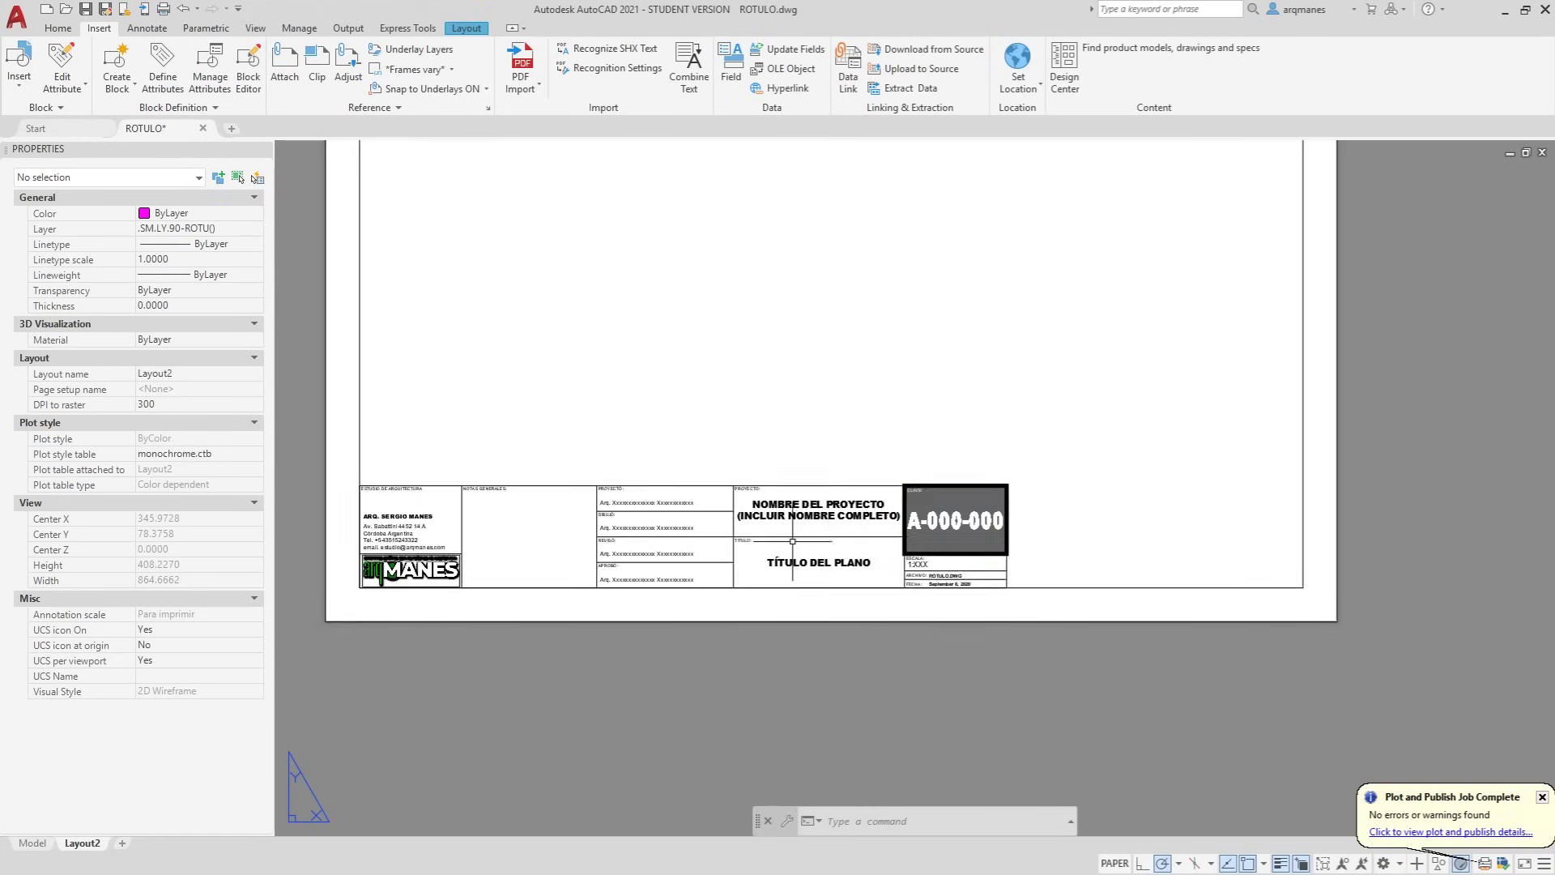
{"action": "left_click_drag", "start_coordinate": [800, 469], "coordinate": [782, 506]}
{"action": "left_click", "coordinate": [1008, 588]}
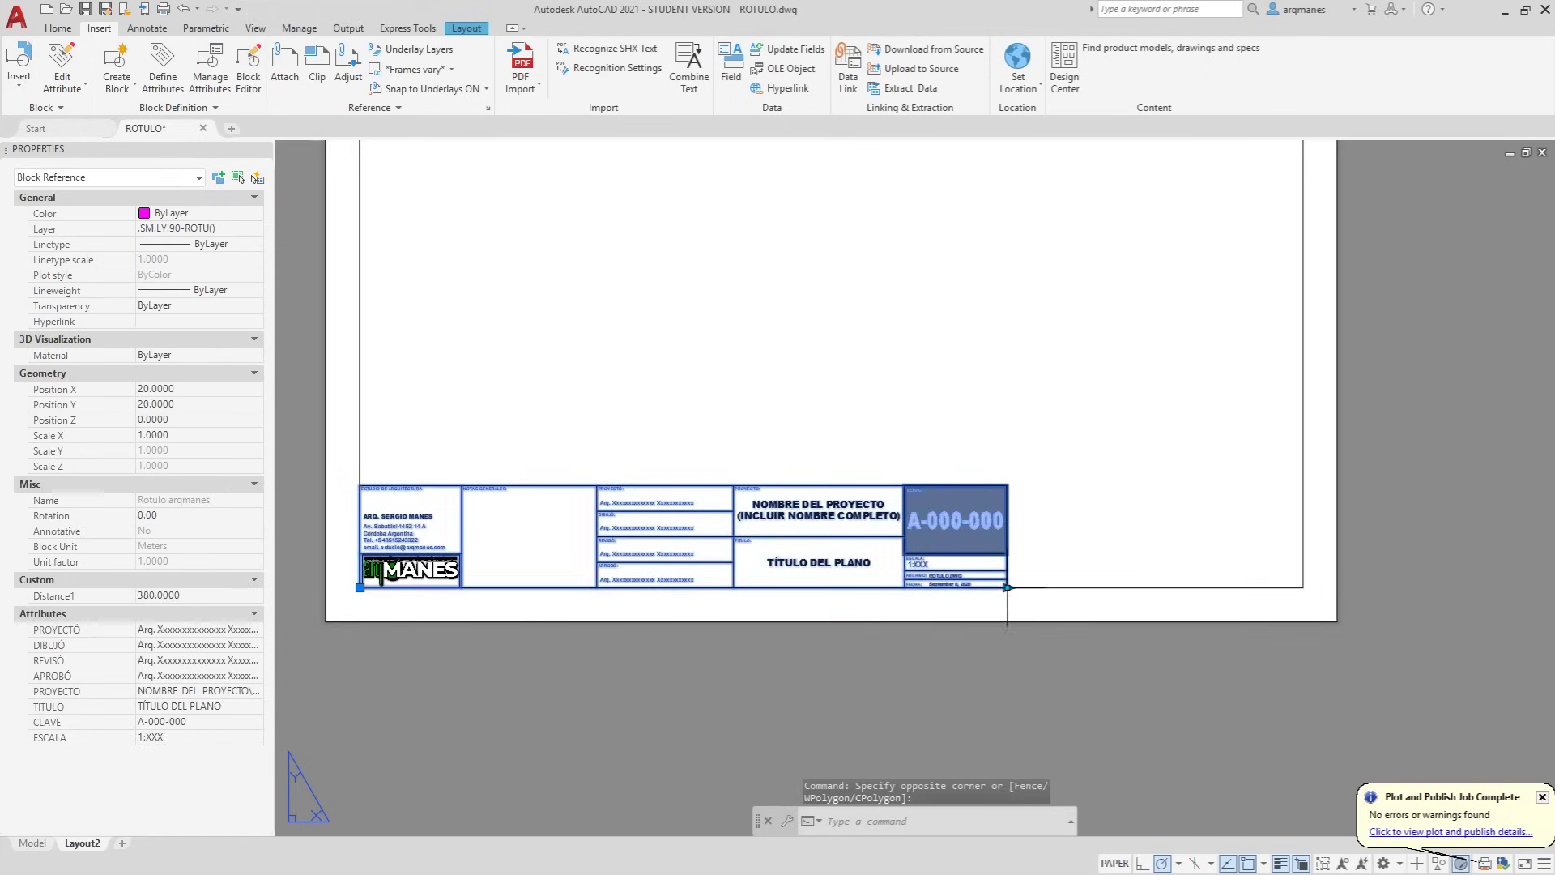
{"action": "left_click", "coordinate": [1304, 587]}
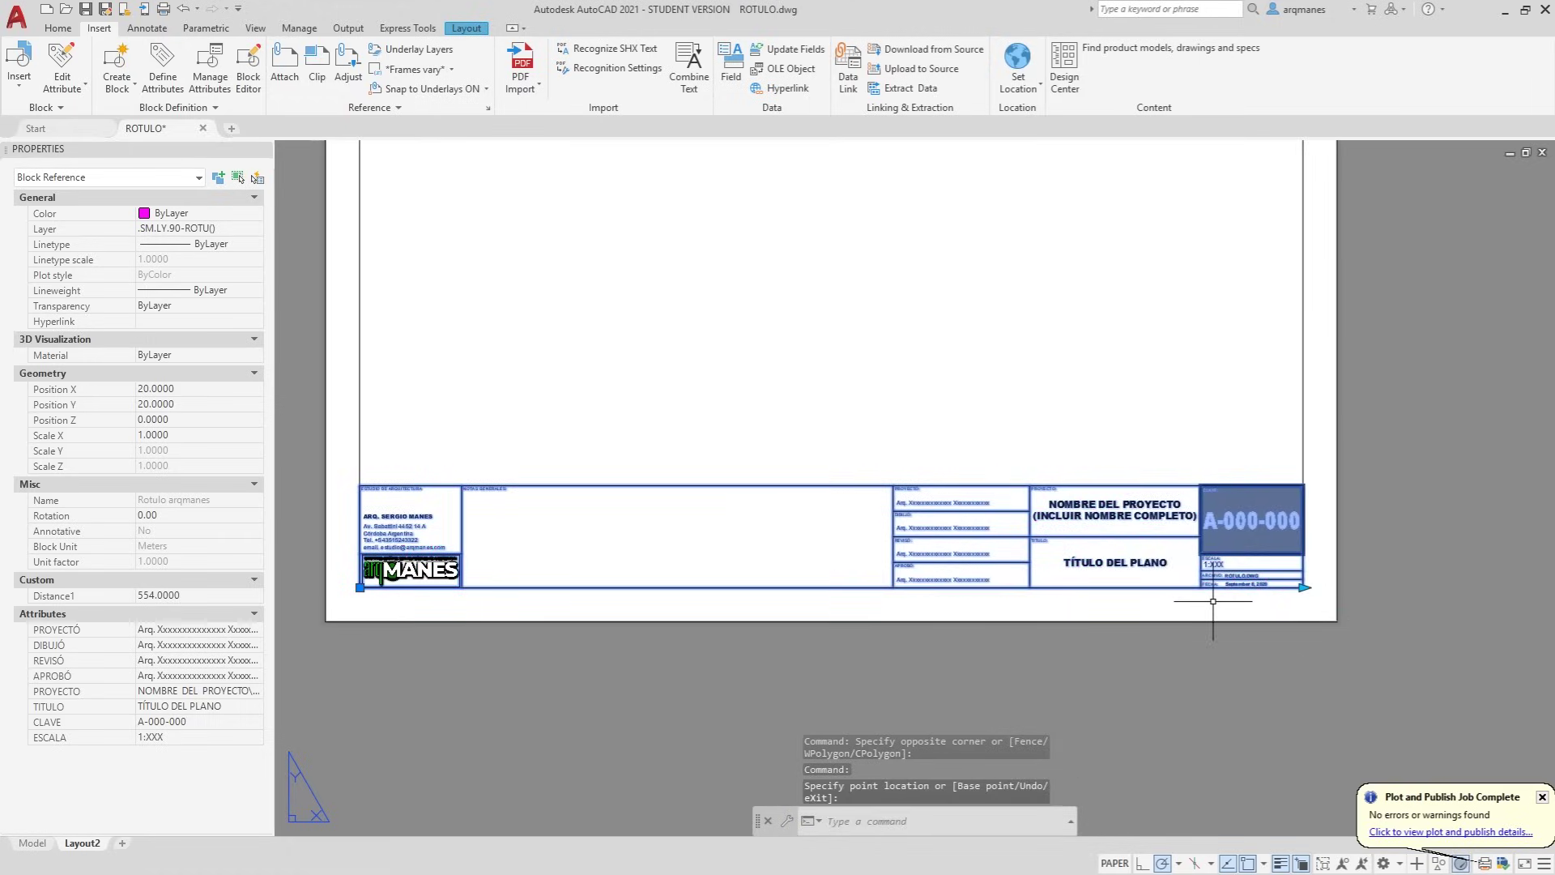
{"action": "double_click", "coordinate": [1151, 562], "text": "ctrl"}
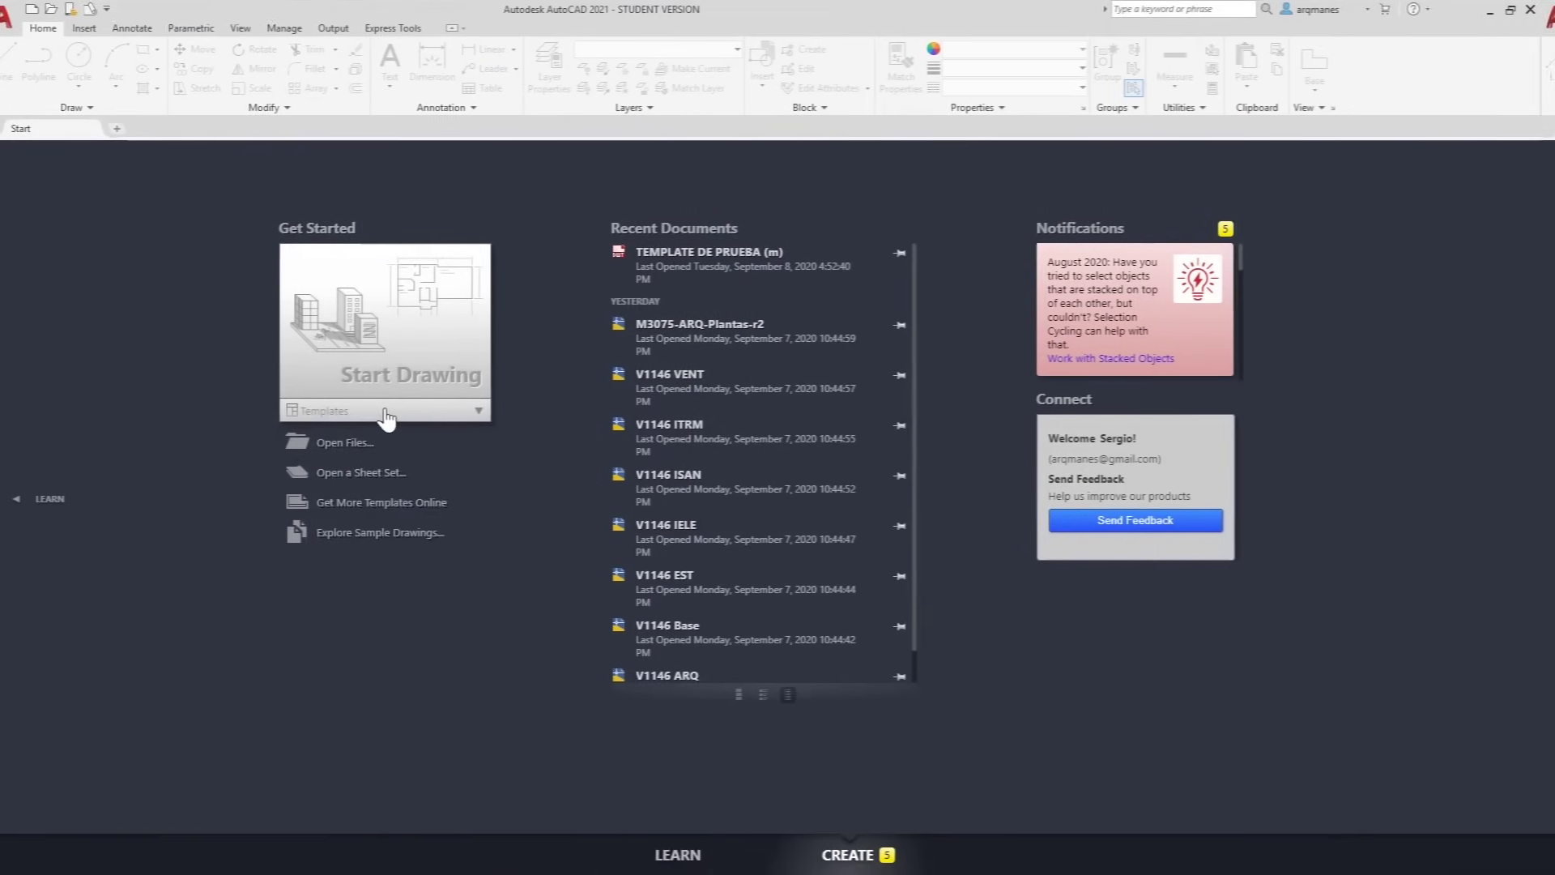
- Start a drawing from TEMPLATE DE PRUEBA (m).dwt on Layout2, cancelling the -DWGUNITS prompt
{"action": "left_click", "coordinate": [386, 417]}
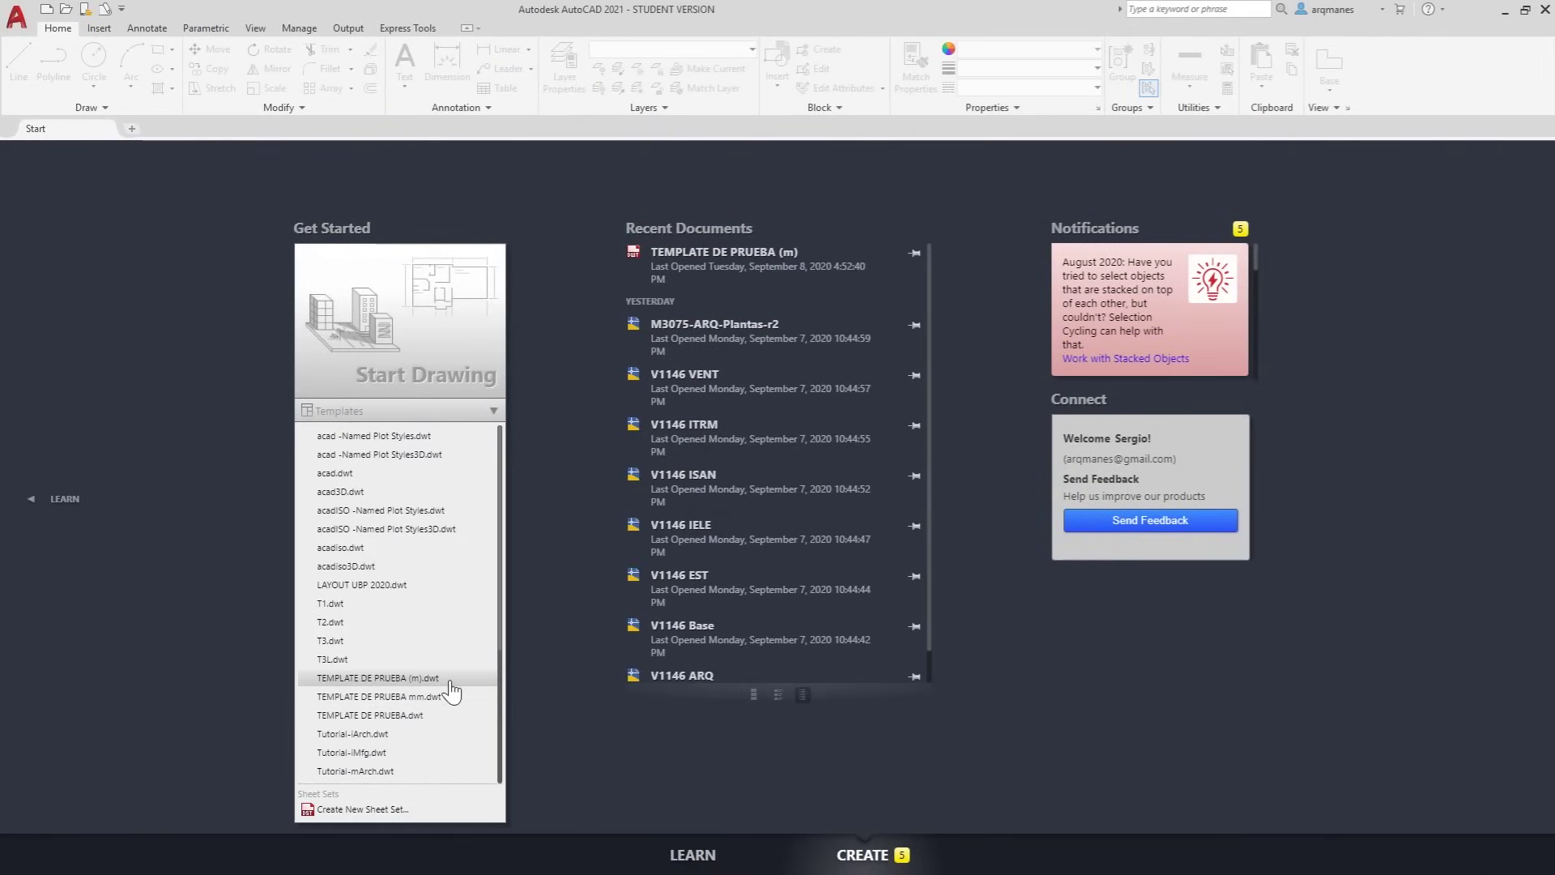
{"action": "left_click", "coordinate": [419, 680]}
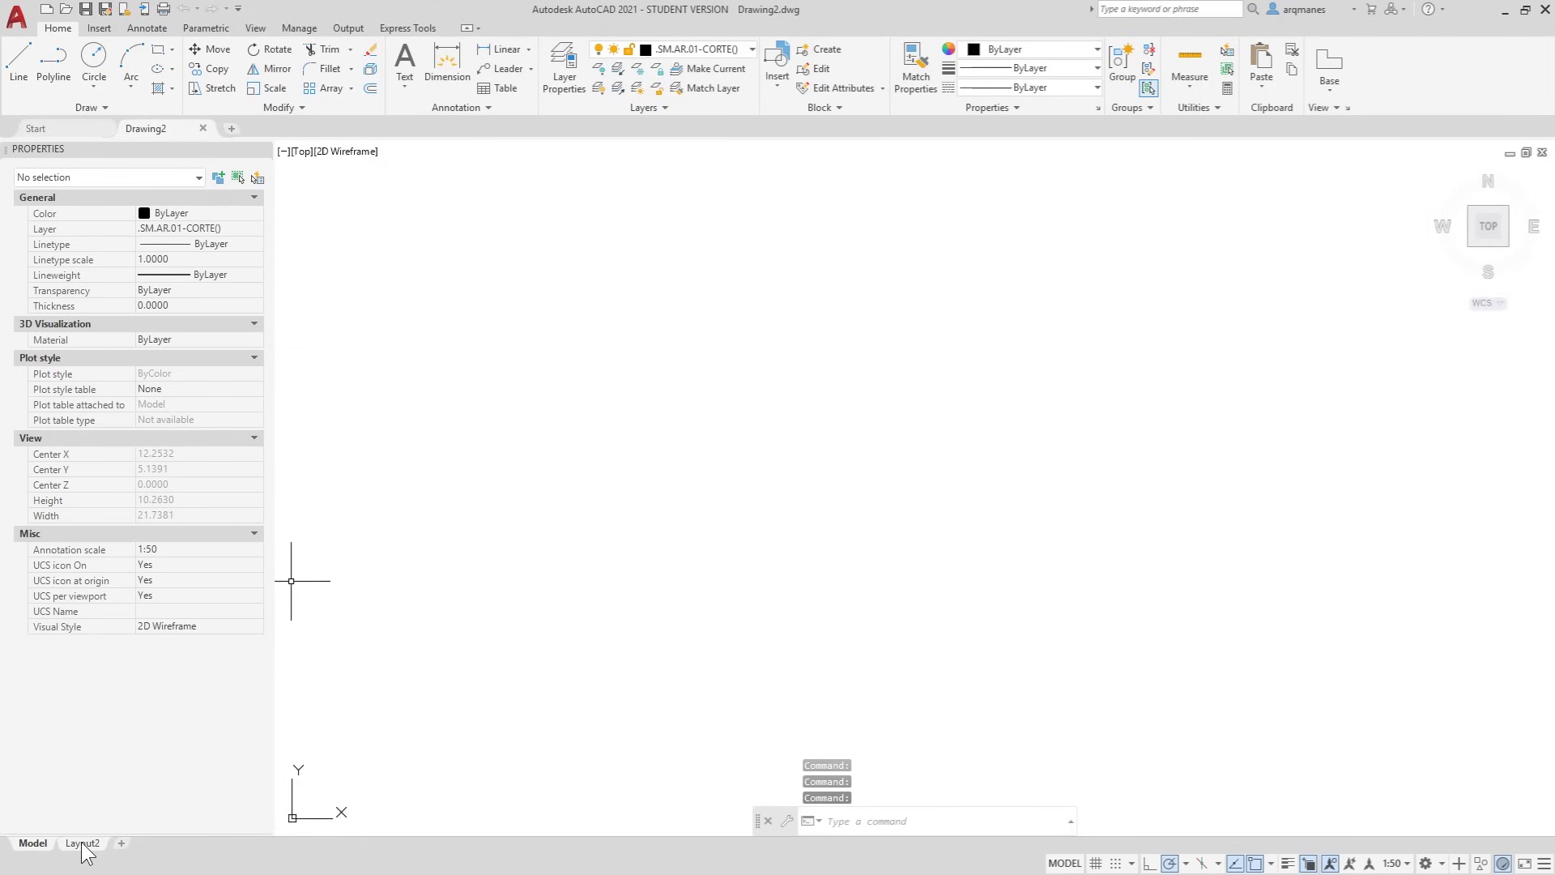
{"action": "left_click", "coordinate": [82, 843]}
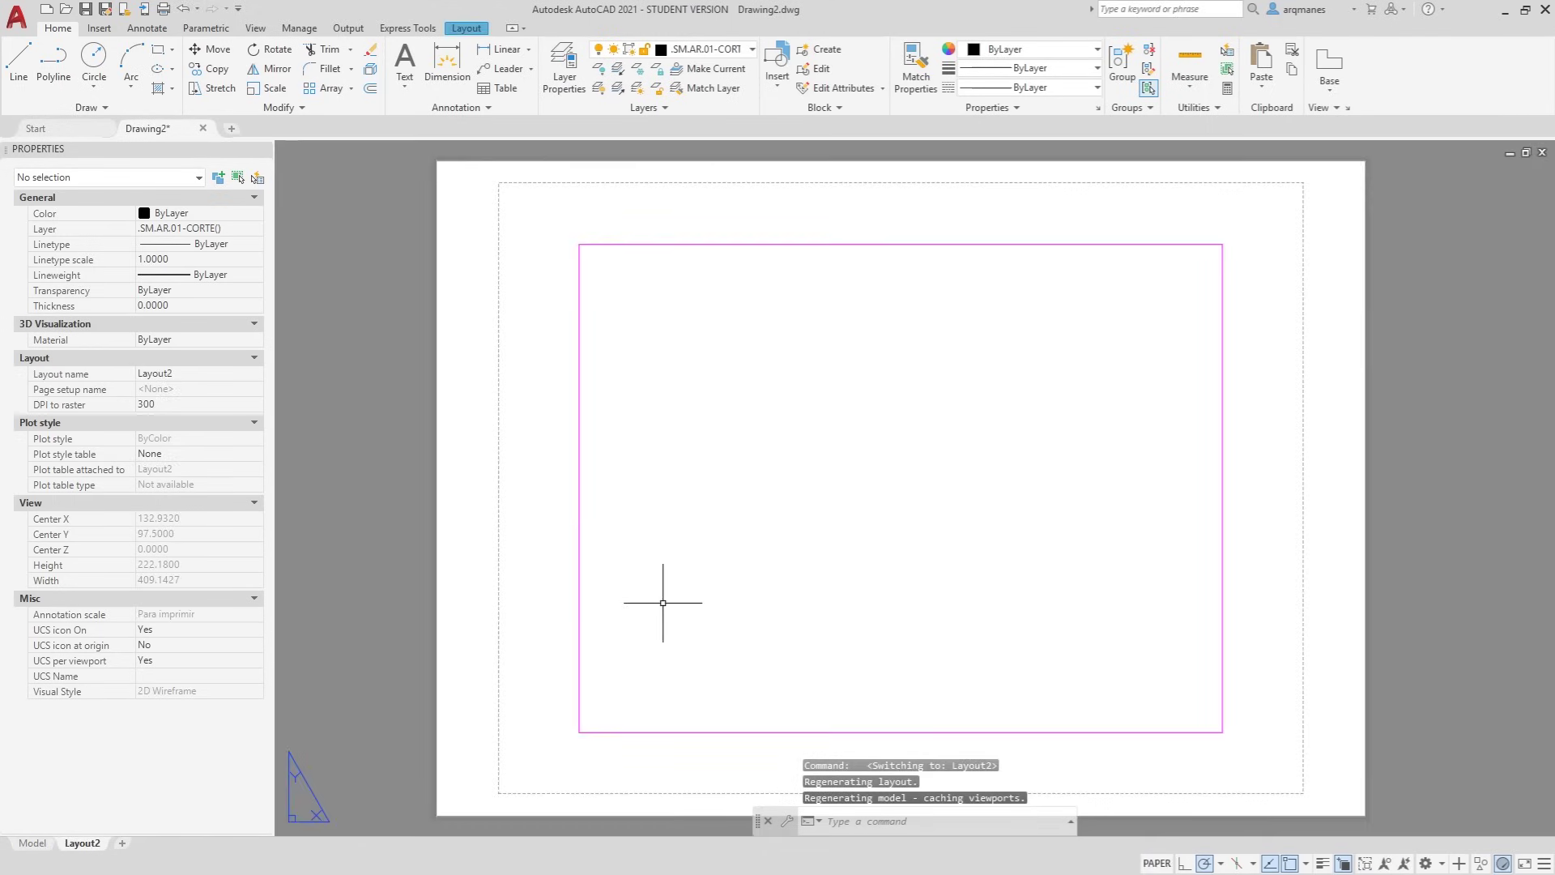
{"action": "type", "text": "-DWGUNITS"}
{"action": "key", "text": "Return"}
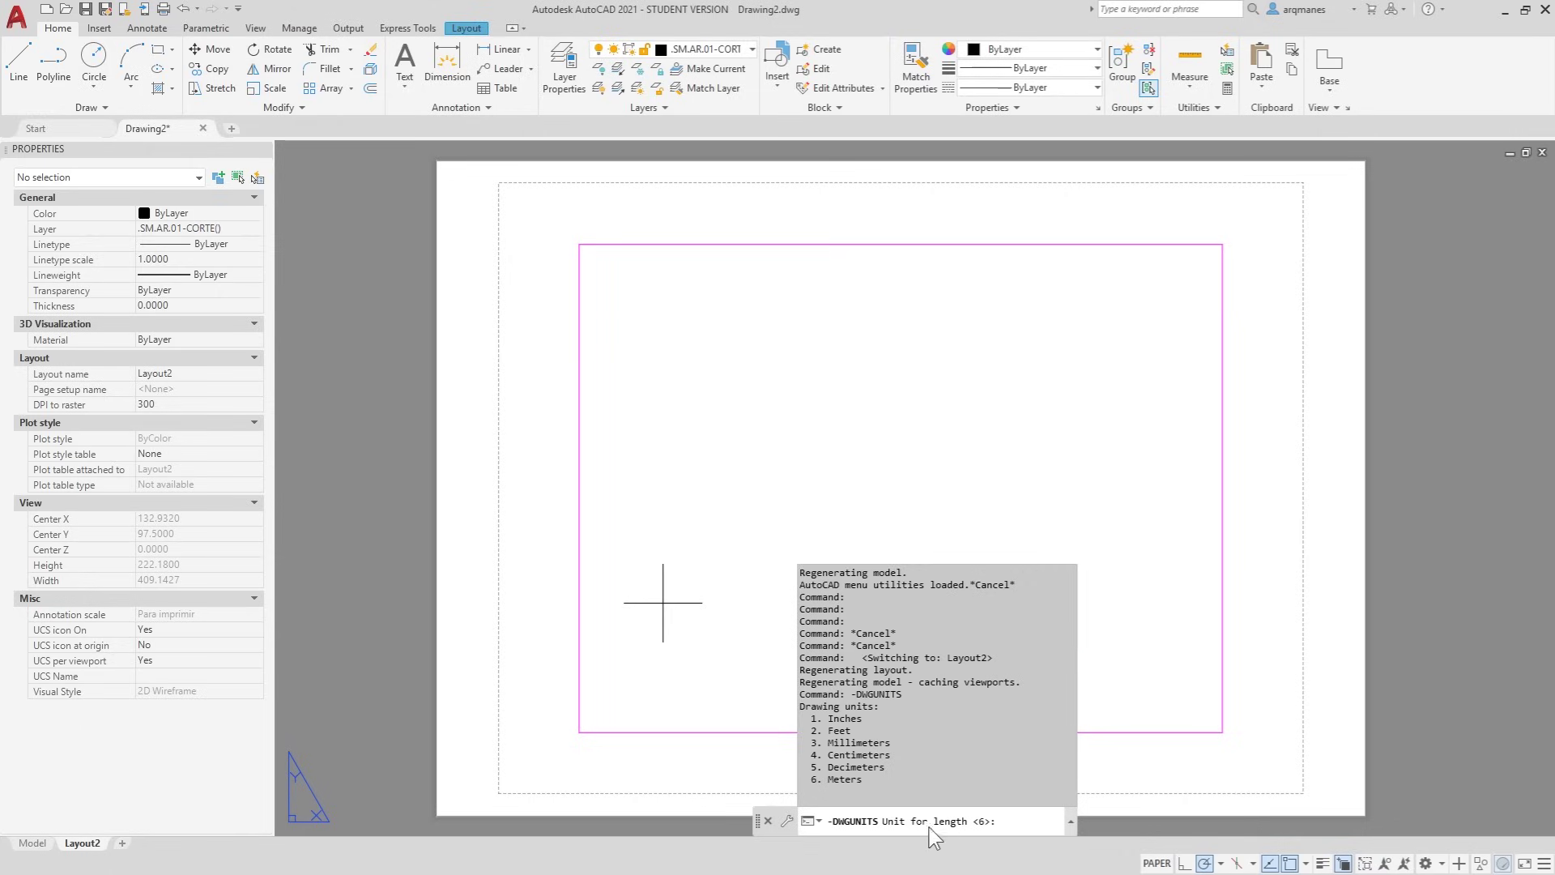
{"action": "key", "text": "Escape"}
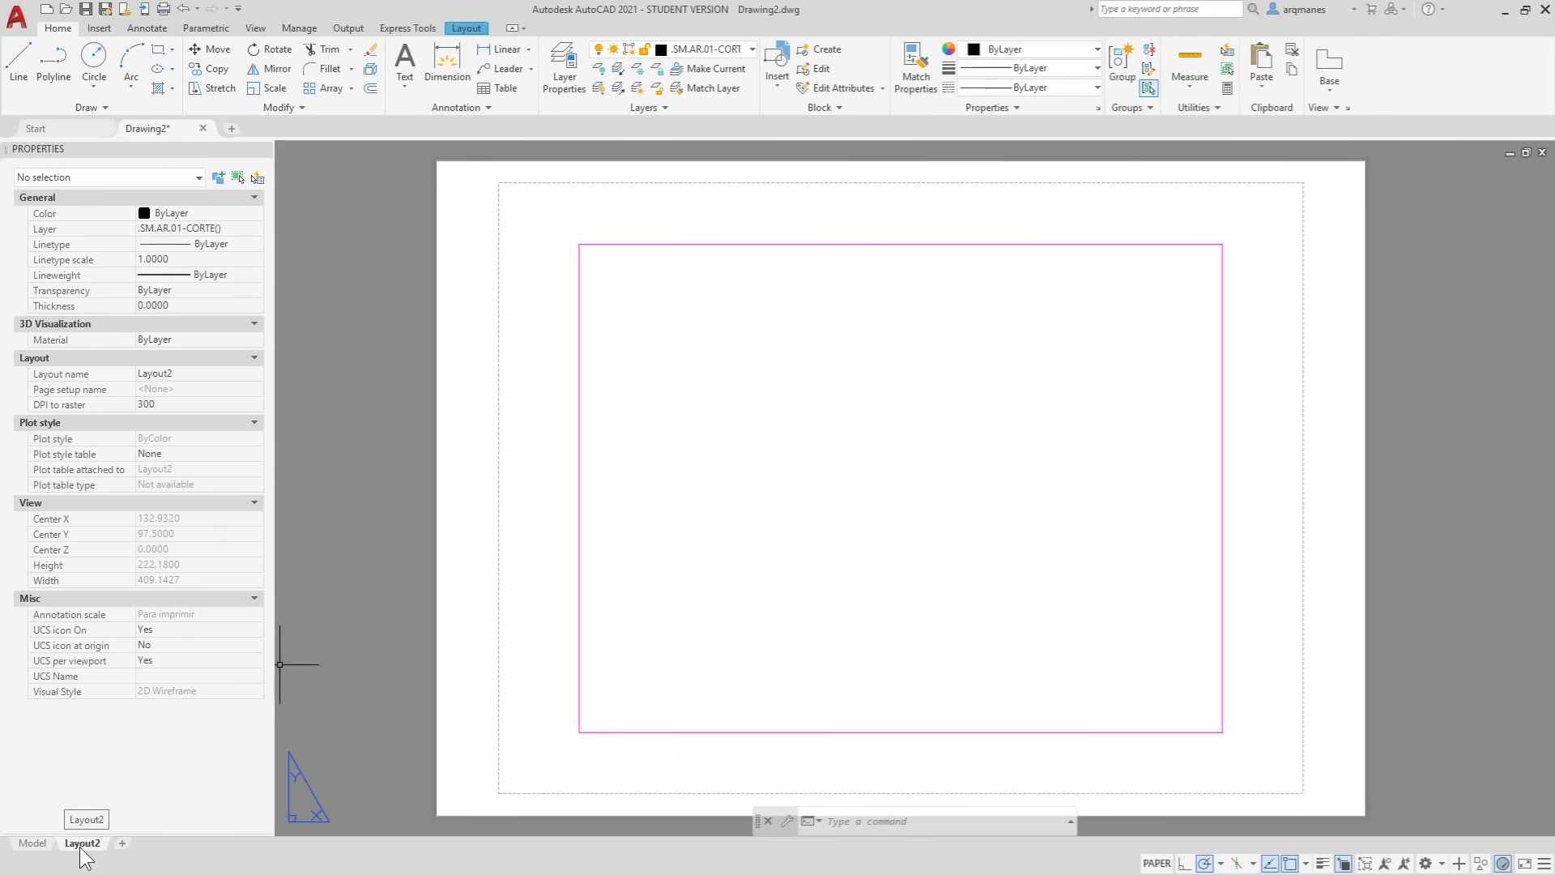
- Give Layout2's page setup ISO full bleed A3 (420.00 x 297.00 MM) paper
{"action": "right_click", "coordinate": [84, 857]}
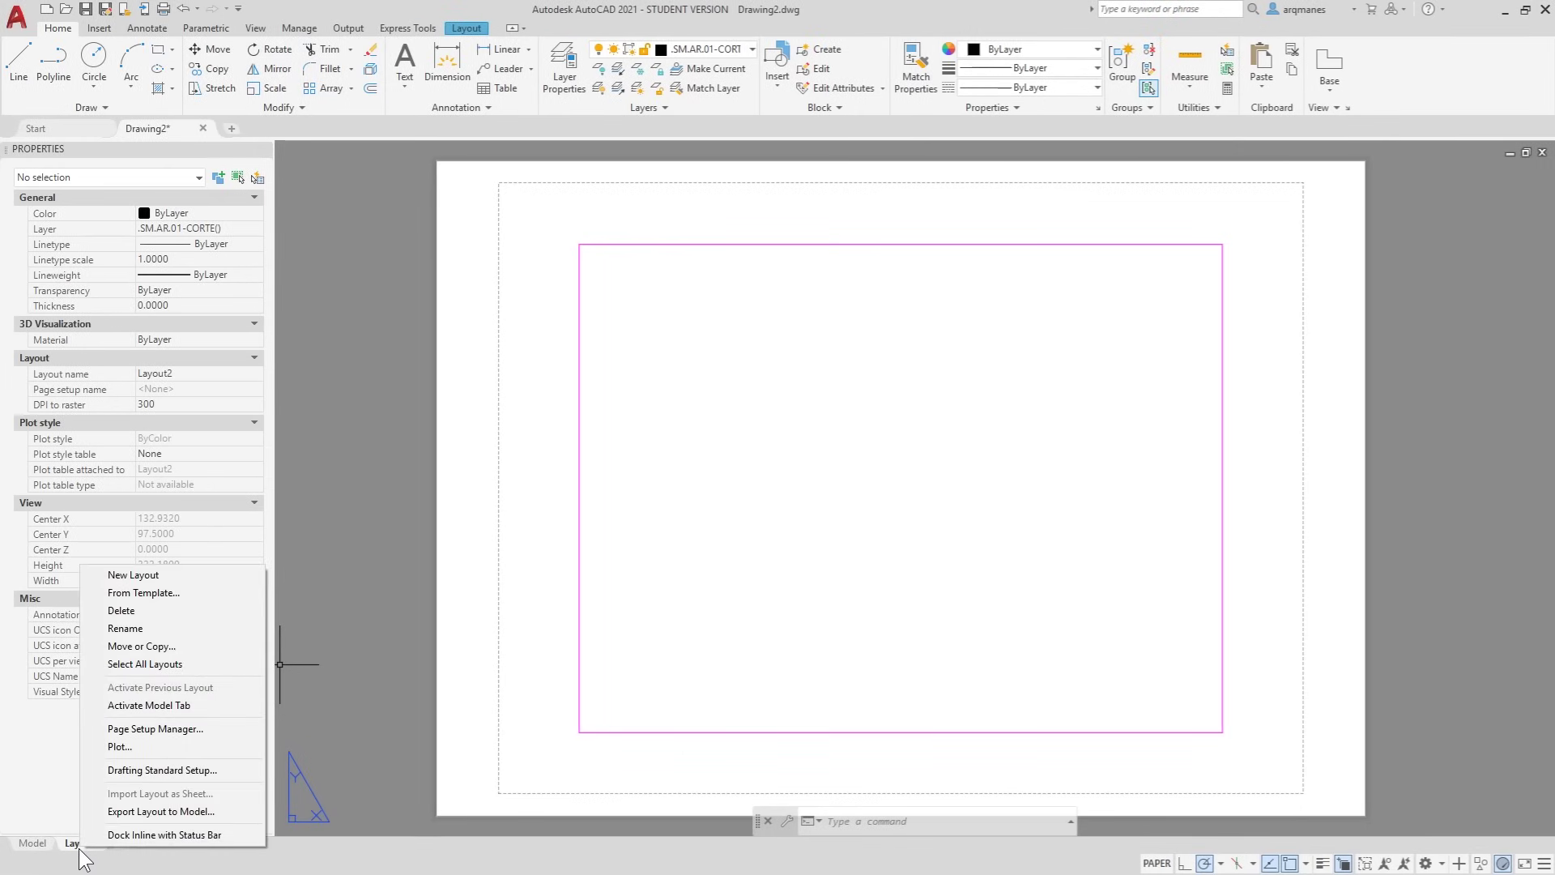
{"action": "left_click", "coordinate": [210, 729]}
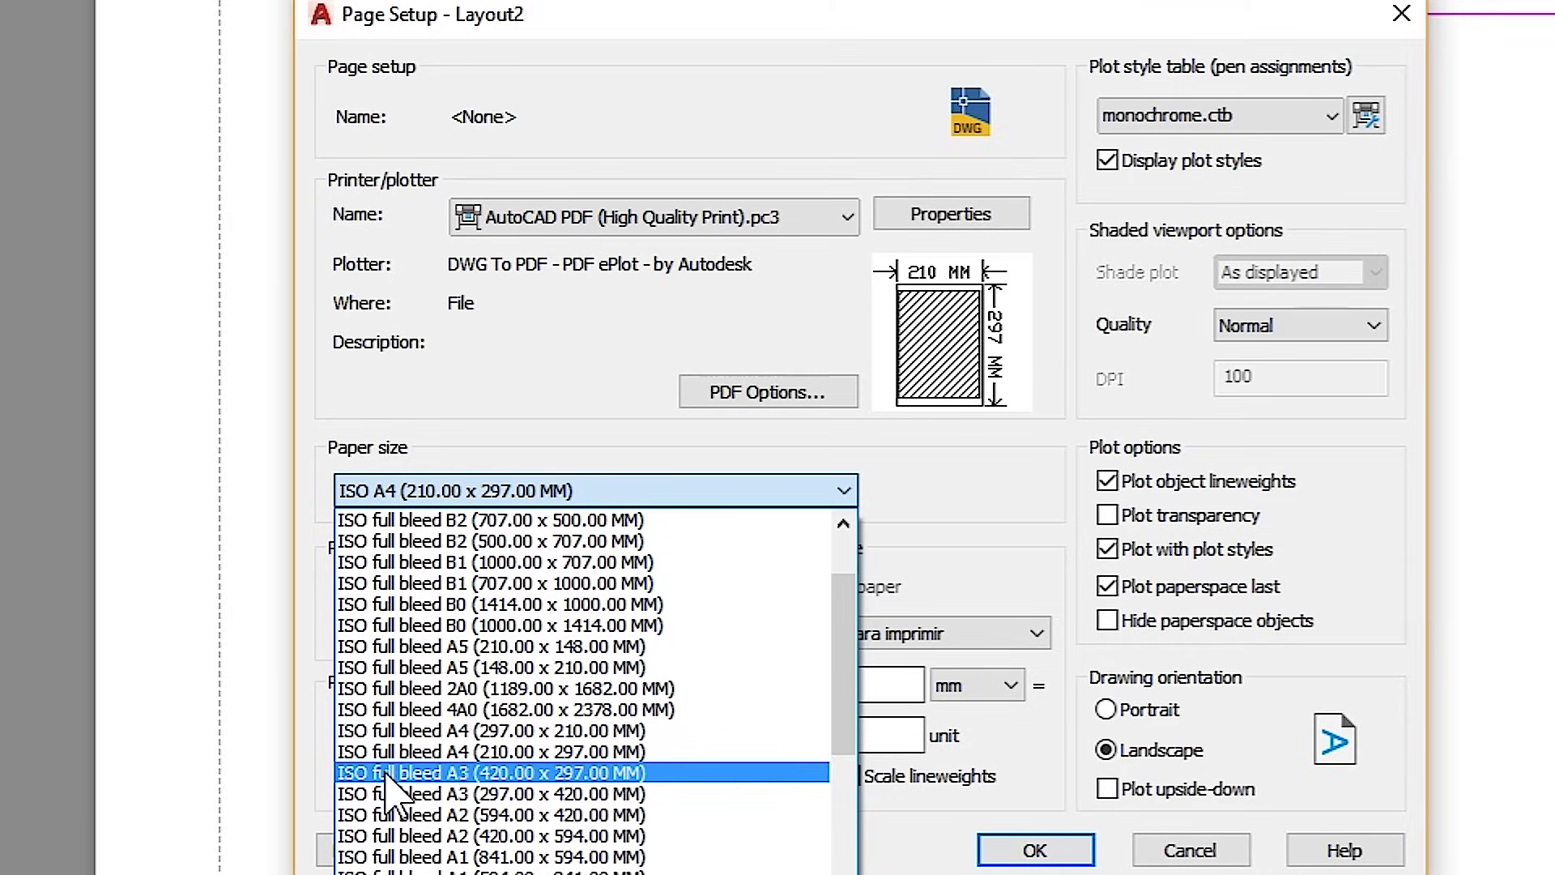
{"action": "left_click", "coordinate": [387, 775]}
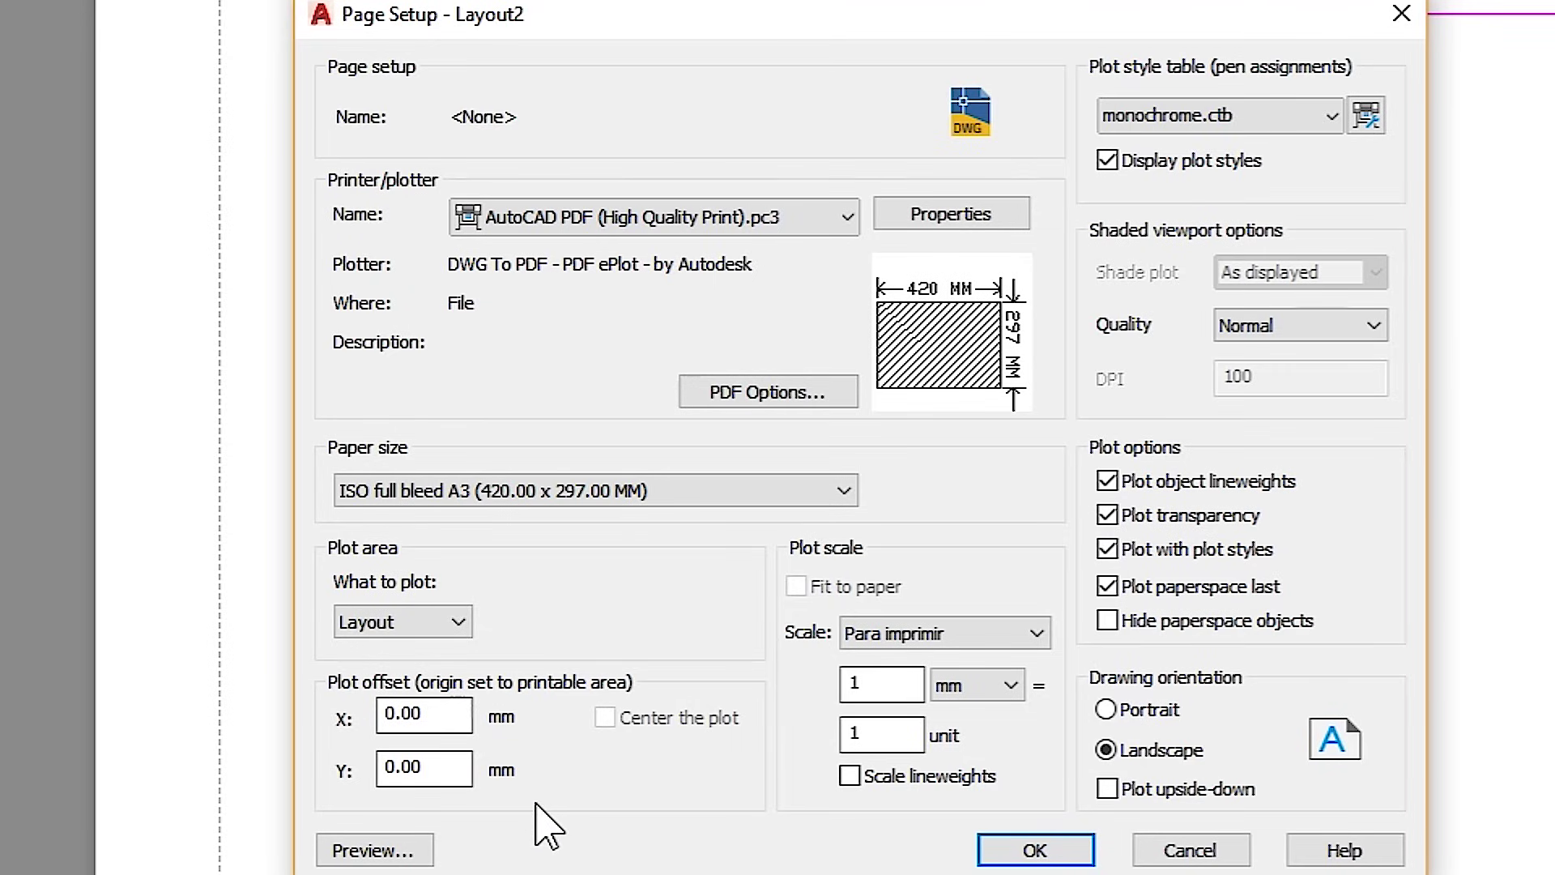
{"action": "left_click", "coordinate": [1022, 850]}
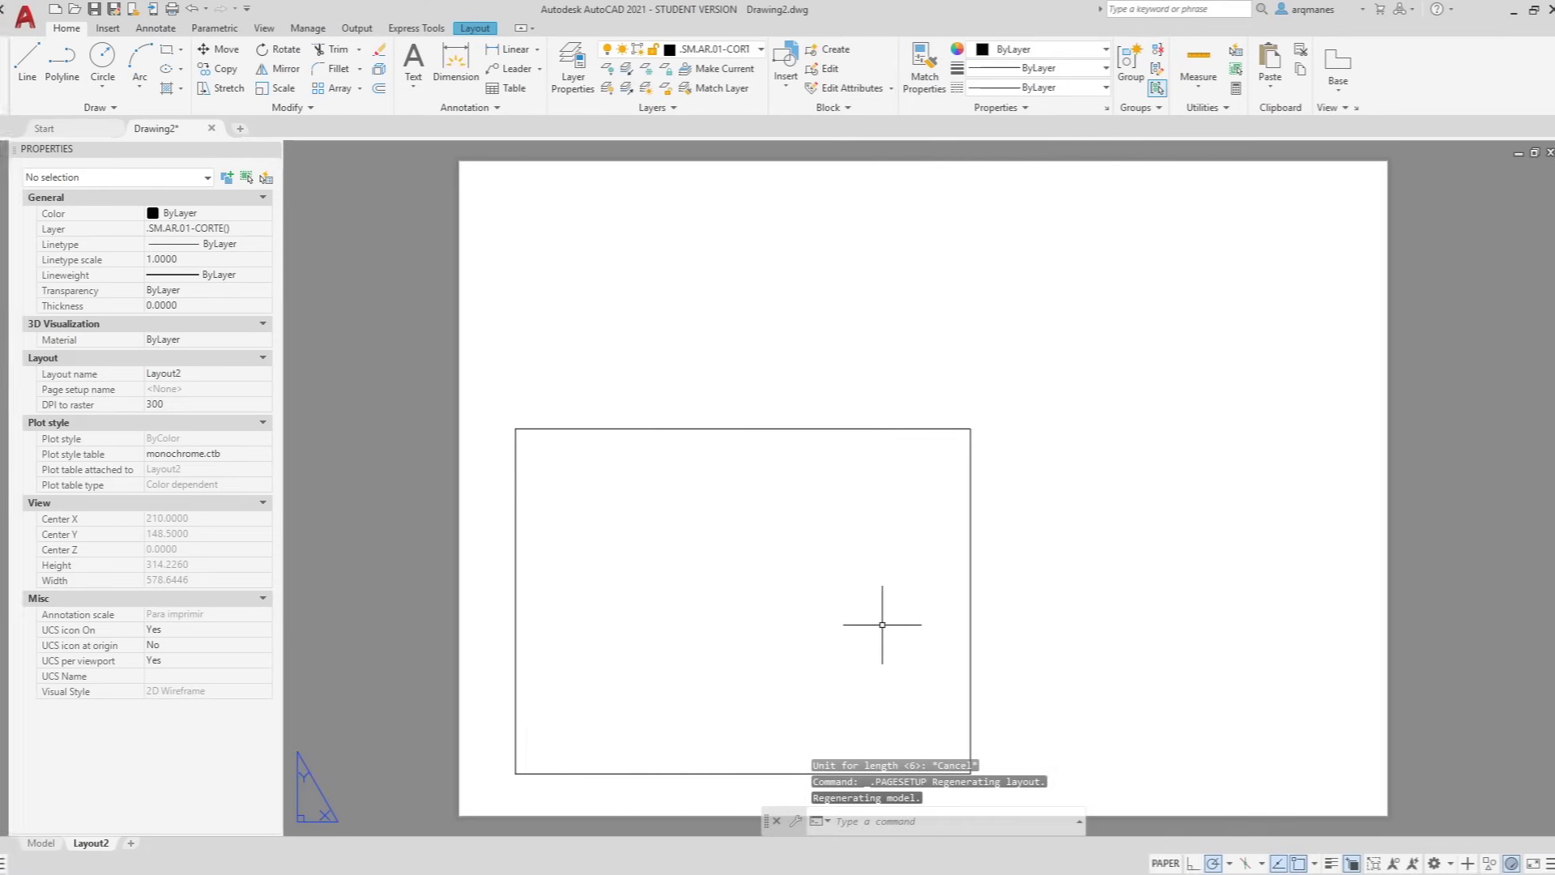
- Erase the Layout2 viewport and set .SM.LY.90-ROTU() as the current layer
{"action": "middle_click_drag", "start_coordinate": [910, 567], "coordinate": [811, 547]}
{"action": "scroll", "coordinate": [756, 611], "scroll_direction": "down", "scroll_amount": 2}
{"action": "left_click", "coordinate": [901, 553]}
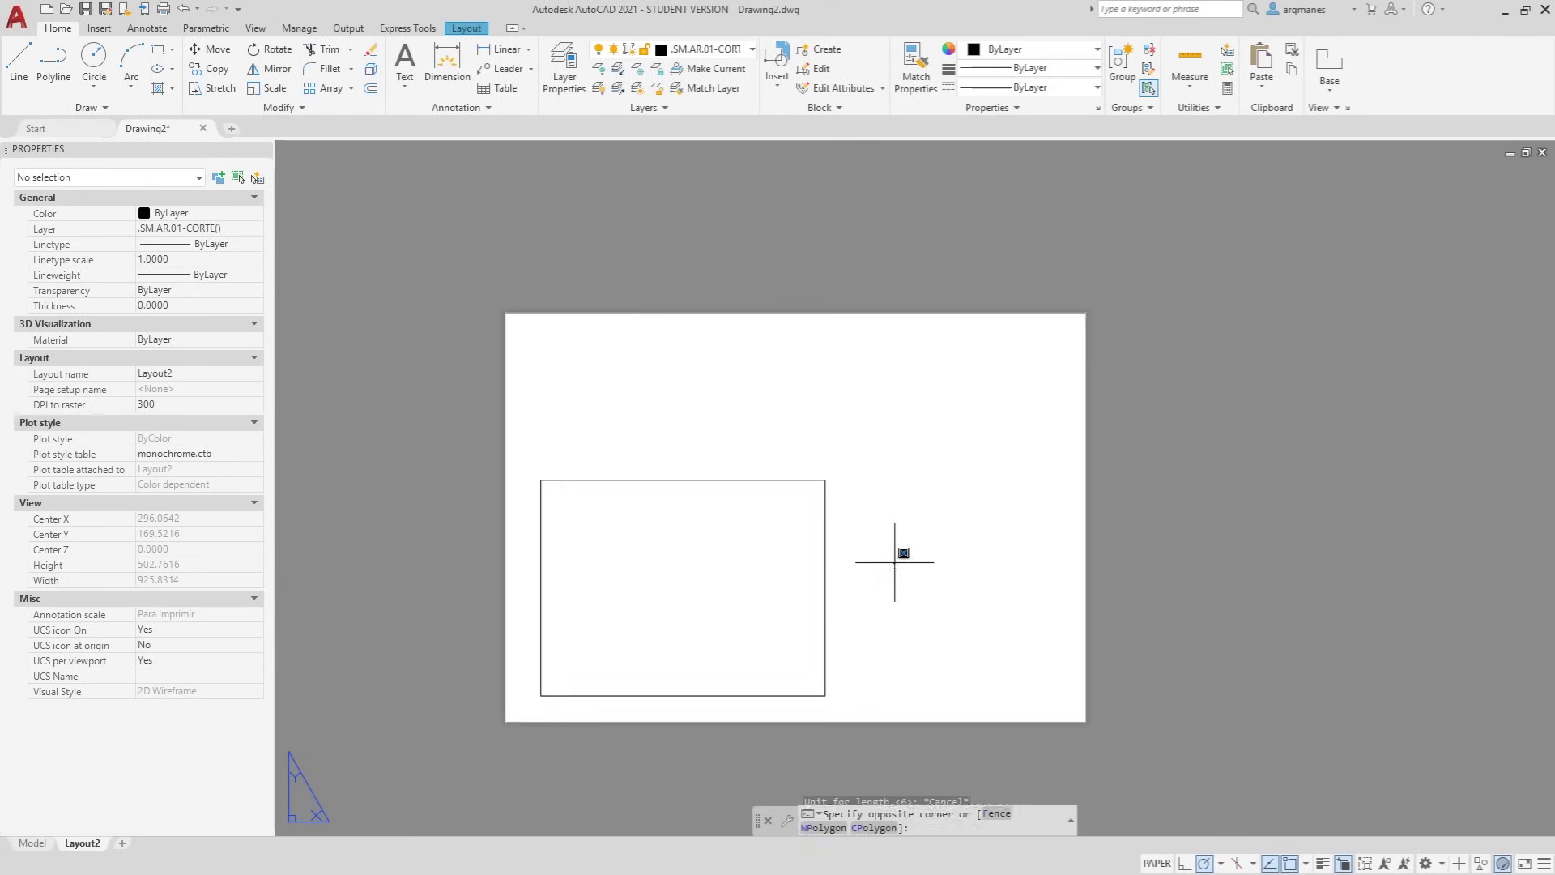
{"action": "left_click", "coordinate": [680, 412]}
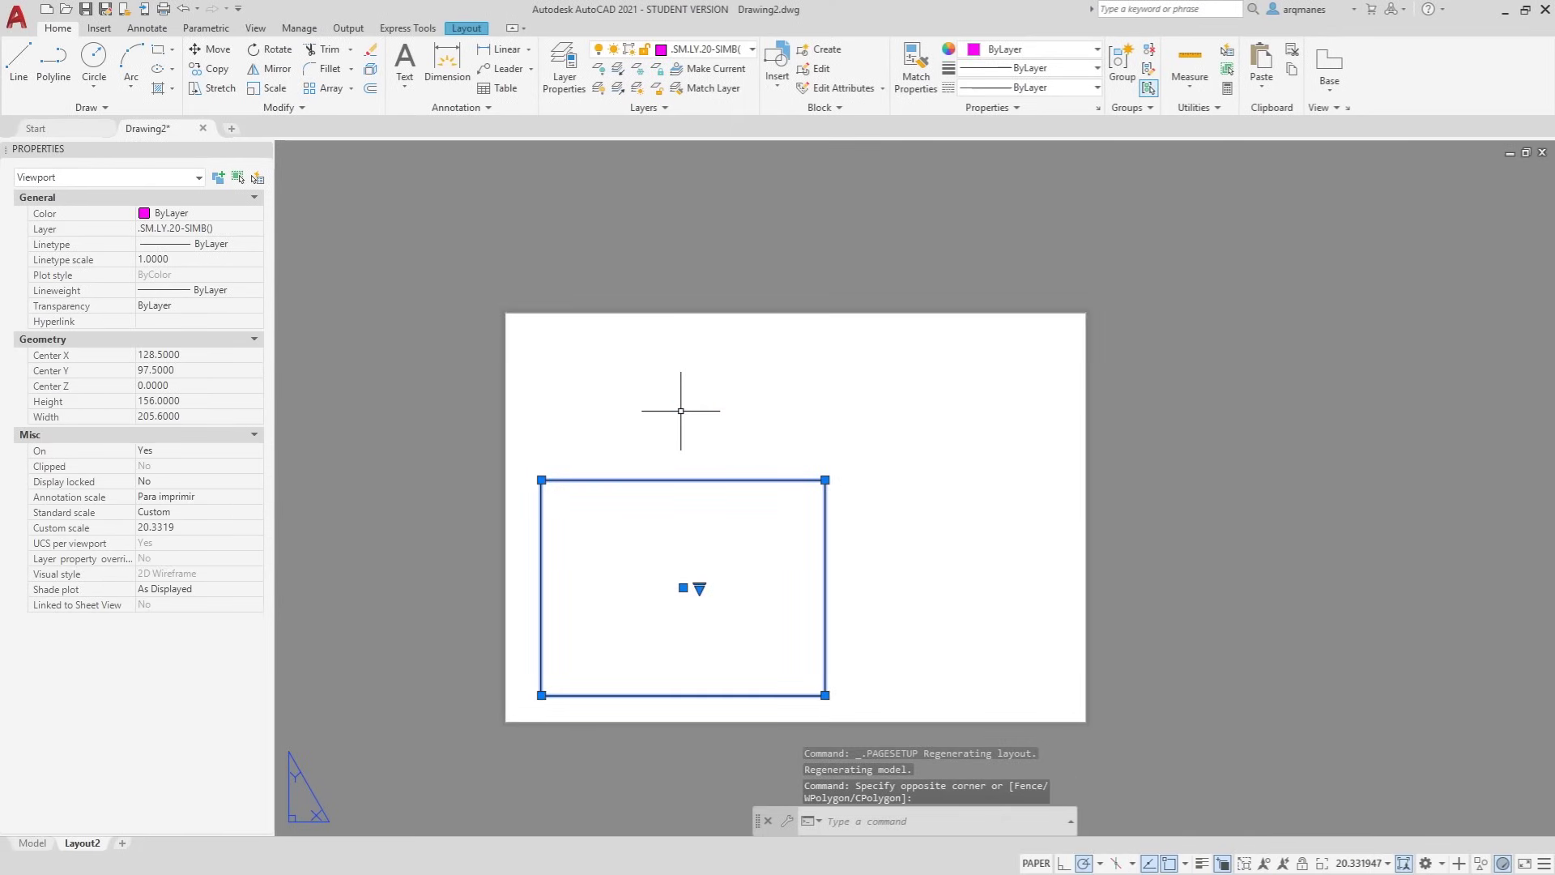
{"action": "type", "text": "e"}
{"action": "key", "text": "Return"}
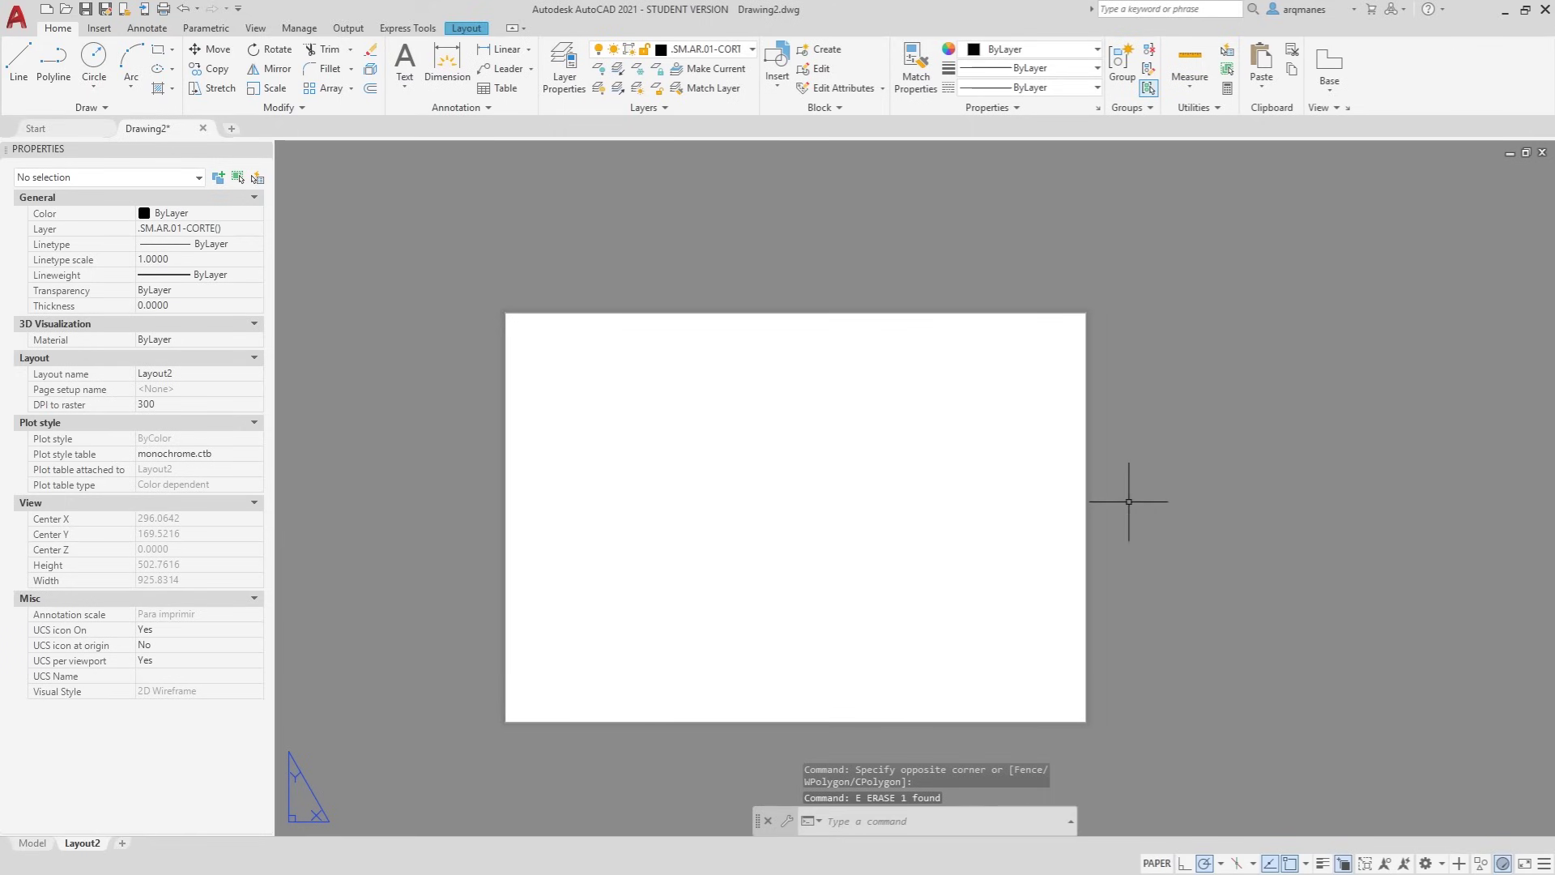
{"action": "left_click", "coordinate": [724, 51]}
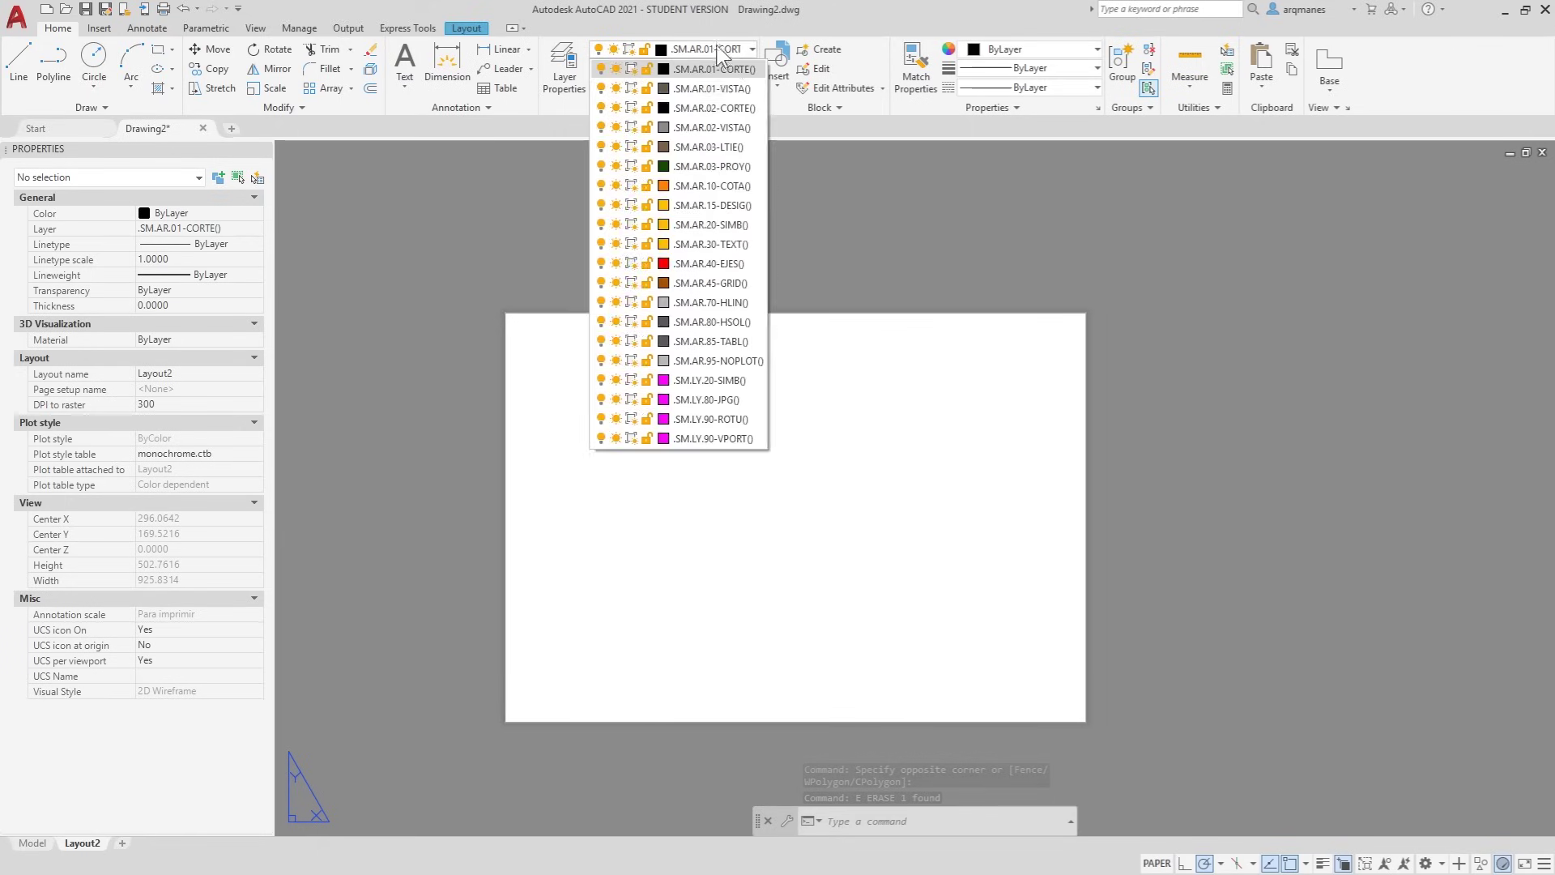
{"action": "left_click", "coordinate": [724, 420]}
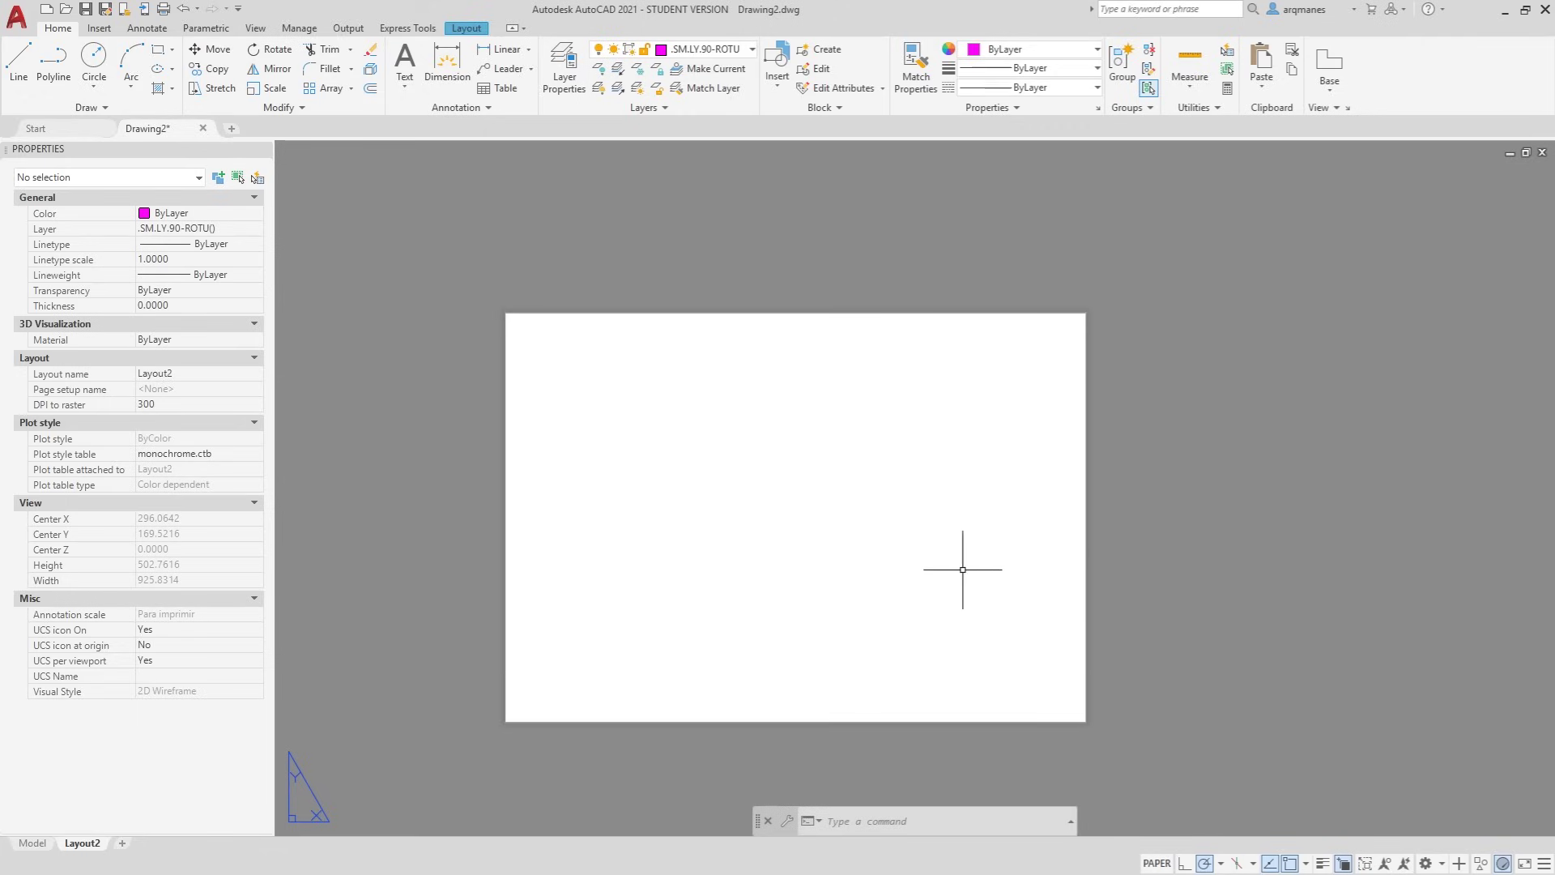
{"action": "type", "text": "rec"}
{"action": "key", "text": "Return"}
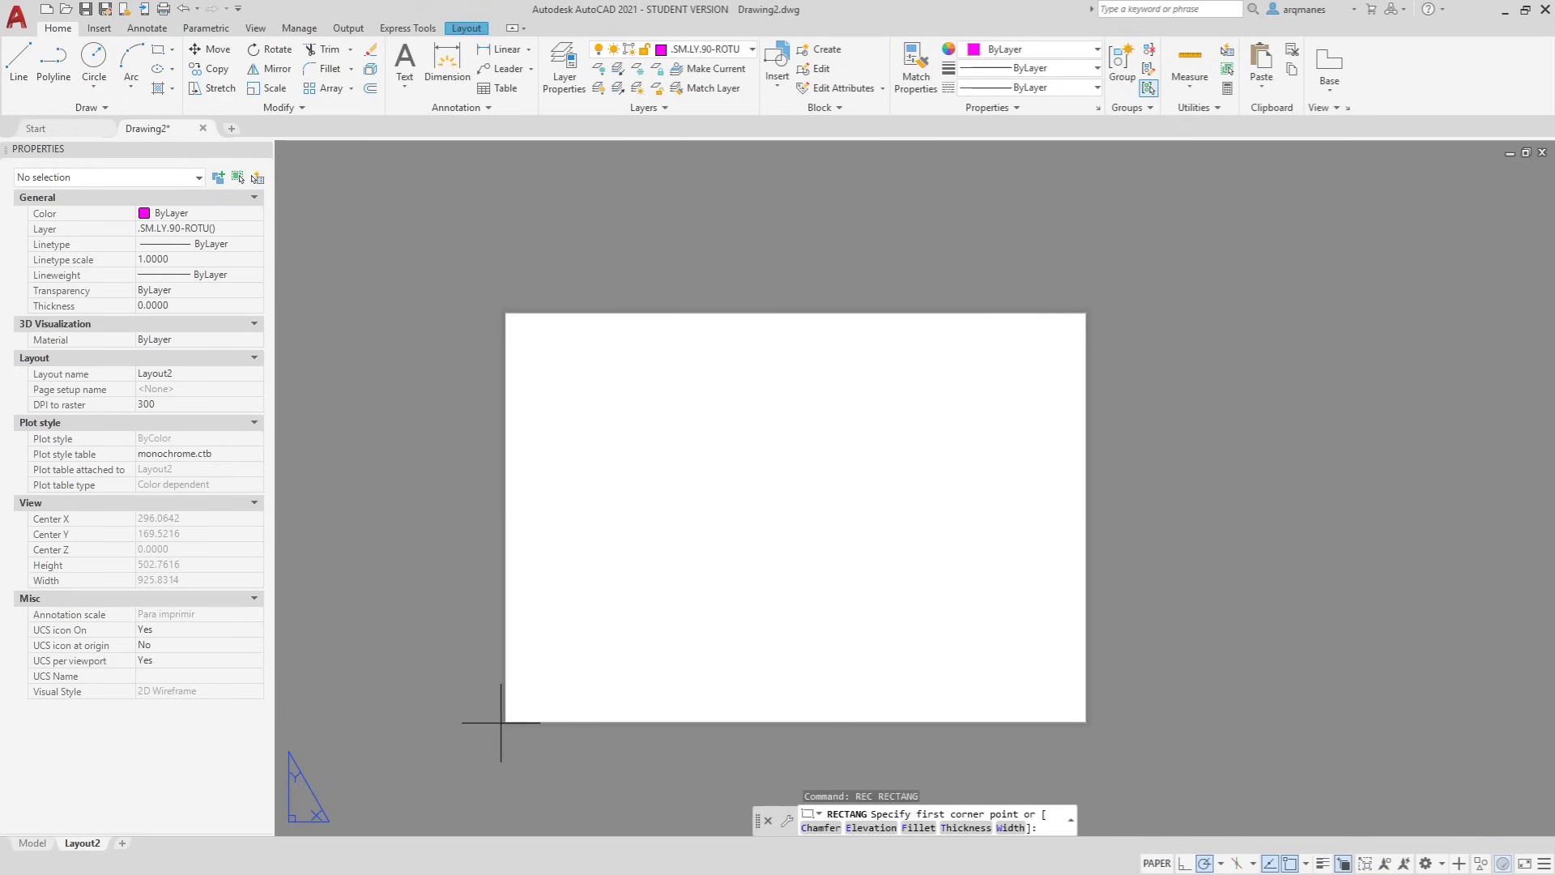
{"action": "type", "text": "0,0"}
{"action": "key", "text": "Return"}
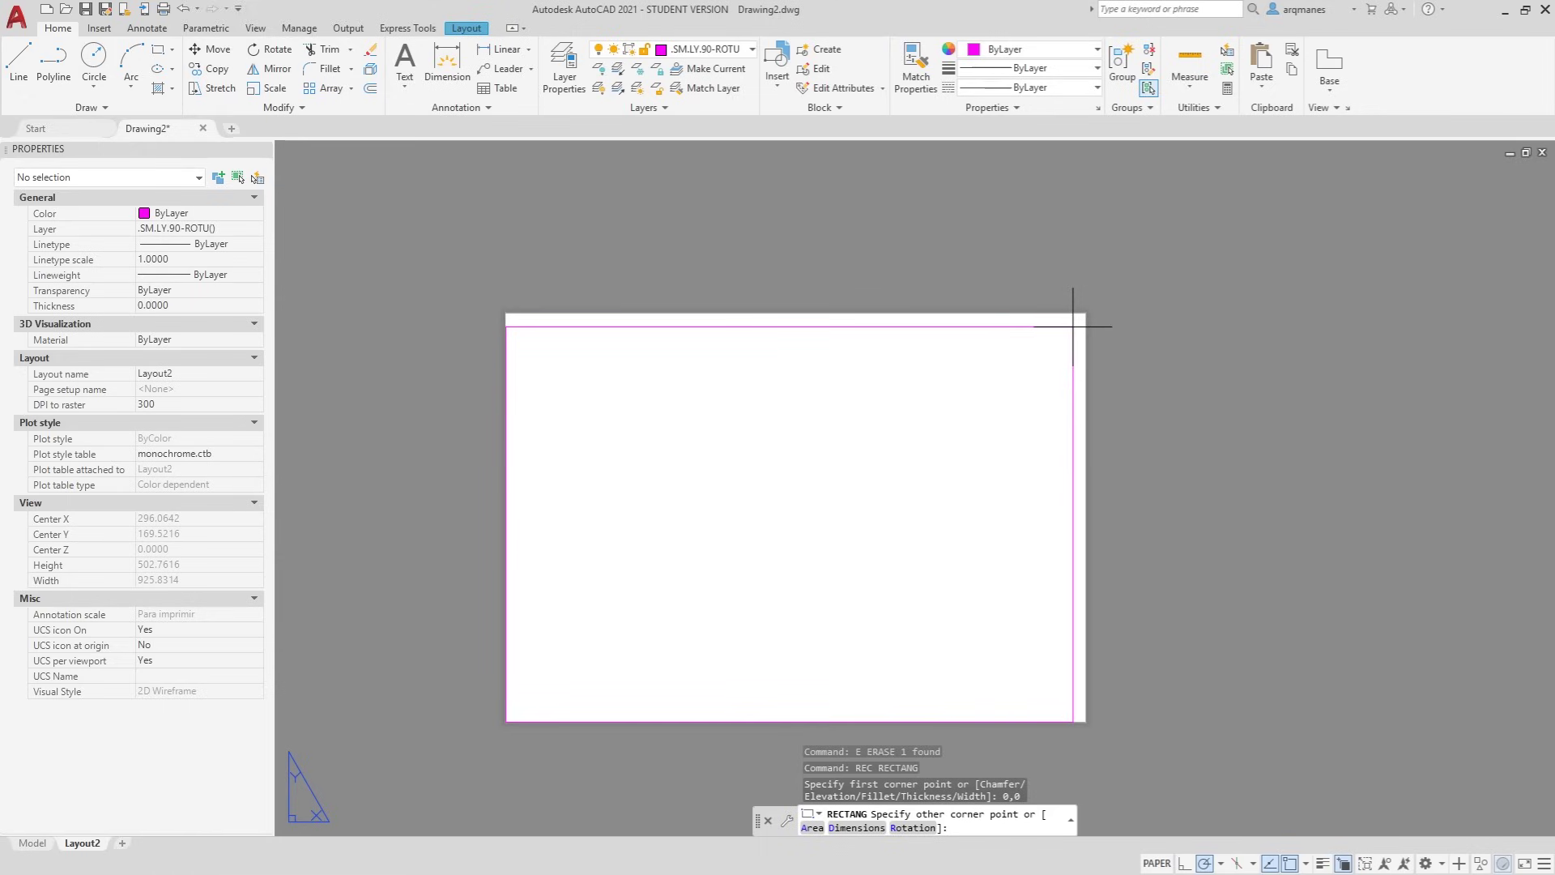
{"action": "type", "text": "@420"}
{"action": "type", "text": ",297"}
{"action": "key", "text": "Return"}
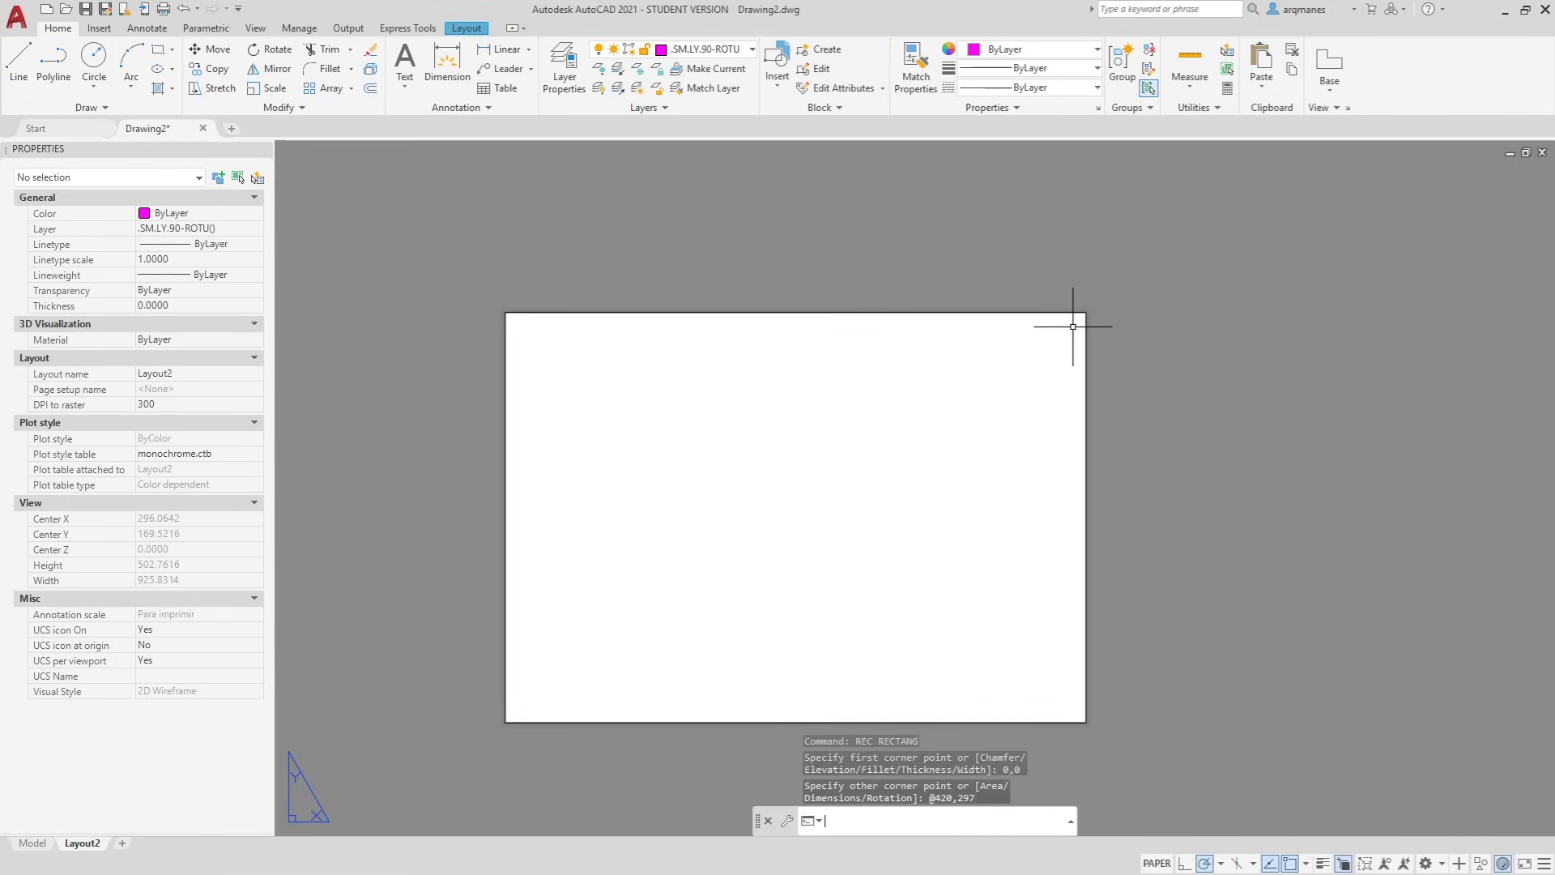
- Offset the border rectangle 20 units inward to form the margin frame
{"action": "type", "text": "o"}
{"action": "key", "text": "Return"}
{"action": "key", "text": "Return"}
{"action": "left_click", "coordinate": [867, 313]}
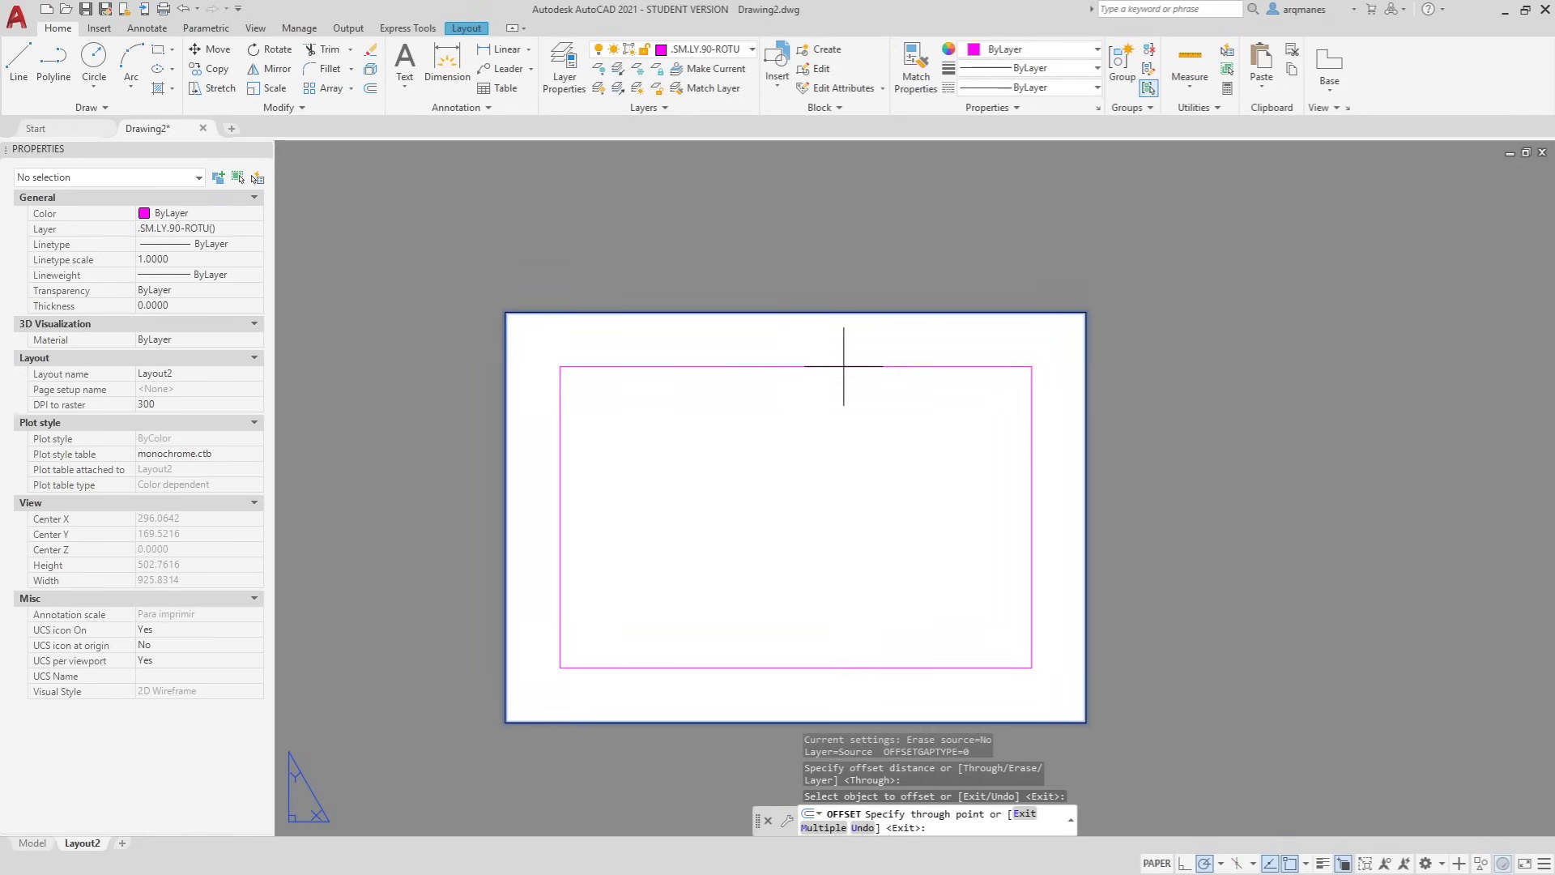
{"action": "type", "text": "20"}
{"action": "key", "text": "Return"}
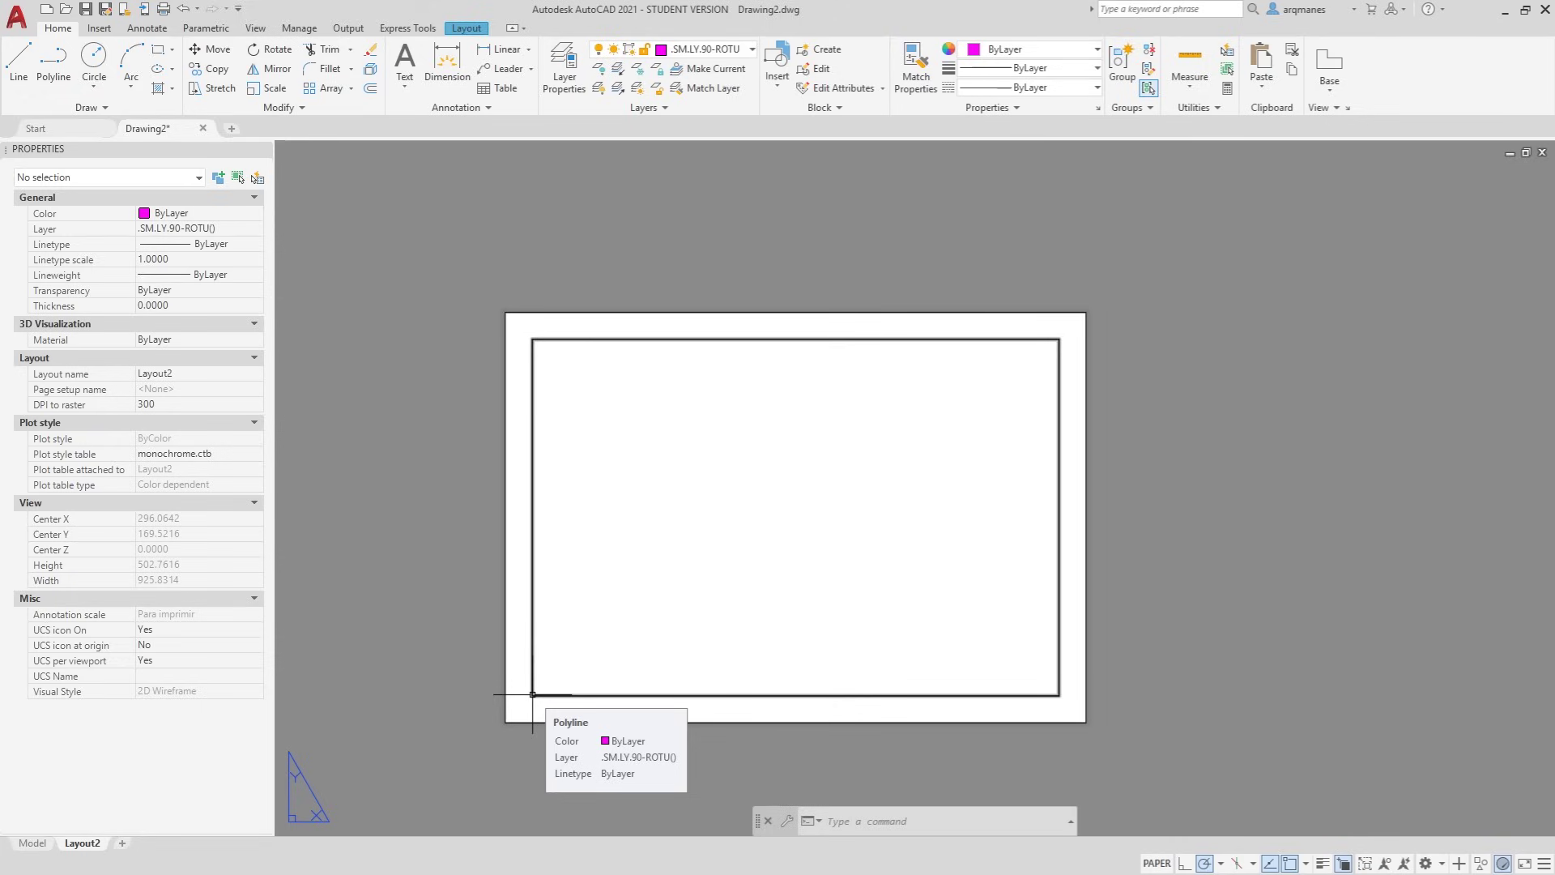
{"action": "scroll", "coordinate": [659, 681], "scroll_direction": "up", "scroll_amount": 3}
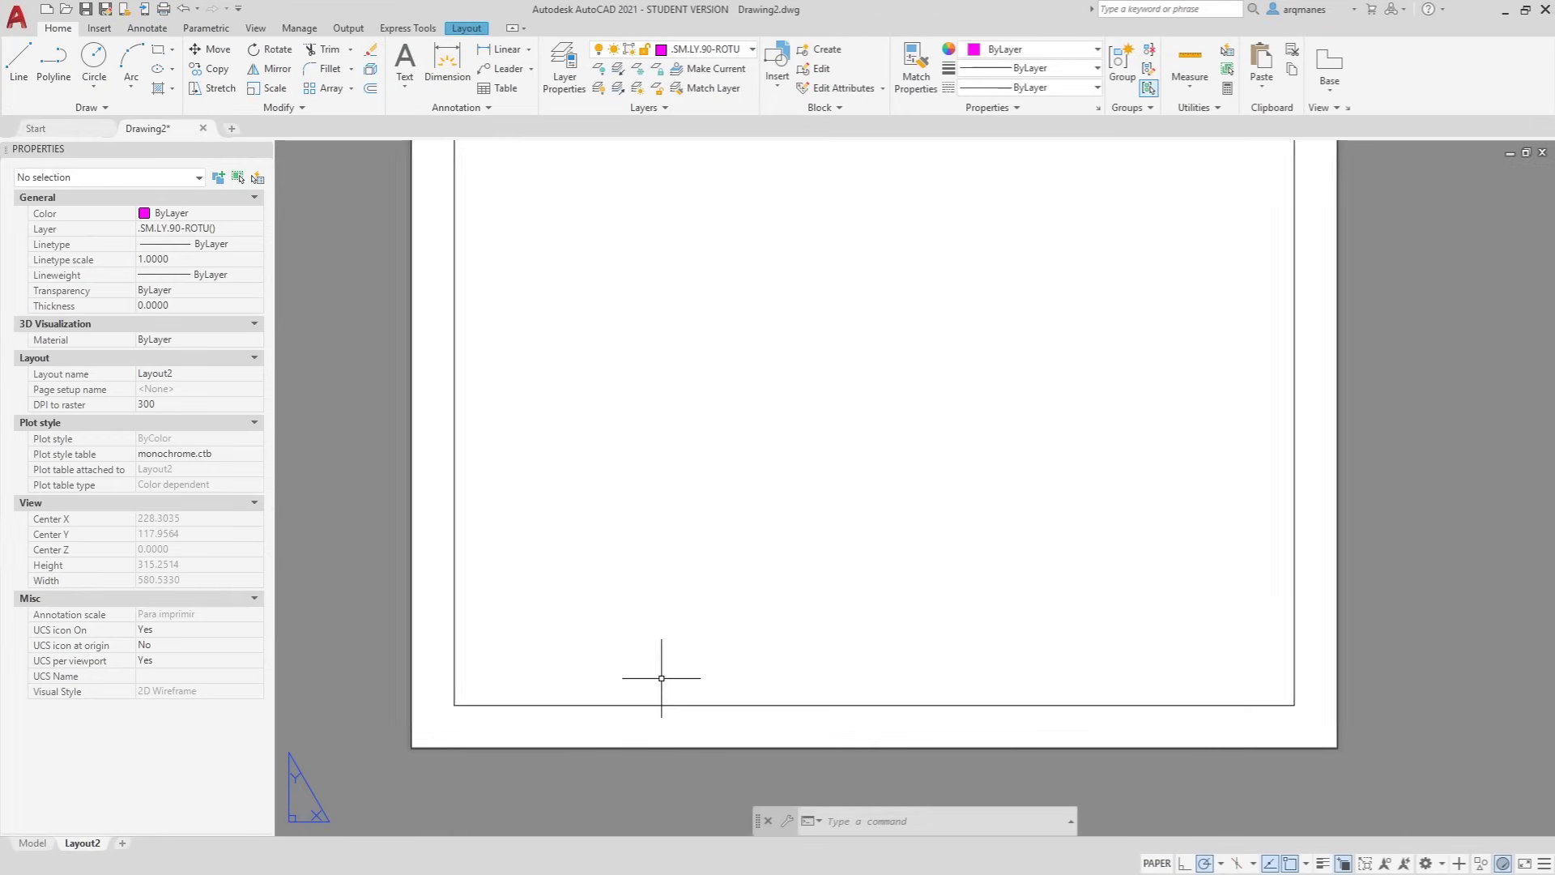
{"action": "middle_click_drag", "start_coordinate": [659, 679], "coordinate": [720, 633]}
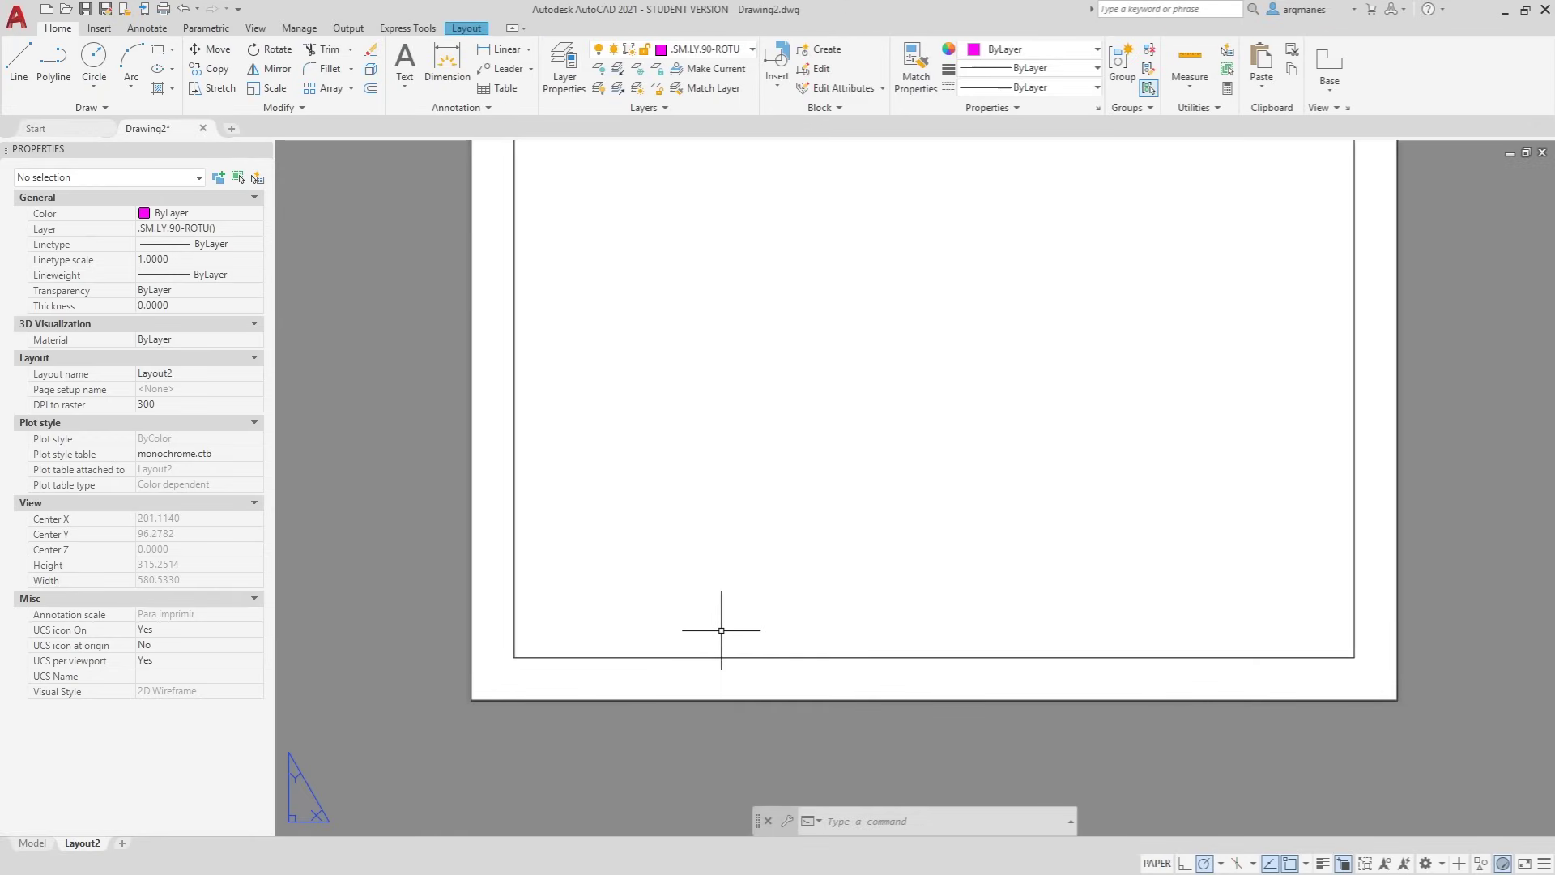
{"action": "type", "text": "l"}
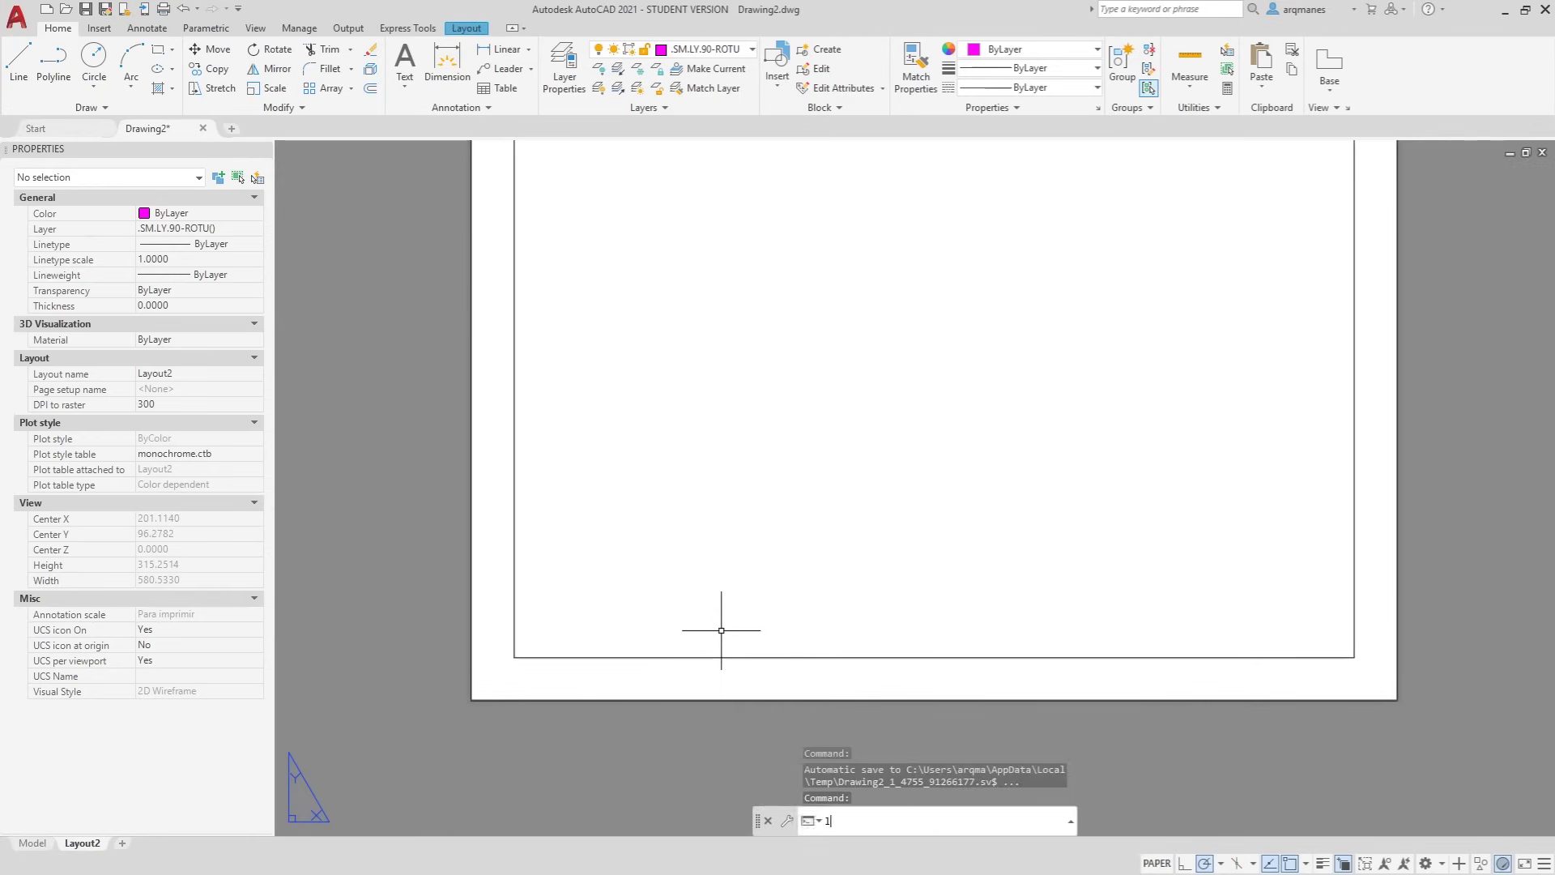
{"action": "key", "text": "Return"}
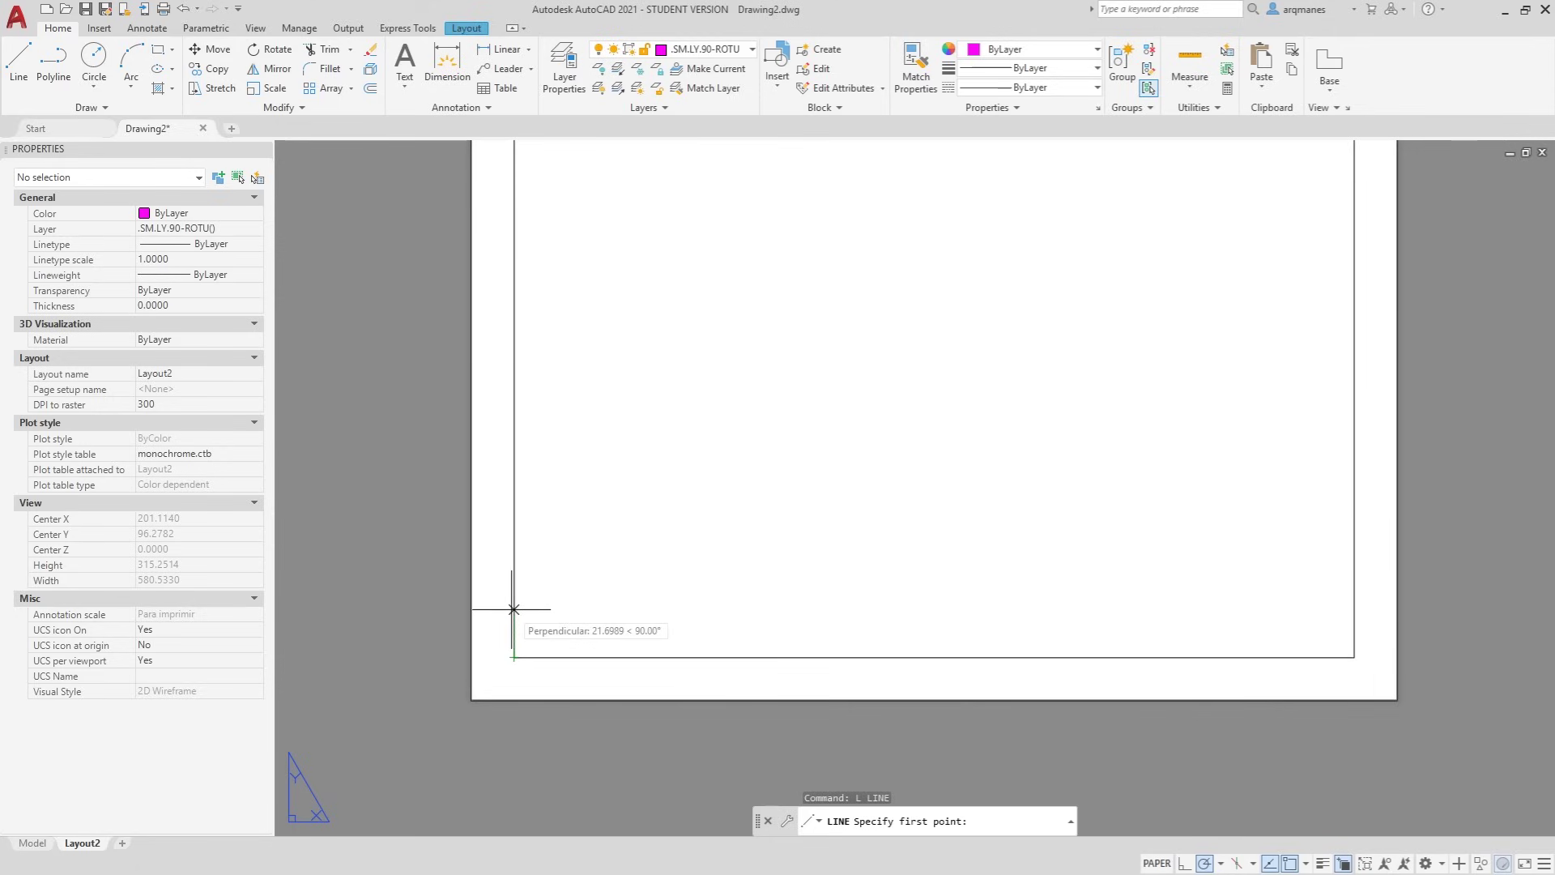
{"action": "type", "text": "60"}
{"action": "key", "text": "Return"}
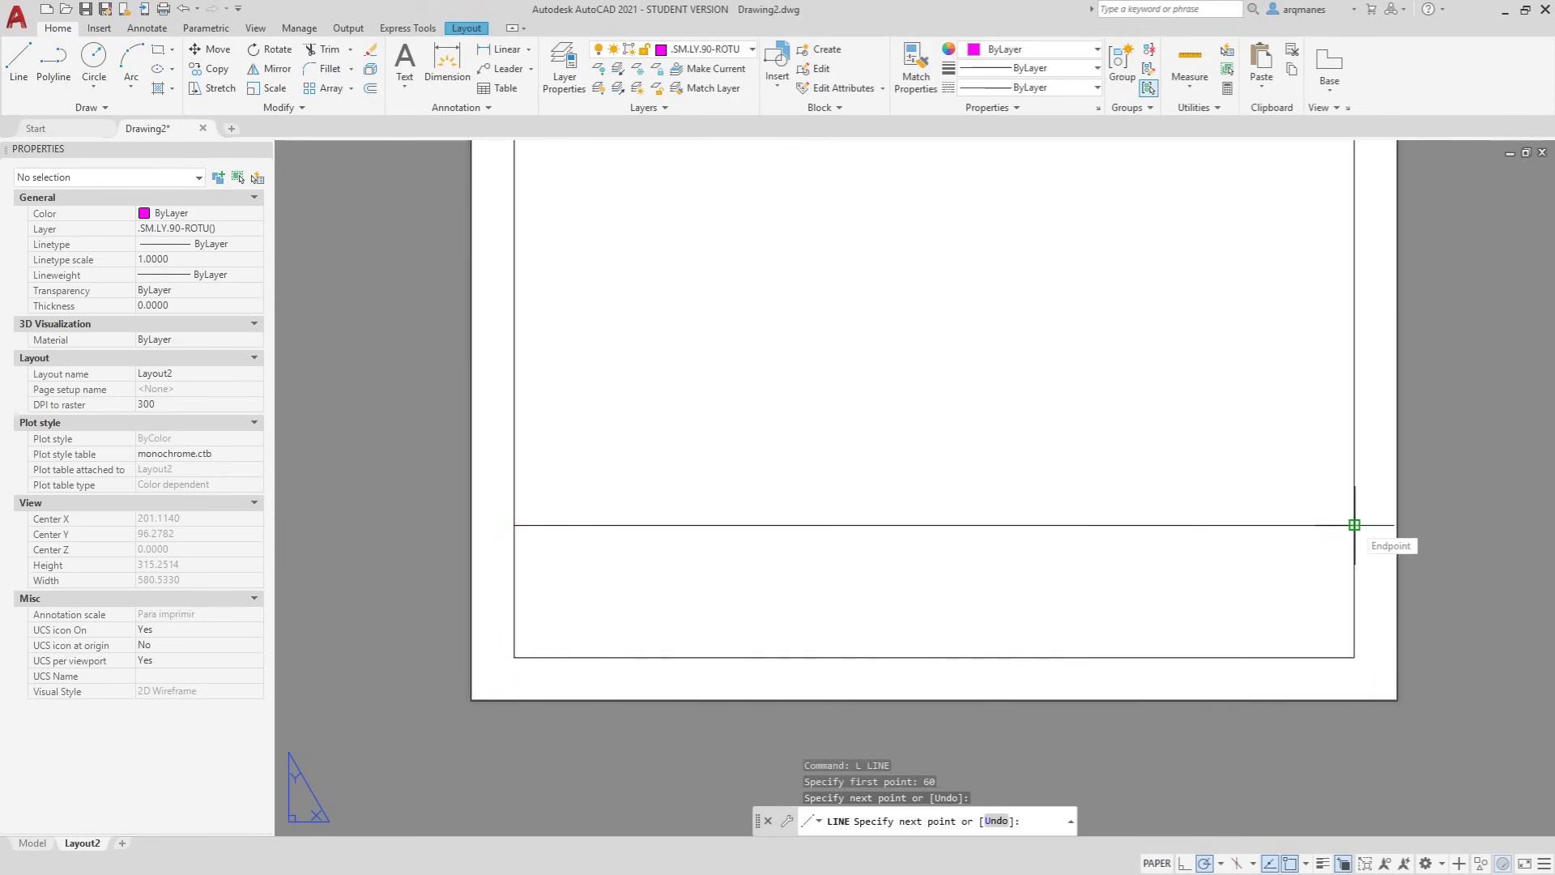
{"action": "left_click", "coordinate": [1354, 525]}
{"action": "key", "text": "Return"}
{"action": "scroll", "coordinate": [1042, 598], "scroll_direction": "down", "scroll_amount": 3}
{"action": "middle_click_drag", "start_coordinate": [926, 643], "coordinate": [732, 667]}
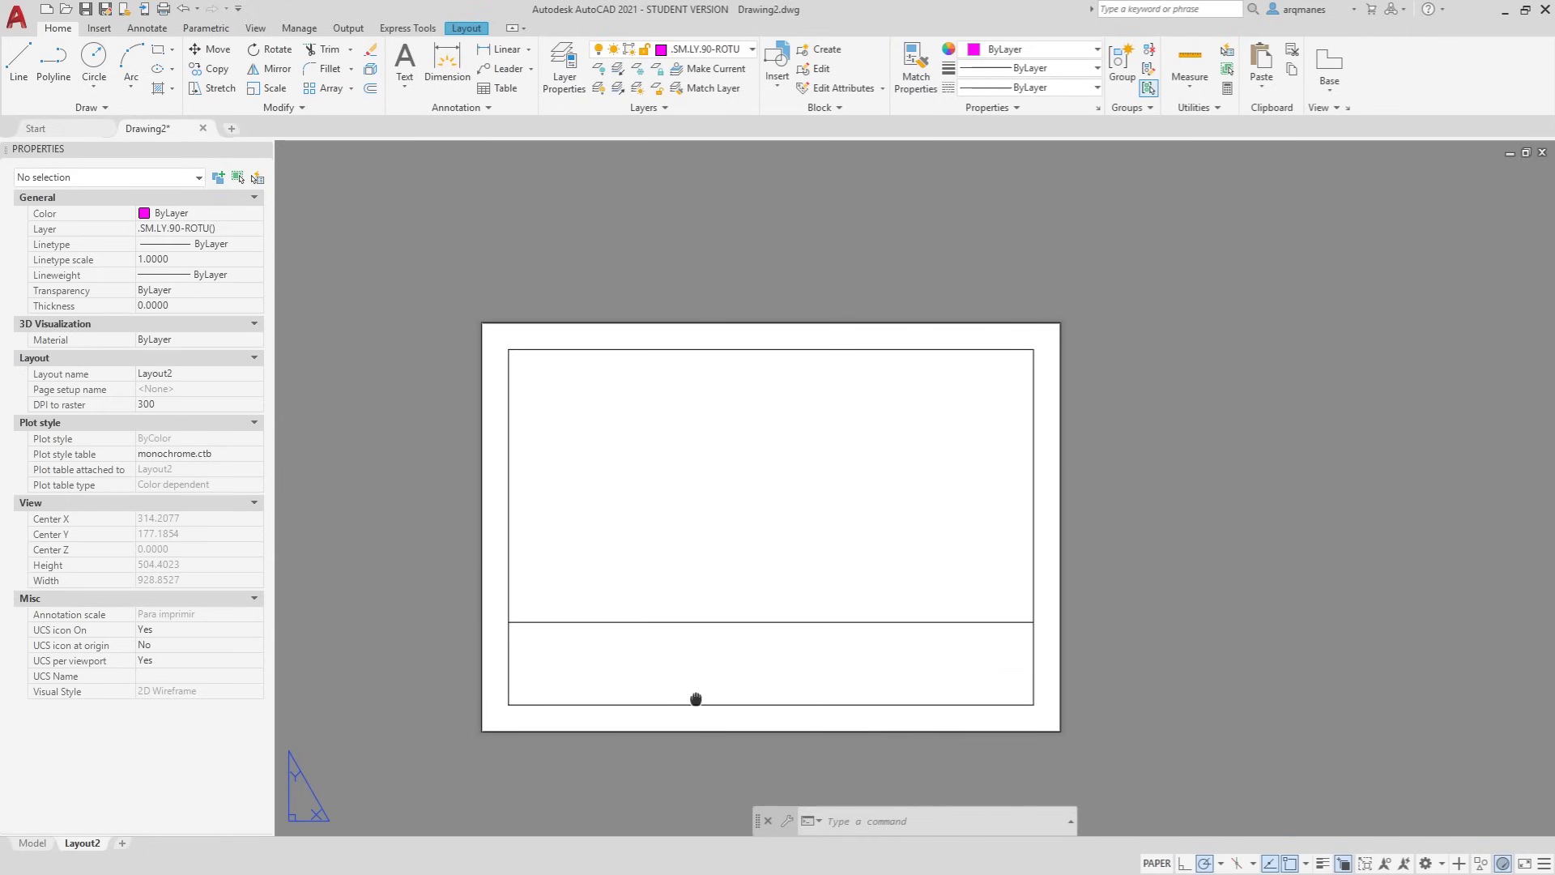
{"action": "middle_click_drag", "start_coordinate": [722, 661], "coordinate": [756, 556]}
{"action": "scroll", "coordinate": [891, 559], "scroll_direction": "up", "scroll_amount": 2}
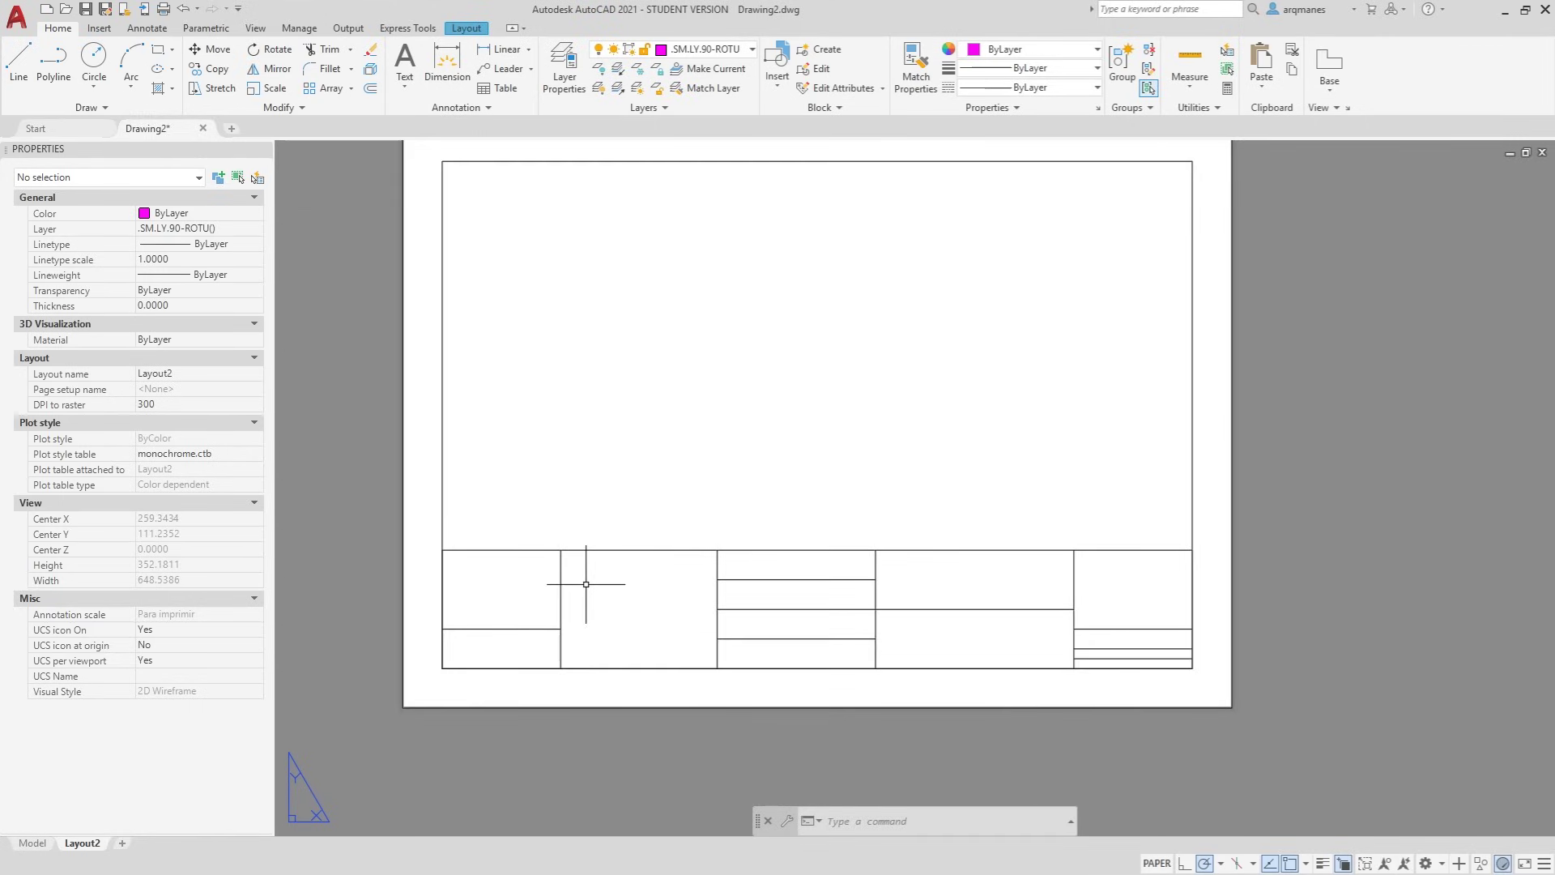
- Define block 'Rotulo arqmanes' from the 16 title-block lines with base point 20,20
{"action": "type", "text": "blo"}
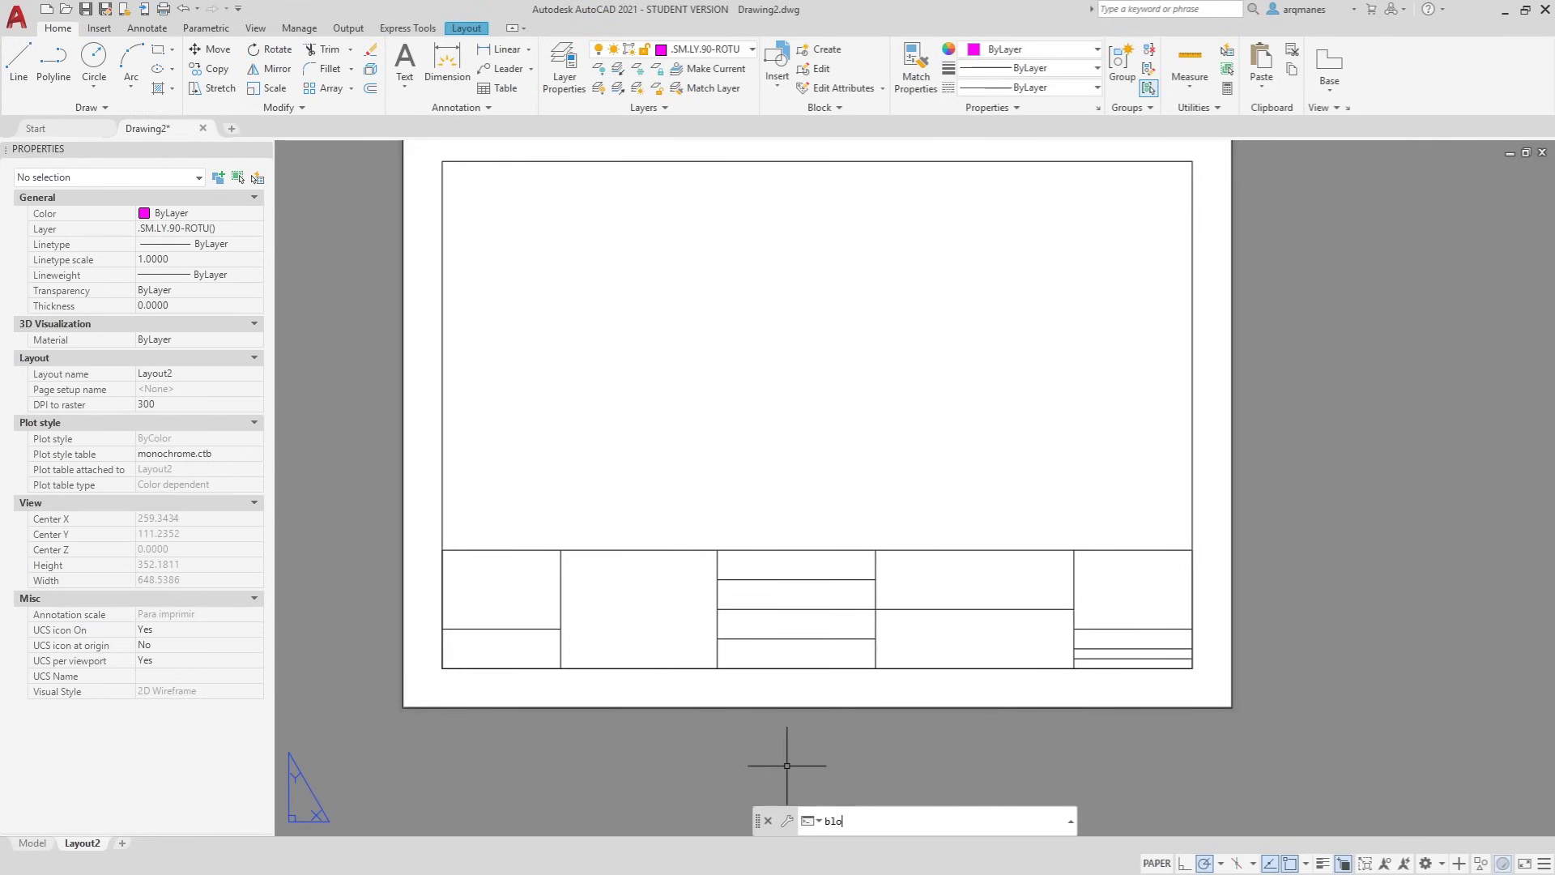
{"action": "type", "text": "ck"}
{"action": "key", "text": "Return"}
{"action": "type", "text": "R"}
{"action": "type", "text": "otulo"}
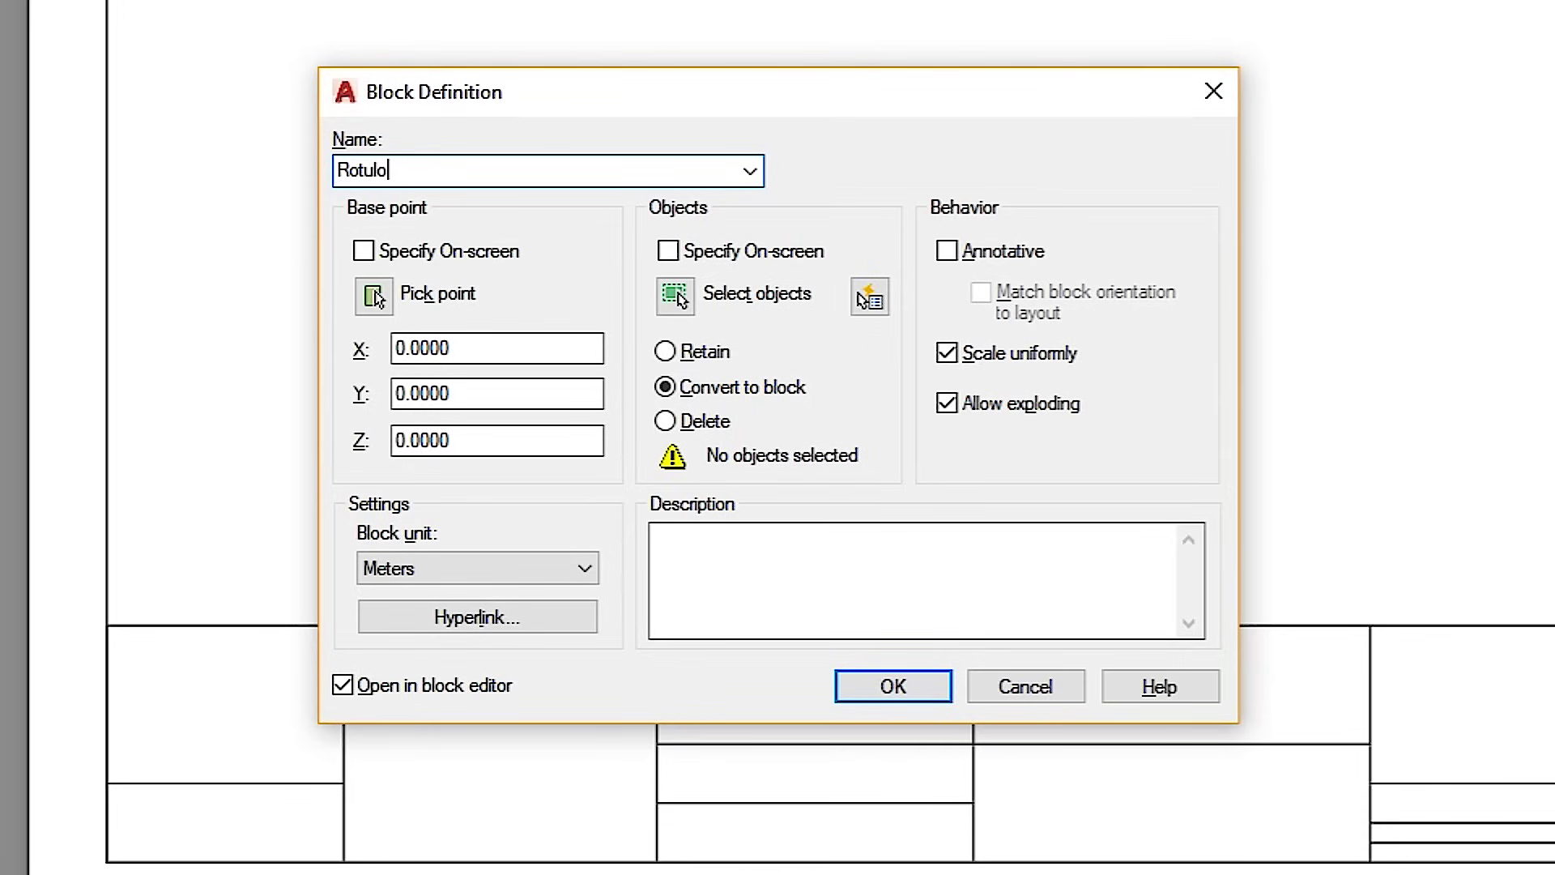
{"action": "type", "text": " arqmanes"}
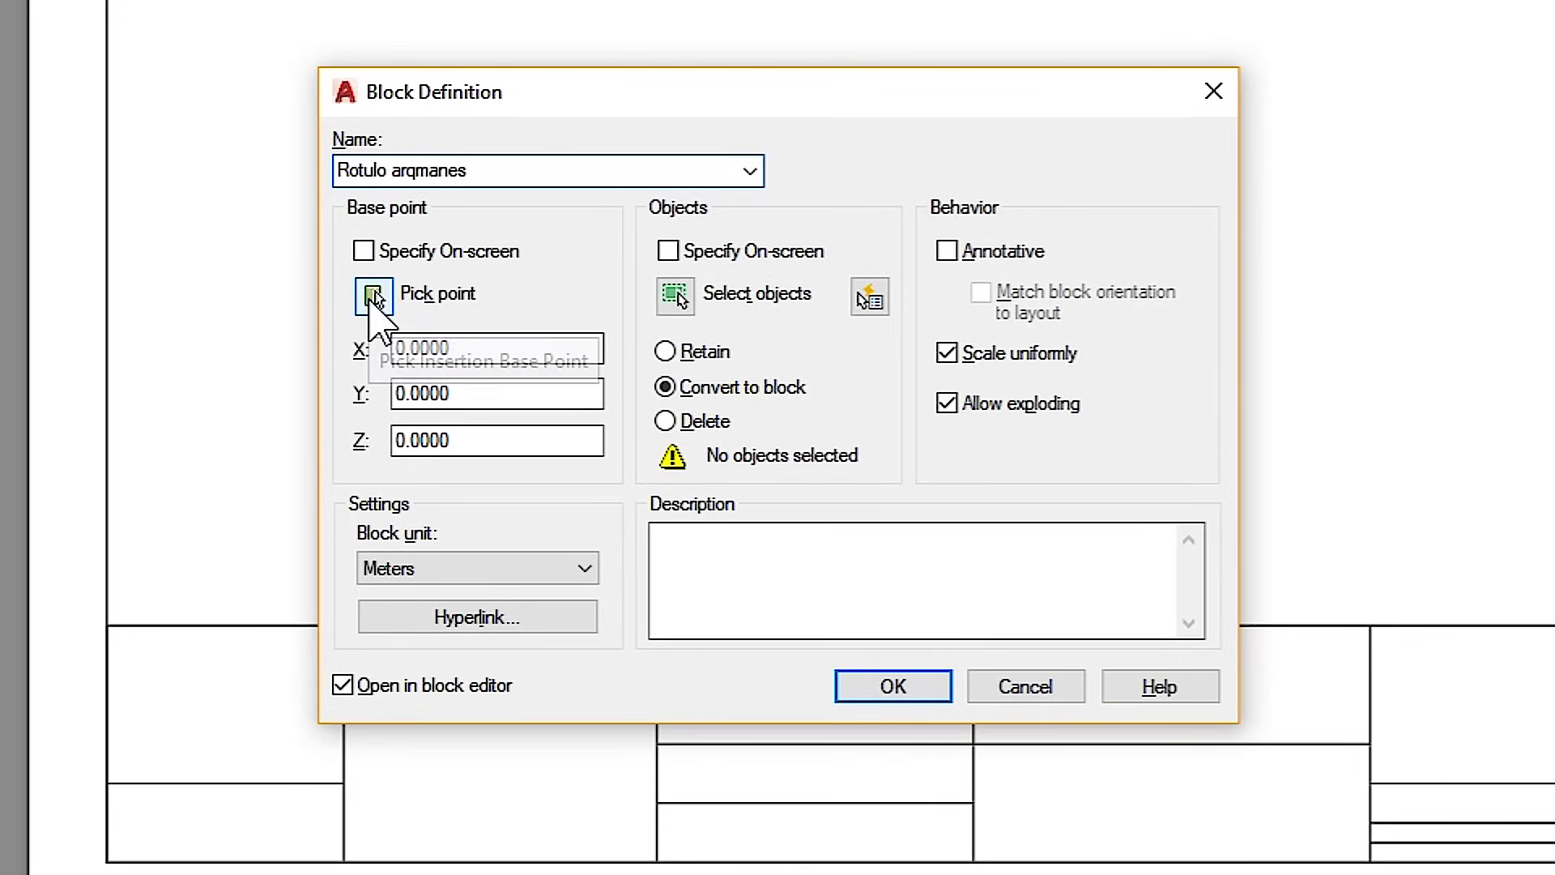
{"action": "left_click", "coordinate": [374, 297]}
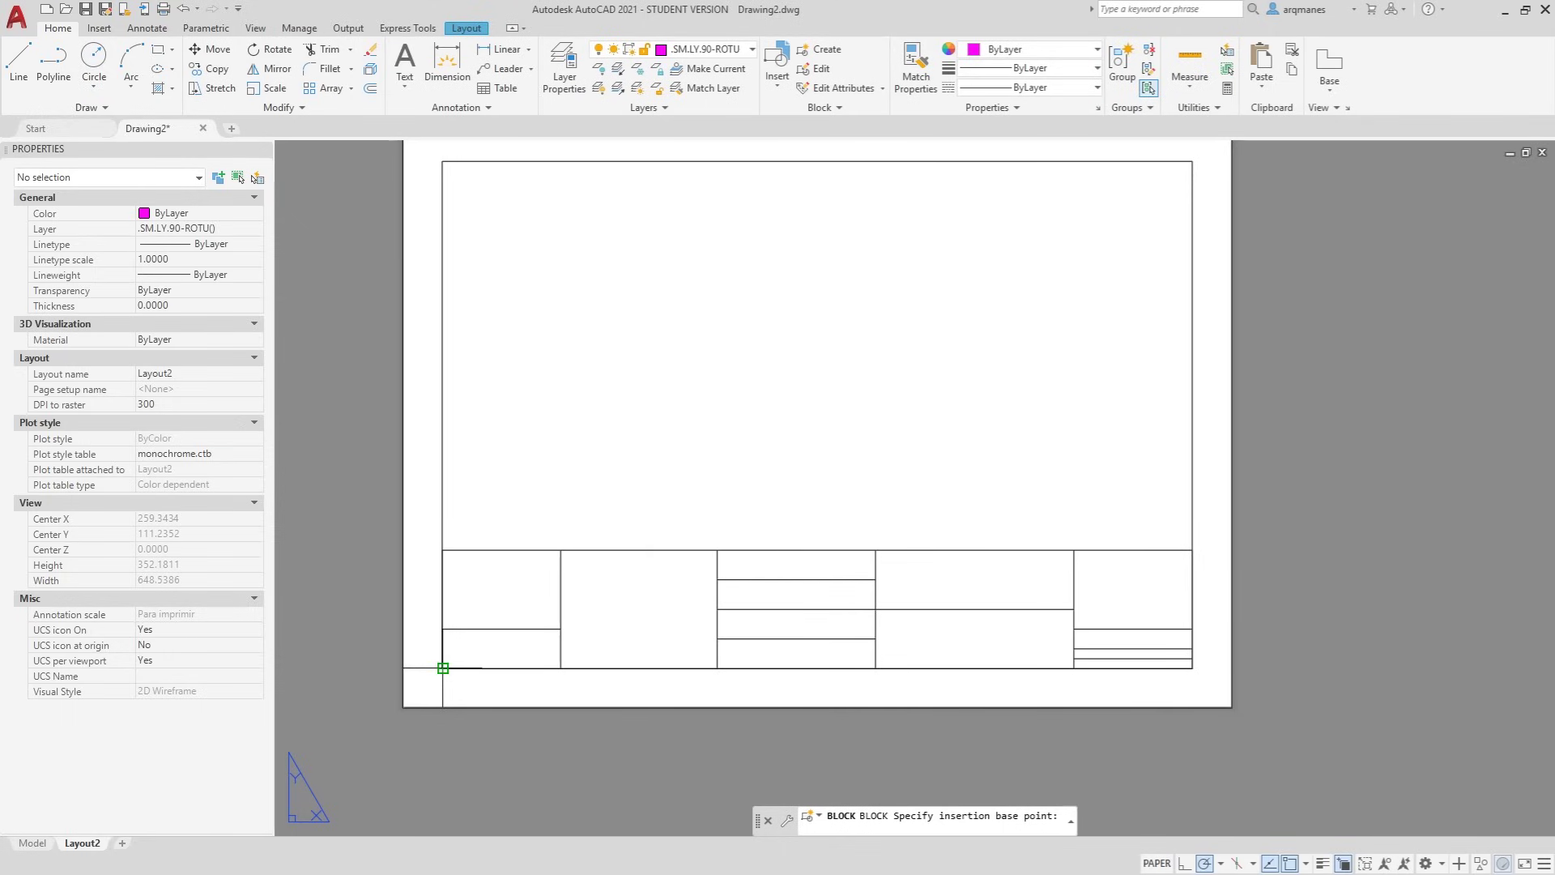
{"action": "left_click", "coordinate": [443, 667]}
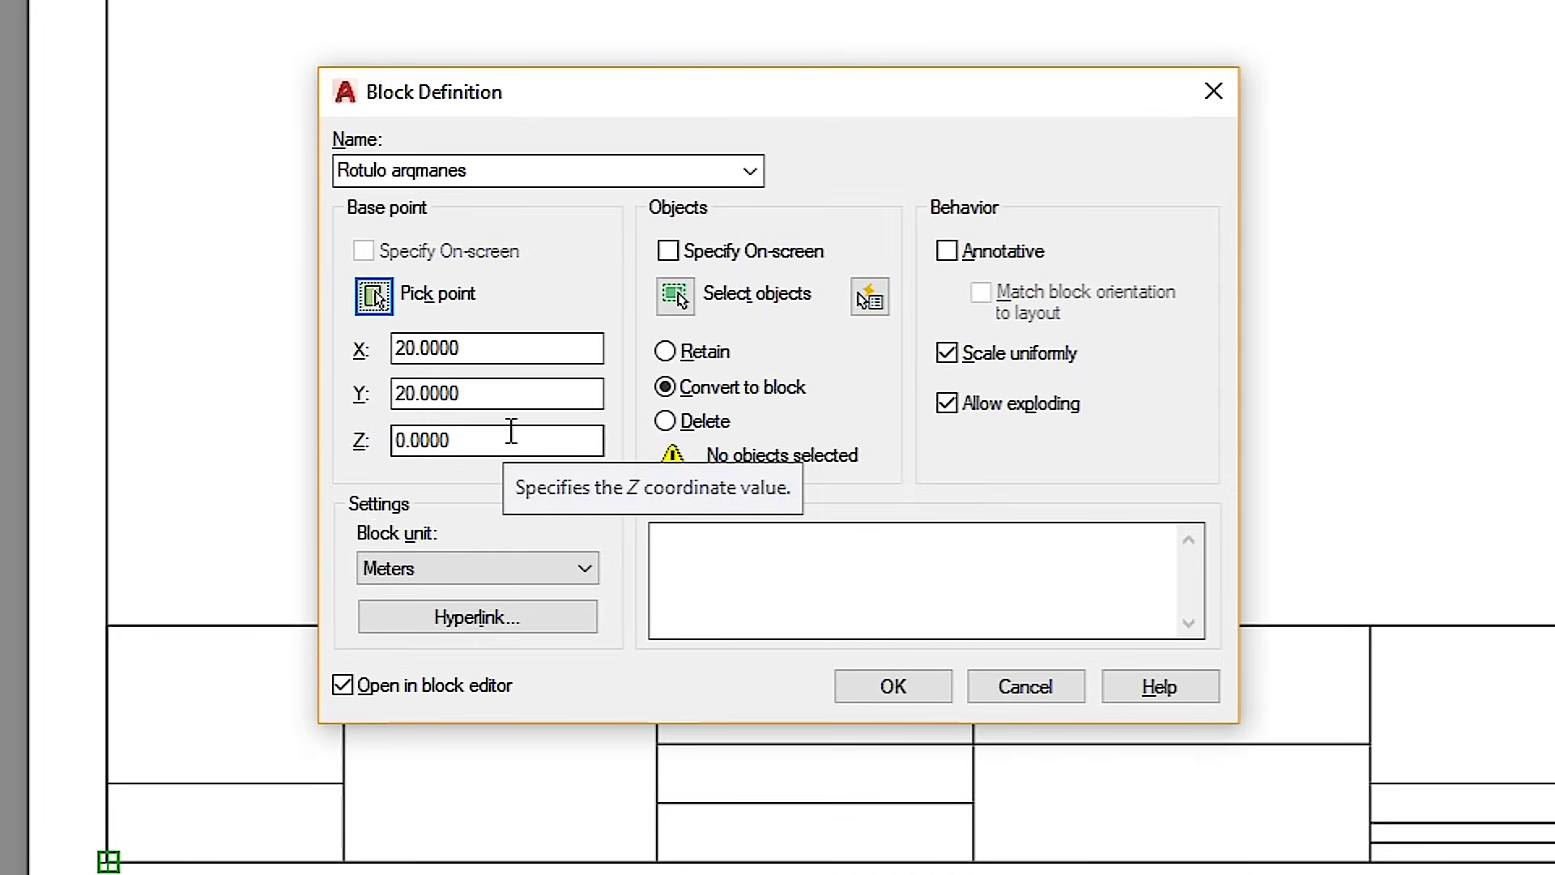
{"action": "left_click", "coordinate": [675, 297]}
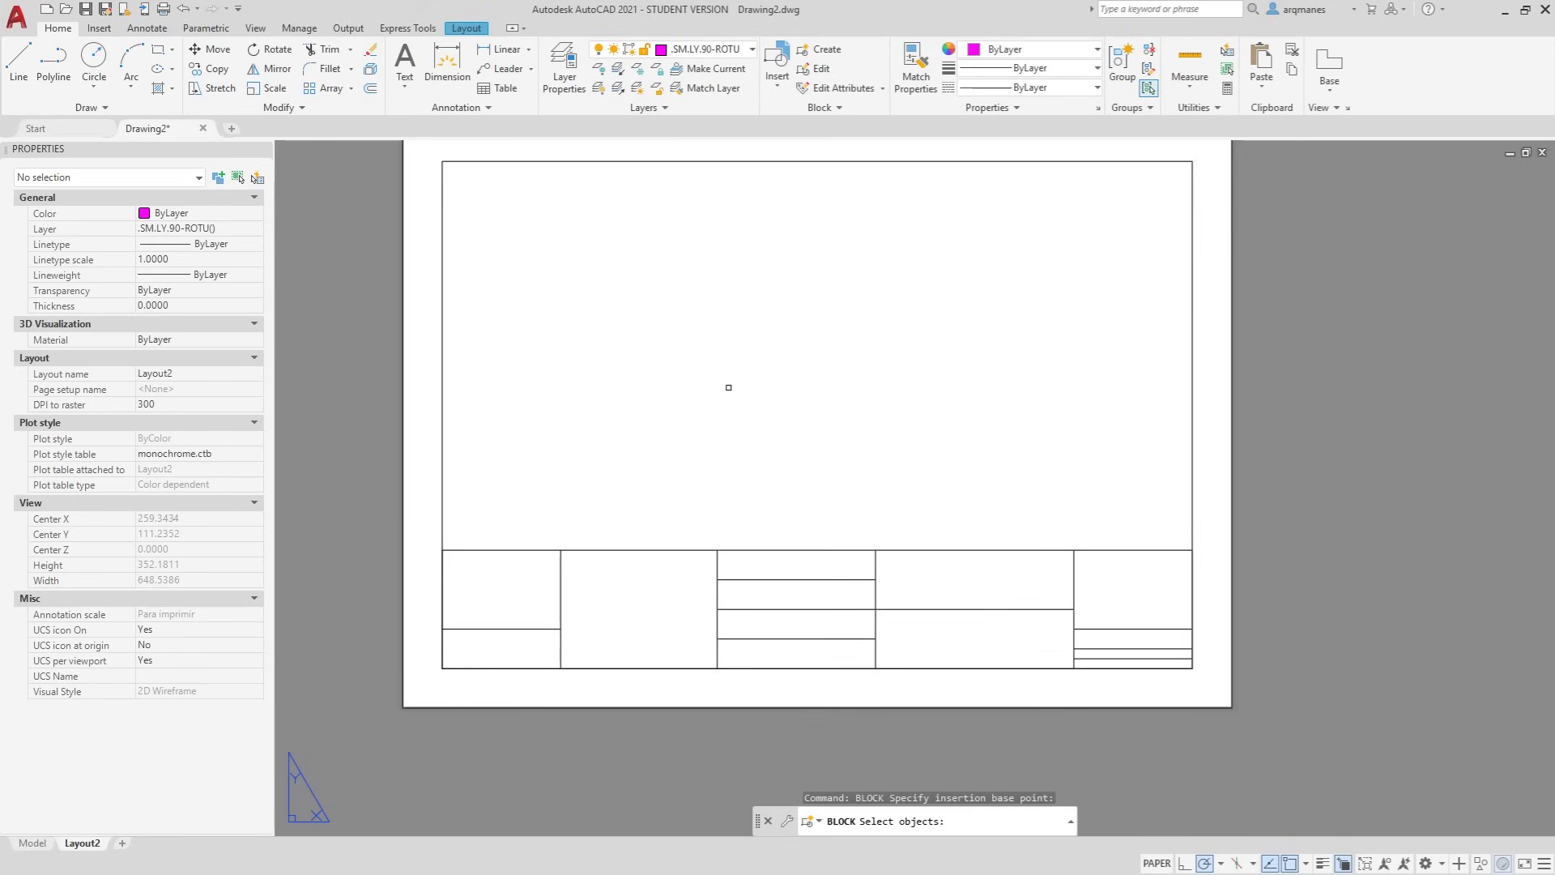
{"action": "left_click", "coordinate": [429, 518]}
{"action": "left_click", "coordinate": [1203, 676]}
{"action": "key", "text": "Return"}
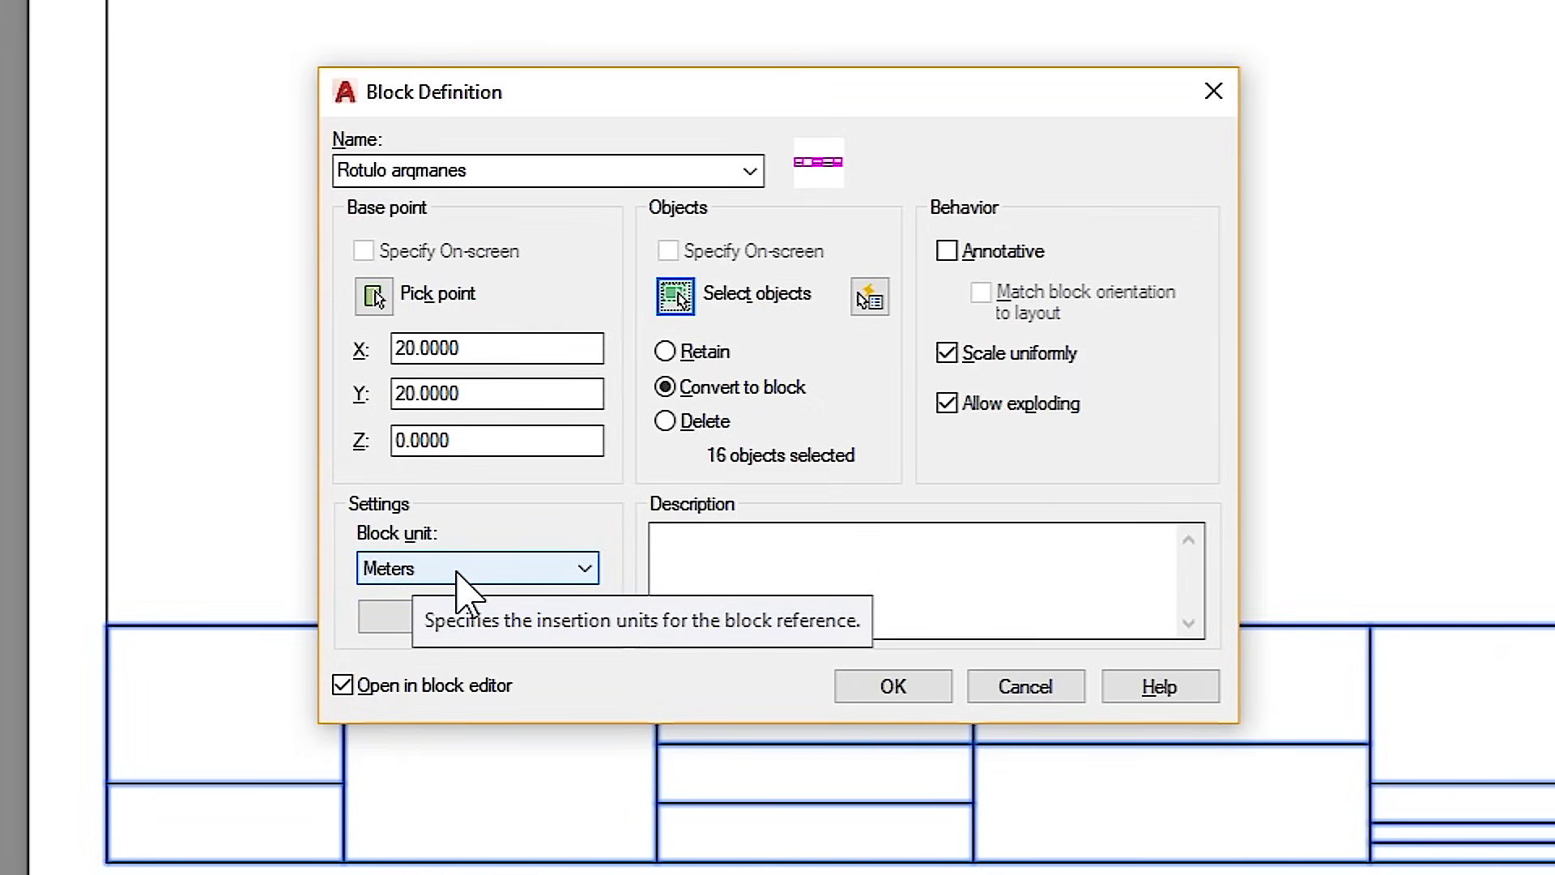
{"action": "left_click", "coordinate": [387, 688]}
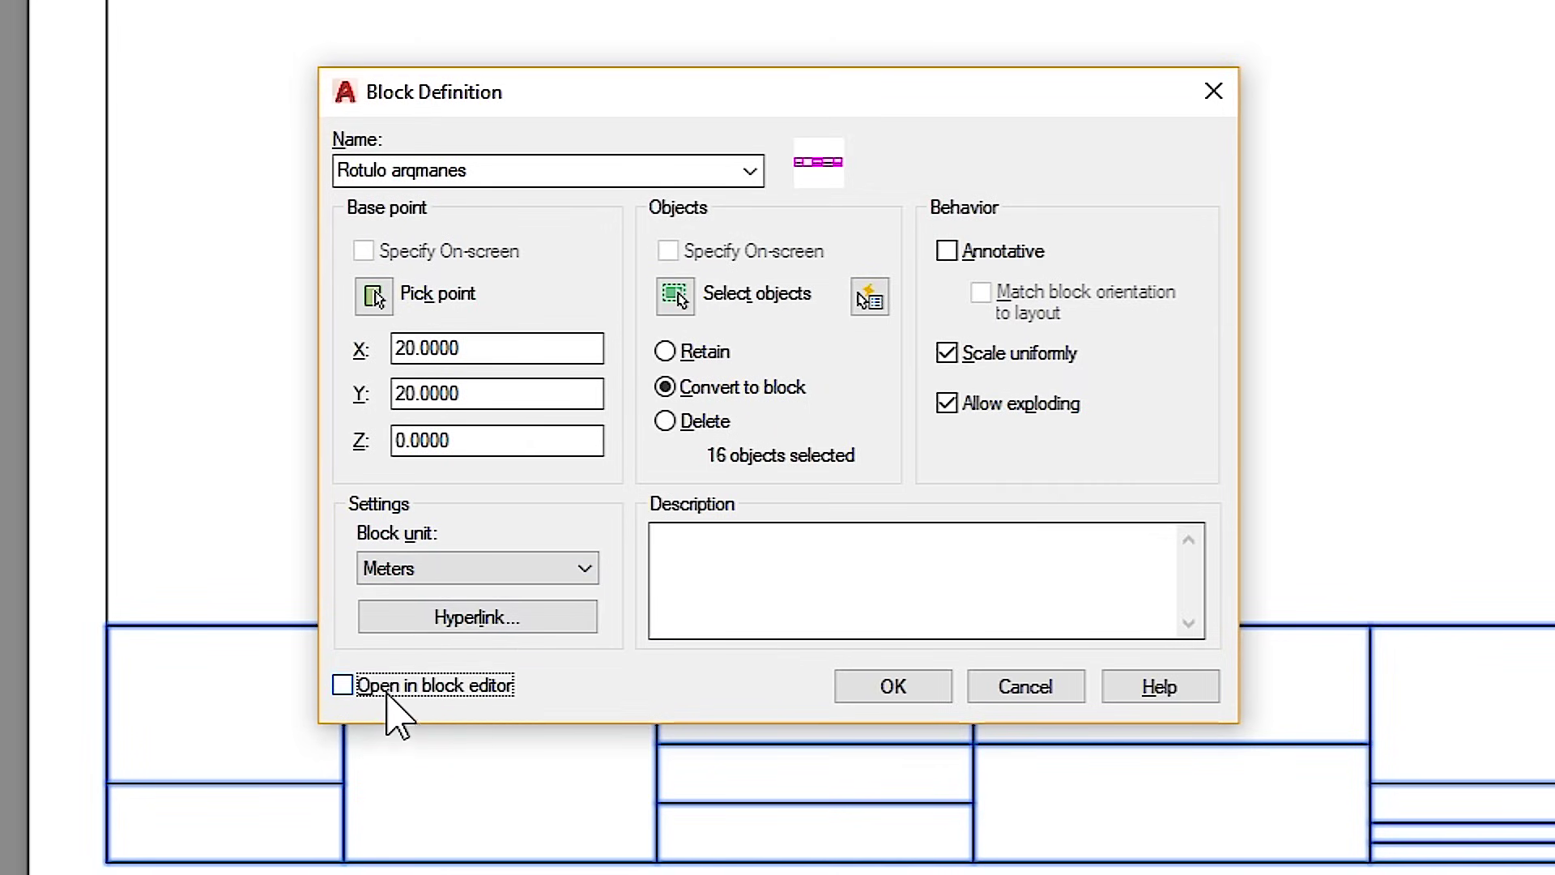
{"action": "left_click", "coordinate": [918, 687]}
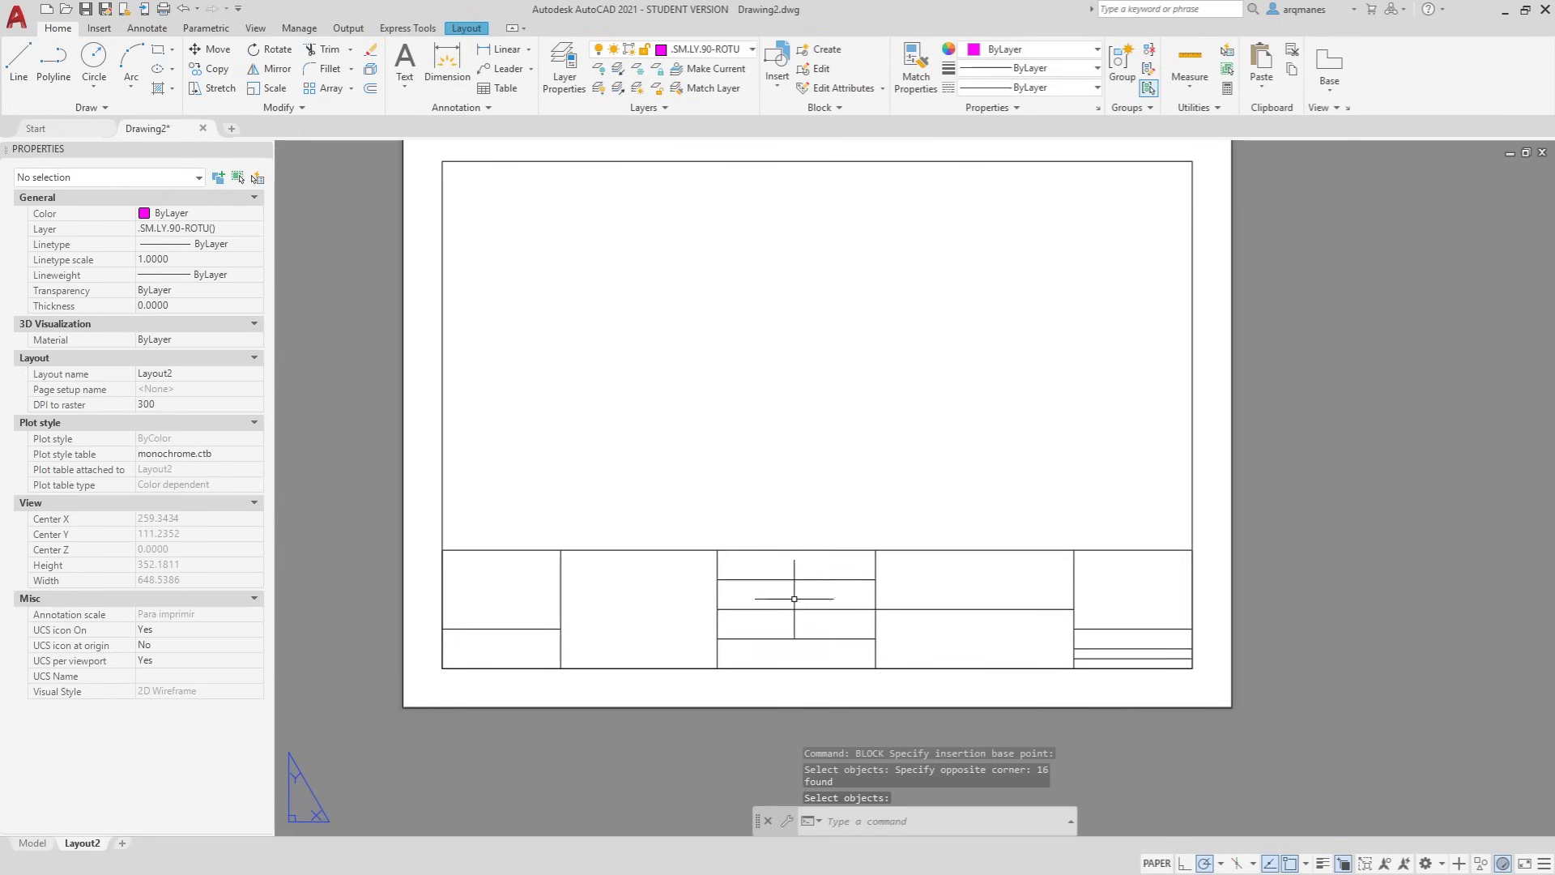
- Open the Rotulo arqmanes block reference in the Block Editor
{"action": "left_click", "coordinate": [735, 579]}
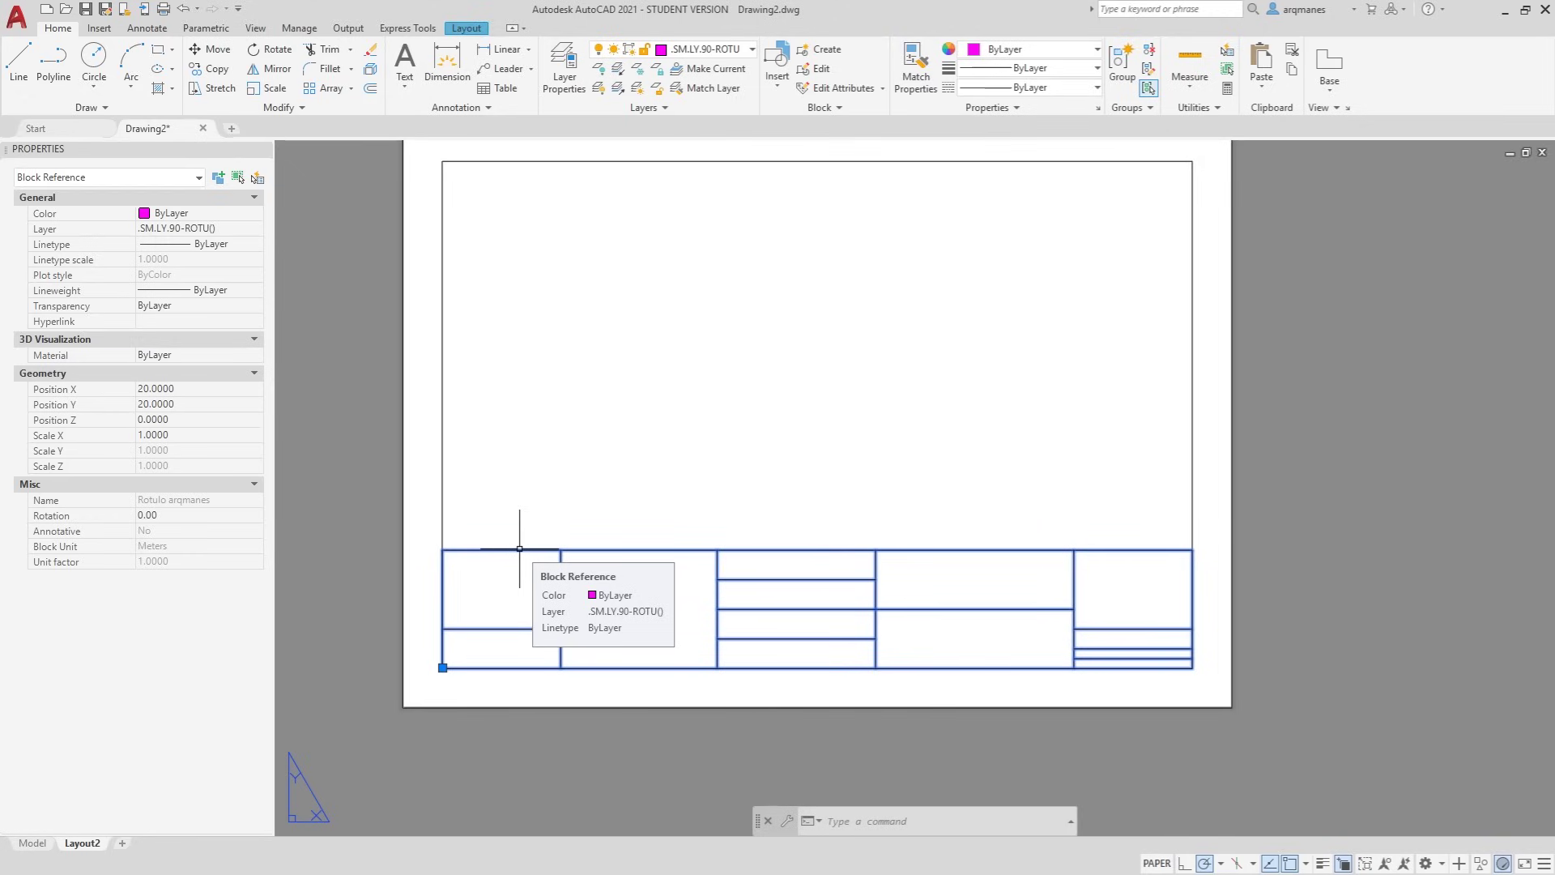
{"action": "middle_click_drag", "start_coordinate": [519, 549], "coordinate": [519, 584]}
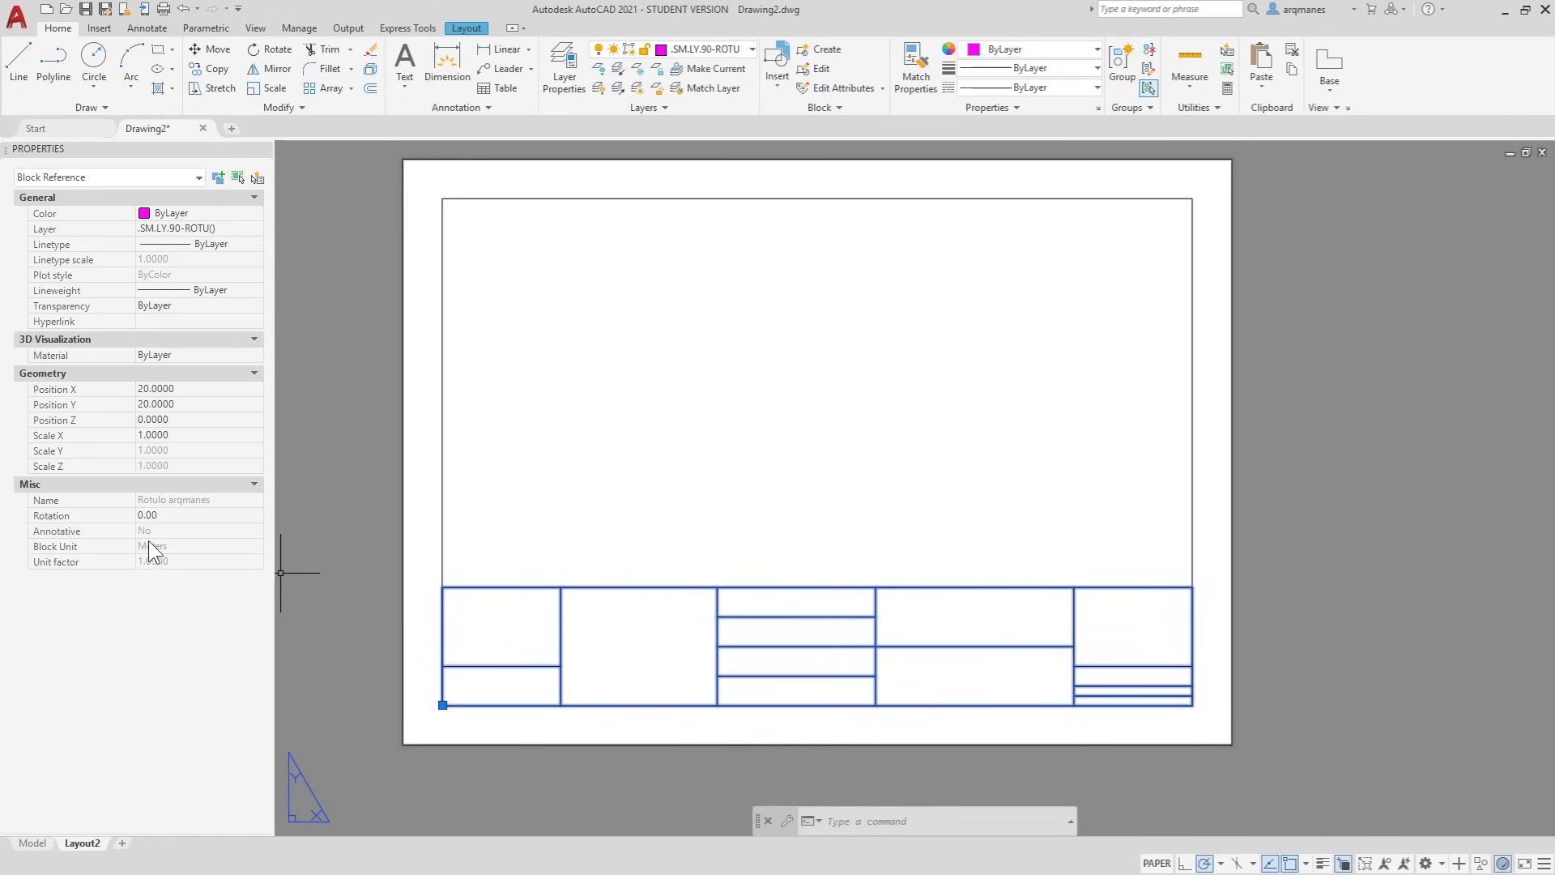
{"action": "right_click", "coordinate": [559, 584]}
{"action": "left_click", "coordinate": [639, 182]}
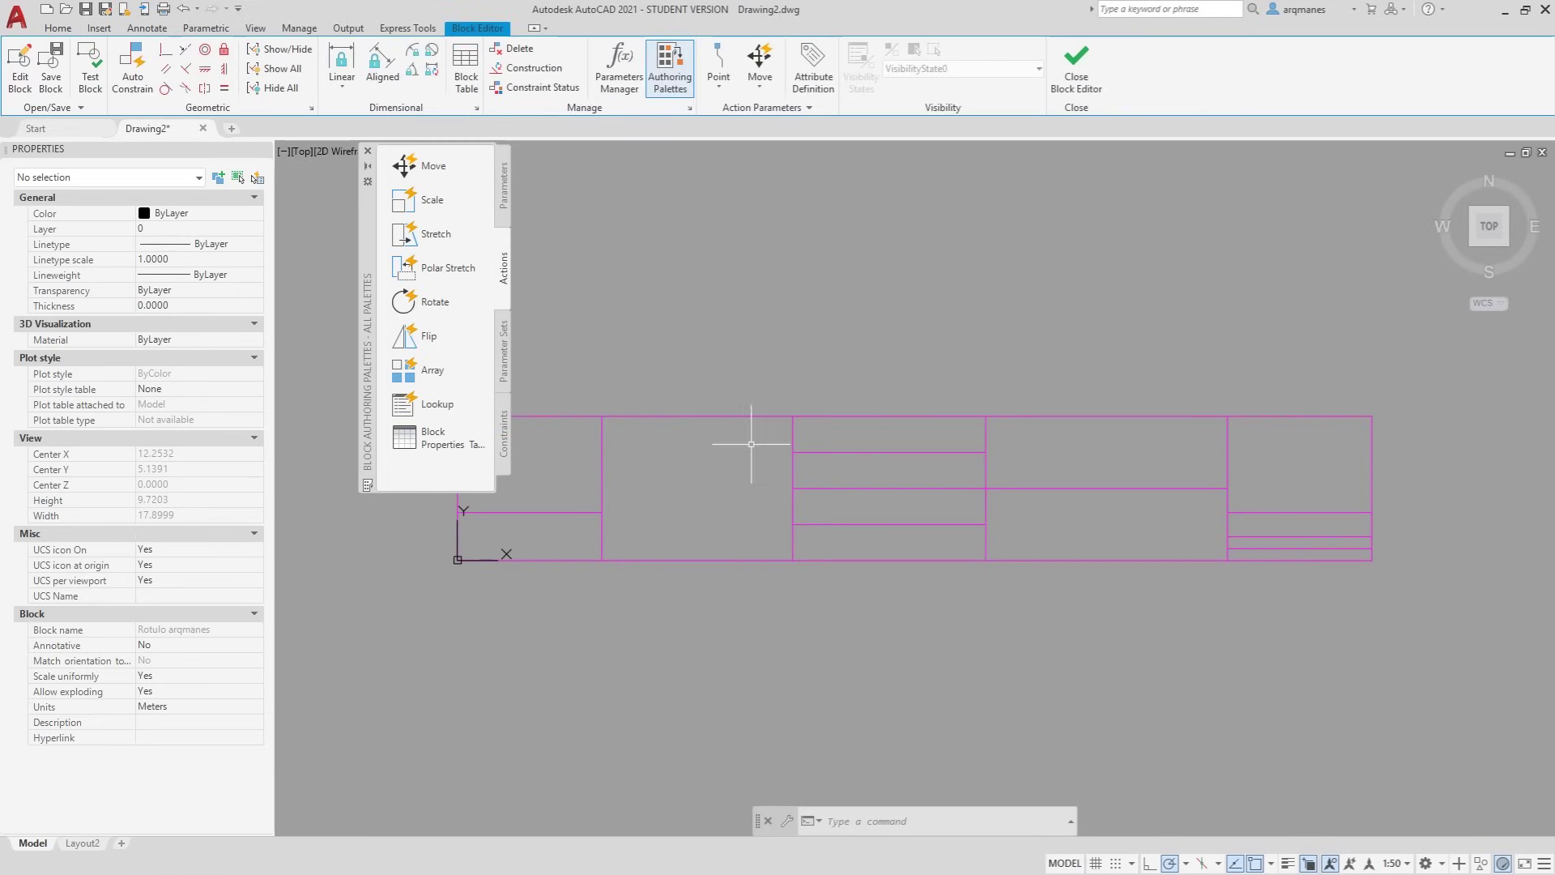
- Draw a rectangle (area 2400) outlining the title block's upper-right cell
{"action": "mouse_move", "coordinate": [751, 444]}
{"action": "middle_mouse_down"}
{"action": "mouse_move", "coordinate": [712, 575]}
{"action": "mouse_move", "coordinate": [688, 595]}
{"action": "middle_mouse_up"}
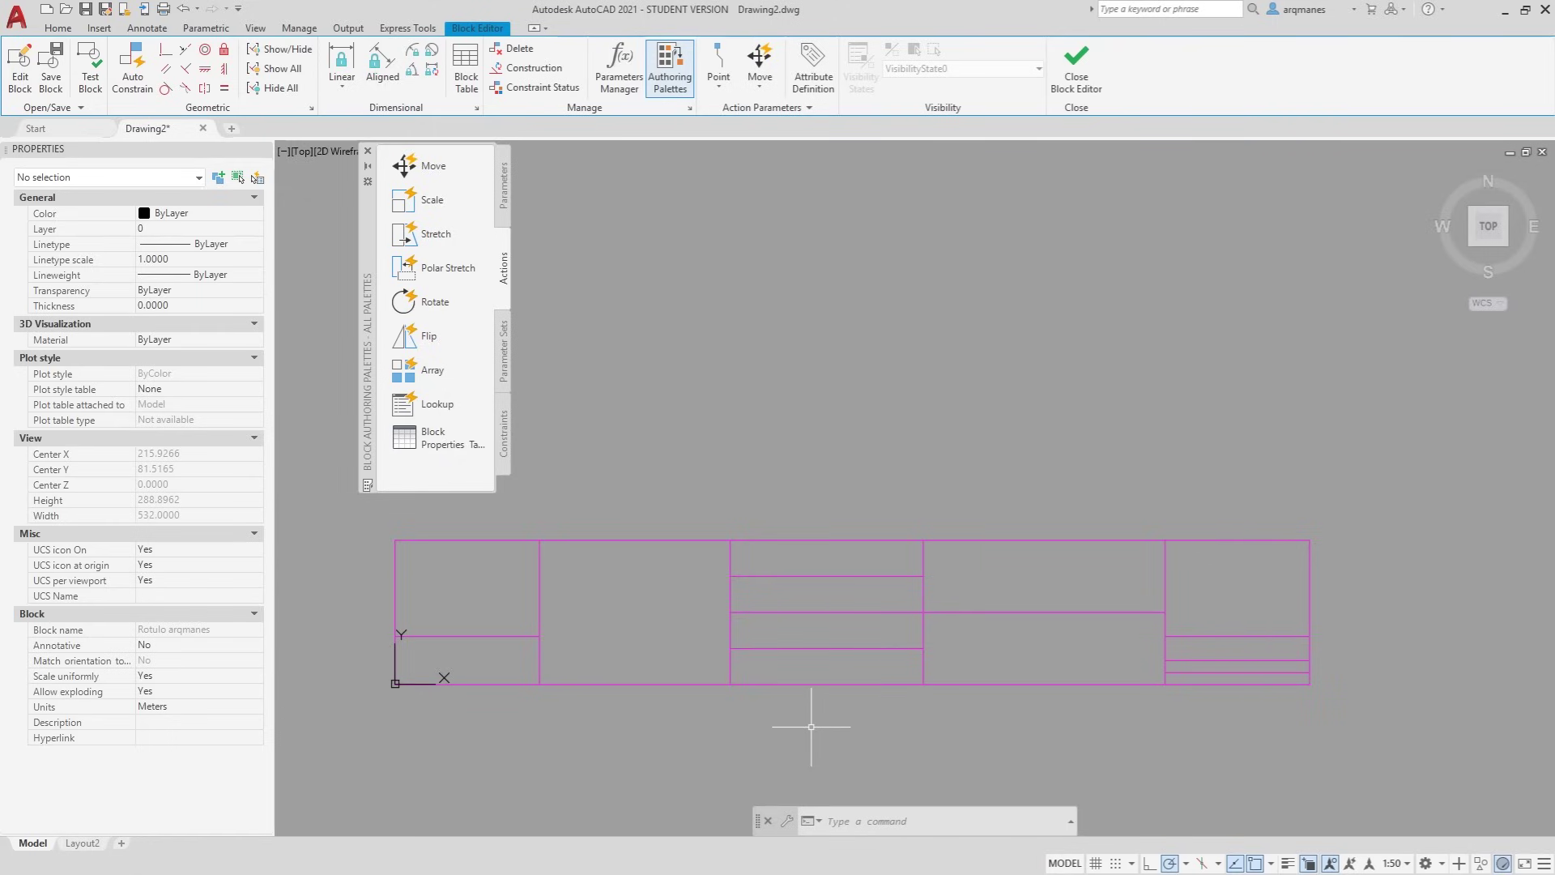
{"action": "type", "text": "rec"}
{"action": "key", "text": "Return"}
{"action": "left_click", "coordinate": [1166, 635]}
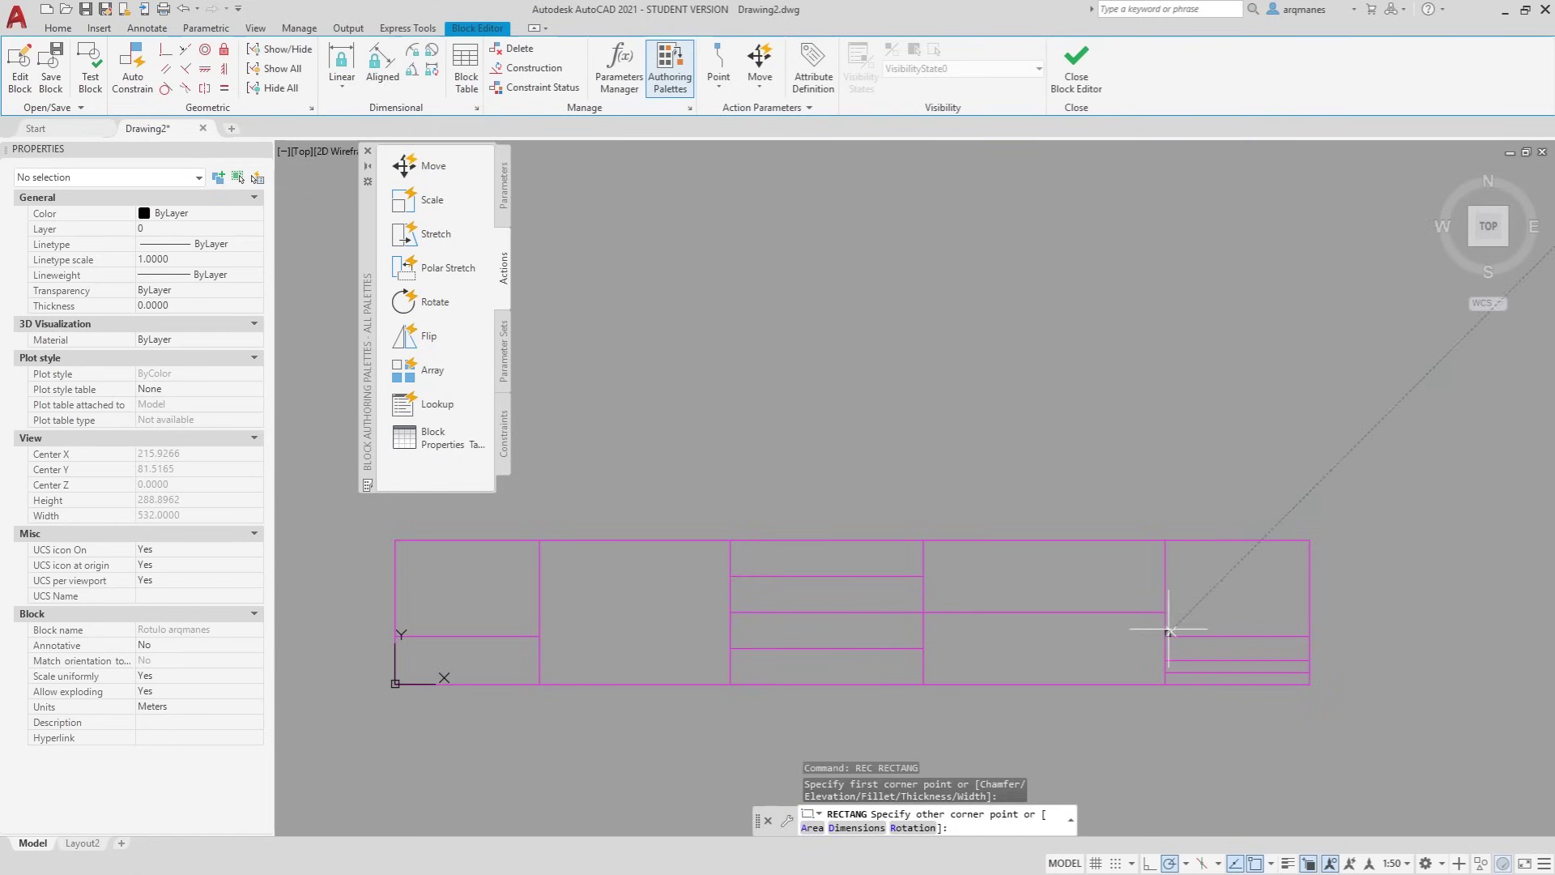
{"action": "left_click", "coordinate": [1310, 540]}
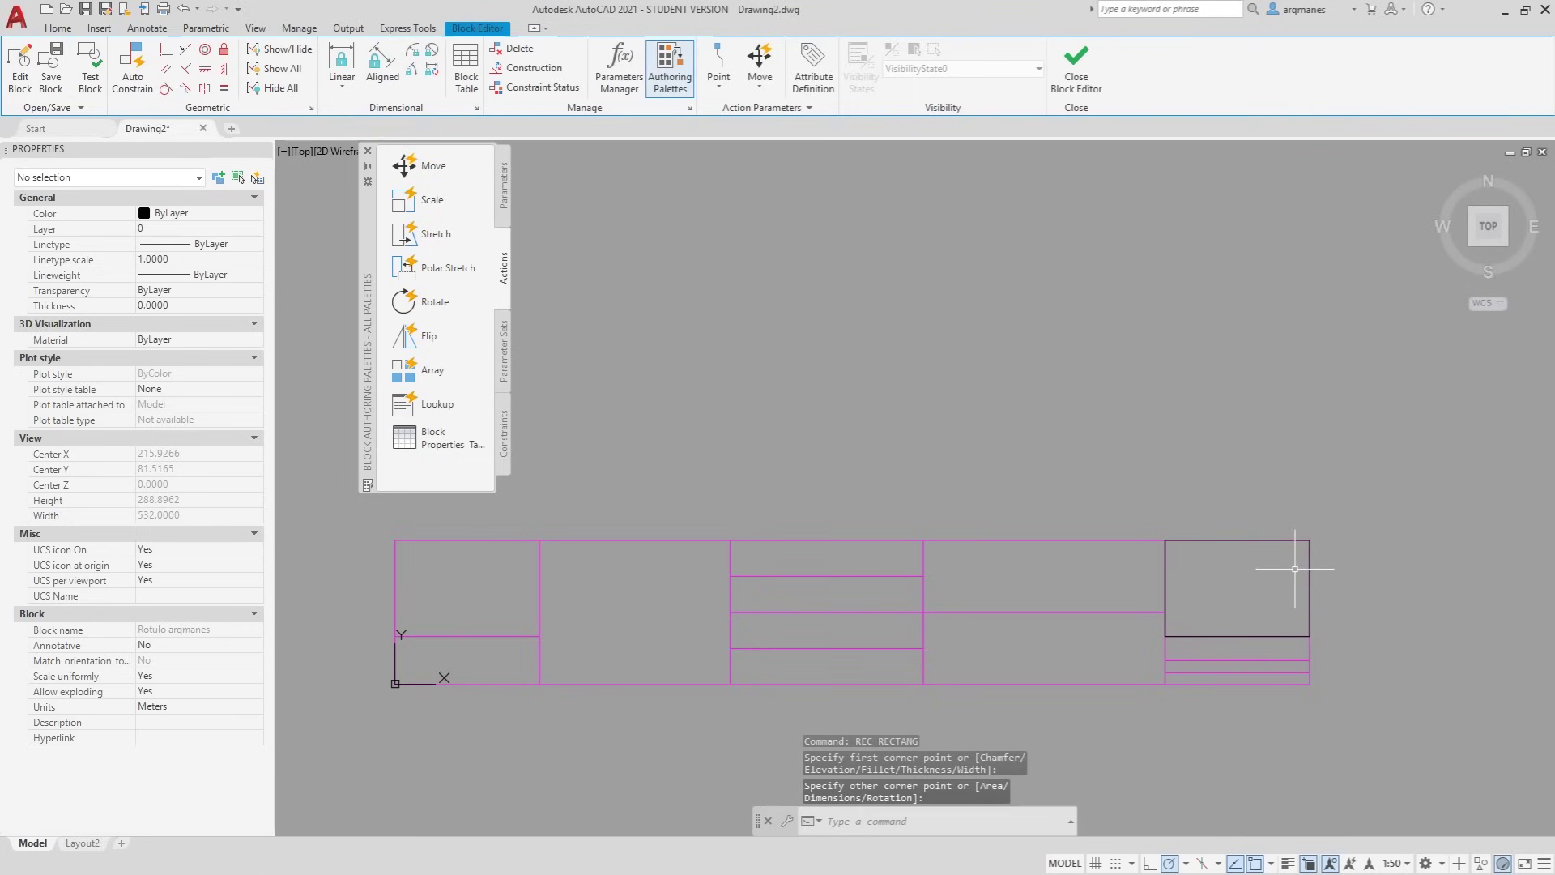
{"action": "key", "text": "Escape"}
{"action": "left_click", "coordinate": [1210, 540]}
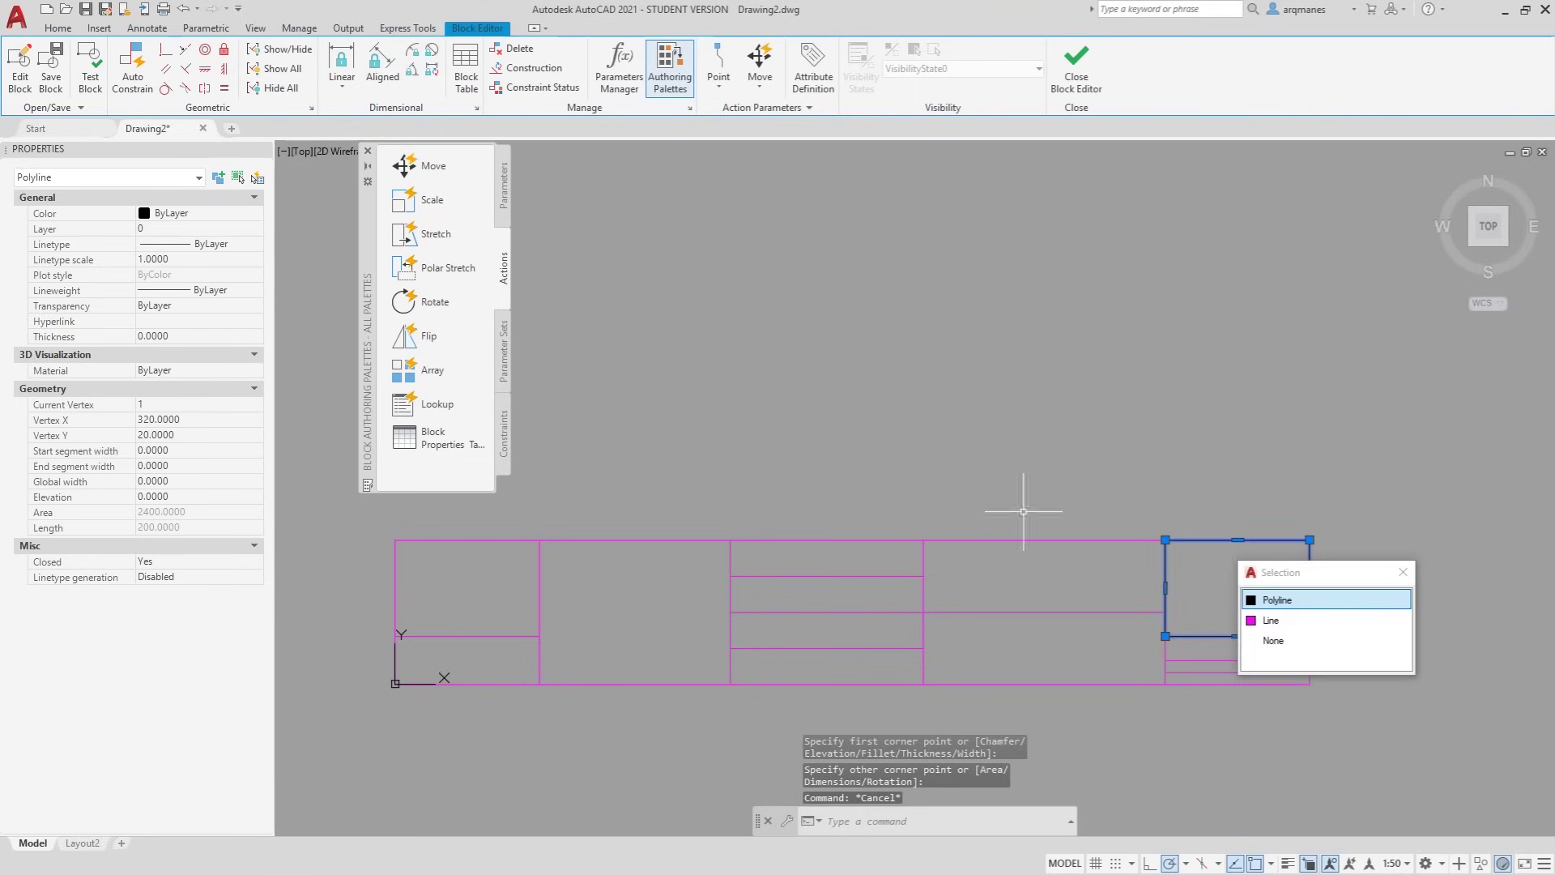
{"action": "key", "text": "Escape"}
{"action": "key", "text": "Escape"}
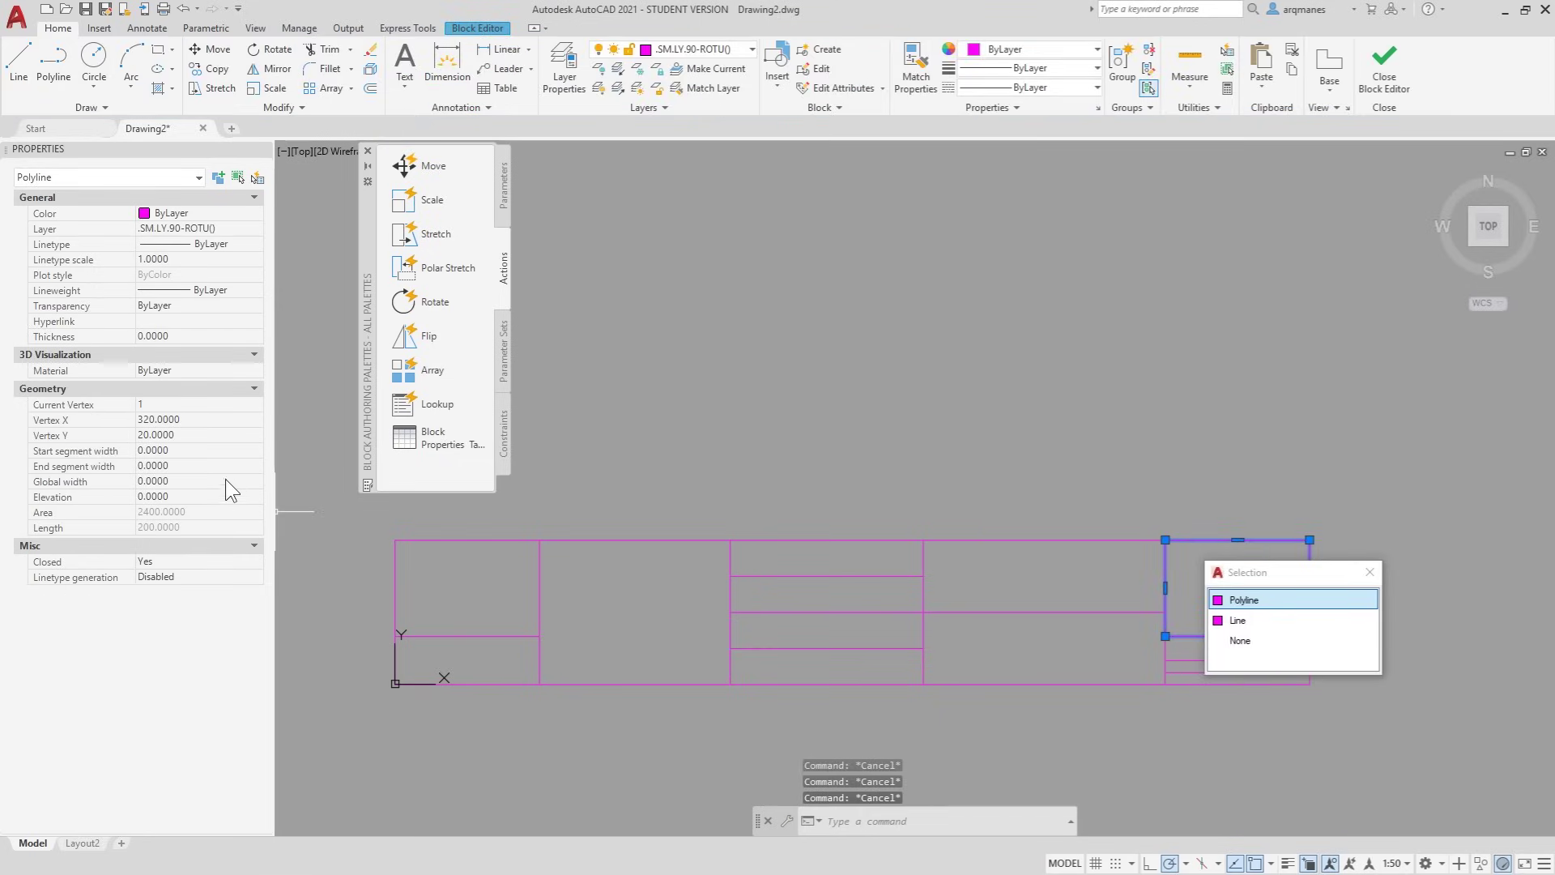
{"action": "key", "text": "Escape"}
{"action": "key", "text": "Escape"}
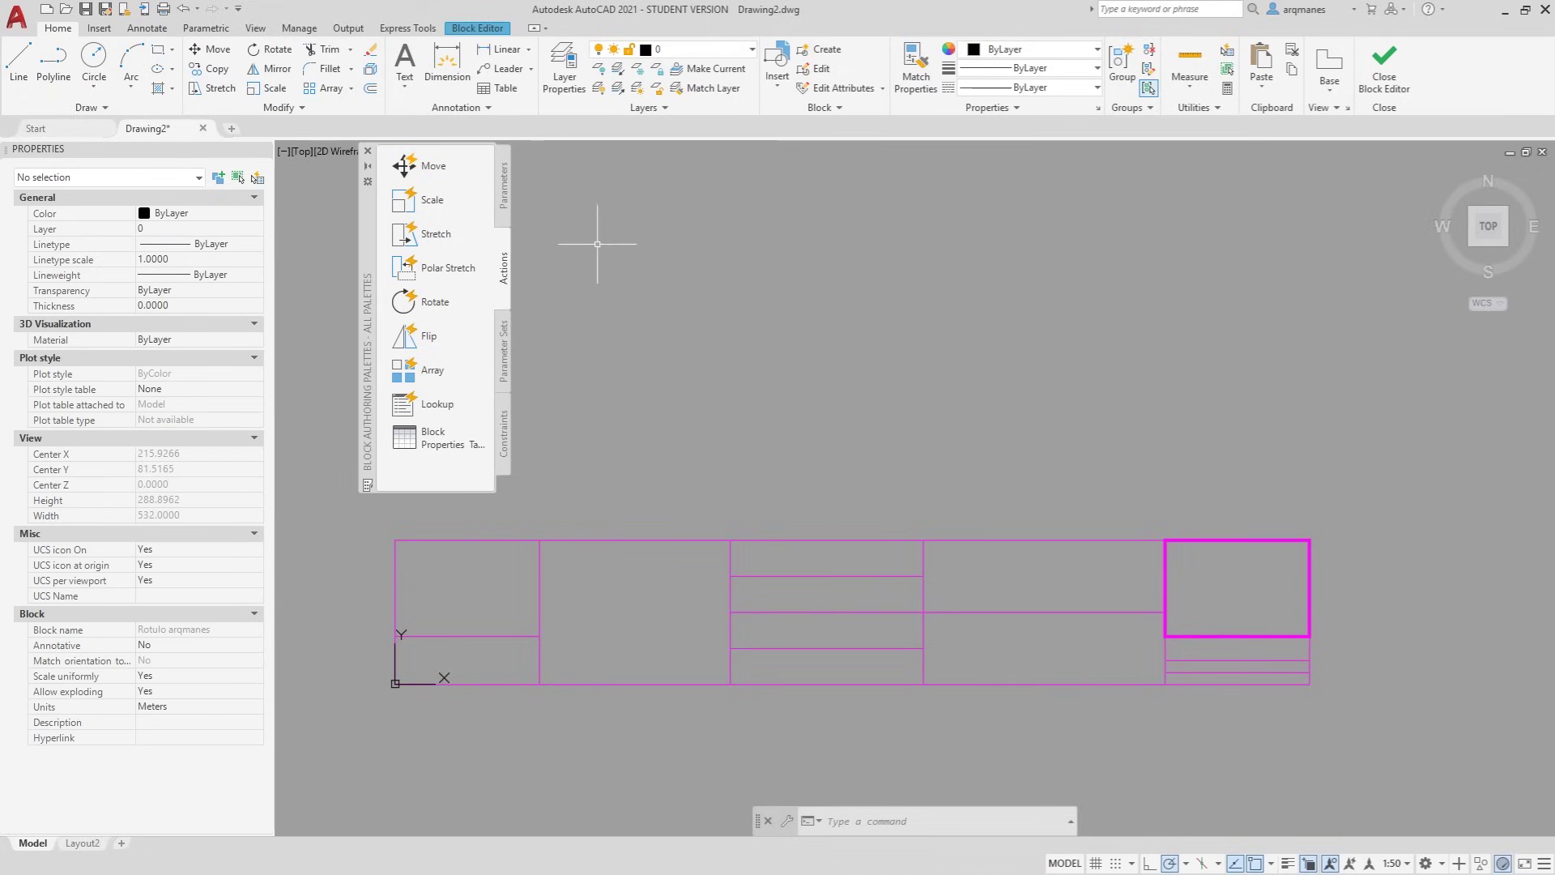
- Try single-line text and a crossing selection over the title block, cancelling both
{"action": "left_click", "coordinate": [401, 85]}
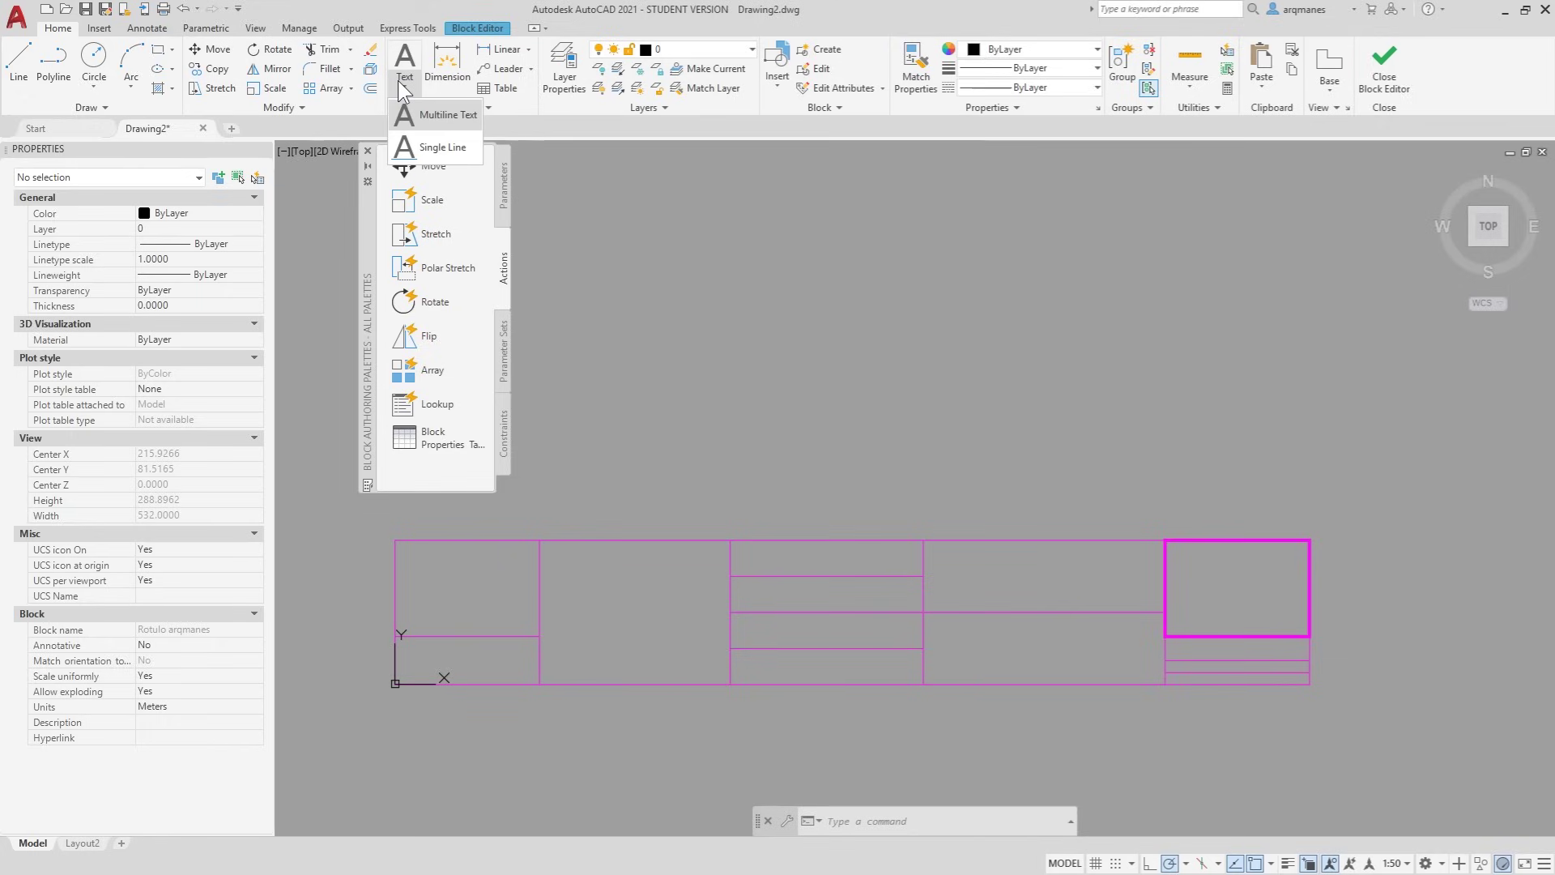
{"action": "left_click", "coordinate": [443, 148]}
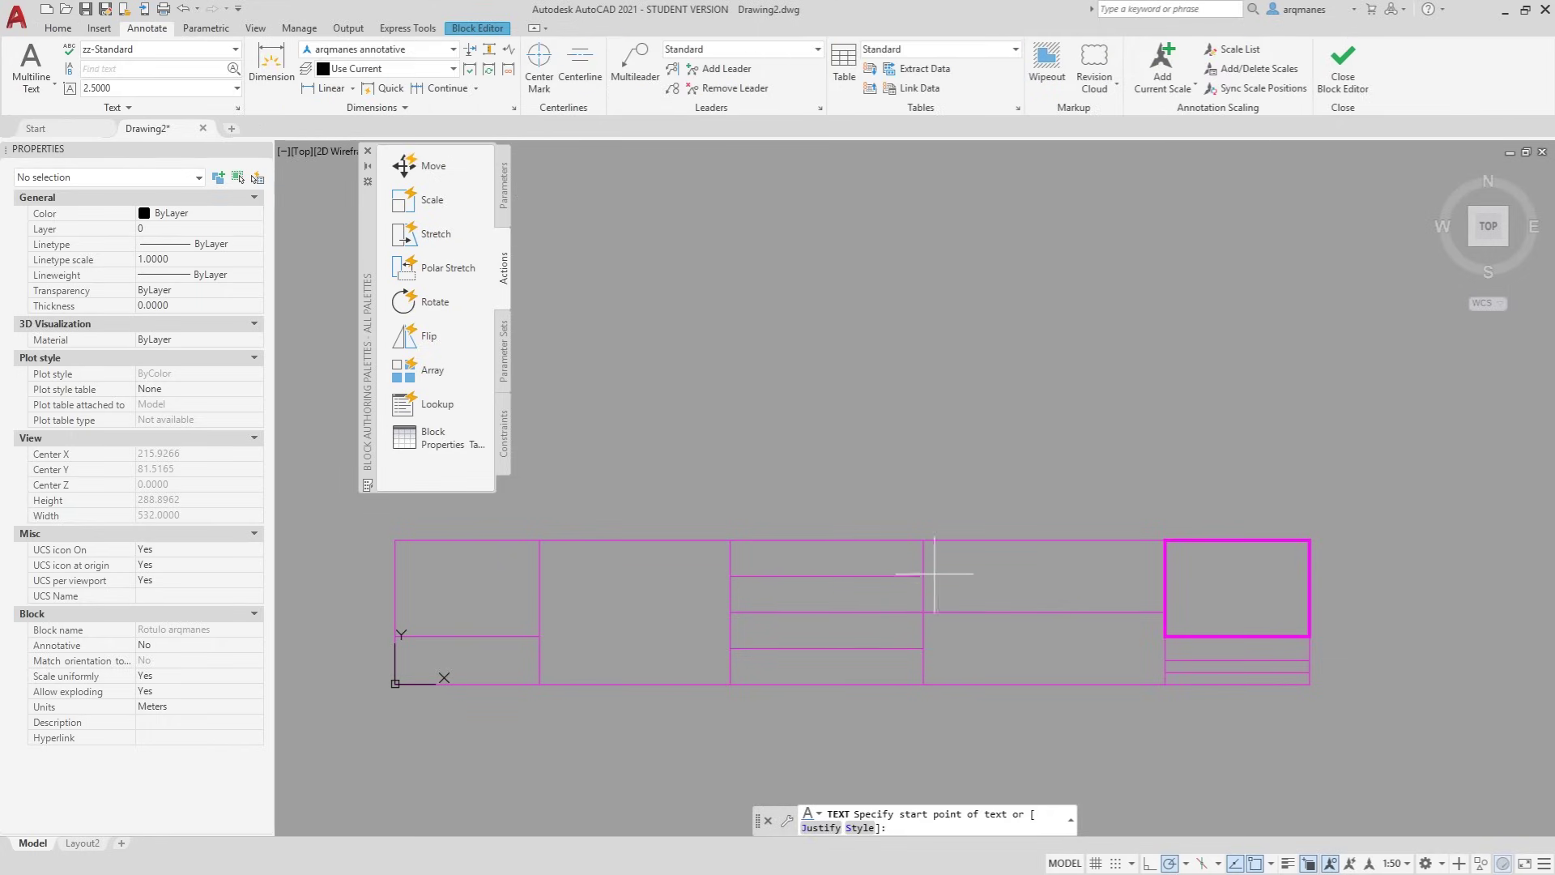
{"action": "scroll", "coordinate": [984, 548], "scroll_direction": "up", "scroll_amount": 5}
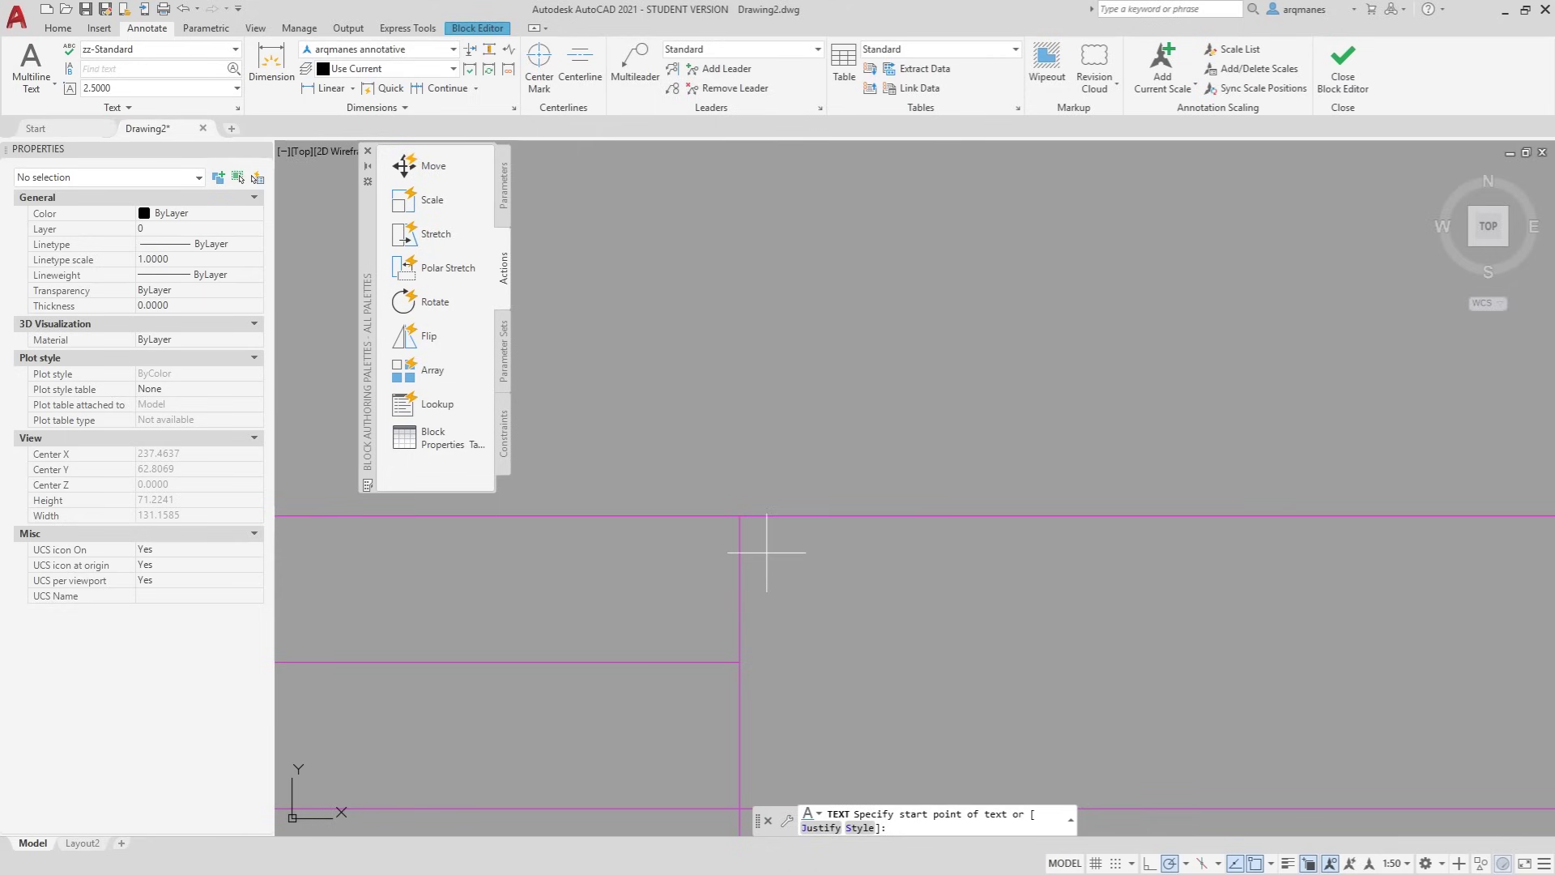
{"action": "scroll", "coordinate": [766, 553], "scroll_direction": "down", "scroll_amount": 5}
{"action": "key", "text": "Escape"}
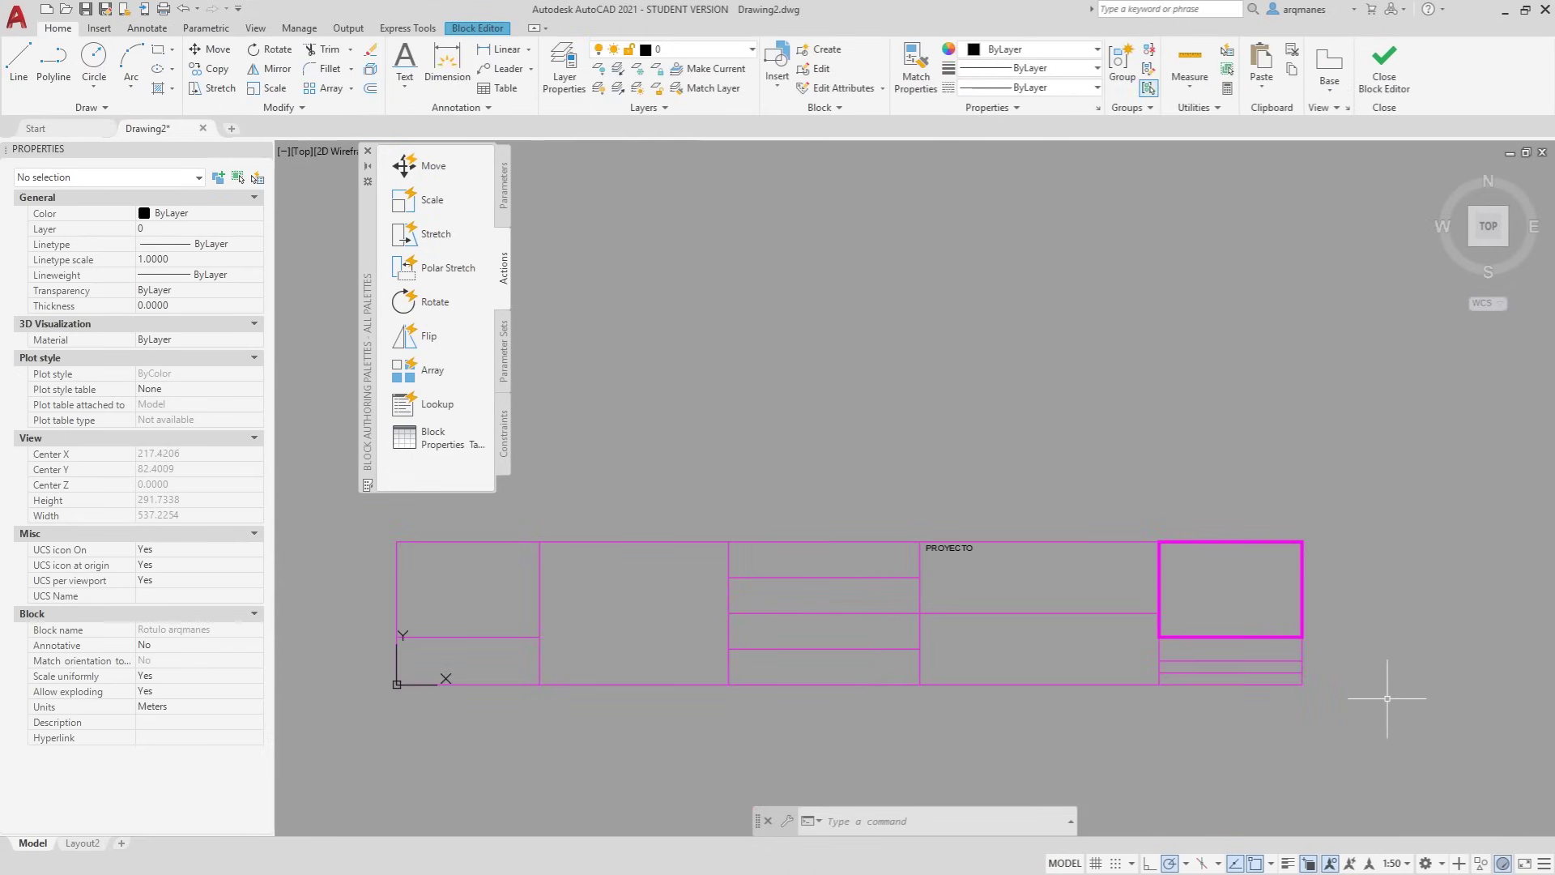
{"action": "left_click", "coordinate": [1402, 714]}
{"action": "left_click", "coordinate": [397, 513]}
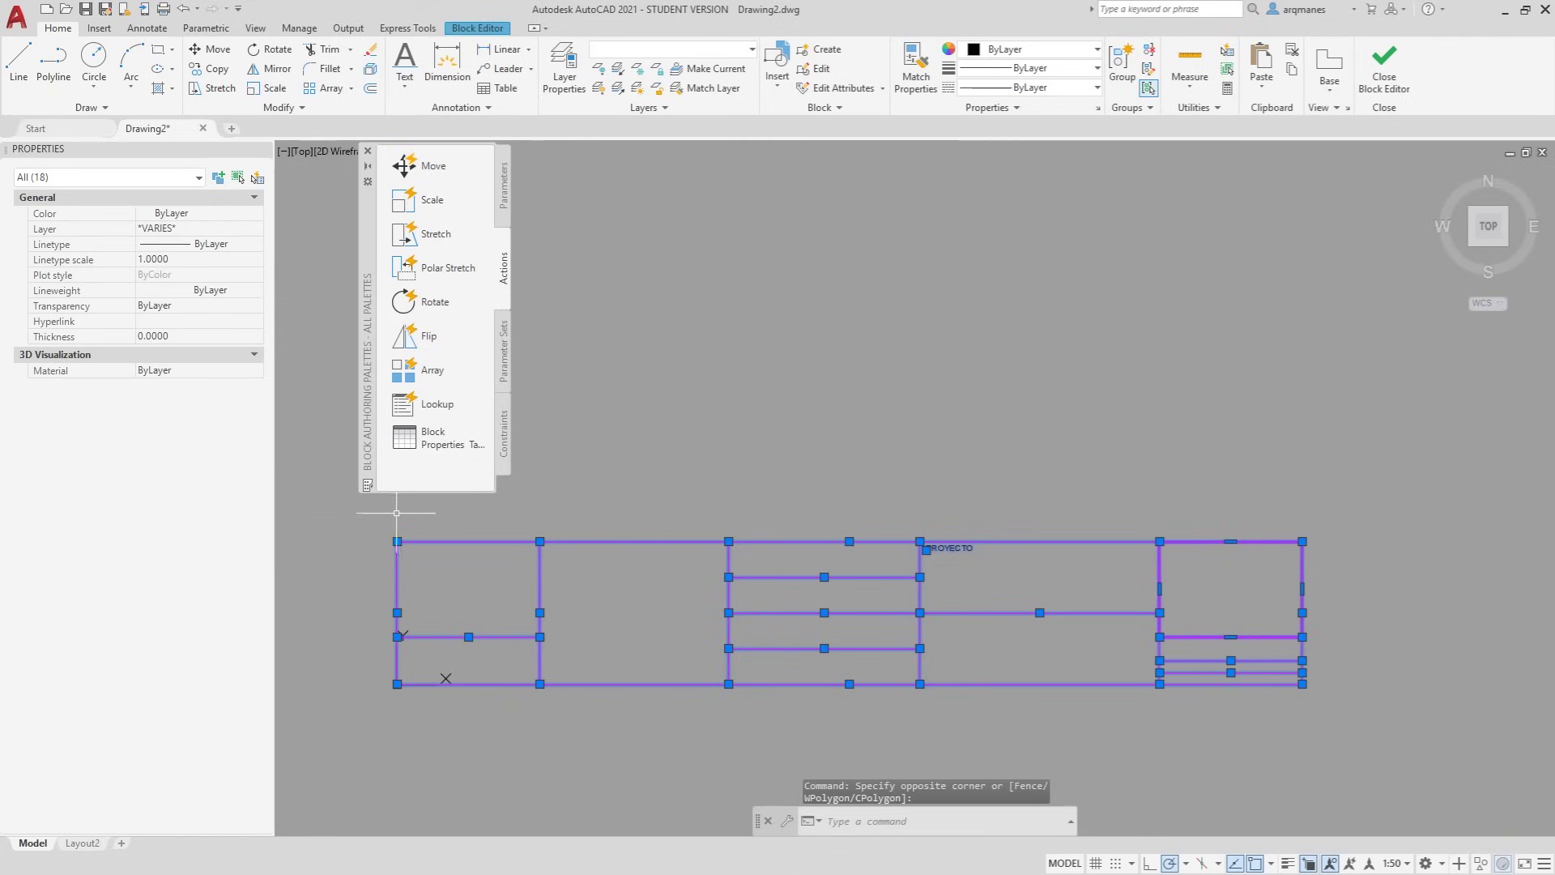
{"action": "key", "text": "Escape"}
- Open the PROYECTO label for editing, leaving its wording unchanged
{"action": "left_click", "coordinate": [952, 549]}
{"action": "scroll", "coordinate": [972, 553], "scroll_direction": "up", "scroll_amount": 7}
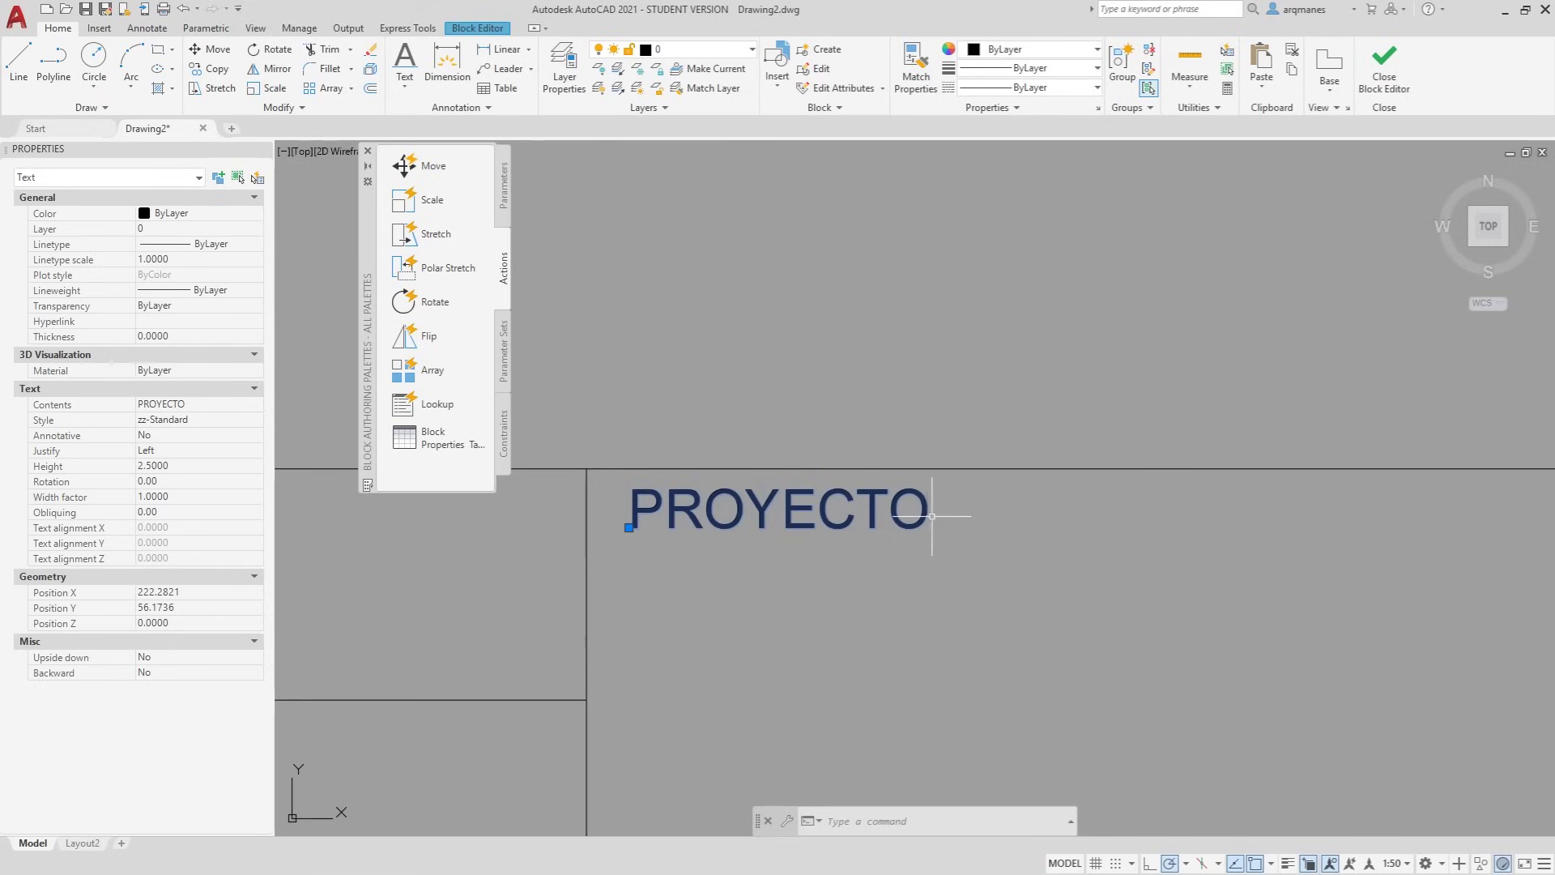
{"action": "double_click", "coordinate": [921, 516]}
{"action": "key", "text": "End"}
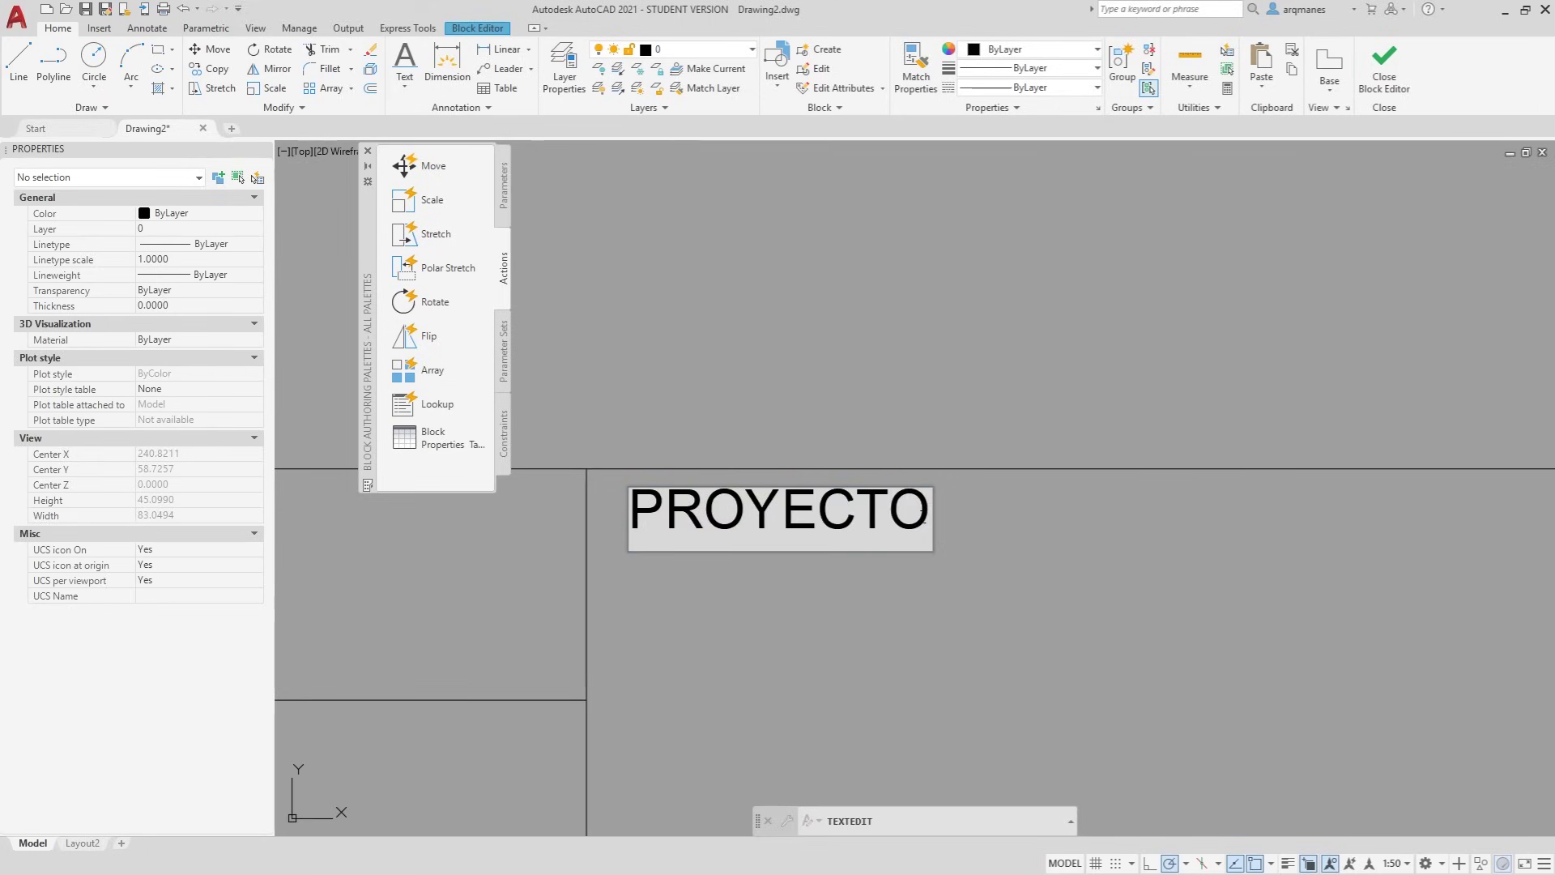
{"action": "key", "text": "Escape"}
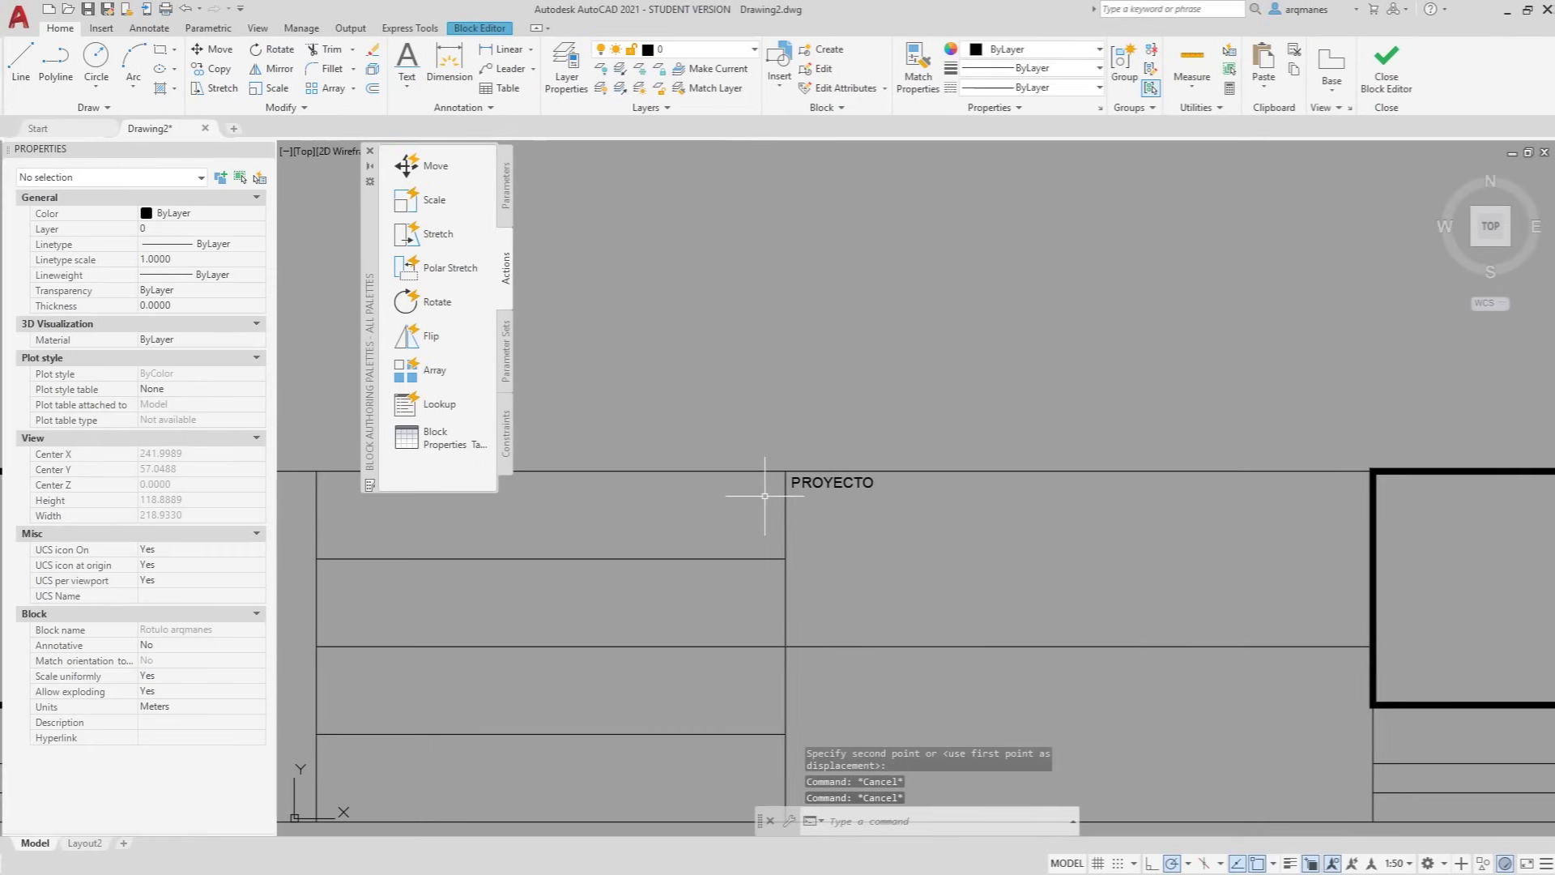
- Copy the PROYECTO label into the other right-hand title-block boxes
{"action": "type", "text": "cp"}
{"action": "key", "text": "Return"}
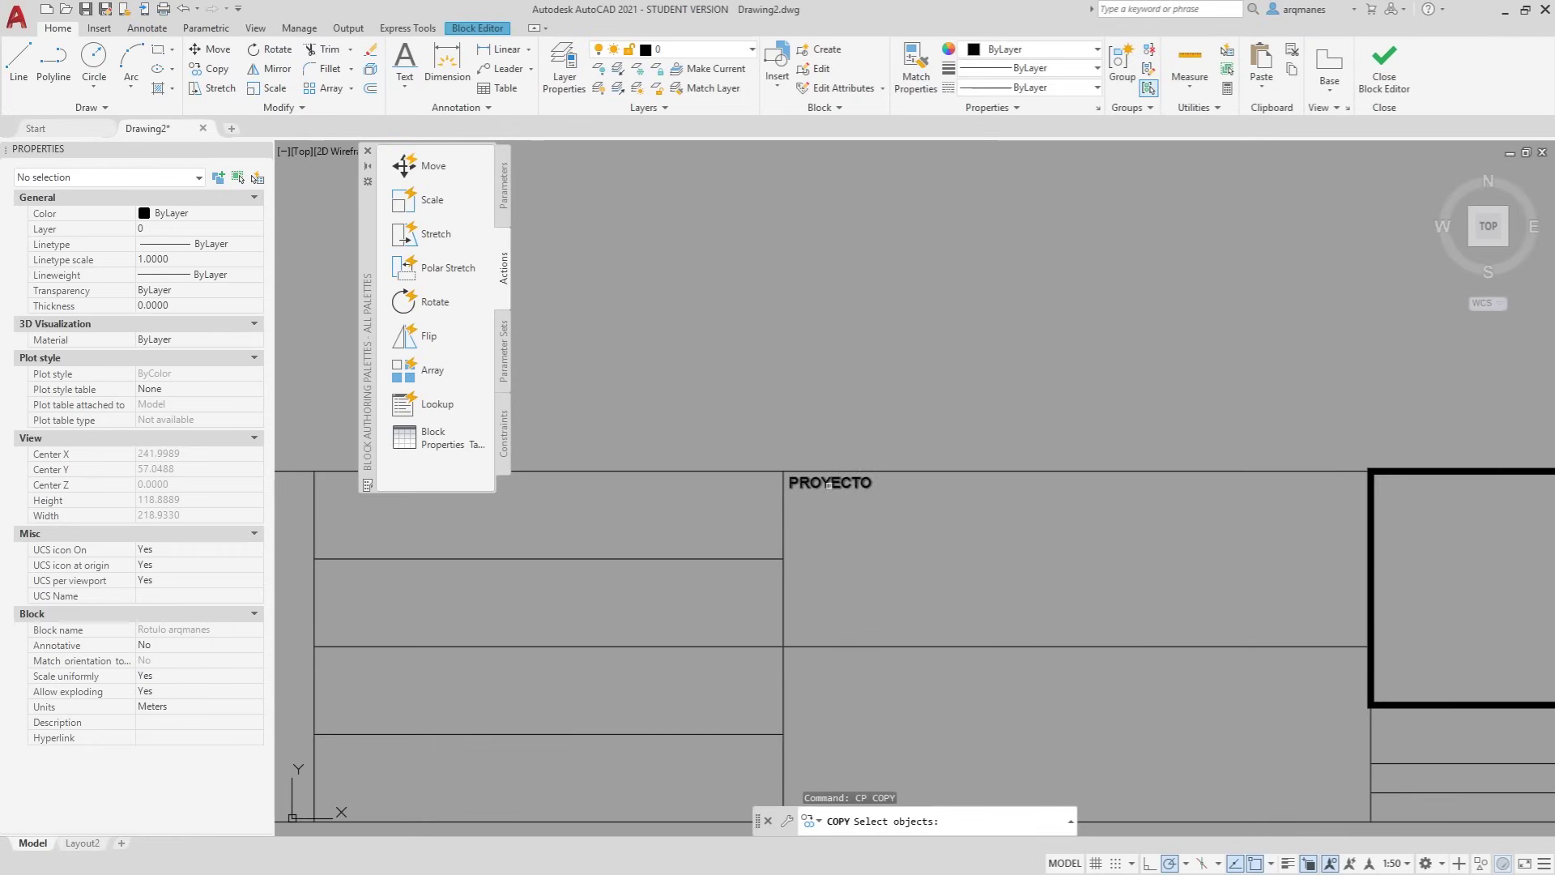
{"action": "left_click", "coordinate": [827, 486]}
{"action": "key", "text": "Return"}
{"action": "left_click", "coordinate": [784, 470]}
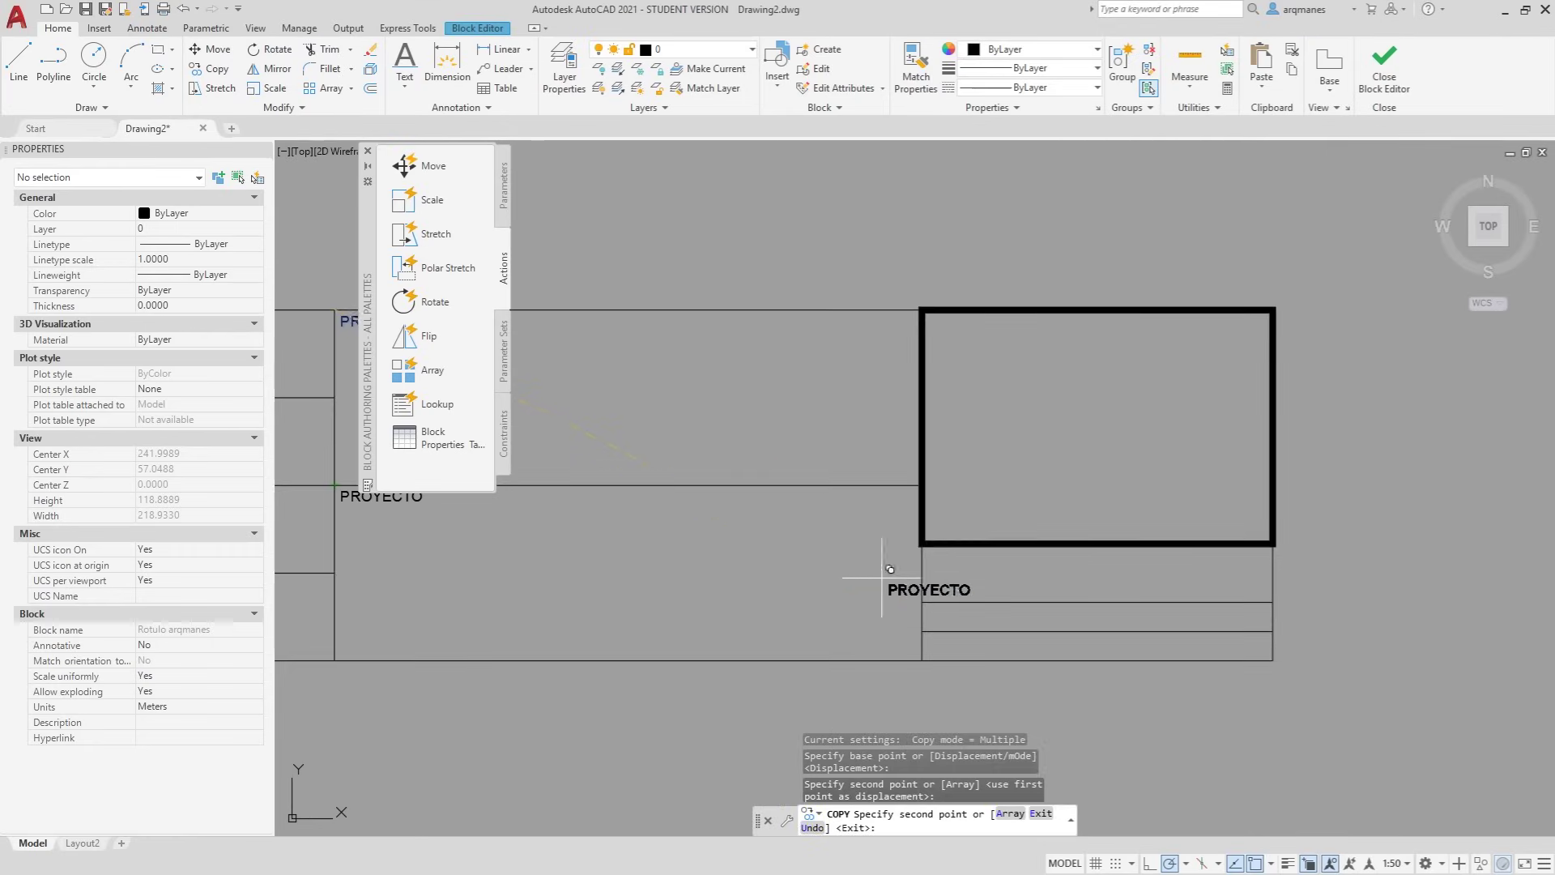
- Relabel the copies CLAVE:, ESCALA, ARCHIVO and FECHA, then copy the logo in Photoshop
{"action": "double_click", "coordinate": [818, 329]}
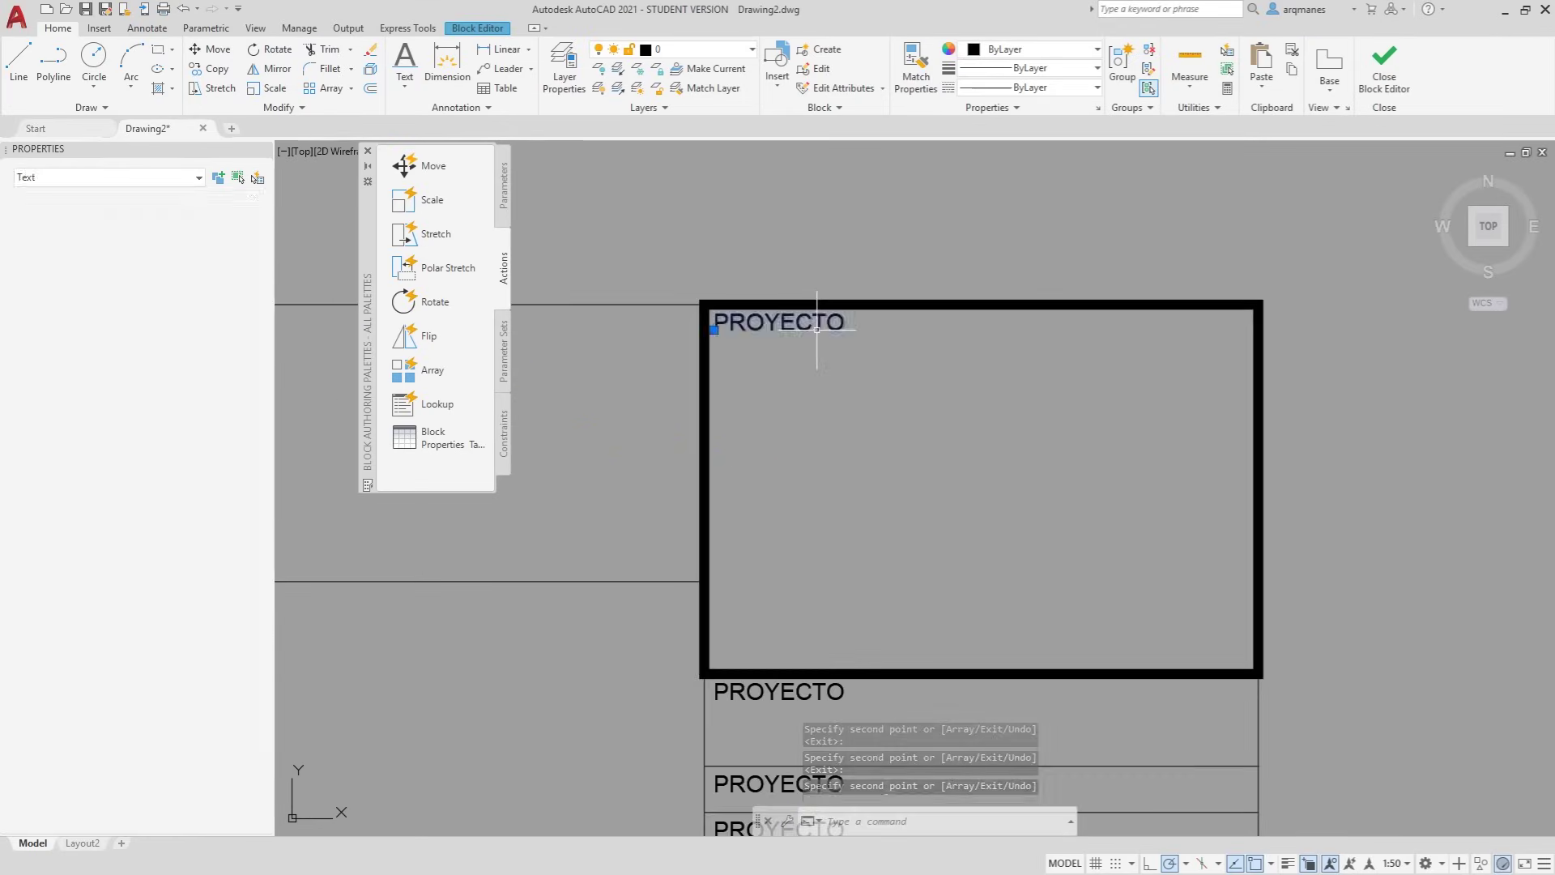
{"action": "left_click", "coordinate": [727, 552]}
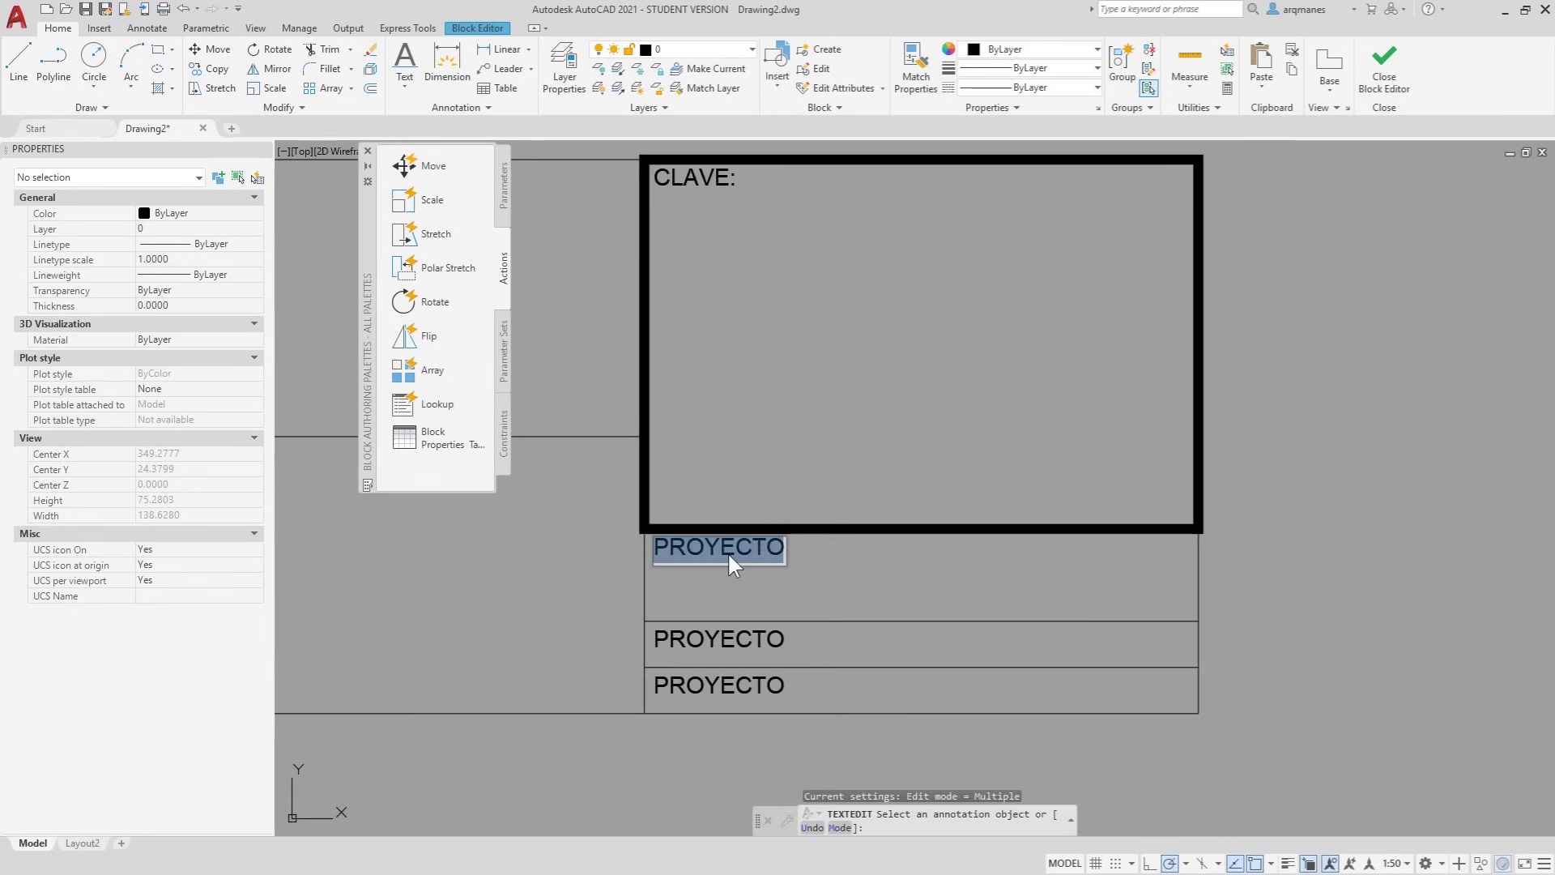
{"action": "type", "text": "ESCALA"}
{"action": "left_click", "coordinate": [726, 640]}
{"action": "type", "text": "ARCHIVO"}
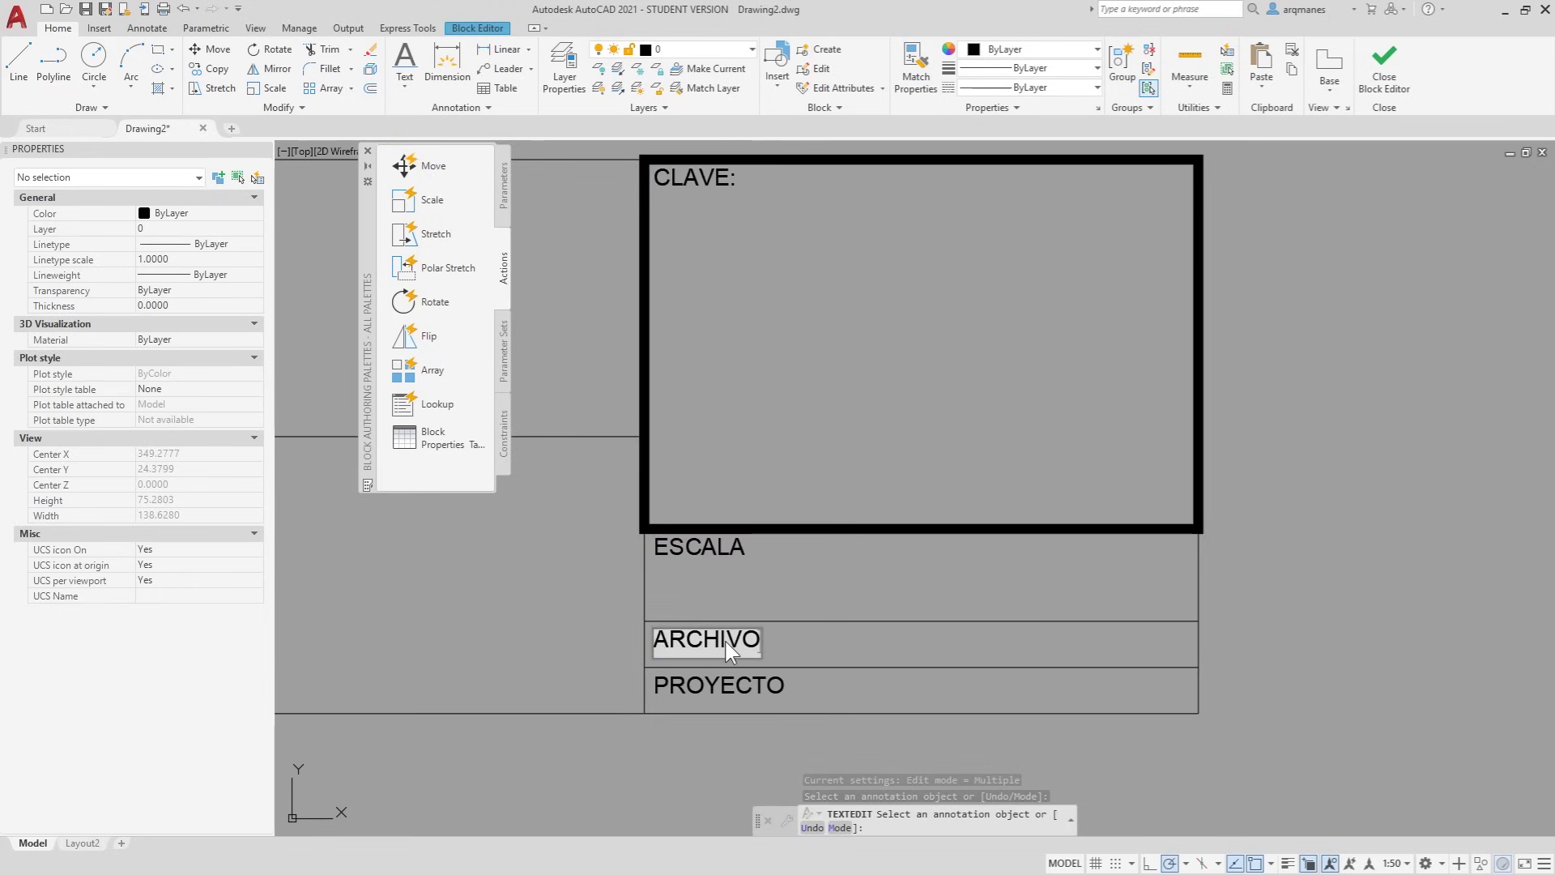
{"action": "left_click", "coordinate": [727, 683]}
{"action": "type", "text": "FECHA"}
{"action": "key", "text": "Escape"}
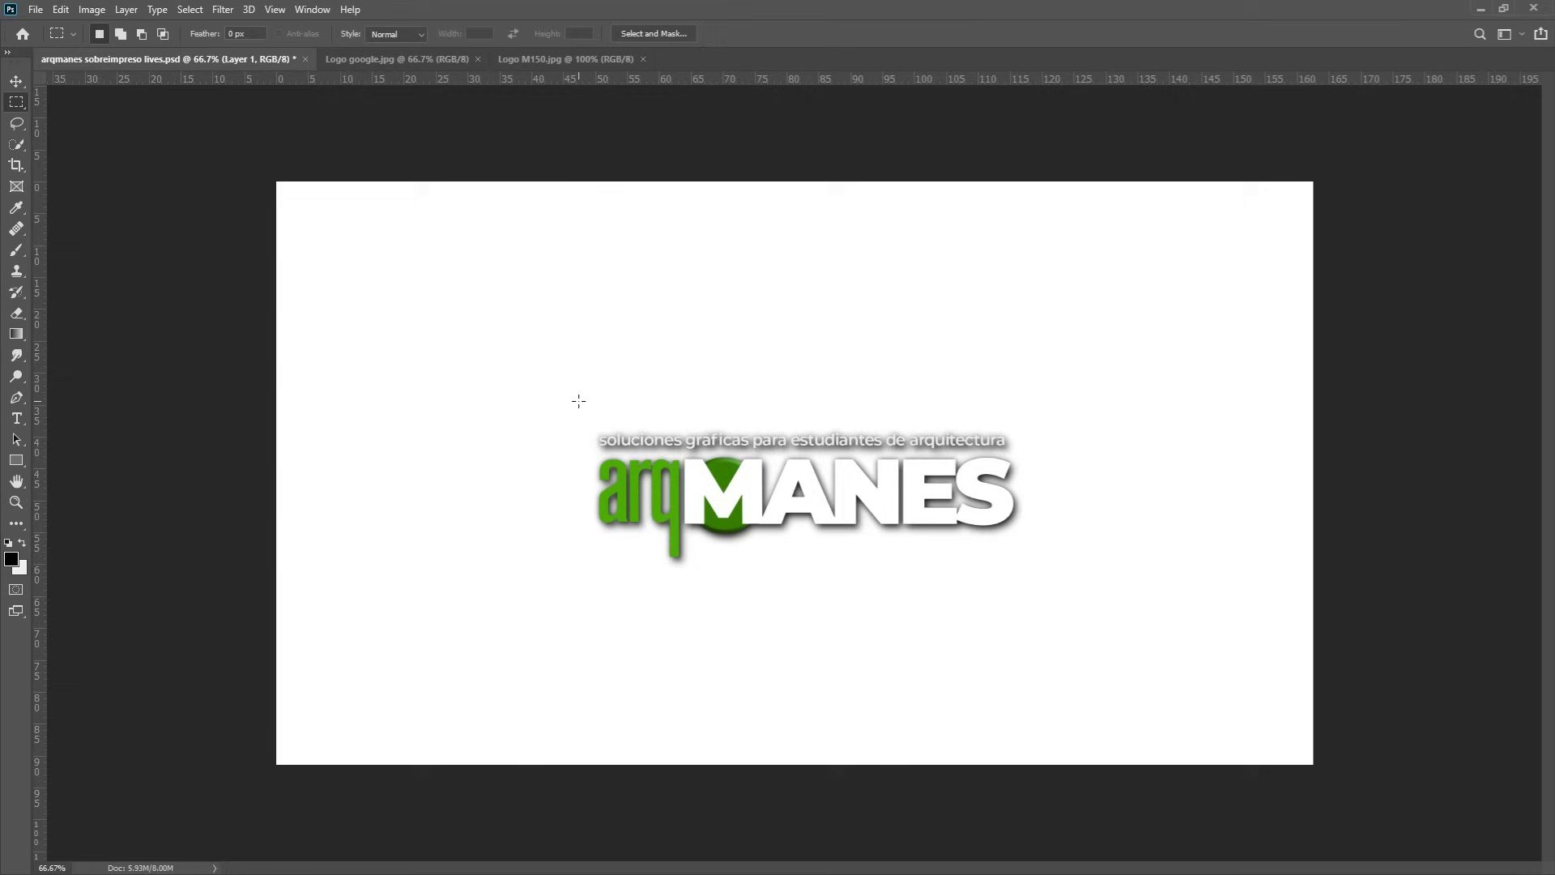
{"action": "left_click_drag", "start_coordinate": [578, 401], "coordinate": [1041, 585]}
{"action": "left_click", "coordinate": [61, 9]}
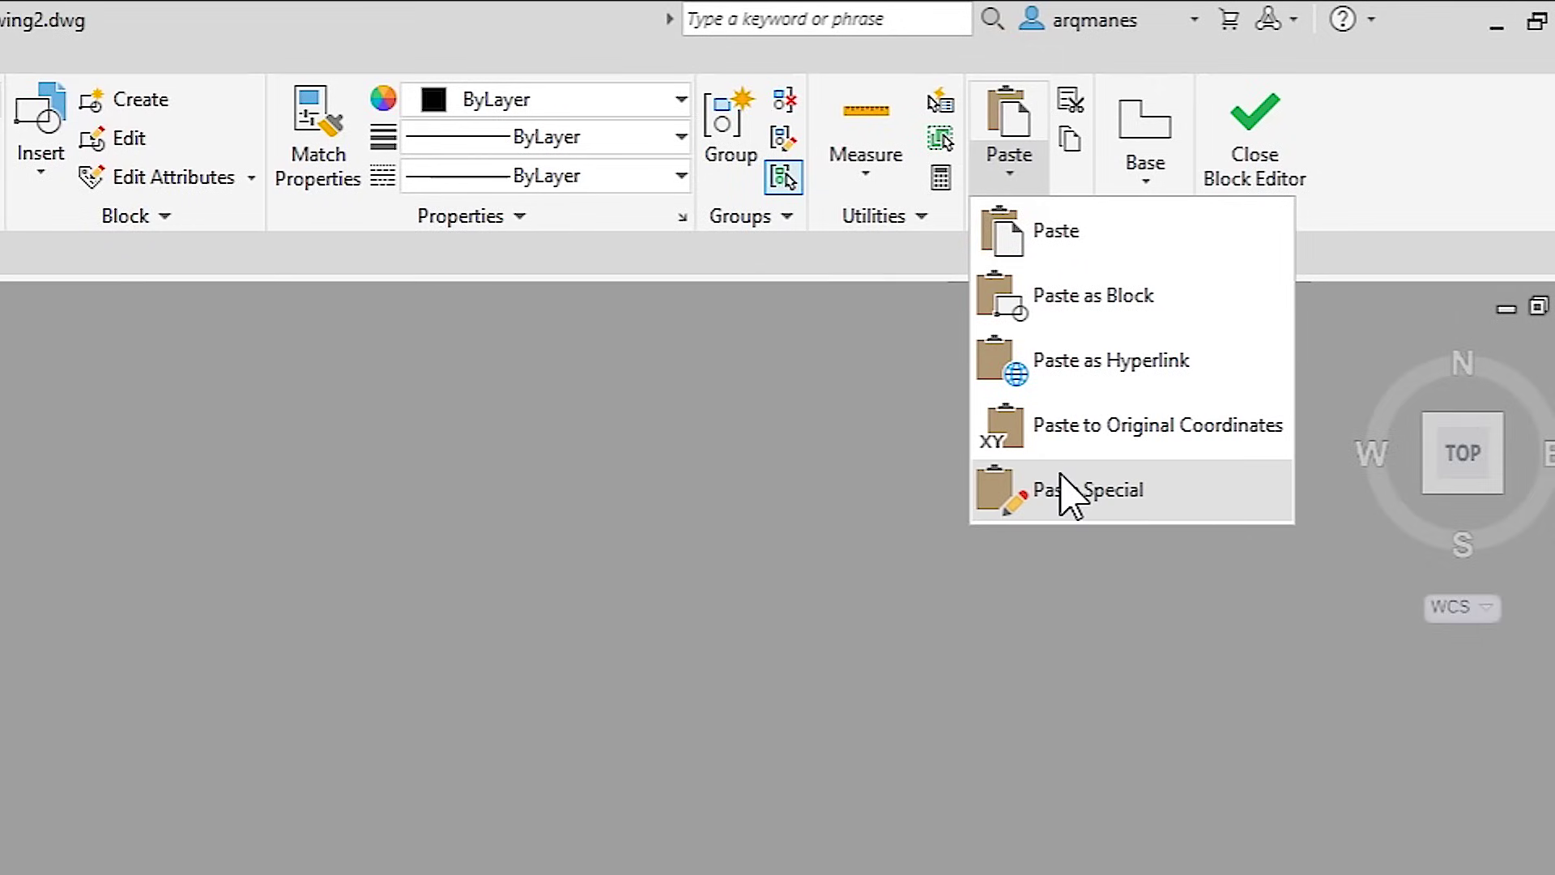
- Paste the arqMANES logo as a Bitmap, scaled into the title block's lower-left cell
{"action": "left_click", "coordinate": [1109, 490]}
{"action": "left_click", "coordinate": [729, 448]}
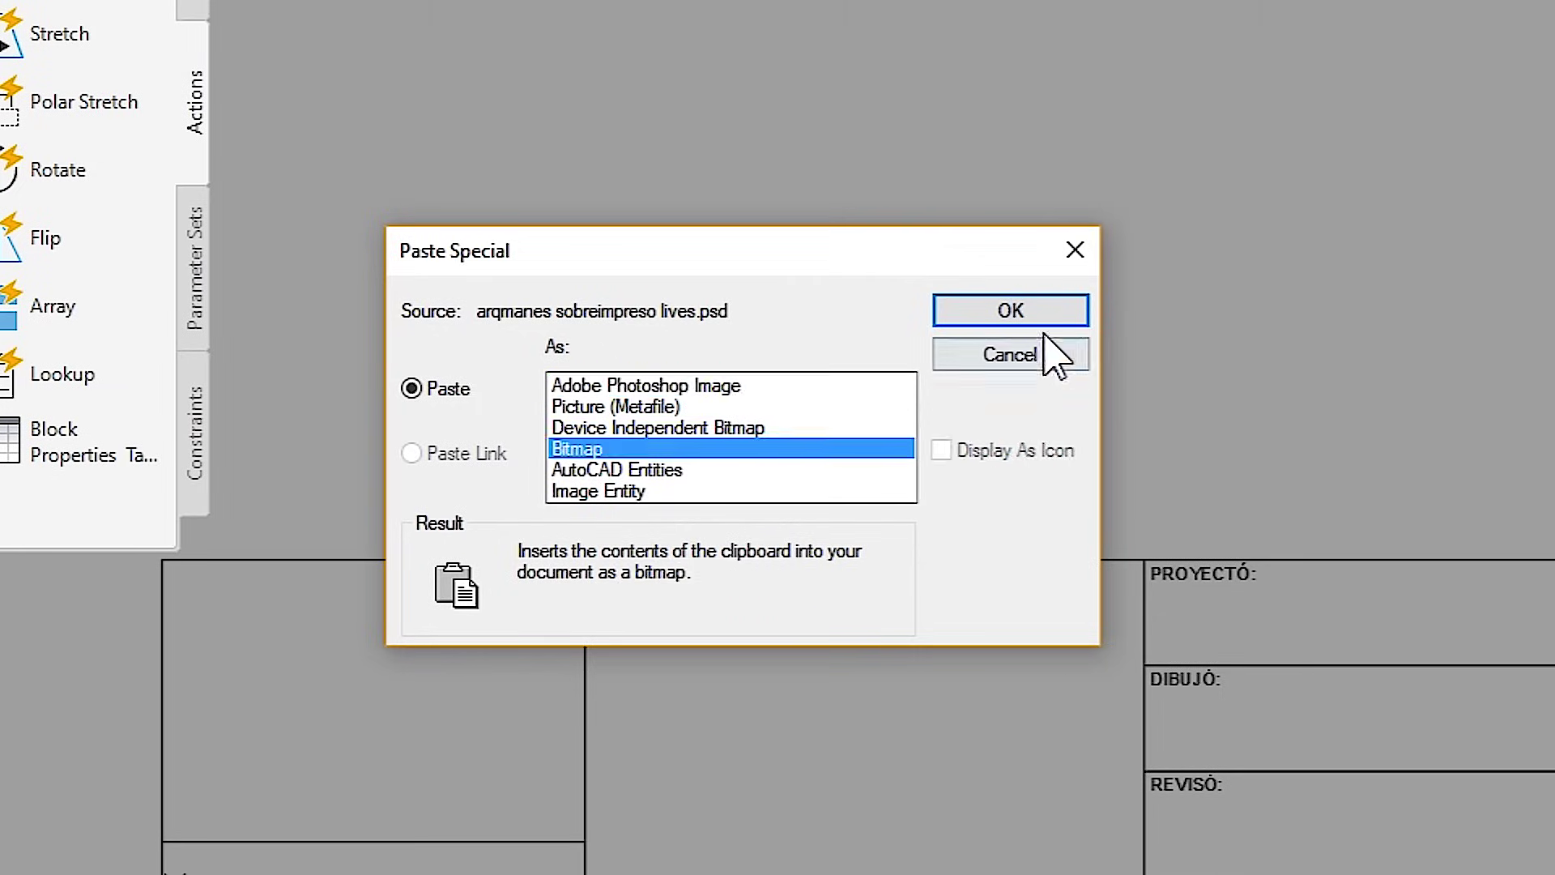
{"action": "left_click", "coordinate": [1006, 312]}
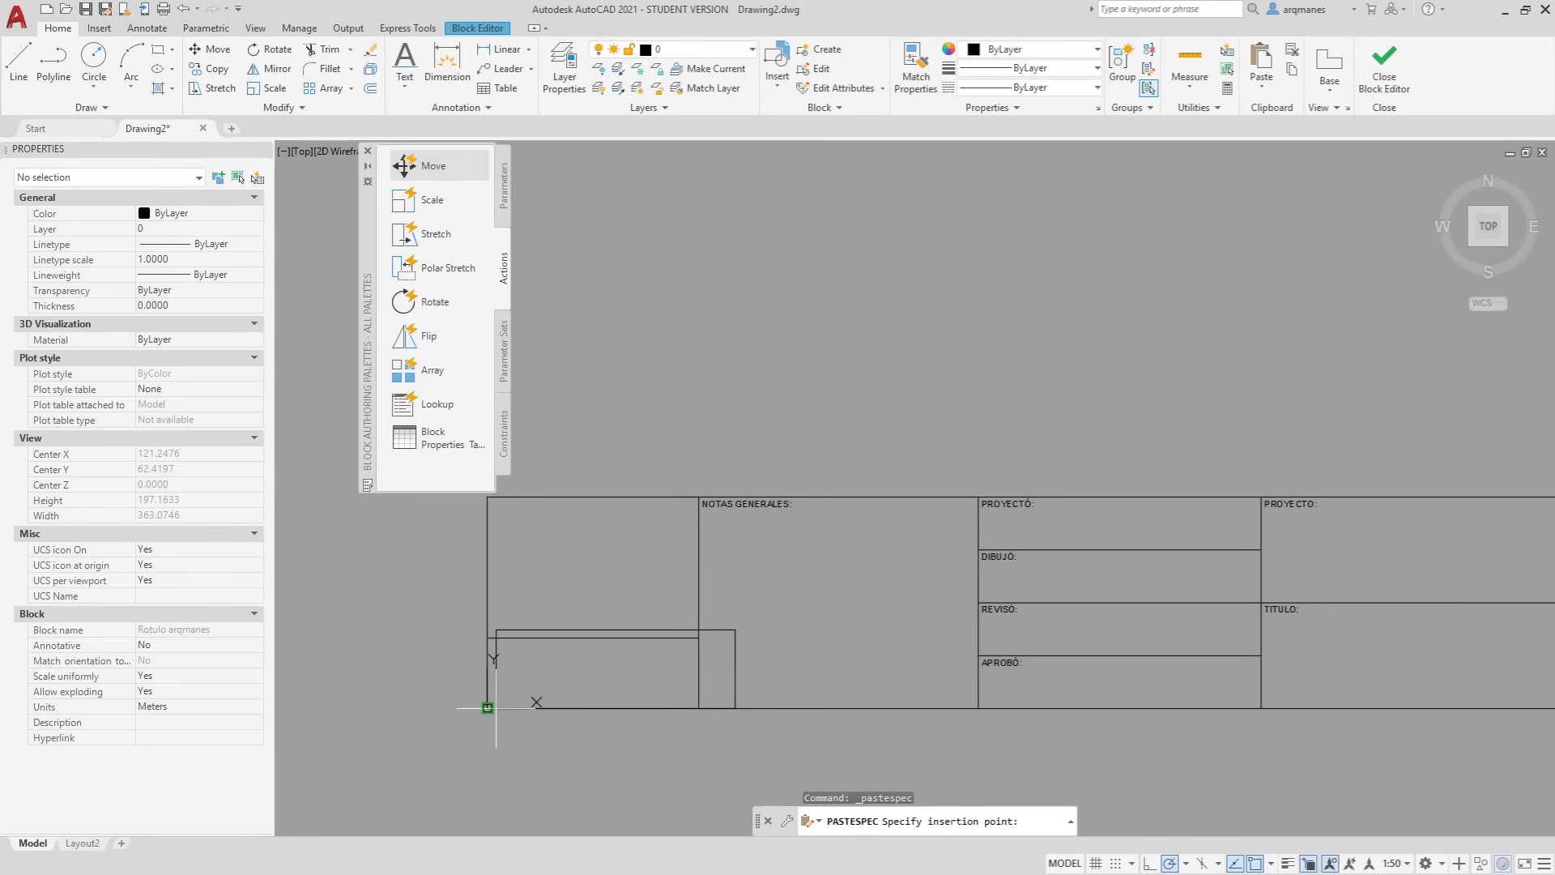
{"action": "left_click", "coordinate": [487, 708]}
{"action": "scroll", "coordinate": [503, 734], "scroll_direction": "up", "scroll_amount": 2}
{"action": "scroll", "coordinate": [499, 734], "scroll_direction": "up", "scroll_amount": 2}
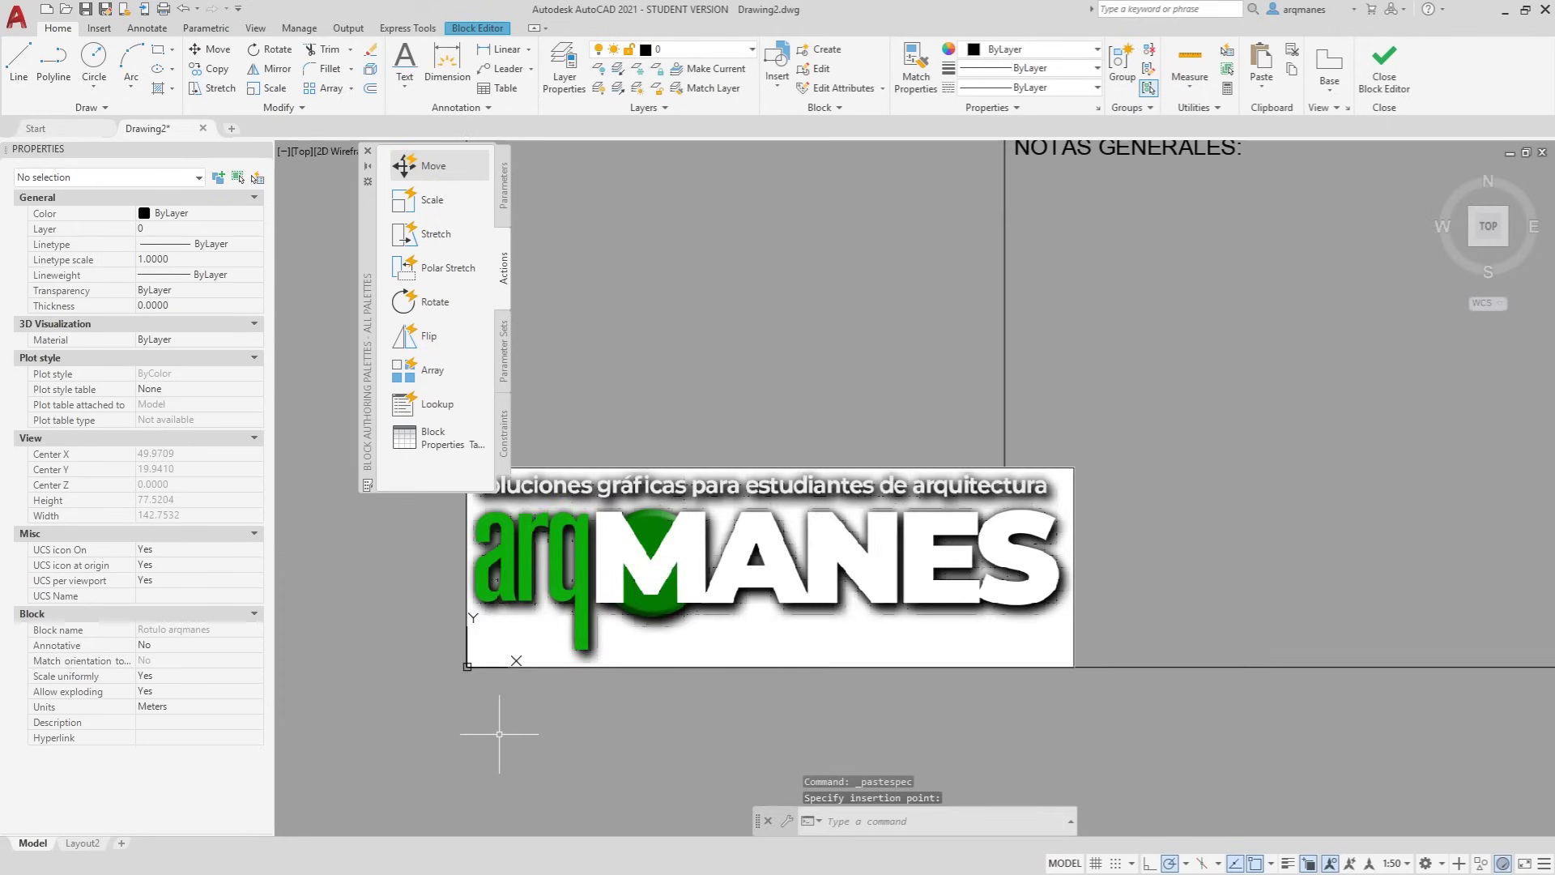
{"action": "type", "text": "s"}
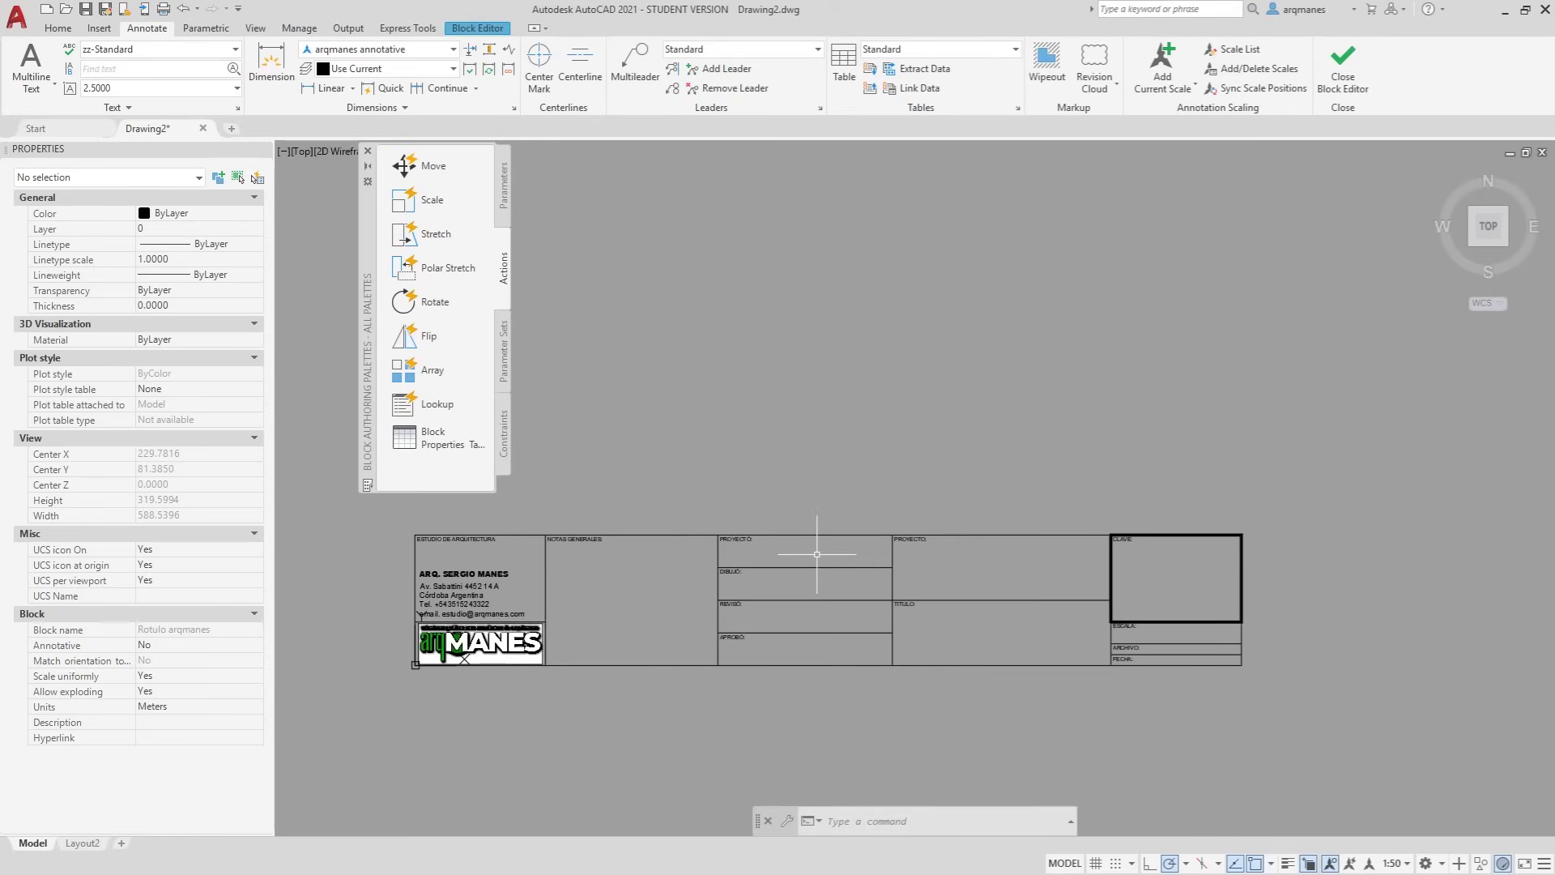
{"action": "scroll", "coordinate": [818, 554], "scroll_direction": "up", "scroll_amount": 4}
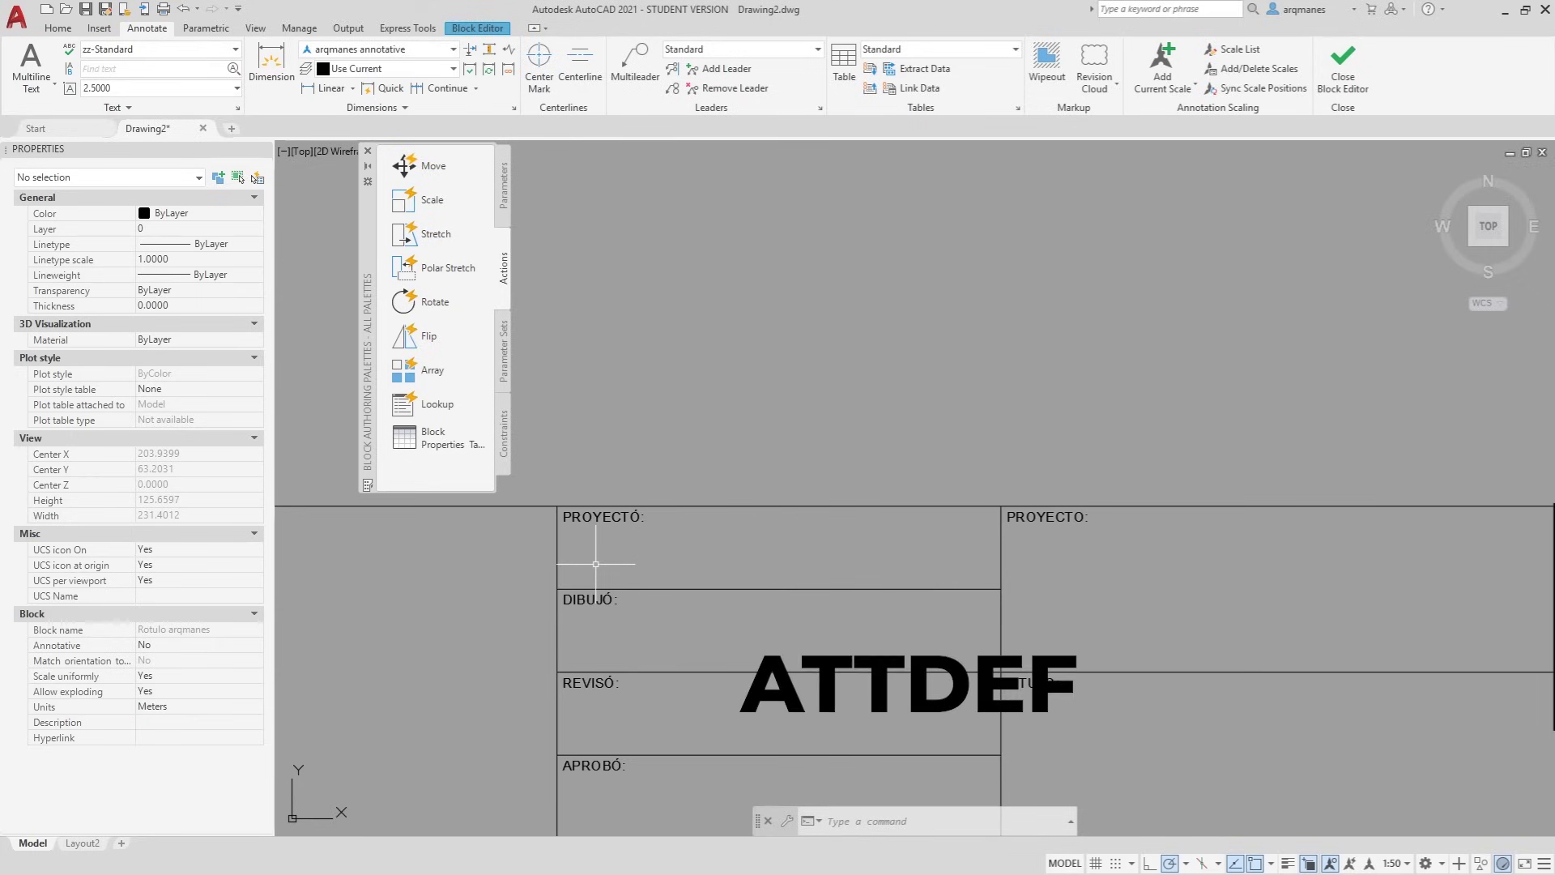
- Define a preset 'proyectó' attribute, 2.5 high in zz-Standard, and place it in the PROYECTÓ cell
{"action": "type", "text": "at"}
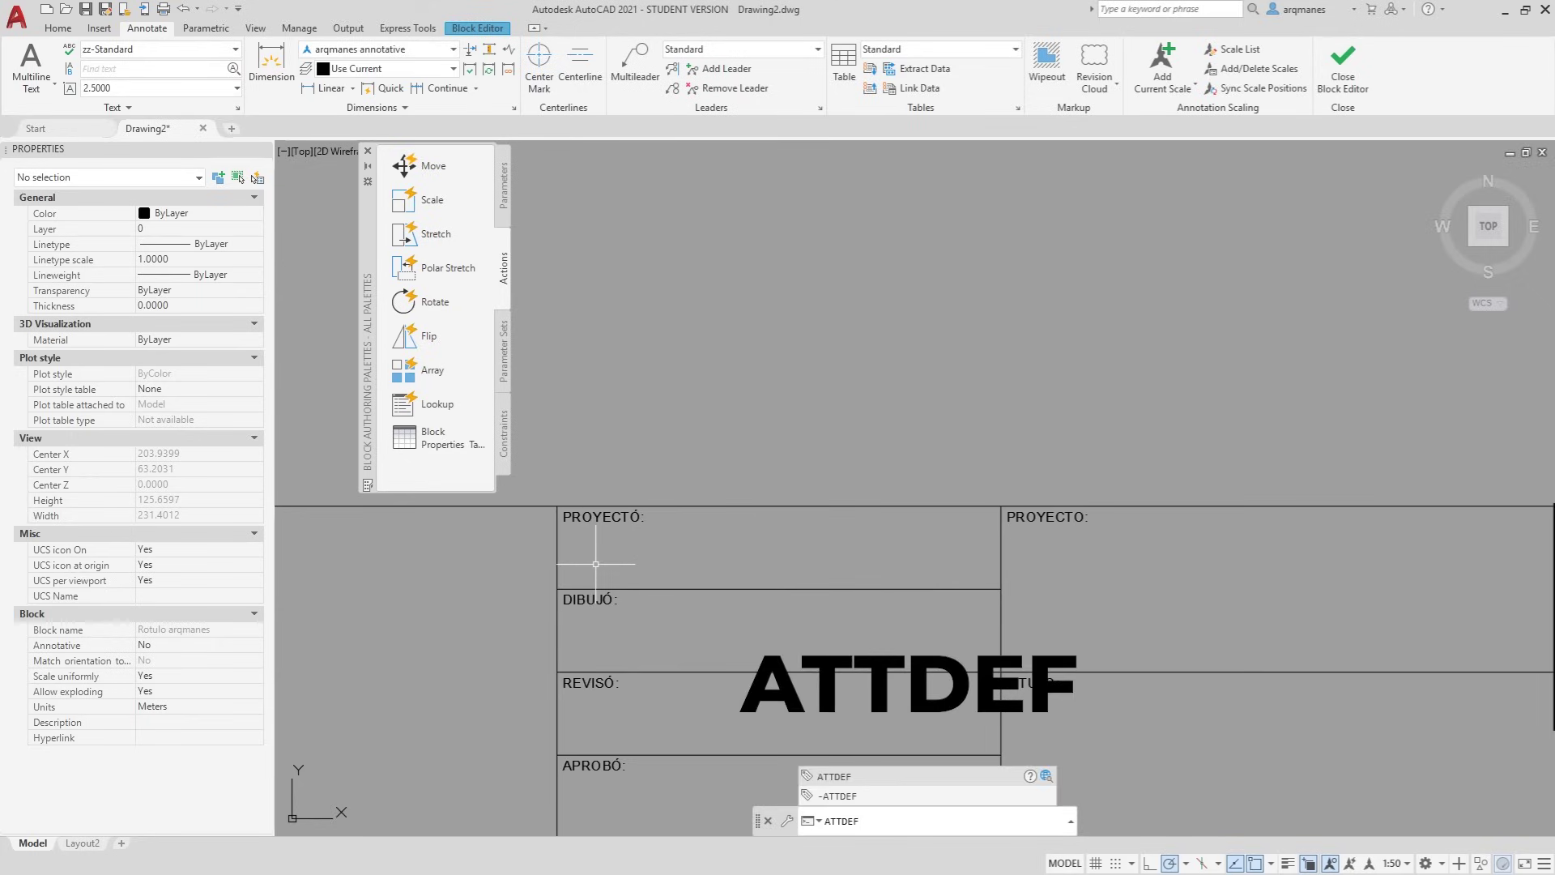
{"action": "key", "text": "Return"}
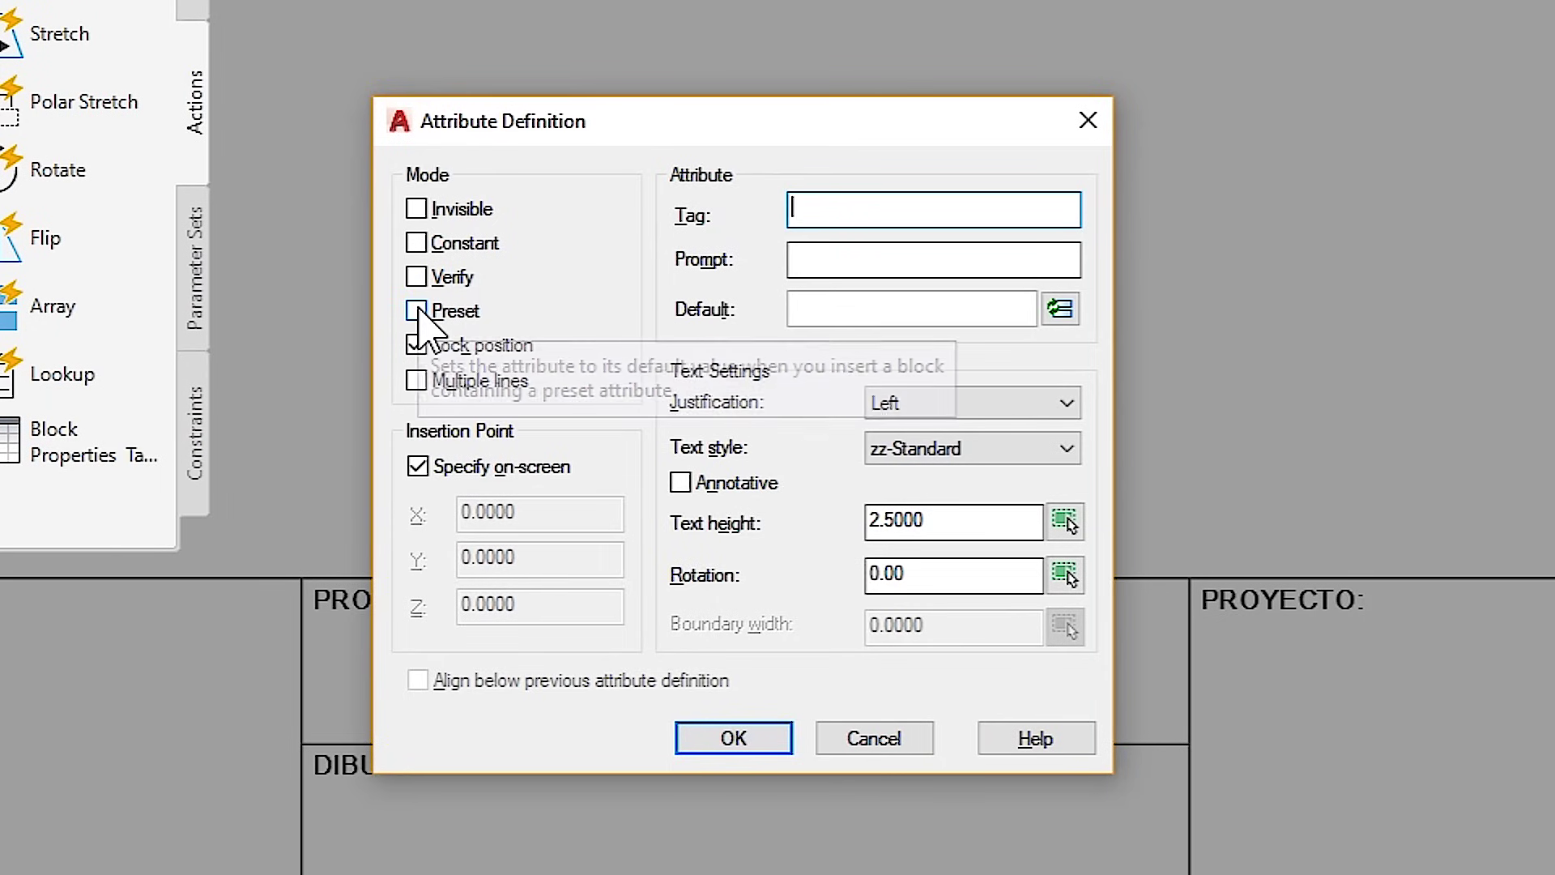
{"action": "left_click", "coordinate": [422, 313]}
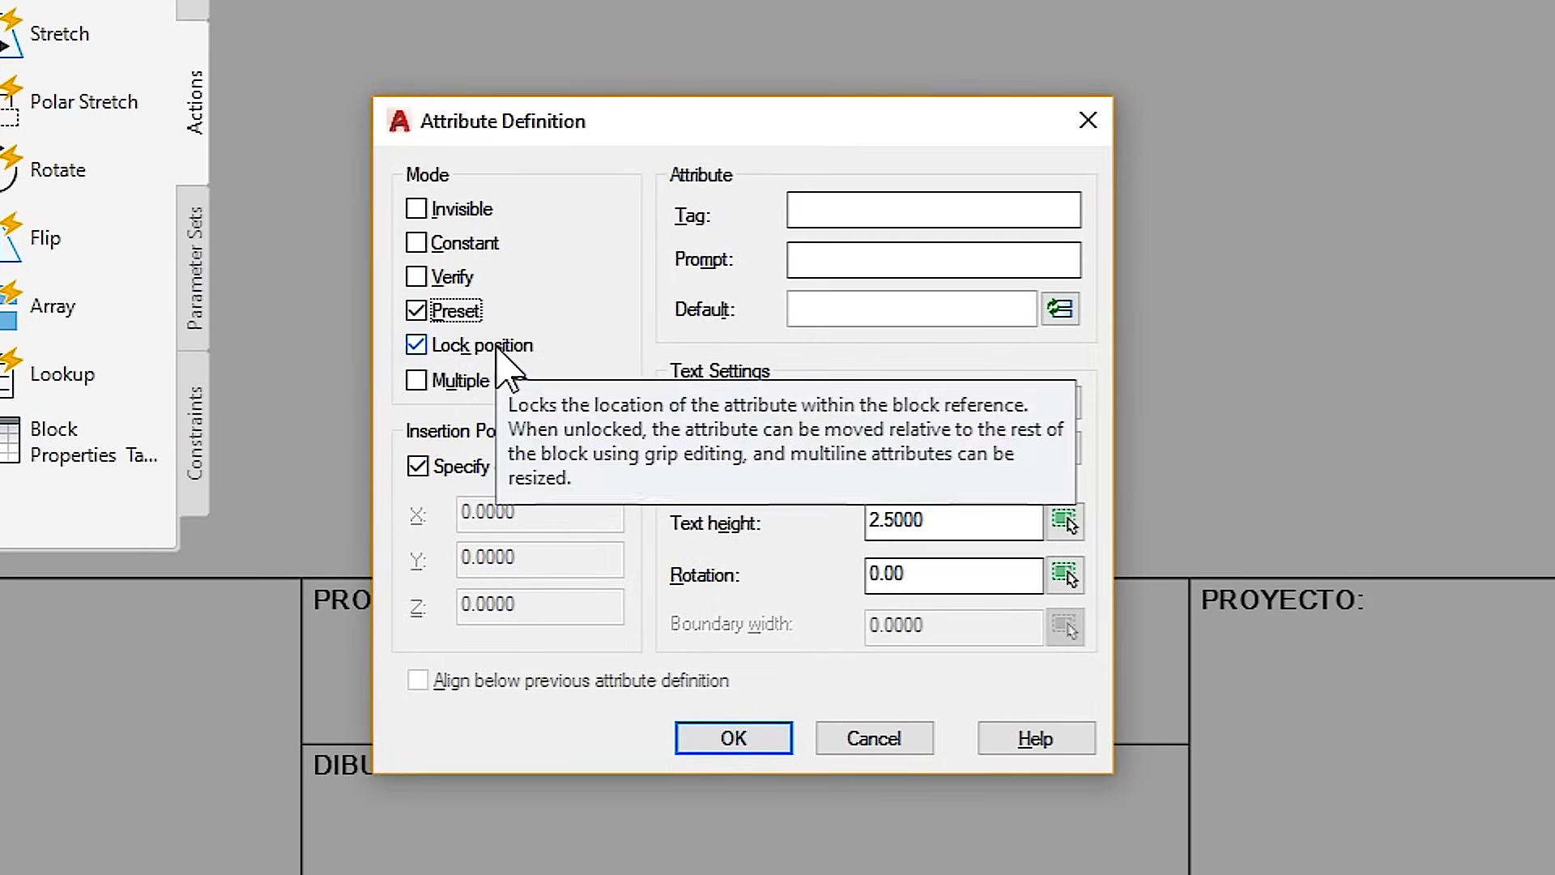
{"action": "left_click", "coordinate": [849, 211]}
{"action": "type", "text": "proyectó"}
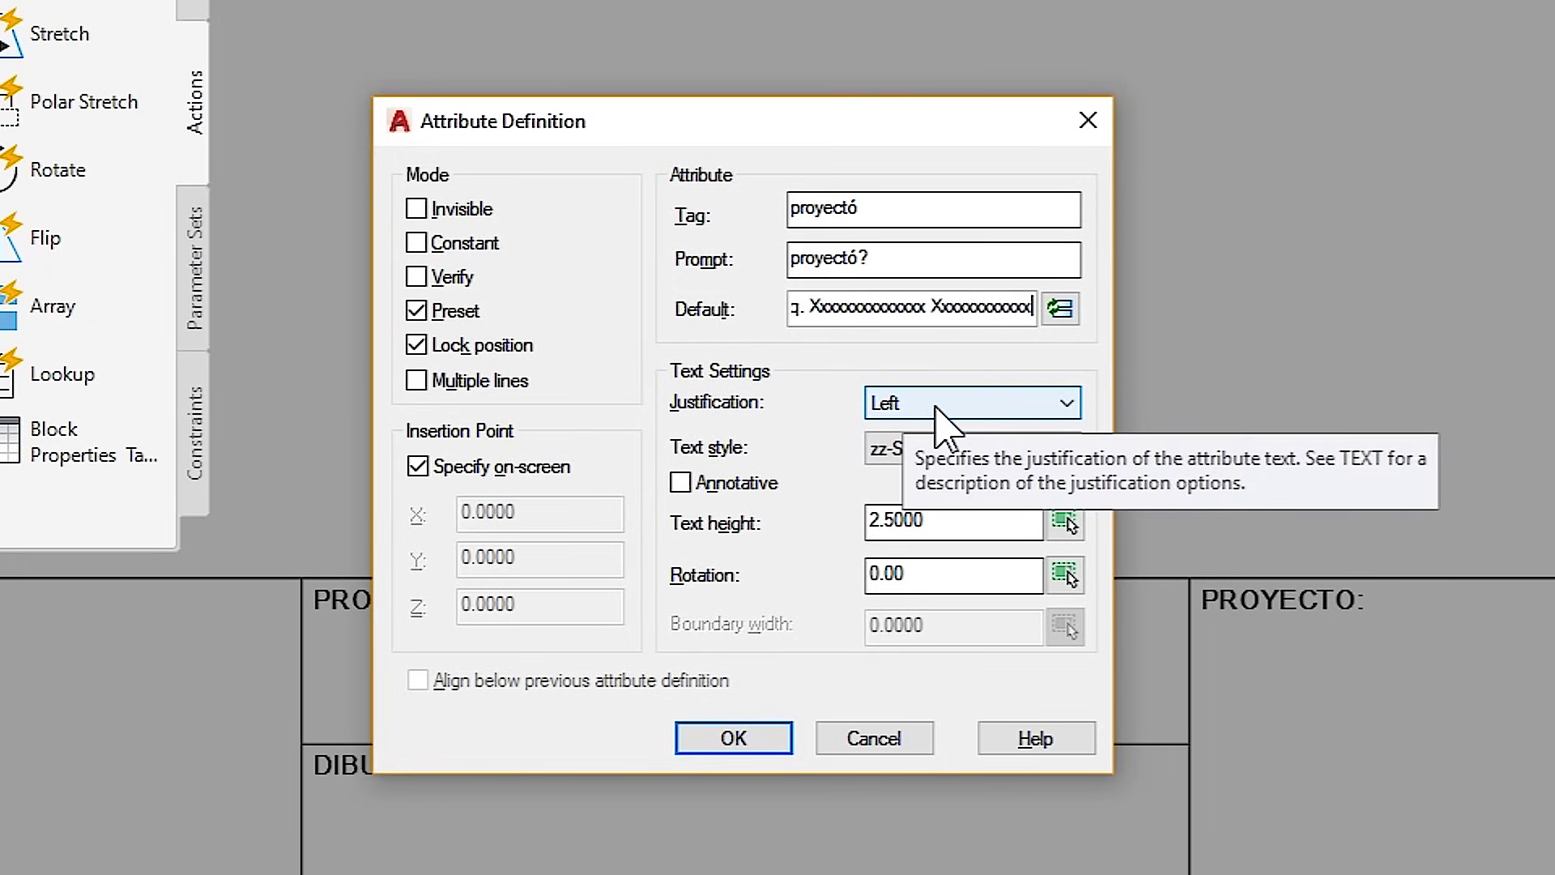
{"action": "left_click", "coordinate": [911, 455]}
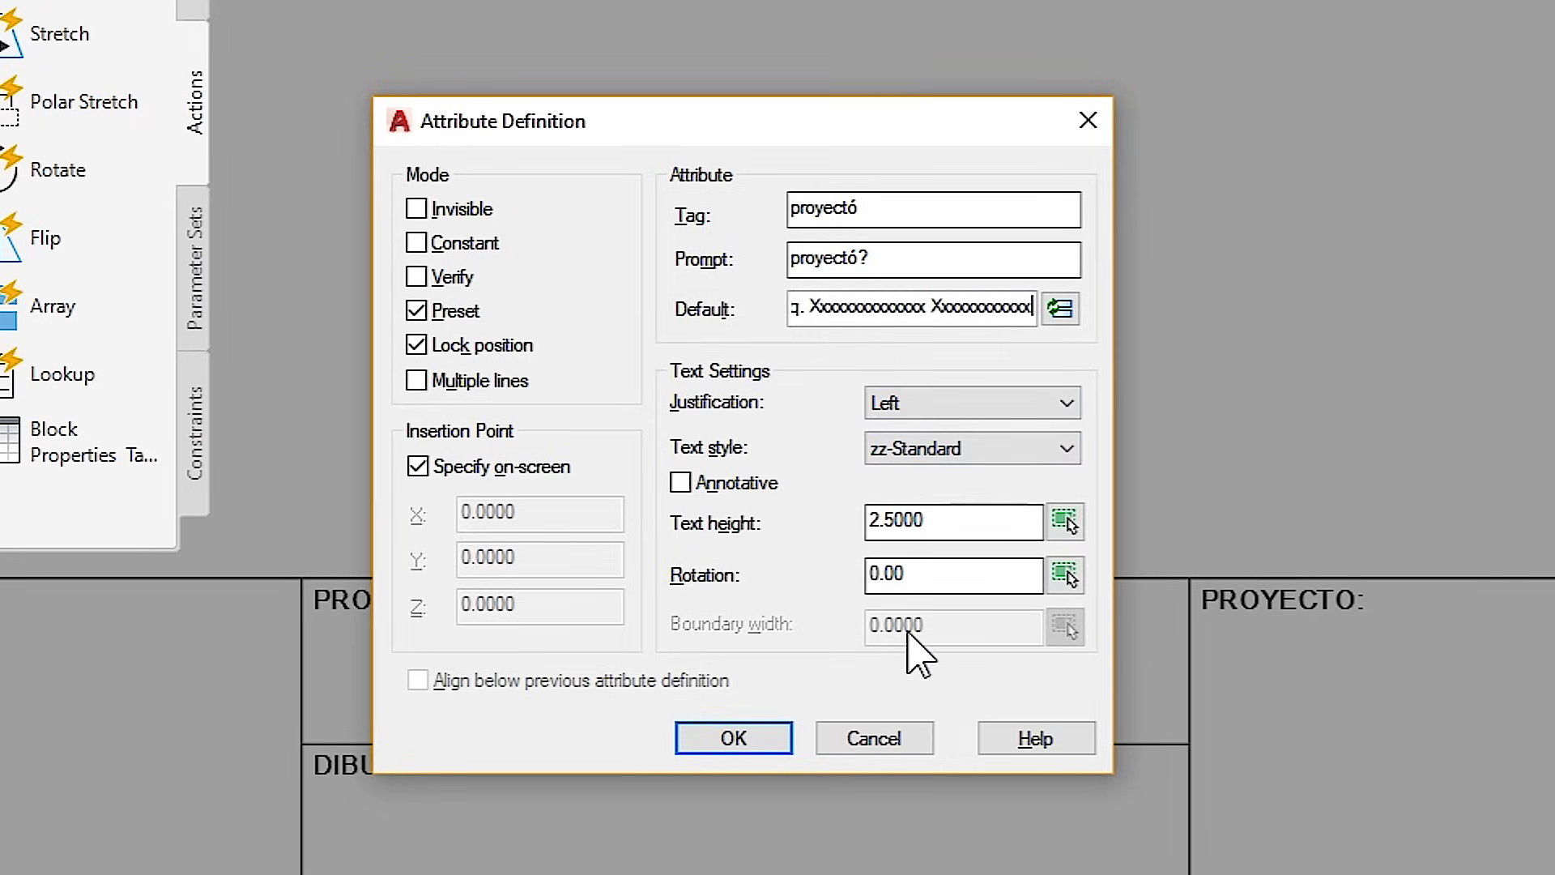
{"action": "left_click", "coordinate": [874, 519]}
{"action": "left_click", "coordinate": [734, 738]}
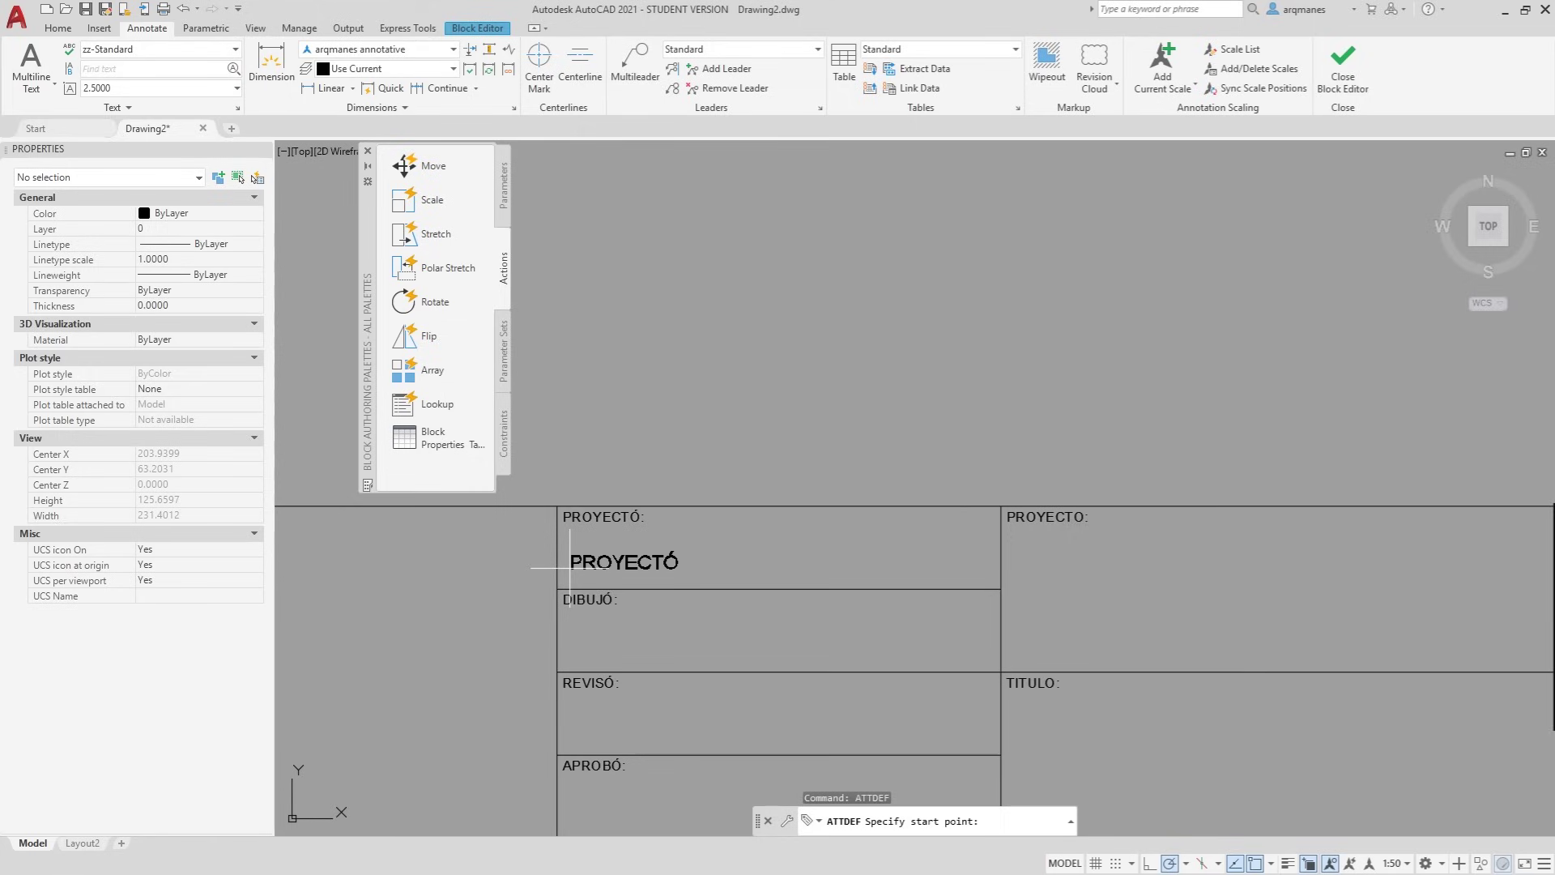
{"action": "left_click", "coordinate": [568, 567]}
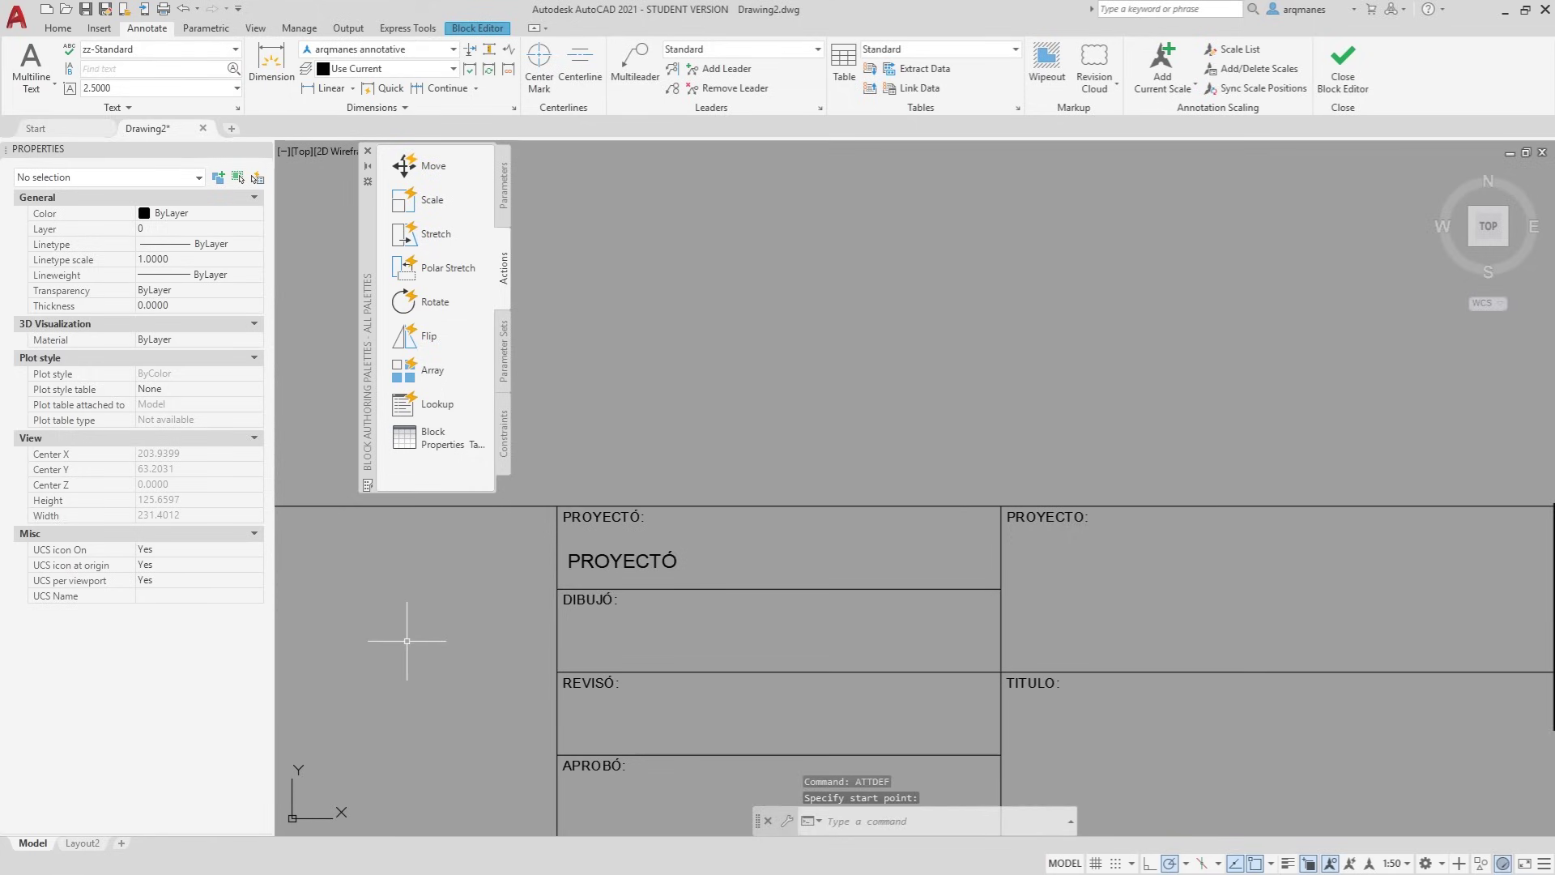
{"action": "scroll", "coordinate": [907, 434], "scroll_direction": "down", "scroll_amount": 5}
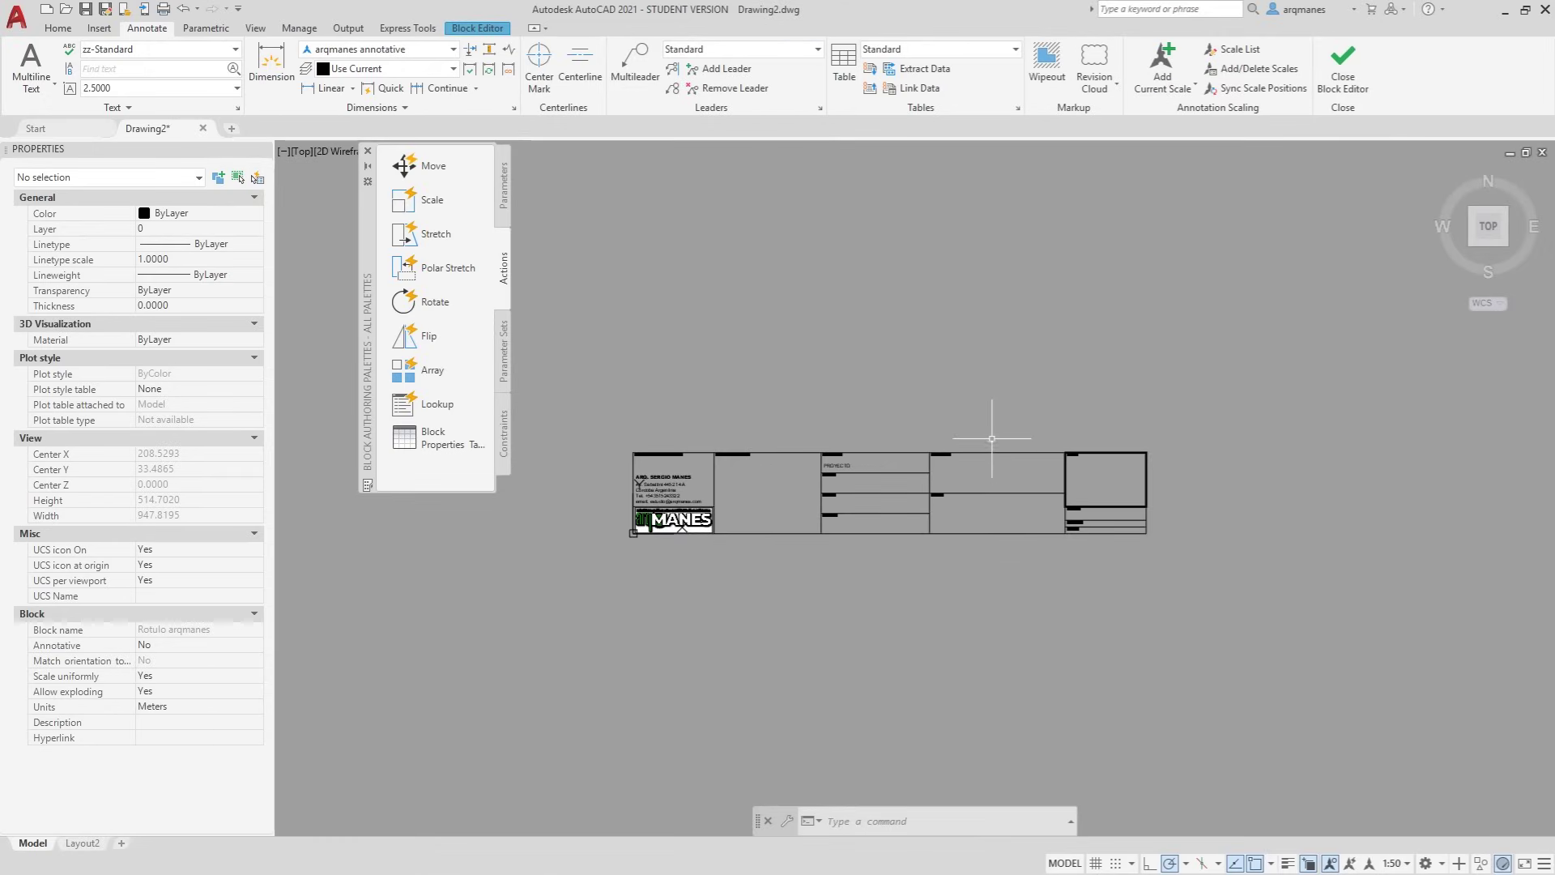
- Save the block edits and synchronise the title block's attributes on Layout2
{"action": "left_click", "coordinate": [1345, 73]}
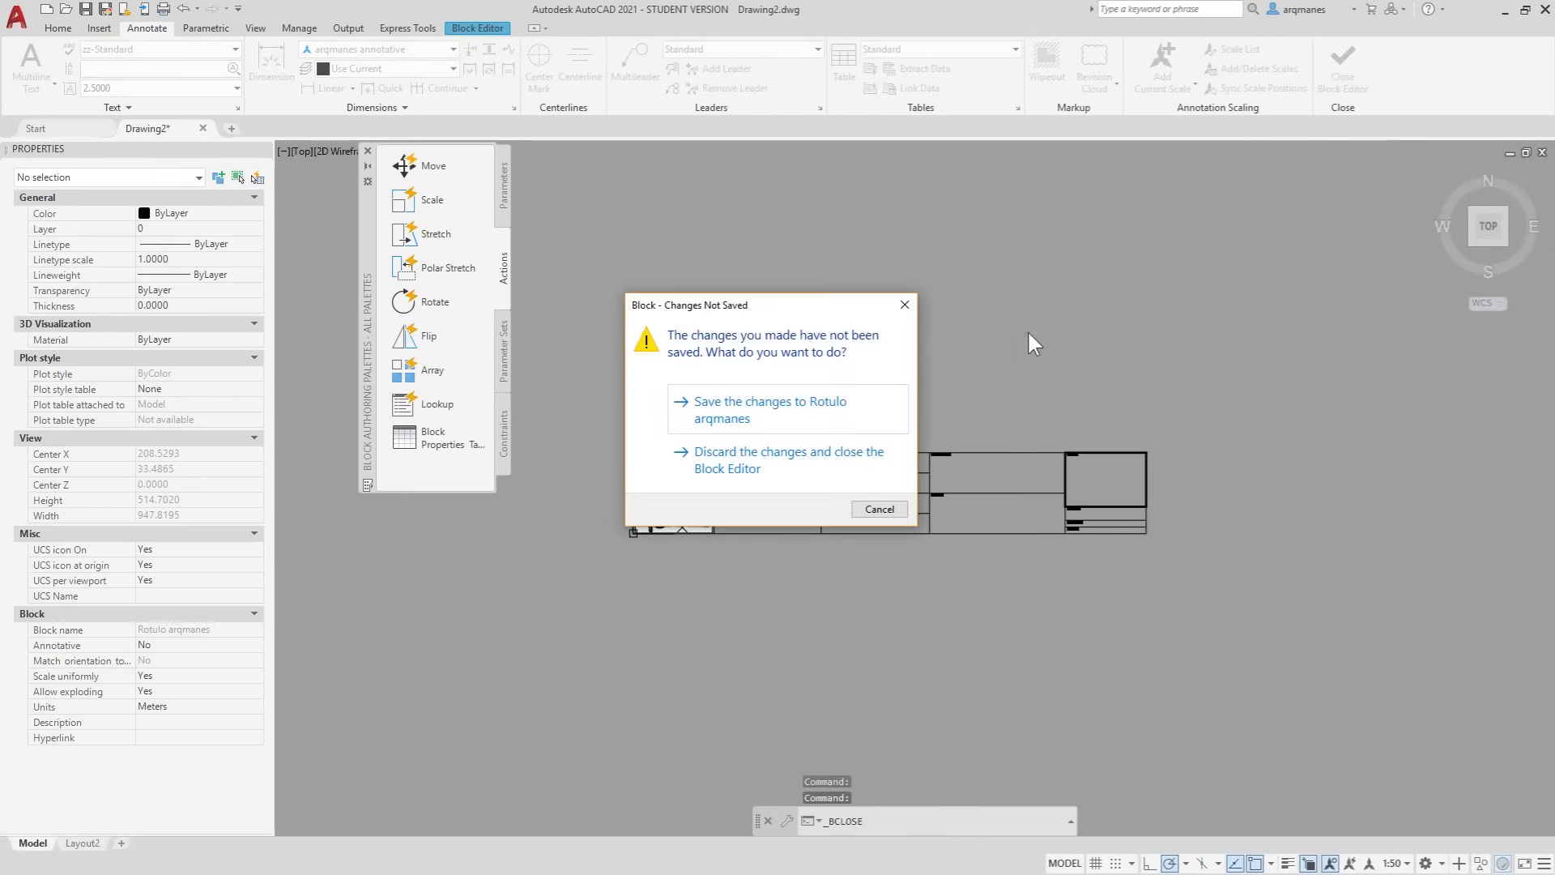
{"action": "left_click", "coordinate": [786, 403]}
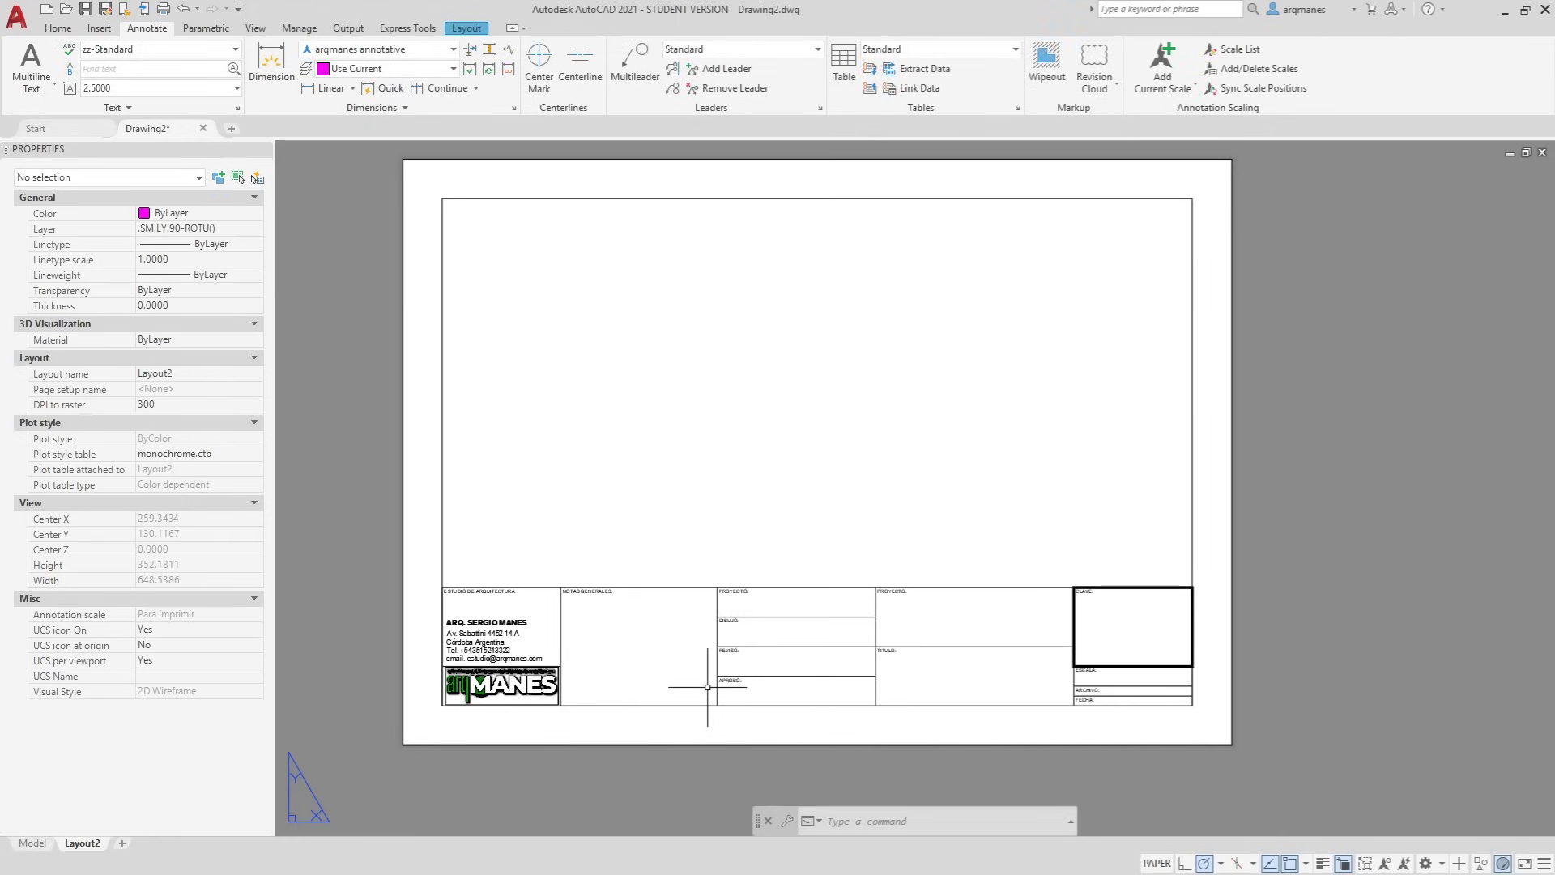
{"action": "type", "text": "attsy"}
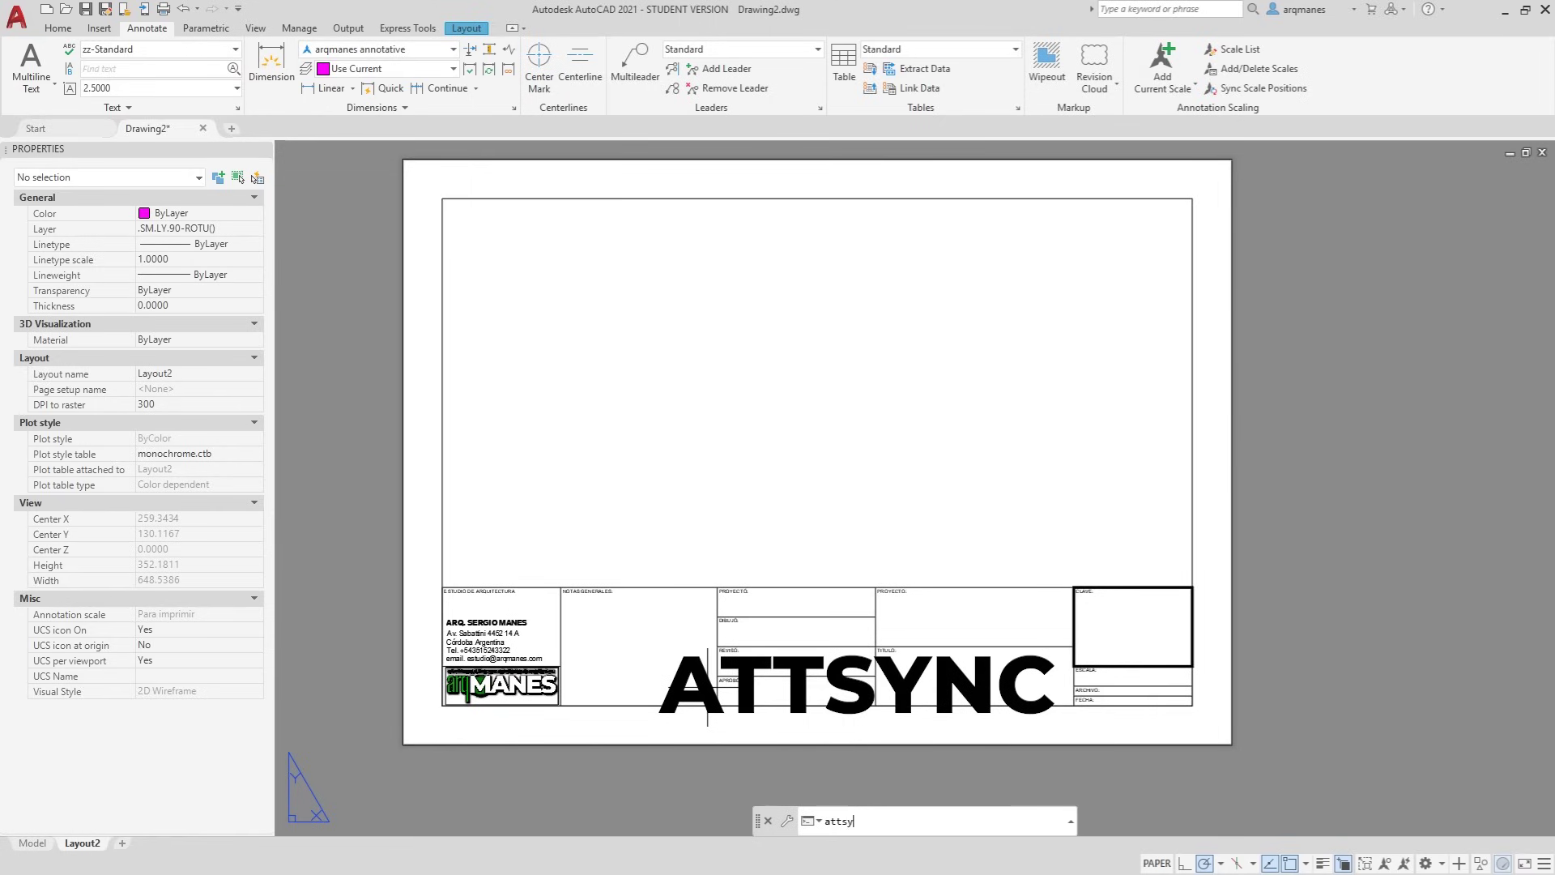
{"action": "key", "text": "Return"}
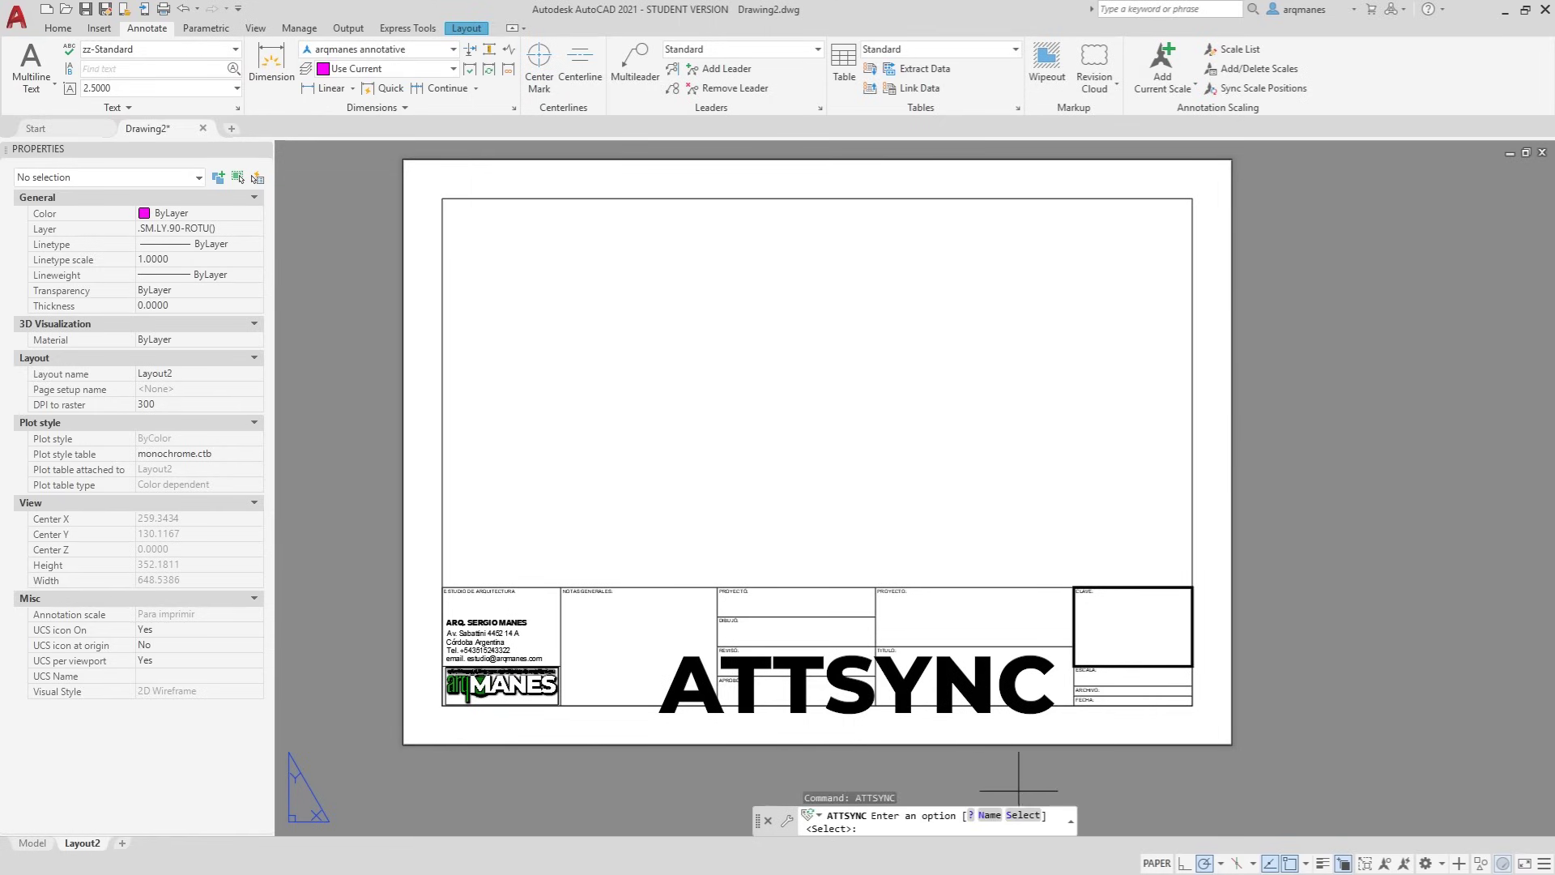
{"action": "left_click", "coordinate": [1024, 821]}
{"action": "left_click", "coordinate": [741, 624]}
- Pan to the title block, cancel attribute editing, and window-select the block
{"action": "scroll", "coordinate": [740, 625], "scroll_direction": "up", "scroll_amount": 5}
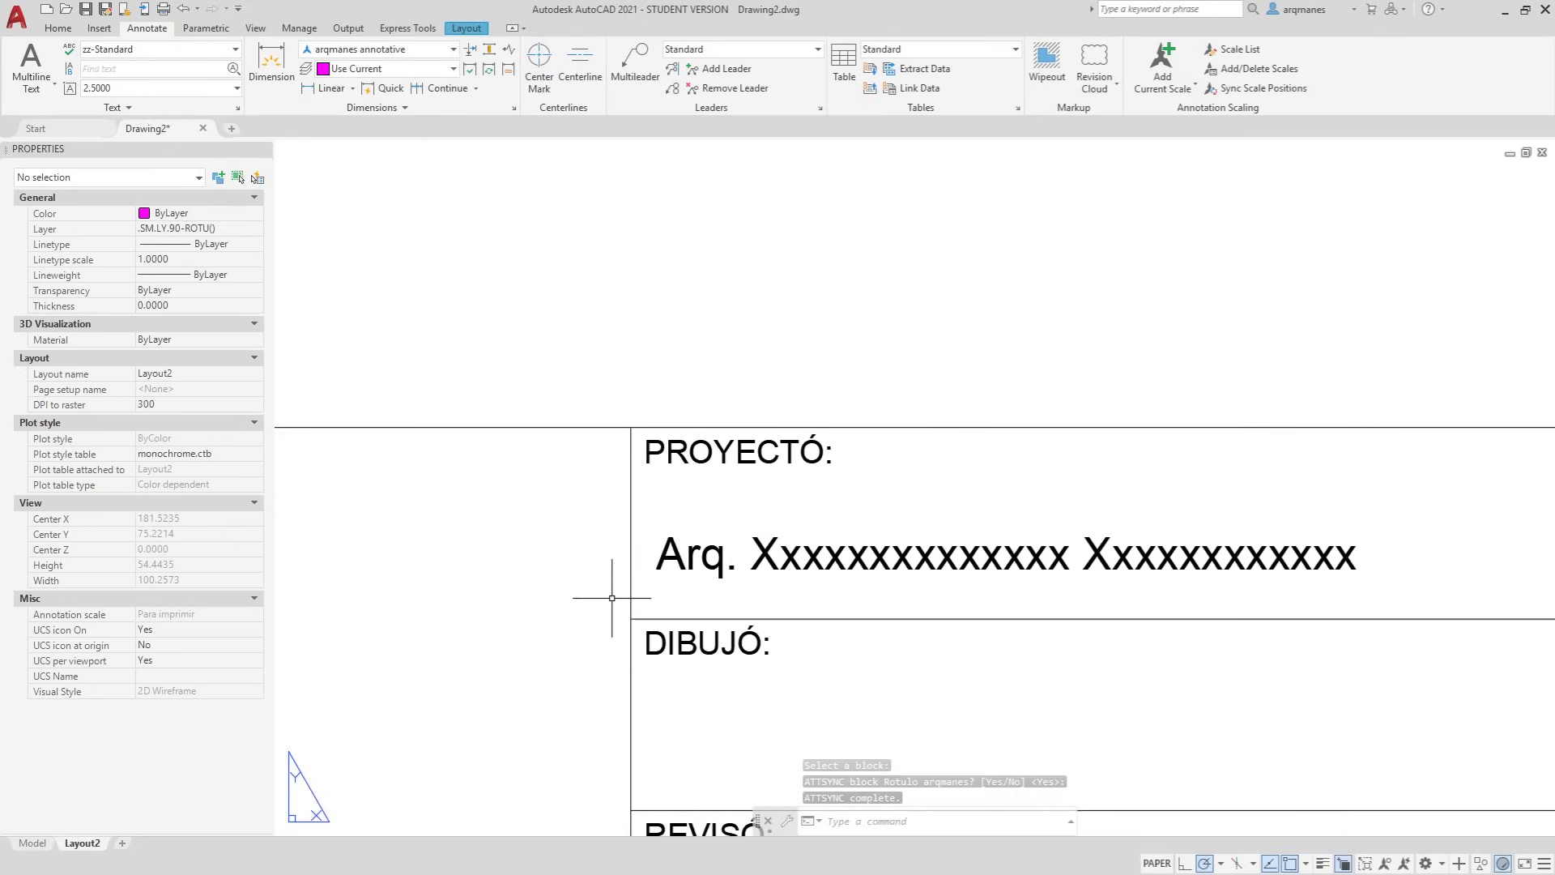
{"action": "scroll", "coordinate": [607, 597], "scroll_direction": "down", "scroll_amount": 3}
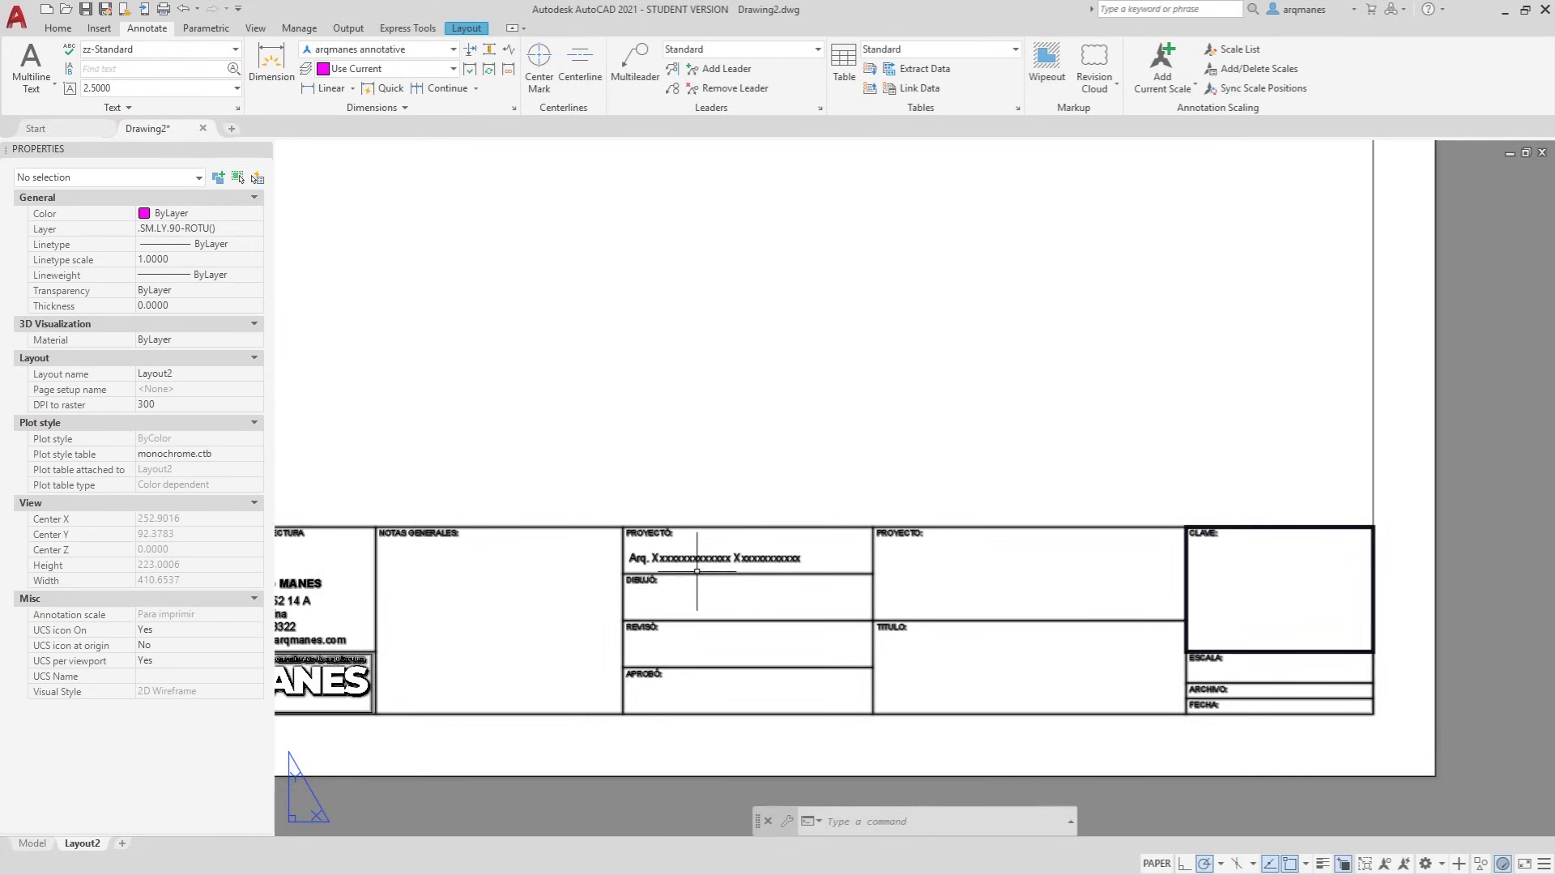
{"action": "scroll", "coordinate": [697, 559], "scroll_direction": "up", "scroll_amount": 2}
{"action": "middle_click_drag", "start_coordinate": [695, 564], "coordinate": [802, 480]}
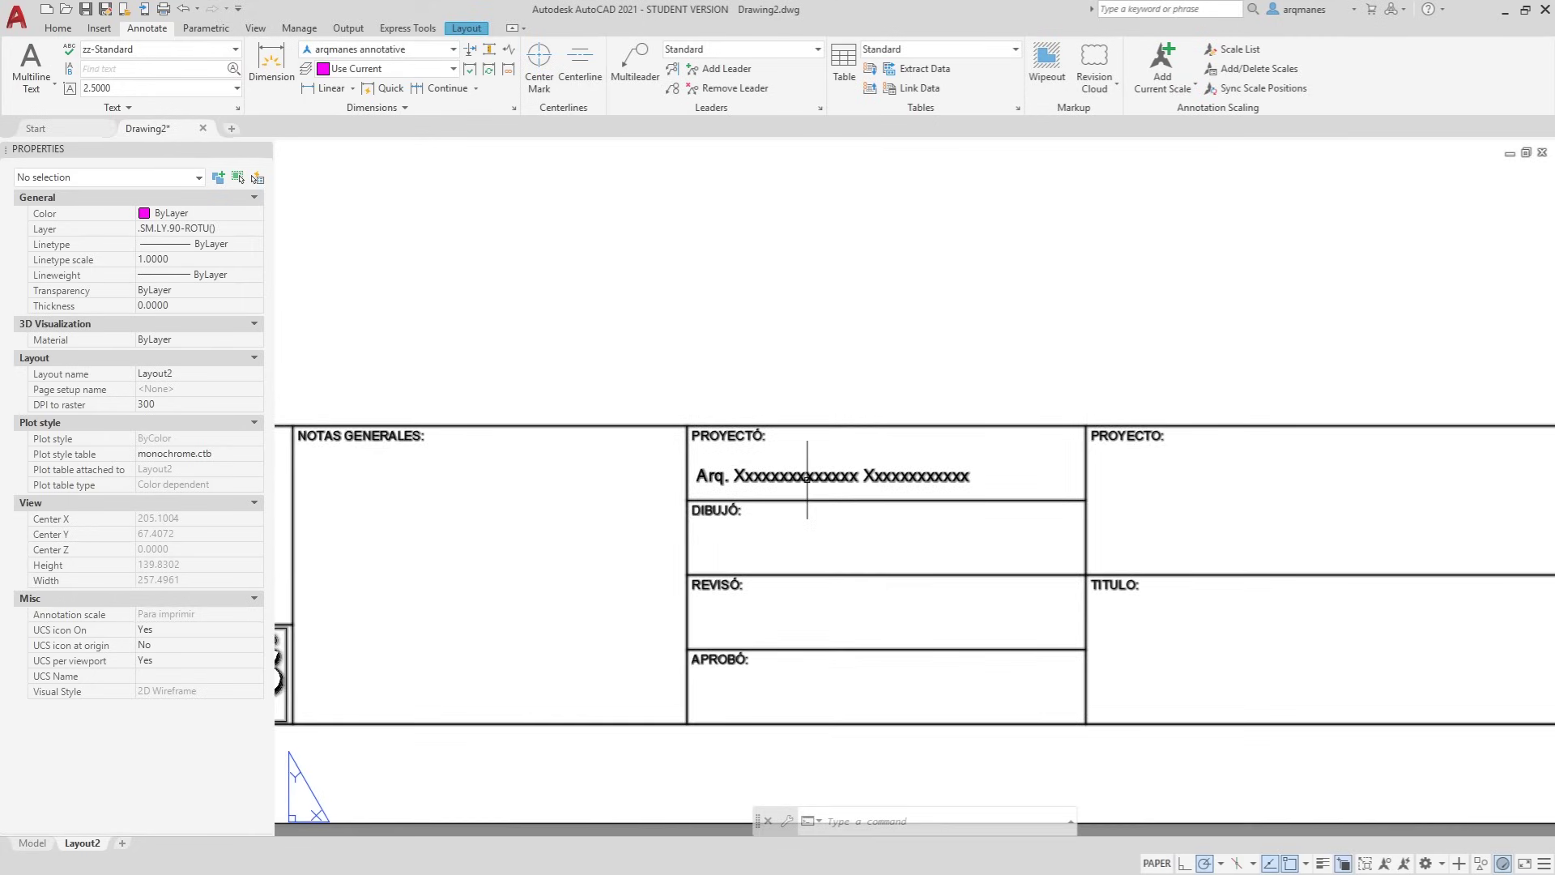
{"action": "scroll", "coordinate": [778, 494], "scroll_direction": "down", "scroll_amount": 1}
{"action": "scroll", "coordinate": [742, 496], "scroll_direction": "down", "scroll_amount": 1}
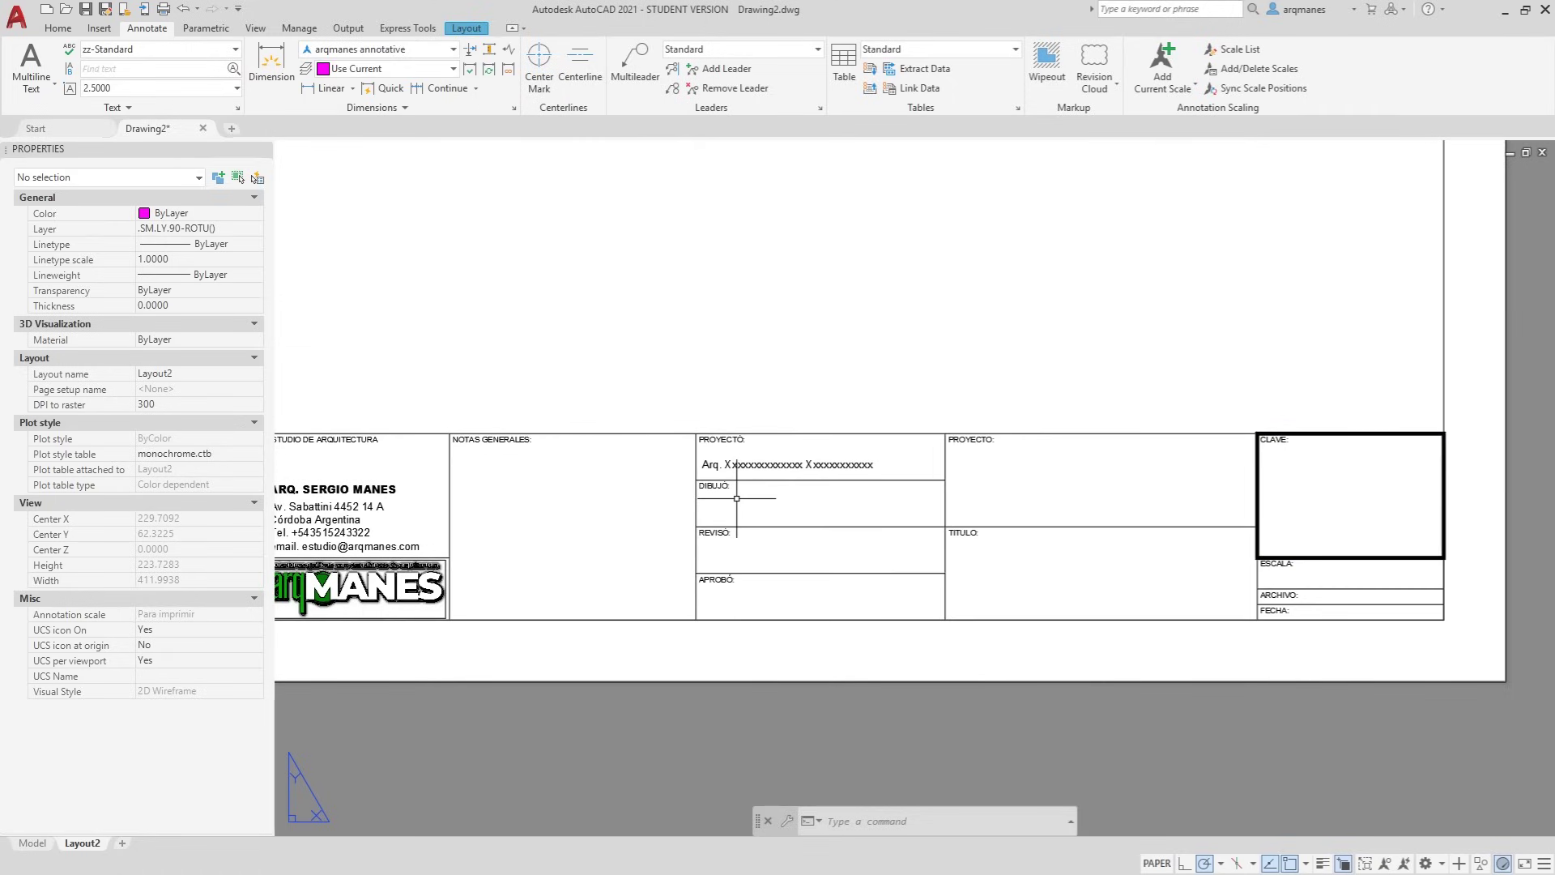
{"action": "double_click", "coordinate": [775, 466]}
{"action": "key", "text": "Escape"}
{"action": "key", "text": "Escape"}
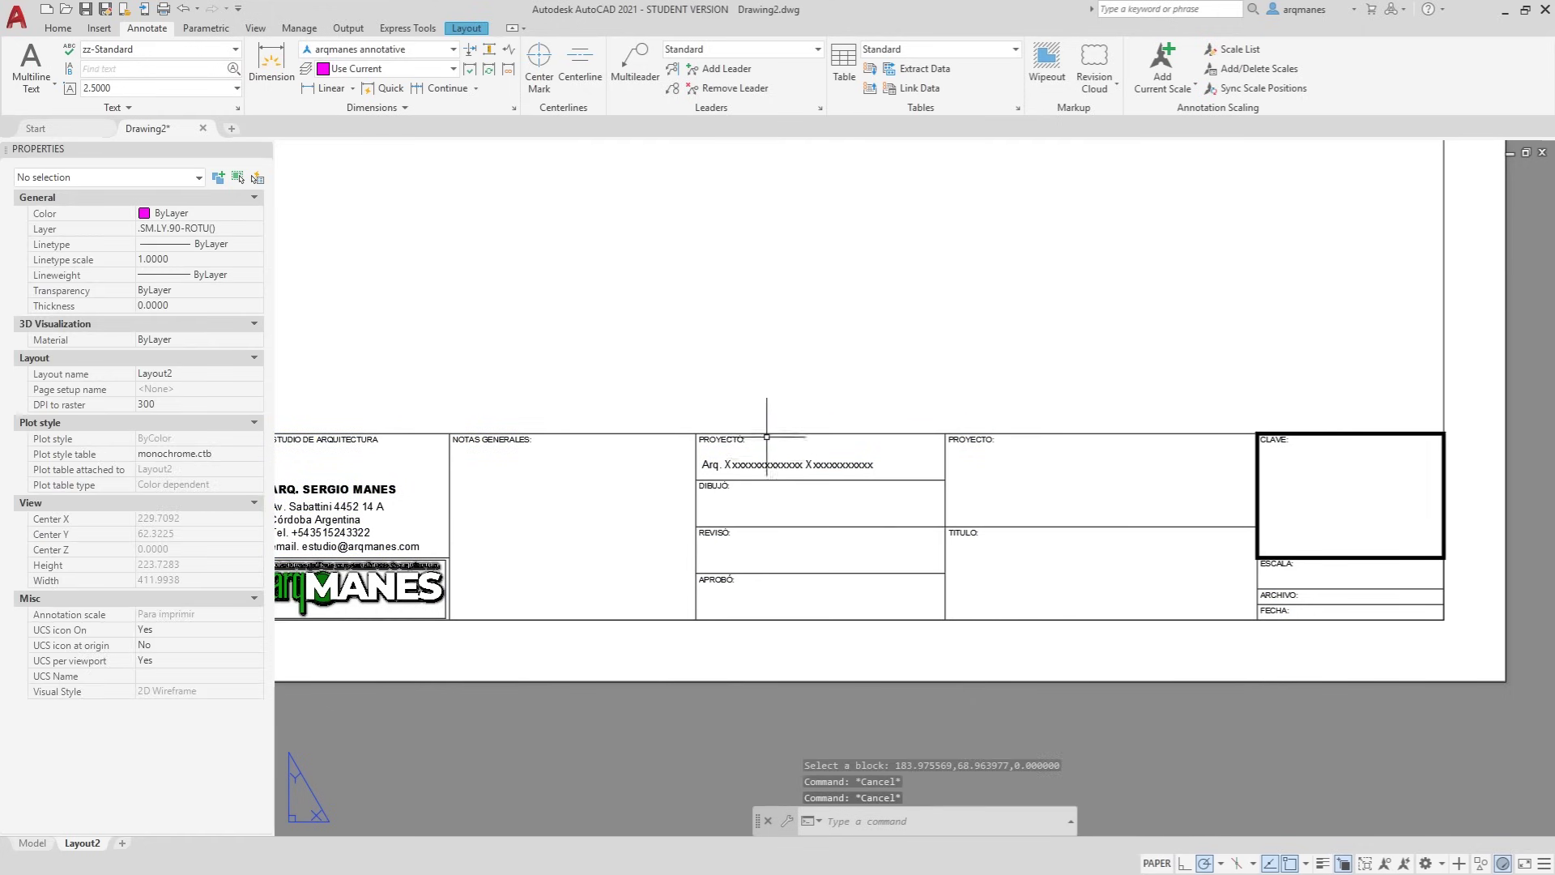
{"action": "left_click", "coordinate": [750, 445]}
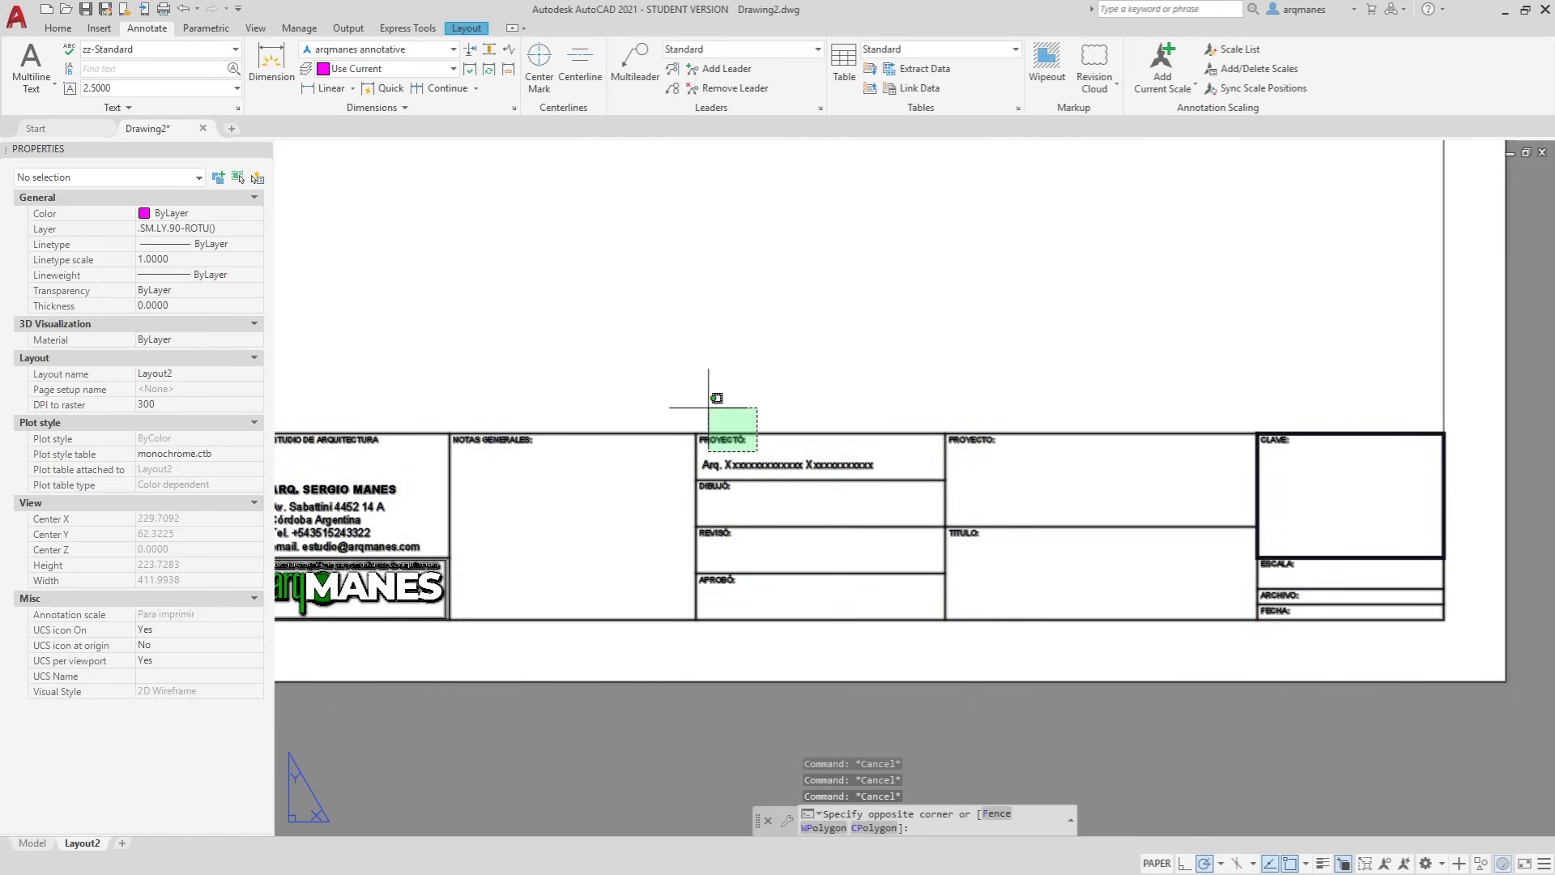
{"action": "left_click", "coordinate": [707, 407]}
- Open the title block in the Block Editor with BEDIT
{"action": "type", "text": "bedit"}
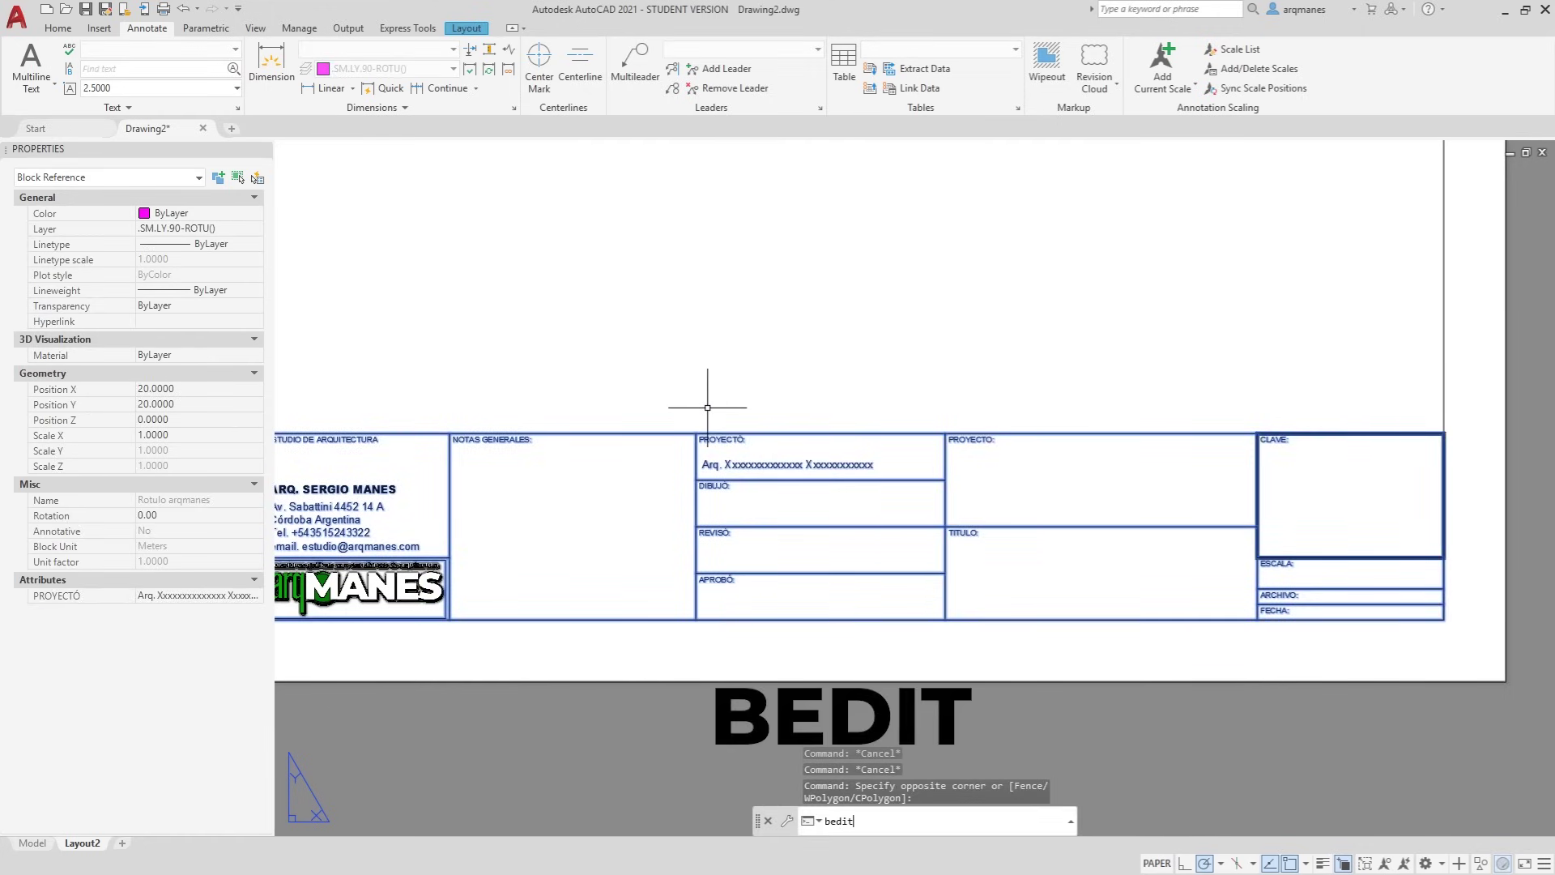
{"action": "key", "text": "Return"}
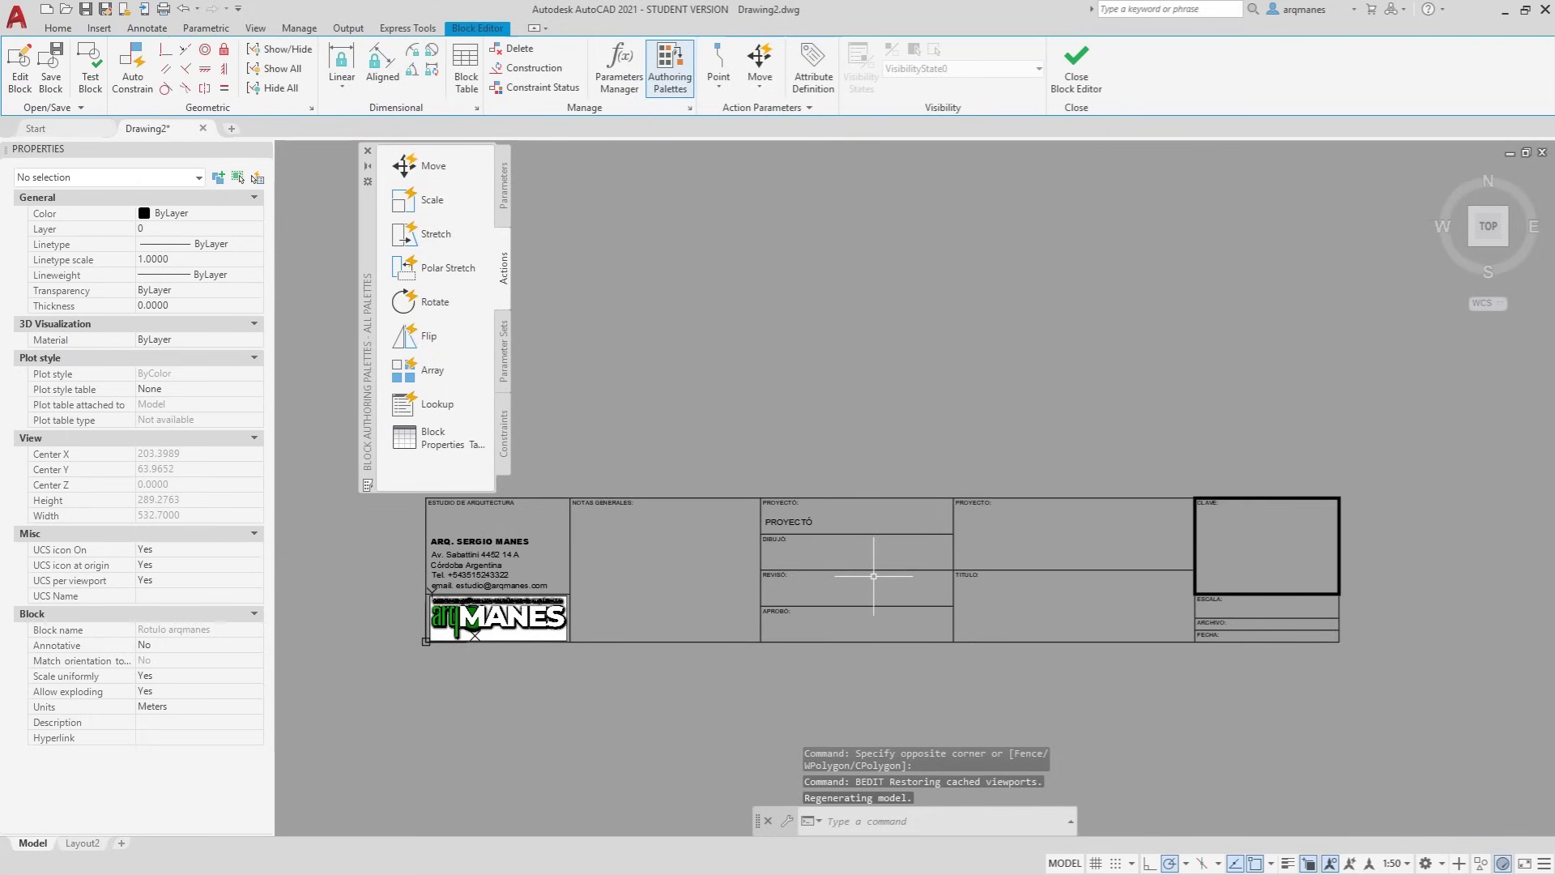
{"action": "scroll", "coordinate": [805, 556], "scroll_direction": "up", "scroll_amount": 2}
{"action": "scroll", "coordinate": [808, 558], "scroll_direction": "up", "scroll_amount": 2}
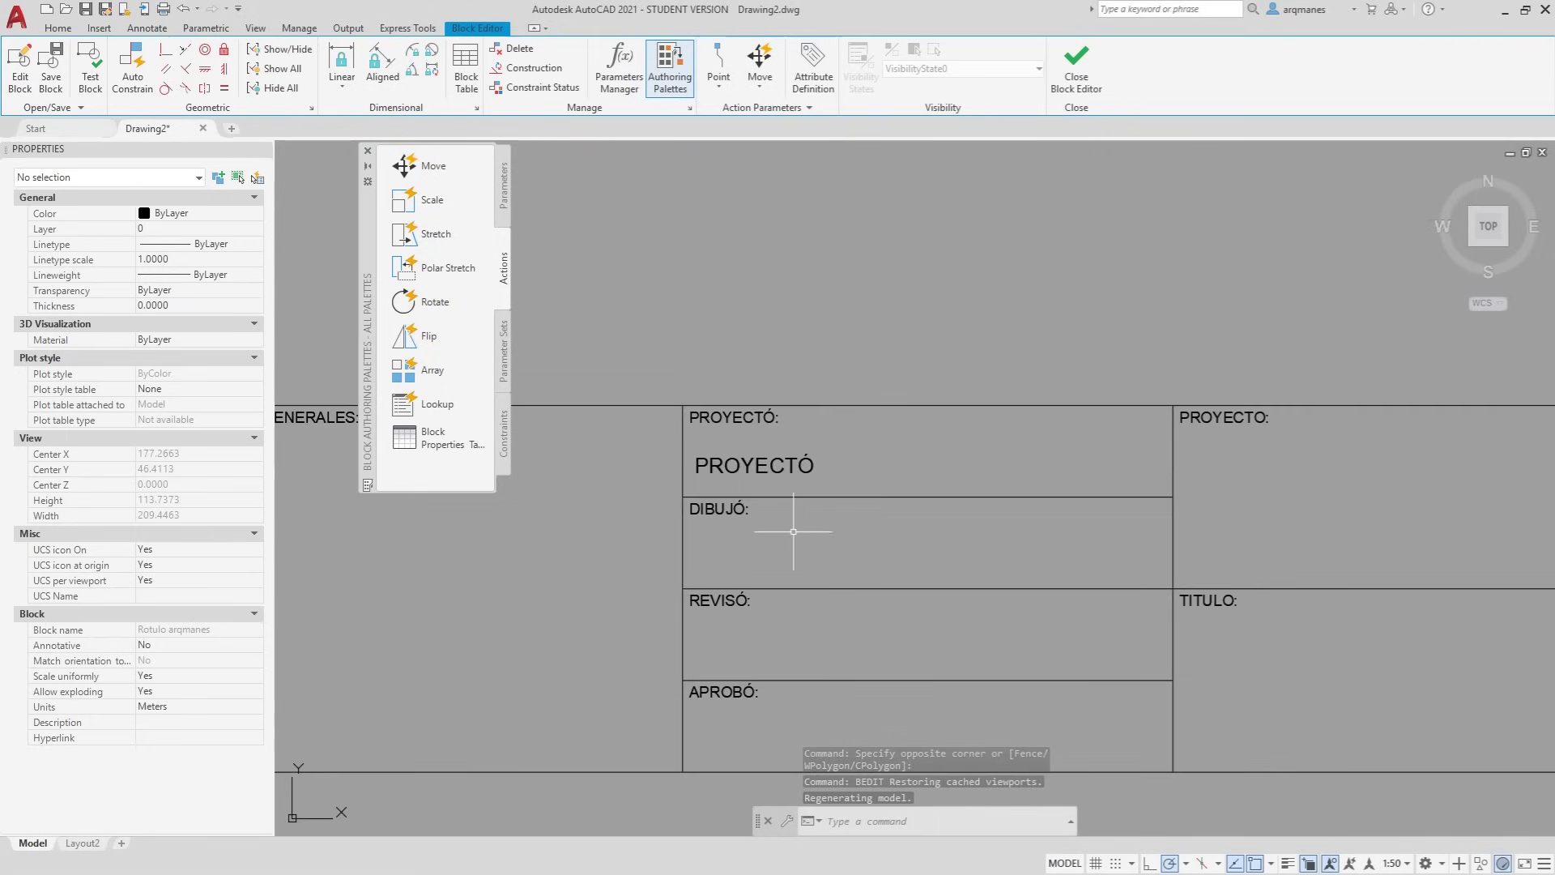
- Copy the PROYECTÓ attribute into the DIBUJÓ, REVISÓ and APROBÓ cells
{"action": "type", "text": "cp"}
{"action": "key", "text": "Return"}
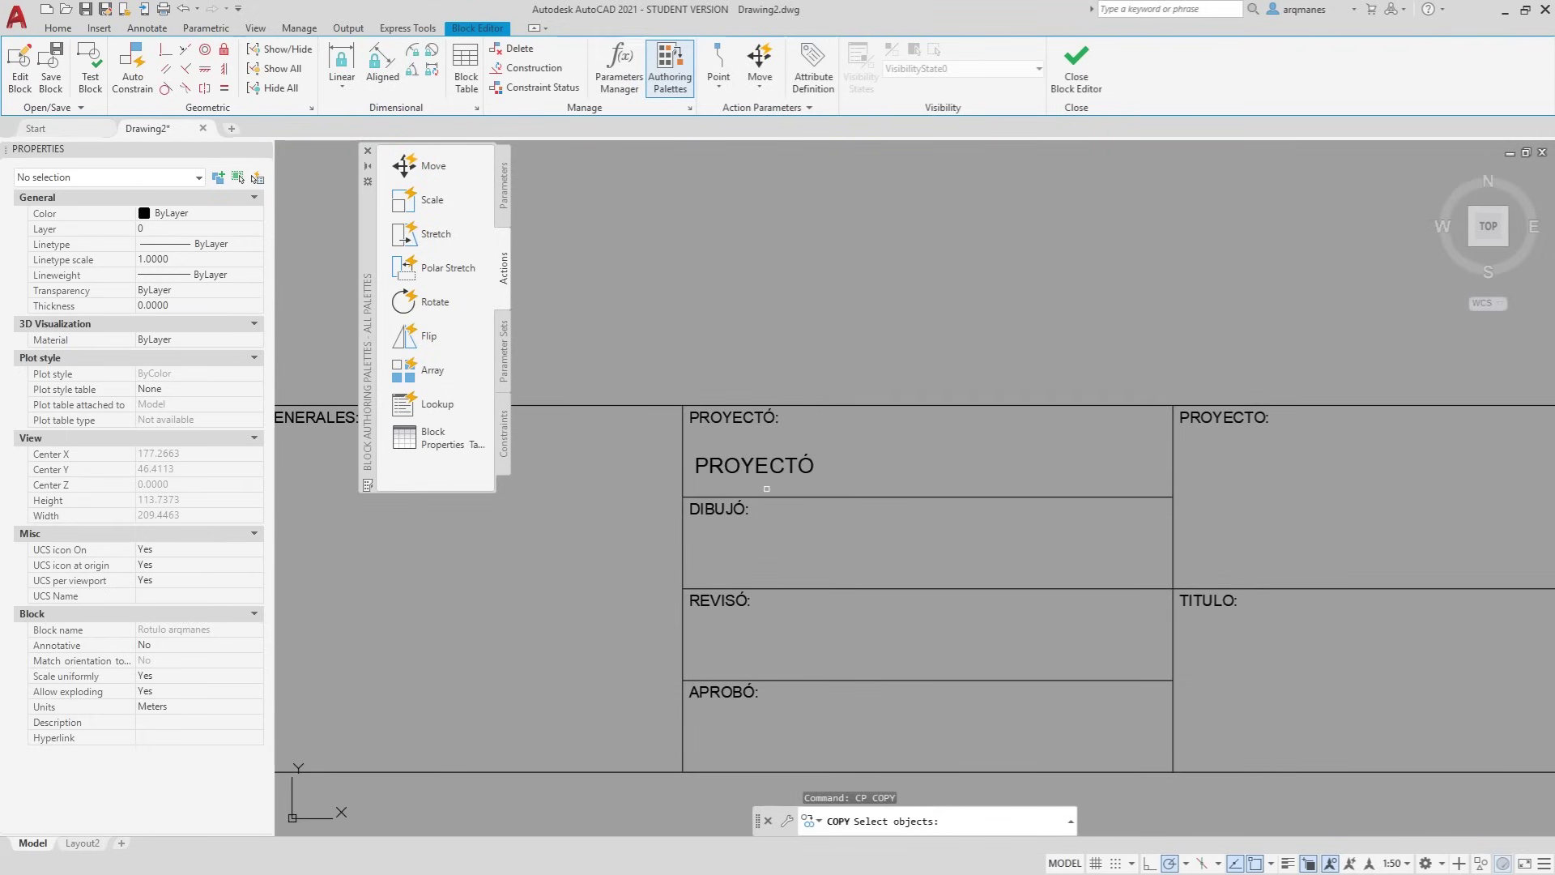
{"action": "left_click", "coordinate": [794, 486]}
{"action": "left_click", "coordinate": [765, 457]}
{"action": "key", "text": "Return"}
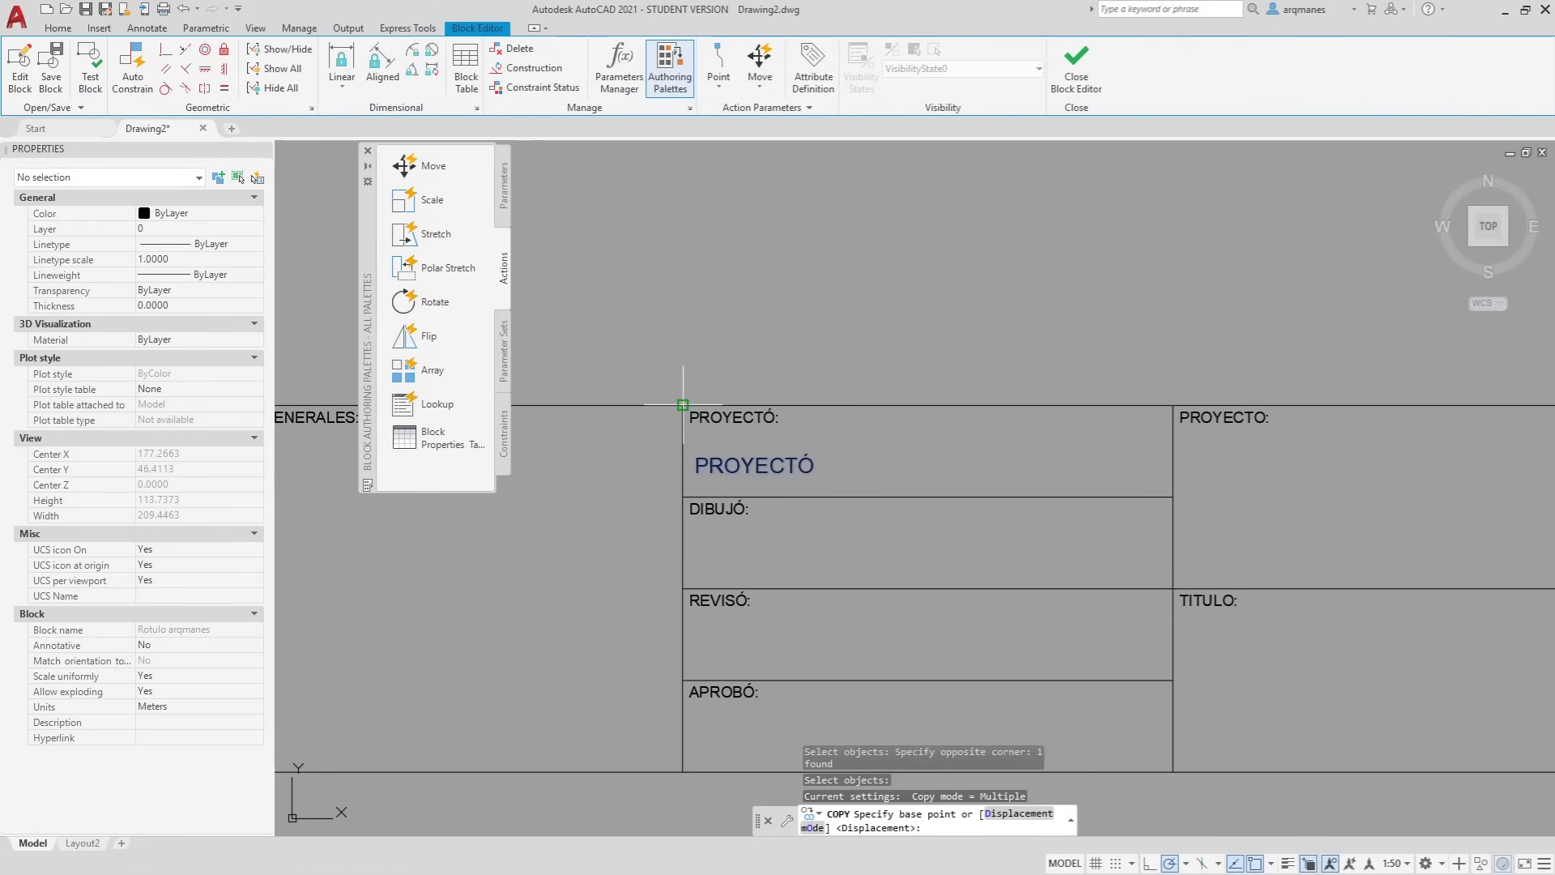
{"action": "left_click", "coordinate": [683, 404]}
{"action": "left_click", "coordinate": [683, 496]}
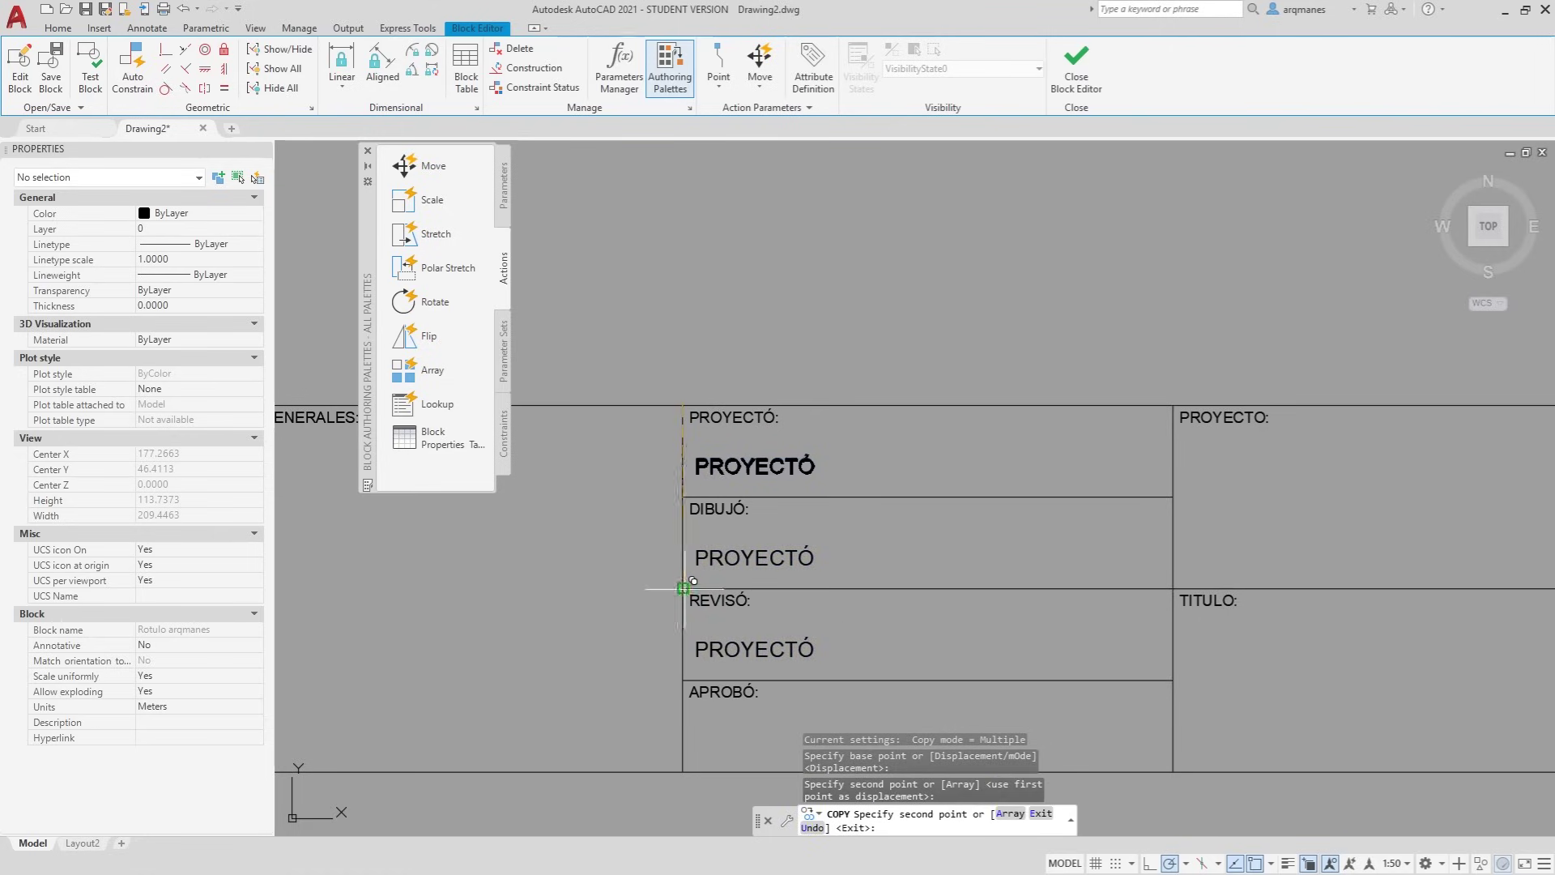
{"action": "left_click", "coordinate": [683, 588]}
{"action": "left_click", "coordinate": [683, 679]}
{"action": "key", "text": "Escape"}
{"action": "key", "text": "Escape"}
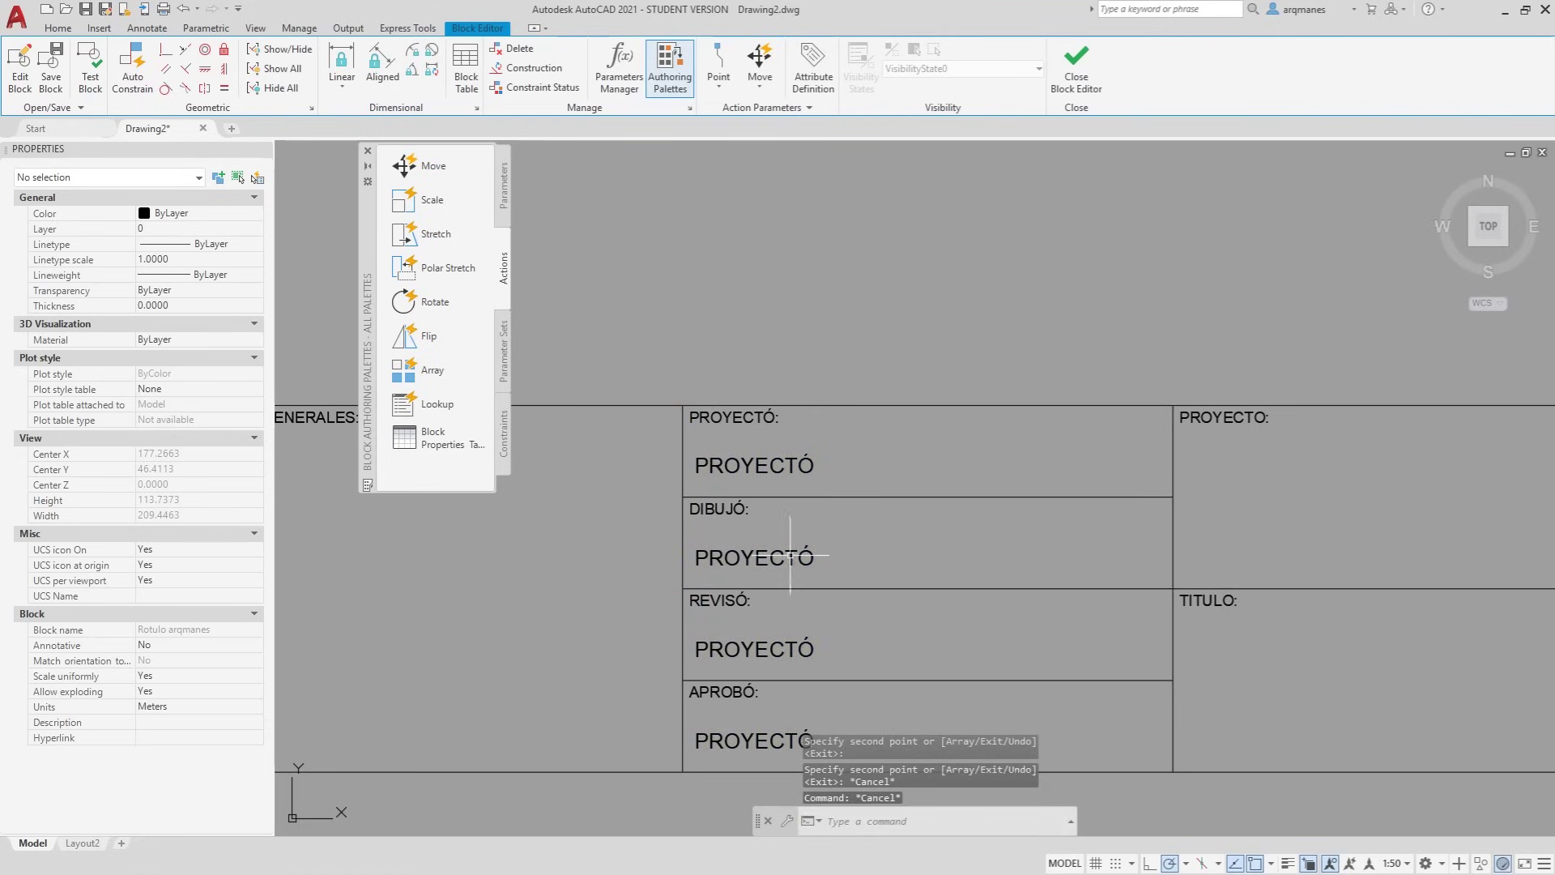
- Retag the DIBUJÓ copy with tag 'DIBUJÓ' and prompt 'dibujó'
{"action": "middle_click_drag", "start_coordinate": [728, 557], "coordinate": [828, 476]}
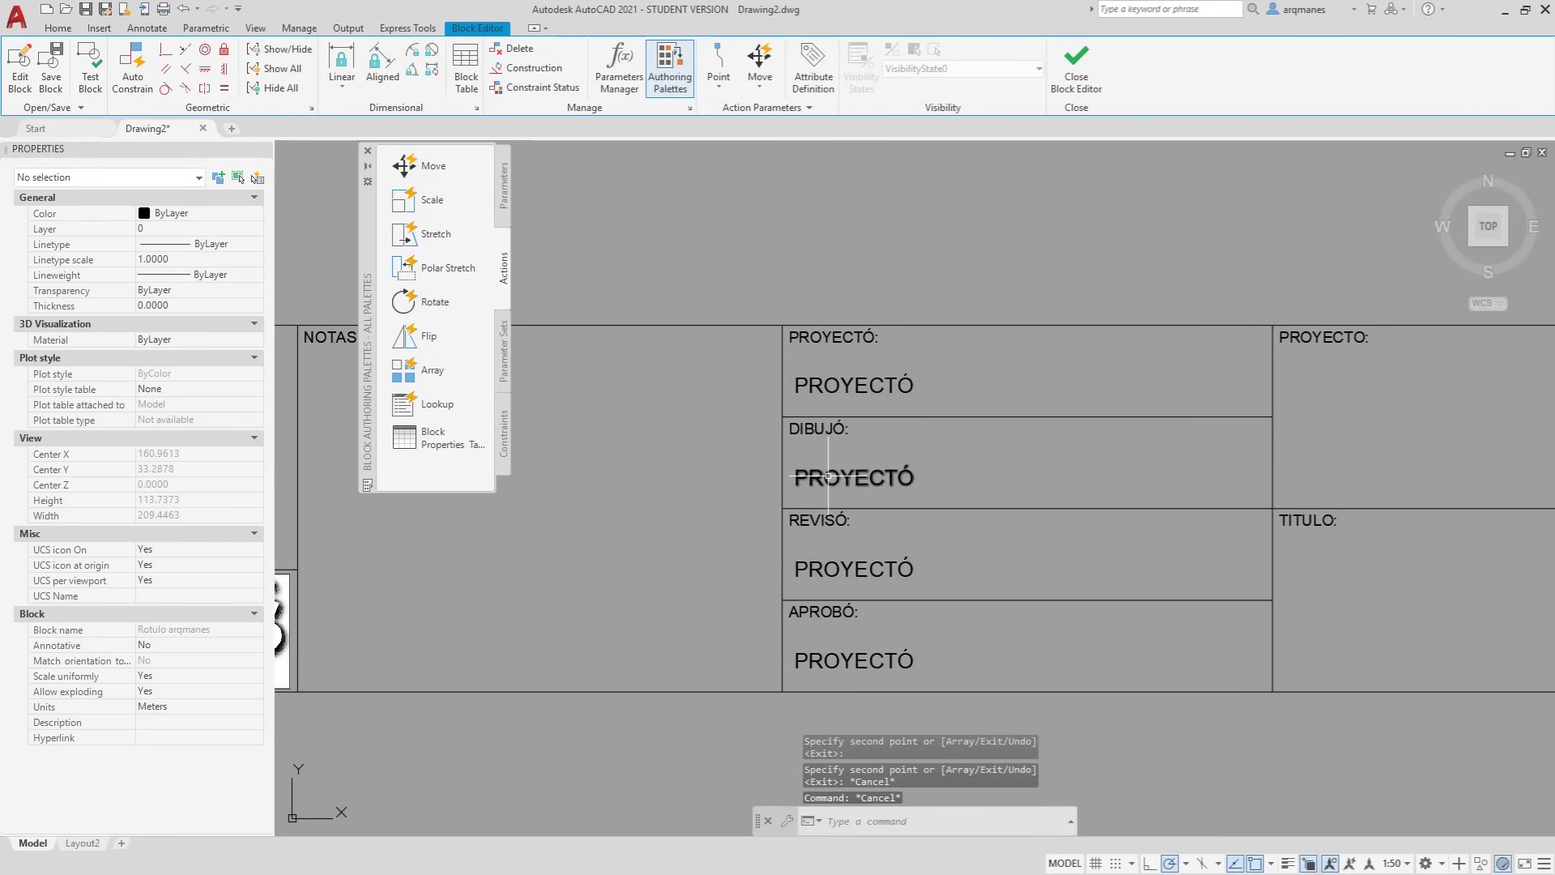
{"action": "left_click", "coordinate": [828, 476]}
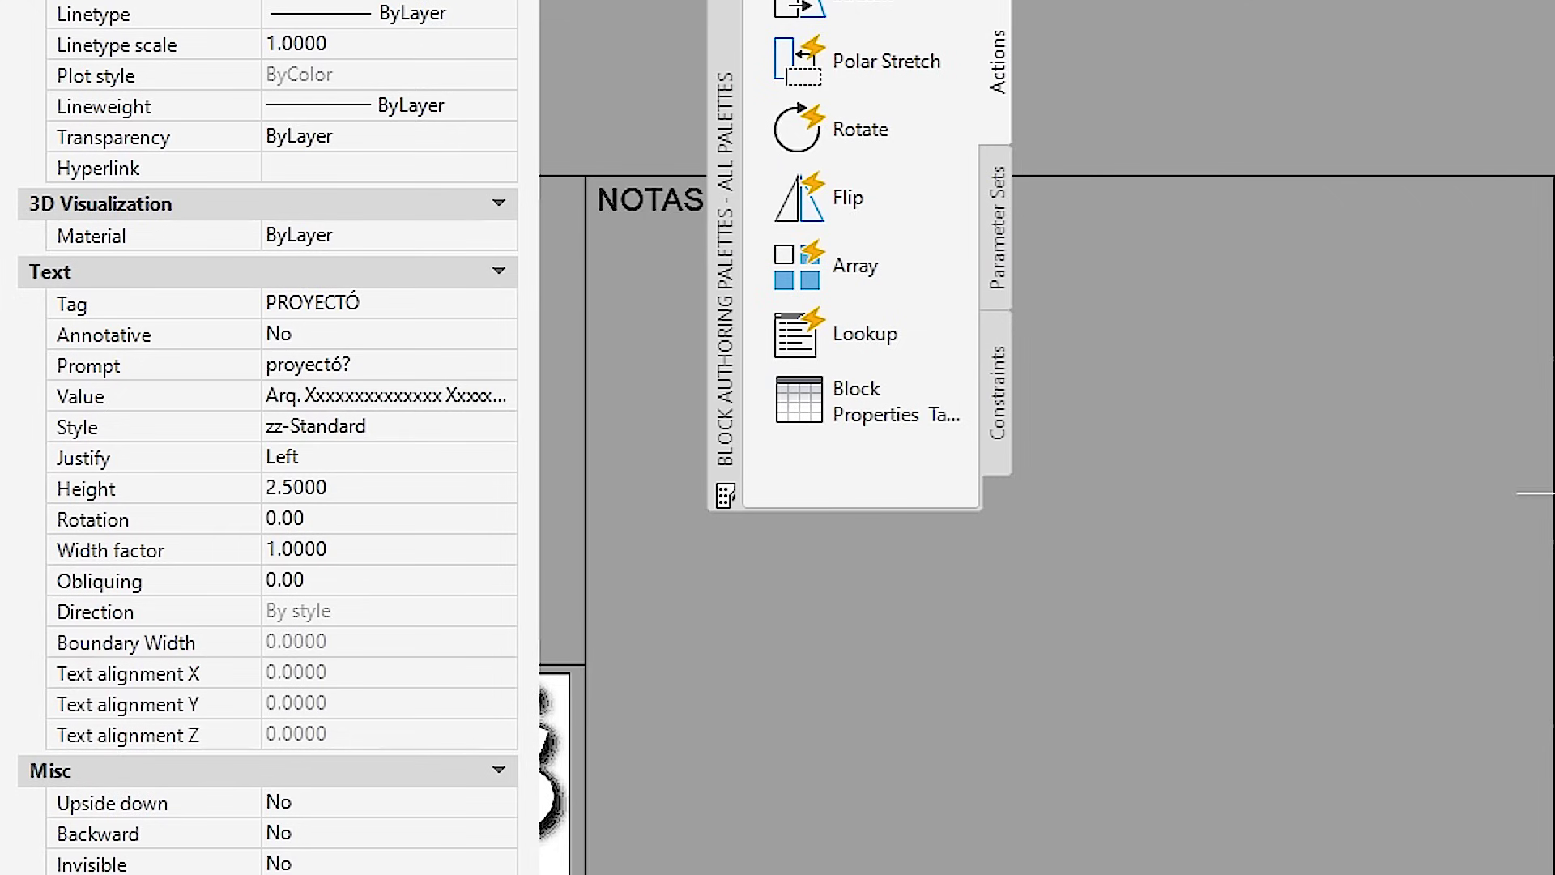
{"action": "left_click", "coordinate": [405, 303]}
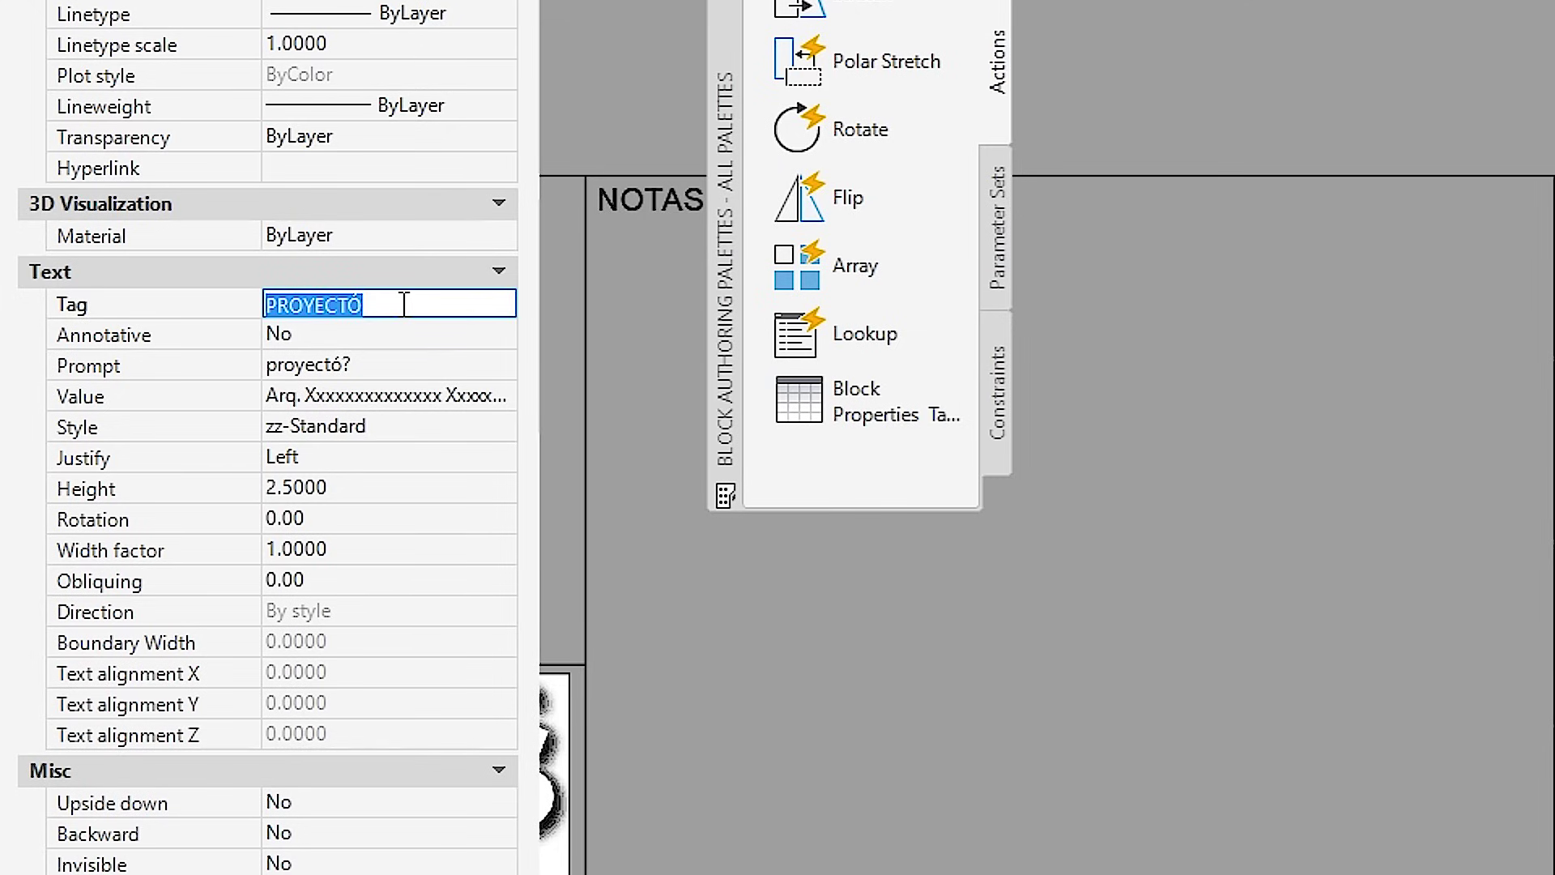
{"action": "type", "text": "DIBUJÓ"}
{"action": "left_click", "coordinate": [373, 364]}
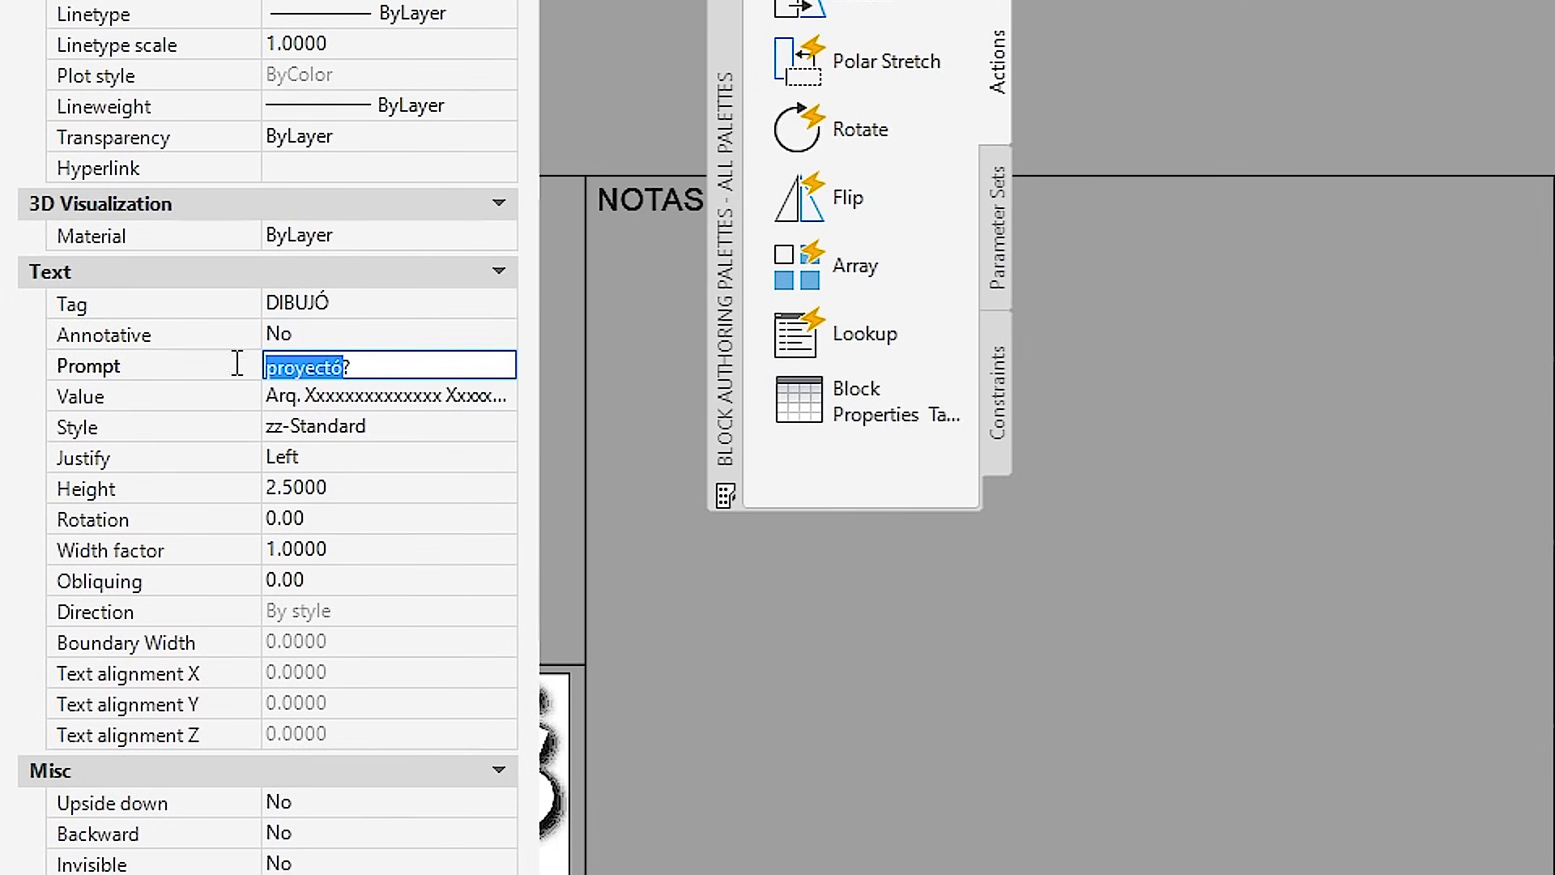
{"action": "type", "text": "dibujó"}
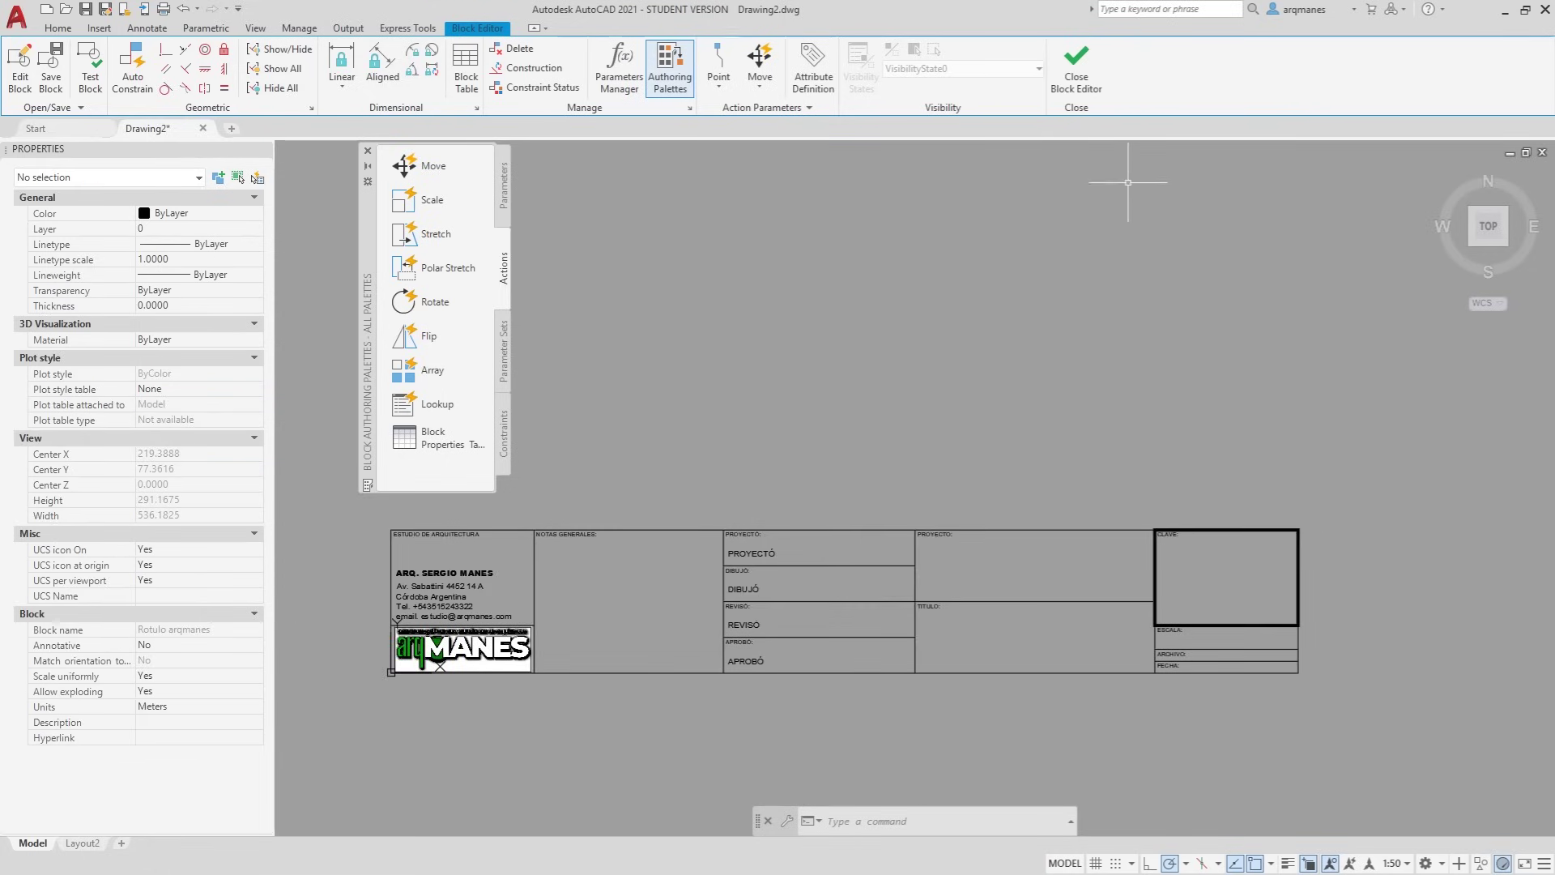
- Save the block changes and run ATTSYNC on the title block
{"action": "left_click", "coordinate": [1075, 84]}
{"action": "left_click", "coordinate": [733, 415]}
{"action": "type", "text": "Attsy"}
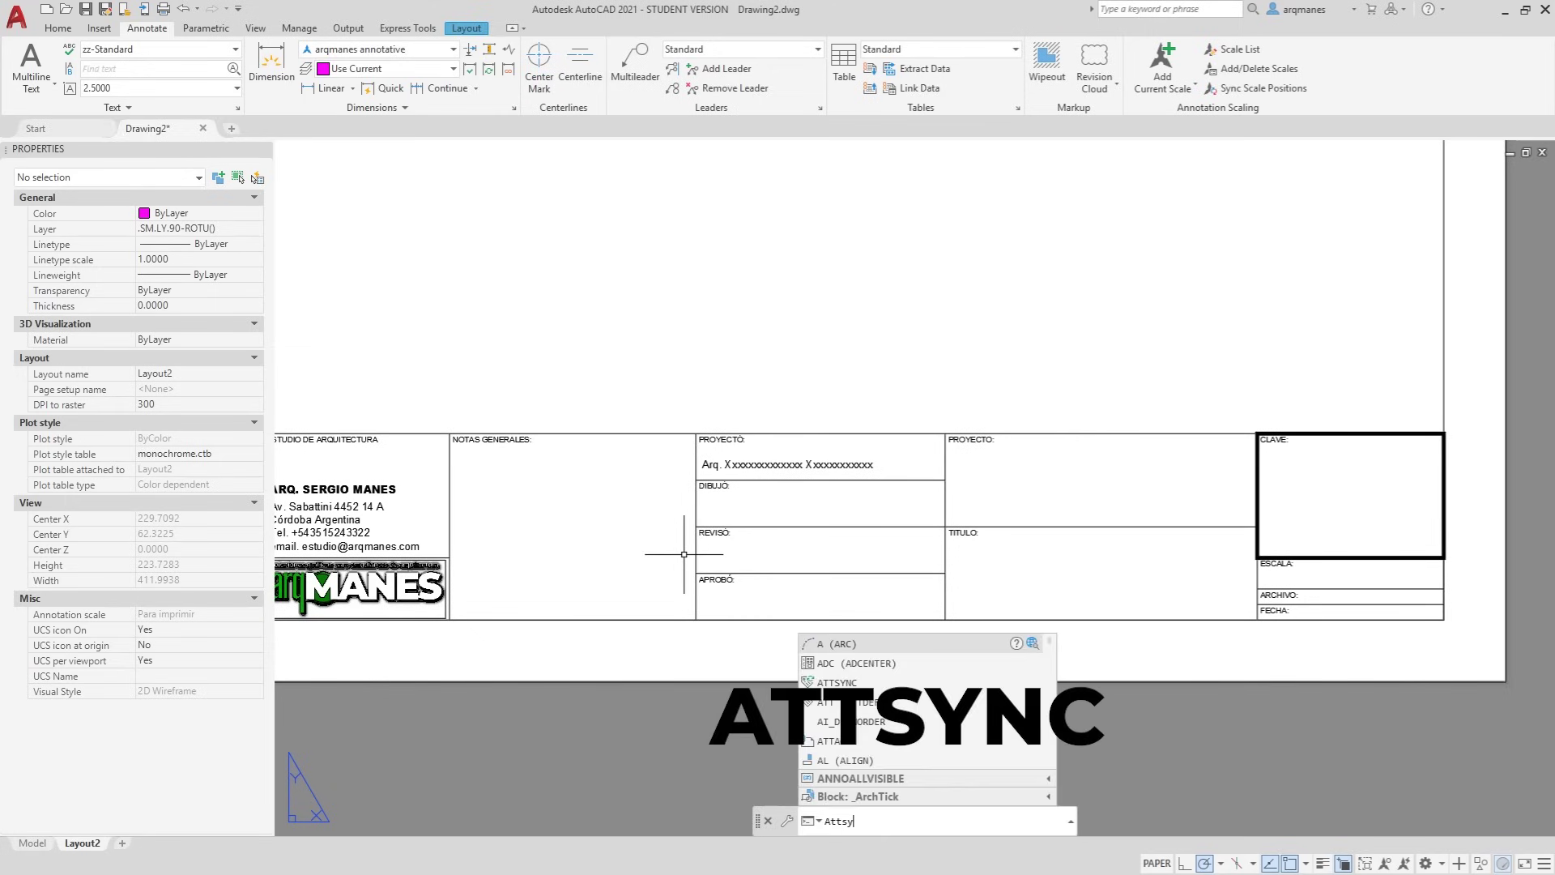
{"action": "type", "text": "nc"}
{"action": "key", "text": "Return"}
{"action": "type", "text": "S"}
{"action": "key", "text": "Return"}
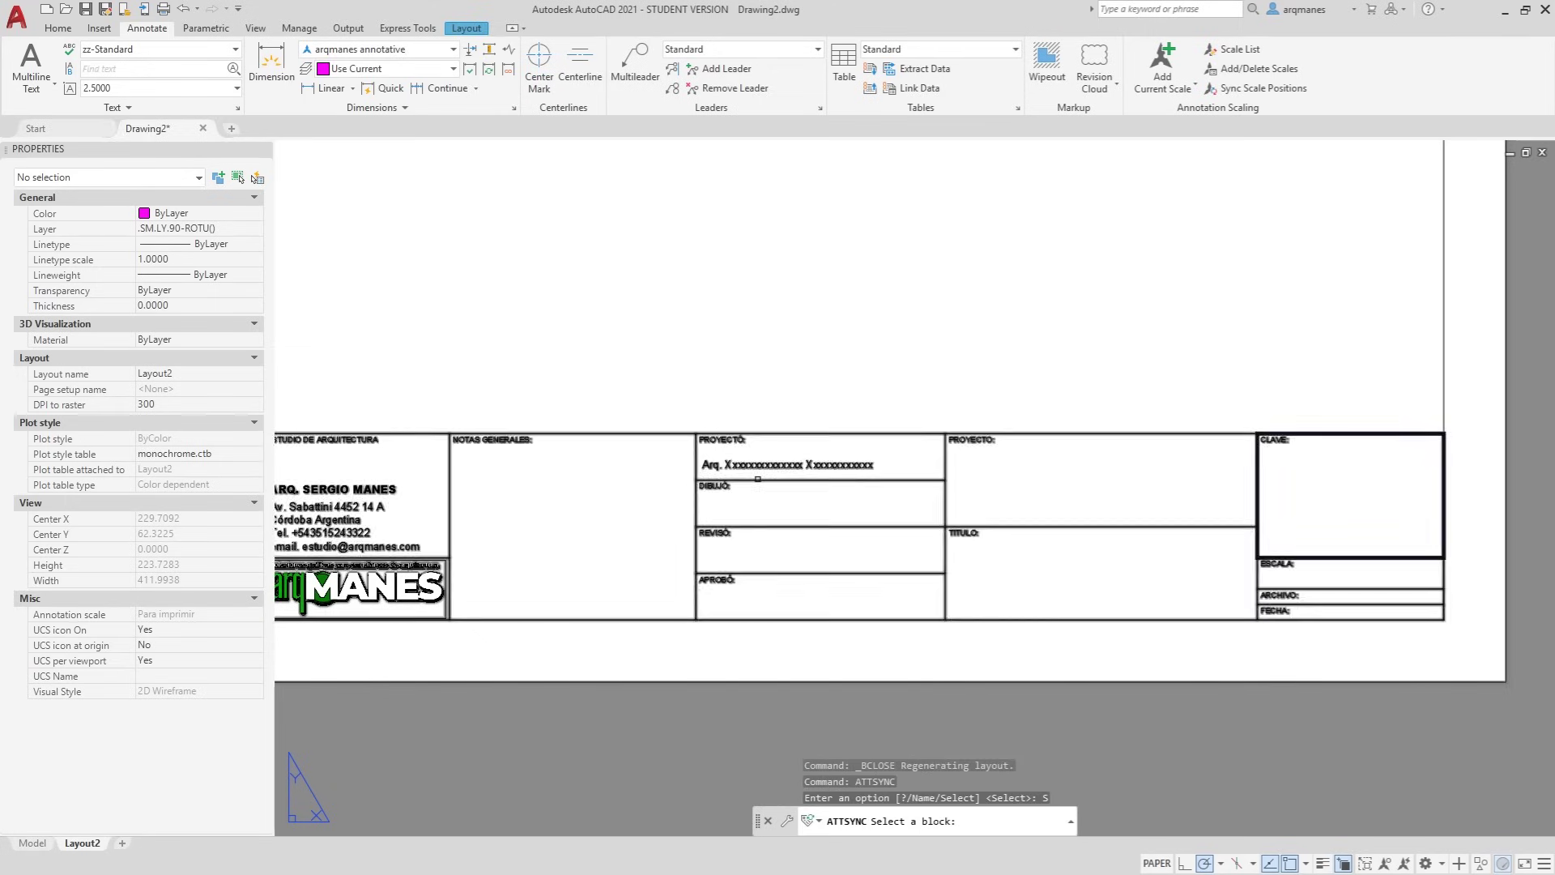
{"action": "left_click", "coordinate": [757, 478]}
{"action": "key", "text": "Return"}
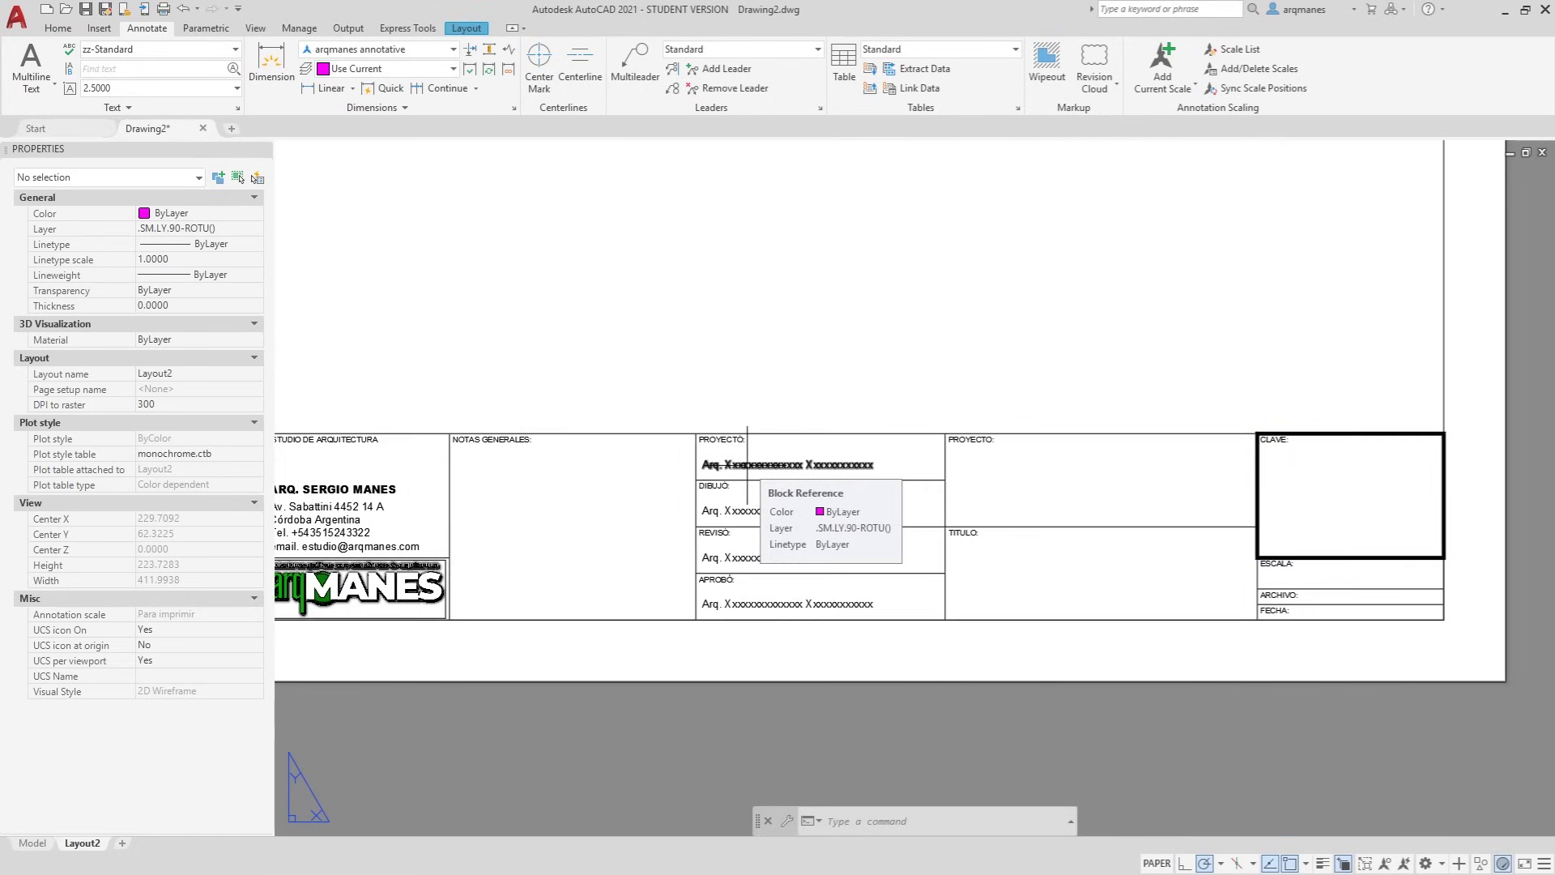
- Replace the PROYECTO placeholder Xs with the architect's name and select the DIBUJO placeholder
{"action": "double_click", "coordinate": [747, 464], "text": "ctrl"}
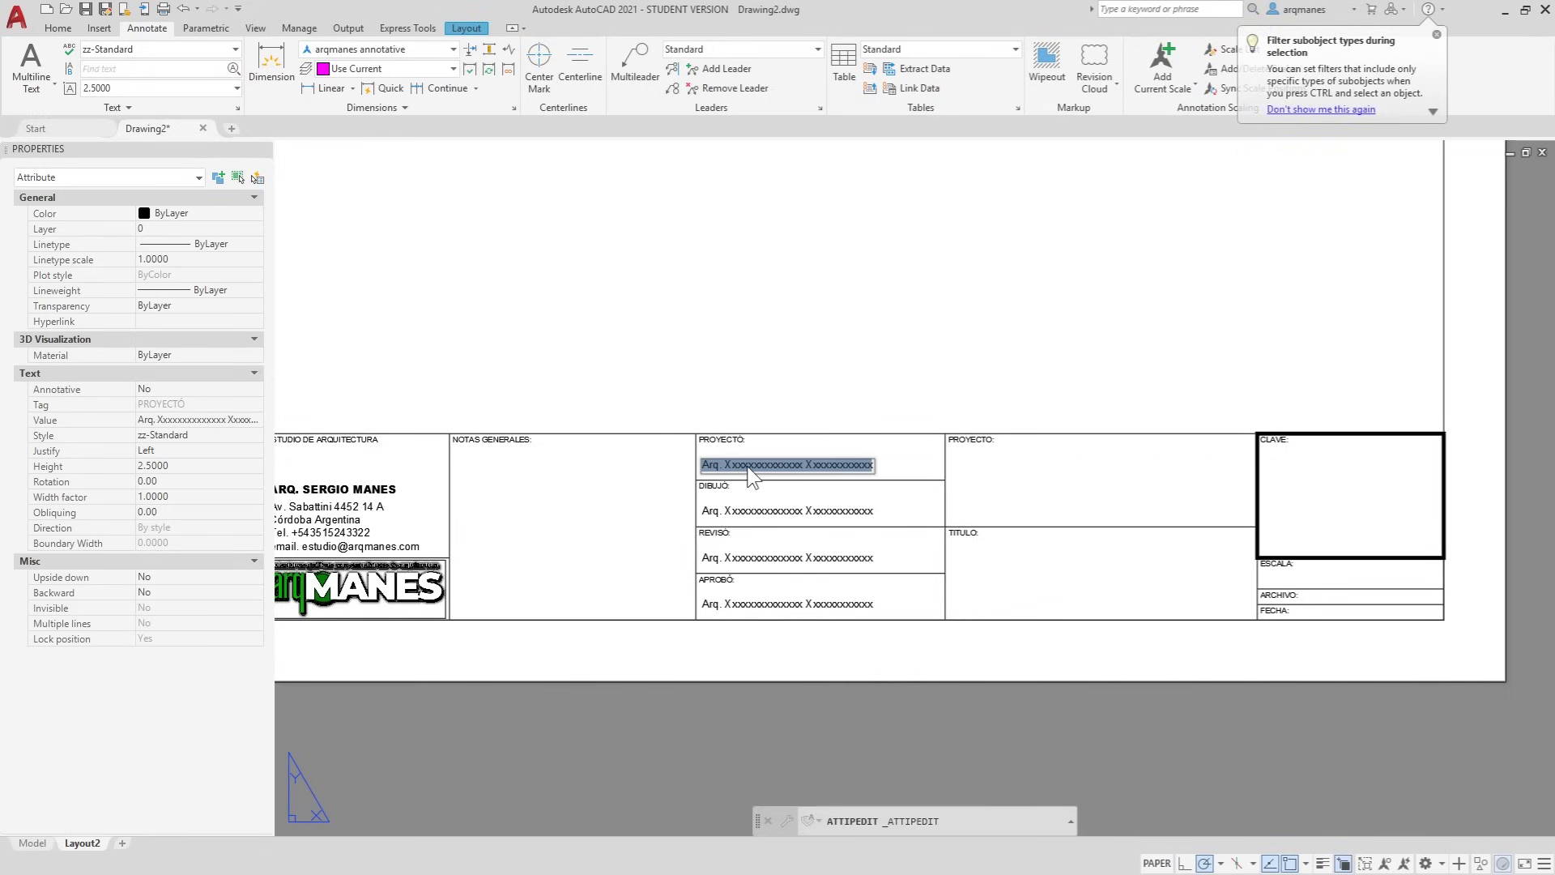
{"action": "left_click", "coordinate": [745, 466]}
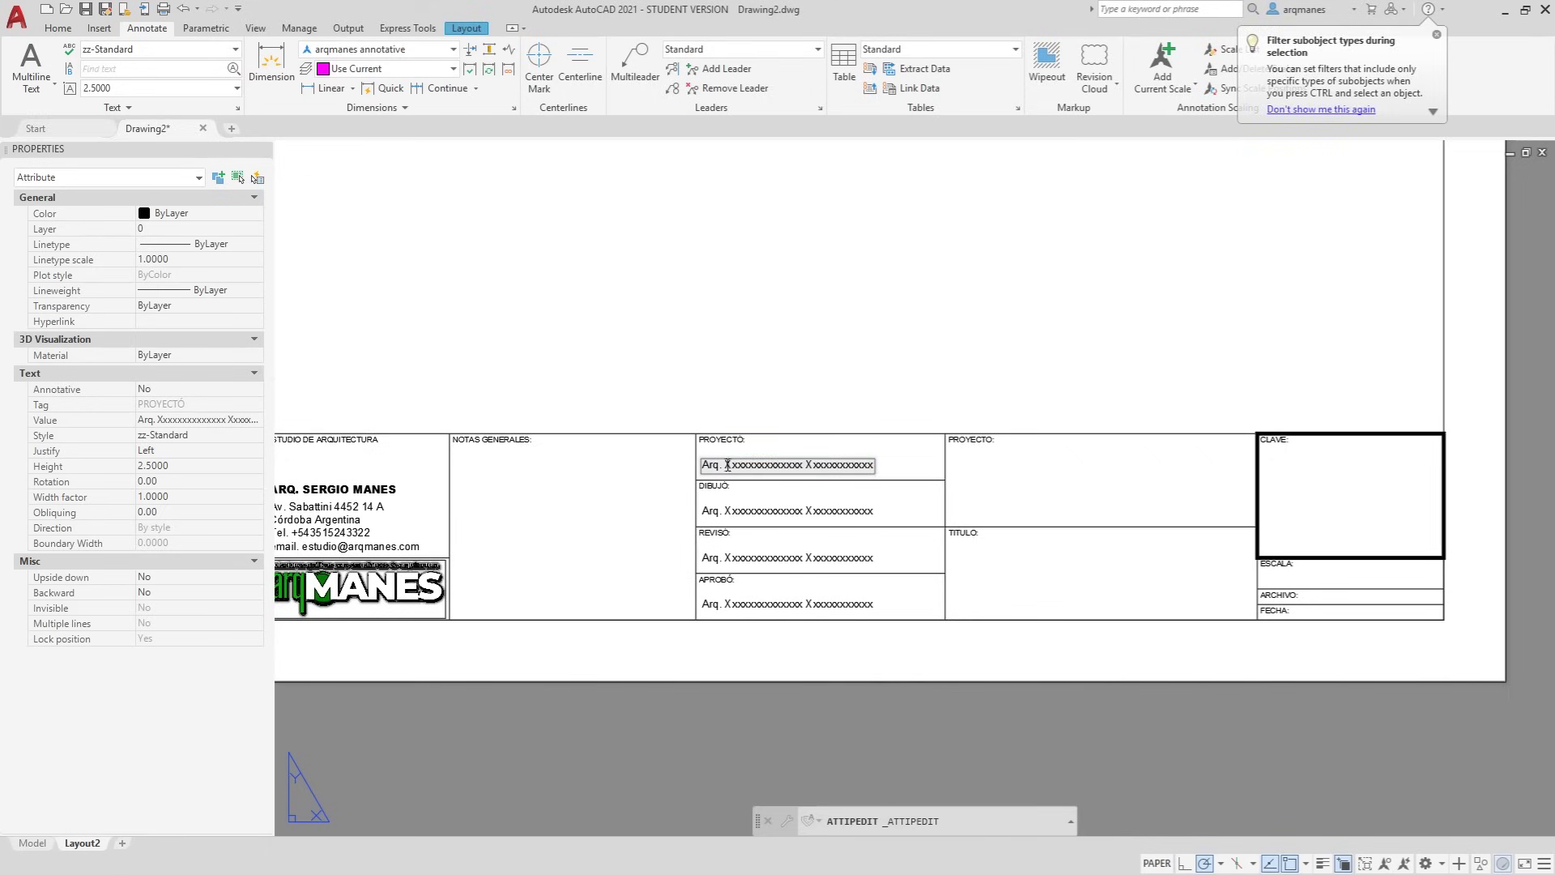
{"action": "left_click_drag", "start_coordinate": [728, 465], "coordinate": [886, 458]}
{"action": "type", "text": "Se"}
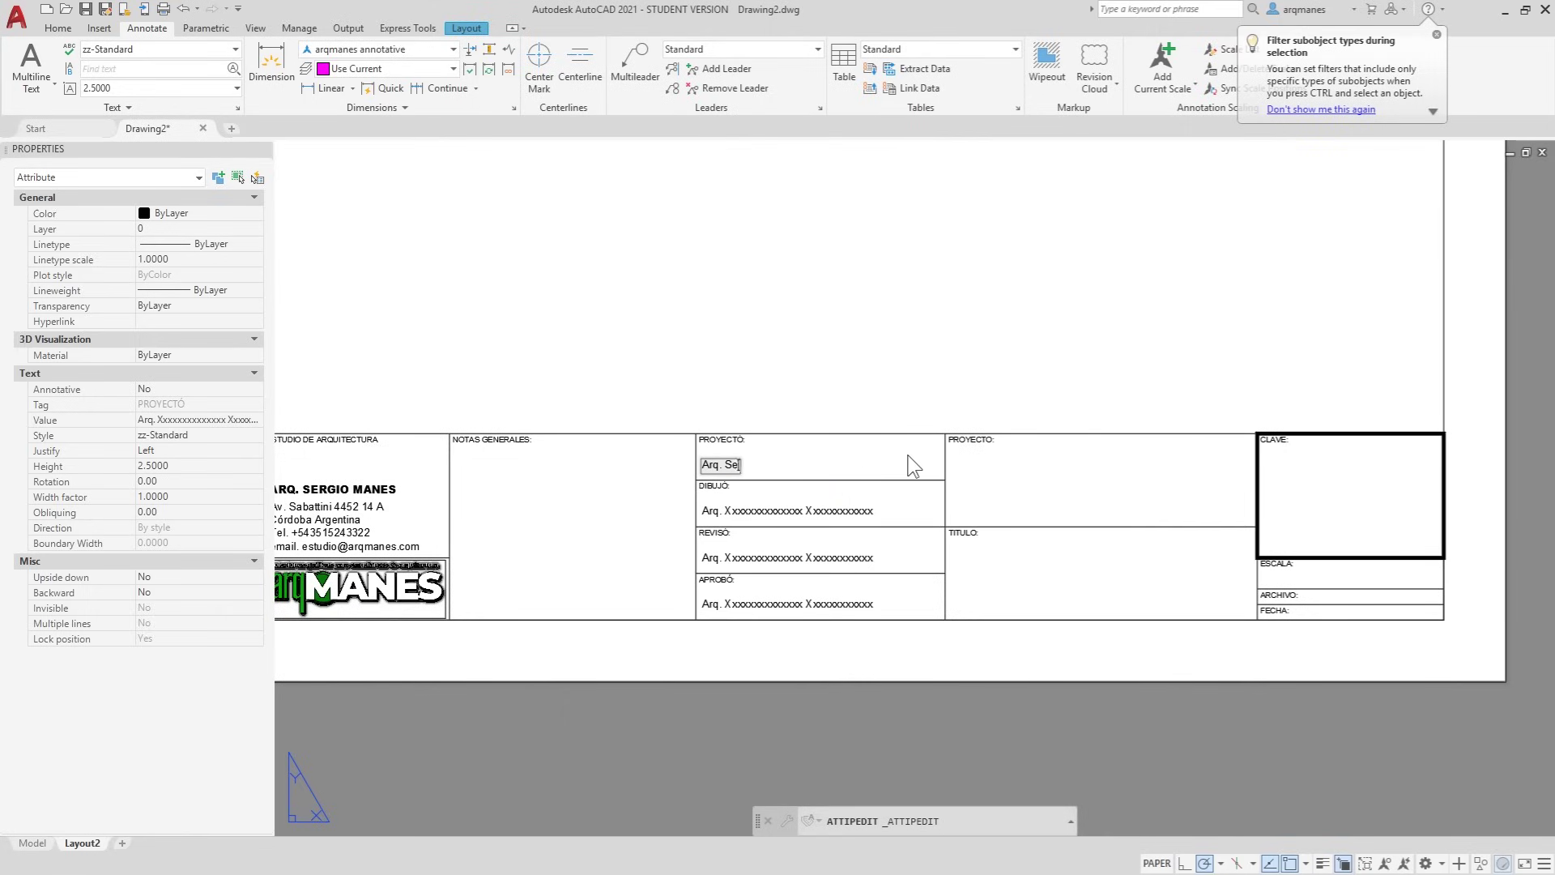
{"action": "type", "text": "rgio Manes"}
{"action": "key", "text": "Tab"}
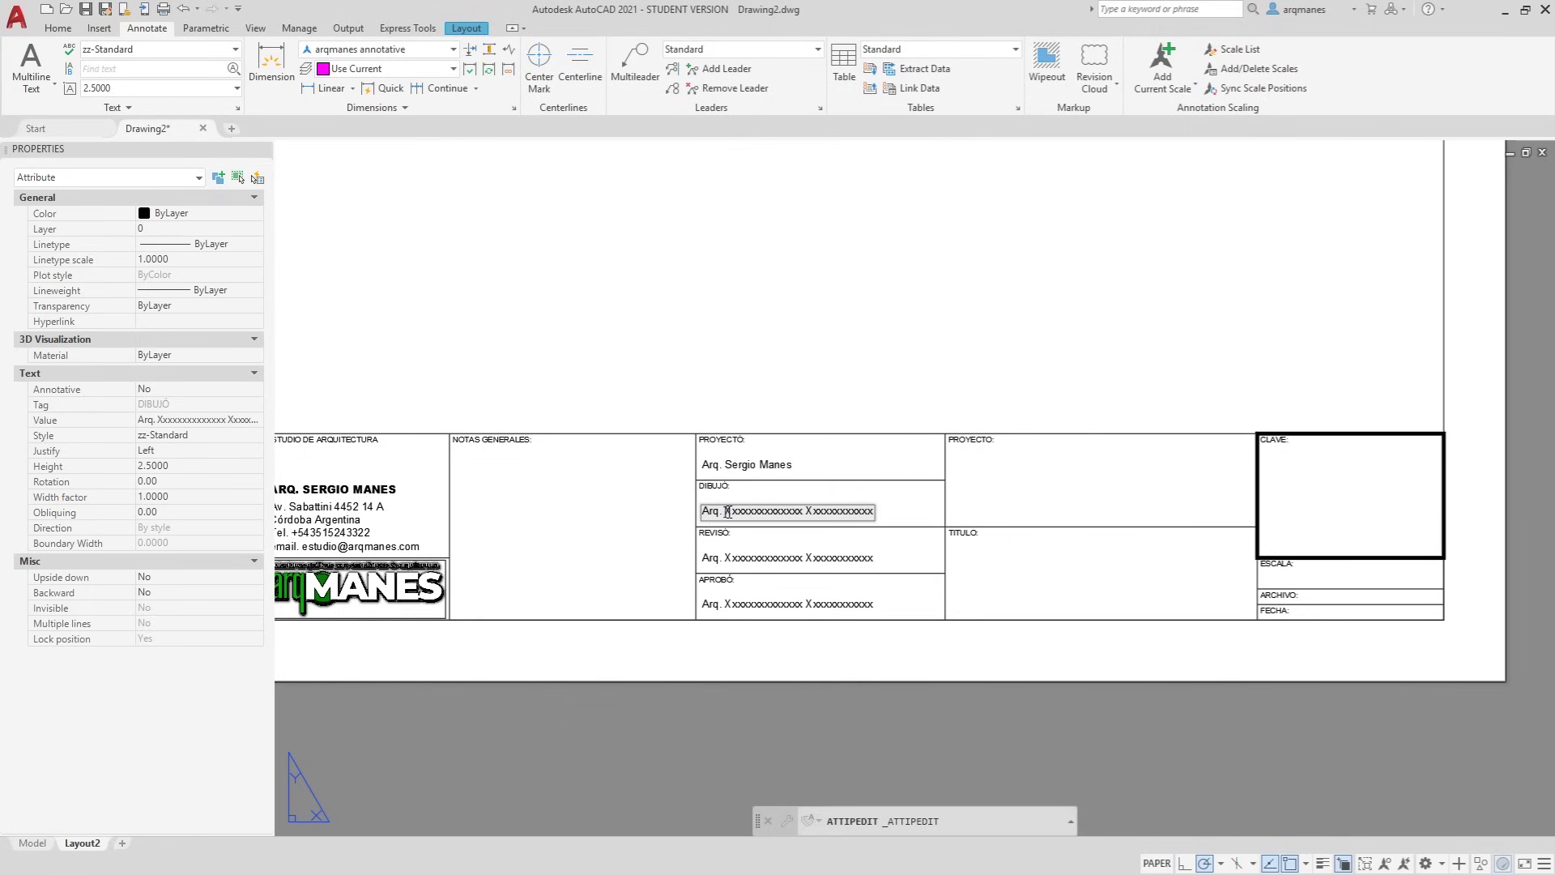
{"action": "left_click_drag", "start_coordinate": [728, 512], "coordinate": [925, 507]}
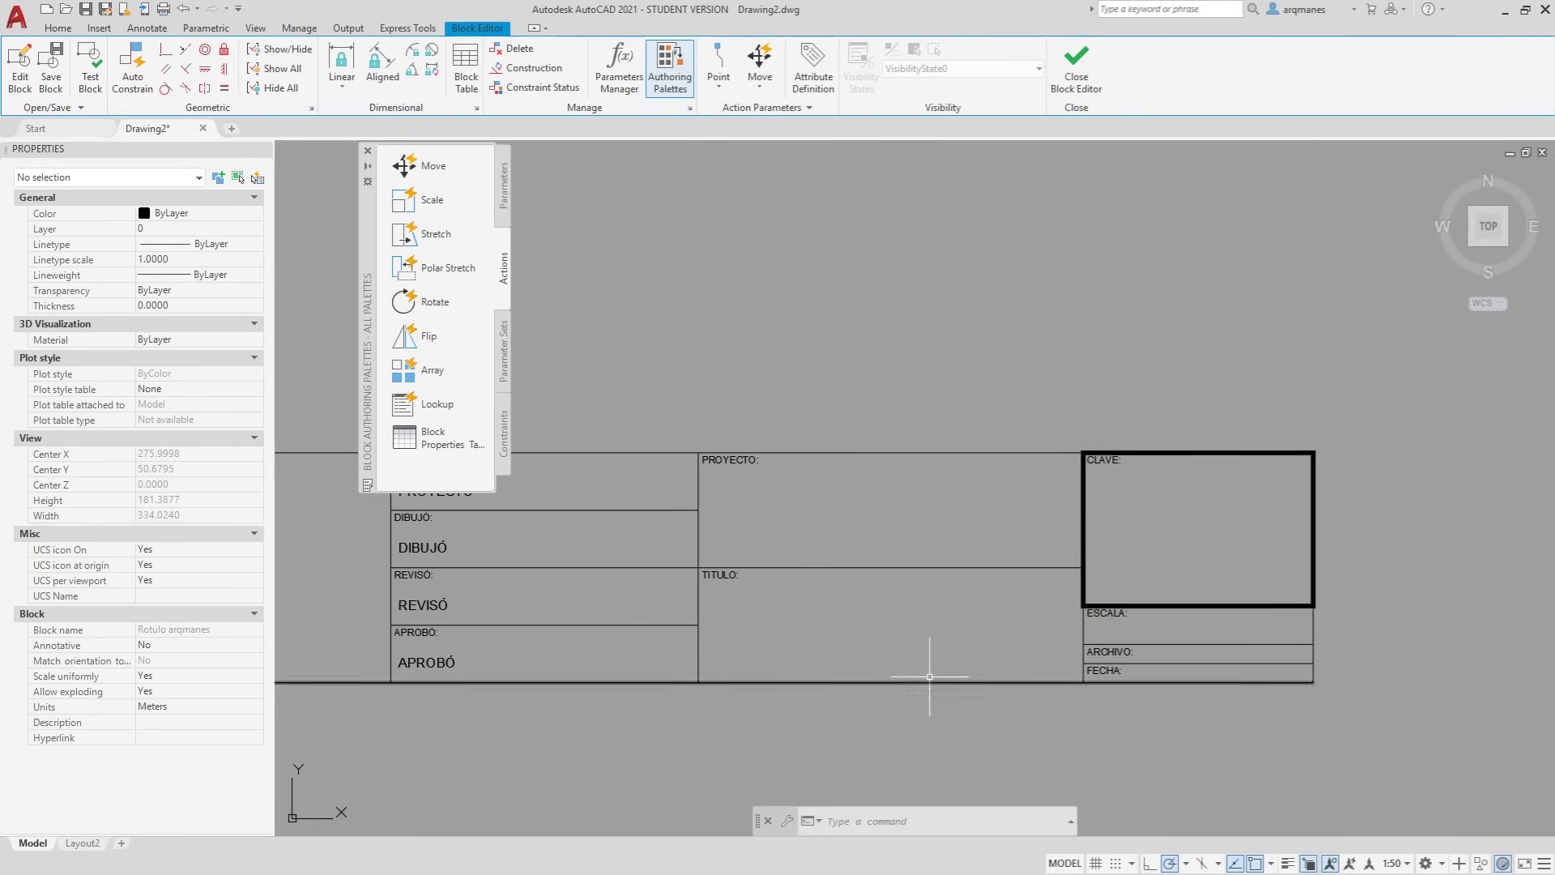
- Draw two diagonal lines from the PROYECTO and TITULO cells to the CLAVE box
{"action": "type", "text": "l"}
{"action": "key", "text": "Return"}
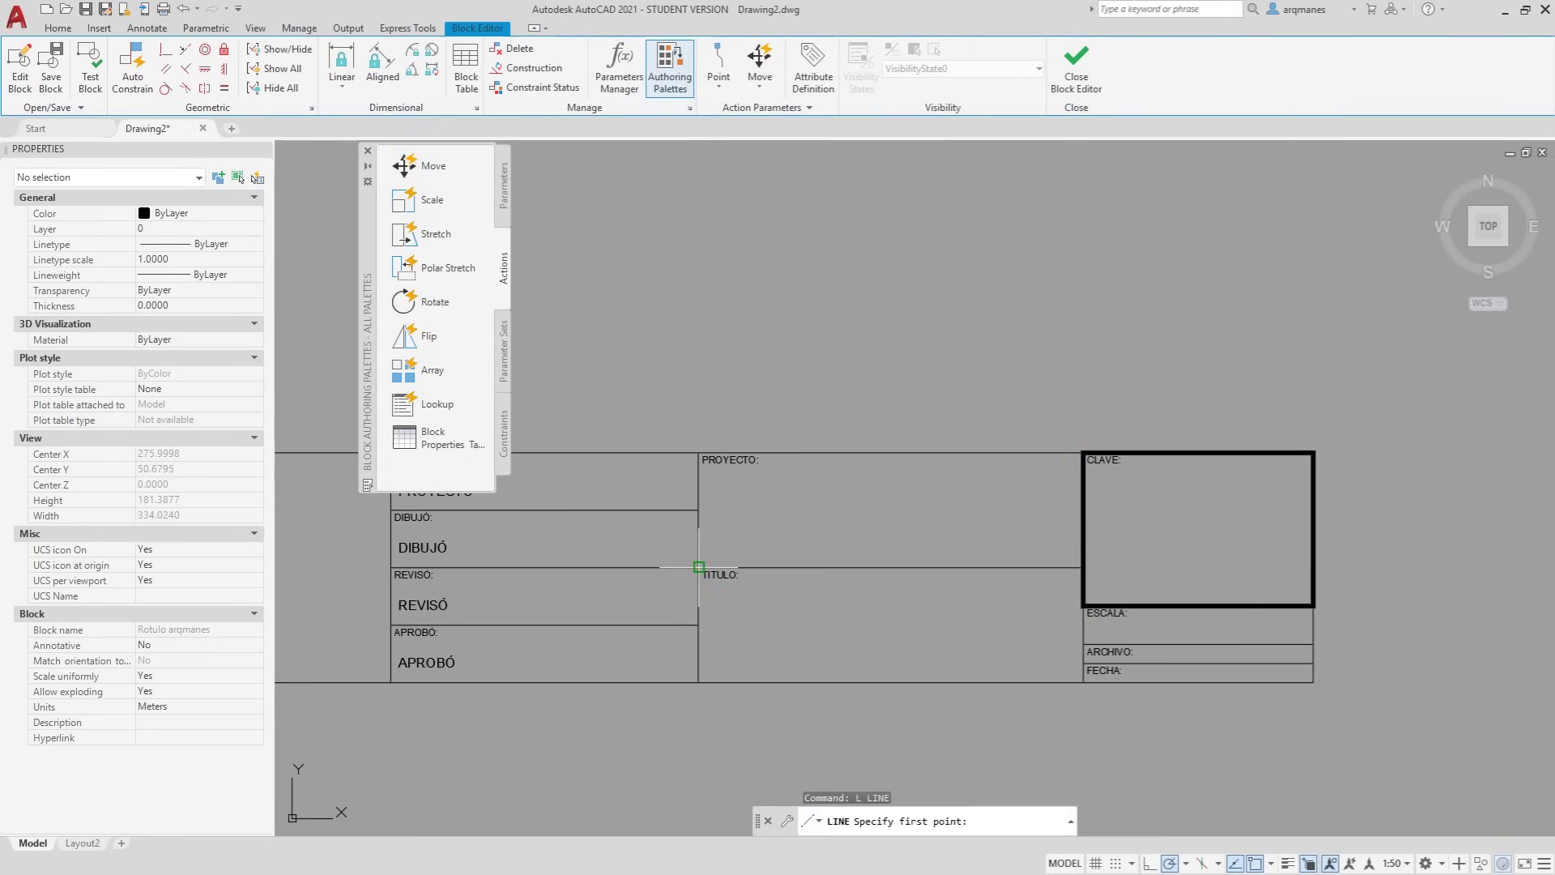
{"action": "left_click", "coordinate": [699, 567]}
{"action": "left_click", "coordinate": [1083, 453]}
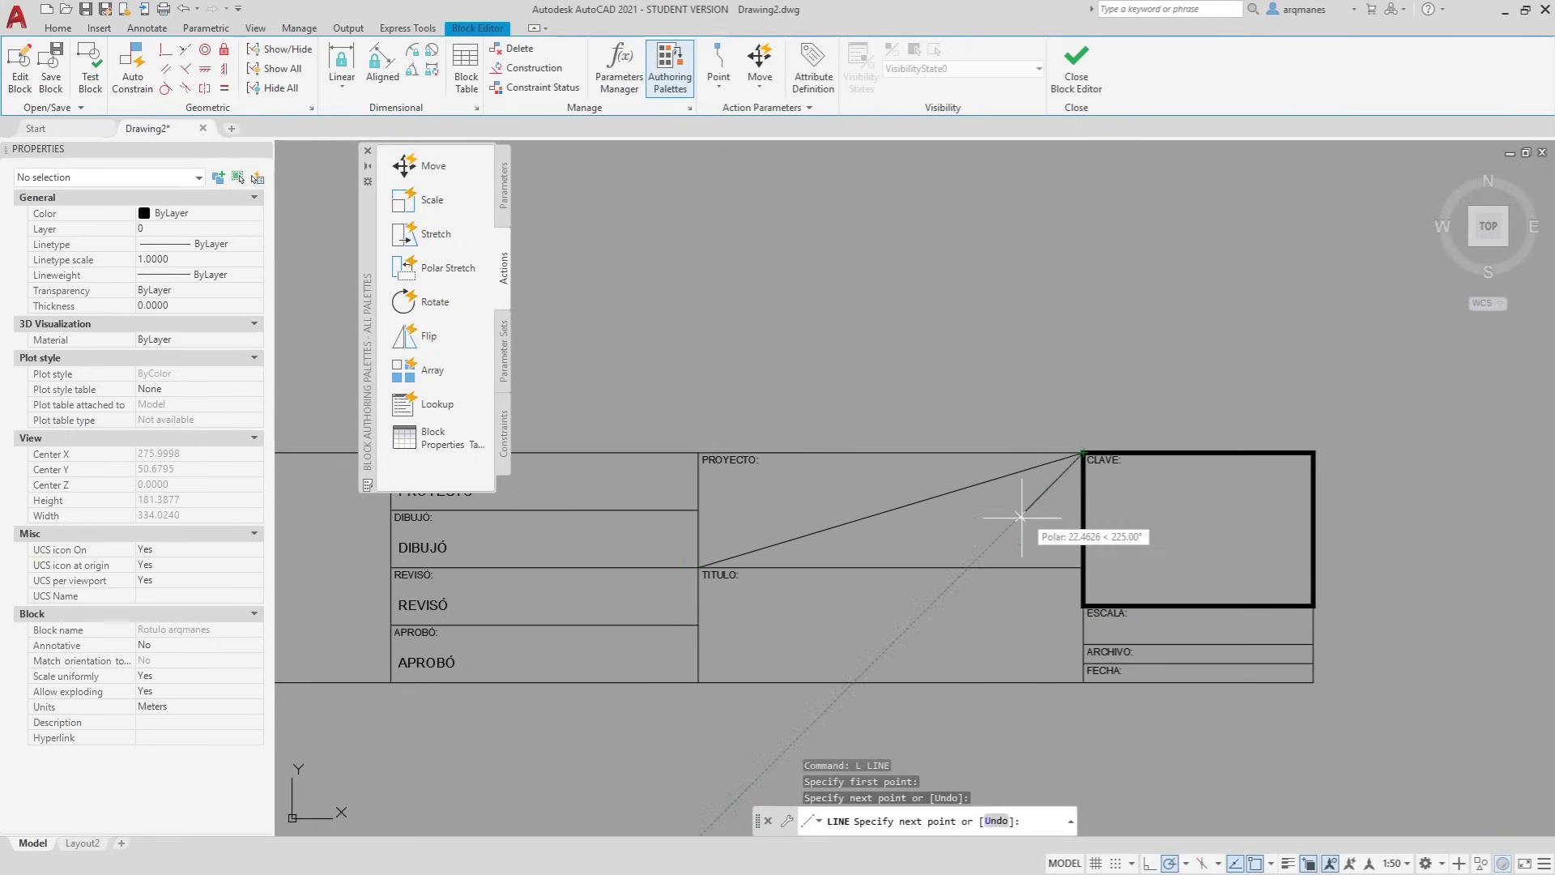
{"action": "key", "text": "Return"}
{"action": "key", "text": "Return"}
{"action": "left_click", "coordinate": [699, 682]}
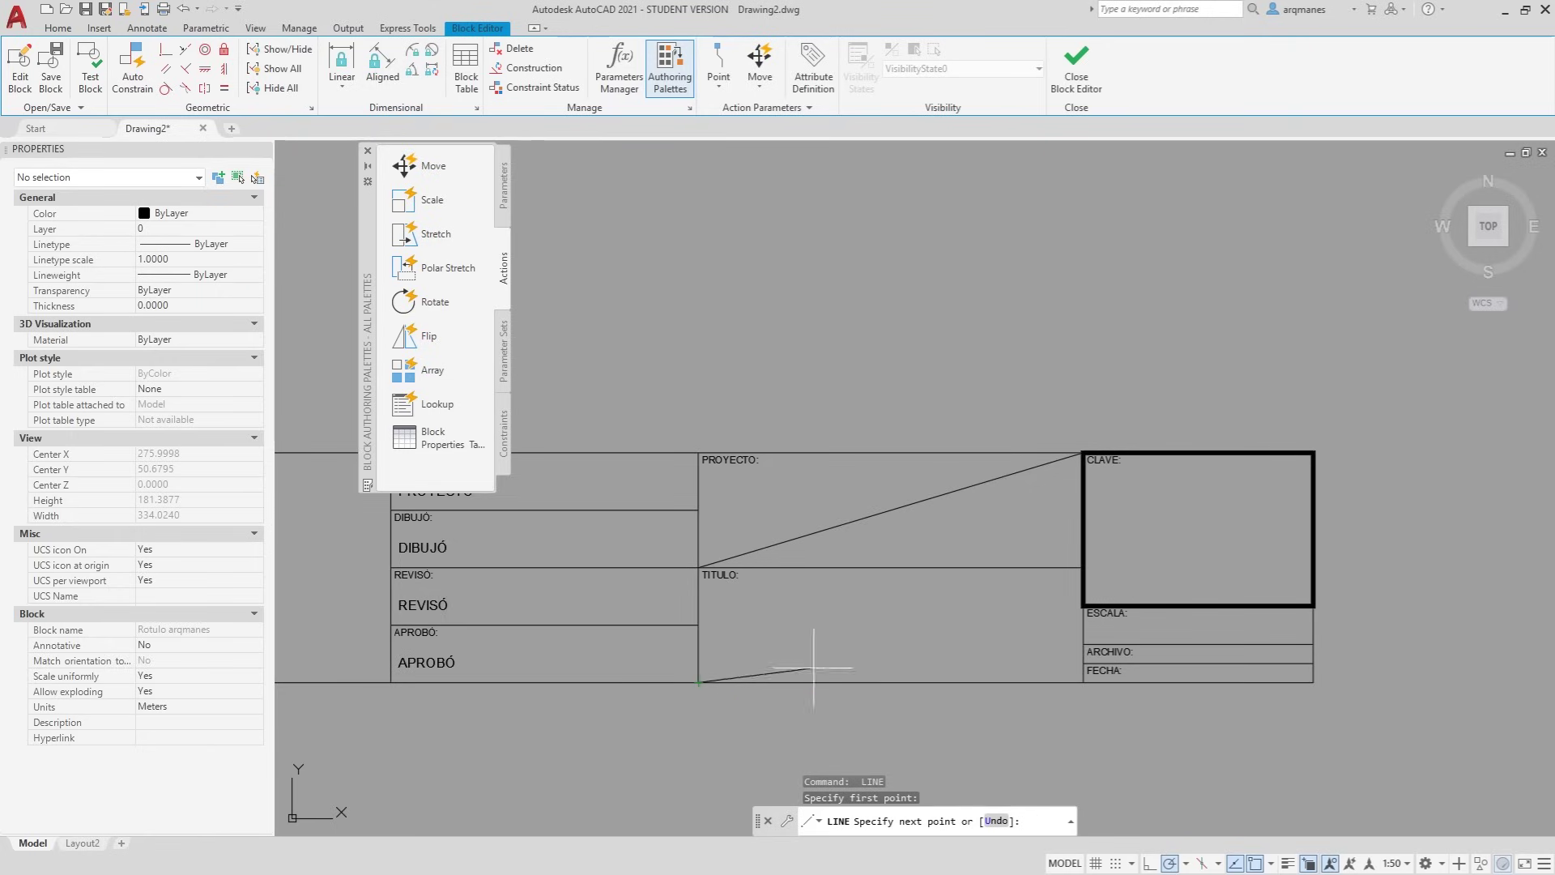
{"action": "left_click", "coordinate": [1083, 567]}
{"action": "key", "text": "Return"}
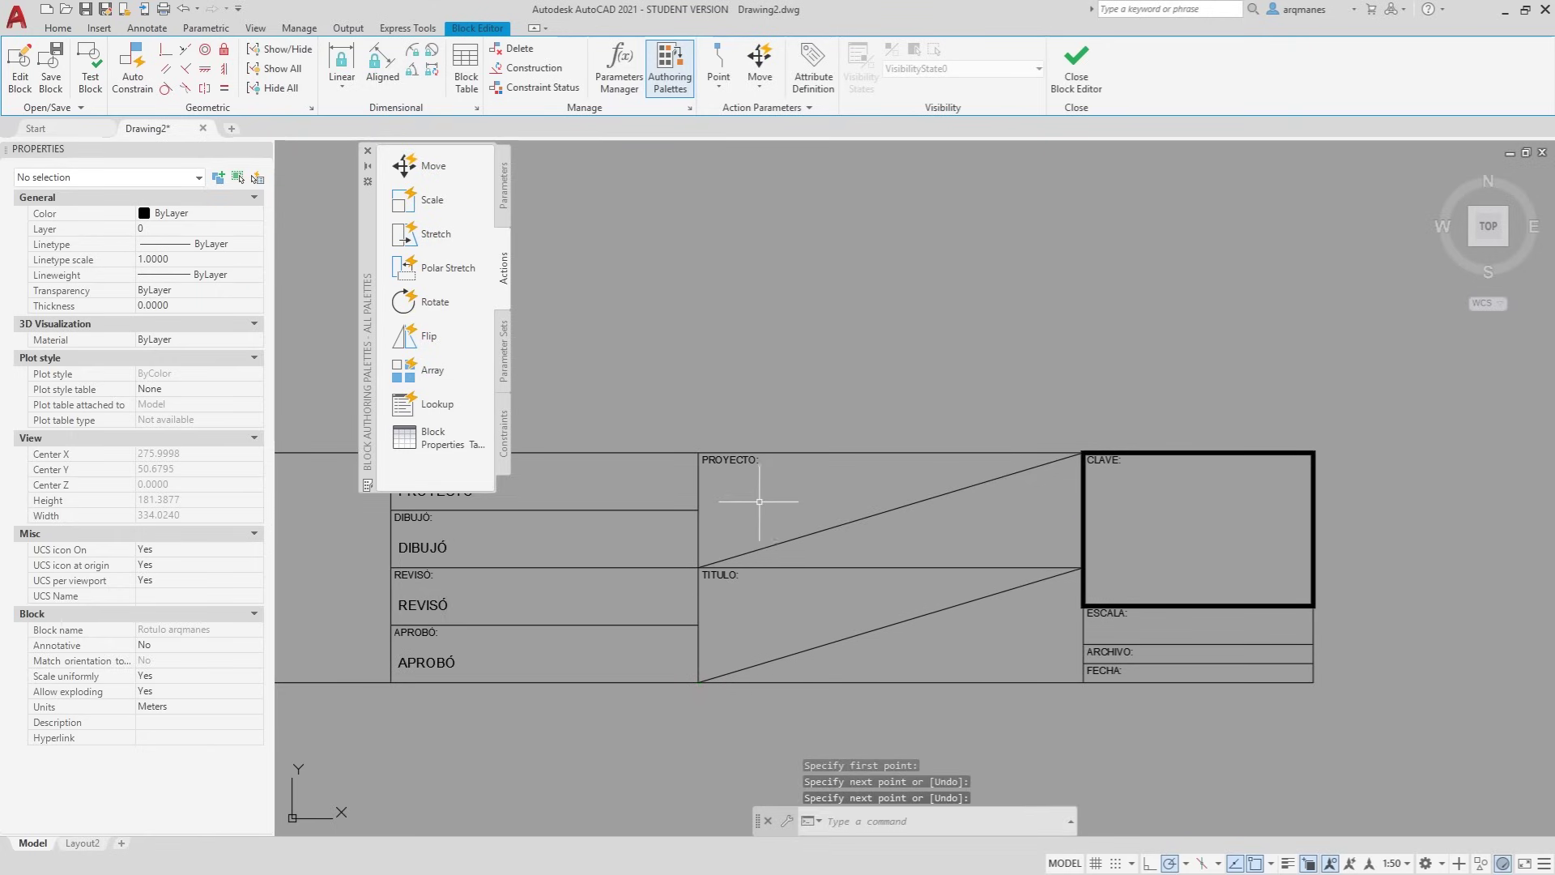
- Define a multiline attribute with tag PROYECTO
{"action": "type", "text": "ATTDEF"}
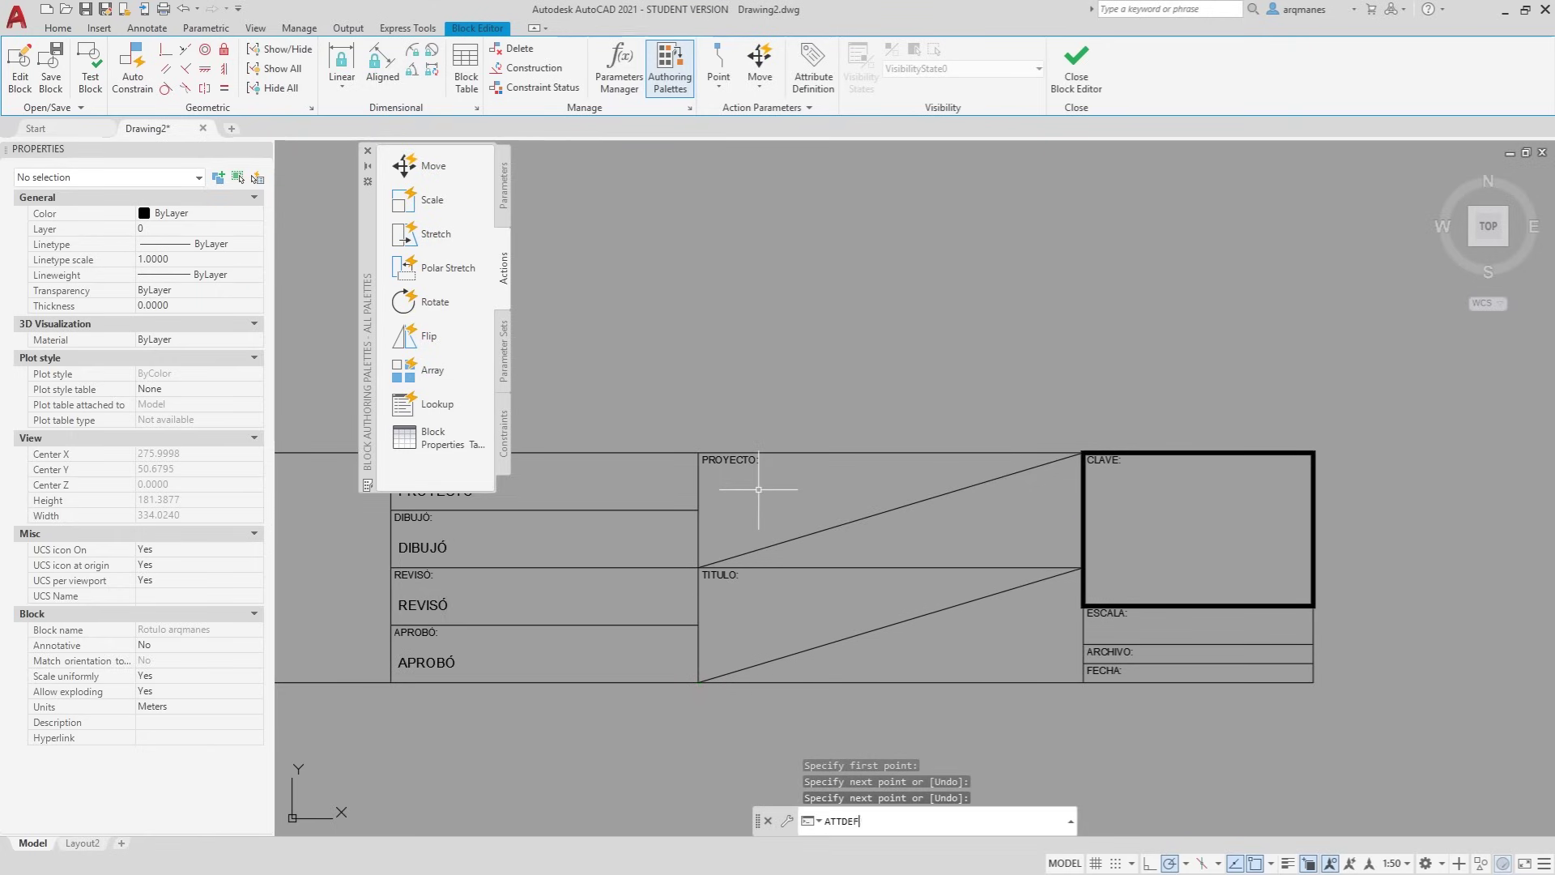
{"action": "key", "text": "Return"}
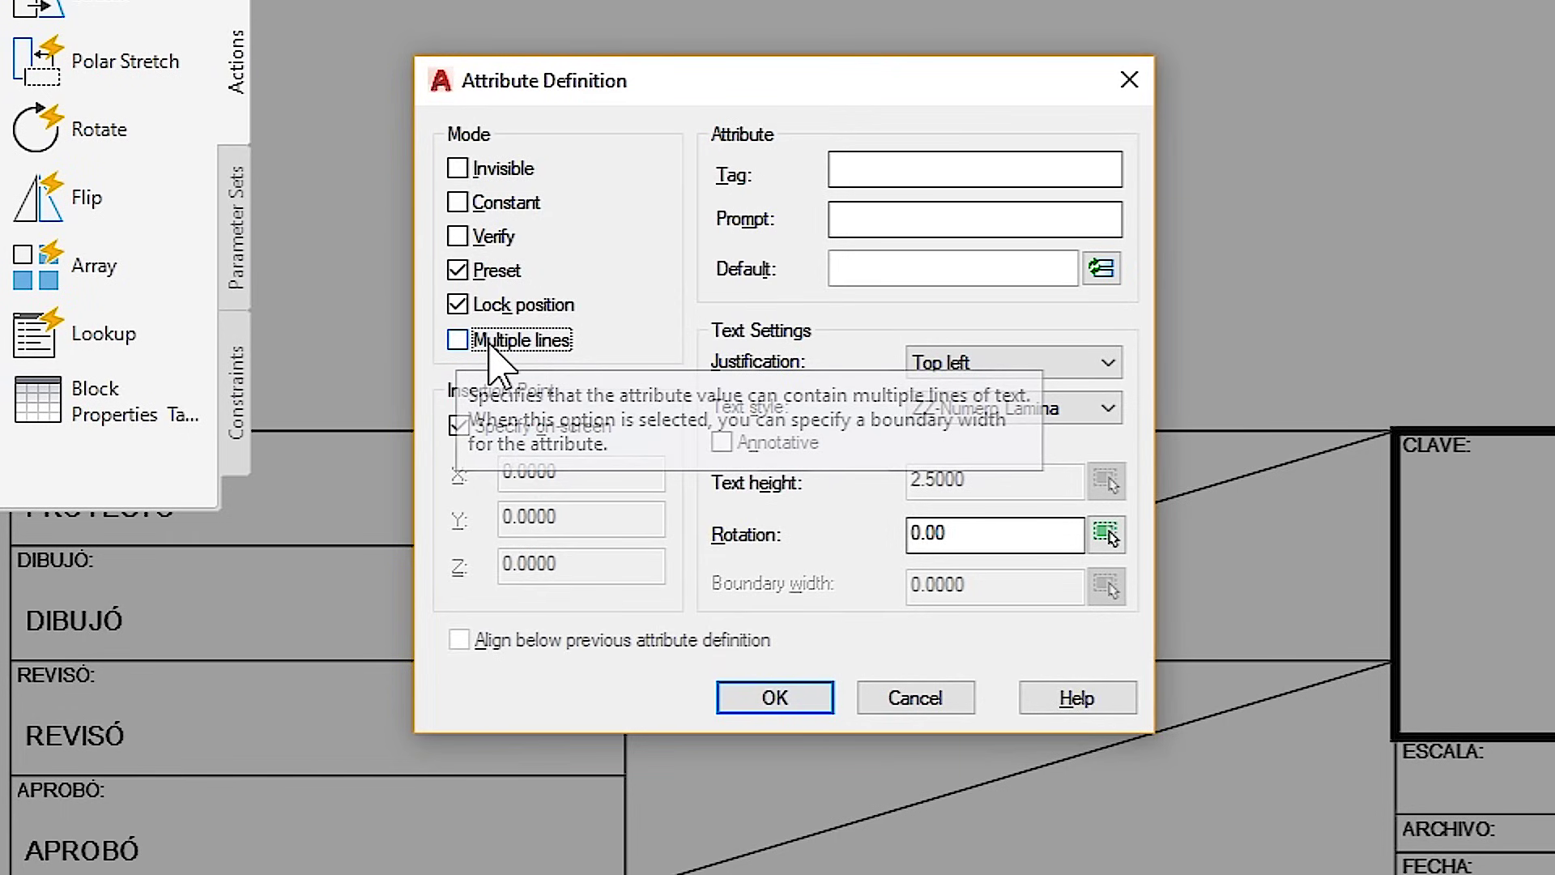
{"action": "left_click", "coordinate": [496, 345]}
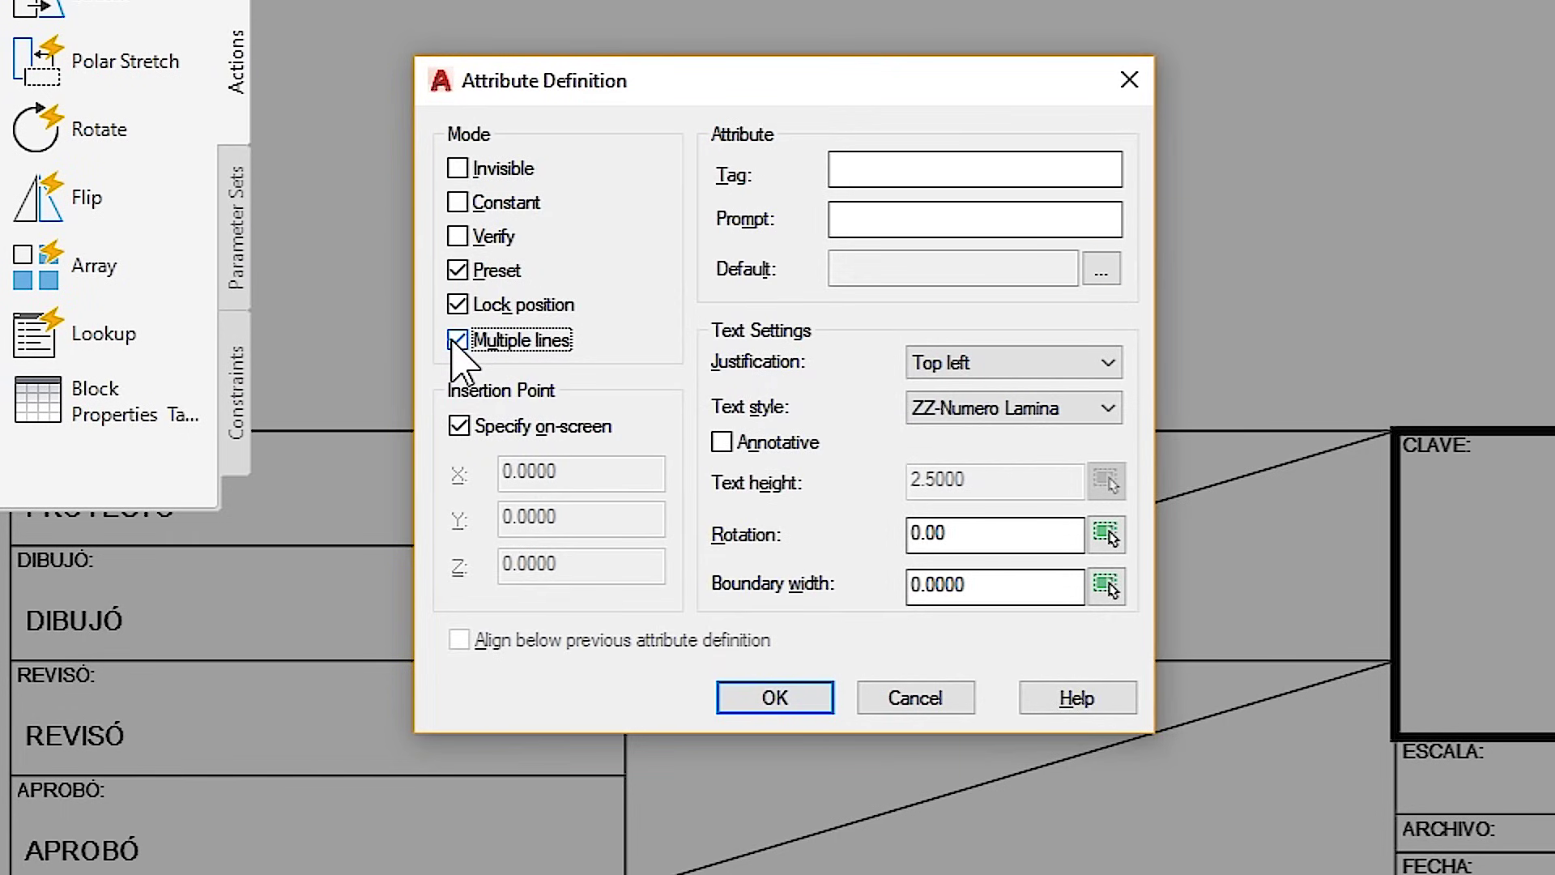
{"action": "left_click", "coordinate": [903, 168]}
{"action": "type", "text": "PROYECTO"}
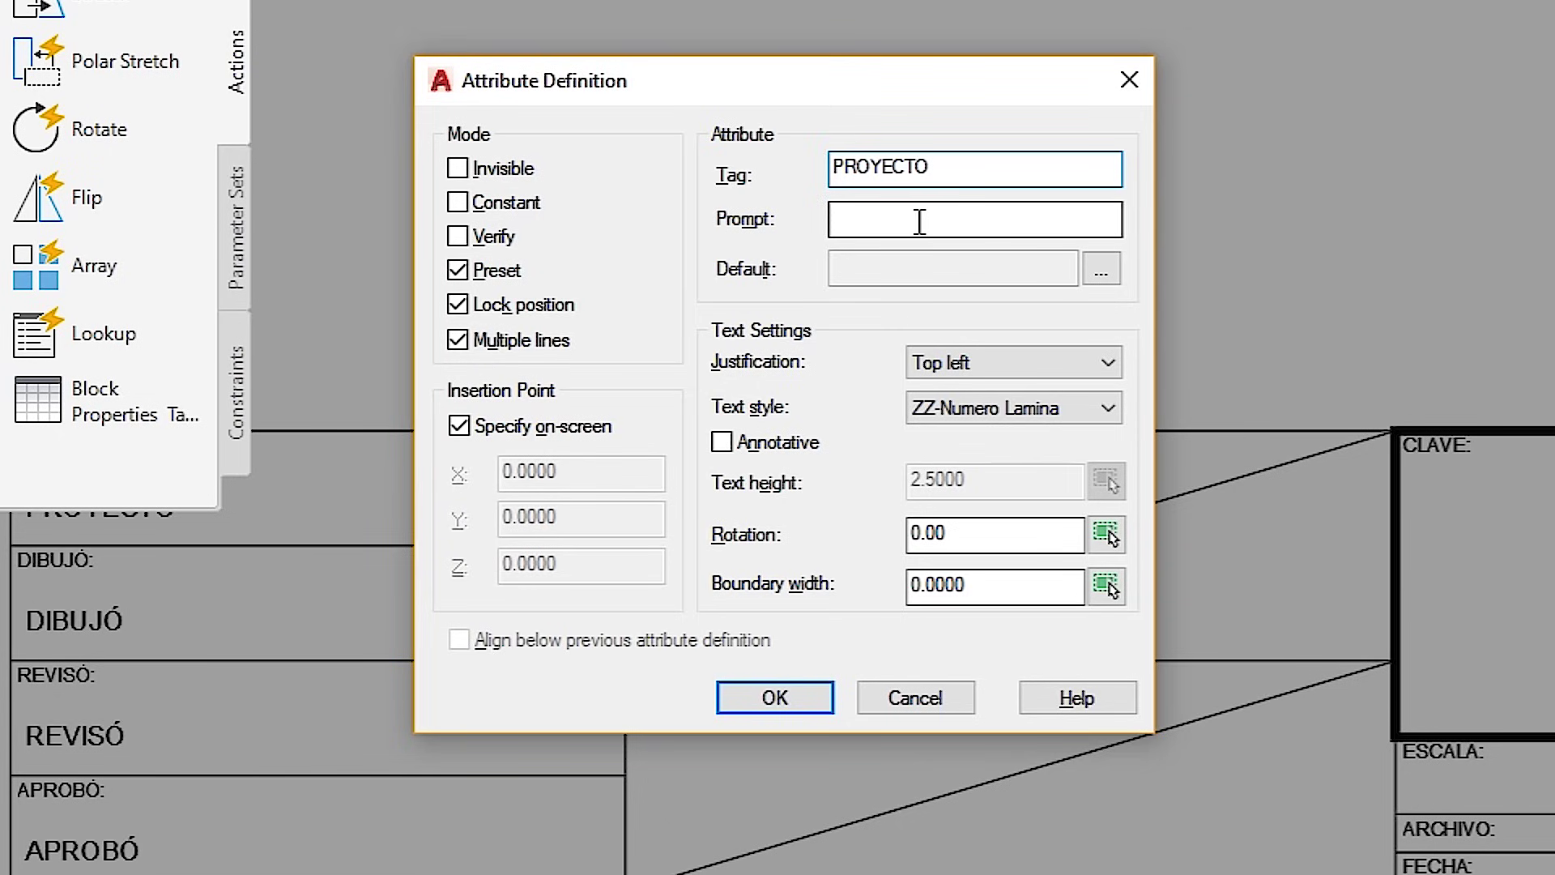
{"action": "type", "text": "PROYECTO"}
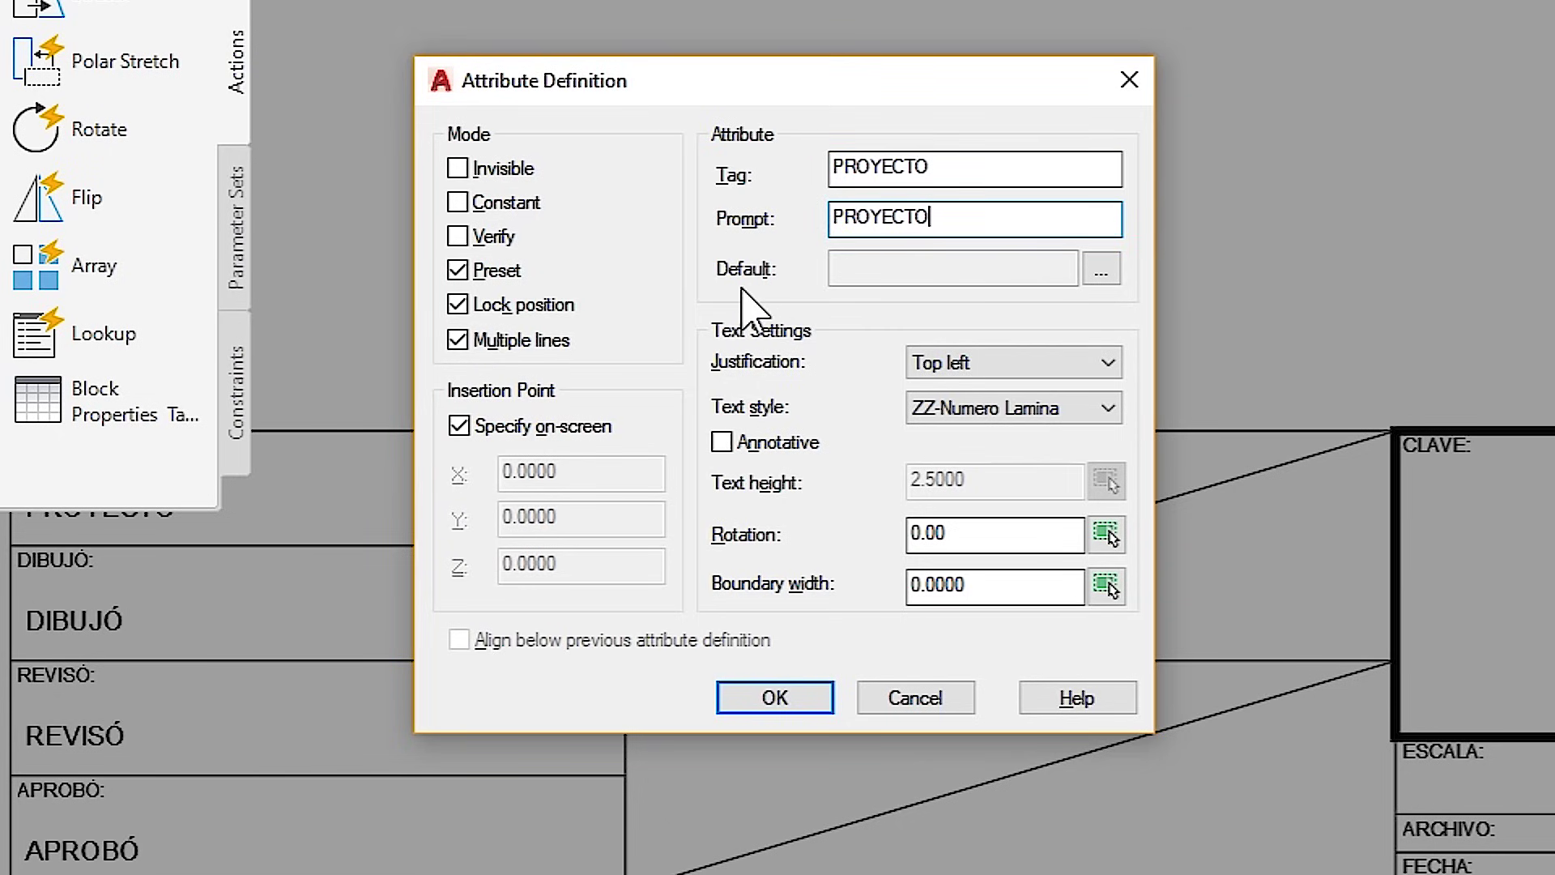
{"action": "key", "text": "Return"}
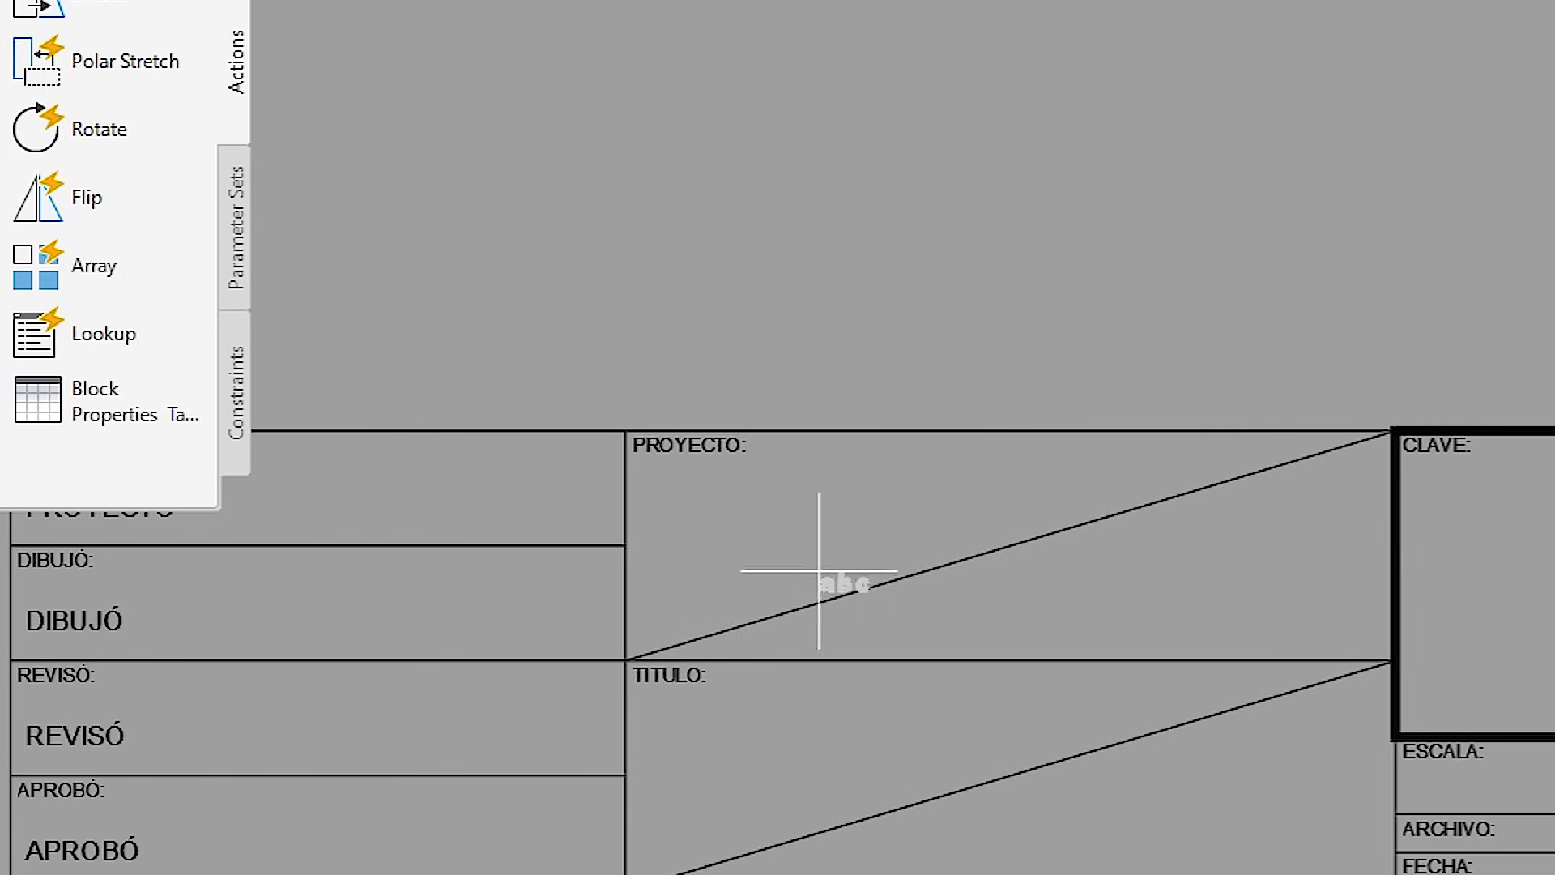
- Place the attribute at the diagonal's midpoint with default 'NOMBRE DEL PROYECTO' / '(INCLUIR NOMBRE COMPLETO)'
{"action": "left_click", "coordinate": [1011, 544]}
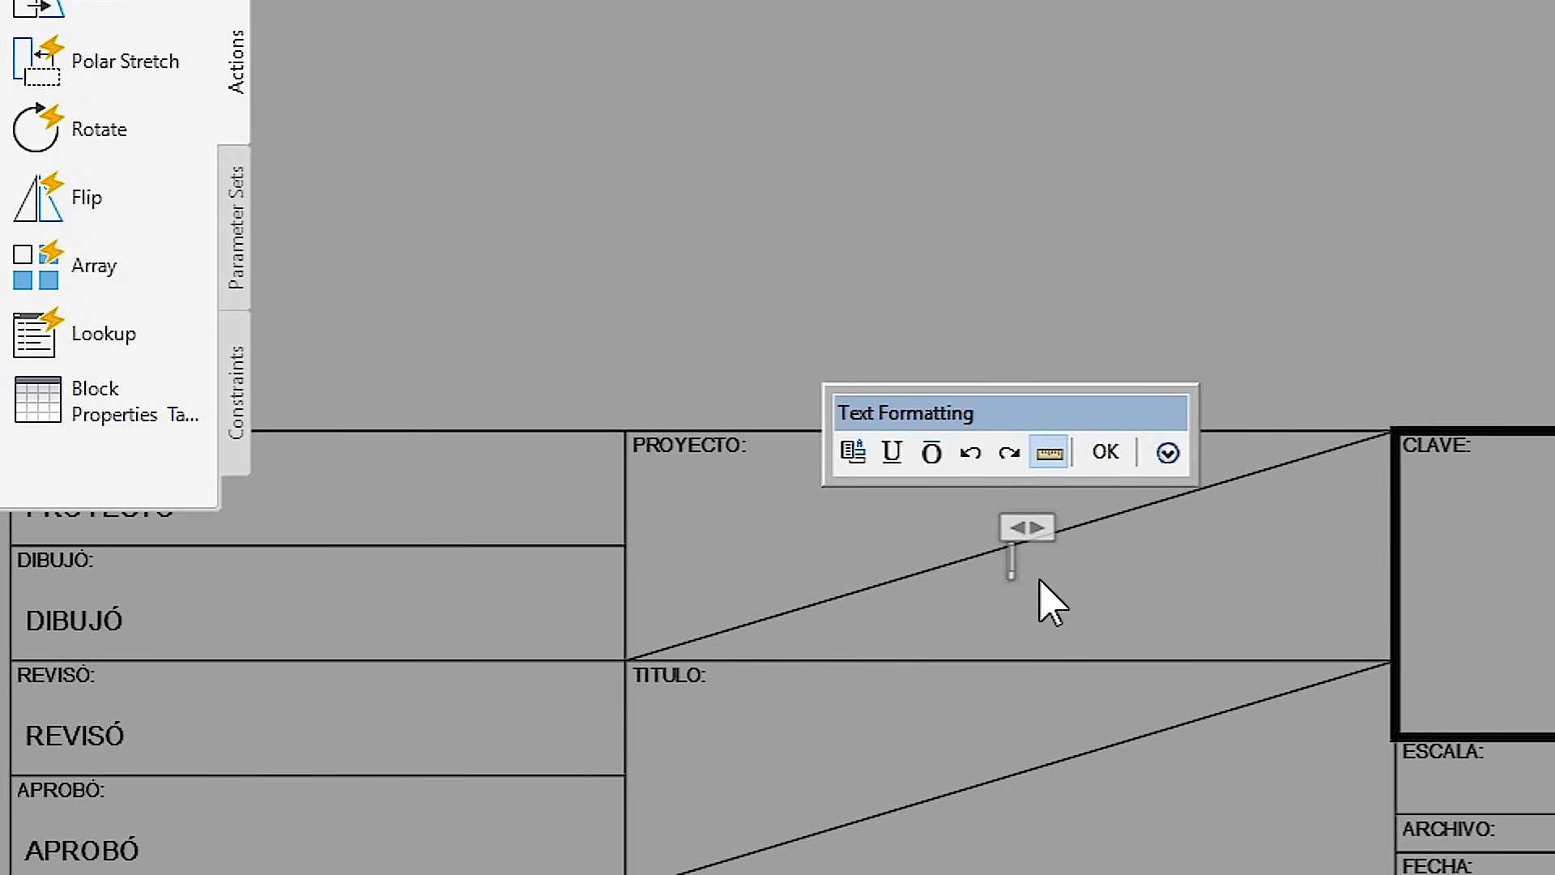
{"action": "type", "text": "NOMBRE DEL P"}
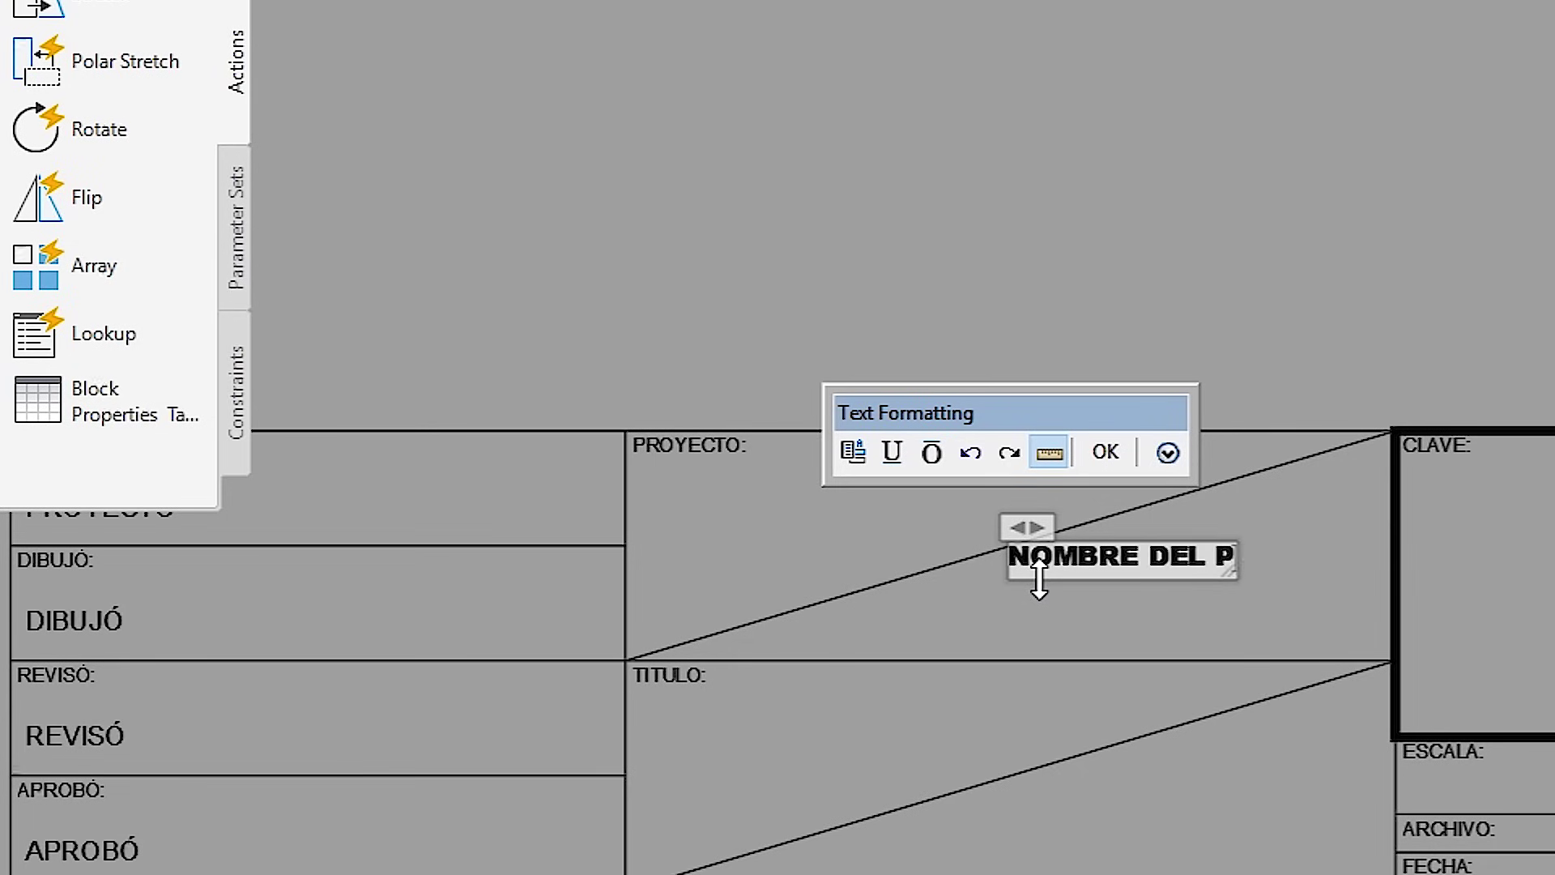
{"action": "type", "text": "ROYECTO"}
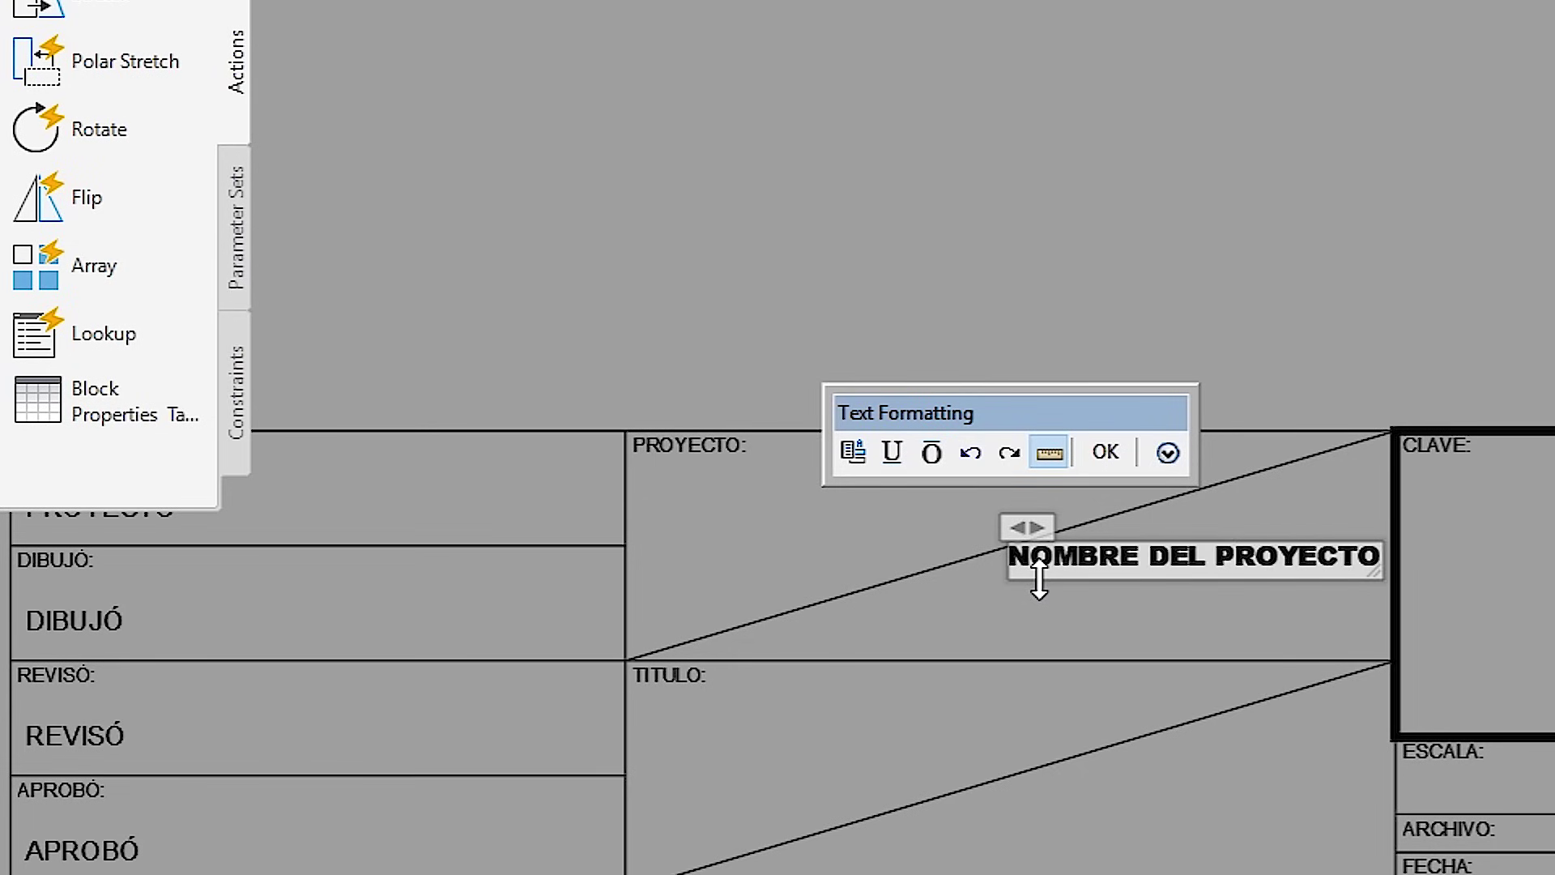
{"action": "key", "text": "Return"}
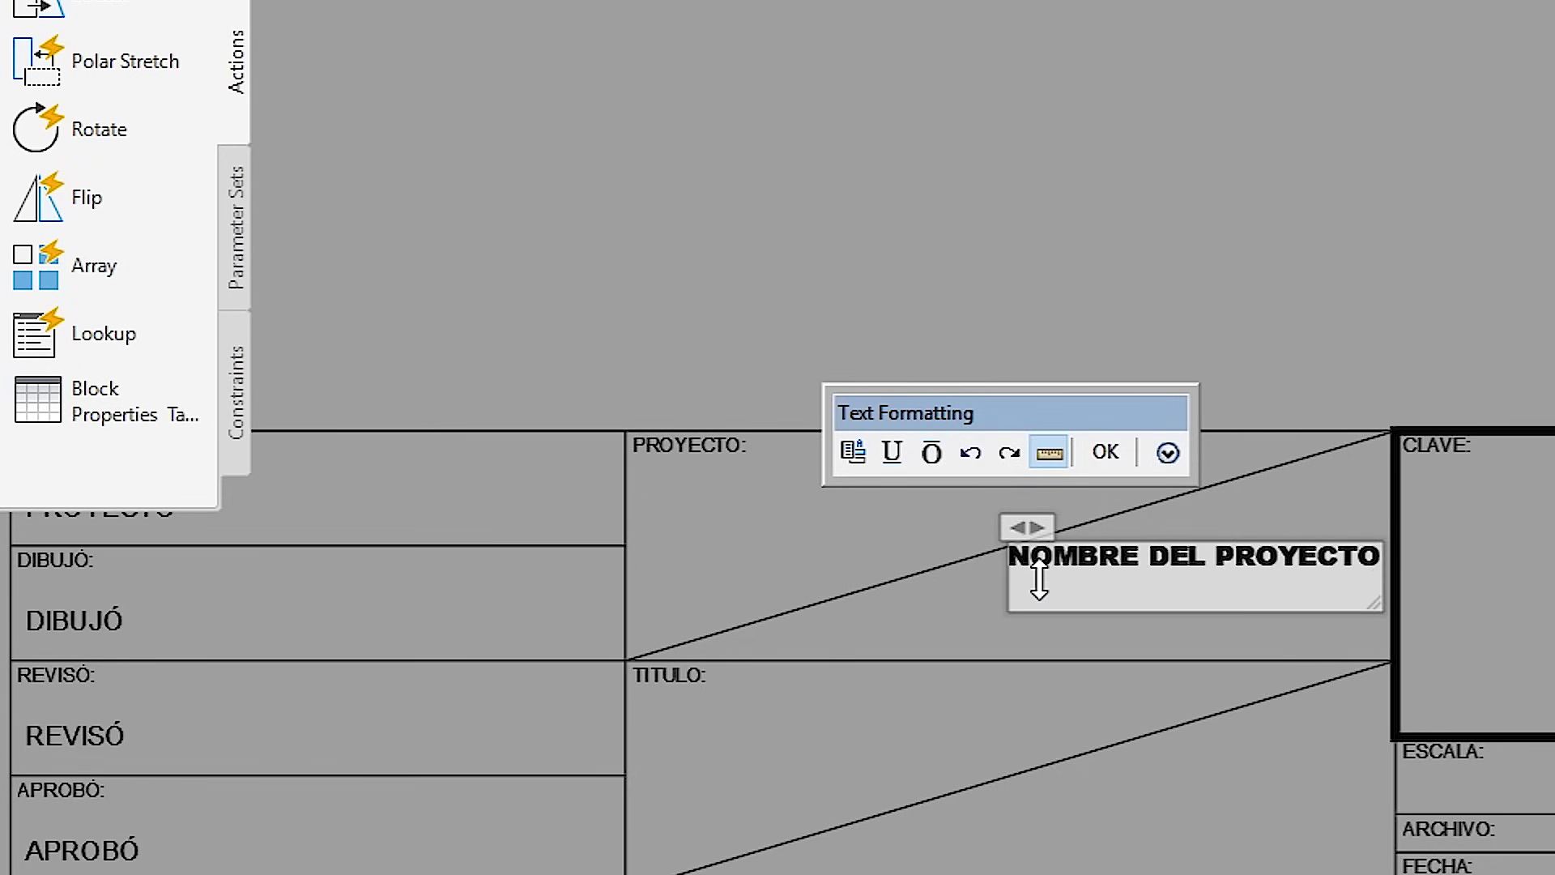
{"action": "type", "text": "(INCLUIR "}
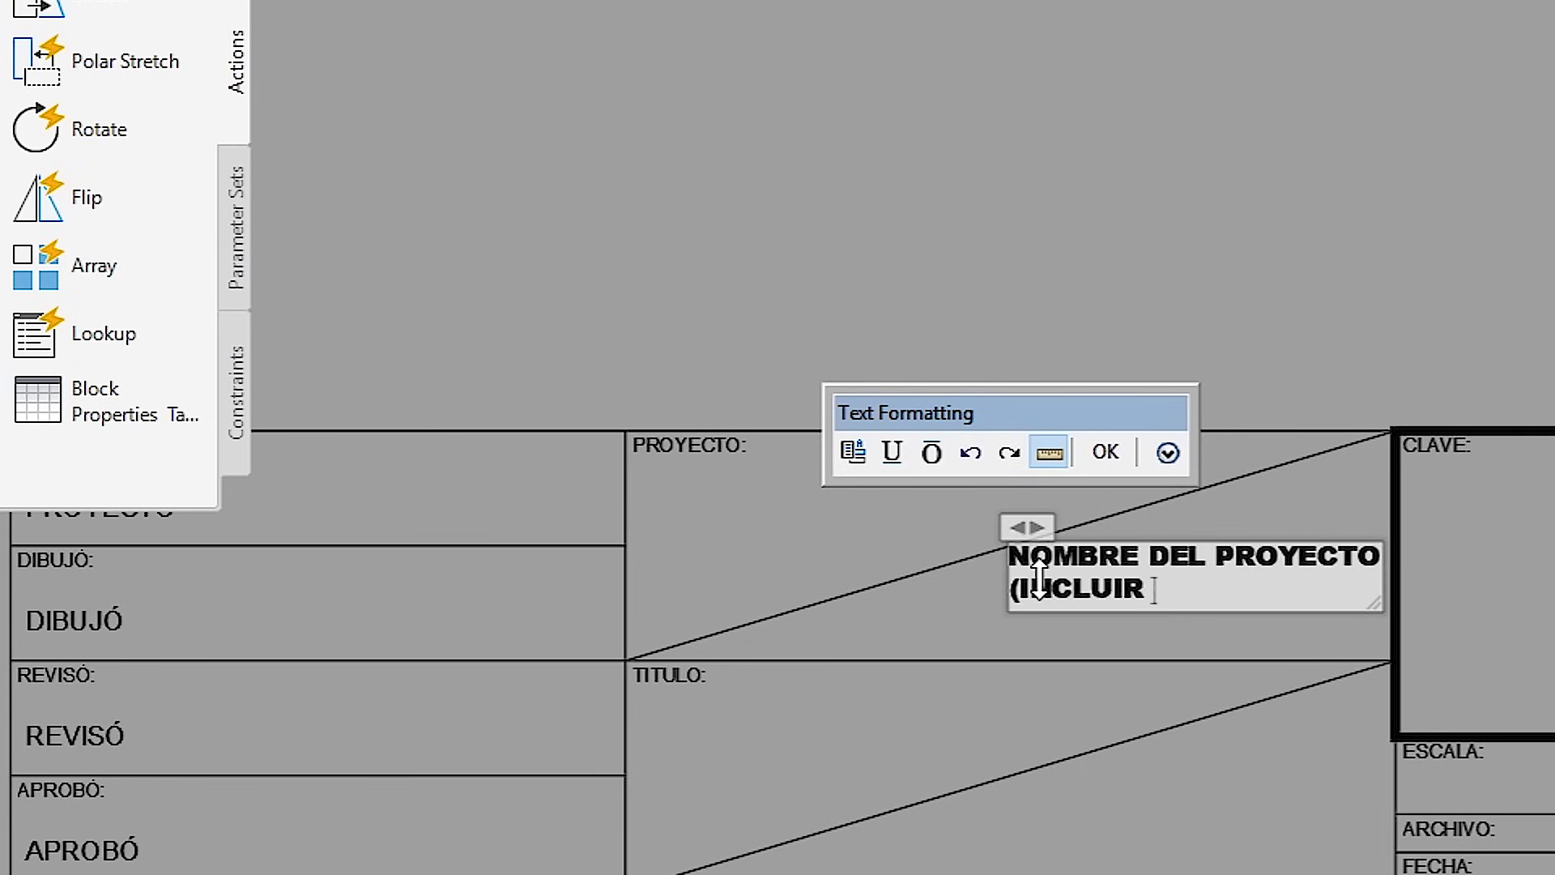
{"action": "type", "text": "NOMBRE COMPLE"}
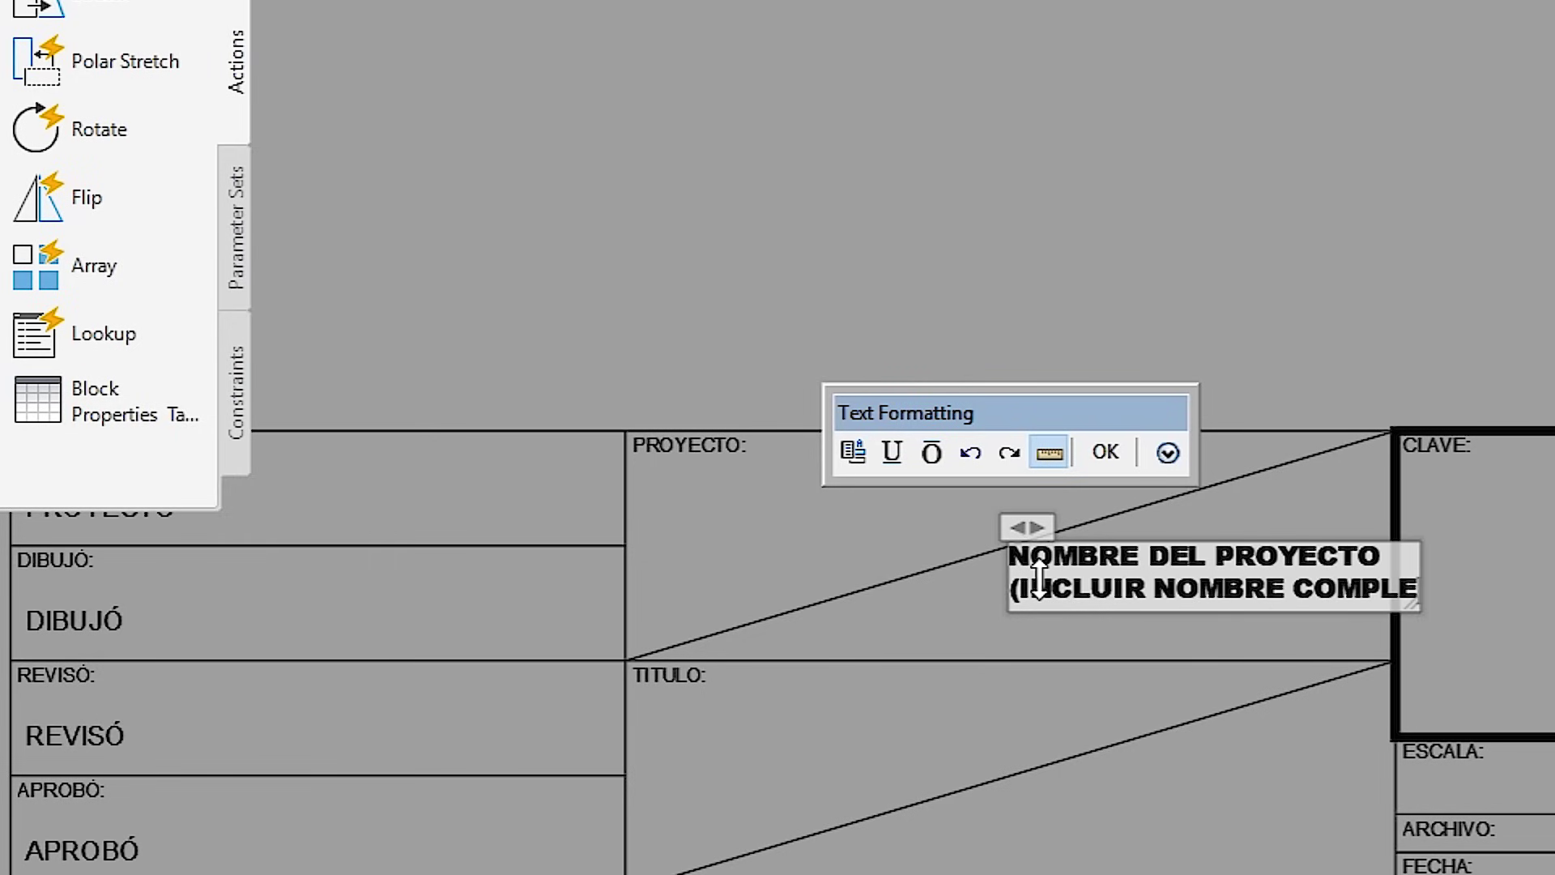
{"action": "type", "text": "TO)"}
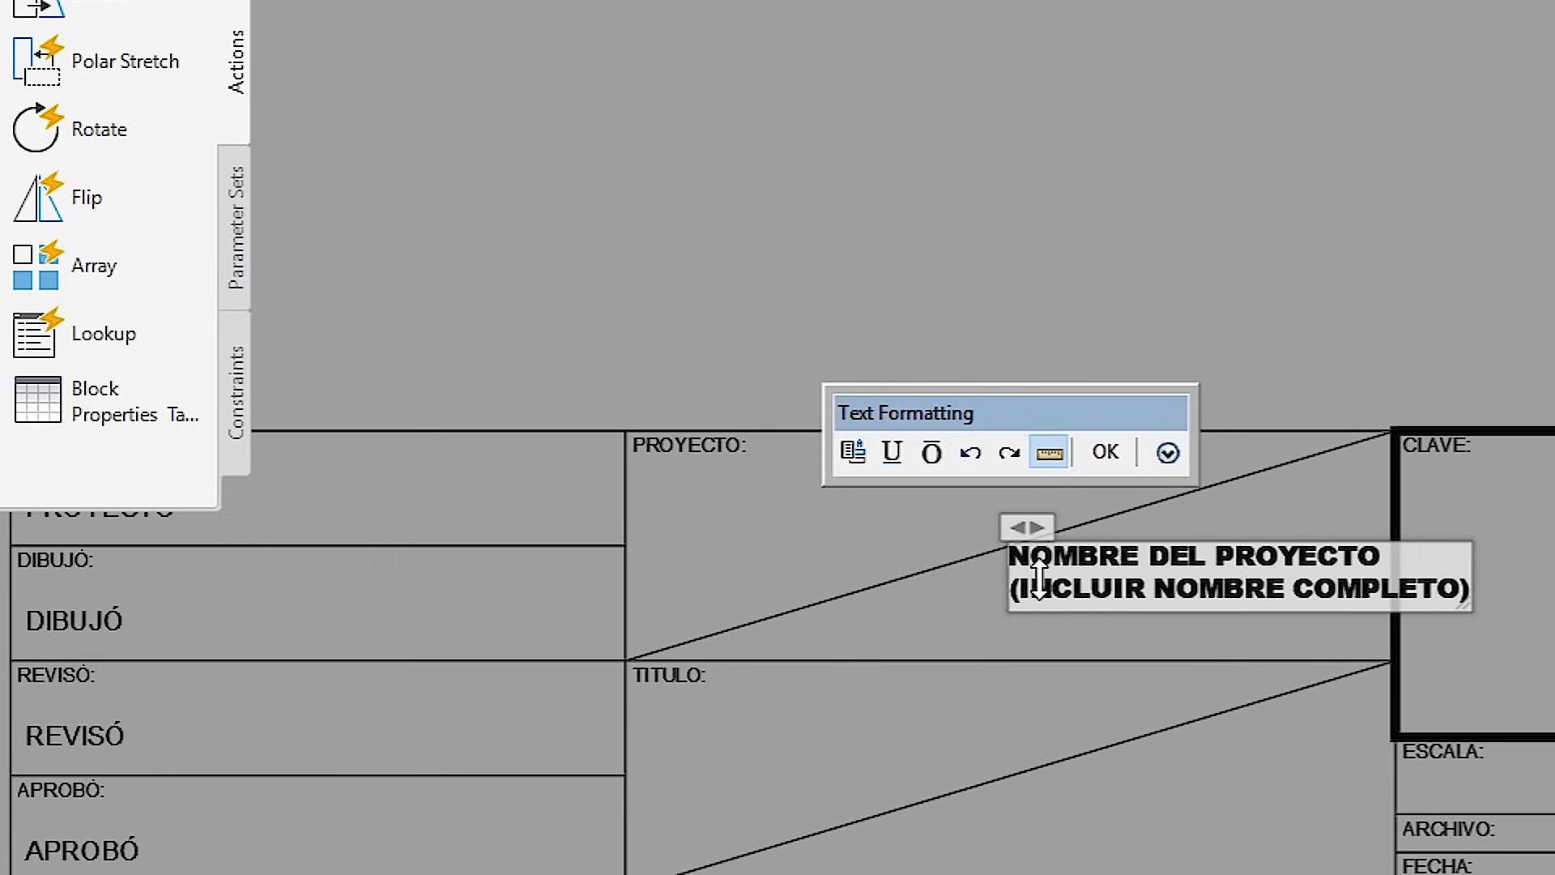
{"action": "left_click", "coordinate": [1105, 451]}
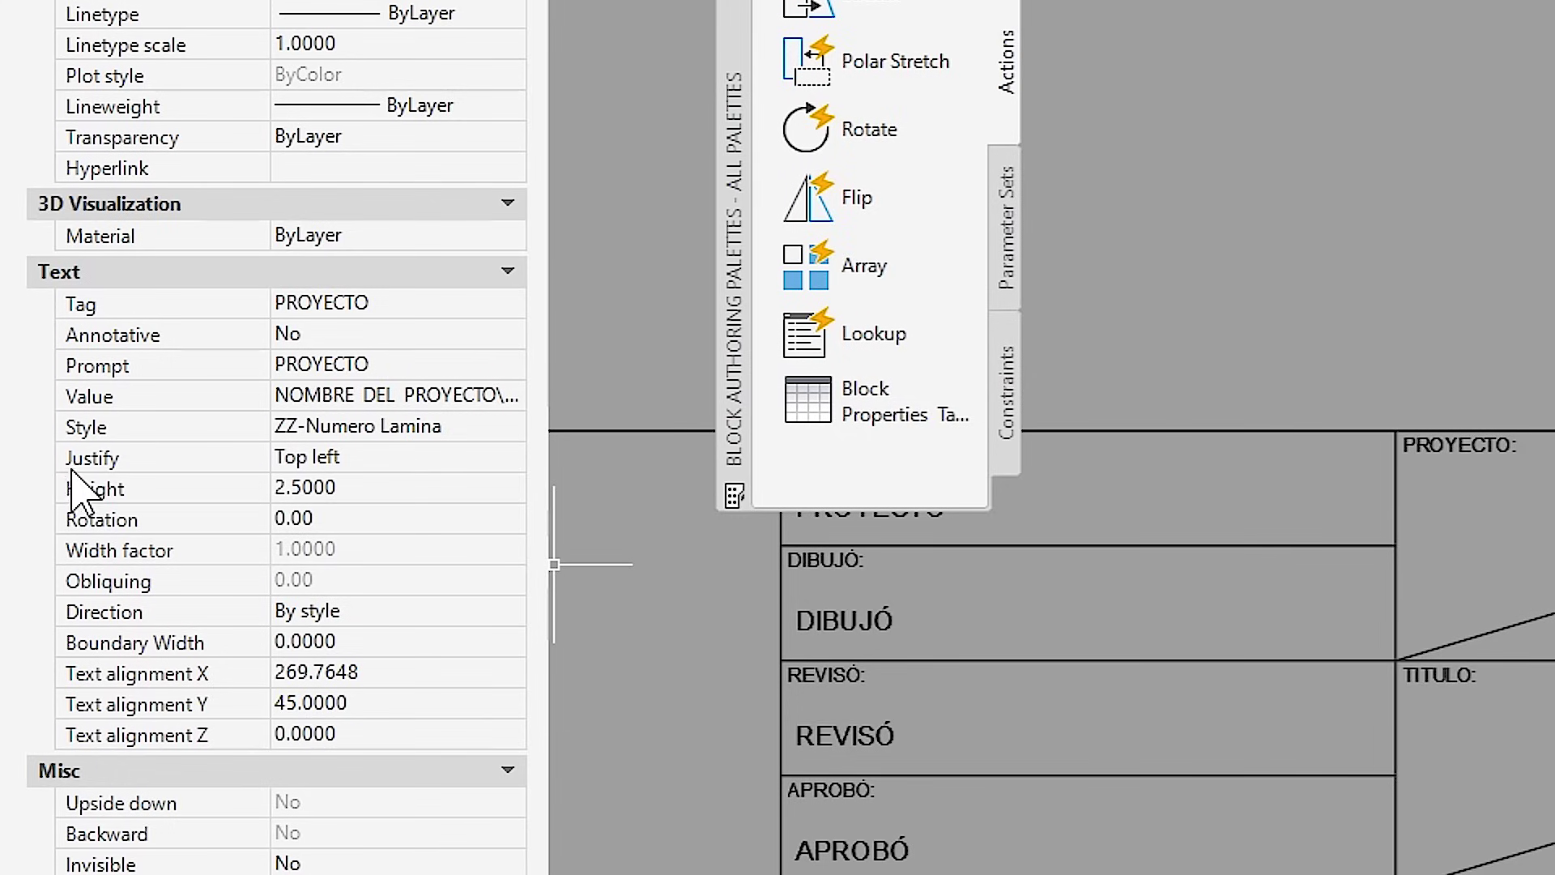
{"action": "left_click", "coordinate": [512, 458]}
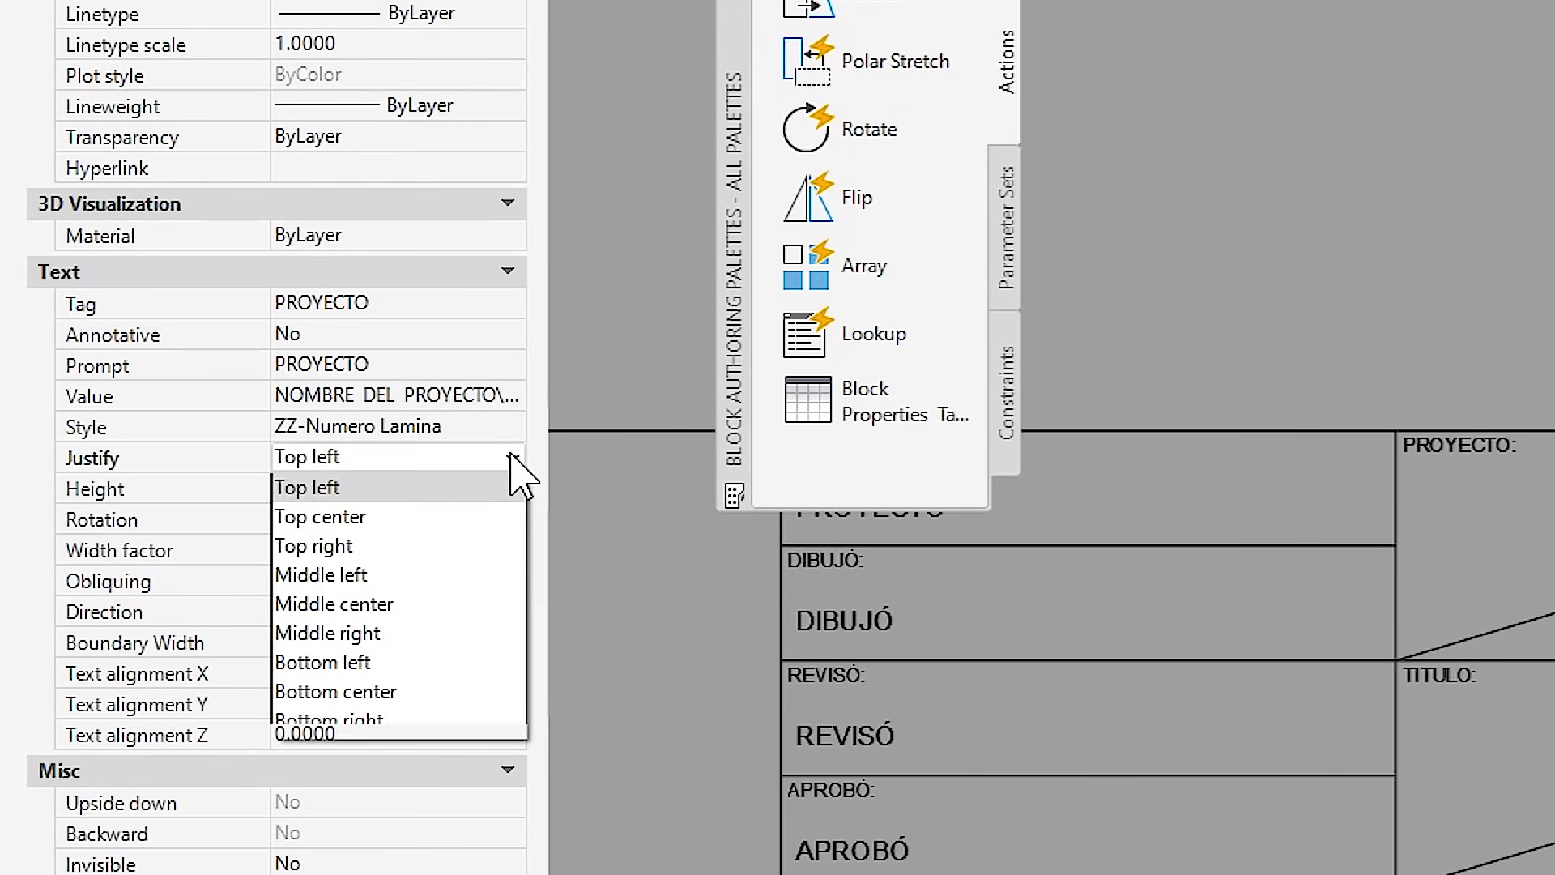
- Set the PROYECTO attribute to Middle center, height 6, and close the Block Editor
{"action": "left_click", "coordinate": [332, 606]}
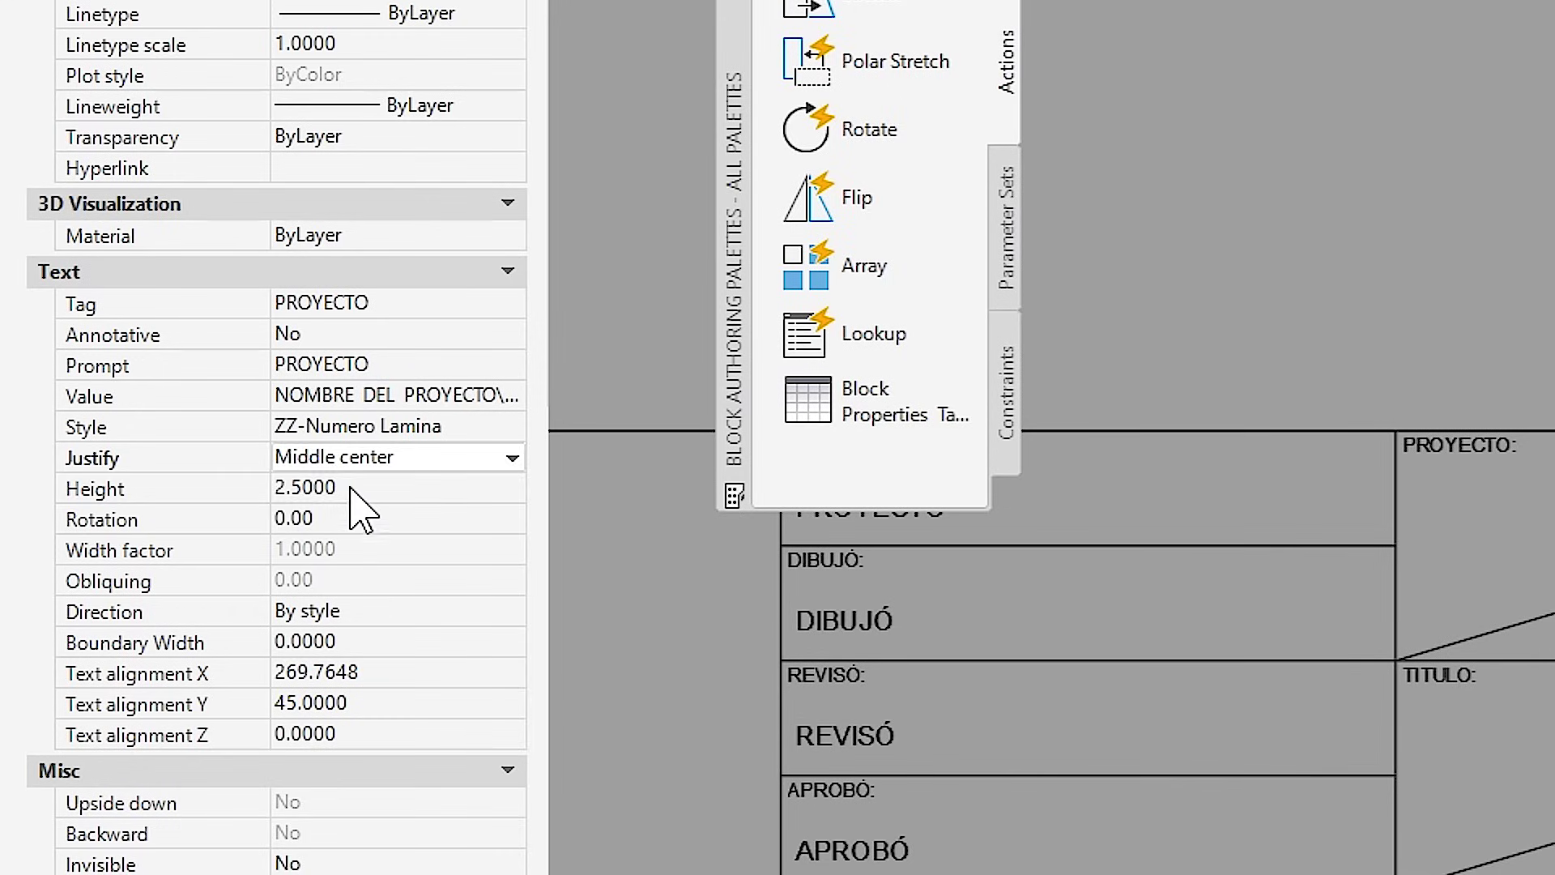
{"action": "left_click", "coordinate": [179, 481]}
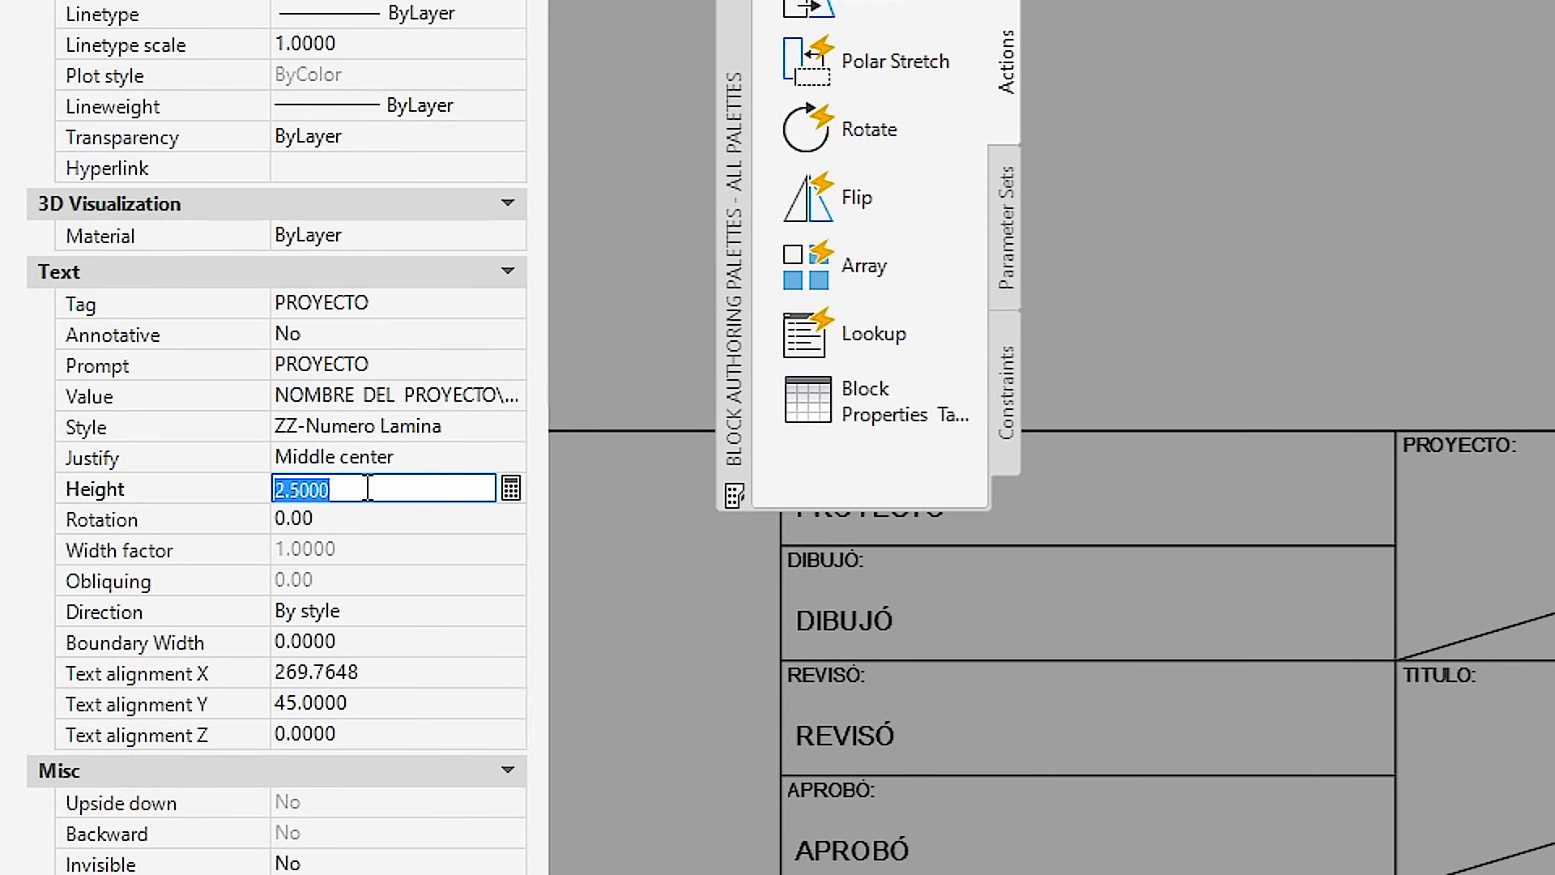
{"action": "type", "text": "6"}
{"action": "key", "text": "Tab"}
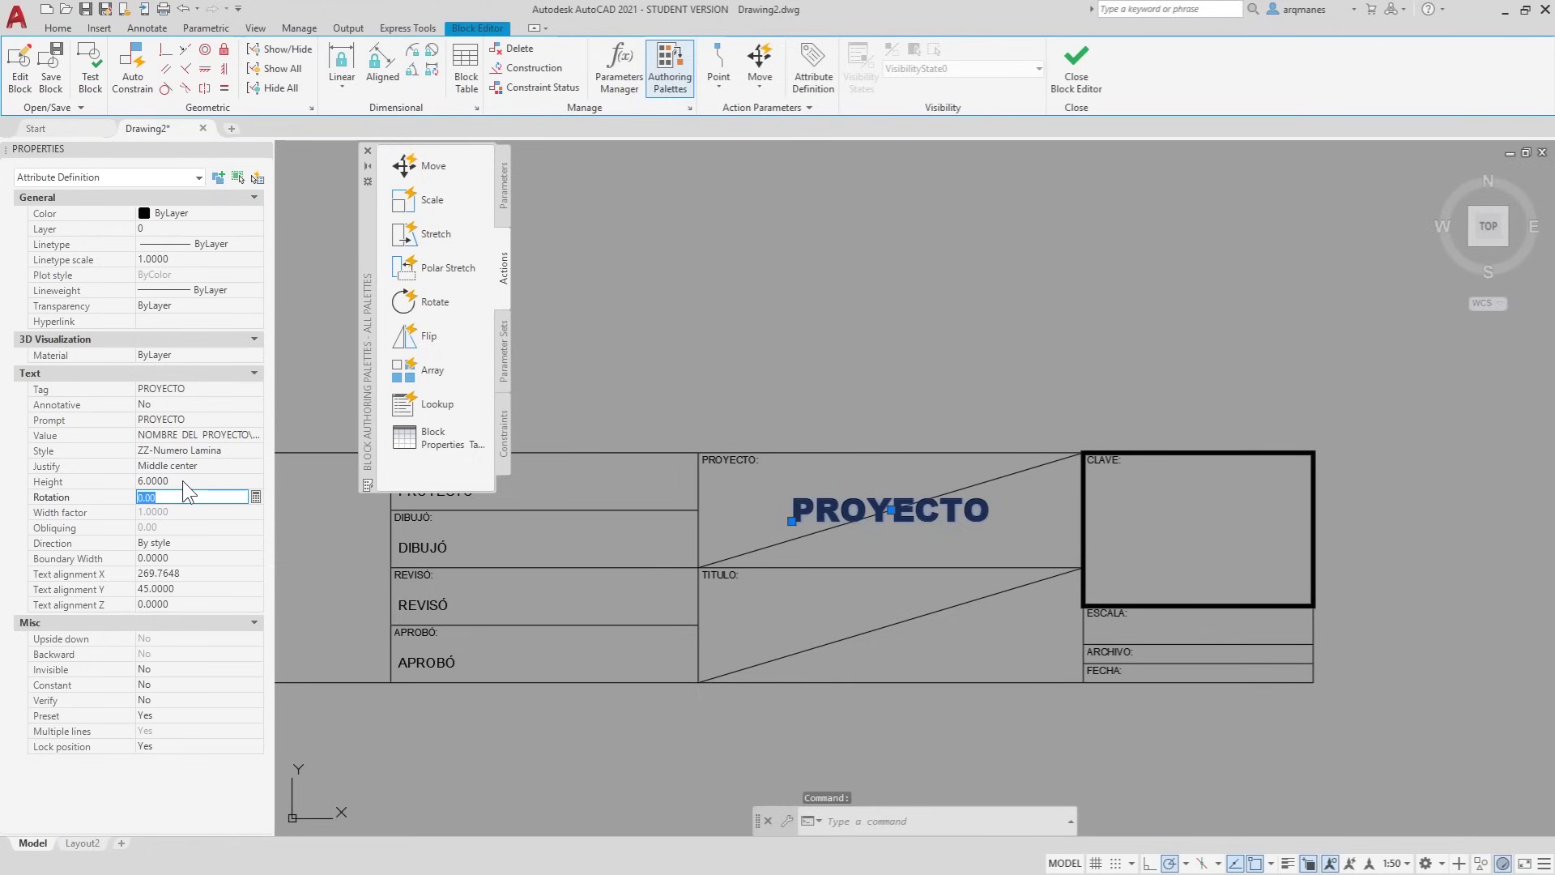
{"action": "left_click", "coordinate": [1069, 81]}
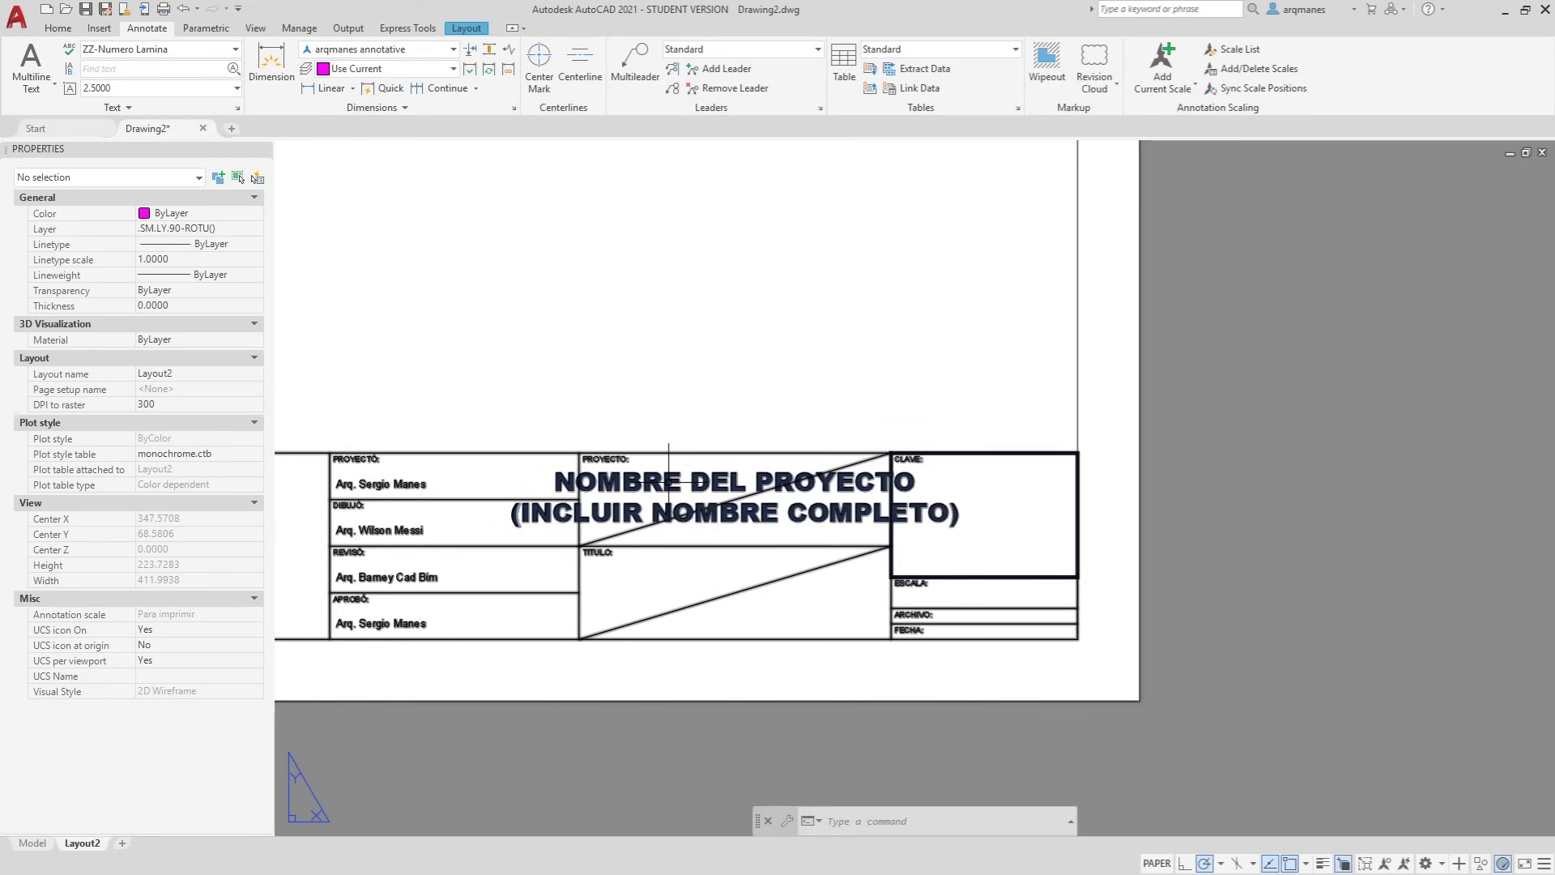
- Lower the PROYECTO attribute's text height and save the block
{"action": "double_click", "coordinate": [670, 482]}
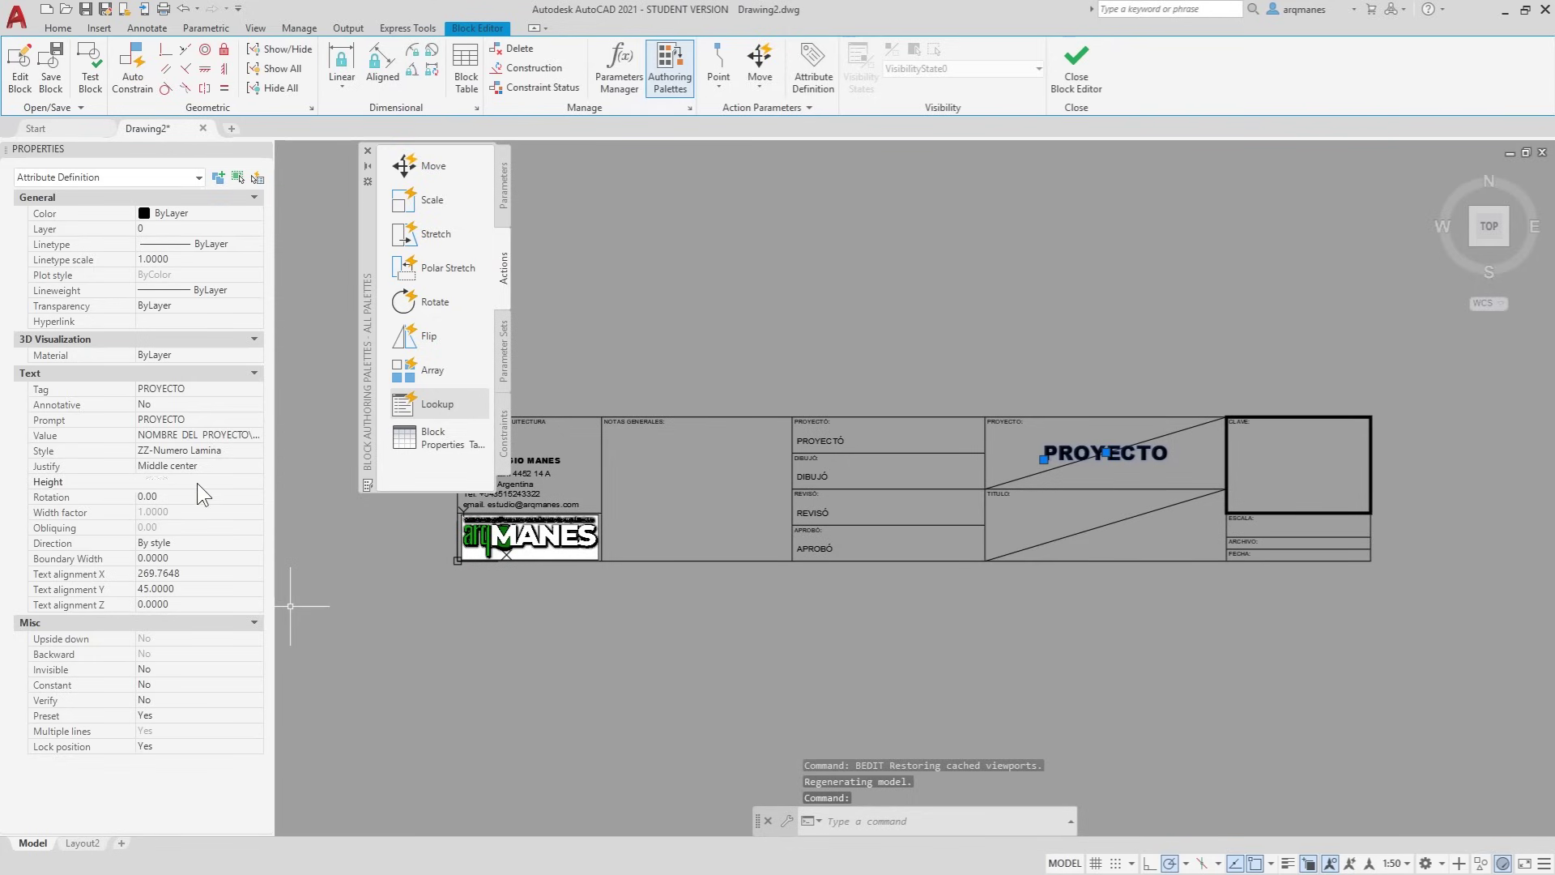
{"action": "left_click", "coordinate": [198, 483]}
{"action": "left_click", "coordinate": [1076, 69]}
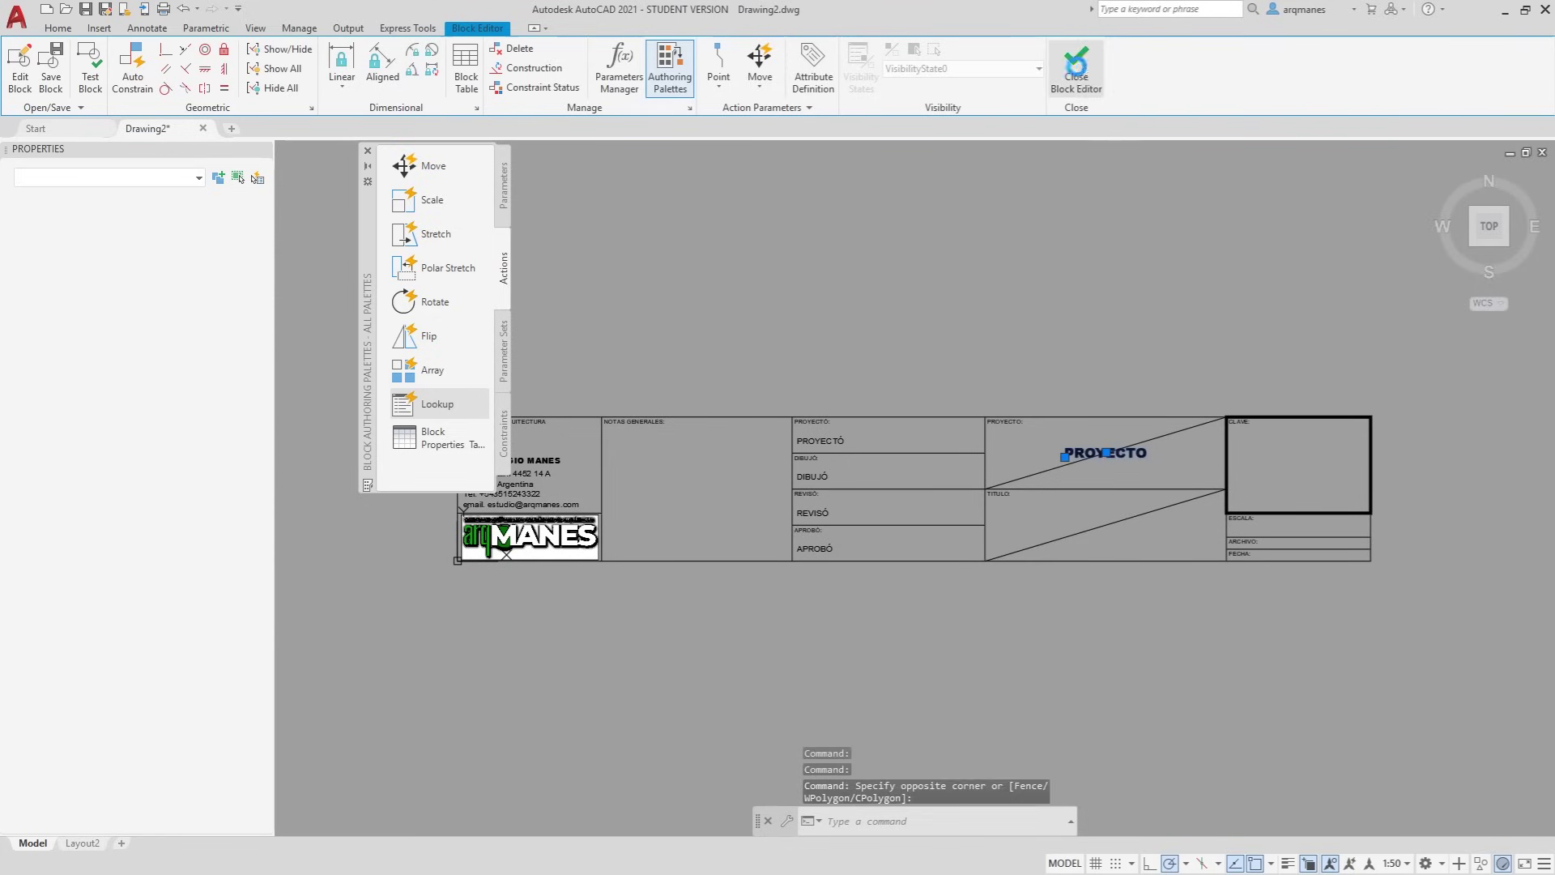
{"action": "left_click", "coordinate": [742, 405]}
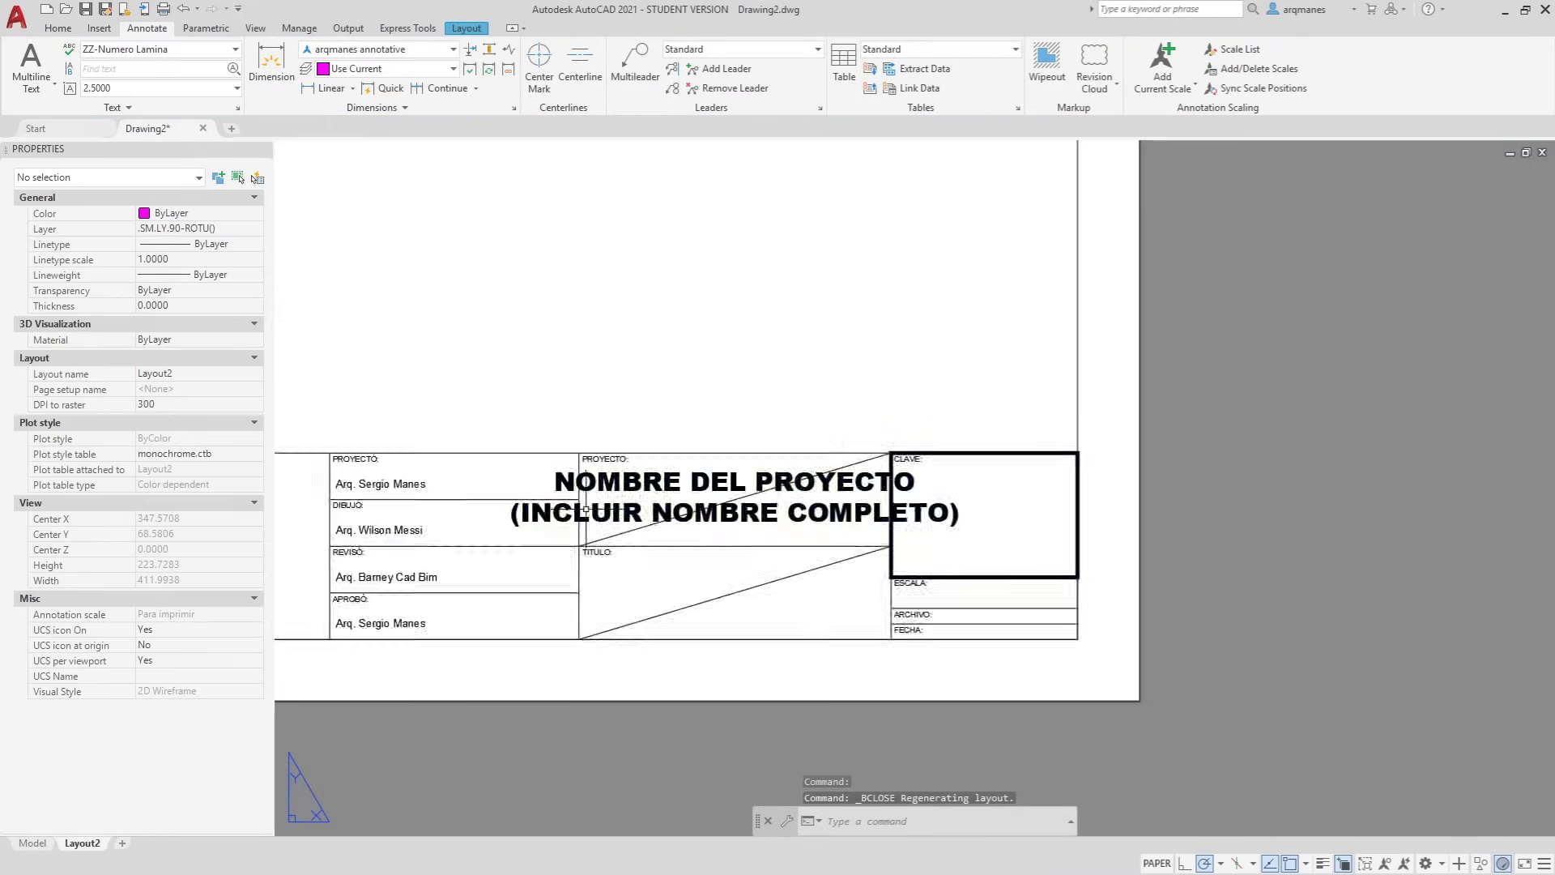
{"action": "type", "text": "ATTSYNC"}
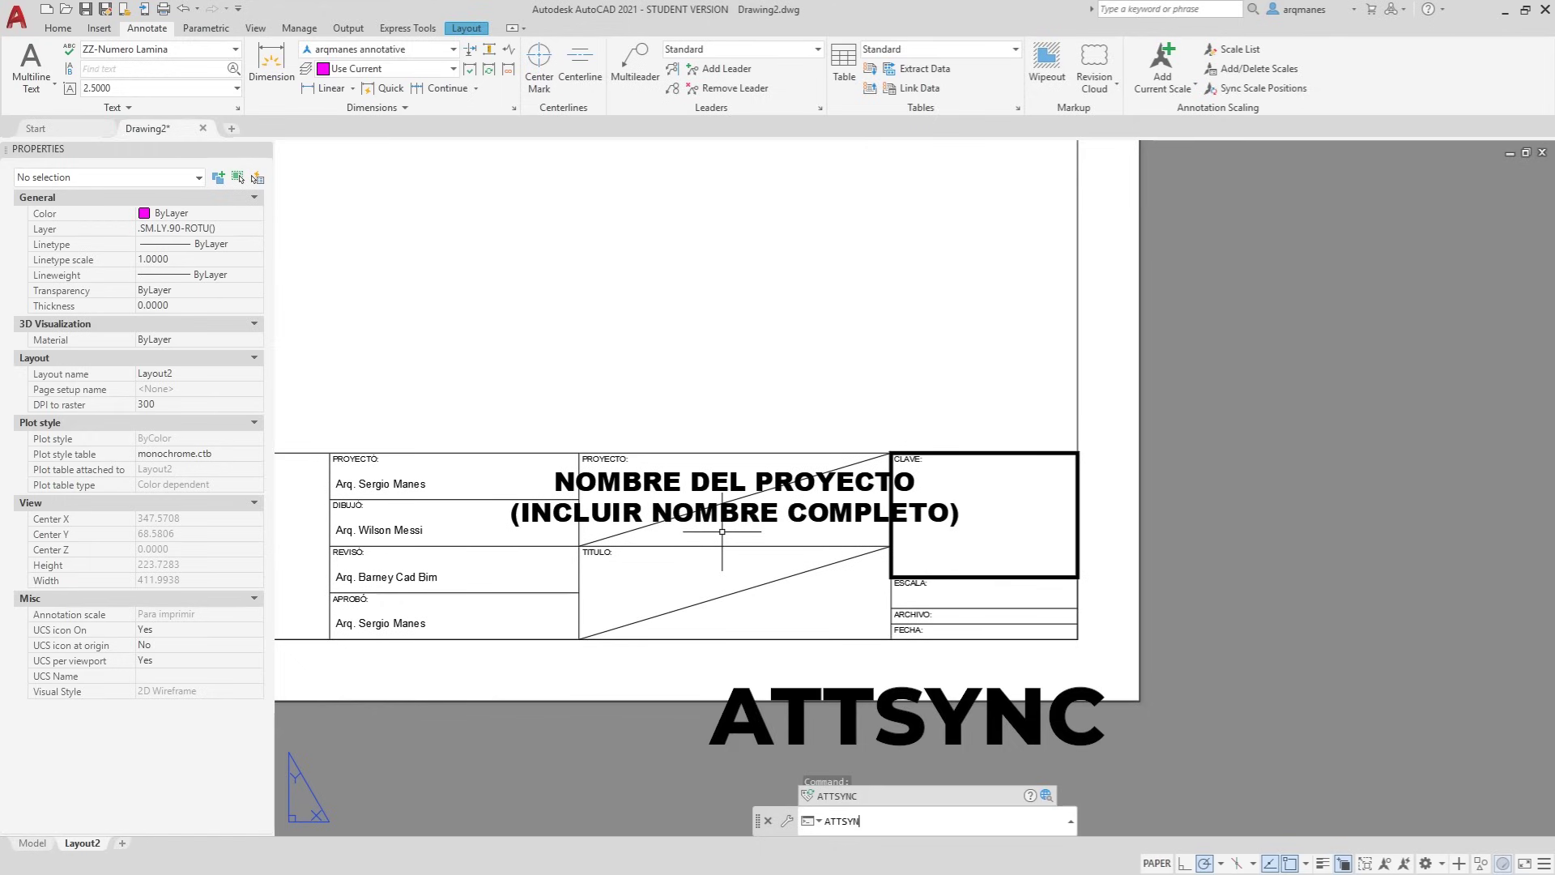
{"action": "key", "text": "Return"}
{"action": "key", "text": "Return"}
{"action": "left_click", "coordinate": [722, 547]}
{"action": "key", "text": "Return"}
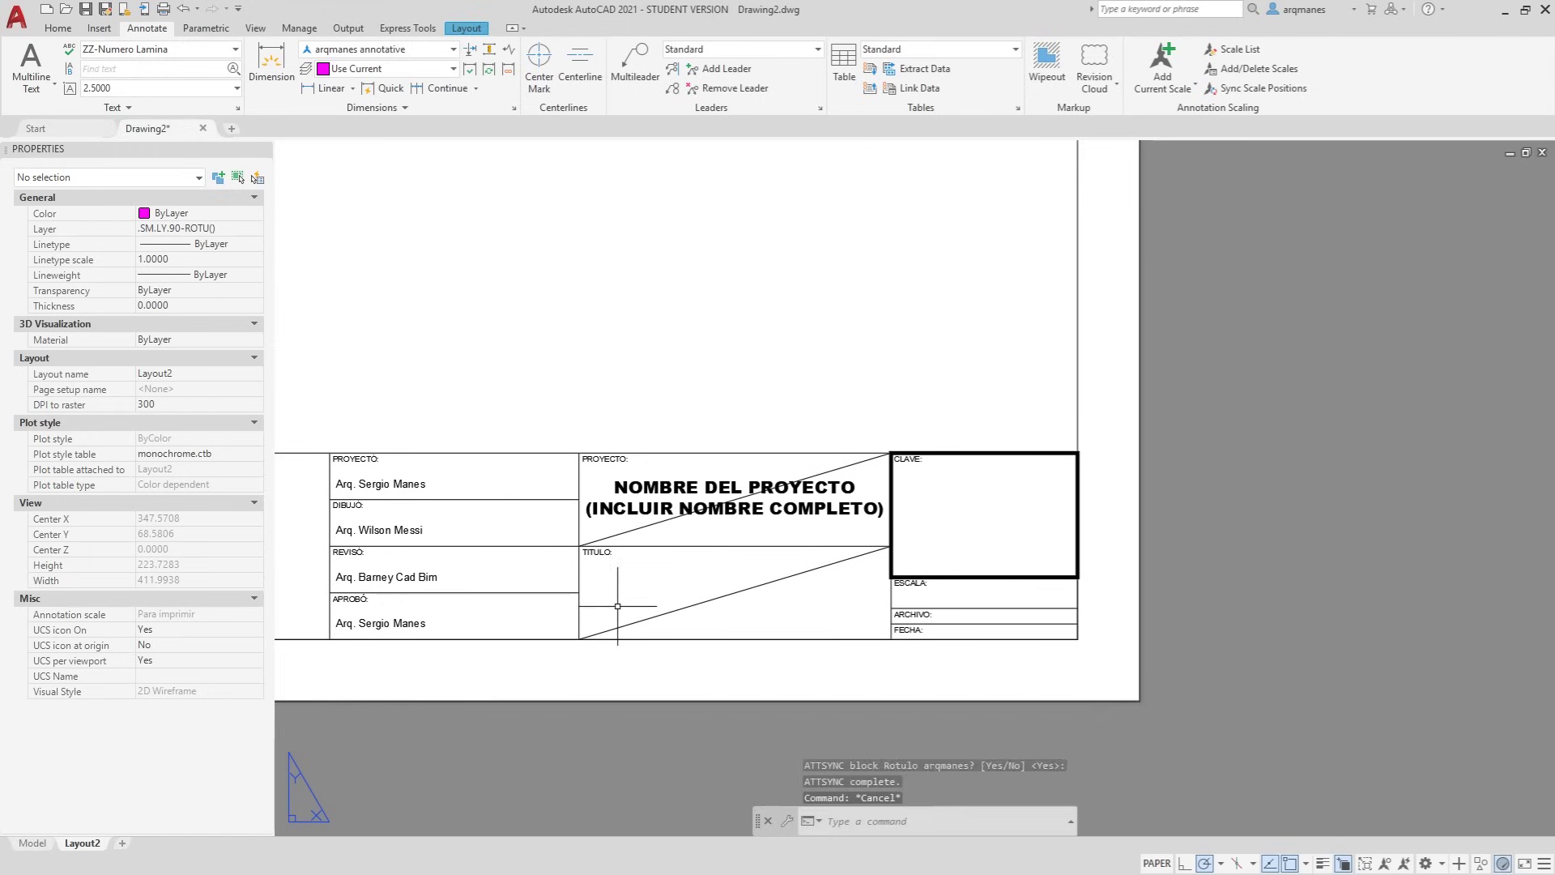
{"action": "key", "text": "Escape"}
{"action": "key", "text": "Escape"}
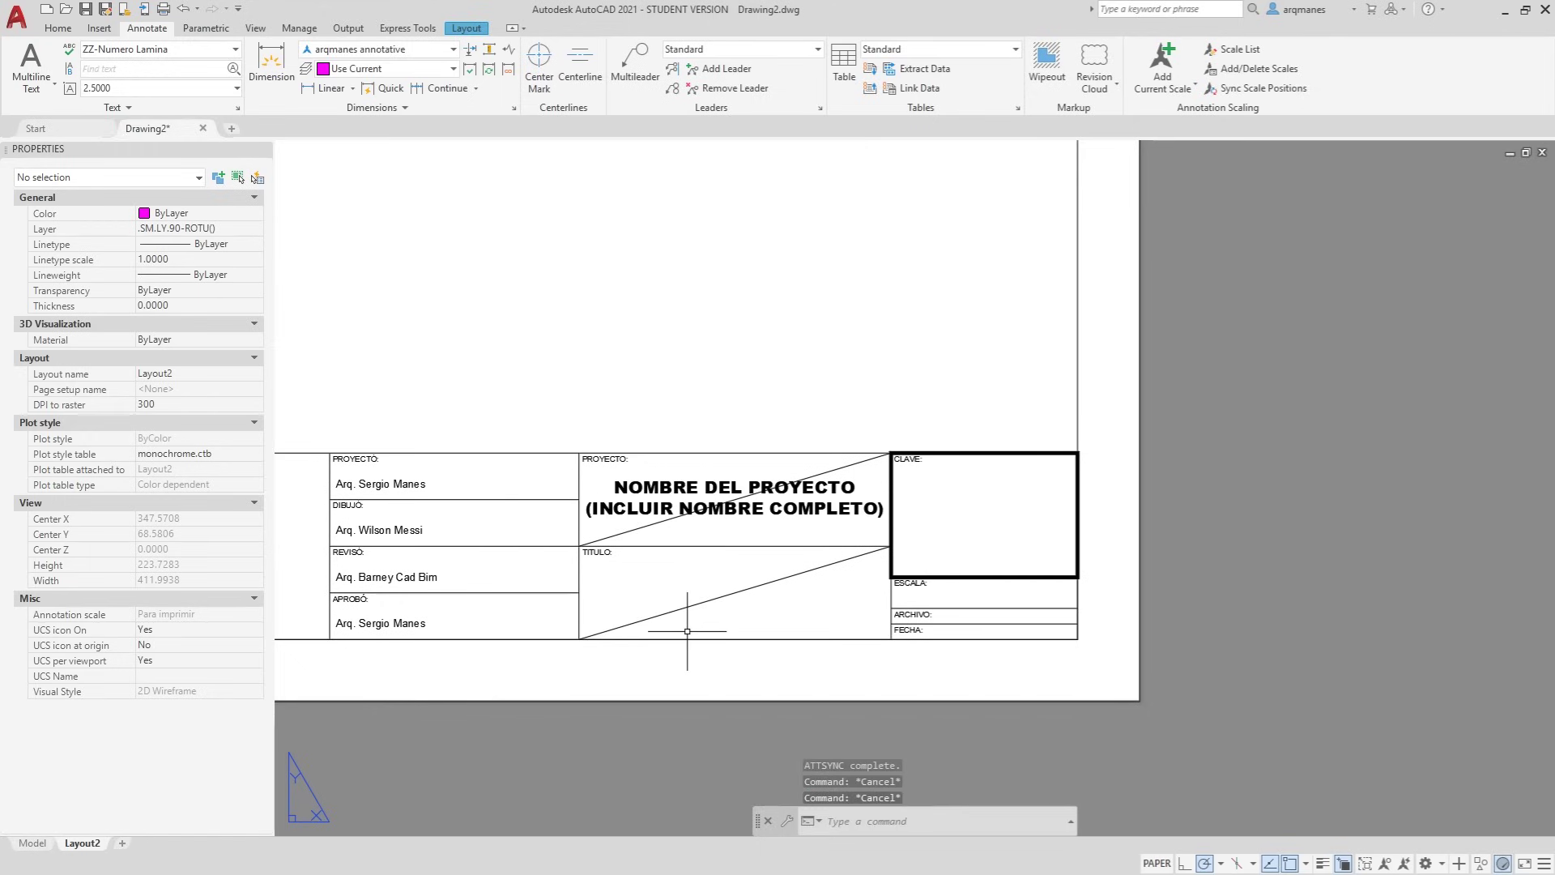
{"action": "double_click", "coordinate": [705, 495]}
{"action": "type", "text": "CASA FAMILIA BOMPLAND"}
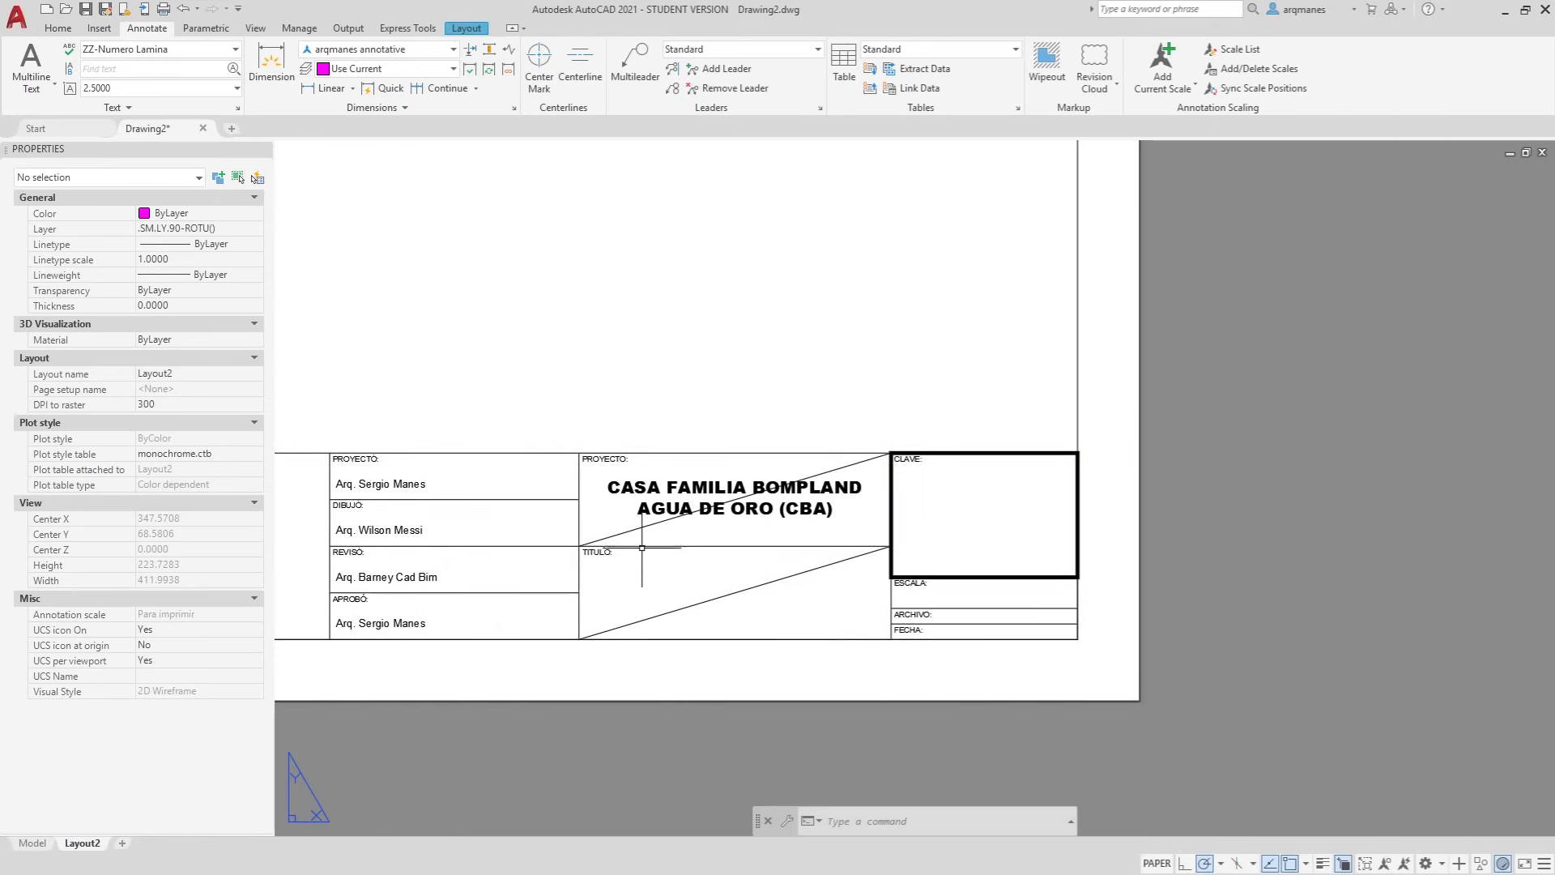
- Open the title block in the Block Editor from its right-click menu
{"action": "left_click", "coordinate": [642, 547]}
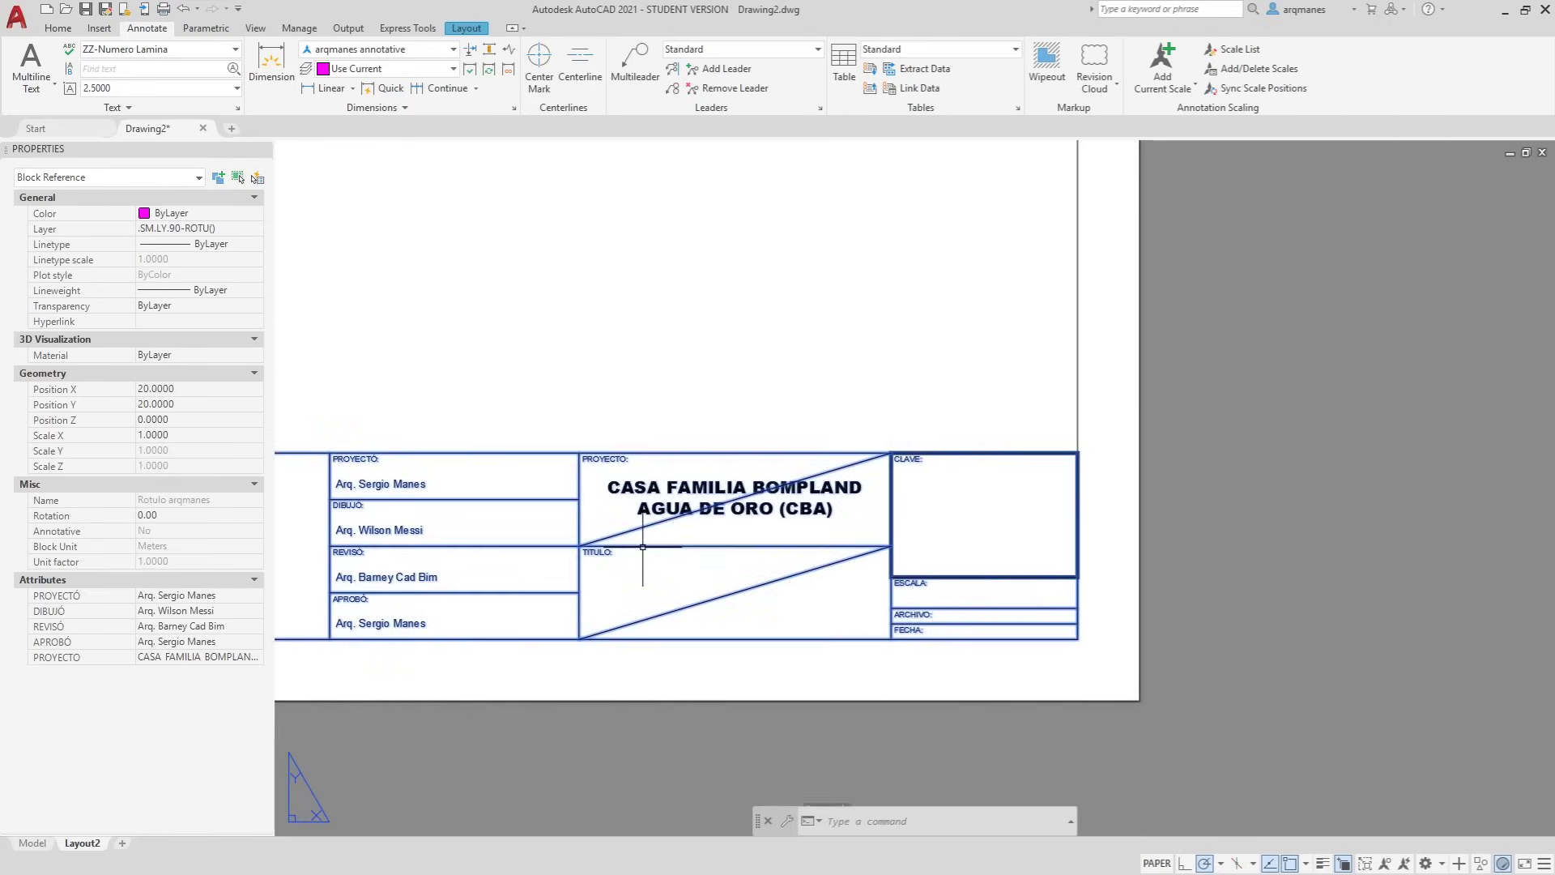
{"action": "right_click", "coordinate": [643, 548]}
{"action": "left_click", "coordinate": [702, 129]}
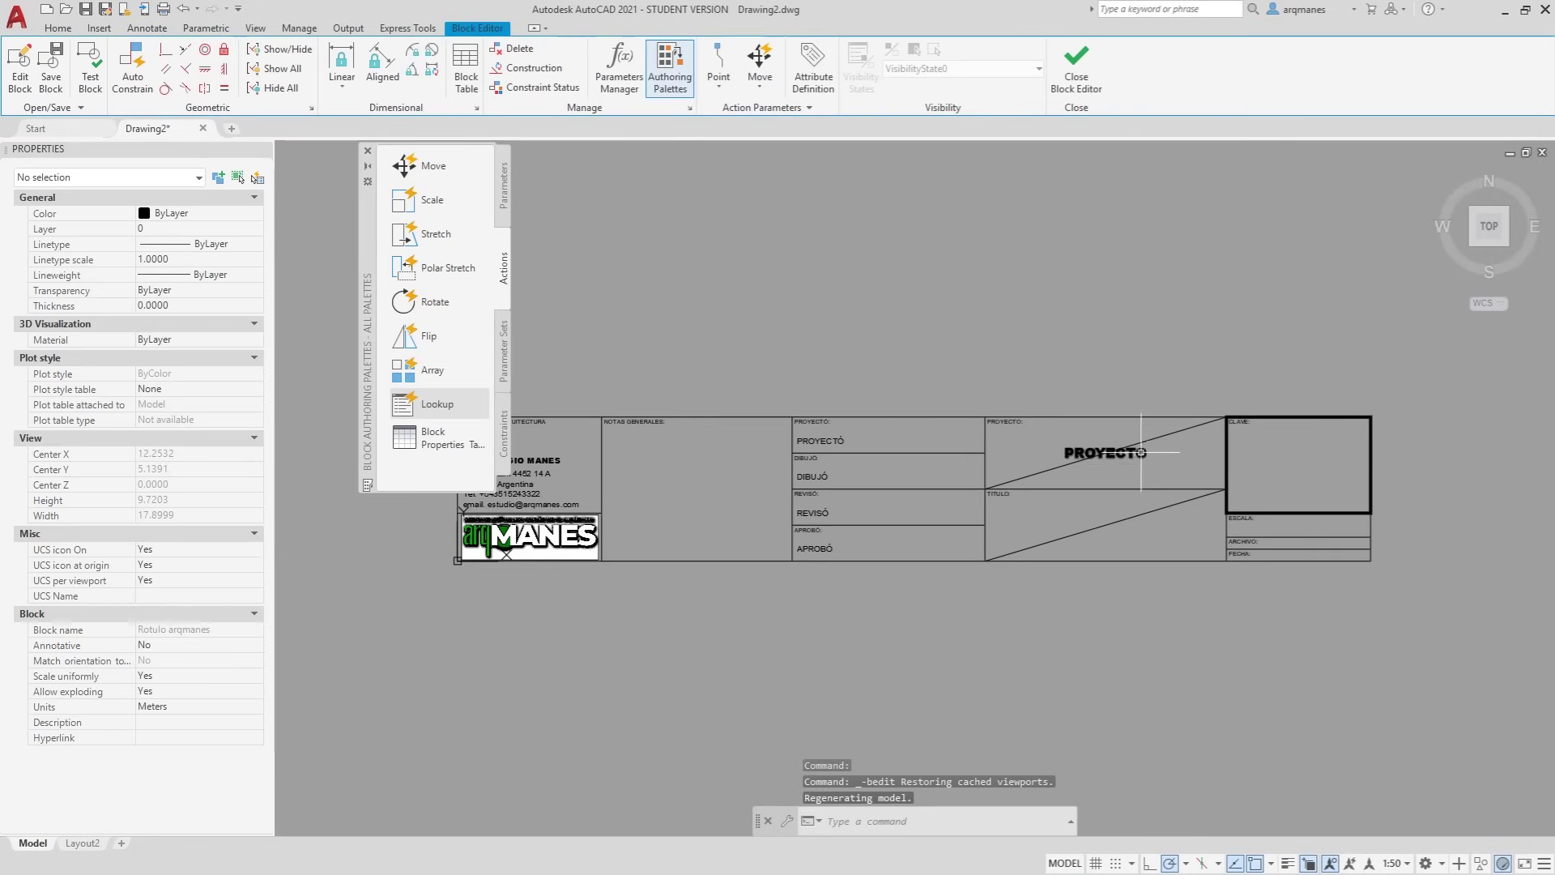
{"action": "scroll", "coordinate": [1147, 453], "scroll_direction": "up", "scroll_amount": 2}
- Copy the PROYECTO attribute into the TITULO cell
{"action": "type", "text": "cp"}
{"action": "key", "text": "Return"}
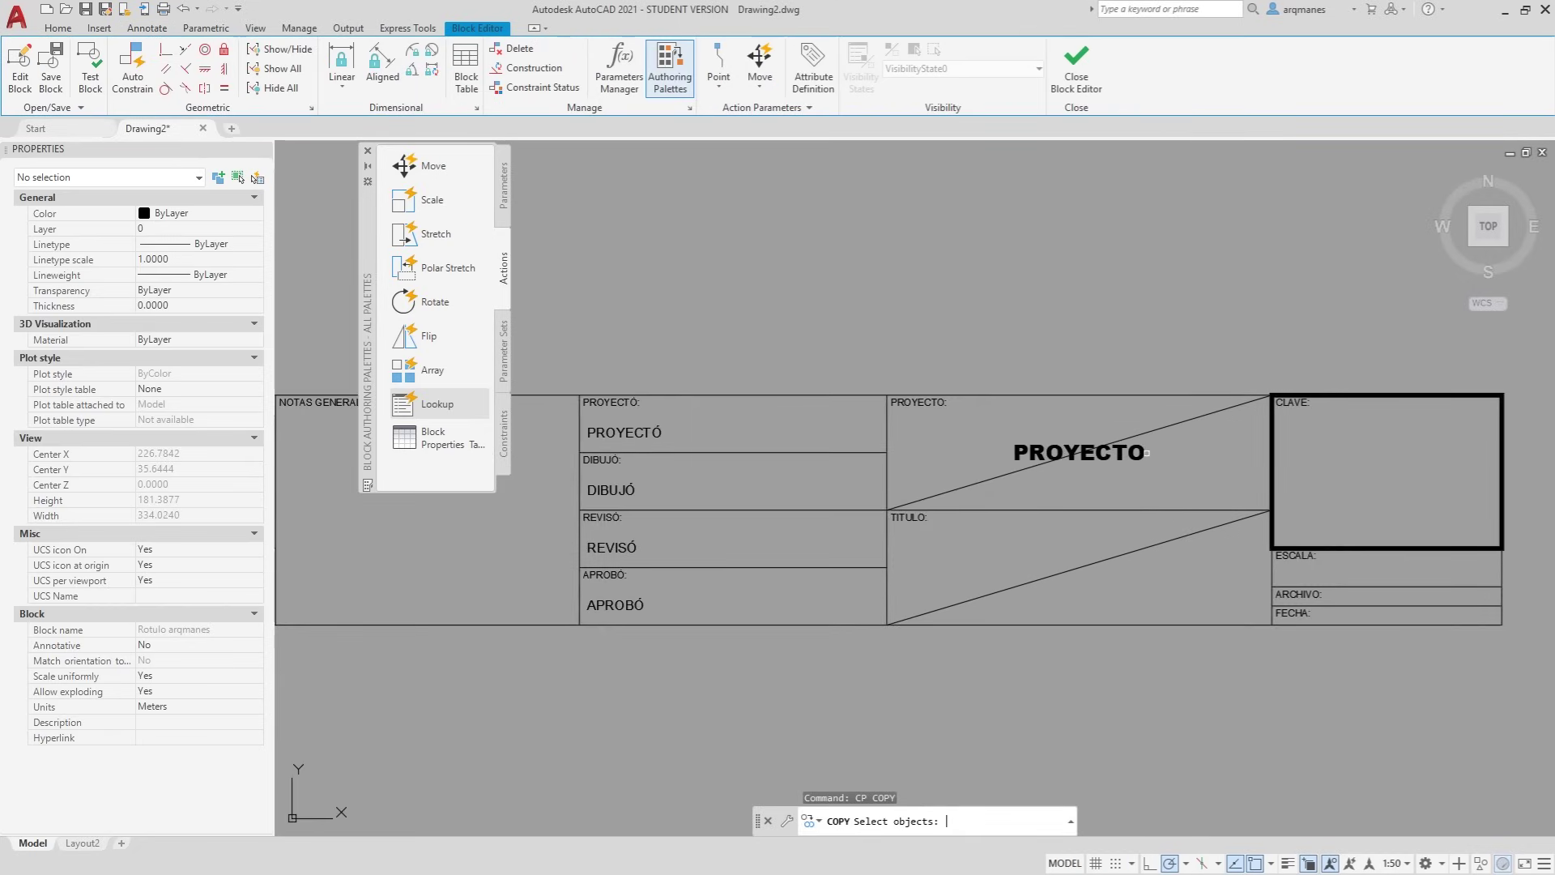
{"action": "left_click", "coordinate": [1141, 453]}
{"action": "key", "text": "Return"}
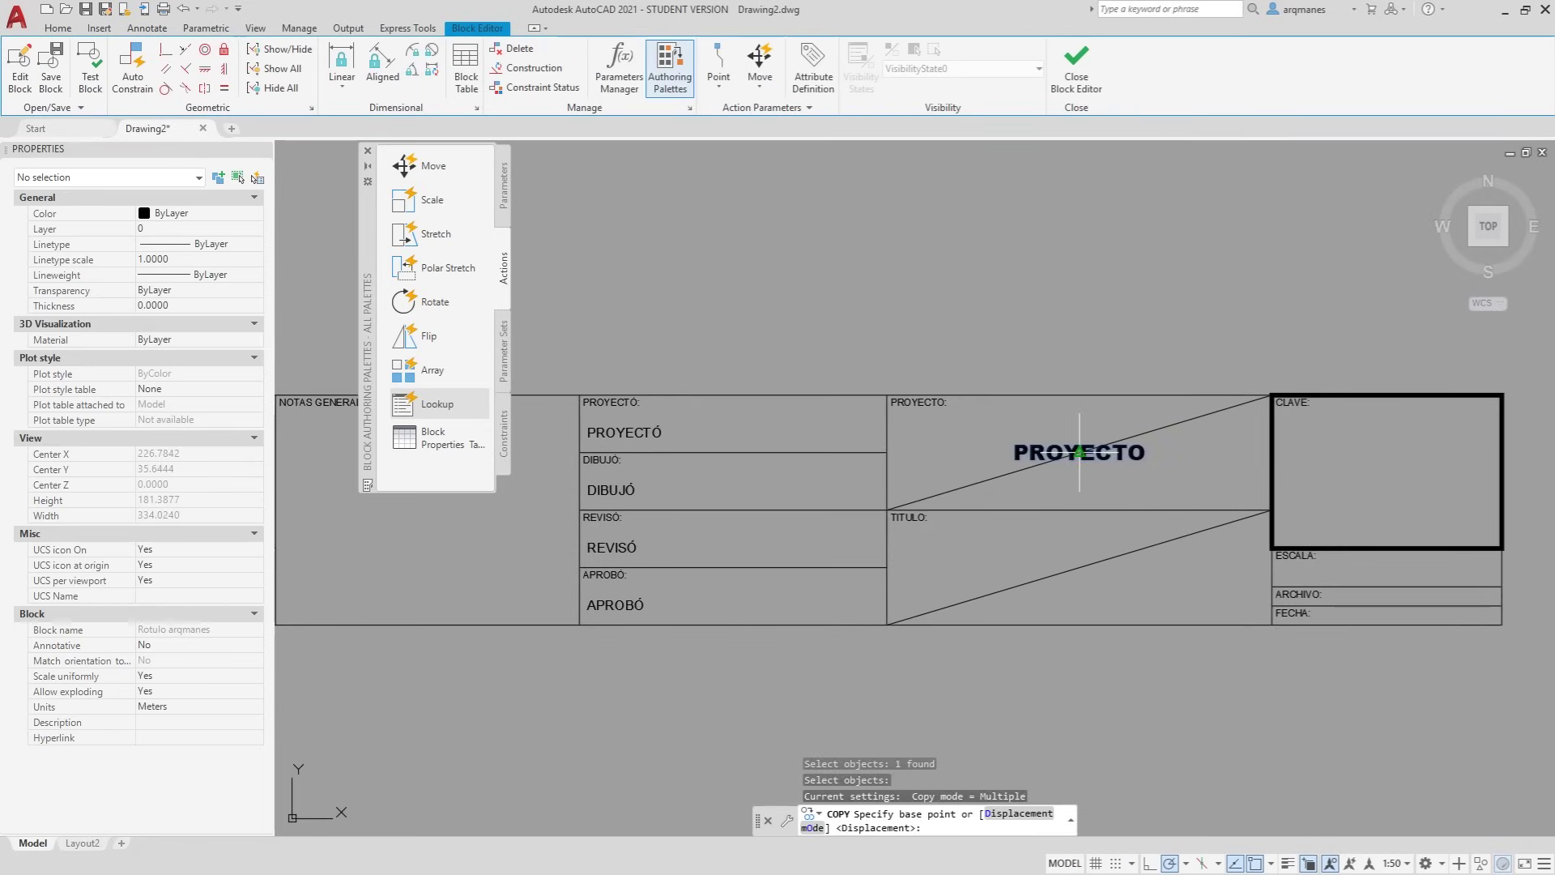
{"action": "left_click", "coordinate": [1080, 452]}
{"action": "left_click", "coordinate": [1088, 560]}
{"action": "key", "text": "Escape"}
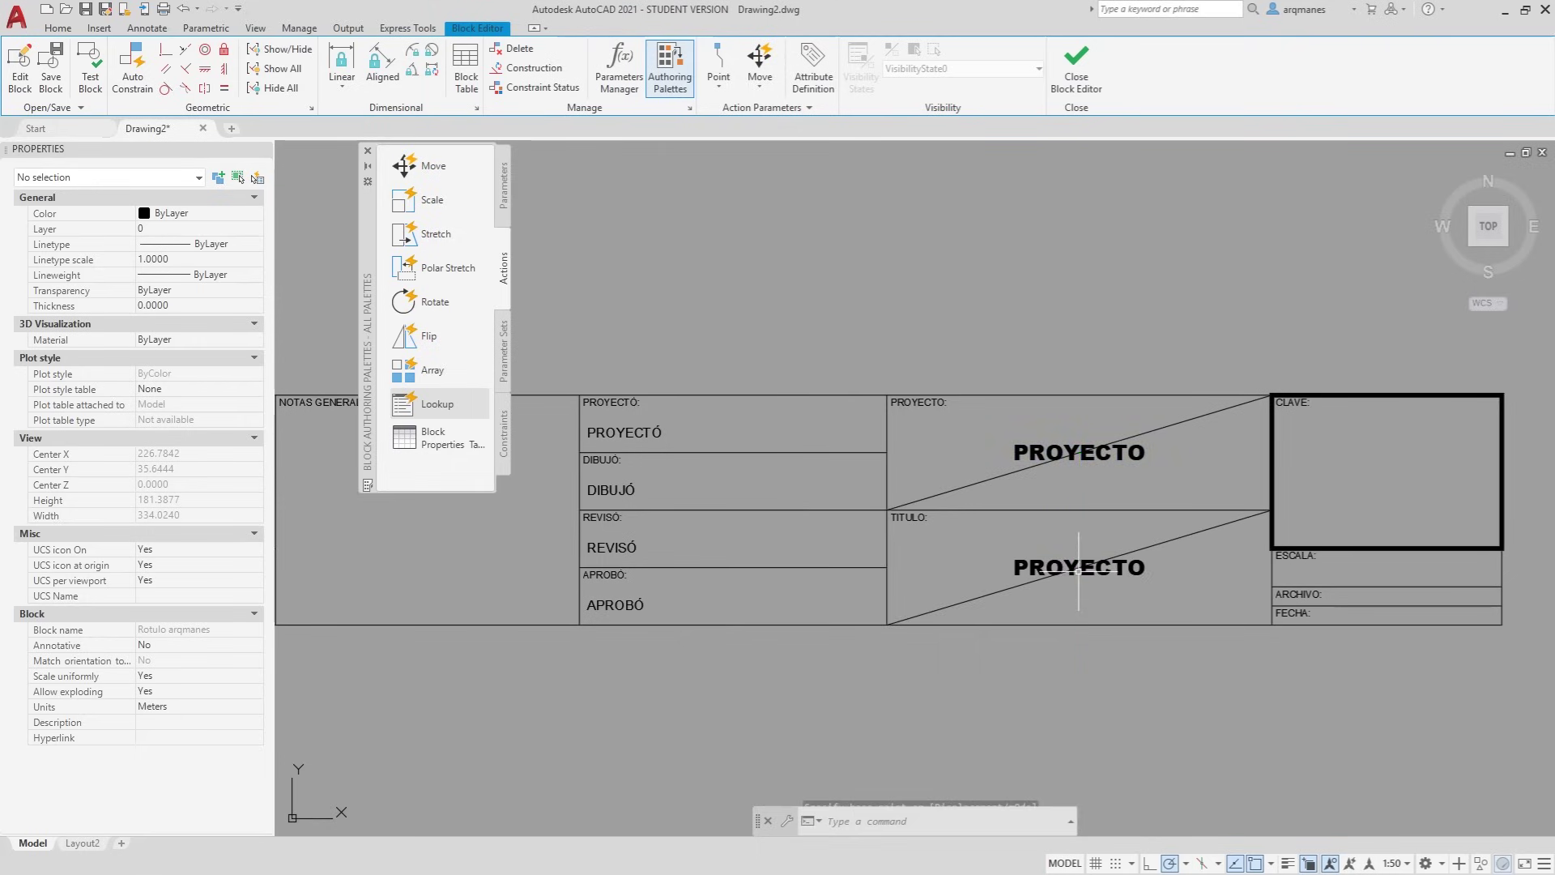
- Retag the copy as TITULO with default value 'TÍTULO DEL PLANO'
{"action": "left_click", "coordinate": [1104, 570]}
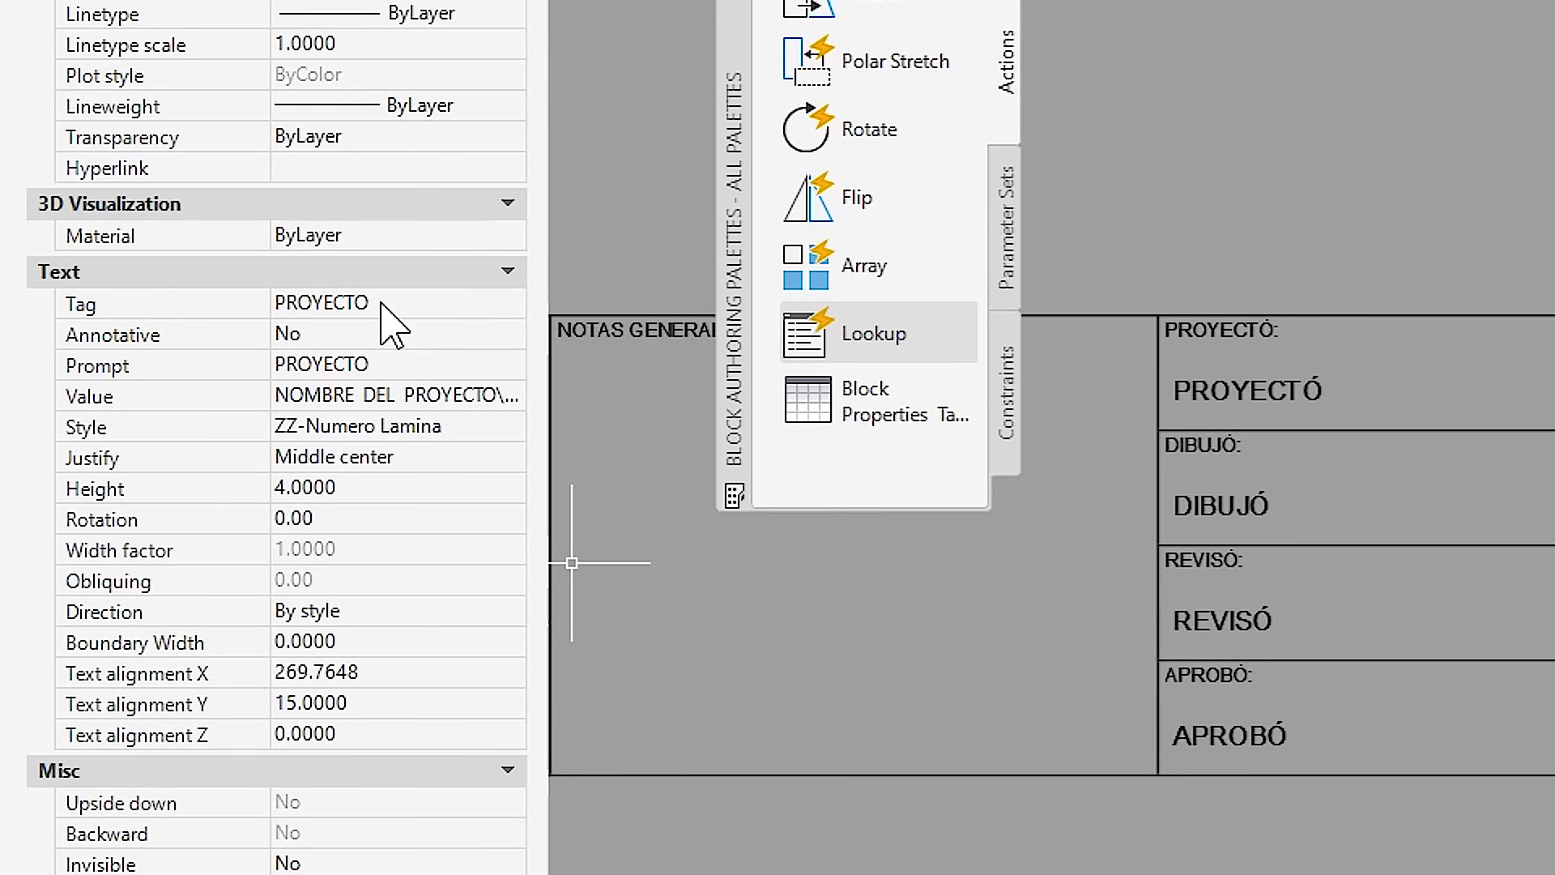
{"action": "left_click", "coordinate": [197, 389]}
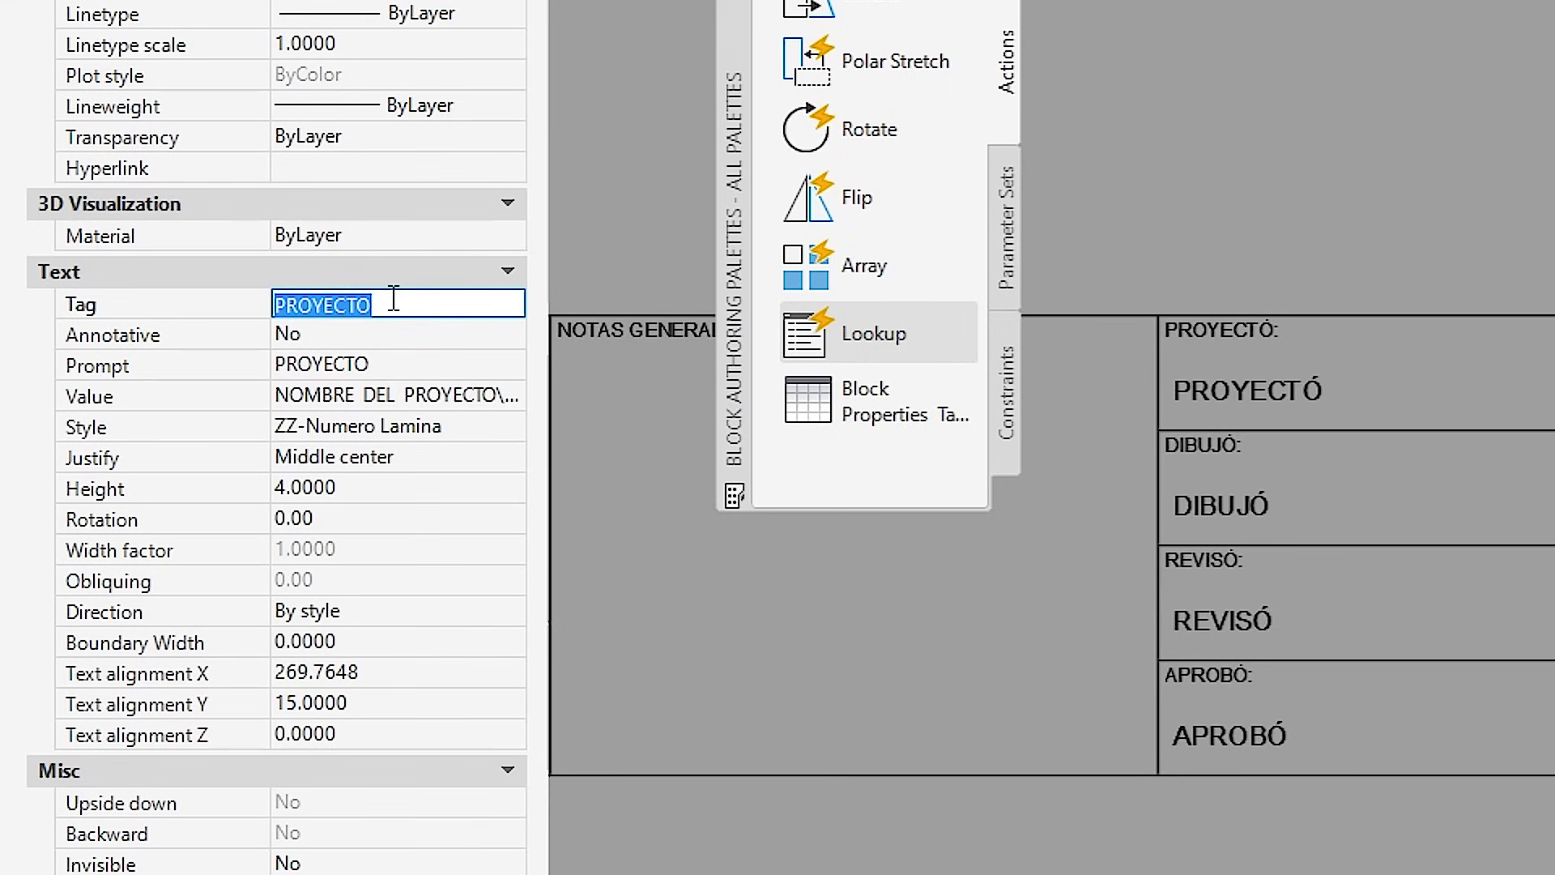
{"action": "type", "text": "TIT"}
{"action": "type", "text": "ULO"}
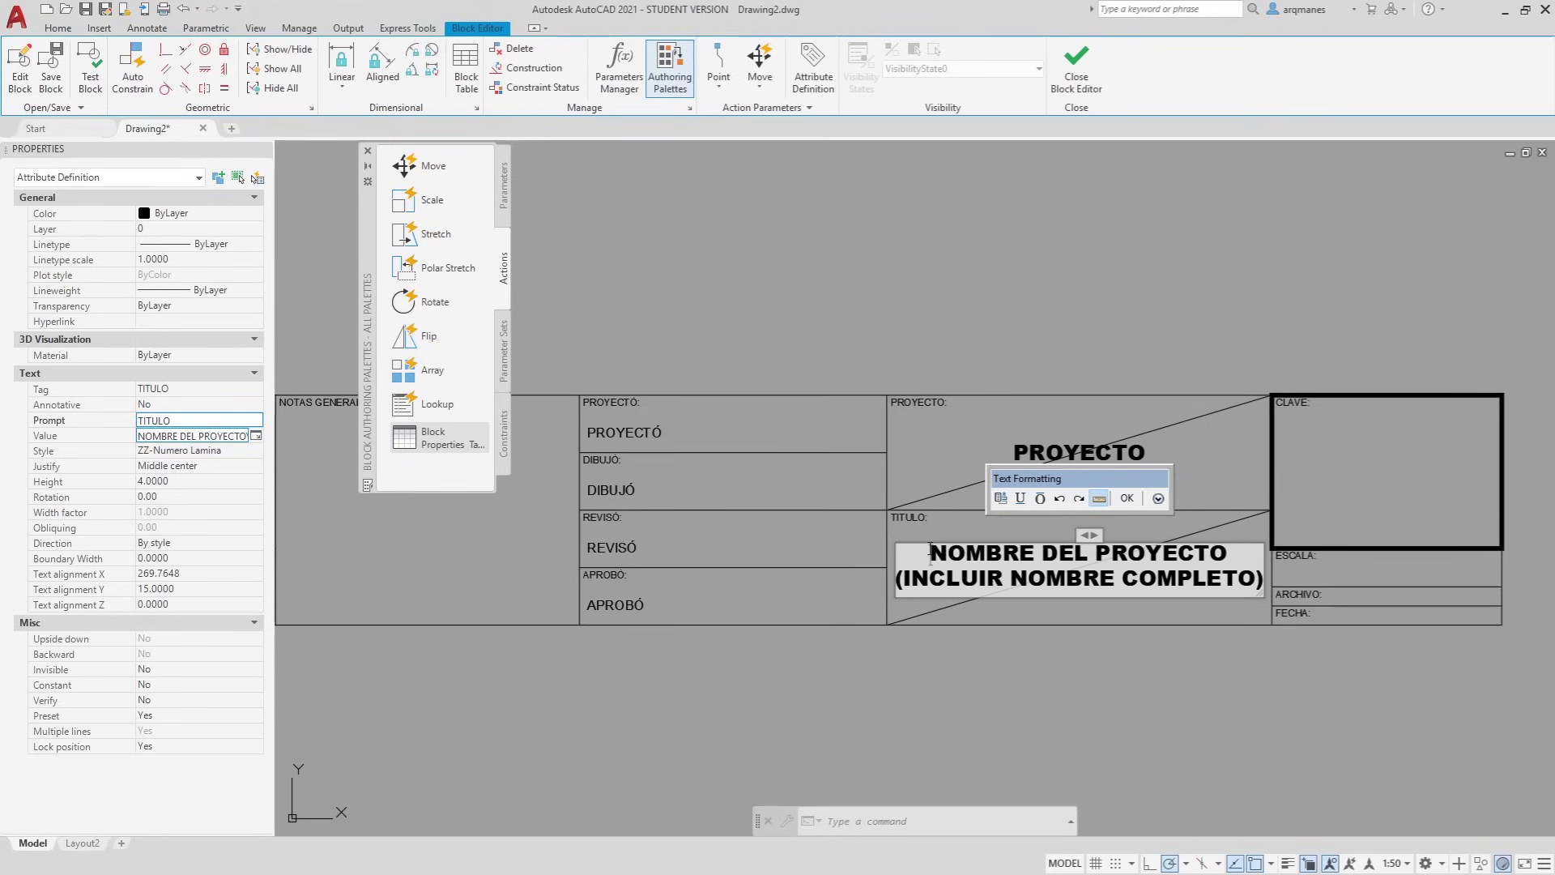
{"action": "key", "text": "ctrl+a"}
{"action": "type", "text": "TÍTULO DEL"}
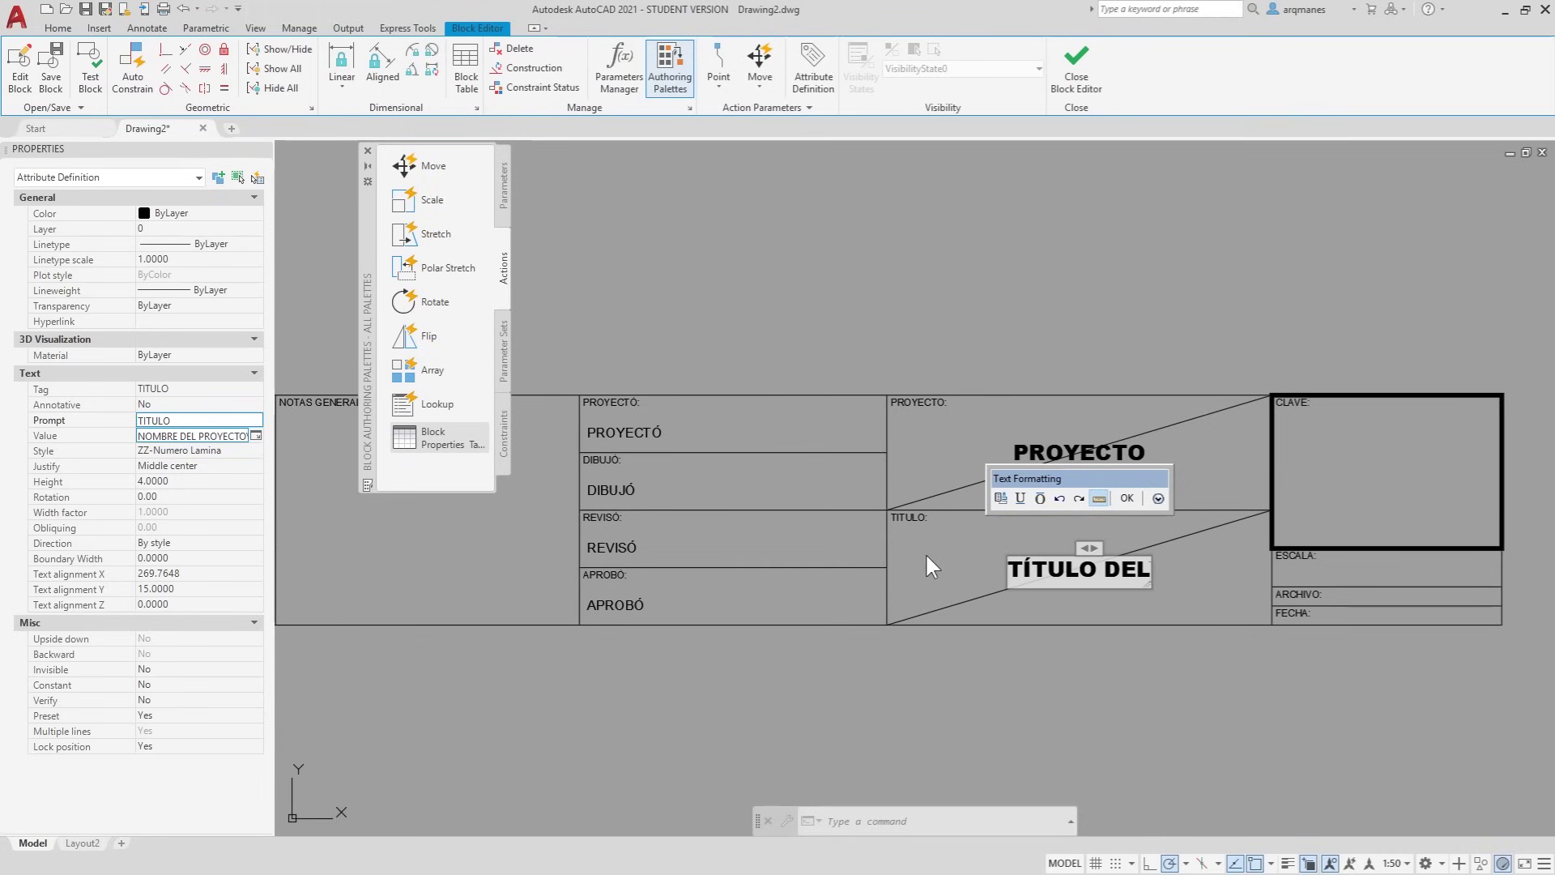
{"action": "type", "text": " PLANO"}
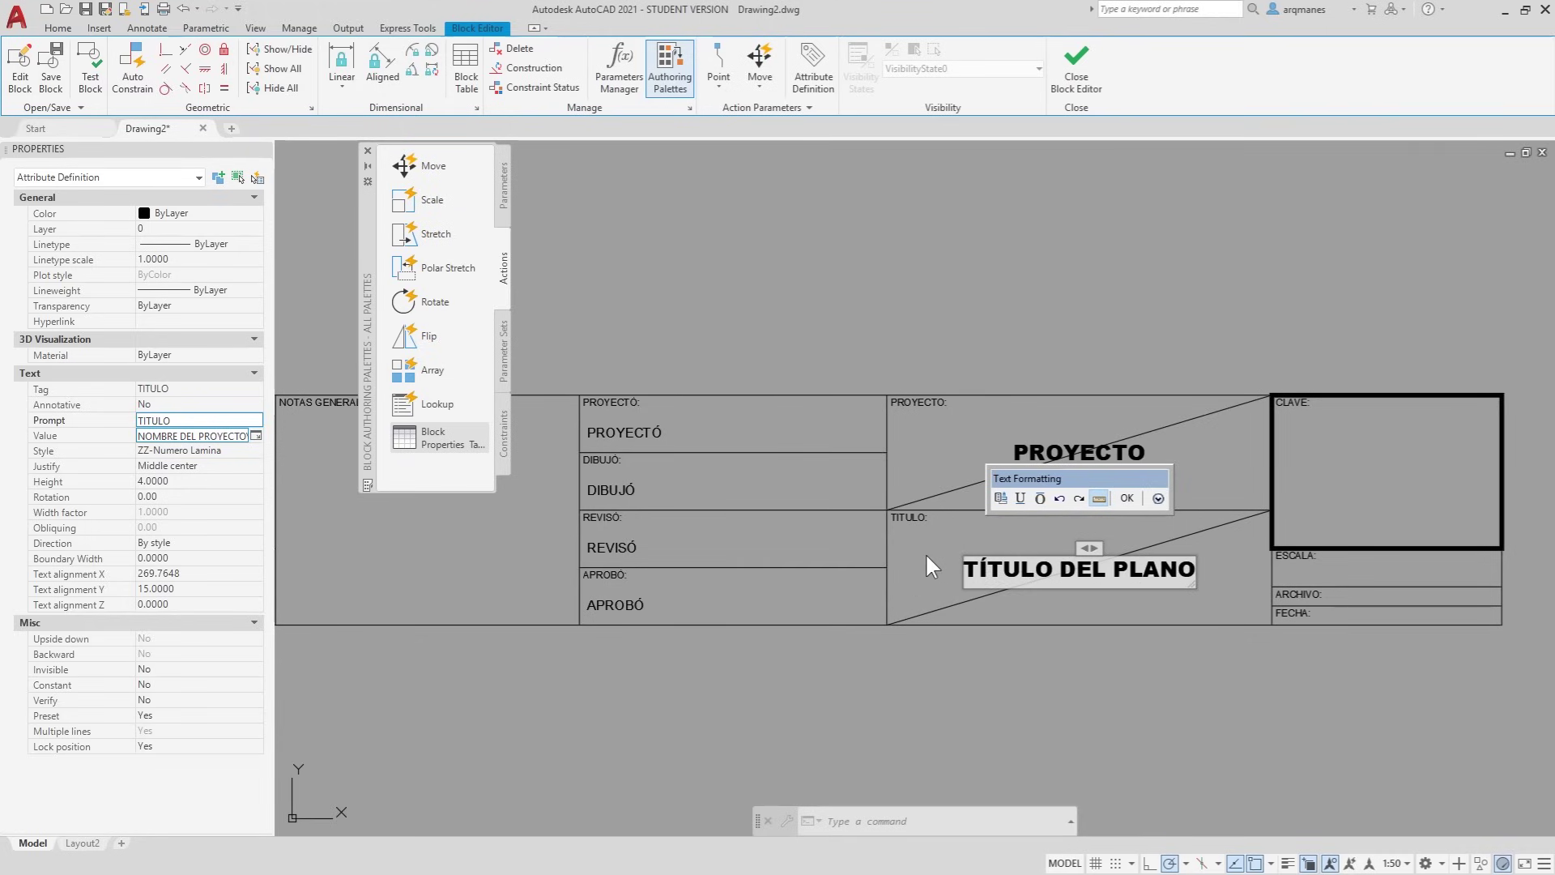
{"action": "left_click", "coordinate": [925, 552]}
- Delete the two diagonal guide lines and save the block
{"action": "left_click", "coordinate": [959, 510]}
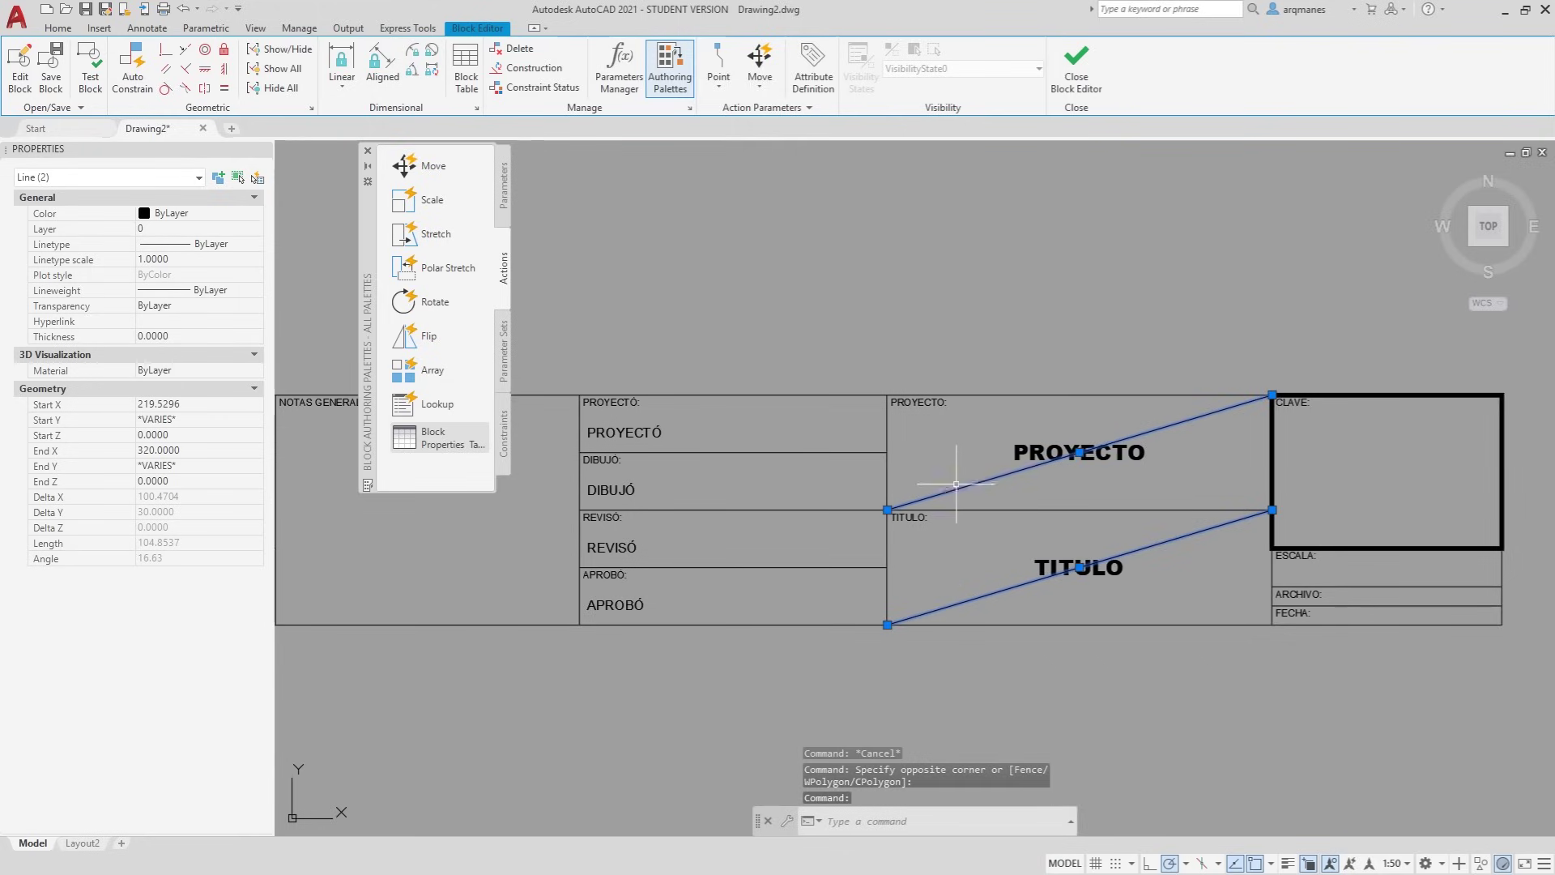
{"action": "key", "text": "Delete"}
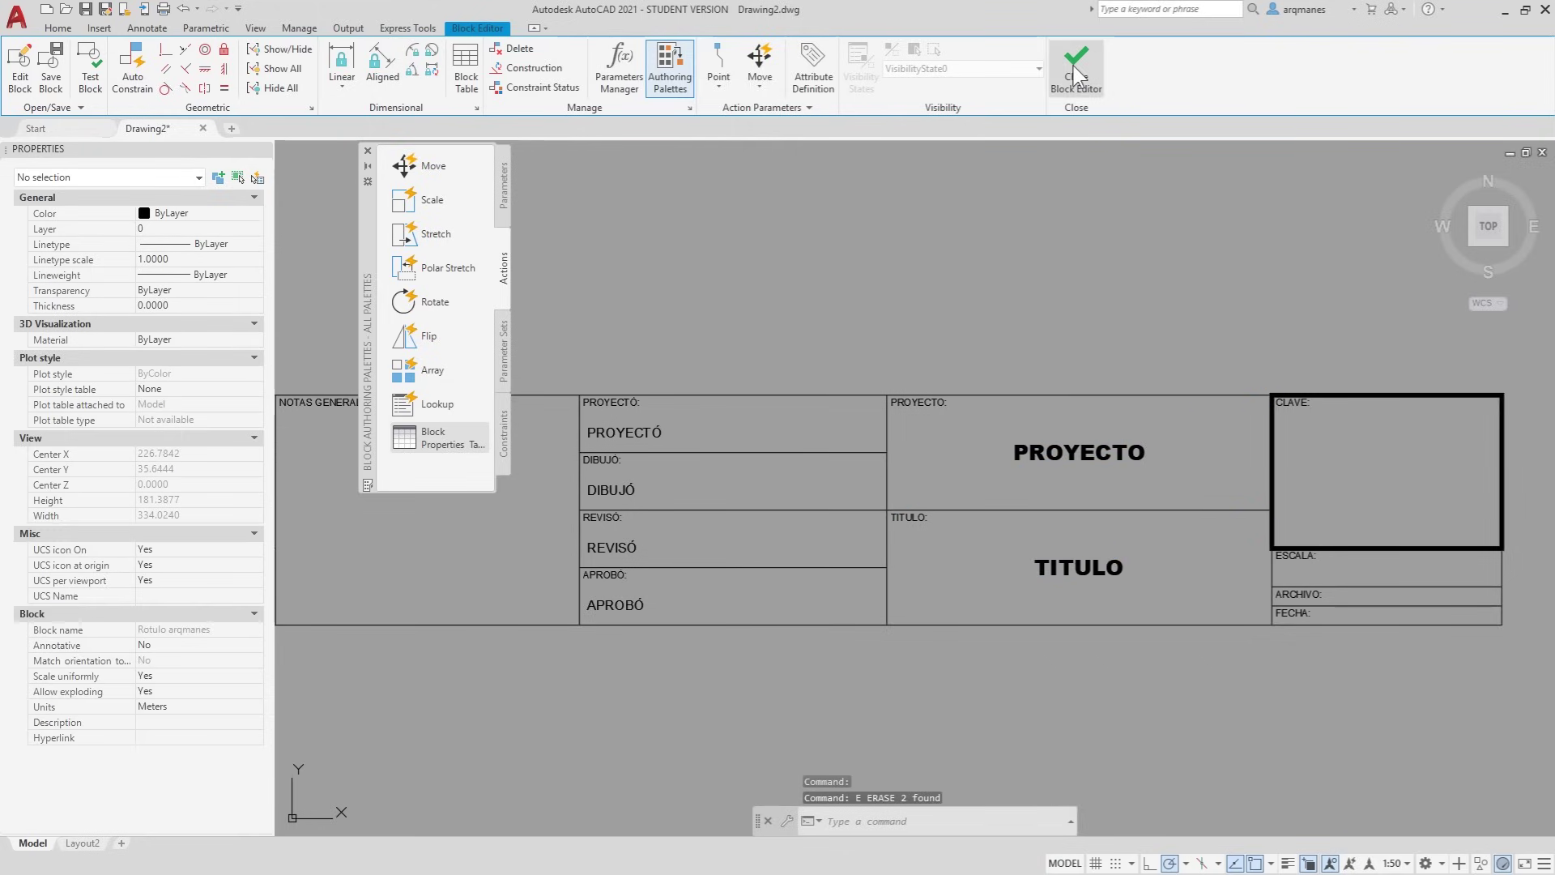
{"action": "left_click", "coordinate": [1076, 69]}
{"action": "left_click", "coordinate": [805, 497]}
- Sync the title block and enter 'REPLANTEO DE MAMPOSTERIA DE ELEVACIÓN' as the drawing title
{"action": "type", "text": "ATTSY"}
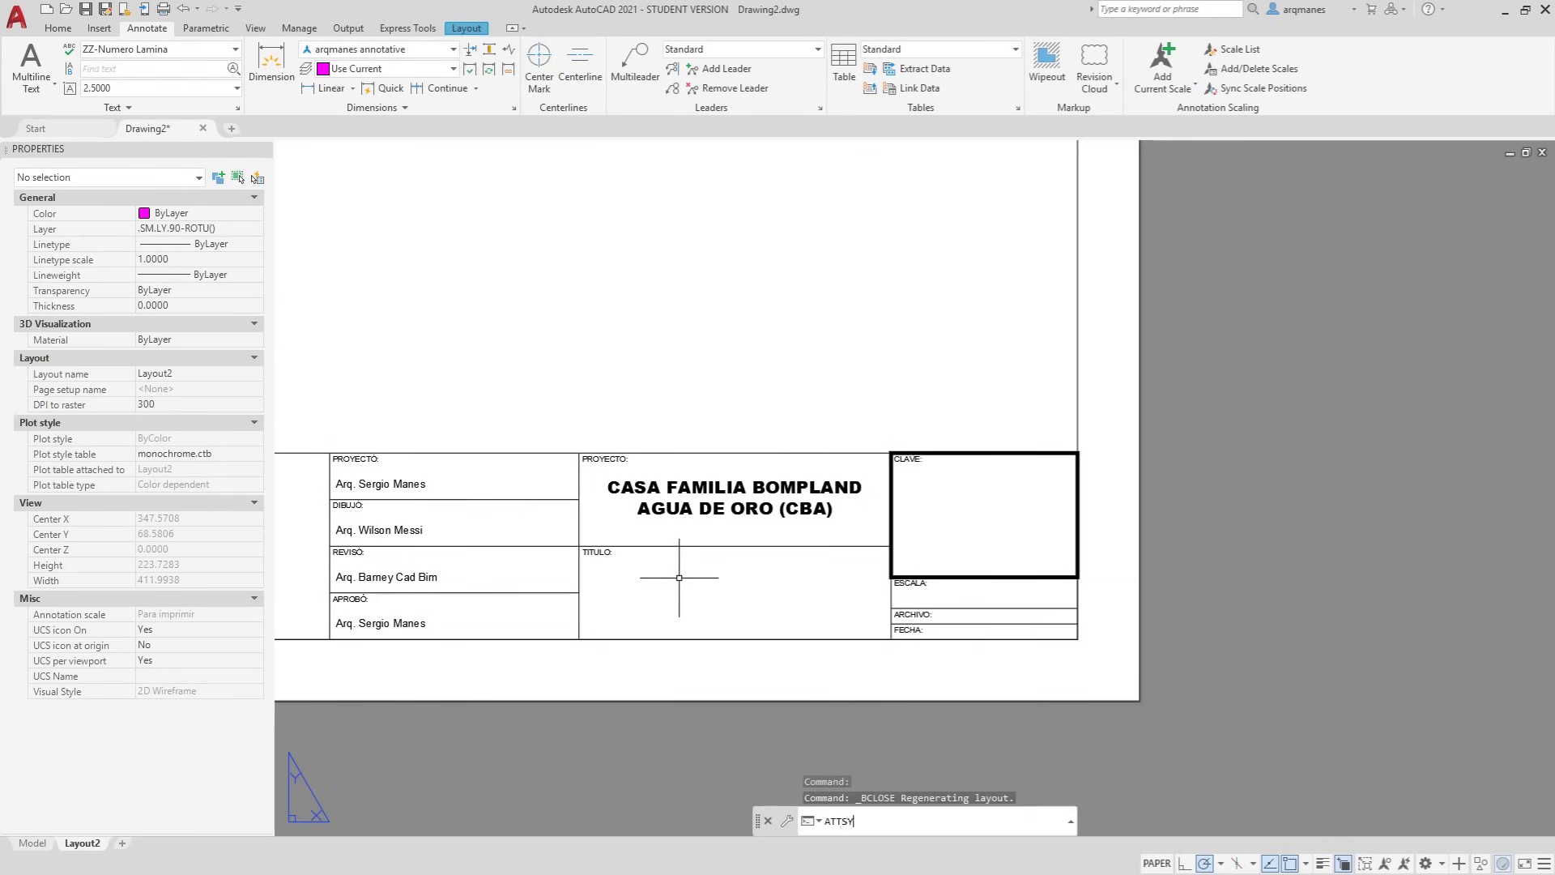
{"action": "type", "text": "NC"}
{"action": "key", "text": "Return"}
{"action": "left_click", "coordinate": [679, 552]}
{"action": "key", "text": "Return"}
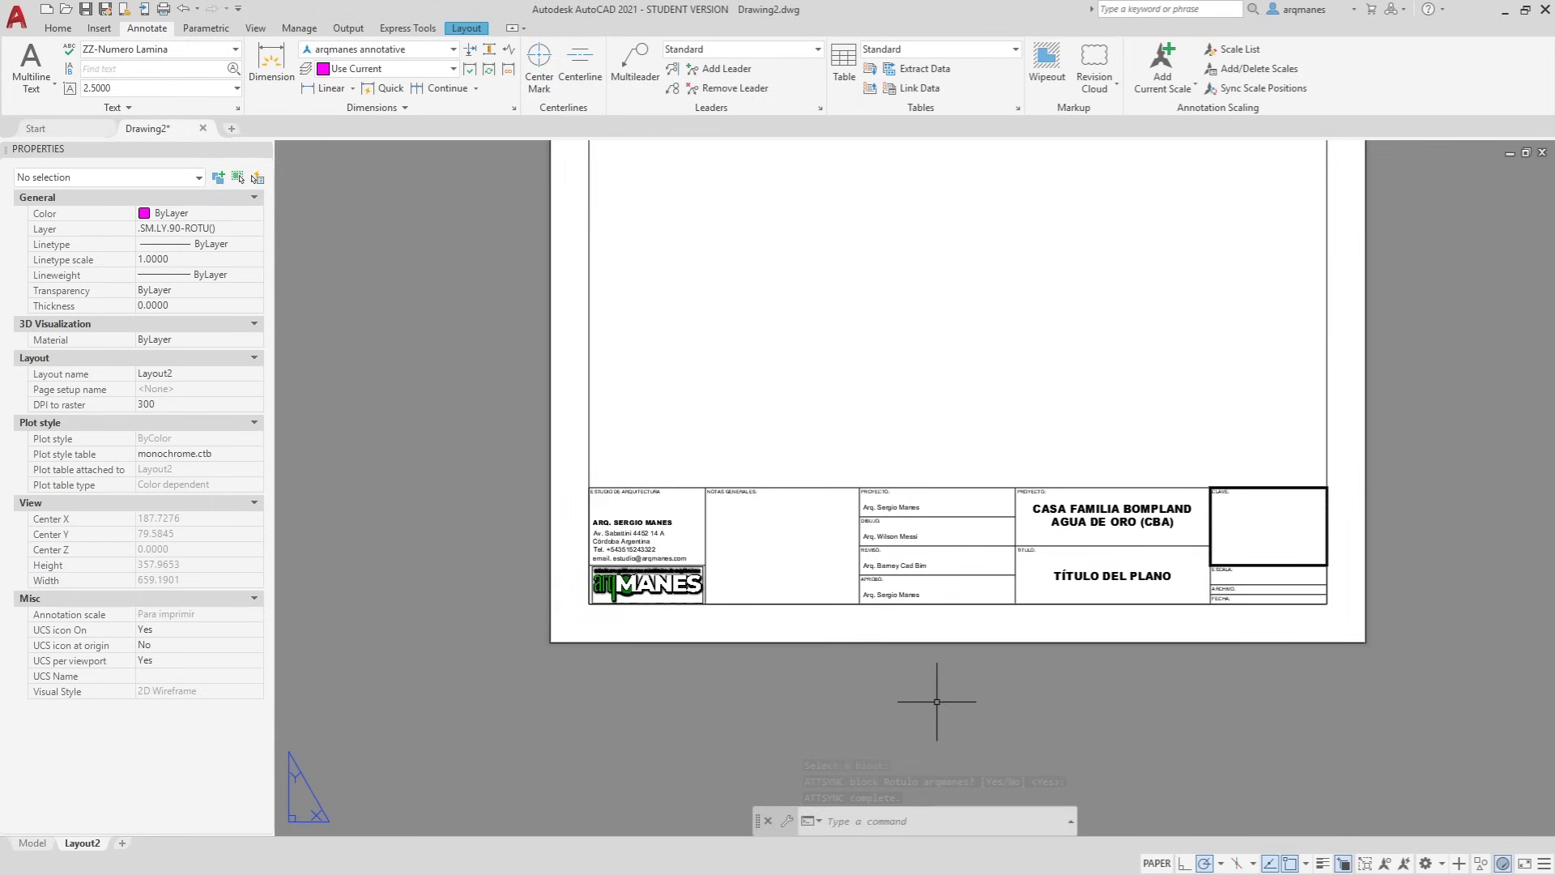
{"action": "double_click", "coordinate": [1112, 576]}
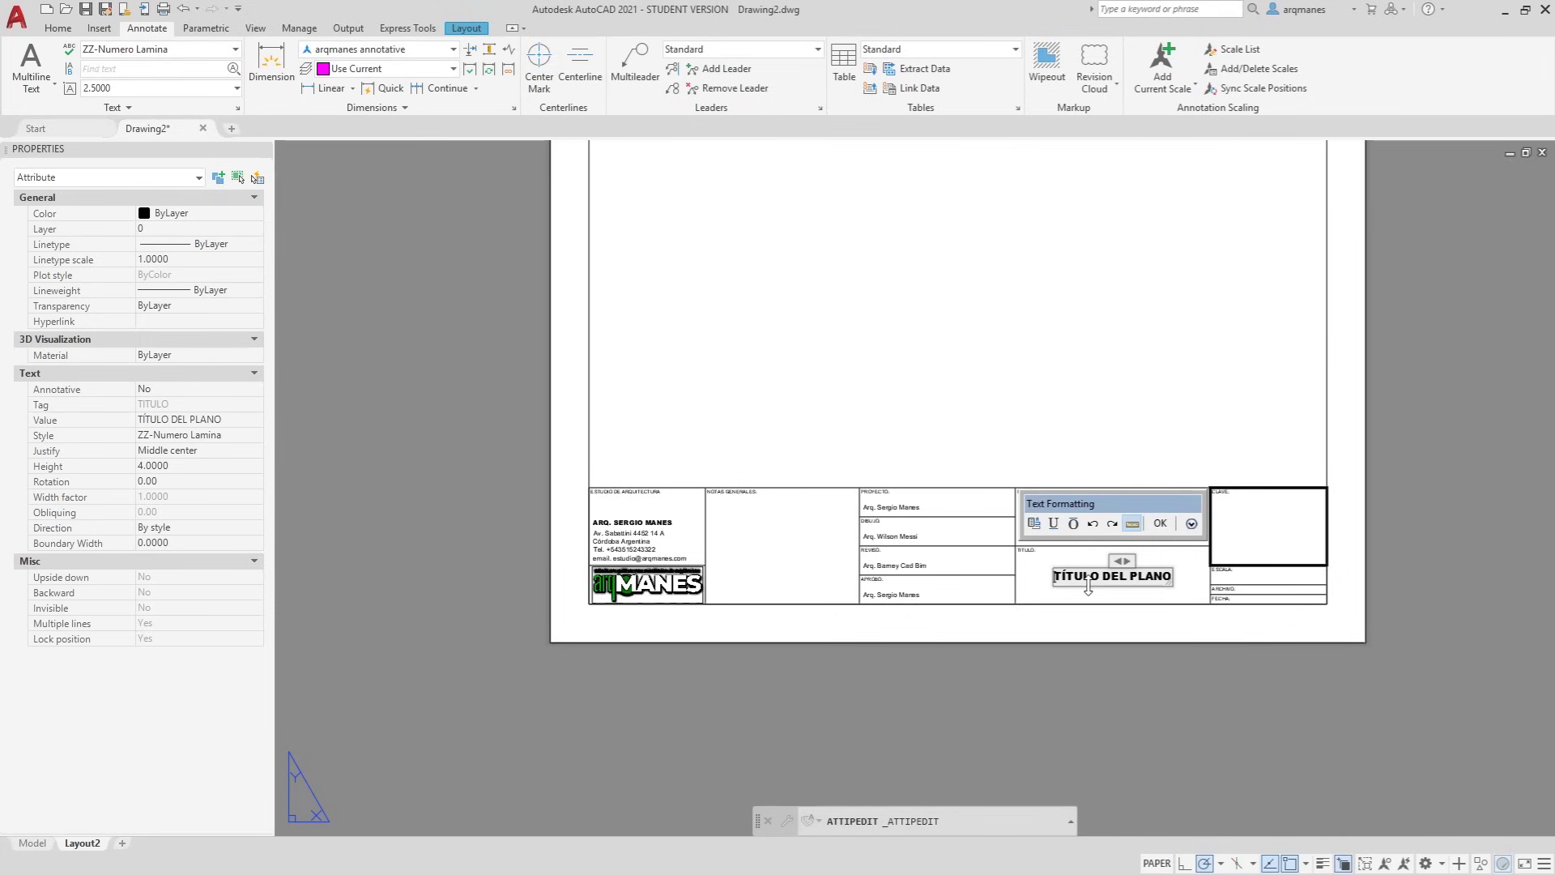
{"action": "type", "text": "REPLANTEO"}
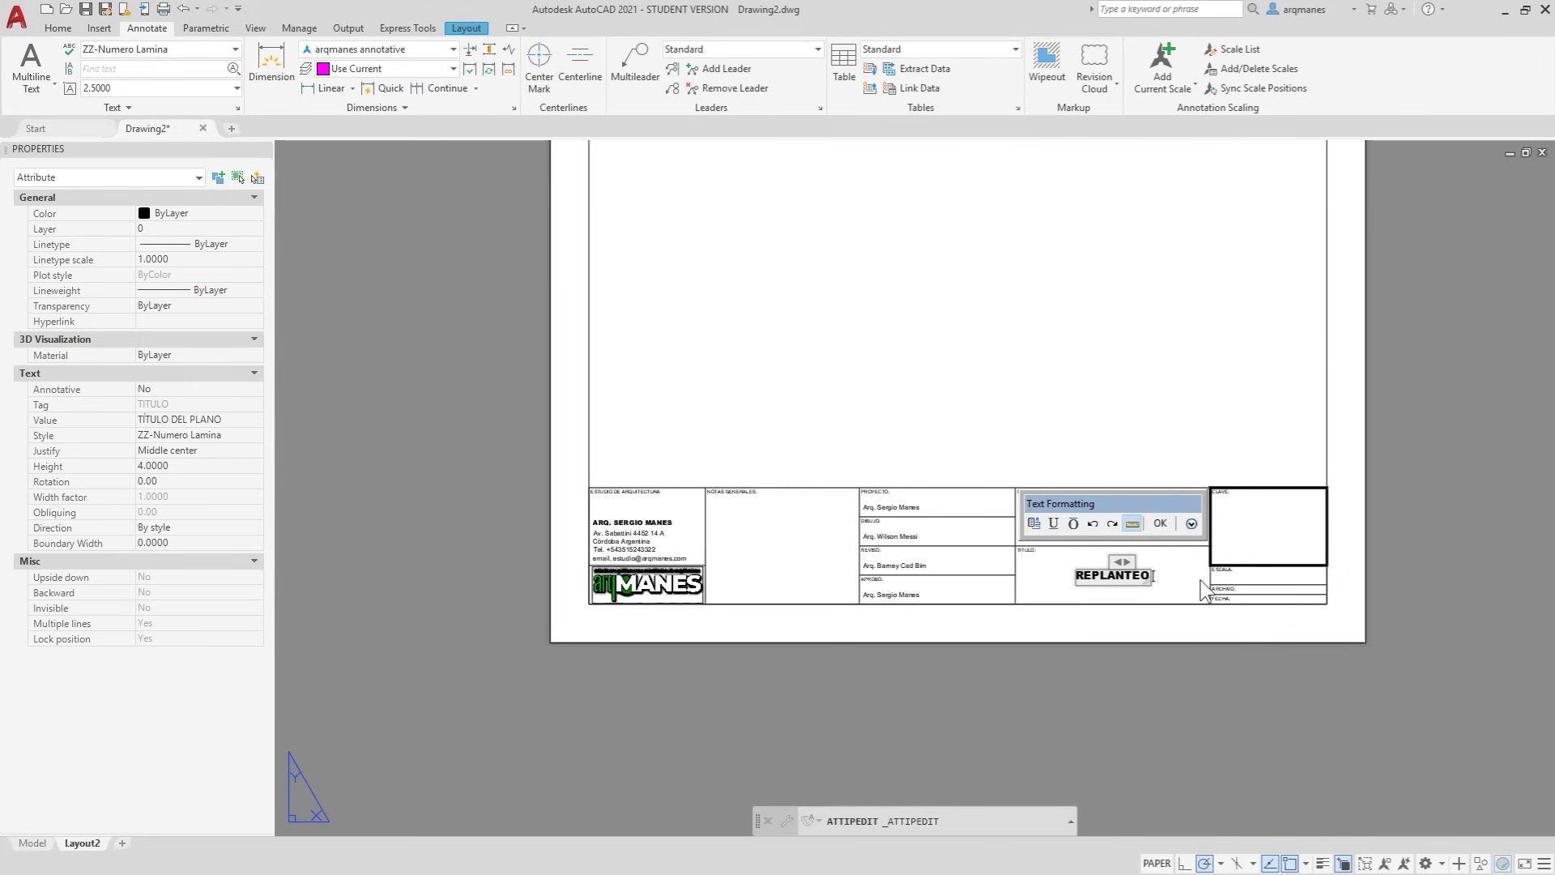
{"action": "type", "text": " DE MAMPOST"}
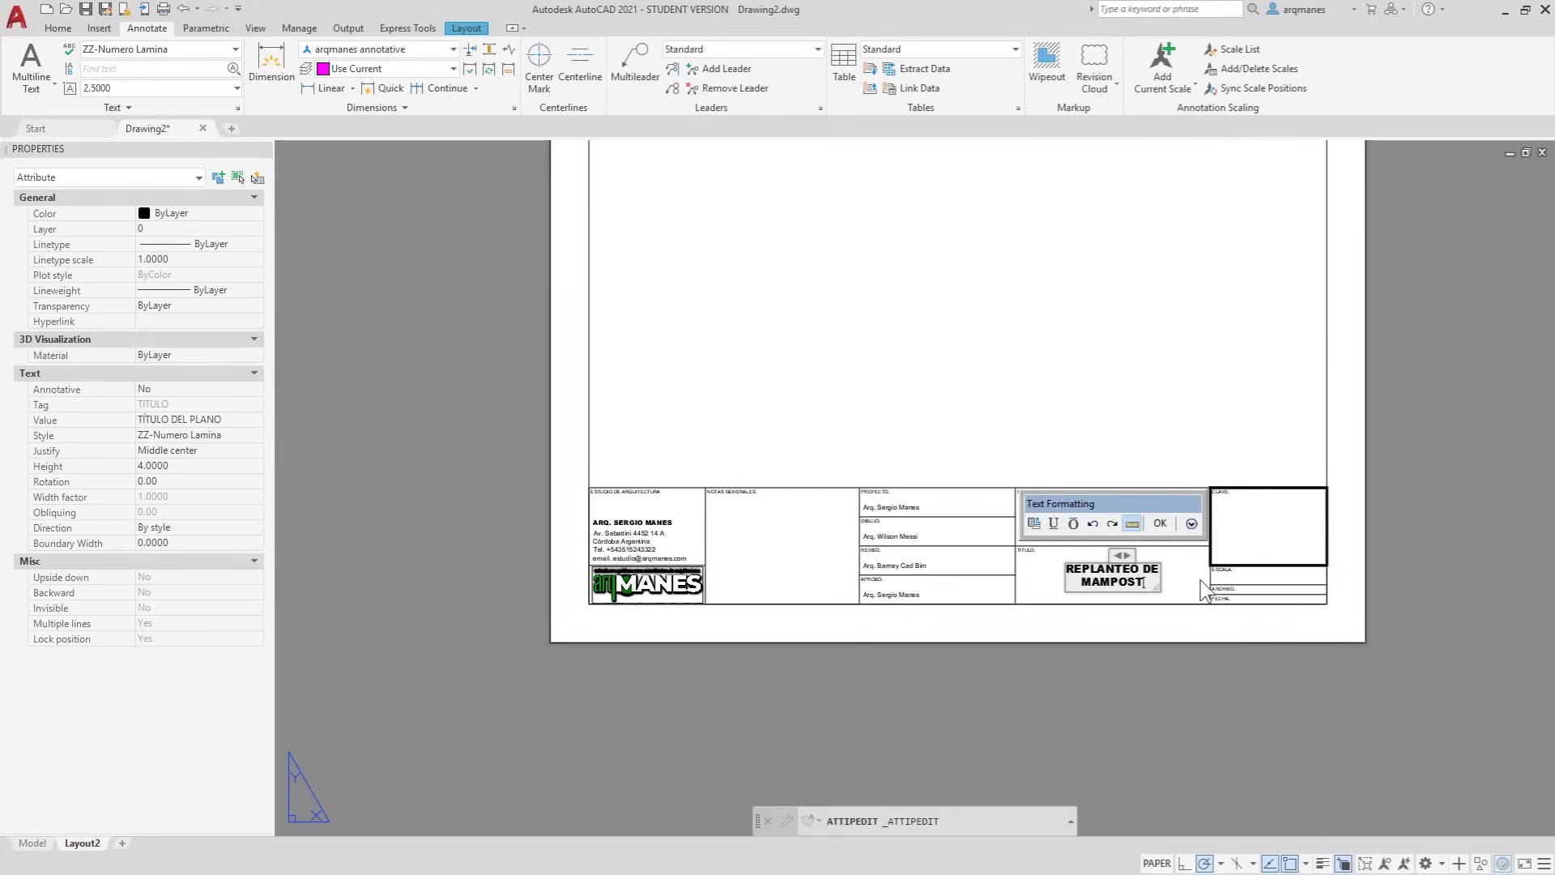
{"action": "type", "text": "ERIA DE ELE"}
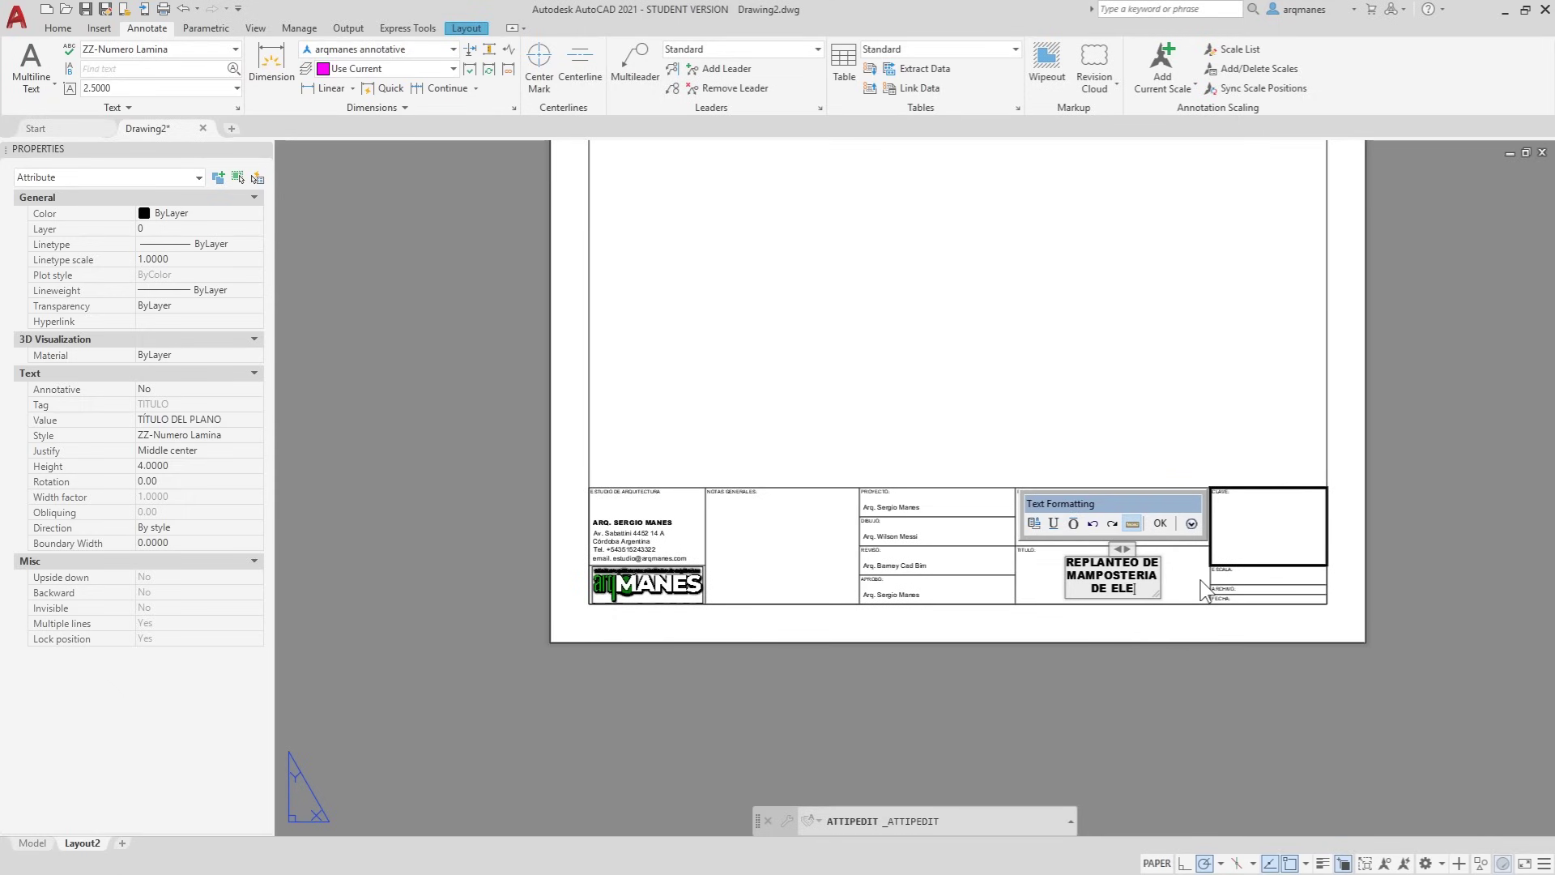
{"action": "type", "text": "VACIÓN"}
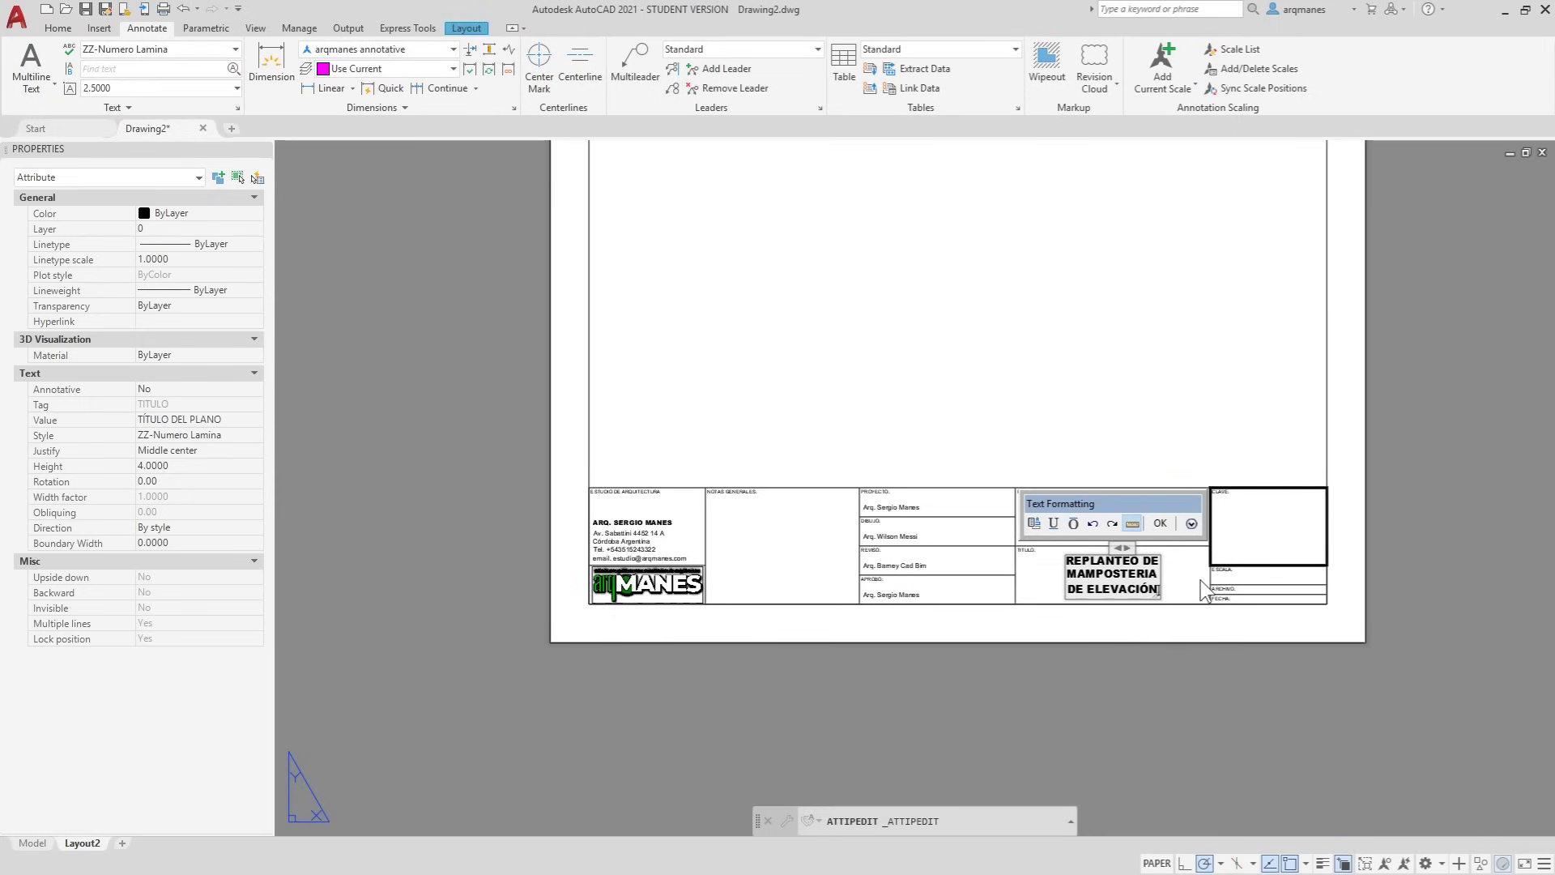
{"action": "left_click", "coordinate": [1161, 528]}
- Review the title block's values in the Enhanced Attribute Editor and zoom to the whole sheet
{"action": "scroll", "coordinate": [1176, 581], "scroll_direction": "up", "scroll_amount": 4}
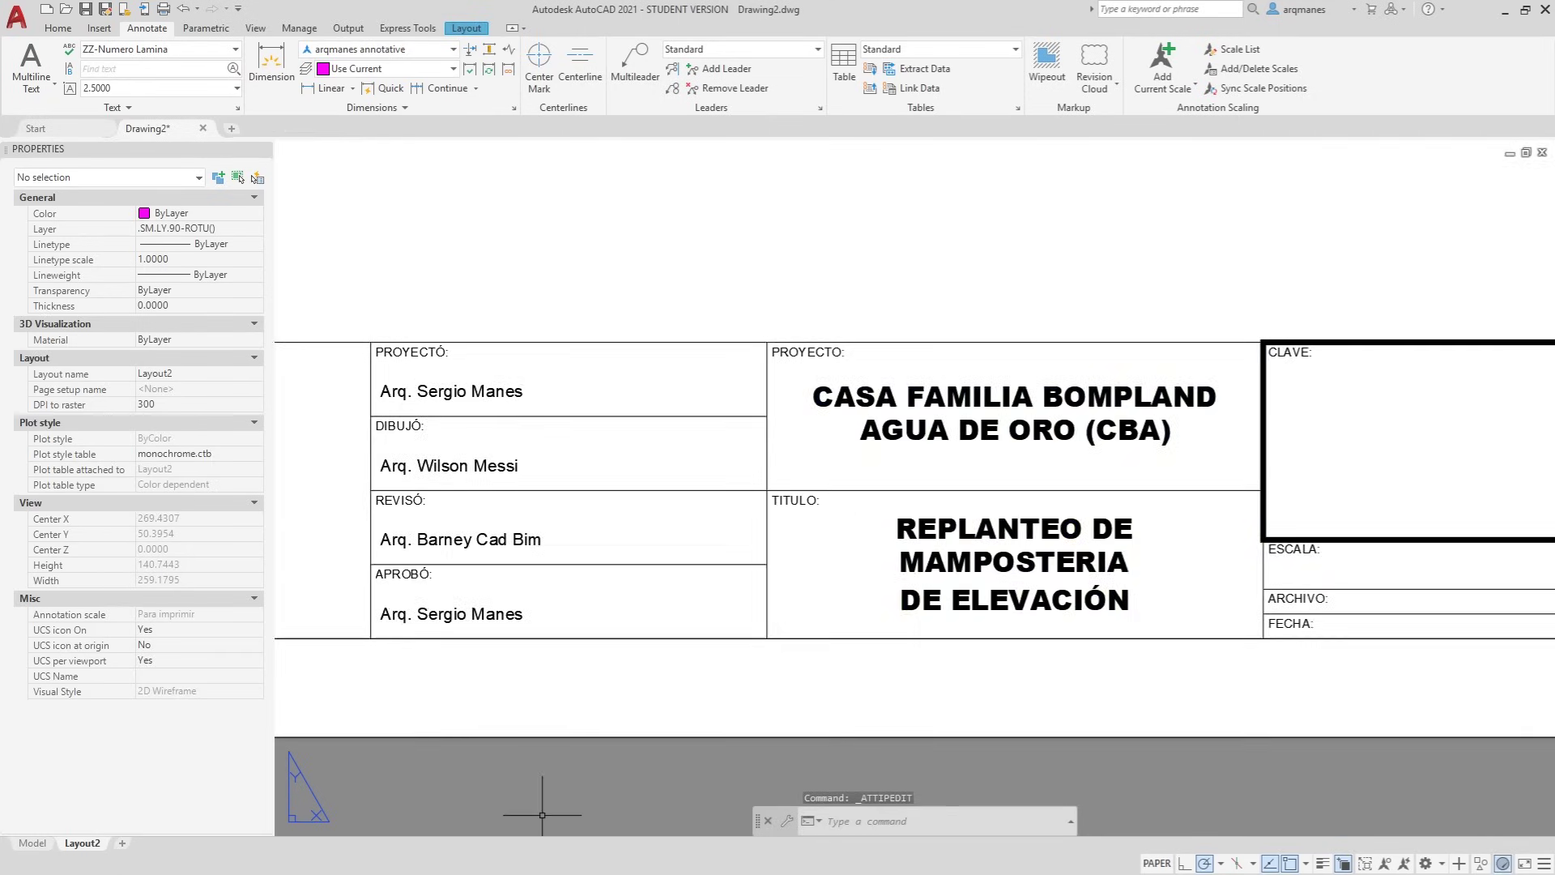
{"action": "scroll", "coordinate": [895, 580], "scroll_direction": "up", "scroll_amount": 2}
{"action": "double_click", "coordinate": [895, 575]}
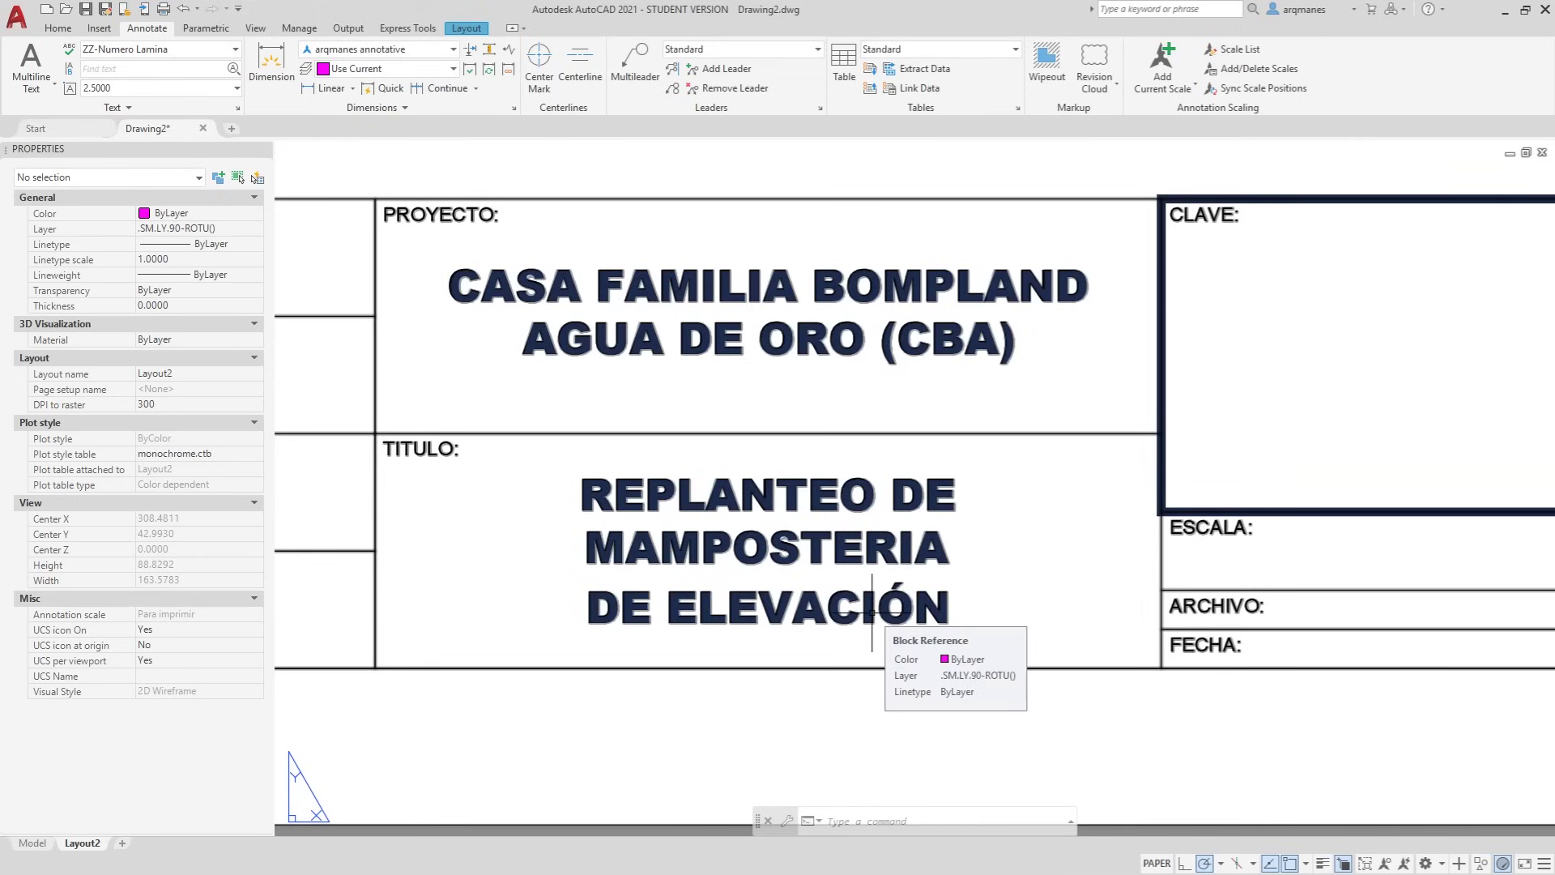
{"action": "double_click", "coordinate": [871, 614]}
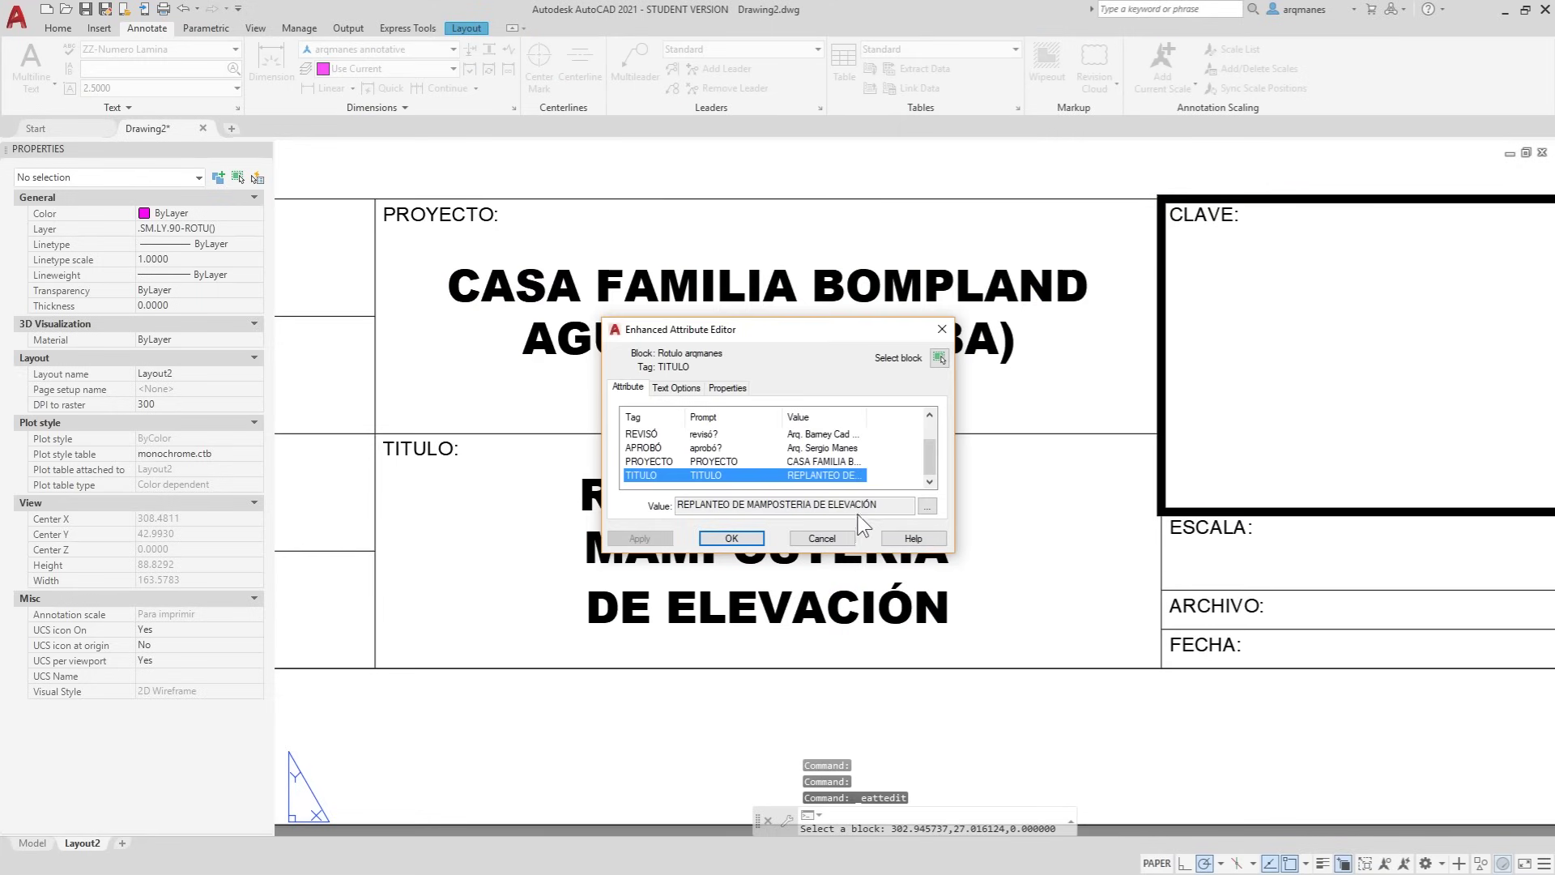
{"action": "key", "text": "Return"}
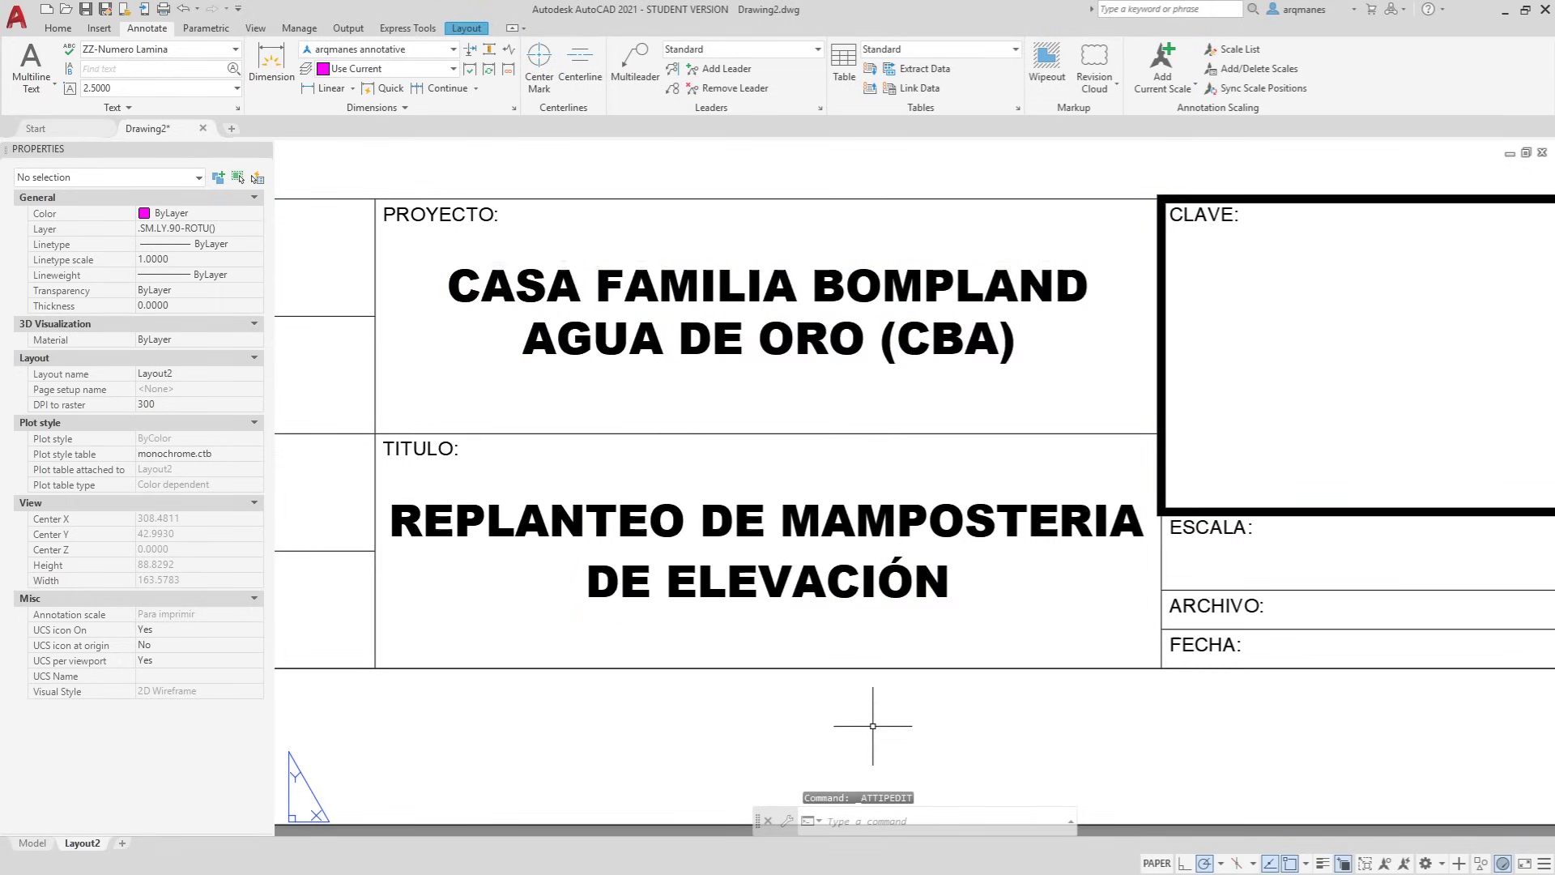
{"action": "middle_click", "coordinate": [872, 726]}
{"action": "middle_click", "coordinate": [873, 726]}
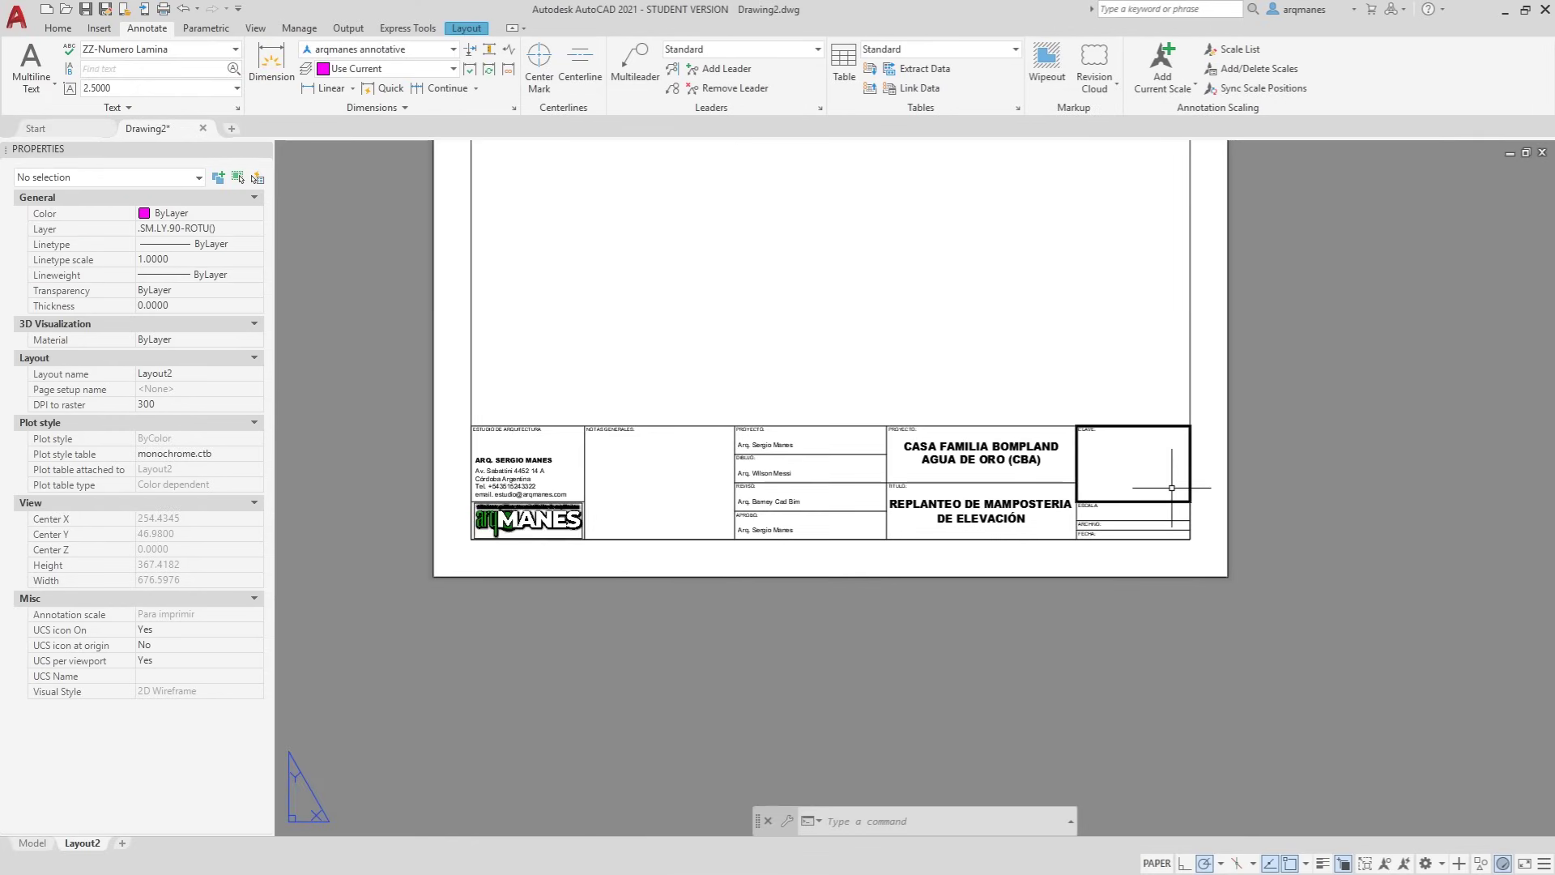
{"action": "scroll", "coordinate": [1173, 488], "scroll_direction": "up", "scroll_amount": 4}
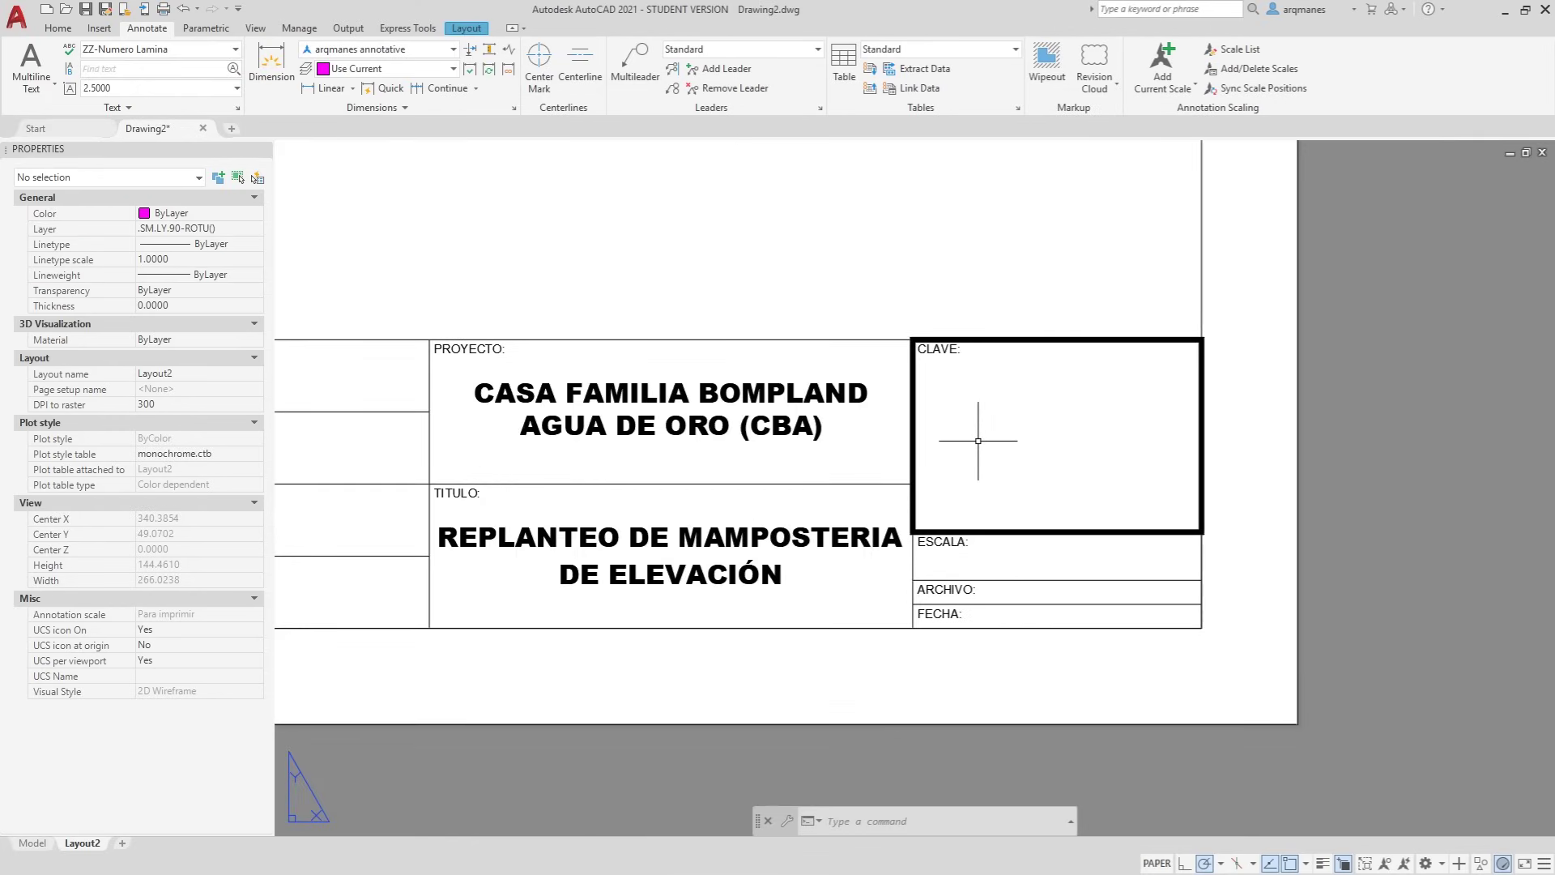
- Draw a diagonal line across the CLAVE box from bottom-left to top-right corner
{"action": "type", "text": "l"}
{"action": "key", "text": "Return"}
{"action": "scroll", "coordinate": [818, 615], "scroll_direction": "up", "scroll_amount": 1}
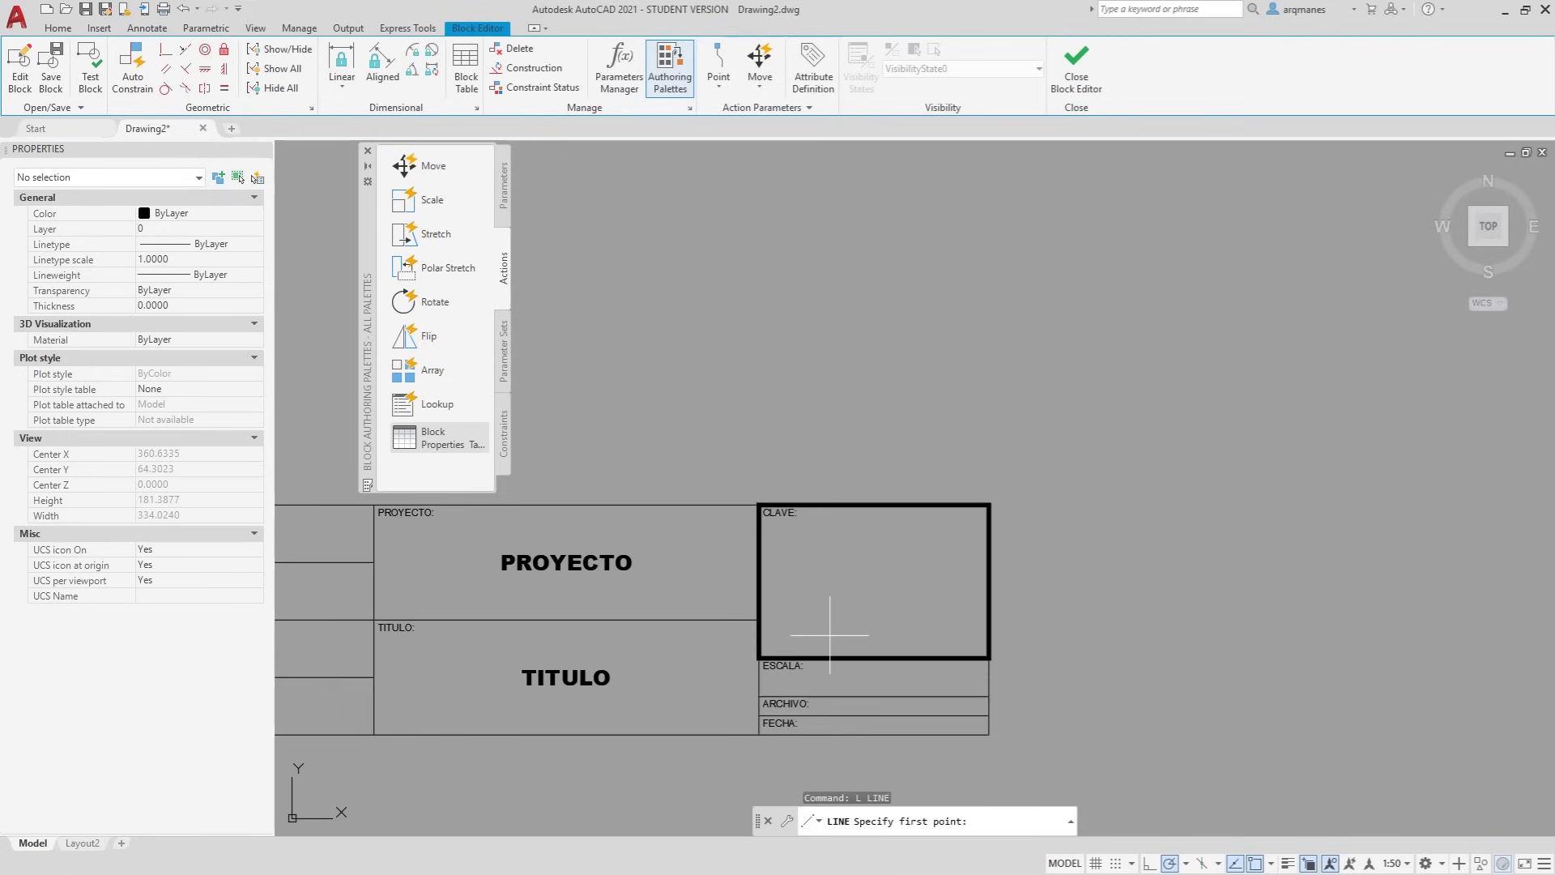
{"action": "left_click", "coordinate": [760, 657]}
{"action": "left_click", "coordinate": [989, 504]}
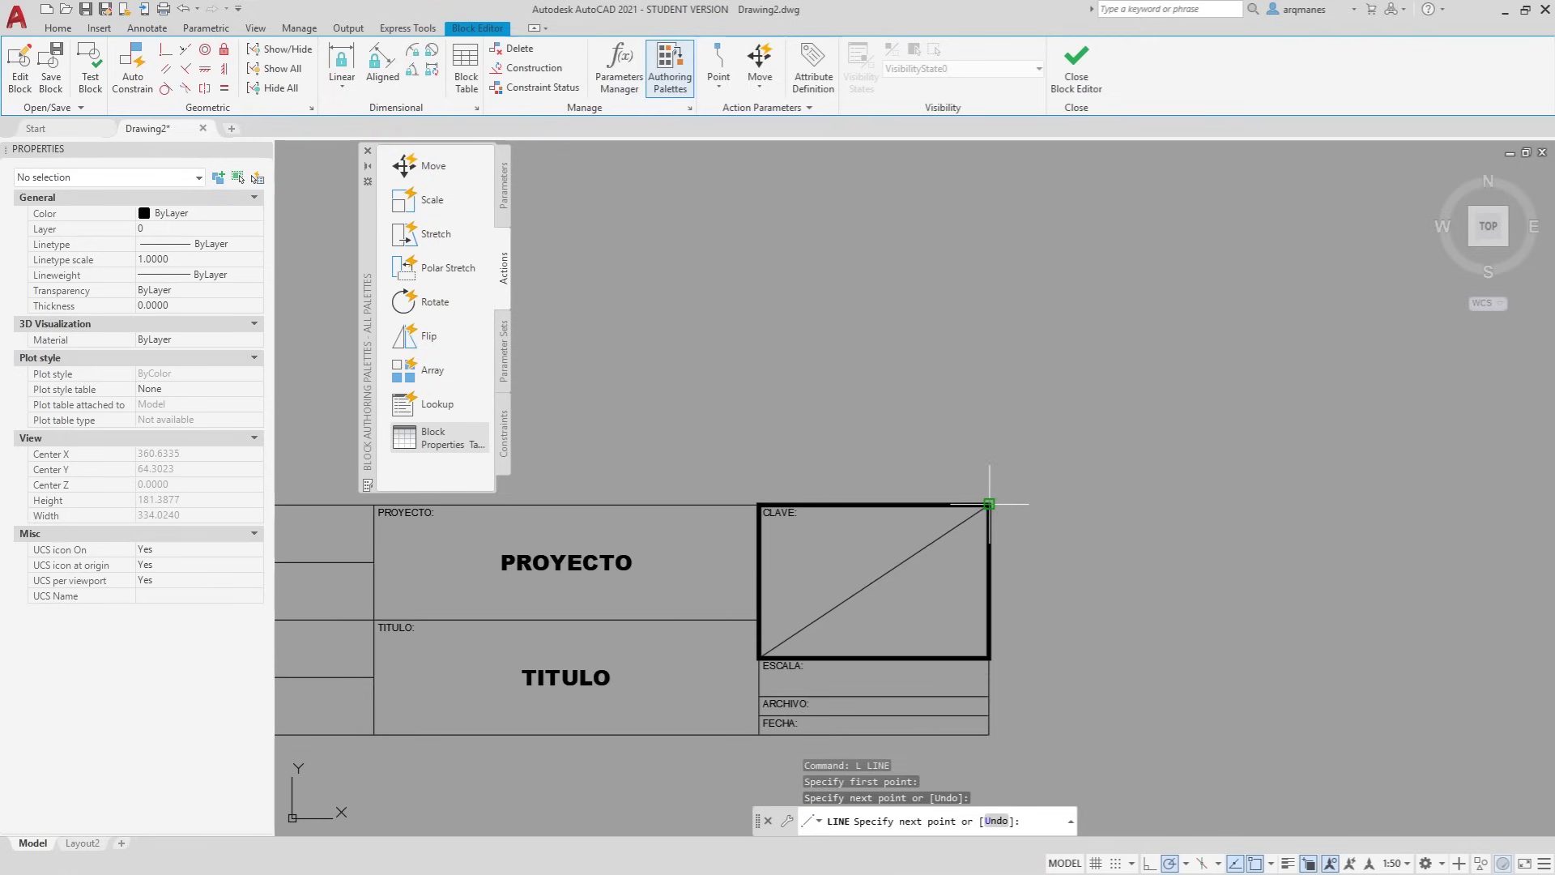
{"action": "key", "text": "Return"}
{"action": "middle_click_drag", "start_coordinate": [1013, 609], "coordinate": [1127, 560]}
{"action": "type", "text": "ATTDEF"}
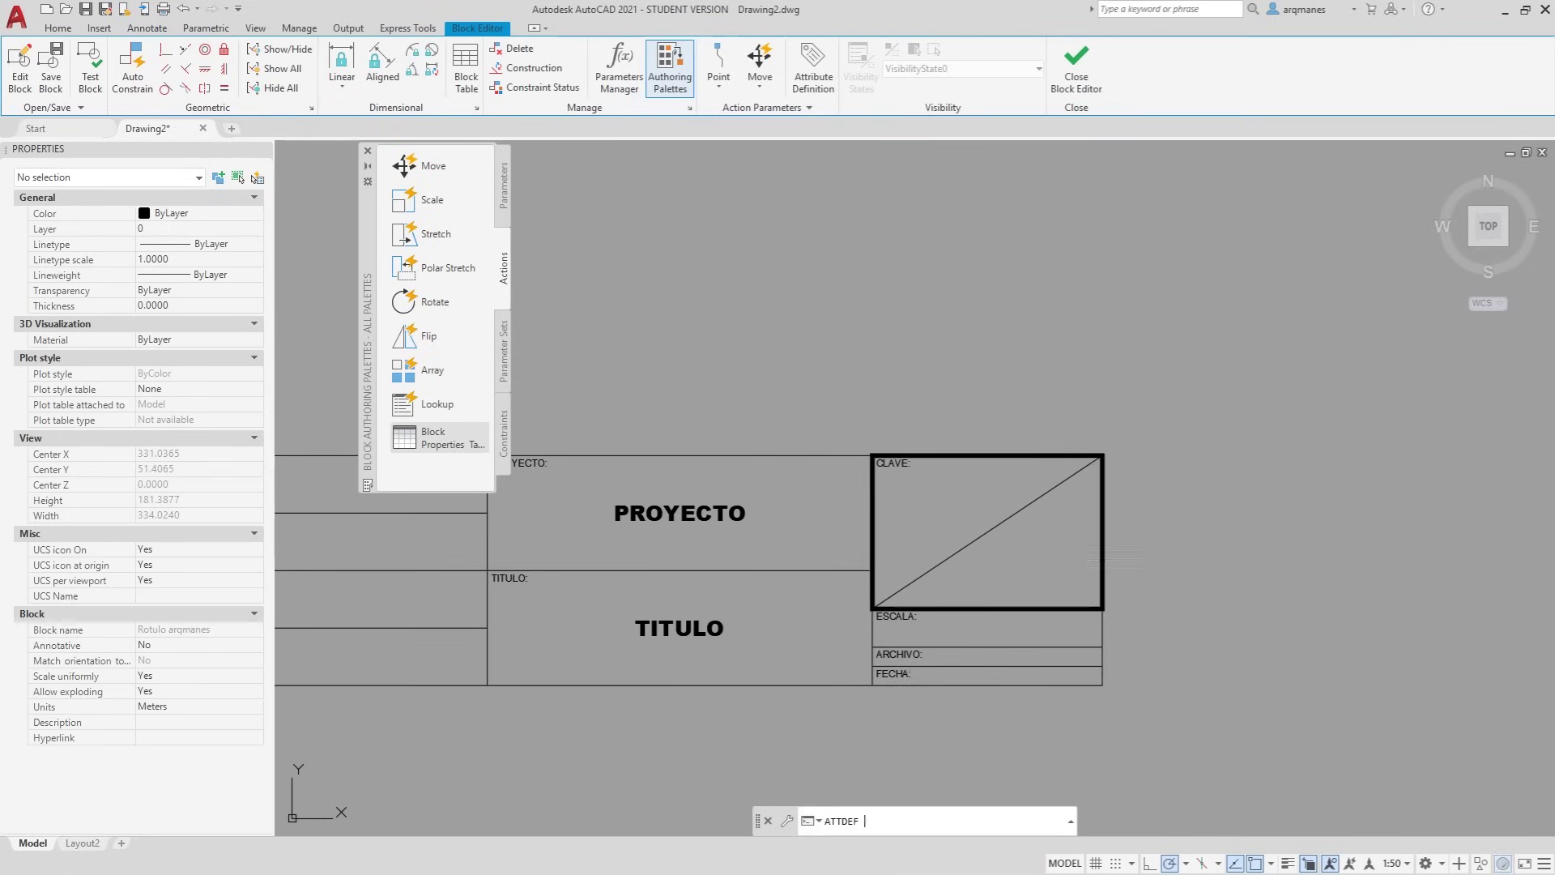
- Define a single-line, Middle center CLAVE attribute defaulting to A-000-000 and place it in the box
{"action": "key", "text": "Return"}
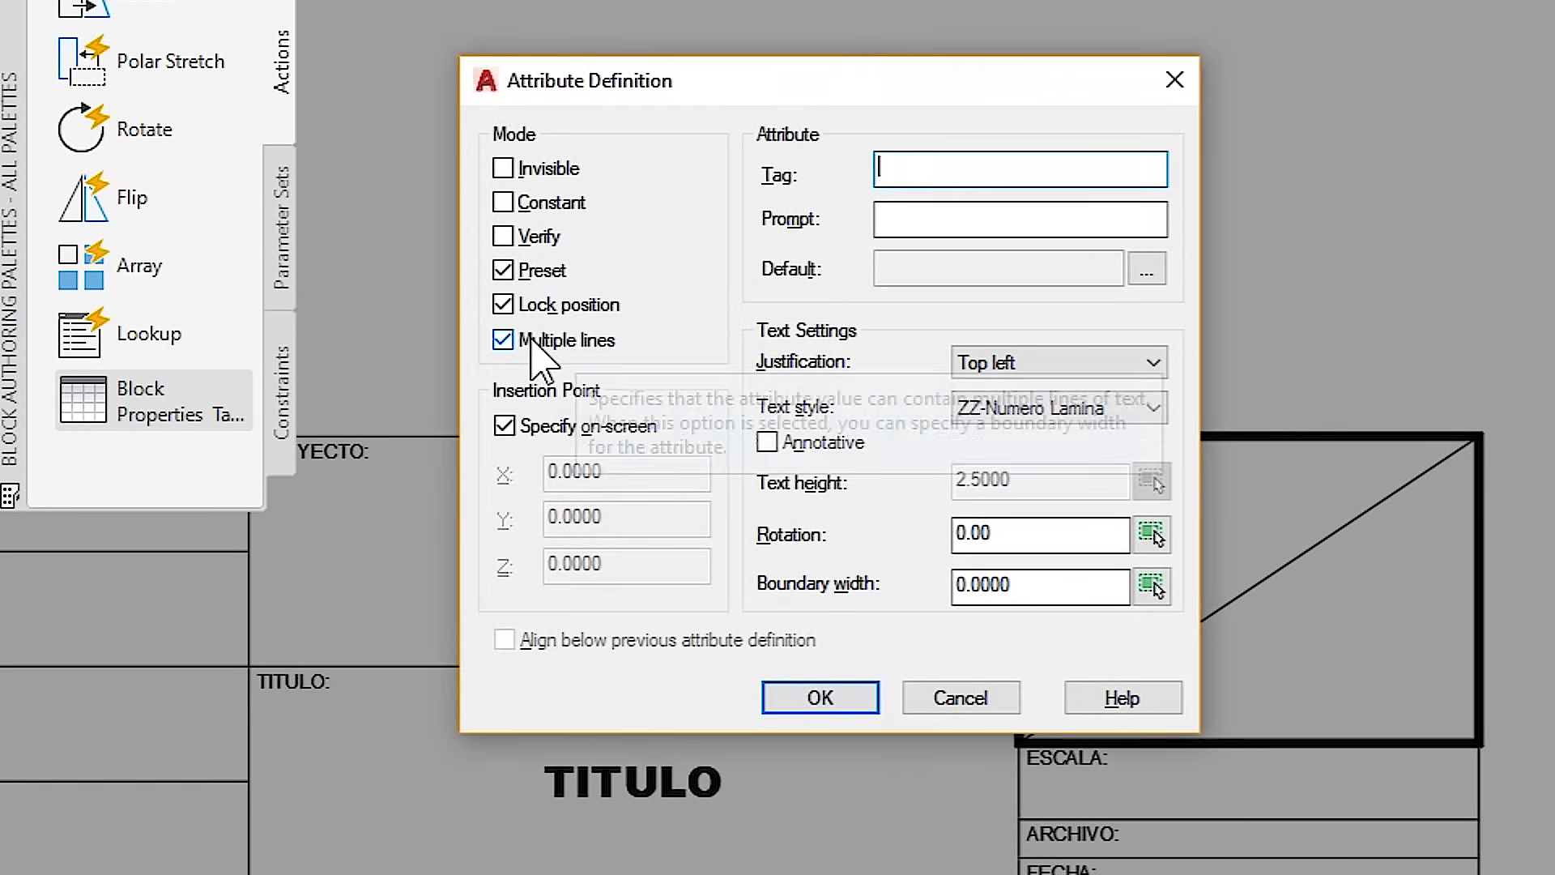
{"action": "left_click", "coordinate": [531, 340]}
{"action": "left_click", "coordinate": [1053, 362]}
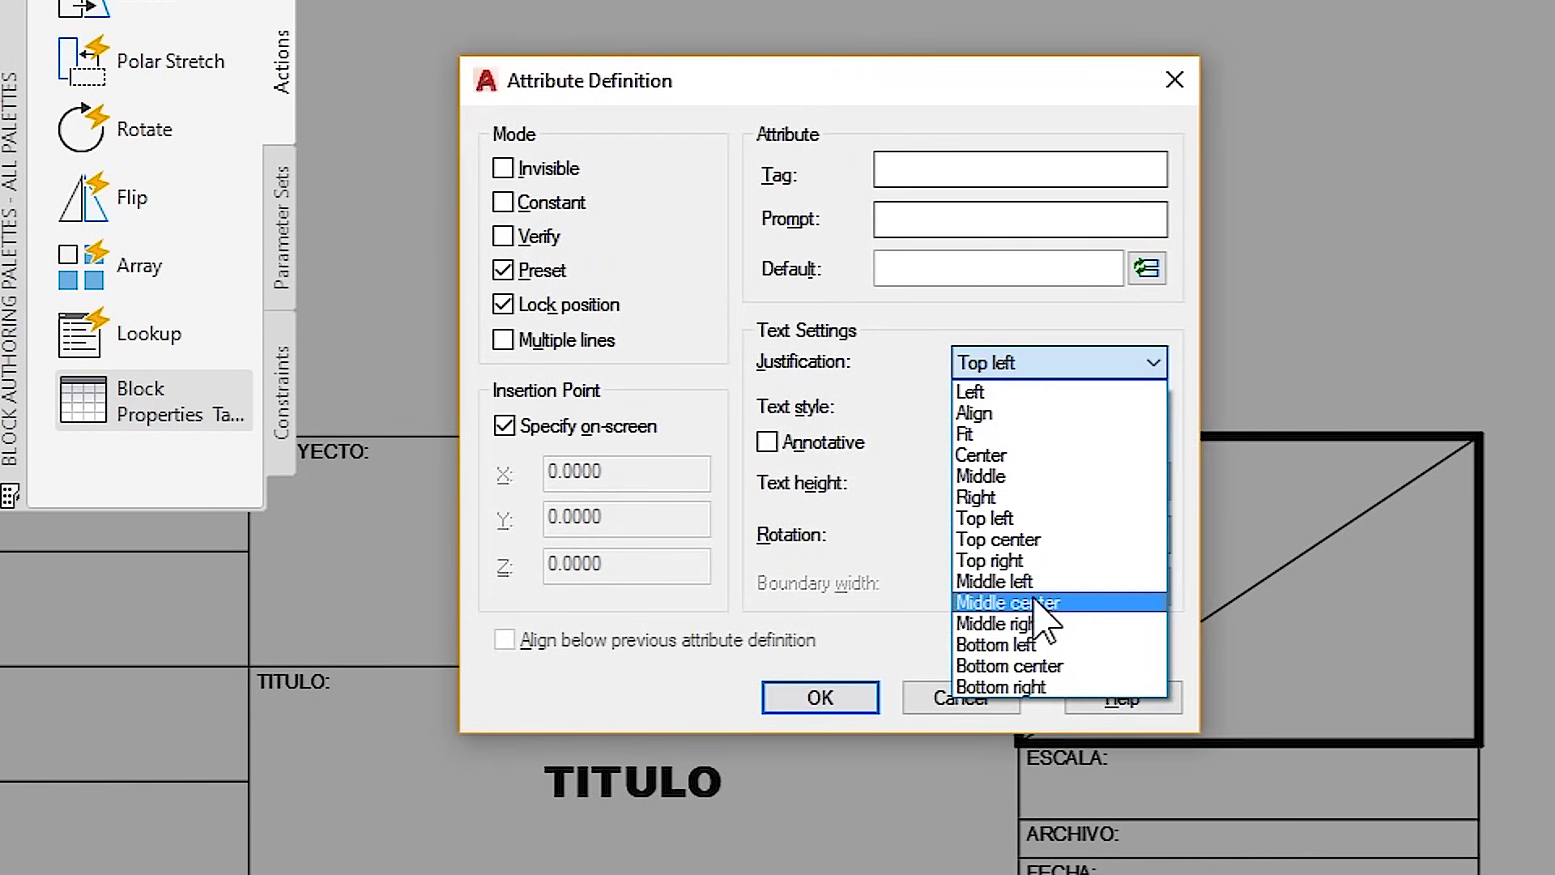
{"action": "left_click", "coordinate": [1043, 600]}
{"action": "left_click", "coordinate": [1019, 169]}
{"action": "type", "text": "CLAVE"}
{"action": "key", "text": "Tab"}
{"action": "type", "text": "CLAVE"}
{"action": "left_click", "coordinate": [940, 268]}
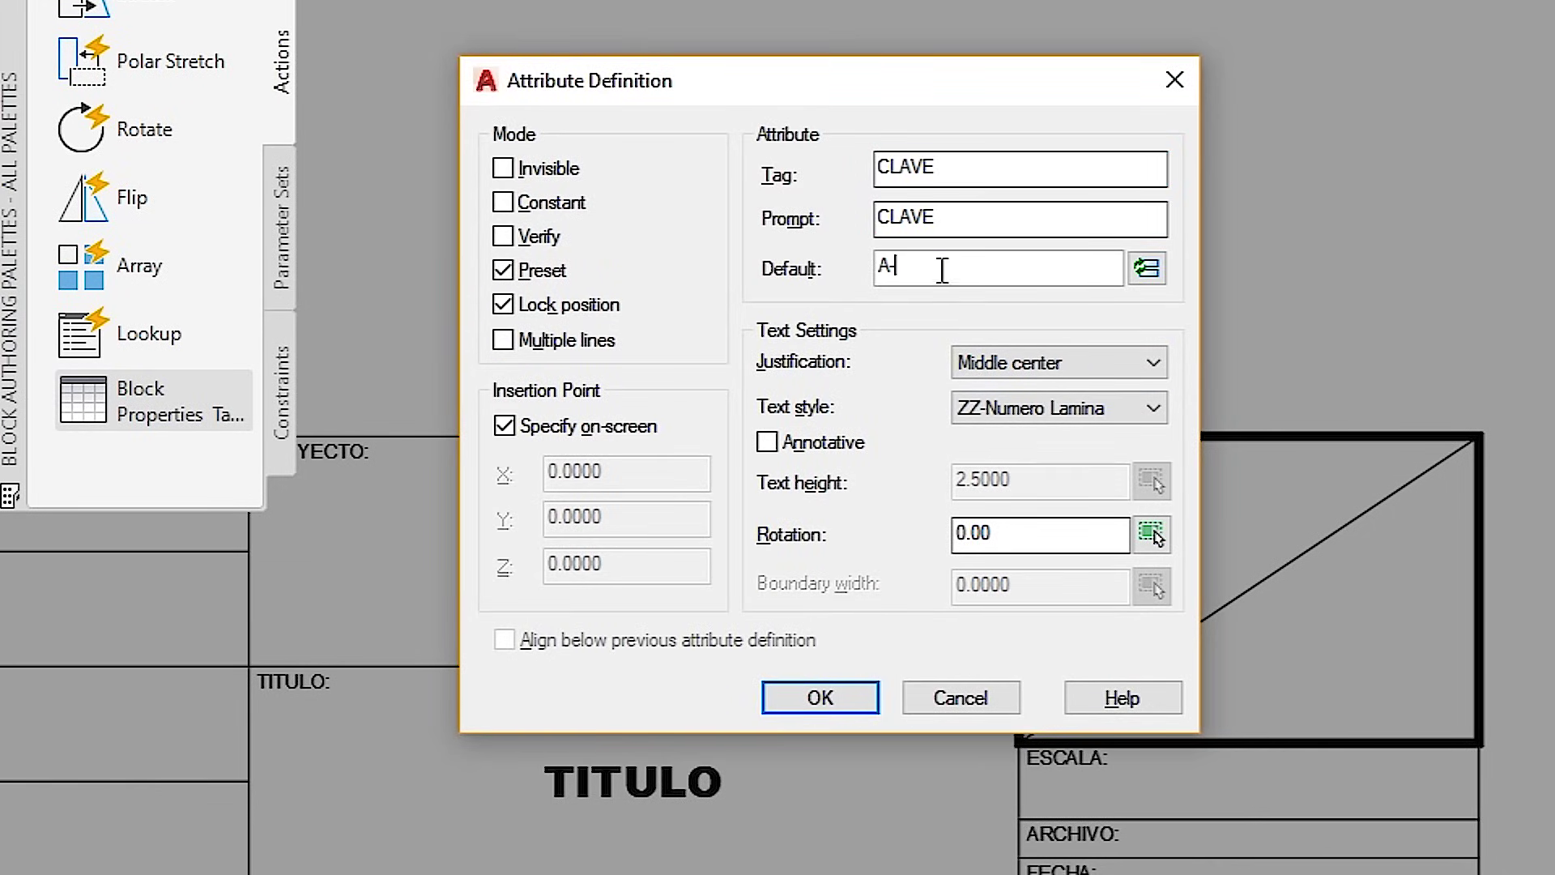
{"action": "type", "text": "A-000-000"}
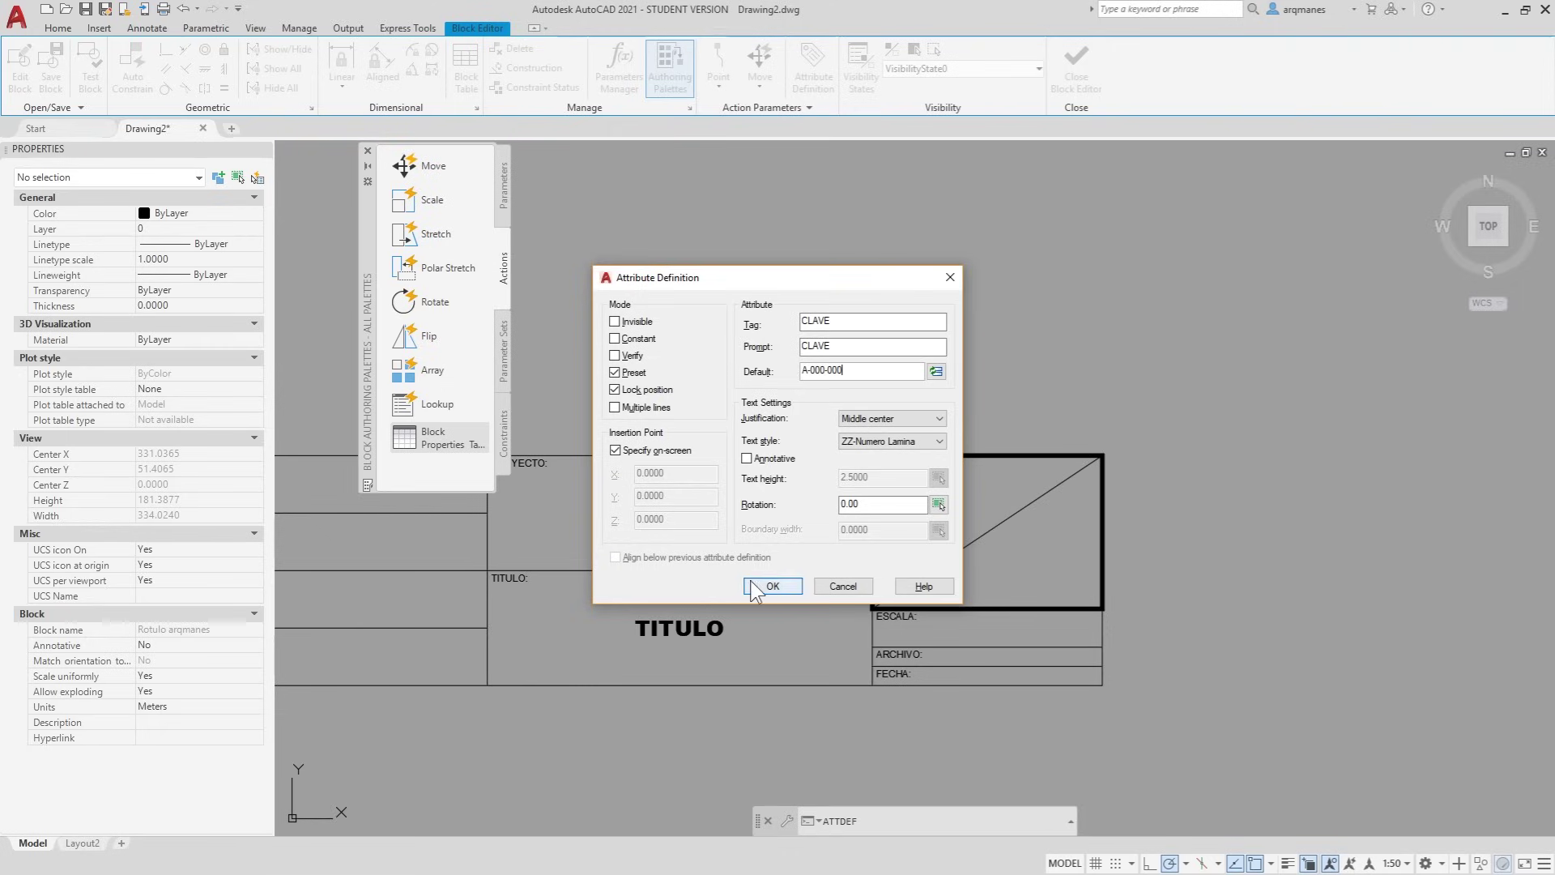
{"action": "left_click", "coordinate": [766, 585]}
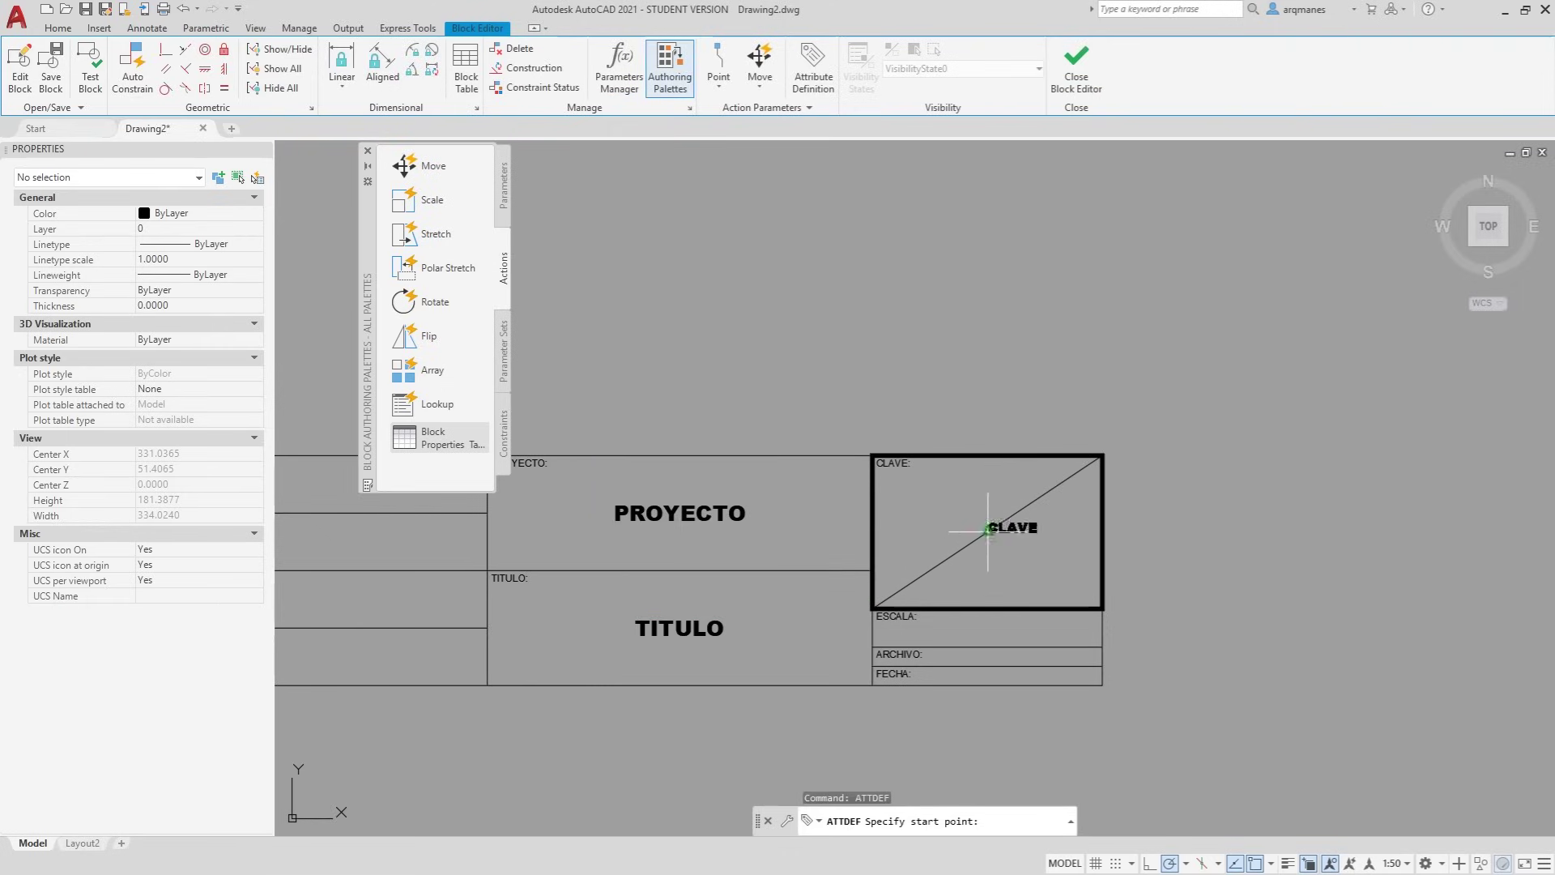
{"action": "left_click", "coordinate": [963, 538]}
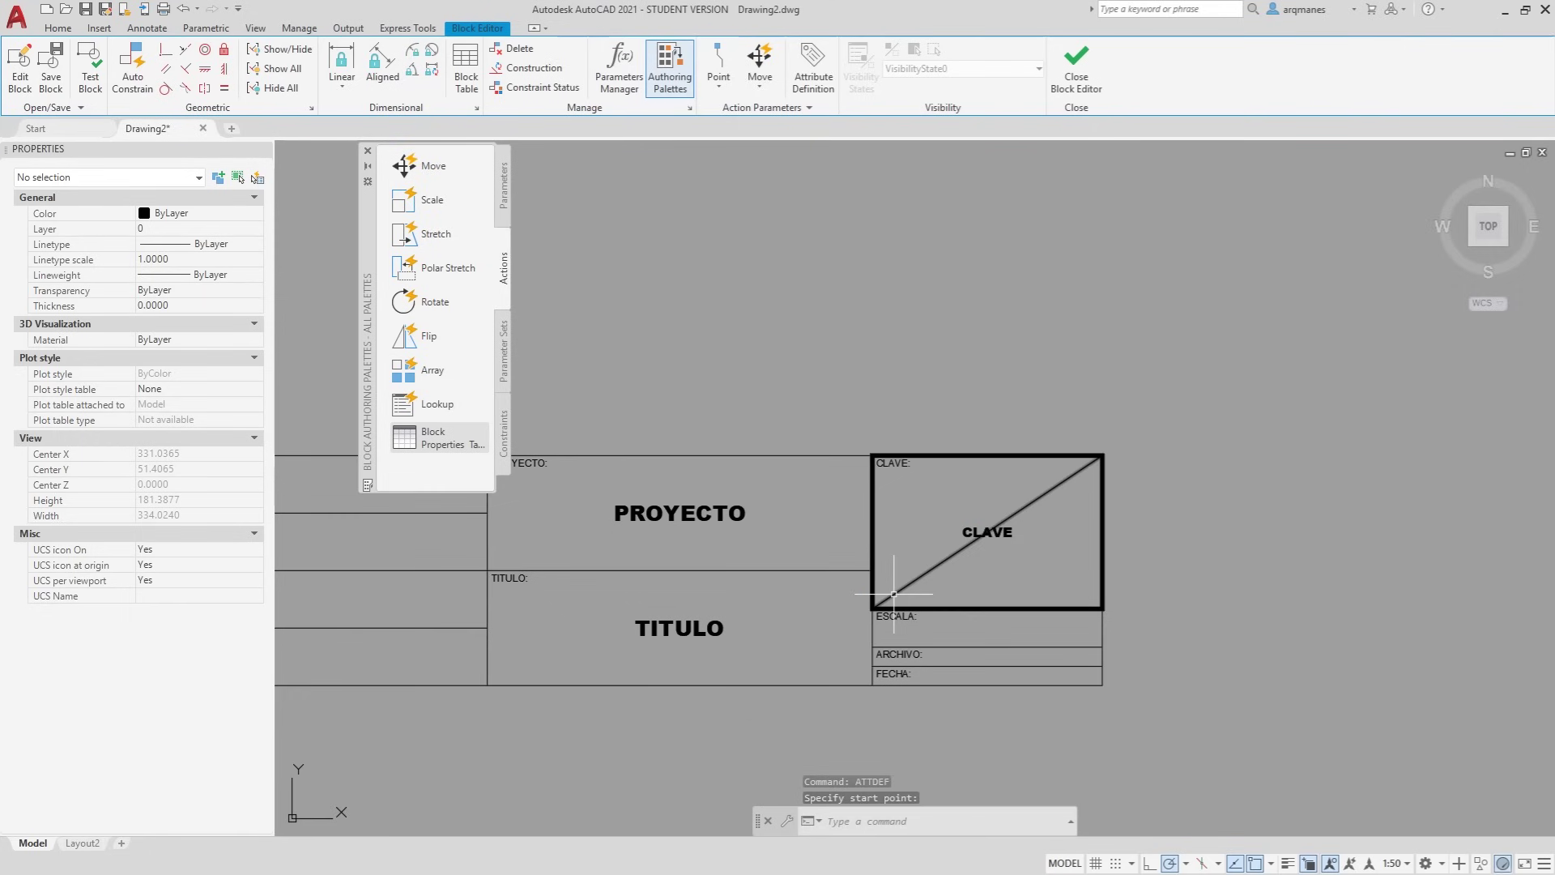
- Set the CLAVE attribute's text height to 12 and width factor to 0.75
{"action": "left_click", "coordinate": [968, 528]}
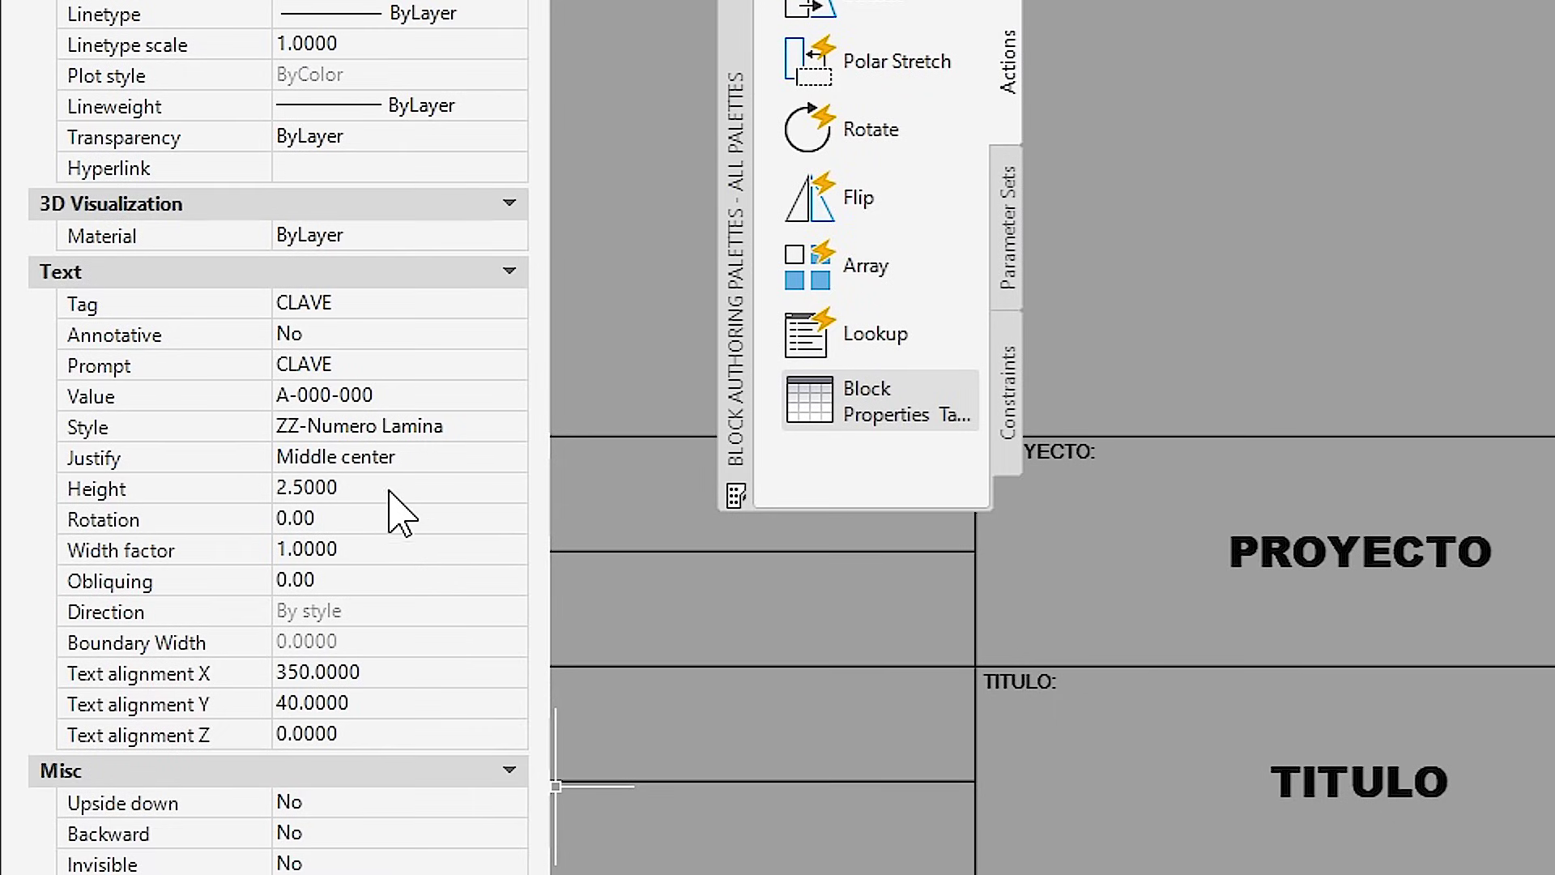
{"action": "left_click", "coordinate": [197, 481]}
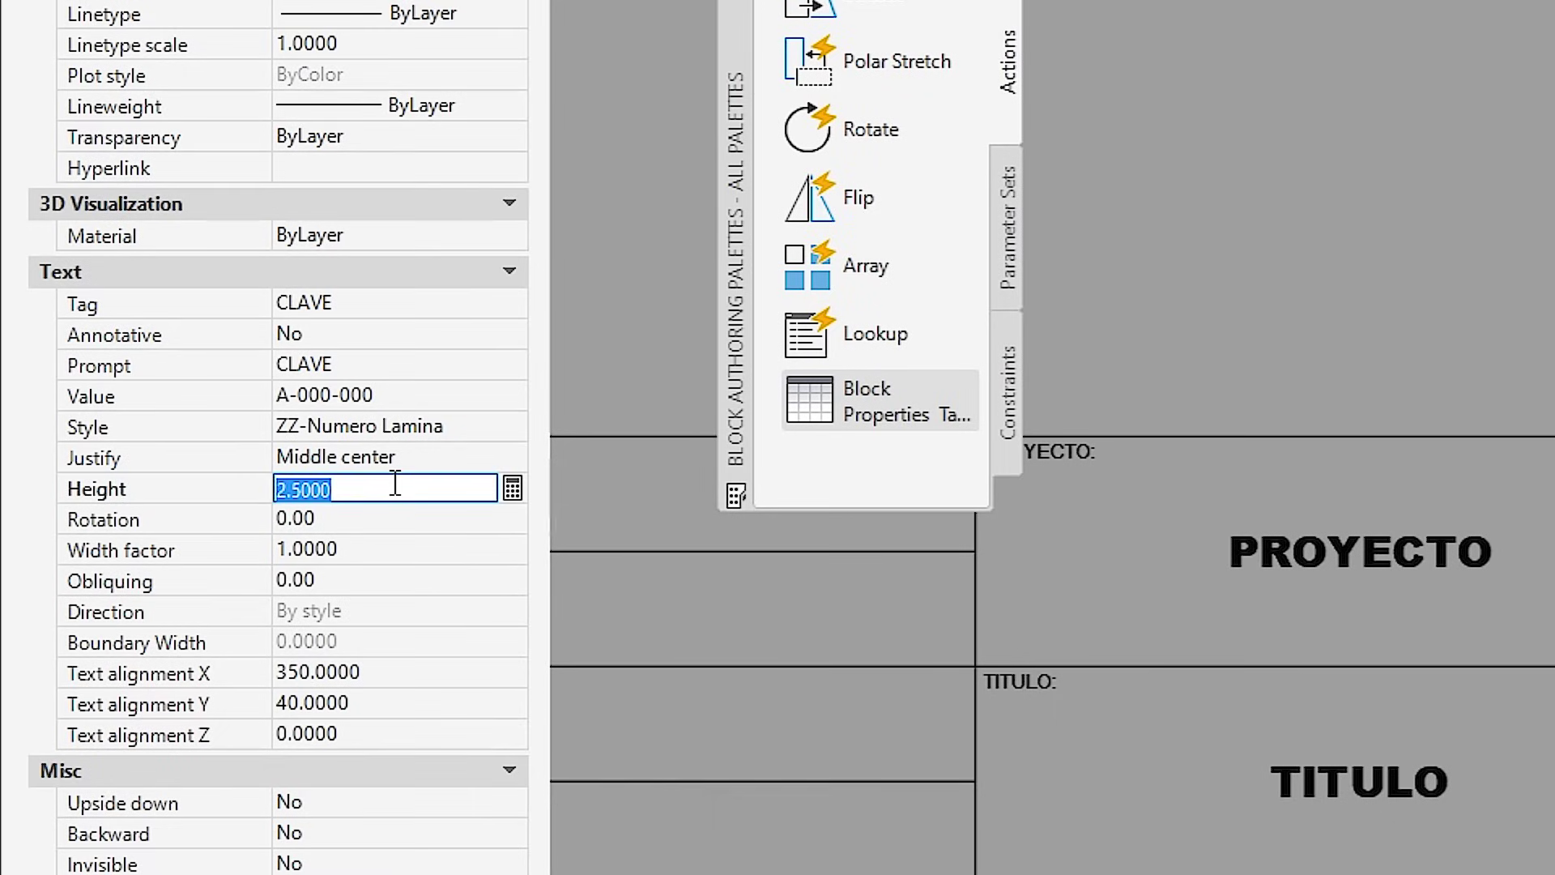
{"action": "type", "text": "12"}
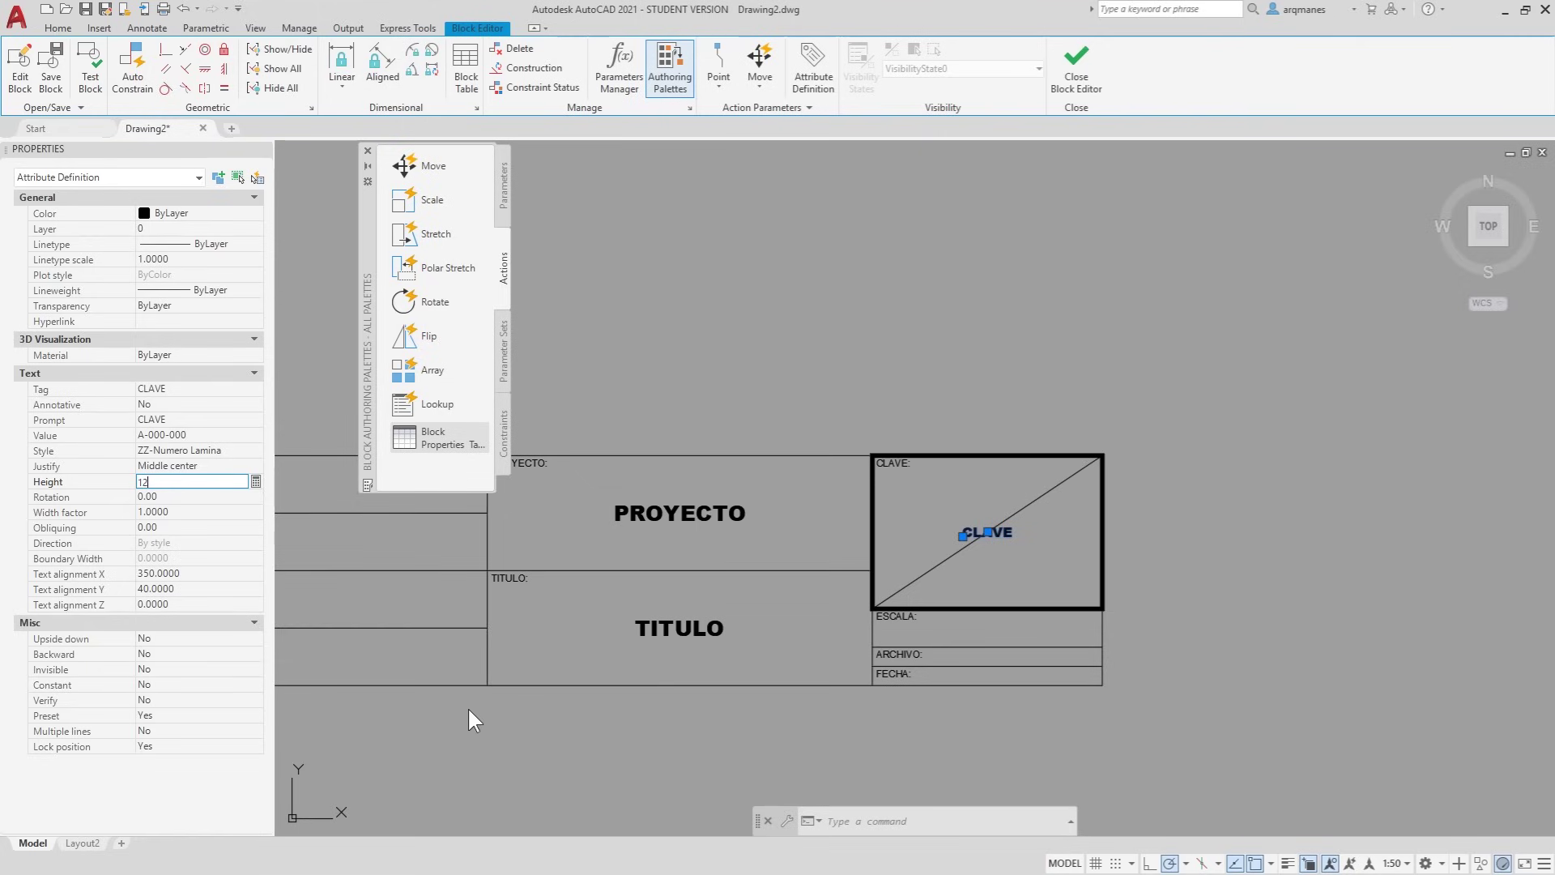
{"action": "left_click", "coordinate": [491, 739]}
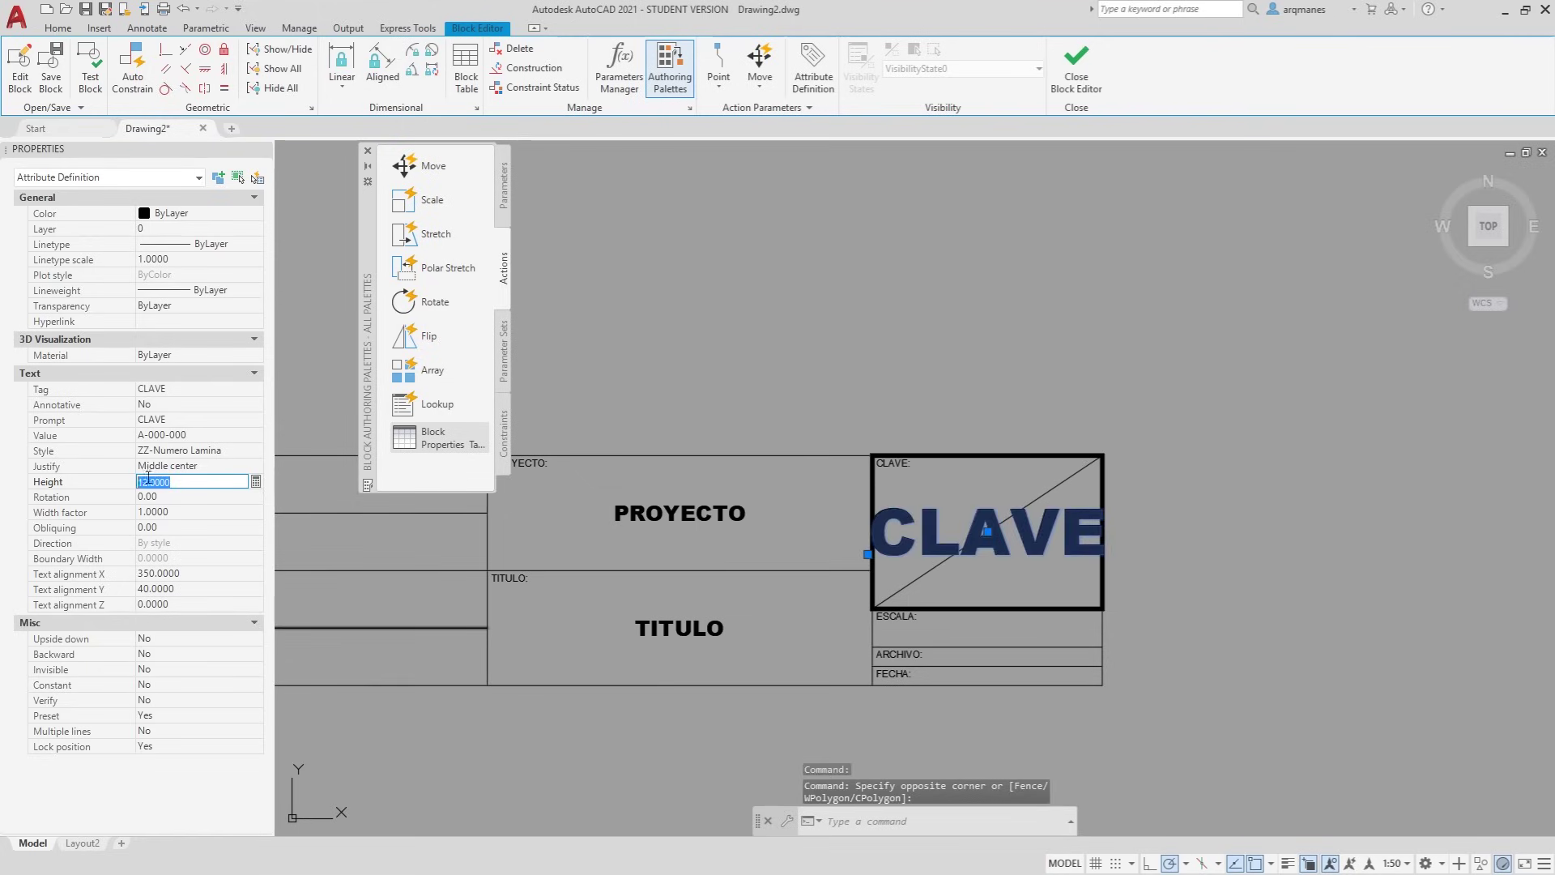
{"action": "type", "text": "8"}
{"action": "key", "text": "Return"}
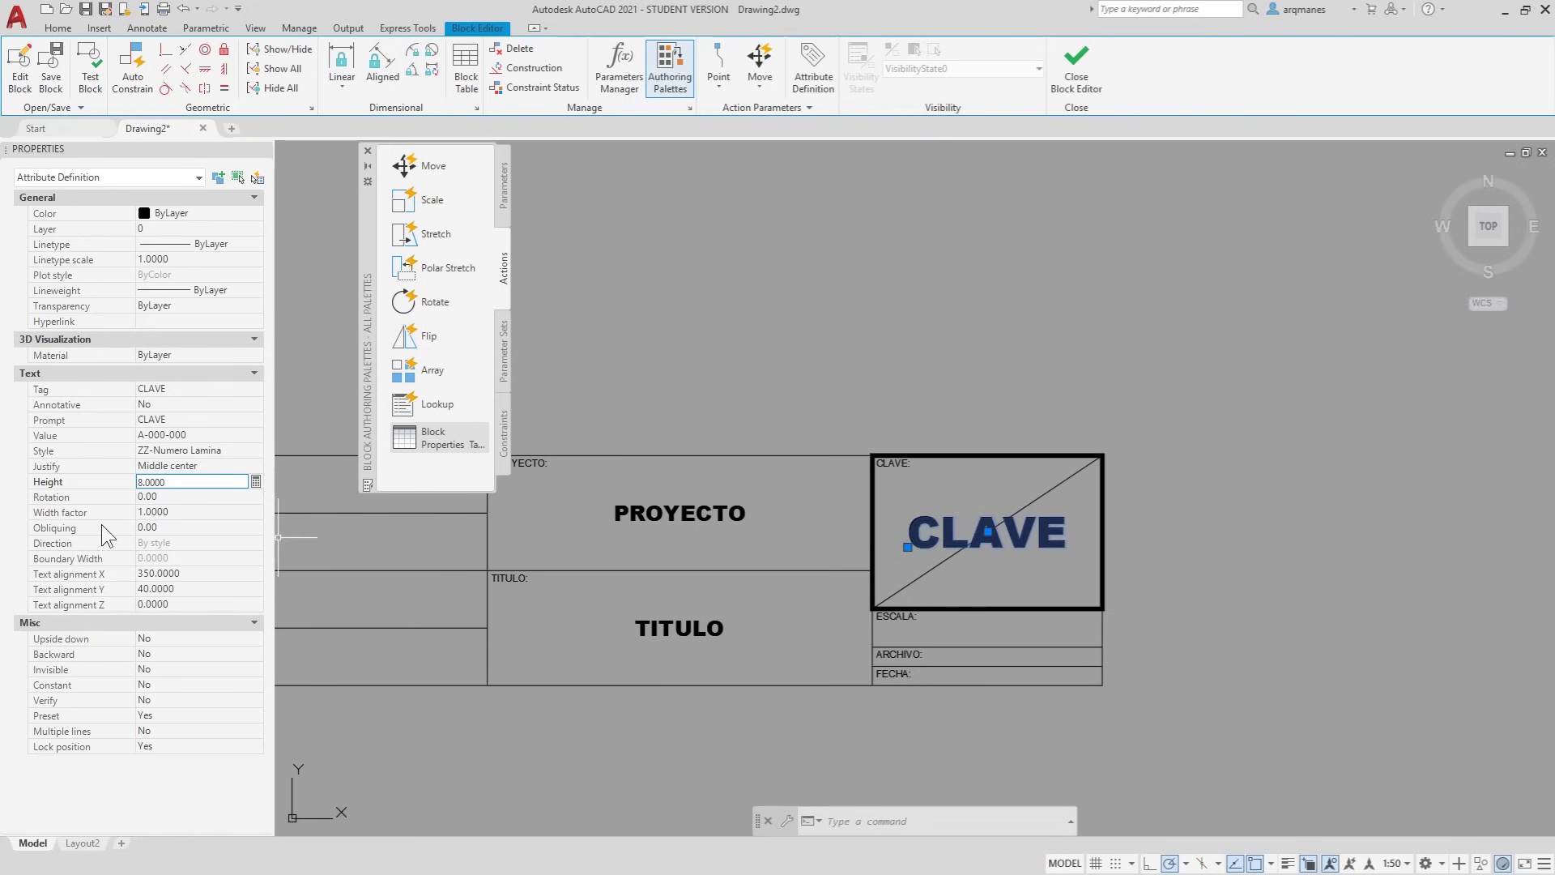
{"action": "left_click", "coordinate": [178, 512]}
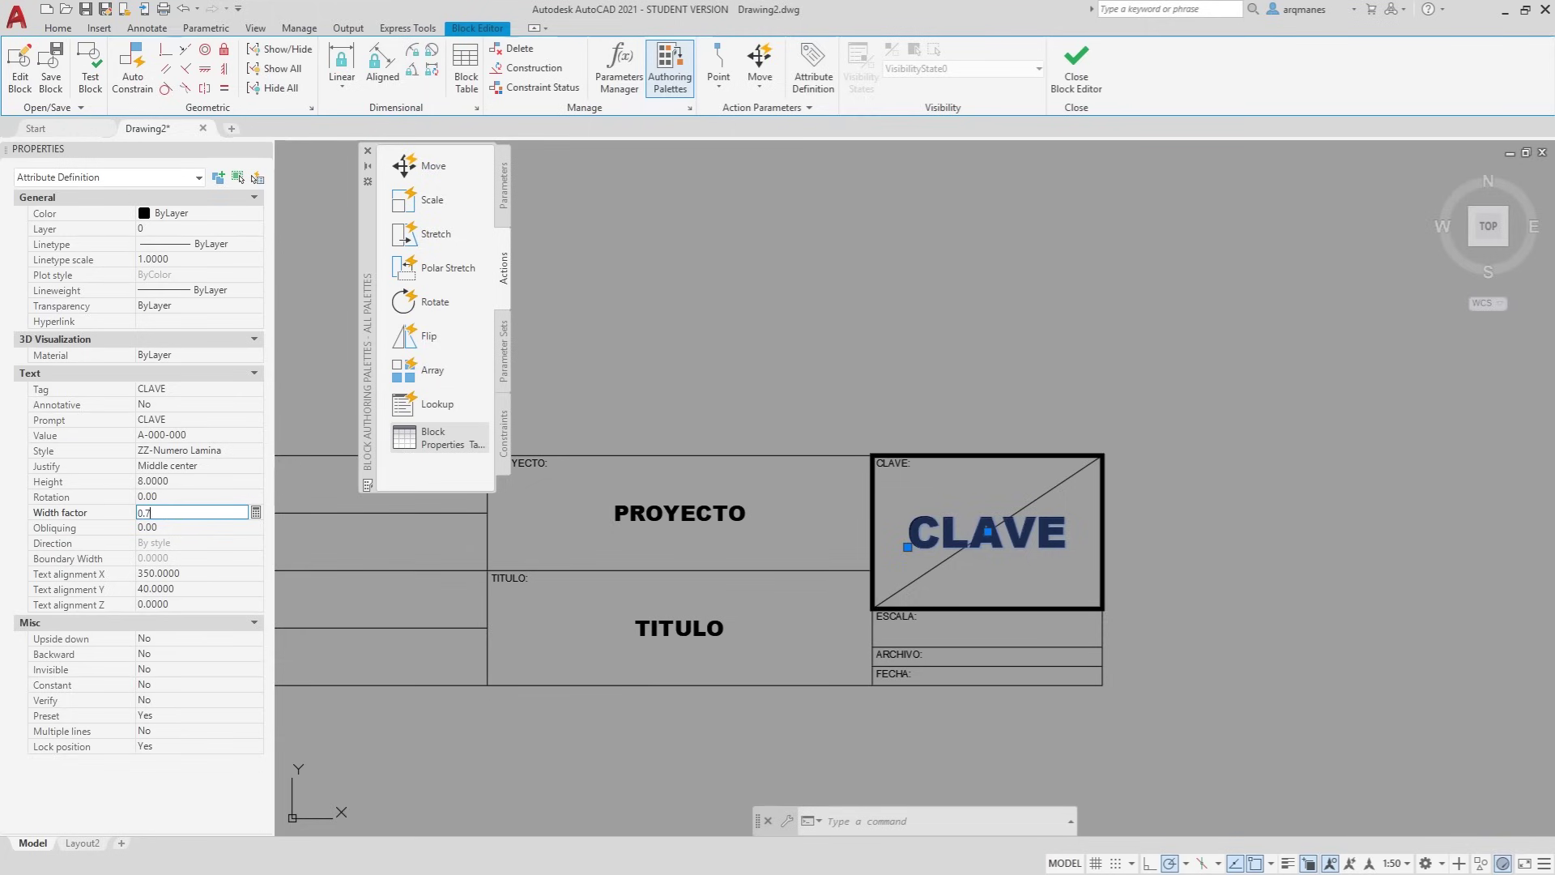
{"action": "type", "text": "0.75"}
{"action": "key", "text": "Tab"}
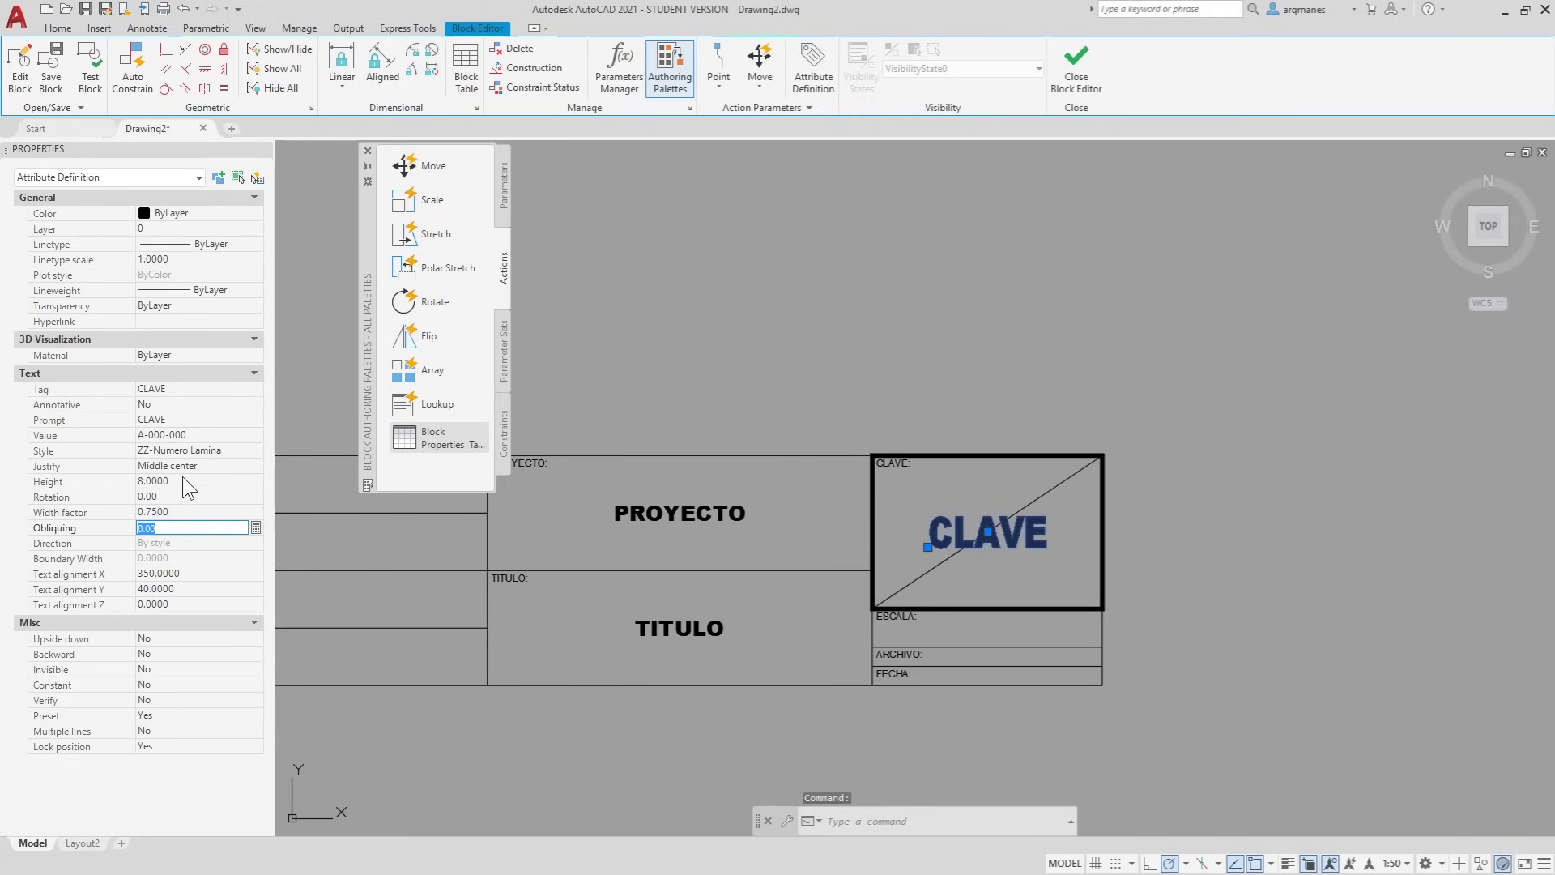
{"action": "left_click", "coordinate": [183, 479]}
- Confirm the CLAVE height of 12, then reopen the Rotulo arqmanes title block in the Block Editor
{"action": "type", "text": "12"}
{"action": "key", "text": "Tab"}
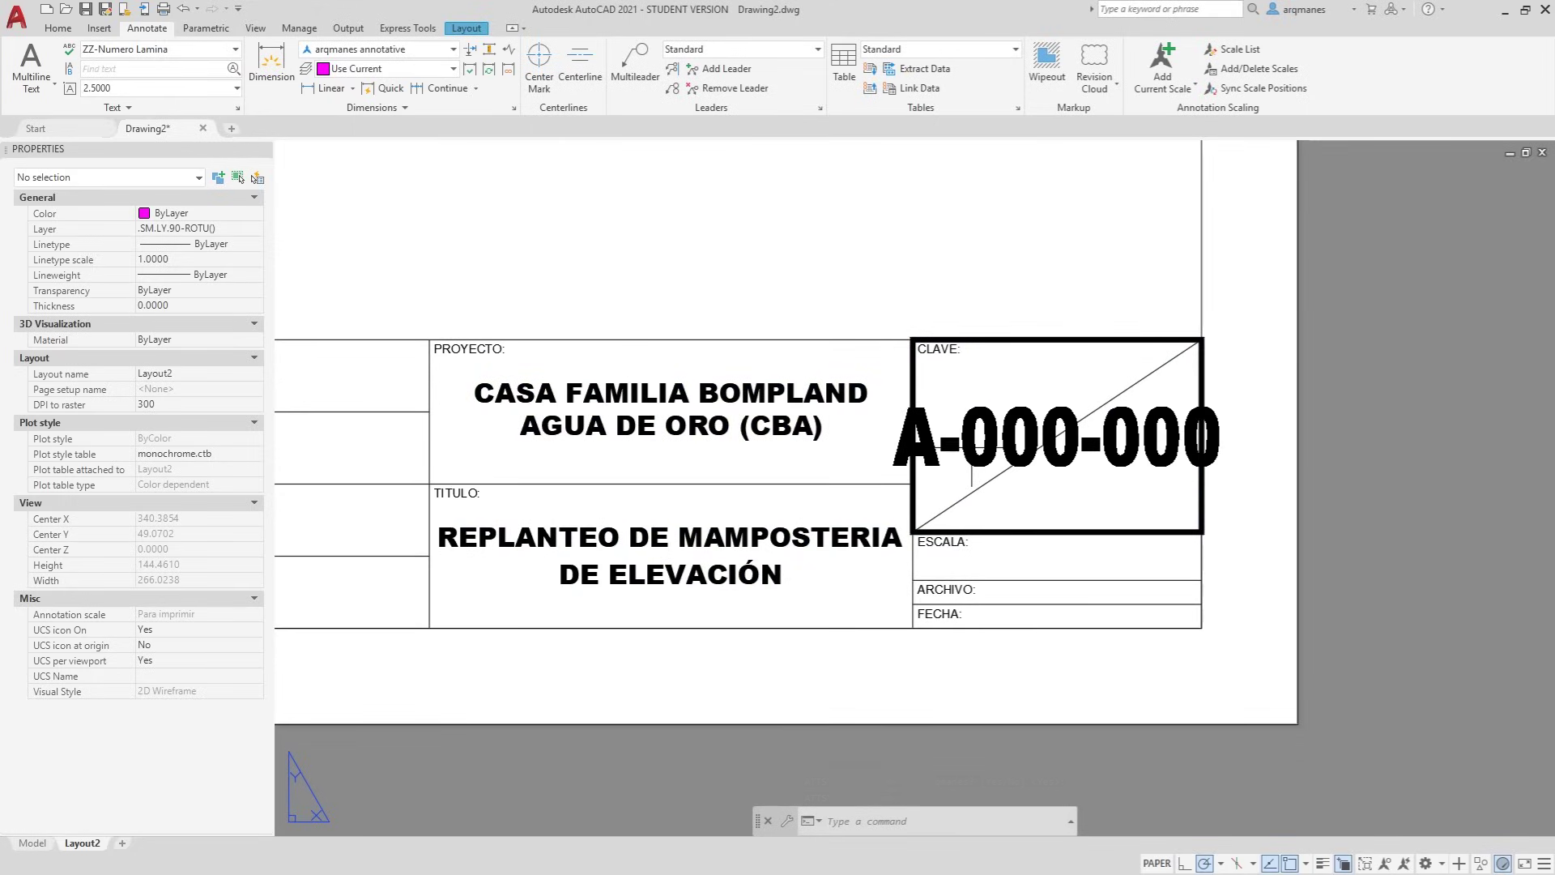
{"action": "scroll", "coordinate": [1215, 526], "scroll_direction": "up", "scroll_amount": 2}
{"action": "scroll", "coordinate": [1086, 527], "scroll_direction": "up", "scroll_amount": 2}
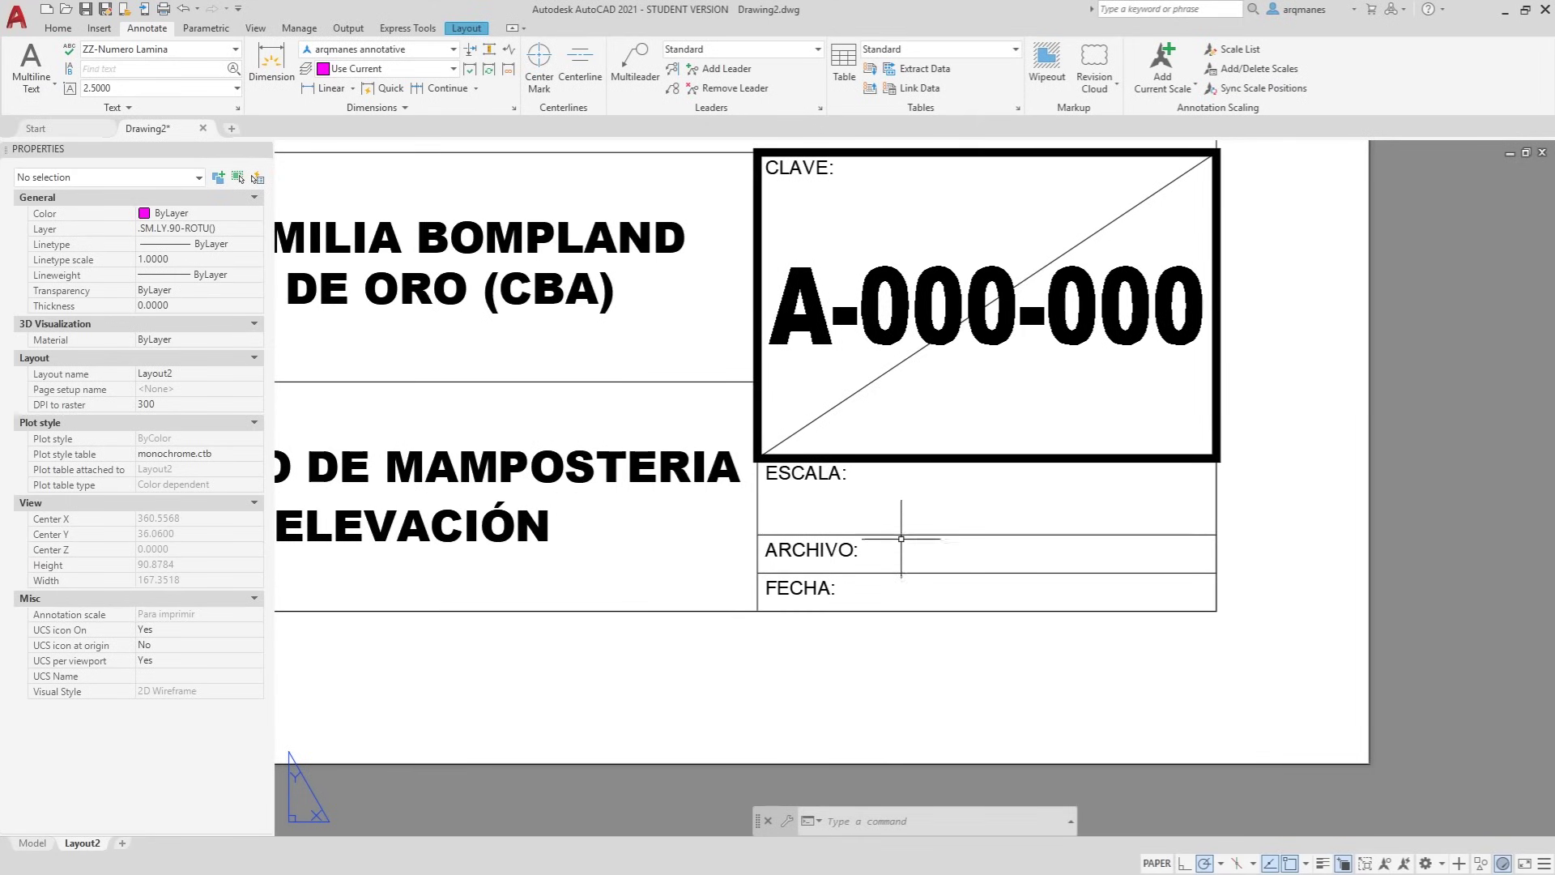
{"action": "left_click", "coordinate": [841, 459]}
{"action": "double_click", "coordinate": [841, 460]}
- Copy the REVISÓ attribute into the ESCALA cell
{"action": "scroll", "coordinate": [490, 551], "scroll_direction": "down", "scroll_amount": 2}
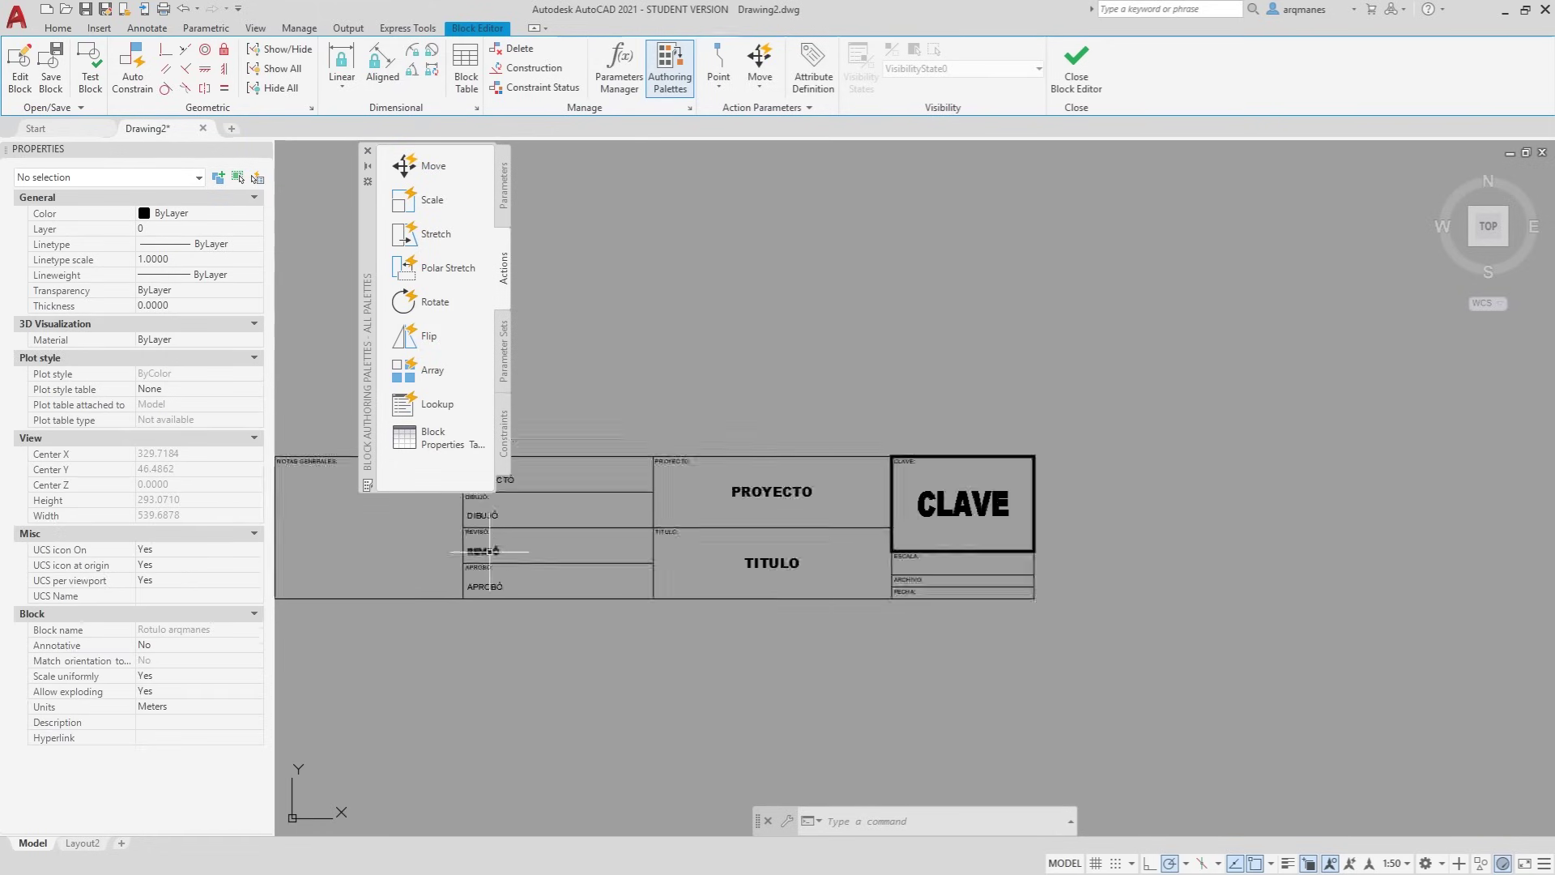
{"action": "scroll", "coordinate": [489, 551], "scroll_direction": "up", "scroll_amount": 2}
{"action": "type", "text": "c"}
{"action": "left_click", "coordinate": [477, 550]}
{"action": "key", "text": "Return"}
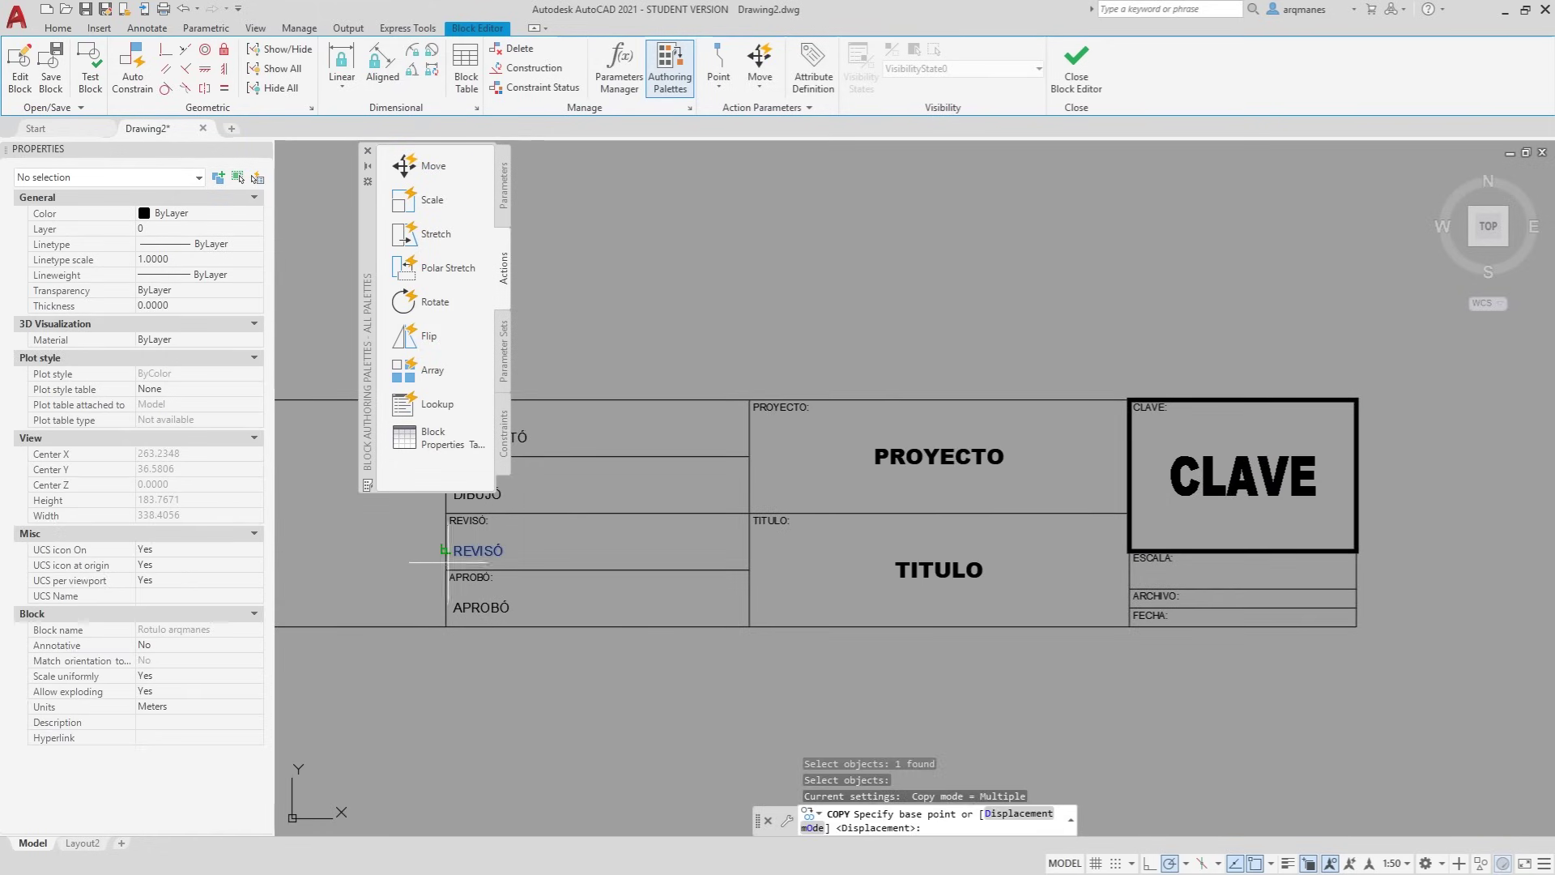
{"action": "left_click", "coordinate": [446, 570]}
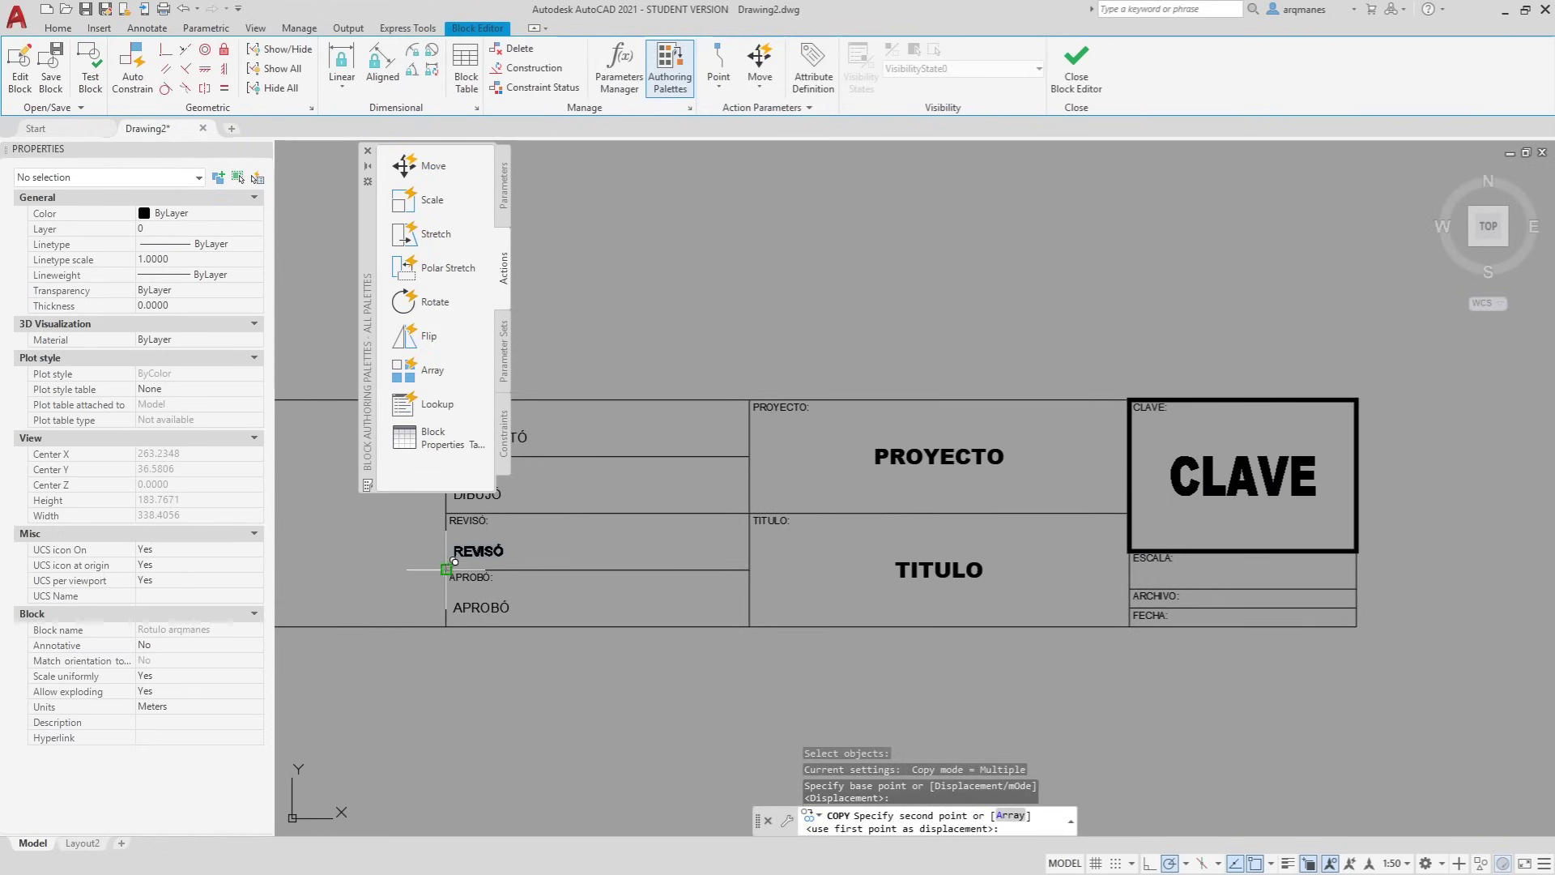
{"action": "left_click", "coordinate": [1129, 589]}
{"action": "key", "text": "Escape"}
{"action": "scroll", "coordinate": [1213, 589], "scroll_direction": "up", "scroll_amount": 5}
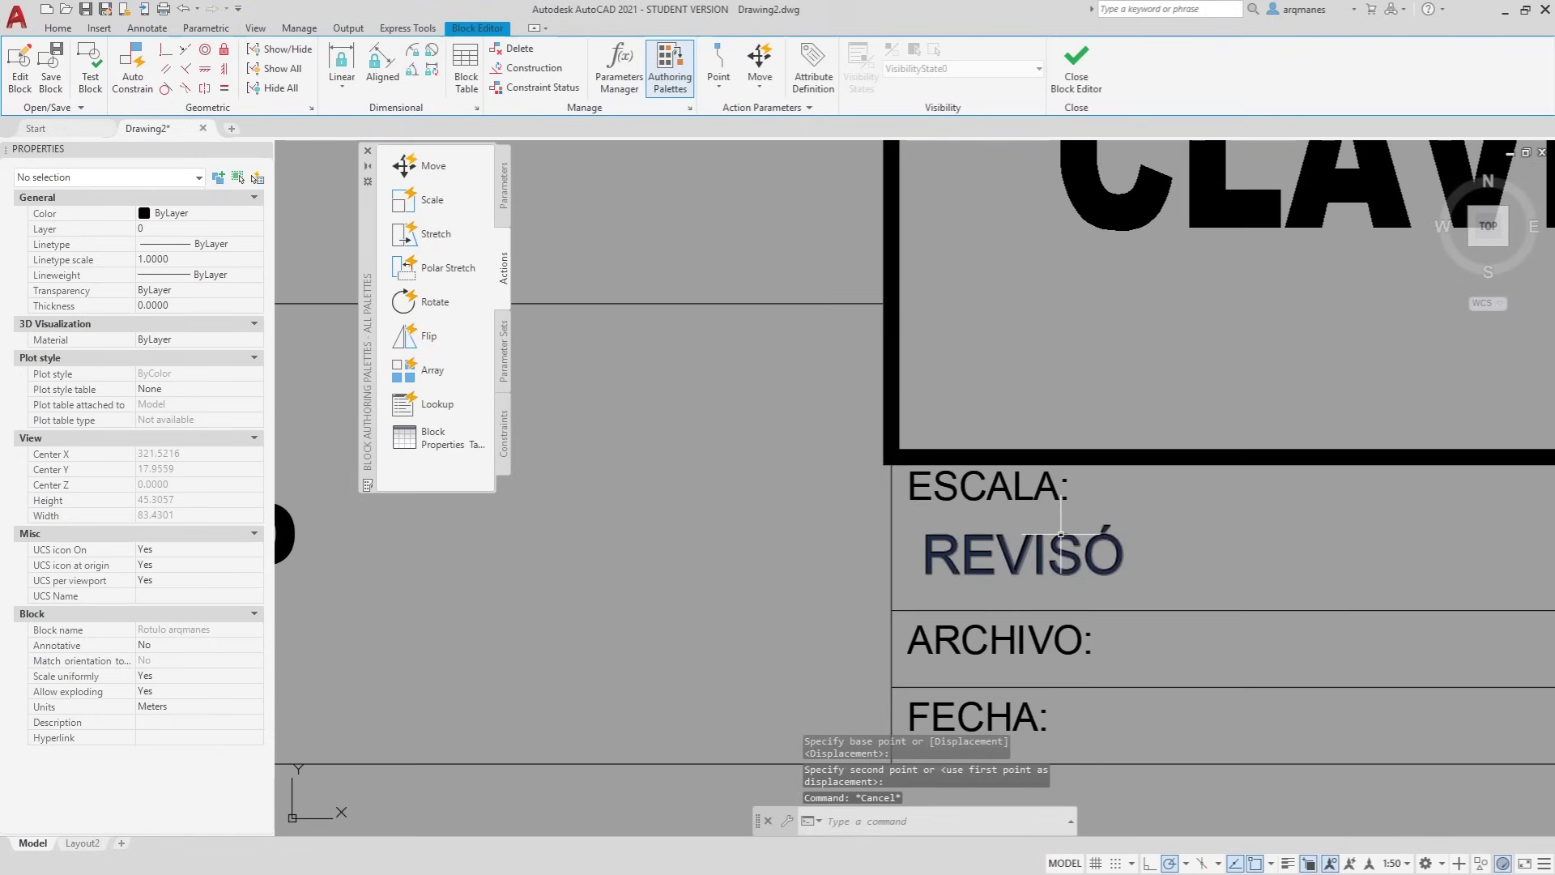
- Give the copy height 3, tag ESCALA, prompt ESCALAS? and default value 1:XXX
{"action": "left_click", "coordinate": [1061, 534]}
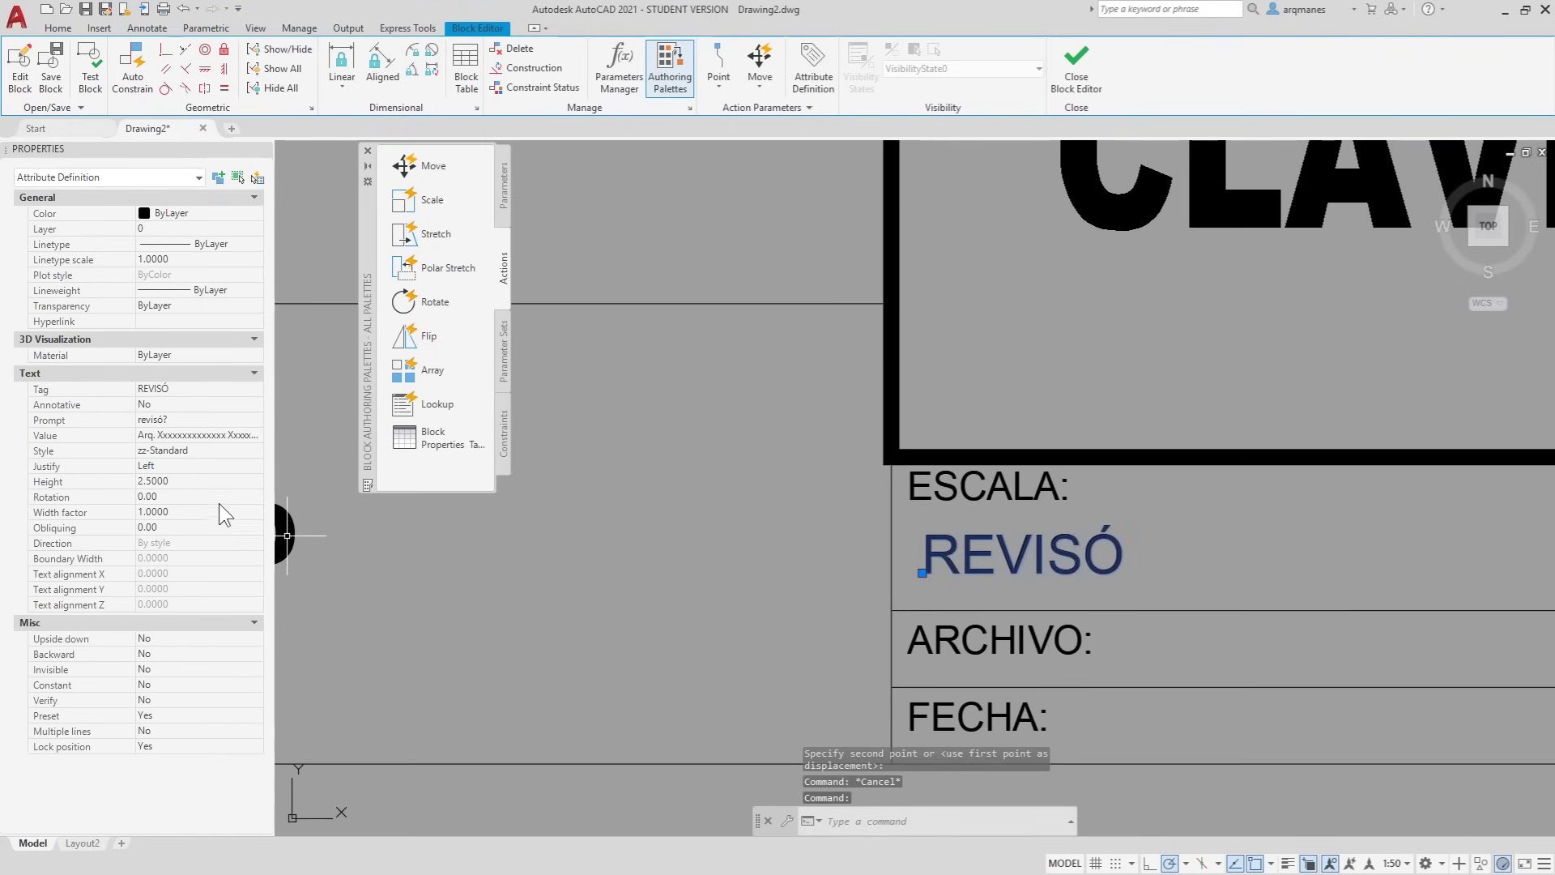
{"action": "left_click", "coordinate": [198, 480]}
{"action": "type", "text": "3"}
{"action": "key", "text": "Return"}
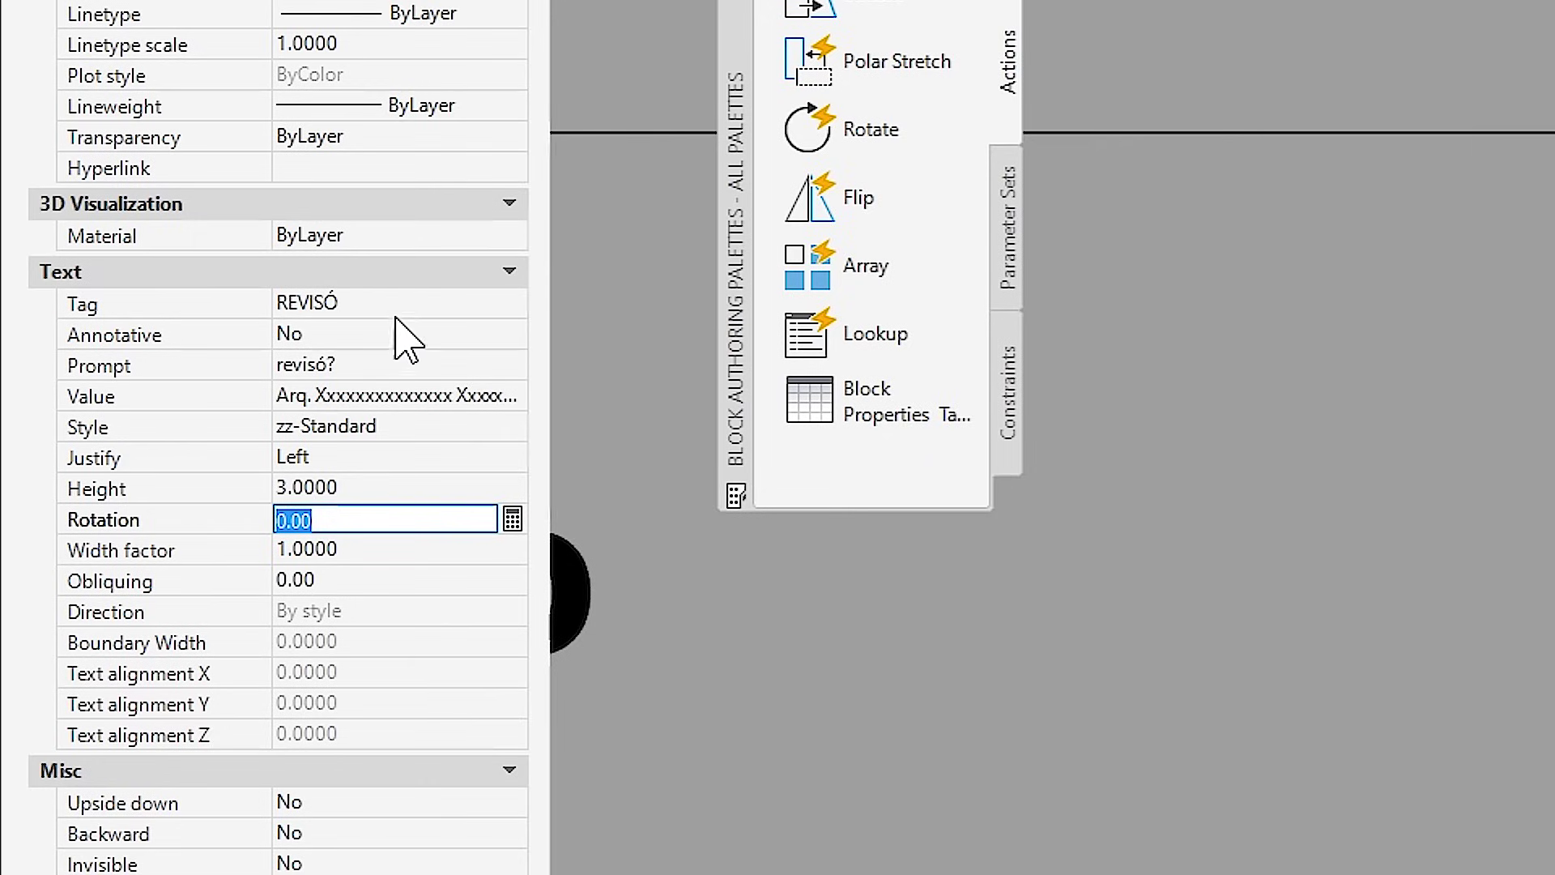
{"action": "left_click", "coordinate": [194, 385]}
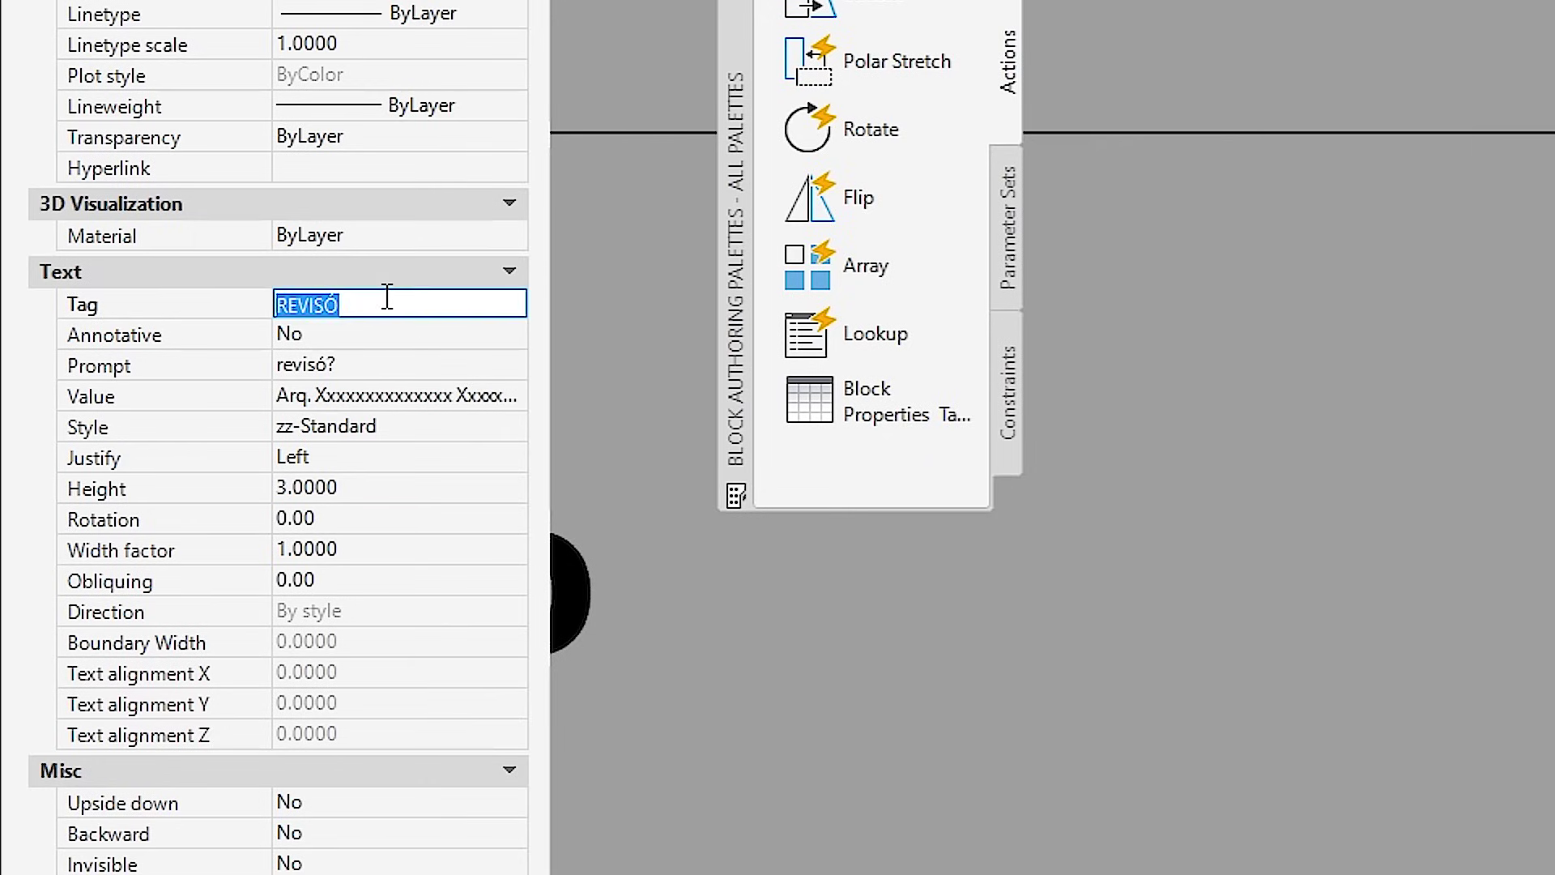
{"action": "type", "text": "ES"}
{"action": "key", "text": "Return"}
{"action": "left_click", "coordinate": [399, 366]}
{"action": "type", "text": "ESCALAS?"}
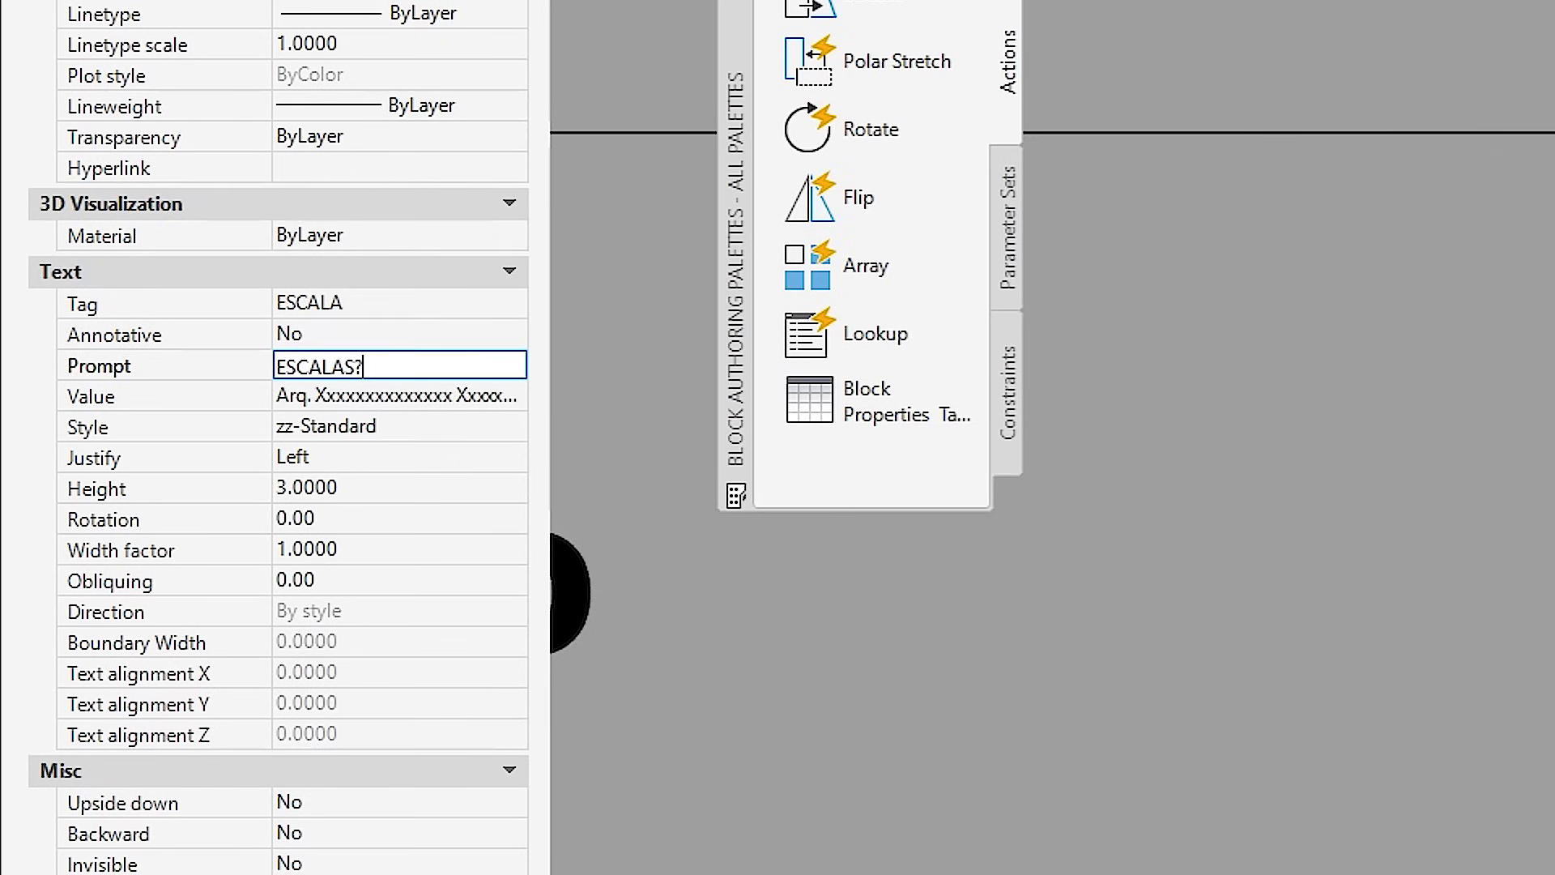
{"action": "left_click", "coordinate": [443, 400]}
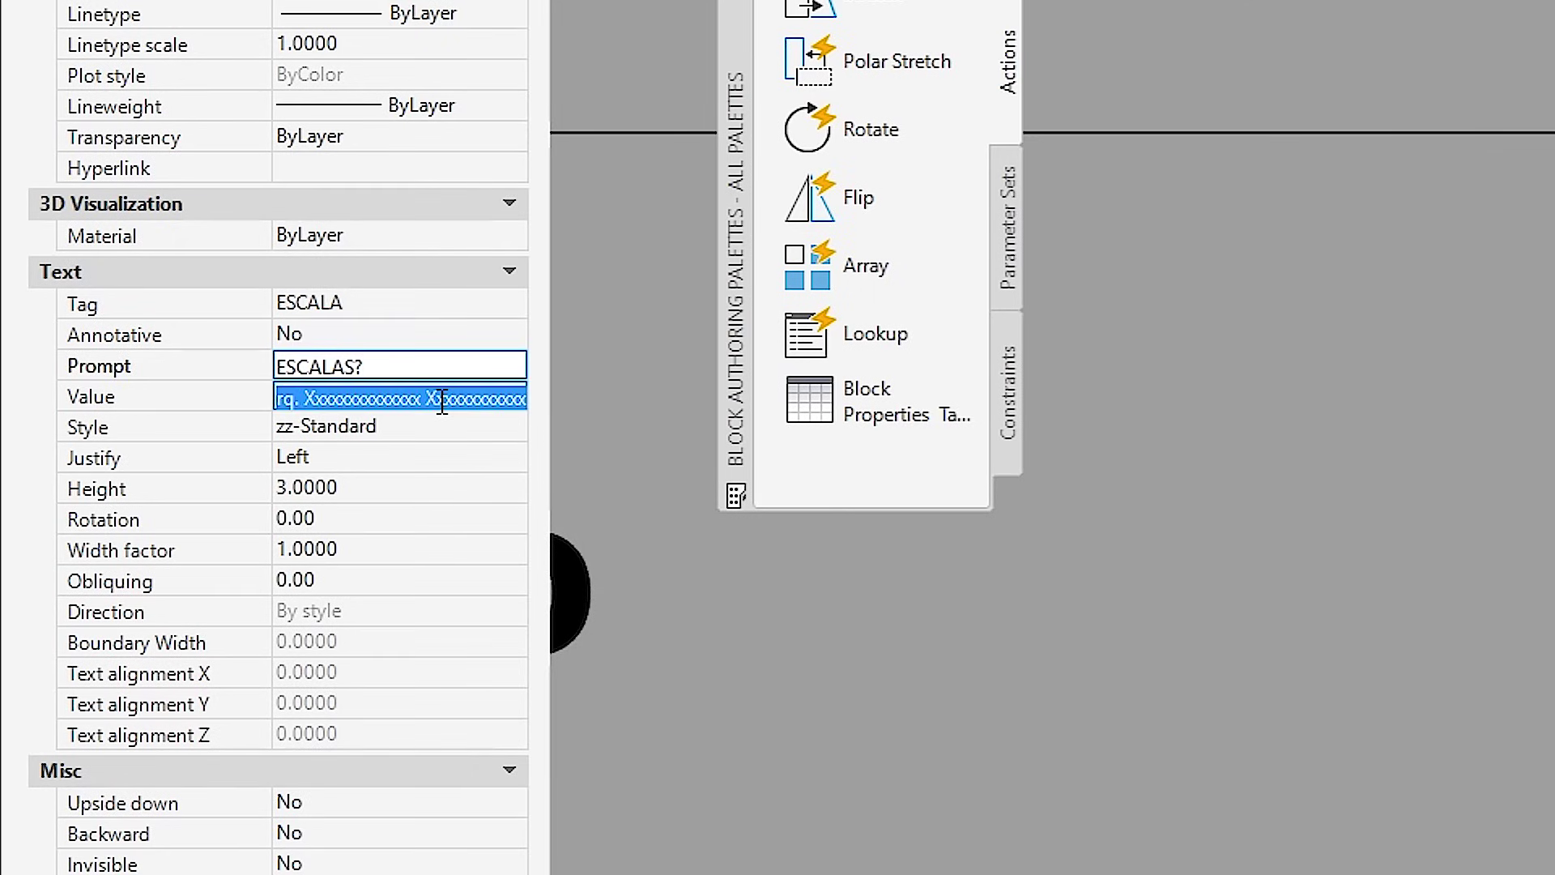
{"action": "type", "text": "1:XXX"}
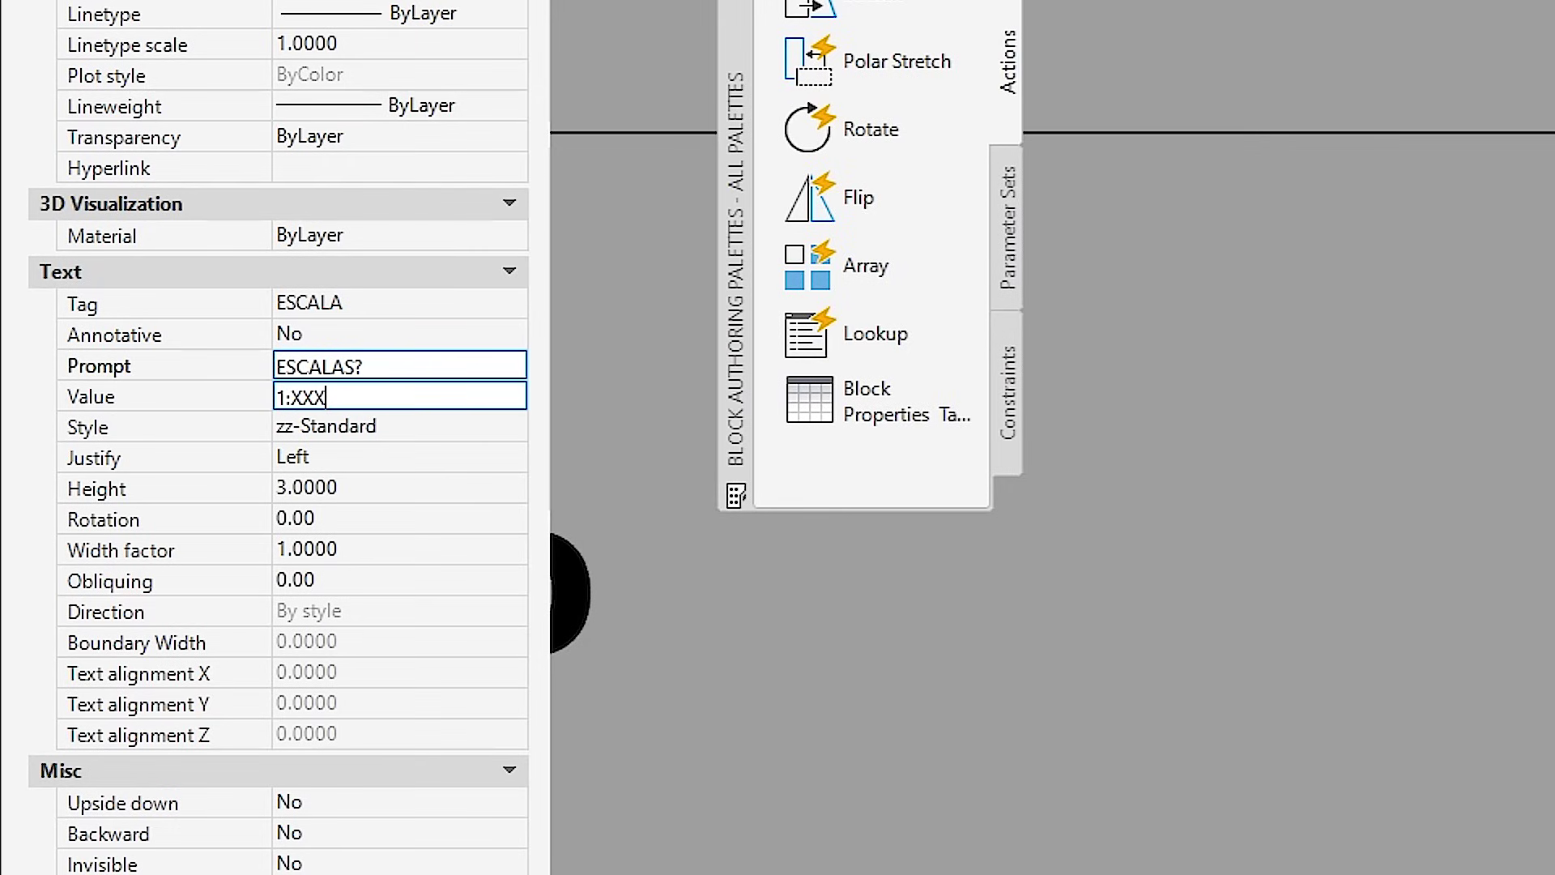
{"action": "key", "text": "Return"}
{"action": "middle_click_drag", "start_coordinate": [695, 434], "coordinate": [839, 510]}
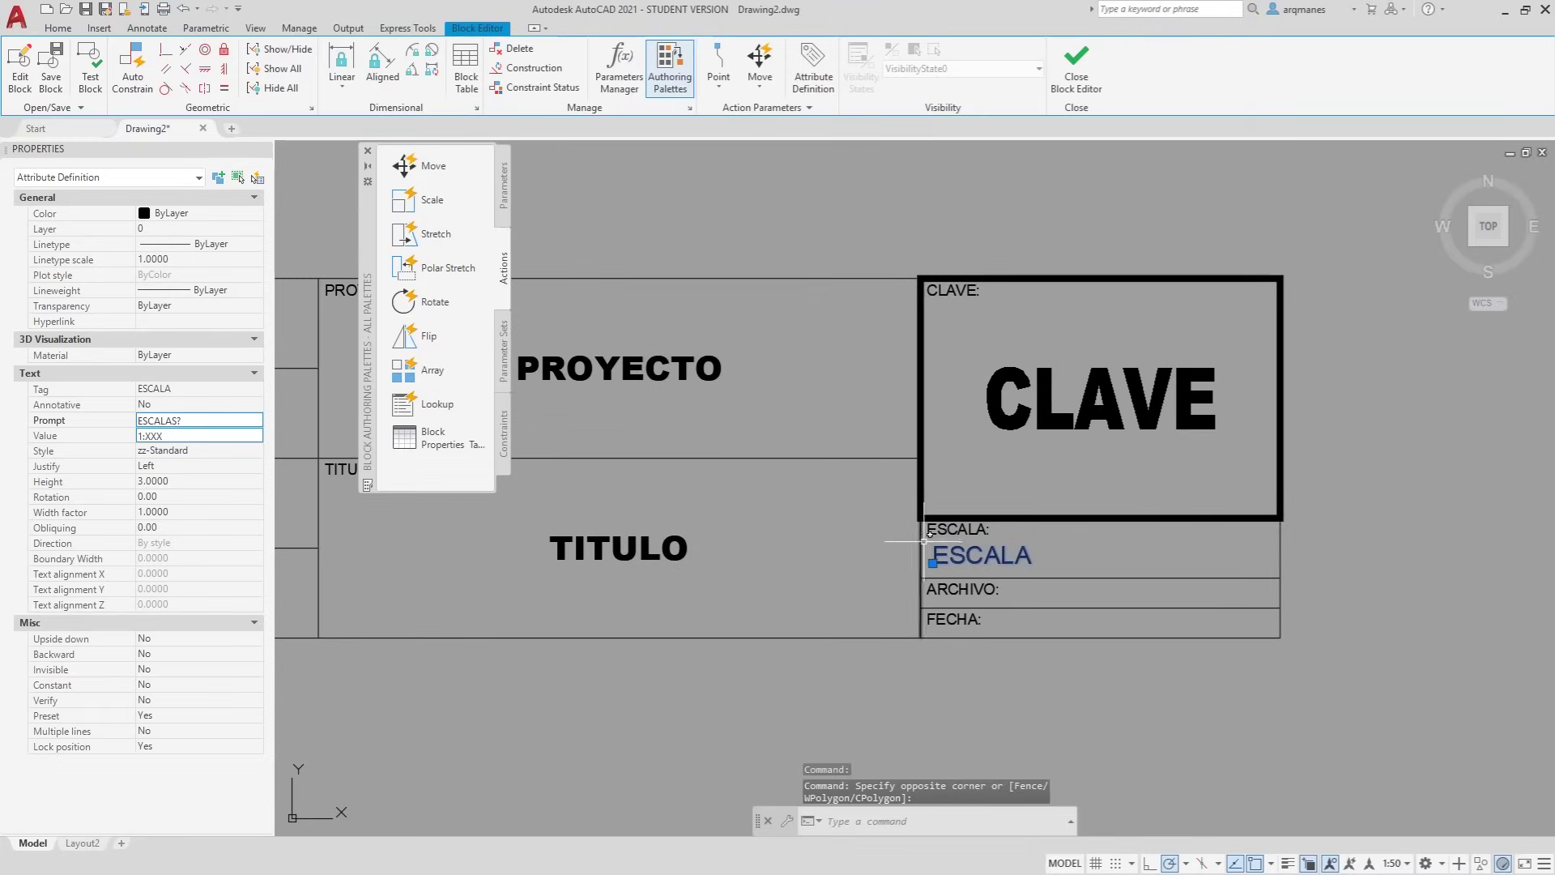
{"action": "key", "text": "Escape"}
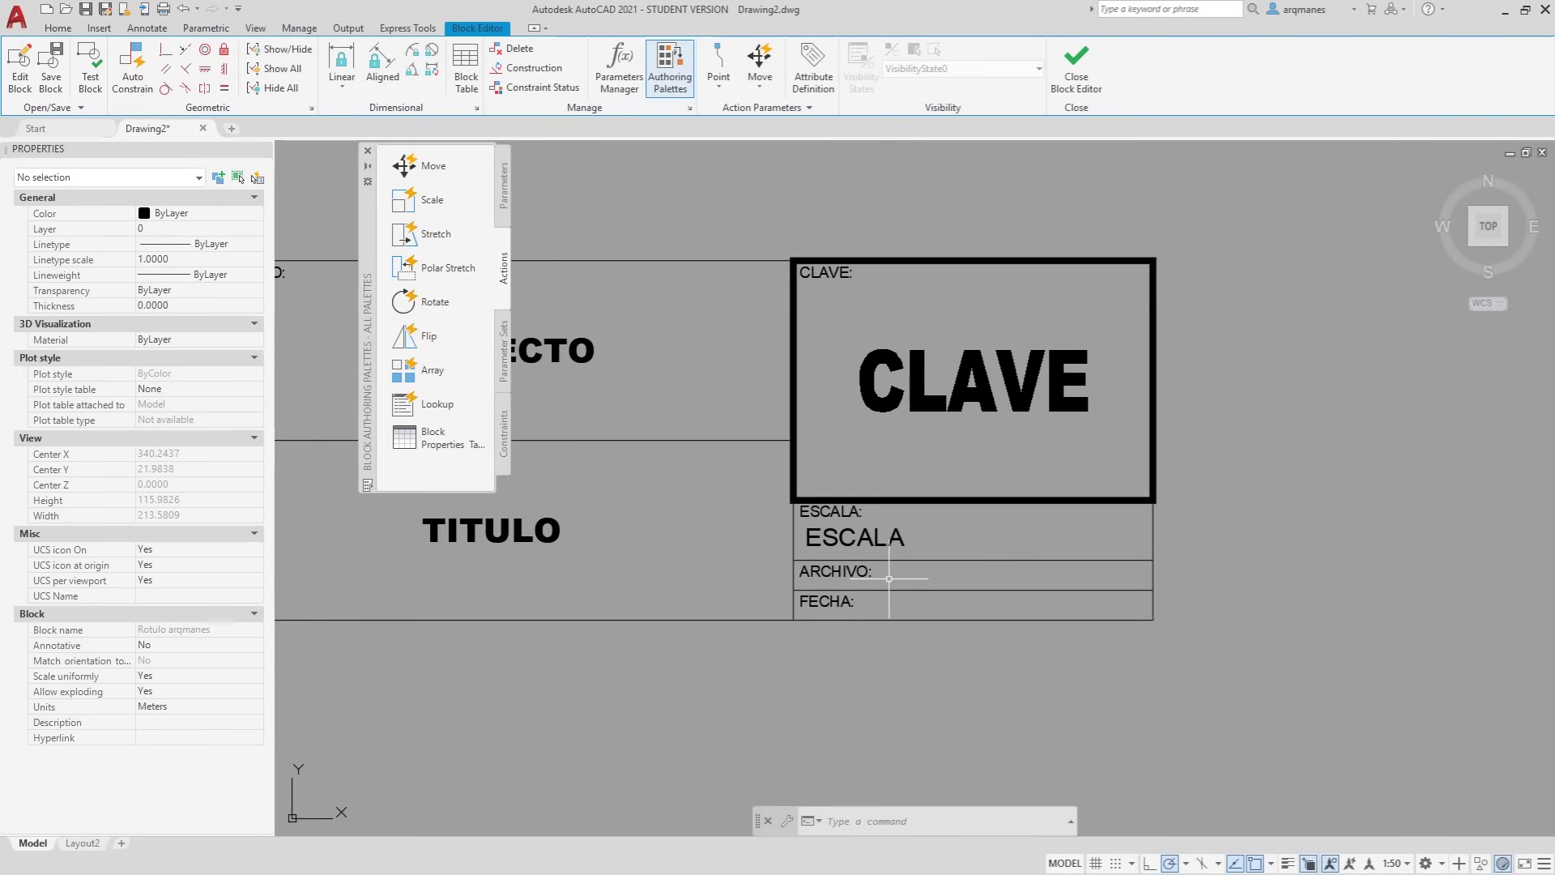
- Add an uppercase, filename-only Filename field showing DRAWING2.DWG in the ARCHIVO row
{"action": "scroll", "coordinate": [888, 578], "scroll_direction": "up", "scroll_amount": 2}
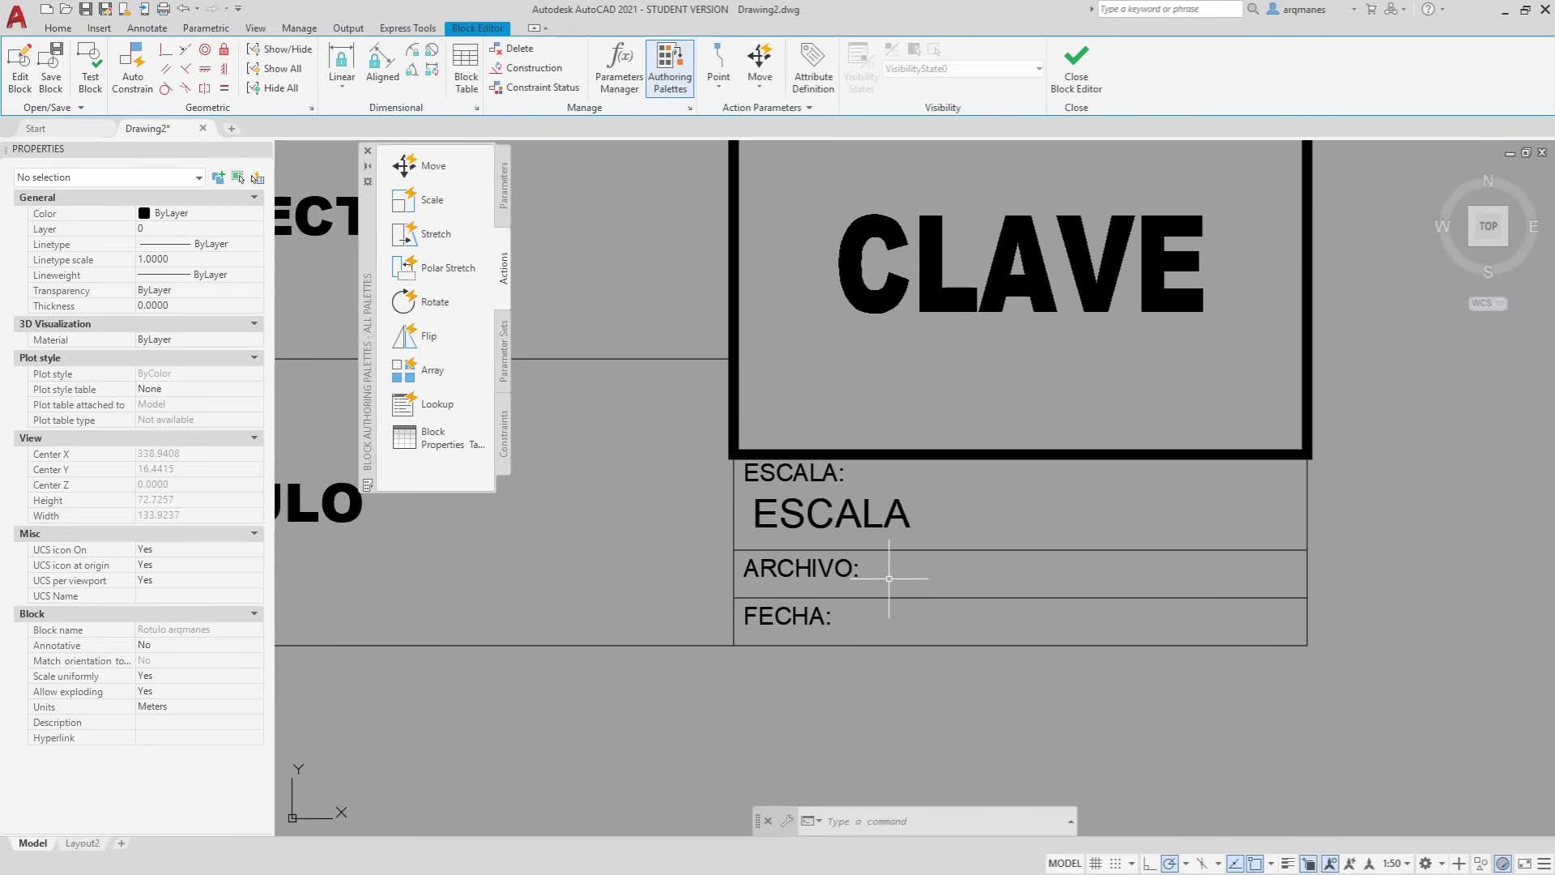
{"action": "key", "text": "t"}
{"action": "key", "text": "Return"}
{"action": "left_click", "coordinate": [864, 555]}
{"action": "left_click", "coordinate": [1296, 598]}
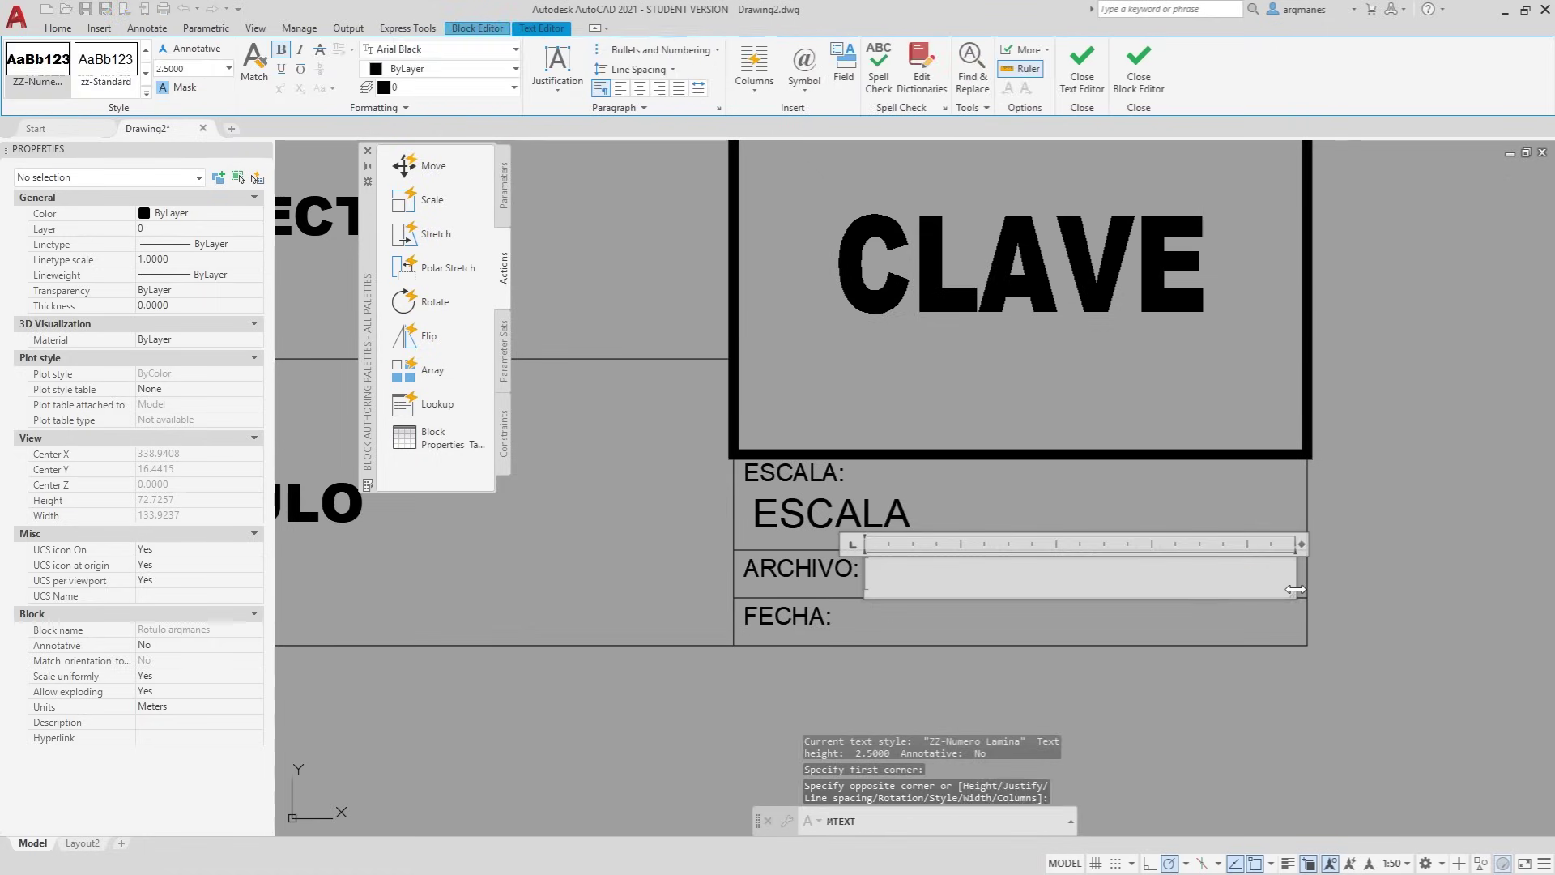
{"action": "left_click", "coordinate": [843, 77]}
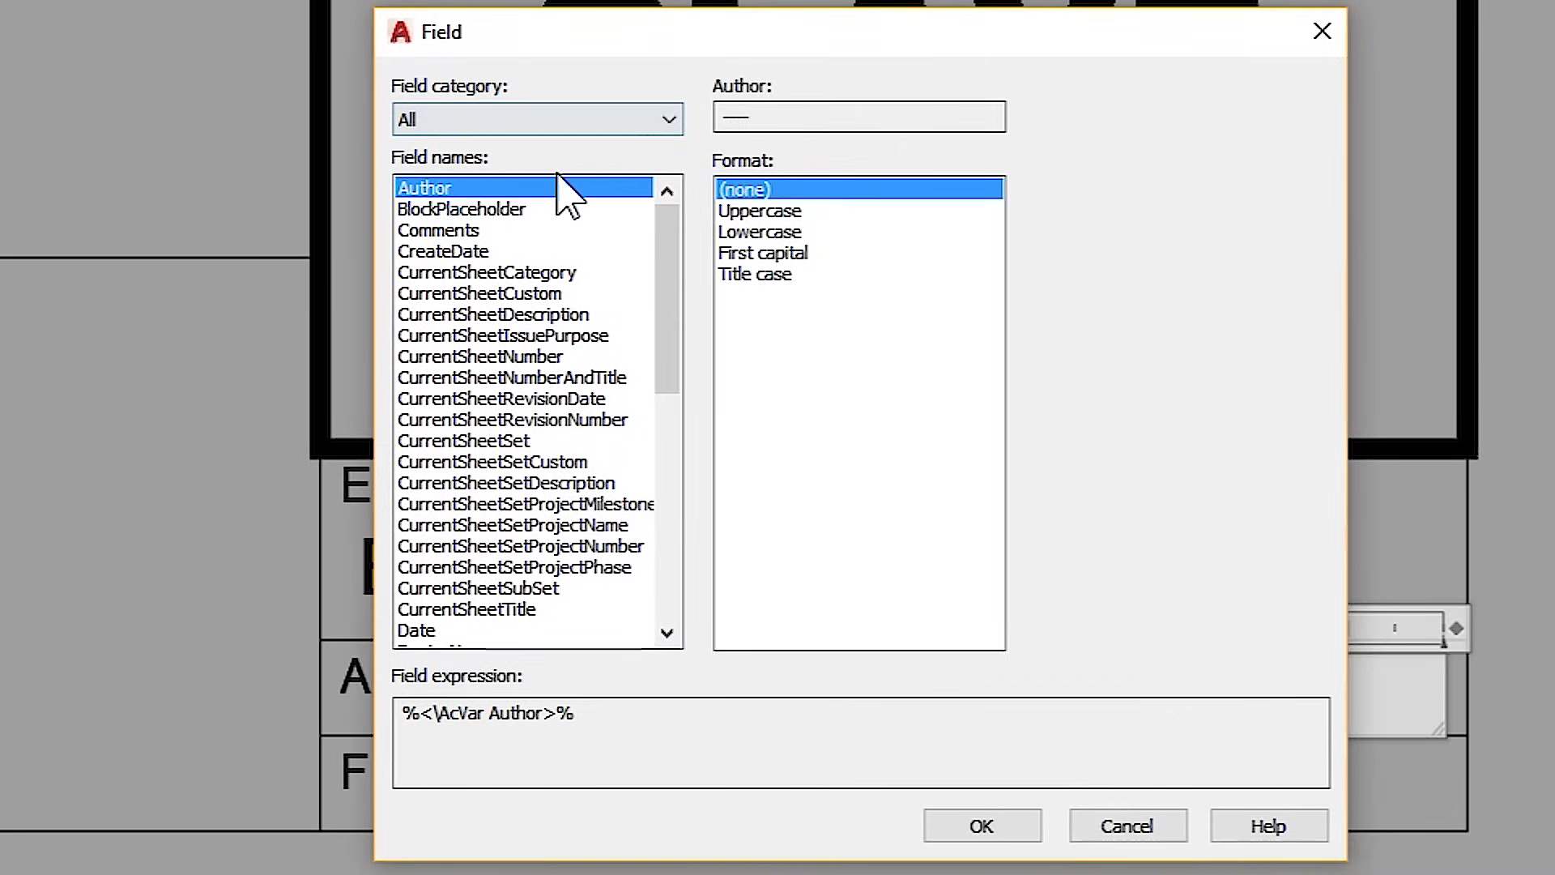
{"action": "scroll", "coordinate": [665, 243], "scroll_direction": "down", "scroll_amount": 4}
{"action": "left_click", "coordinate": [415, 441]}
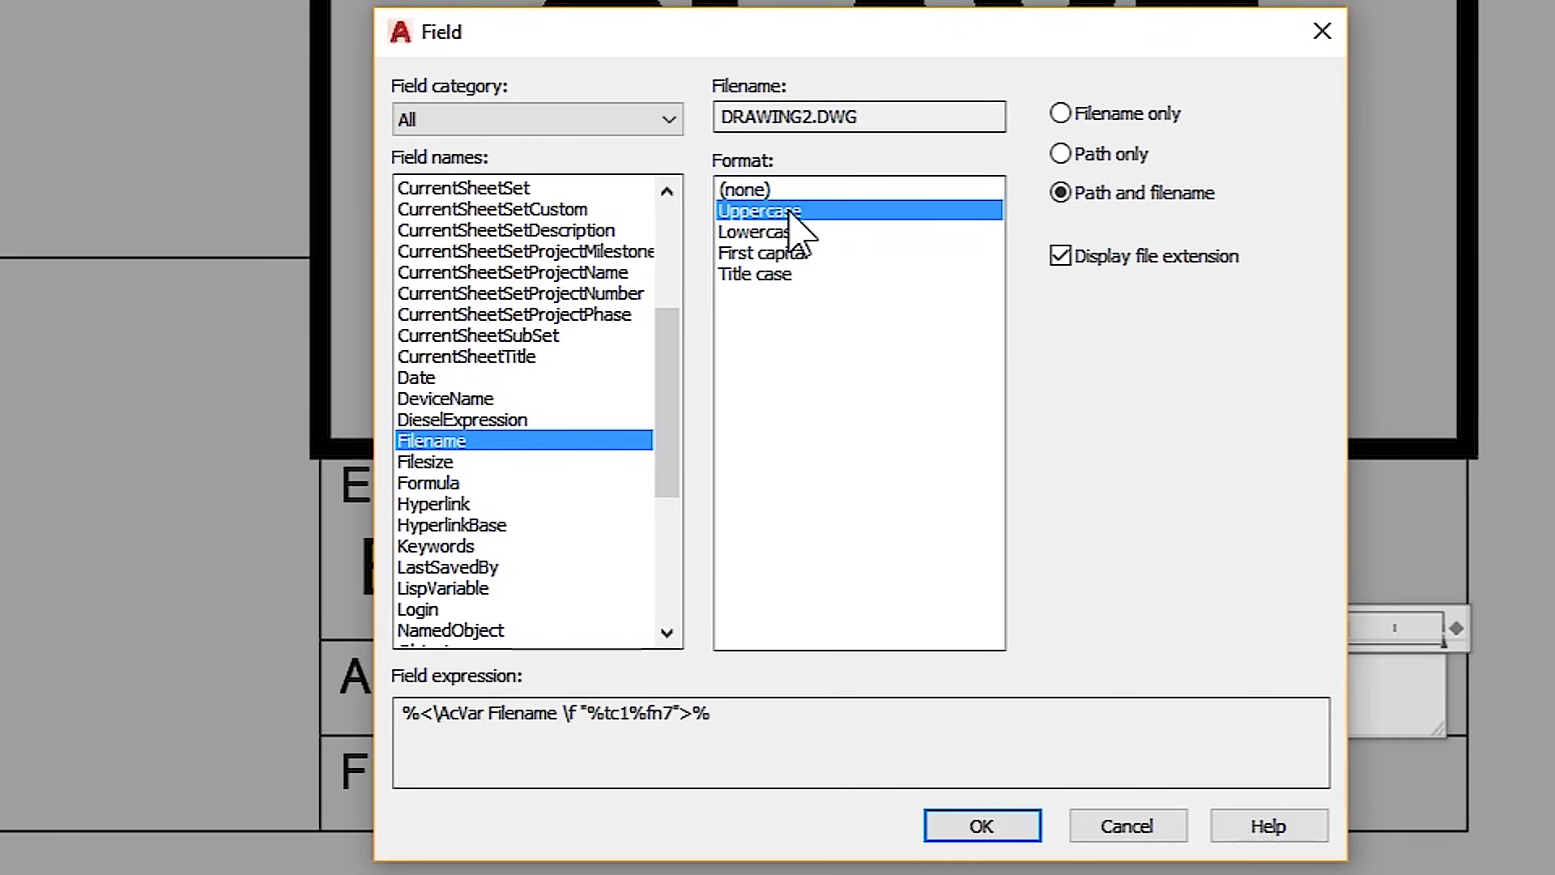
{"action": "left_click", "coordinate": [1101, 114]}
{"action": "key", "text": "Return"}
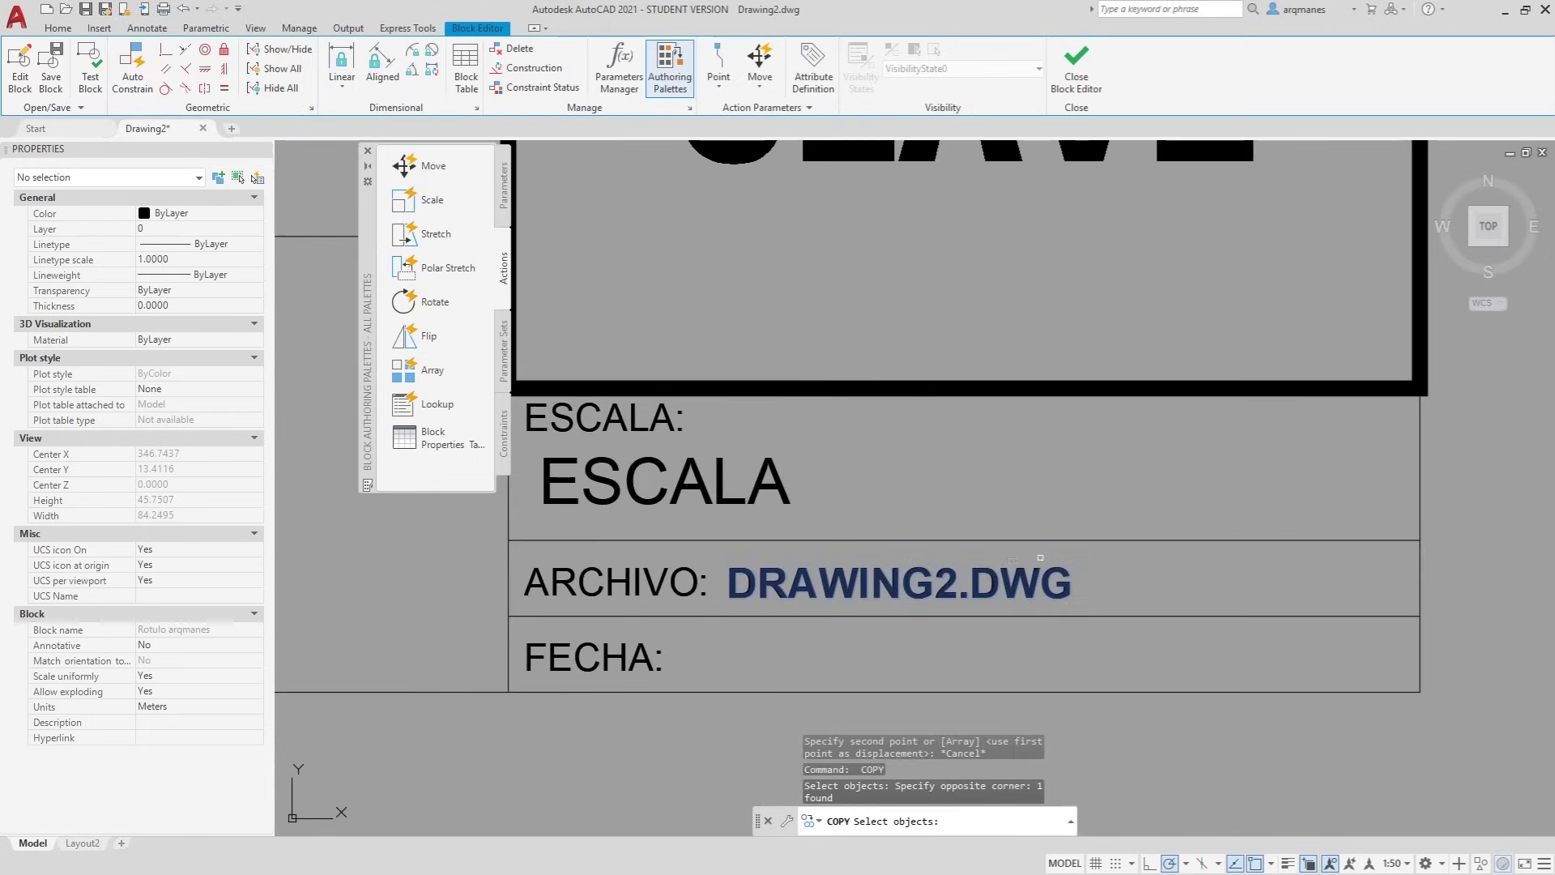
- Copy the DRAWING2.DWG text into the FECHA row and change its field to a plot field
{"action": "key", "text": "Return"}
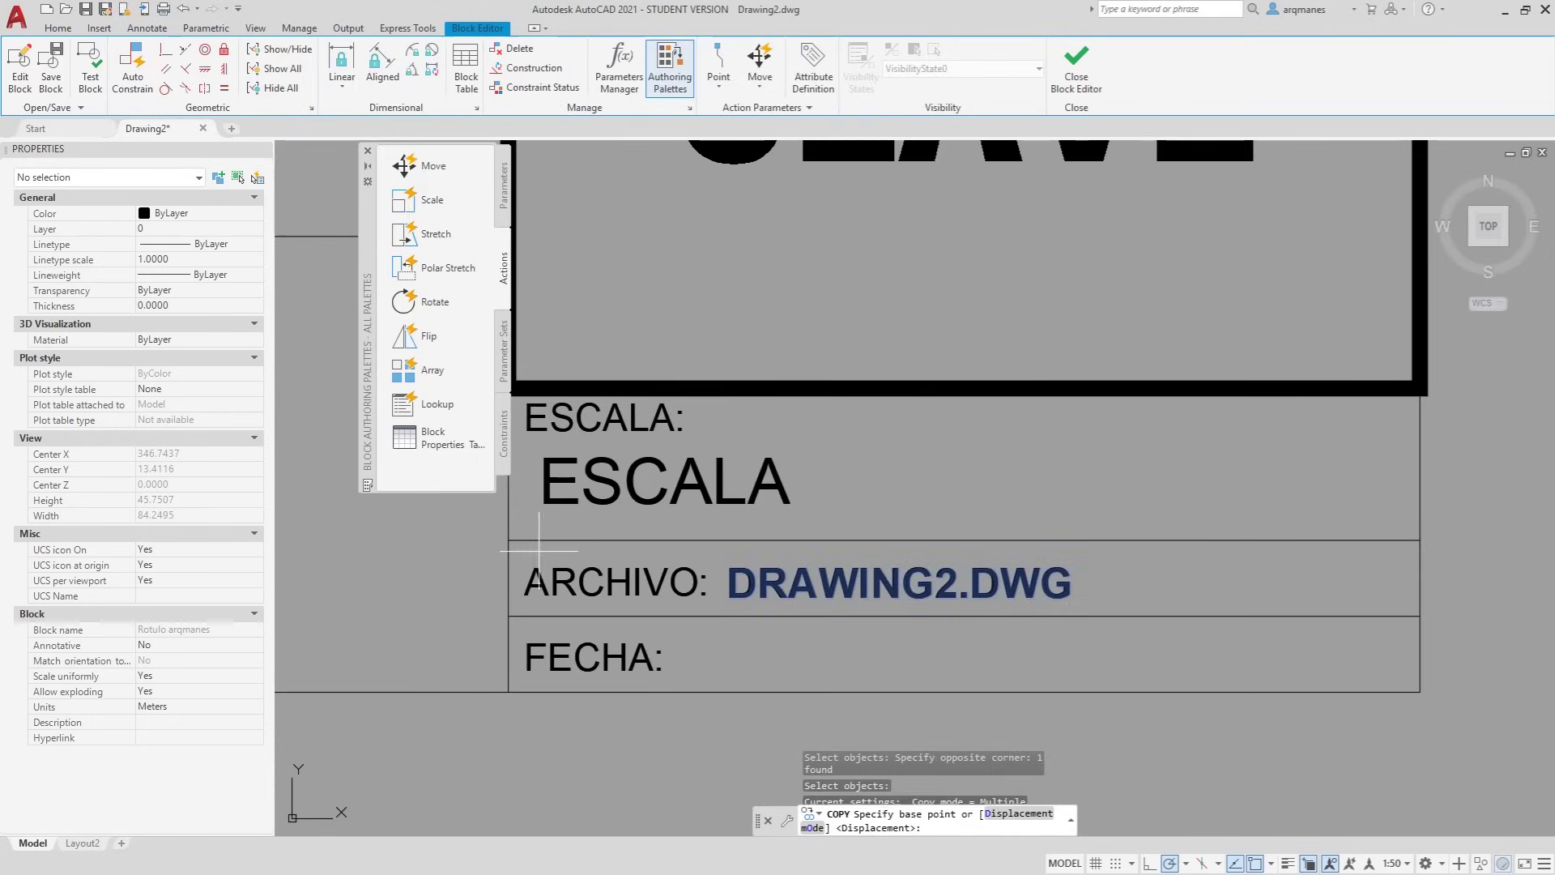
{"action": "left_click", "coordinate": [508, 538]}
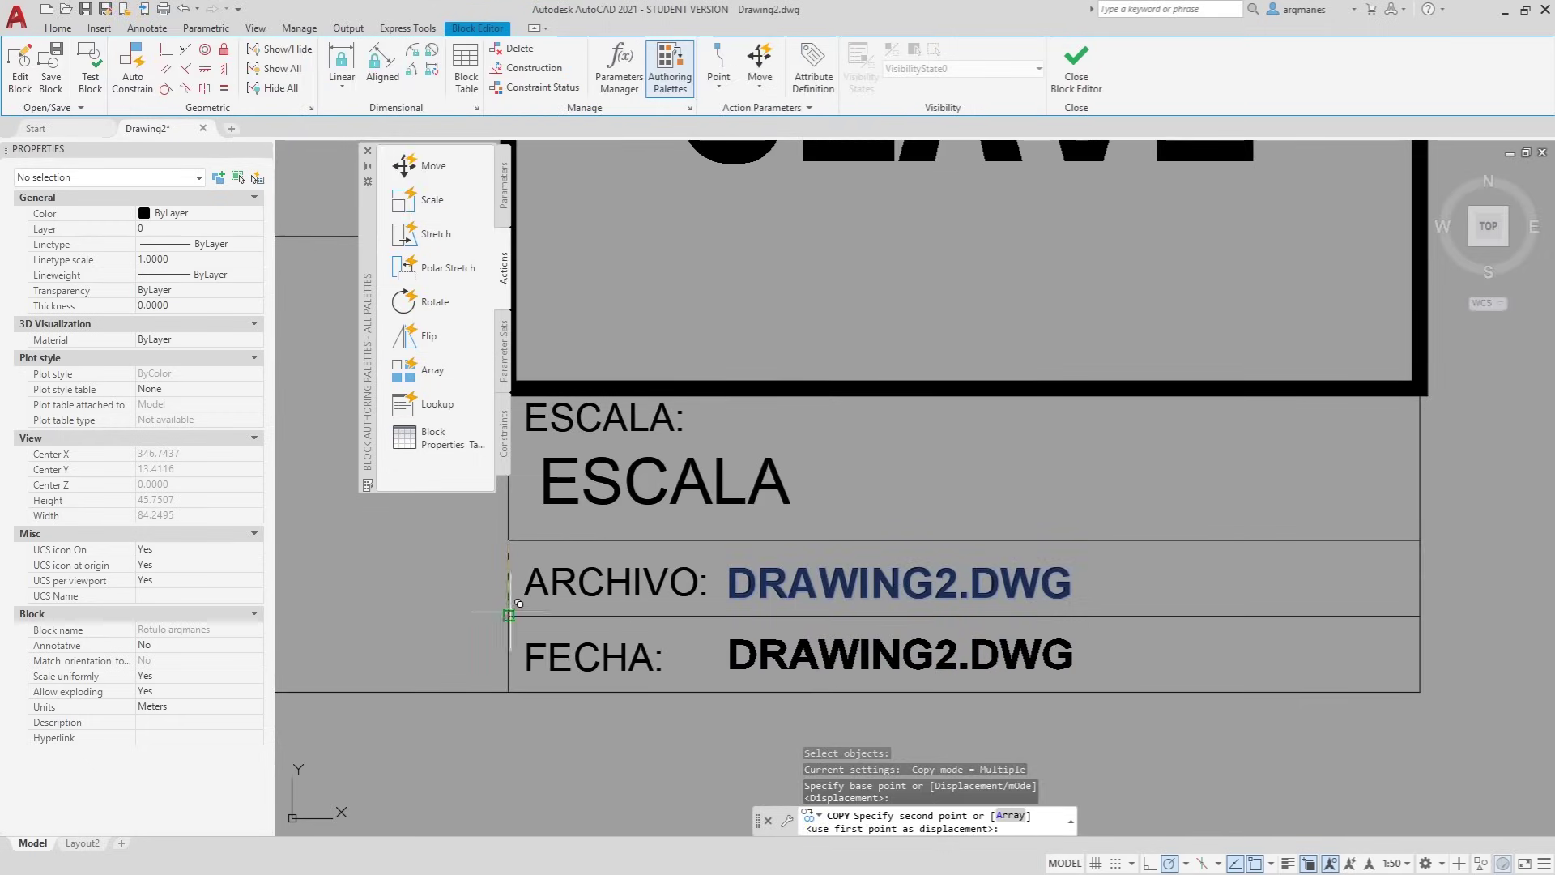
{"action": "left_click", "coordinate": [514, 614]}
{"action": "left_click", "coordinate": [1065, 281]}
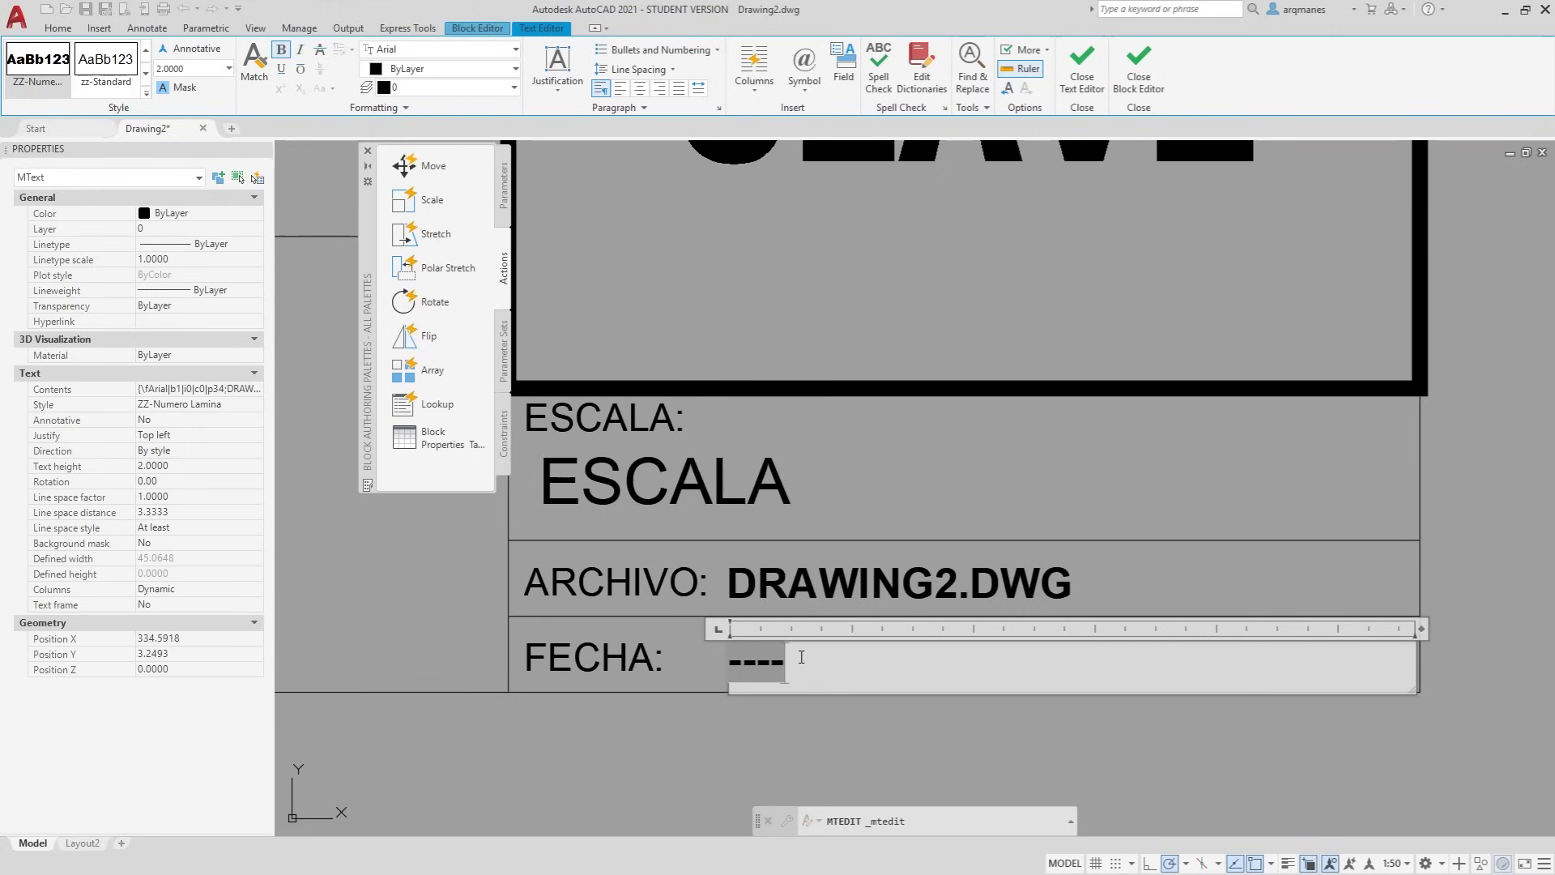
{"action": "left_click", "coordinate": [1093, 214]}
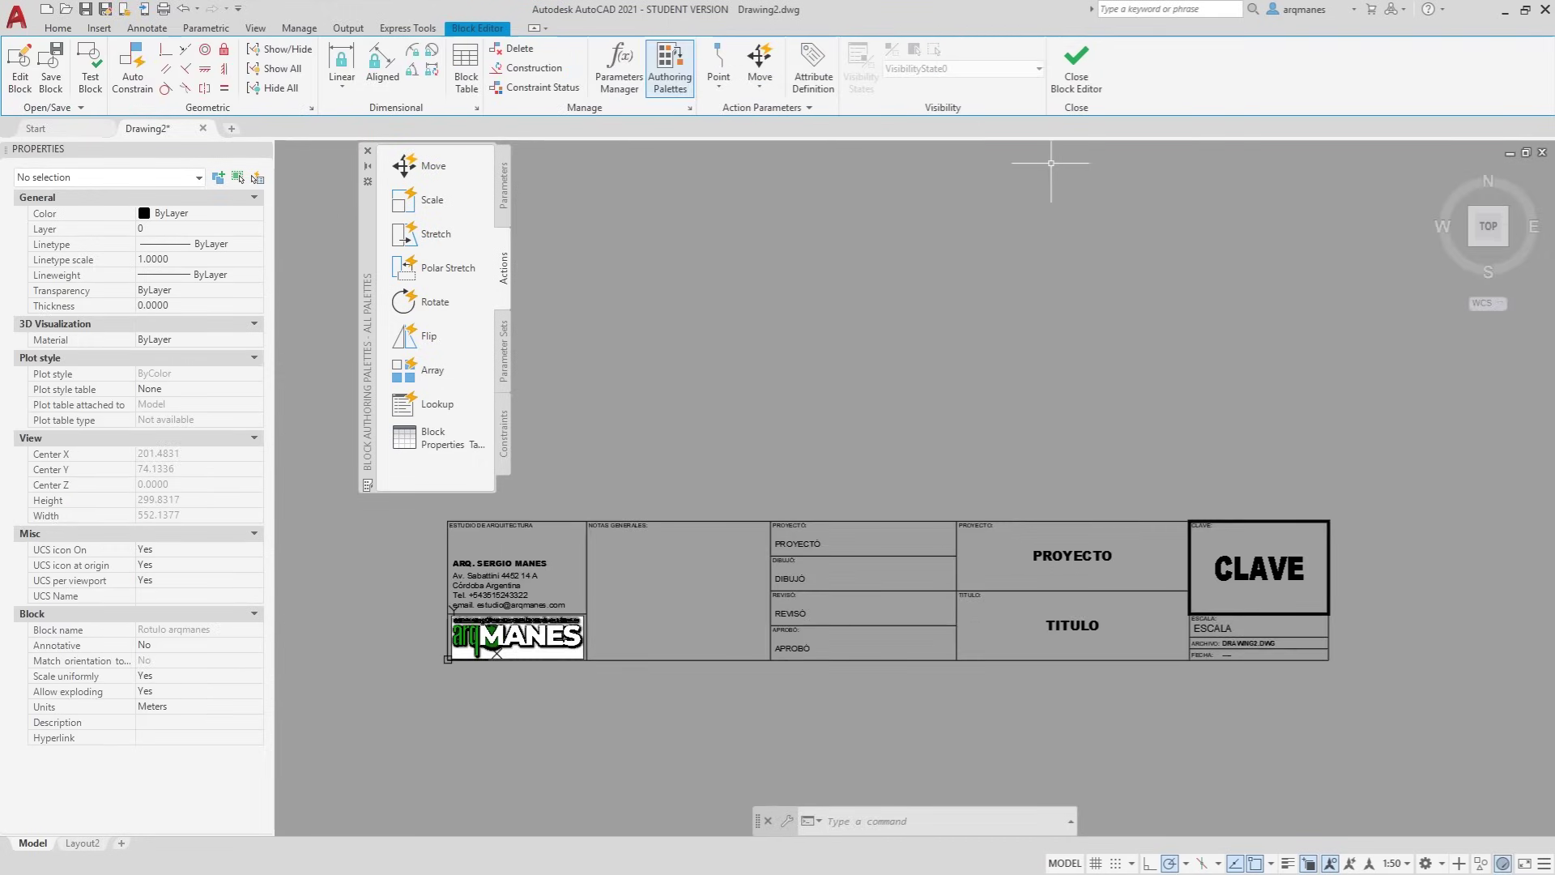
- Save the block, change the layout's 1:XXX scale value to 1:50, and review the sheet
{"action": "left_click", "coordinate": [1074, 55]}
{"action": "double_click", "coordinate": [913, 450]}
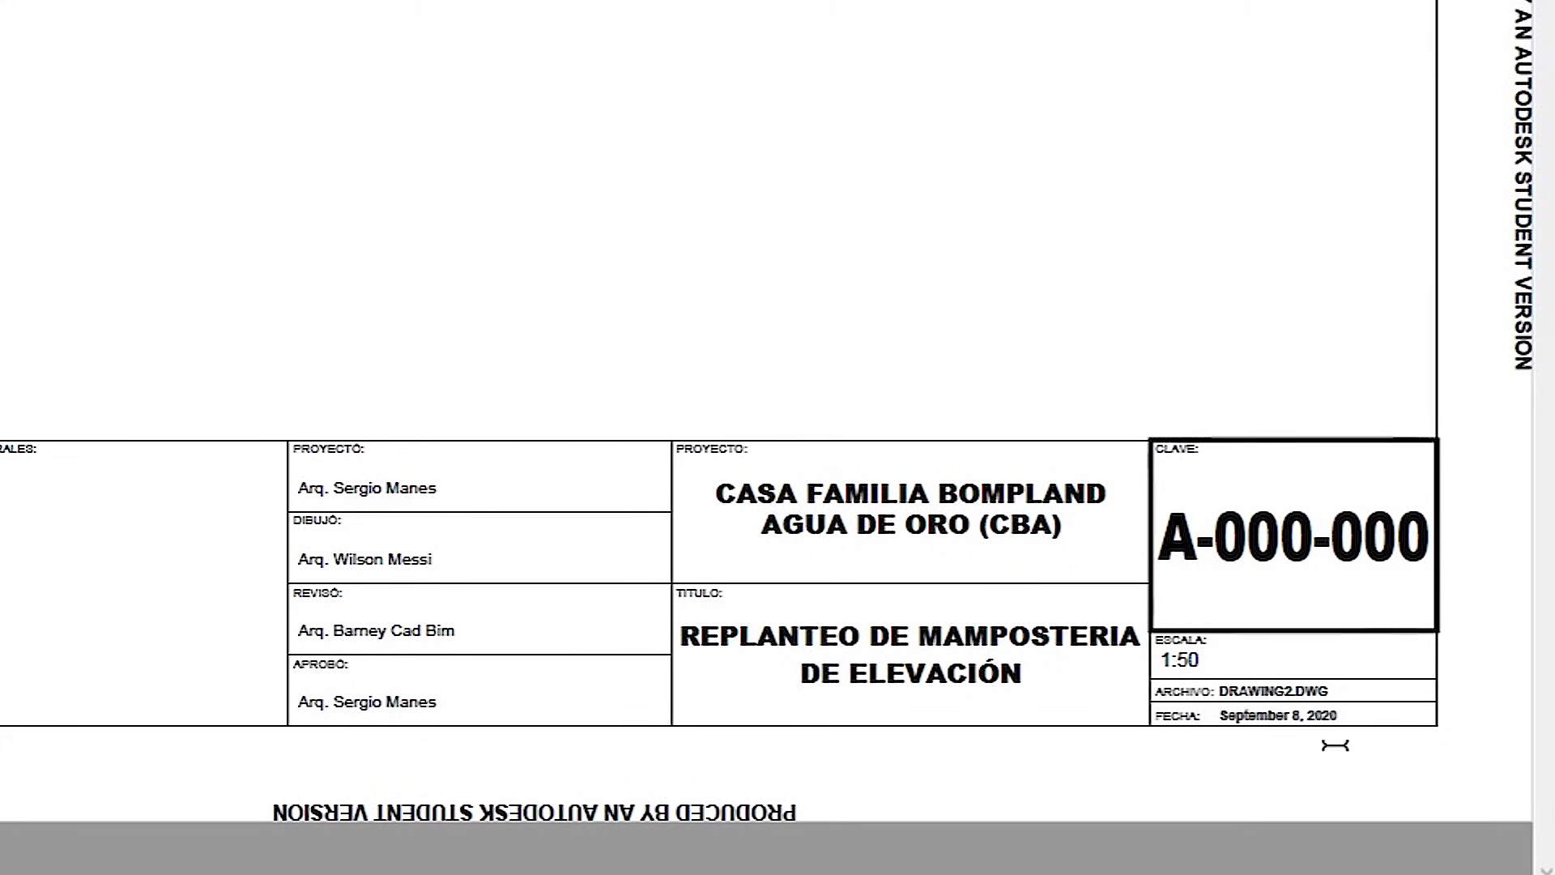
{"action": "scroll", "coordinate": [1335, 744], "scroll_direction": "up", "scroll_amount": 1, "text": "ctrl"}
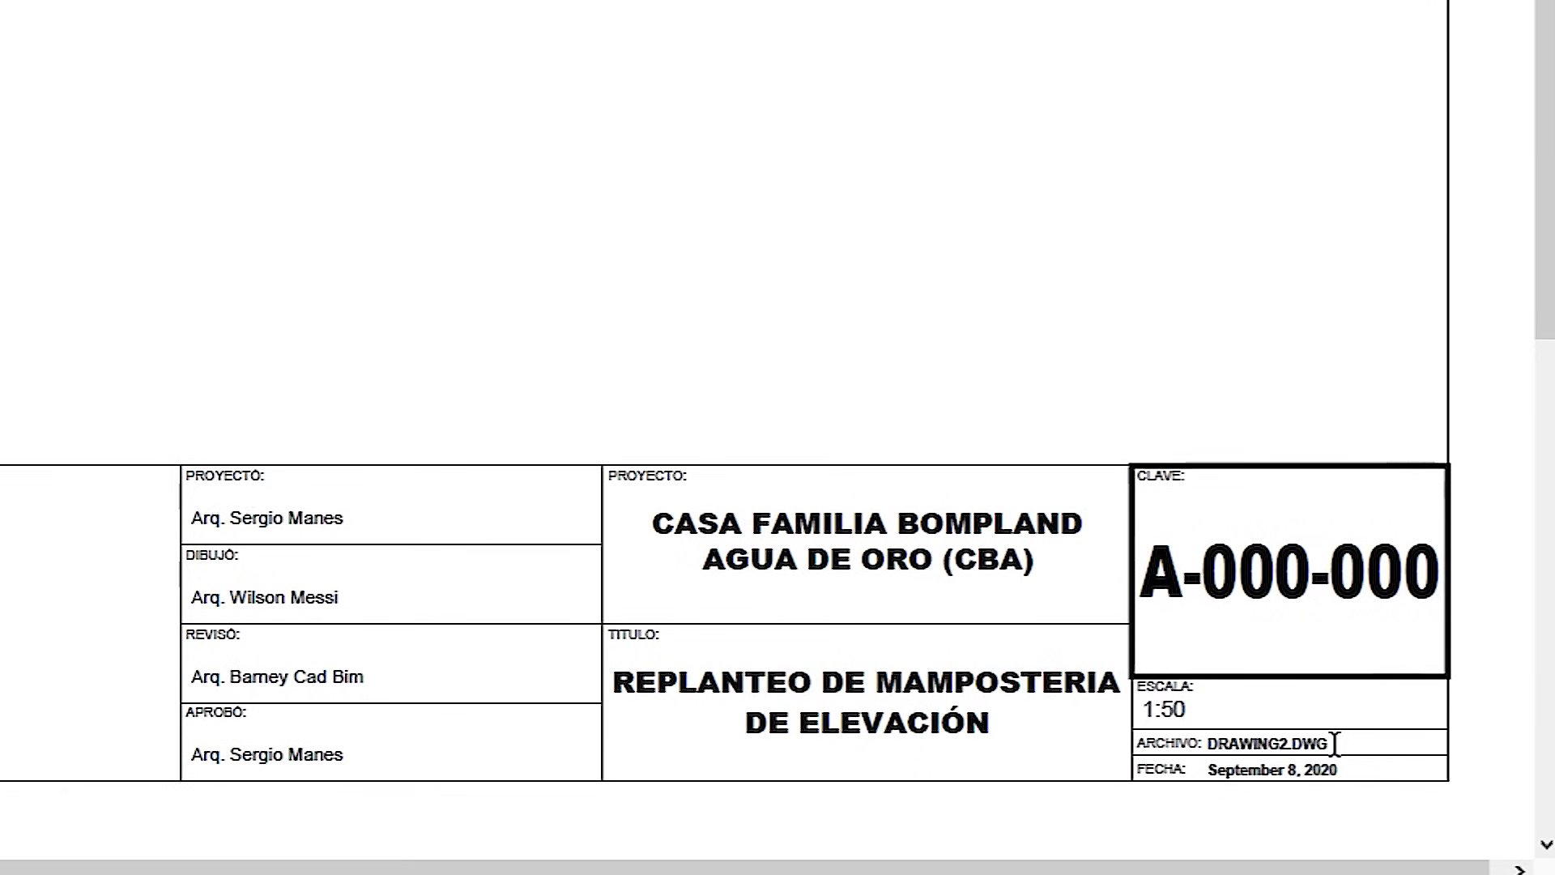
{"action": "left_click_drag", "start_coordinate": [1204, 773], "coordinate": [1212, 777]}
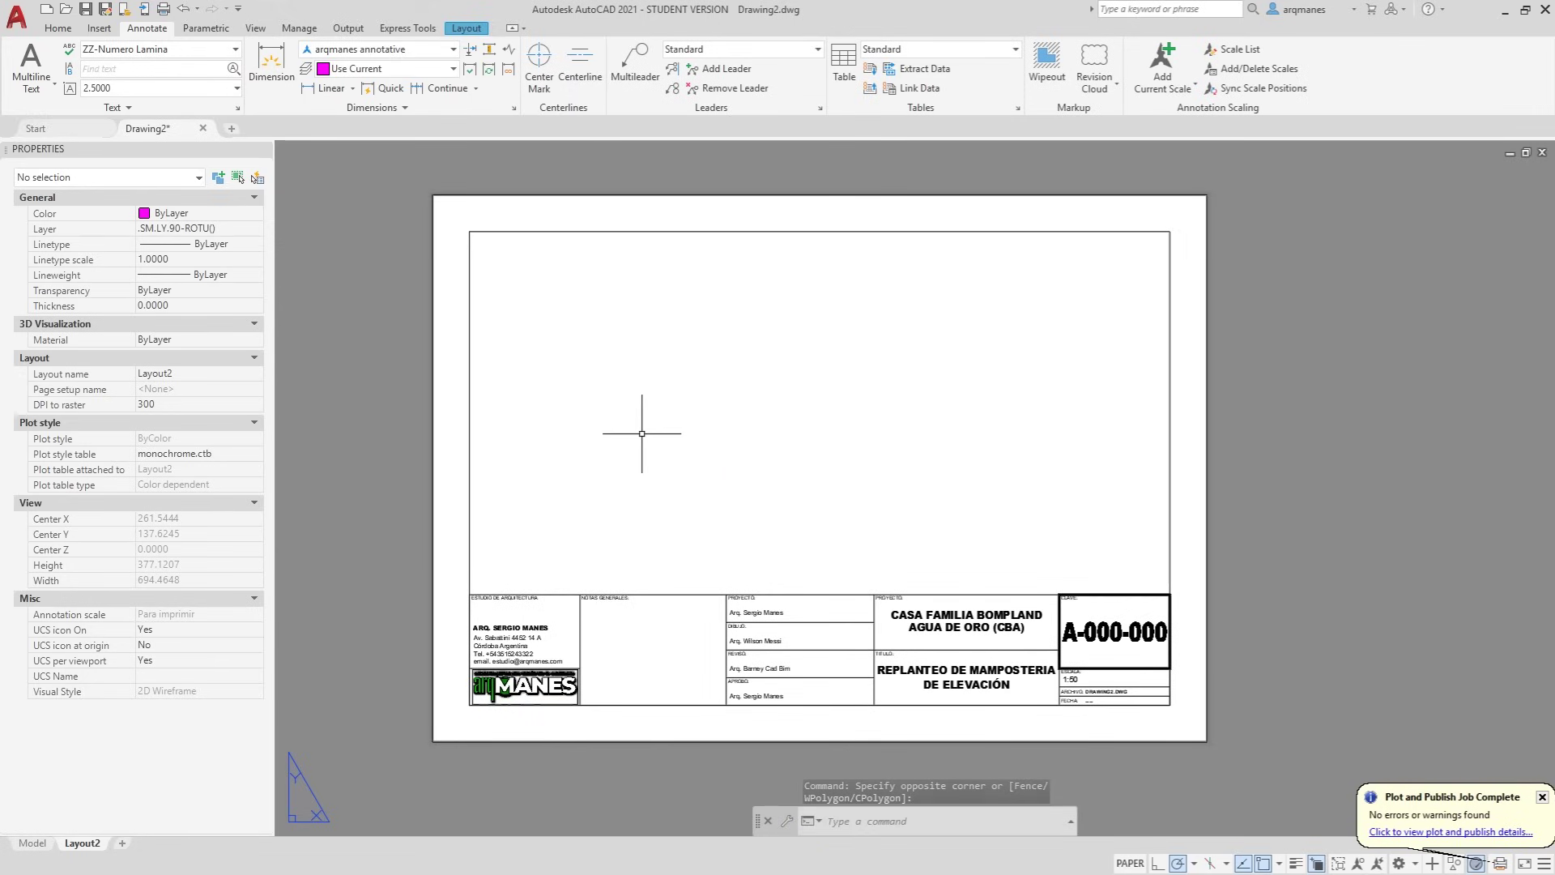
{"action": "scroll", "coordinate": [612, 652], "scroll_direction": "up", "scroll_amount": 1}
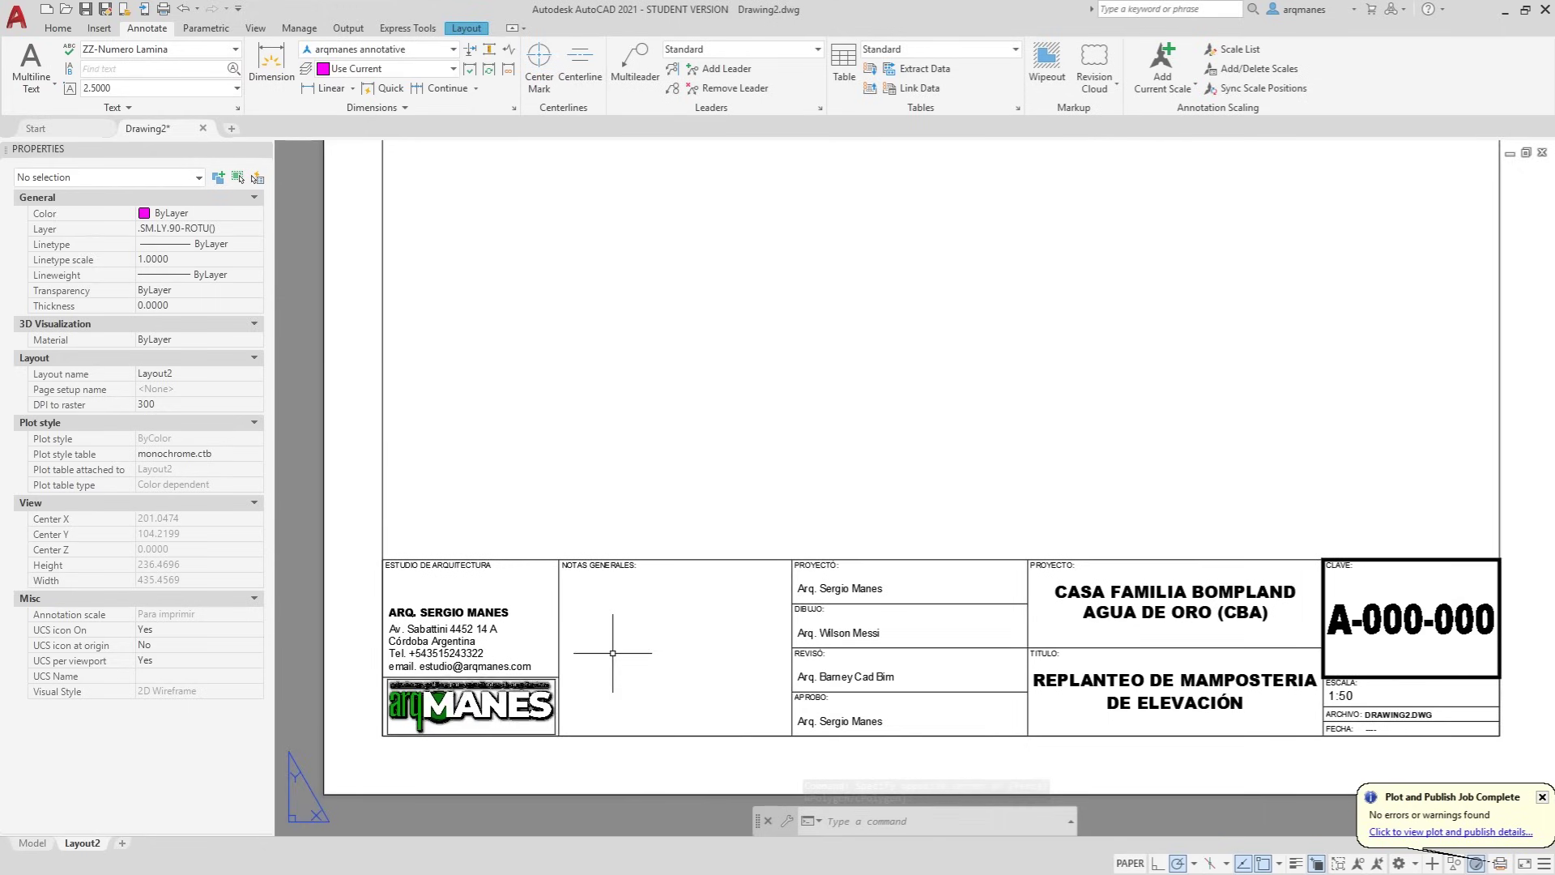
{"action": "middle_click_drag", "start_coordinate": [612, 652], "coordinate": [641, 554]}
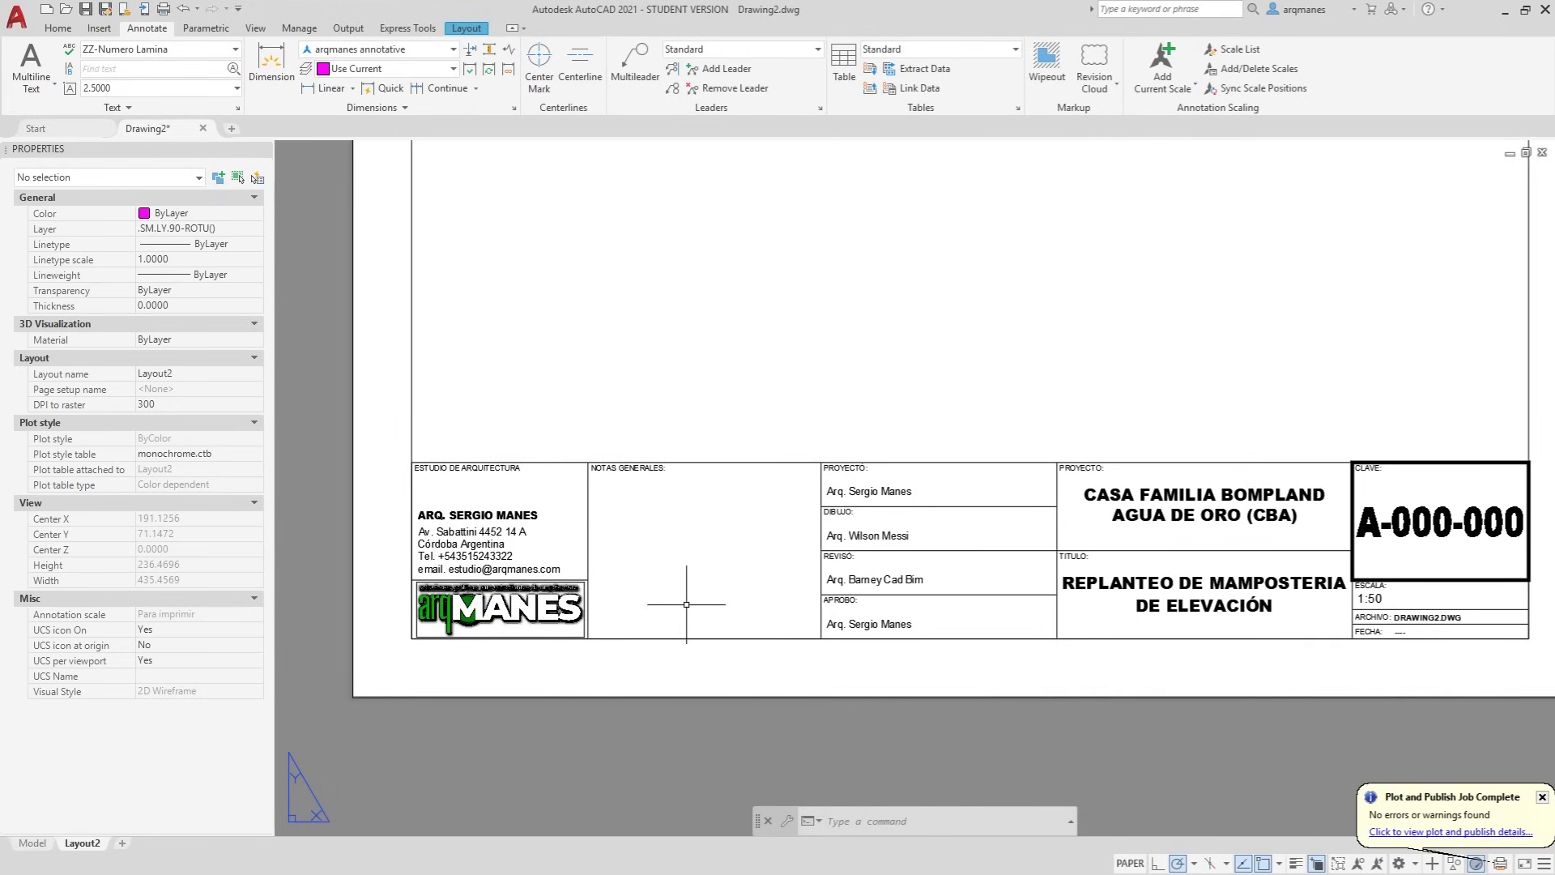
{"action": "scroll", "coordinate": [689, 603], "scroll_direction": "down", "scroll_amount": 2}
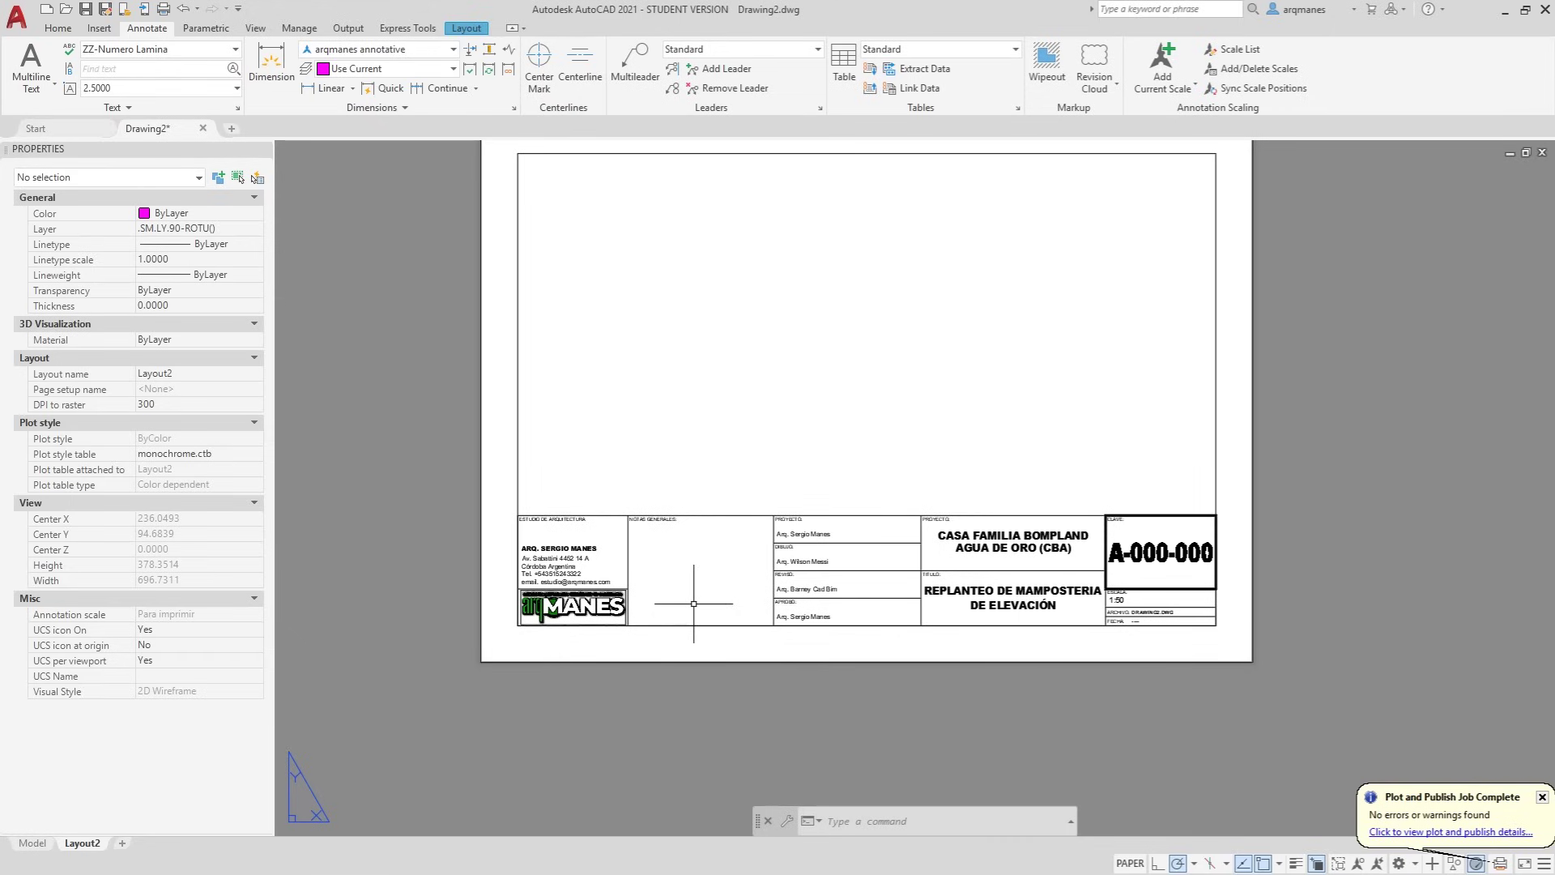
{"action": "middle_click_drag", "start_coordinate": [761, 567], "coordinate": [709, 610]}
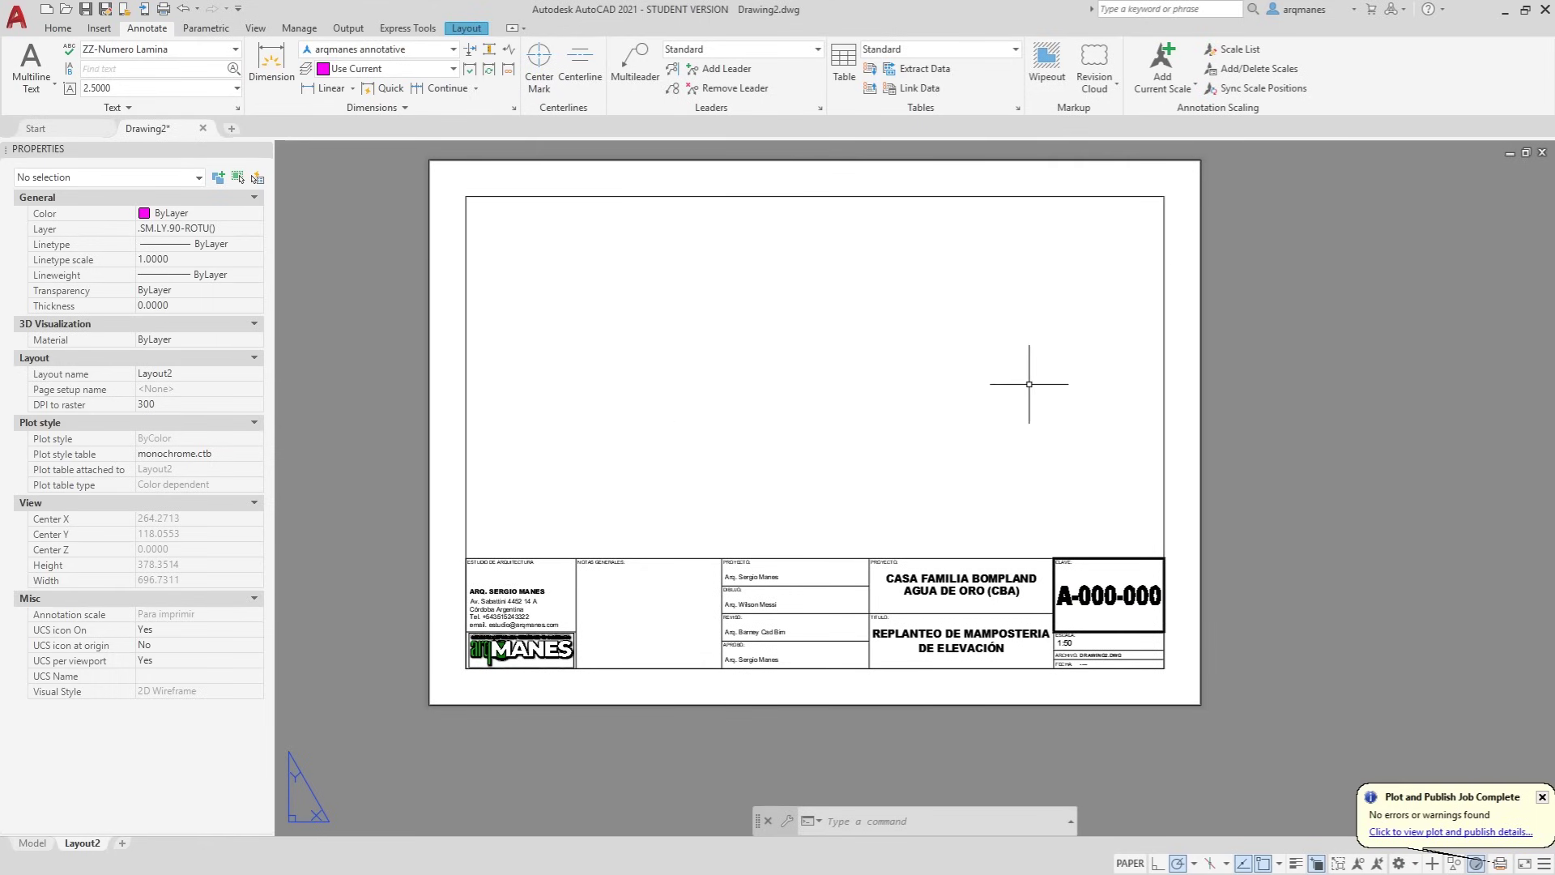
- Reopen the Rotulo arqmanes title block in the Block Editor from its right-click menu
{"action": "left_click", "coordinate": [830, 585]}
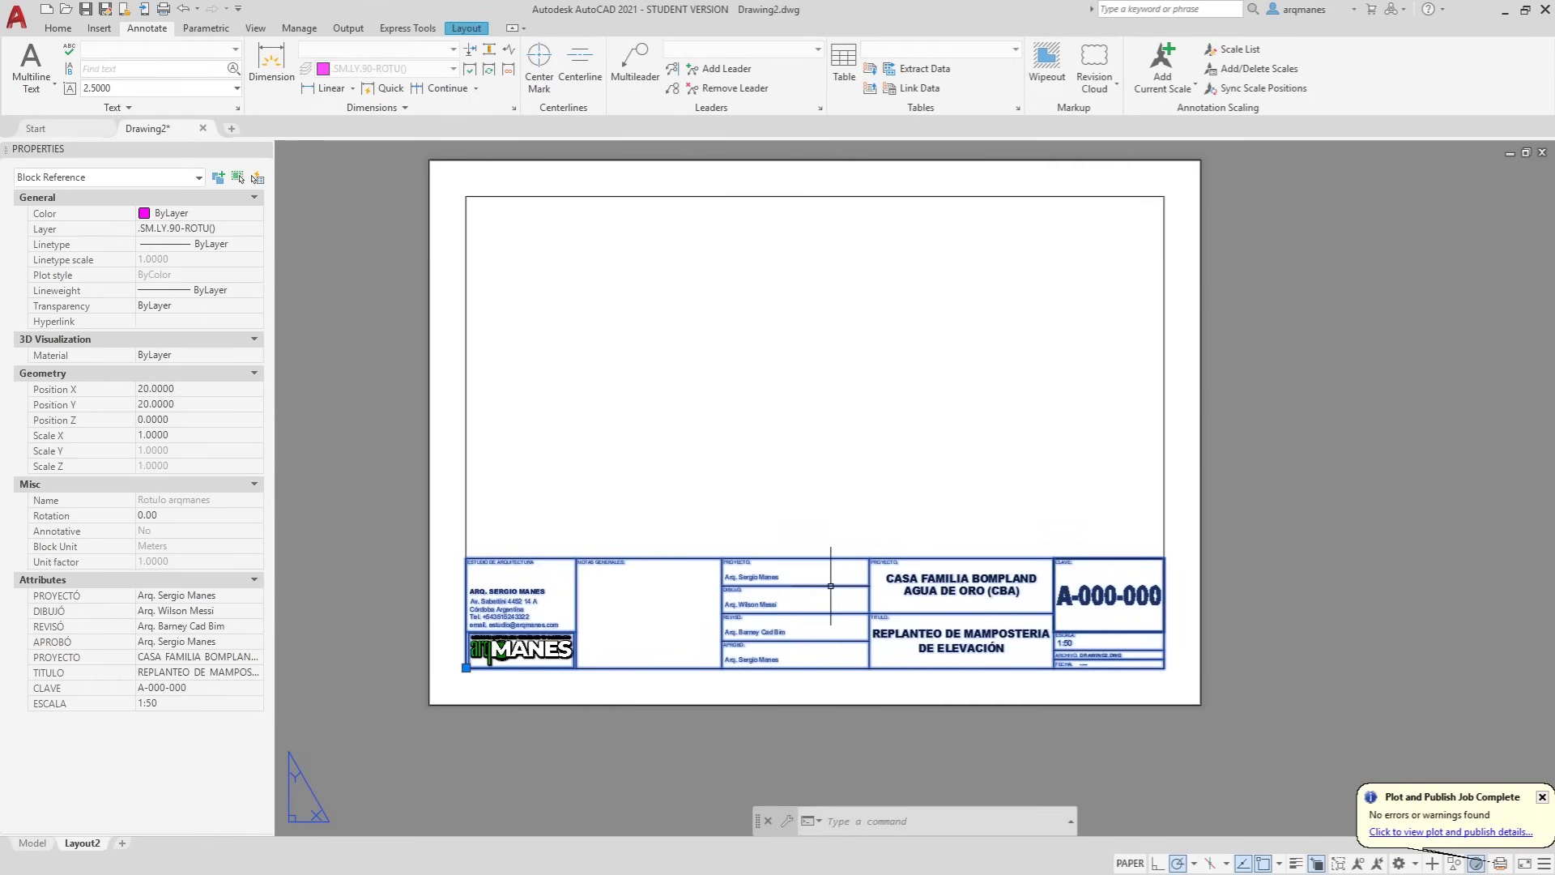
{"action": "right_click", "coordinate": [830, 586]}
{"action": "left_click", "coordinate": [883, 206]}
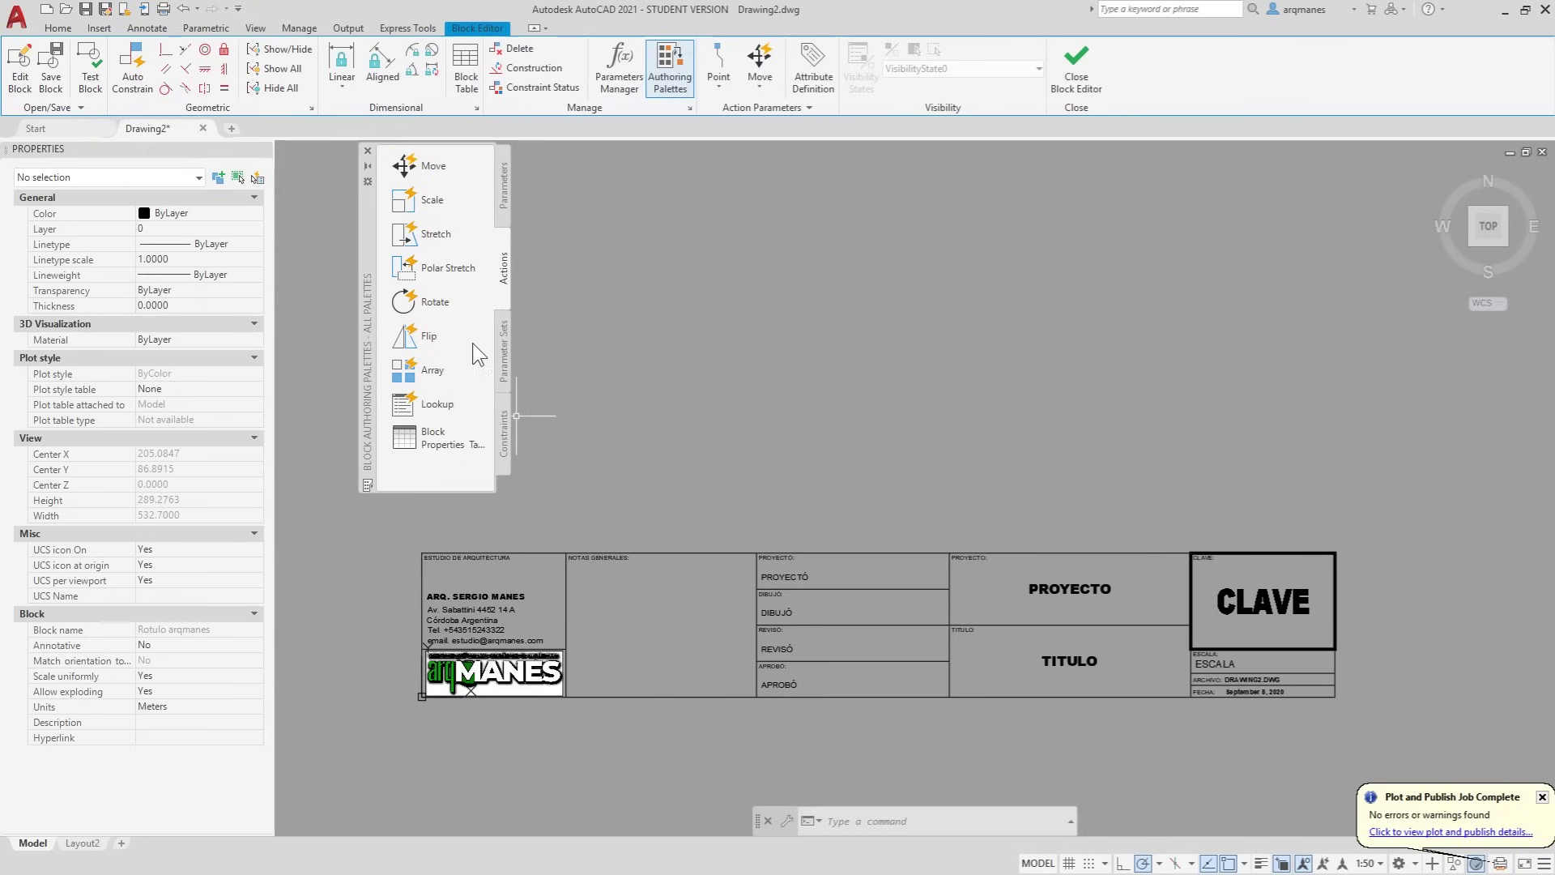
- Choose the Linear parameter from the Parameters tab of the Block Authoring Palettes
{"action": "left_click", "coordinate": [503, 203]}
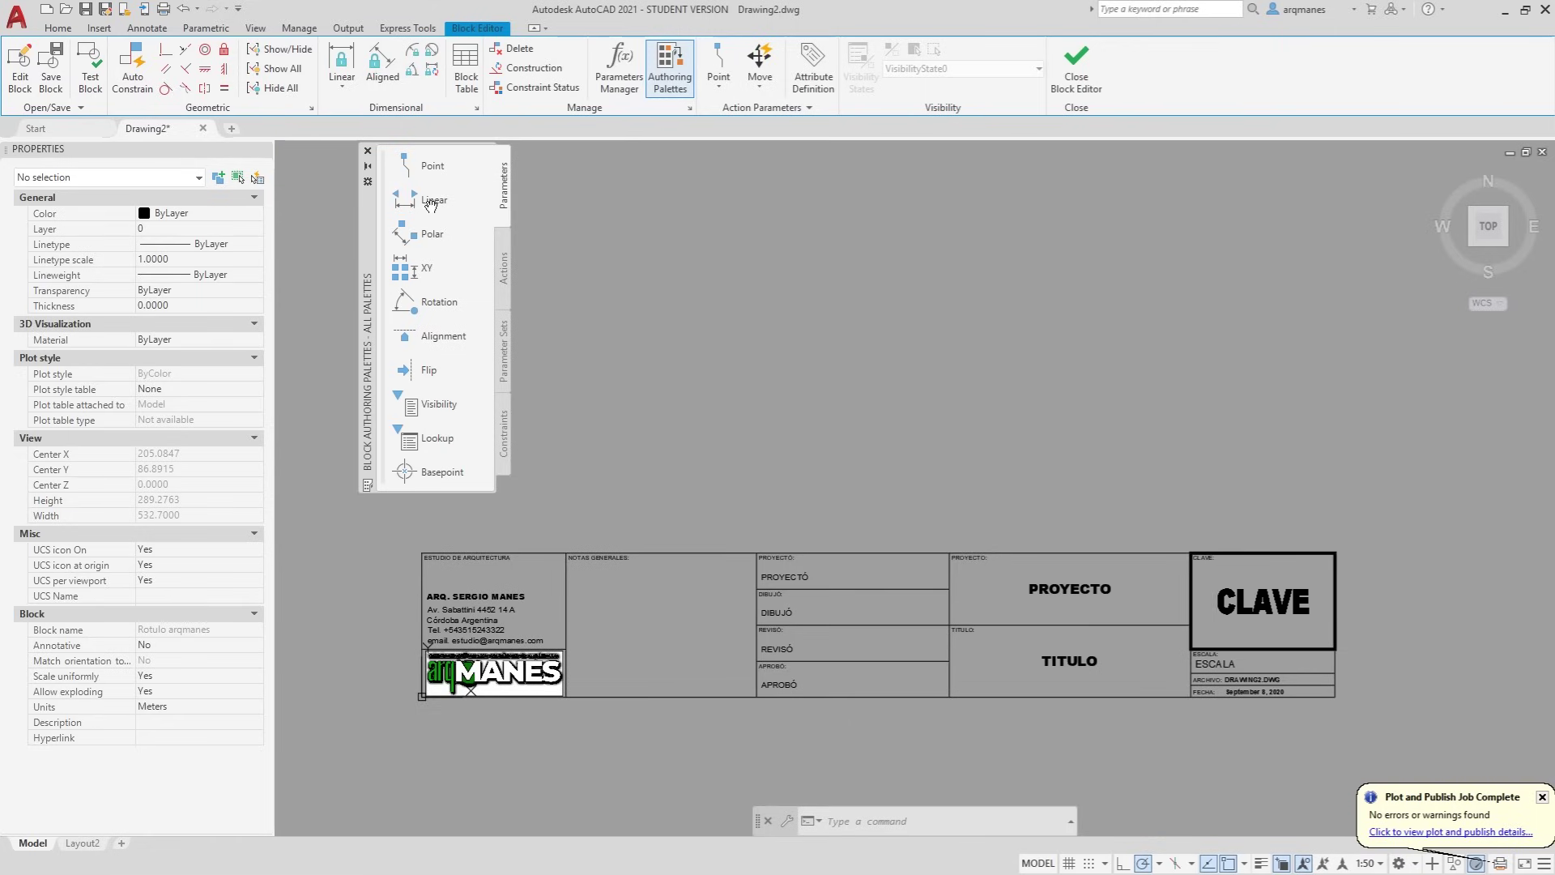
{"action": "left_click", "coordinate": [424, 201]}
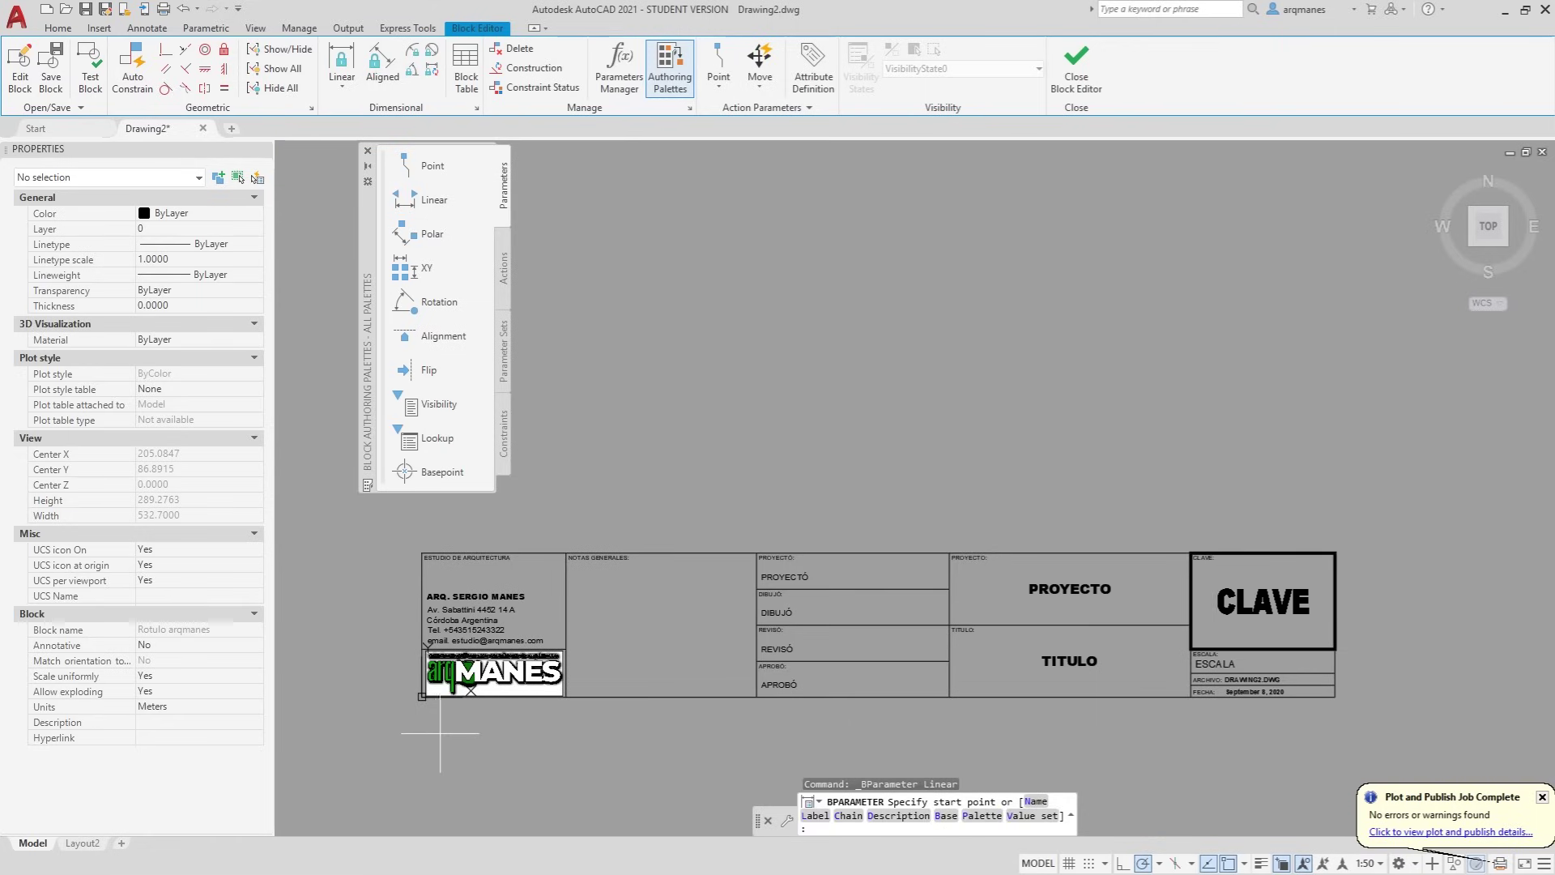
- Add a Distance1 linear parameter spanning the title block's bottom edge
{"action": "left_click", "coordinate": [422, 696]}
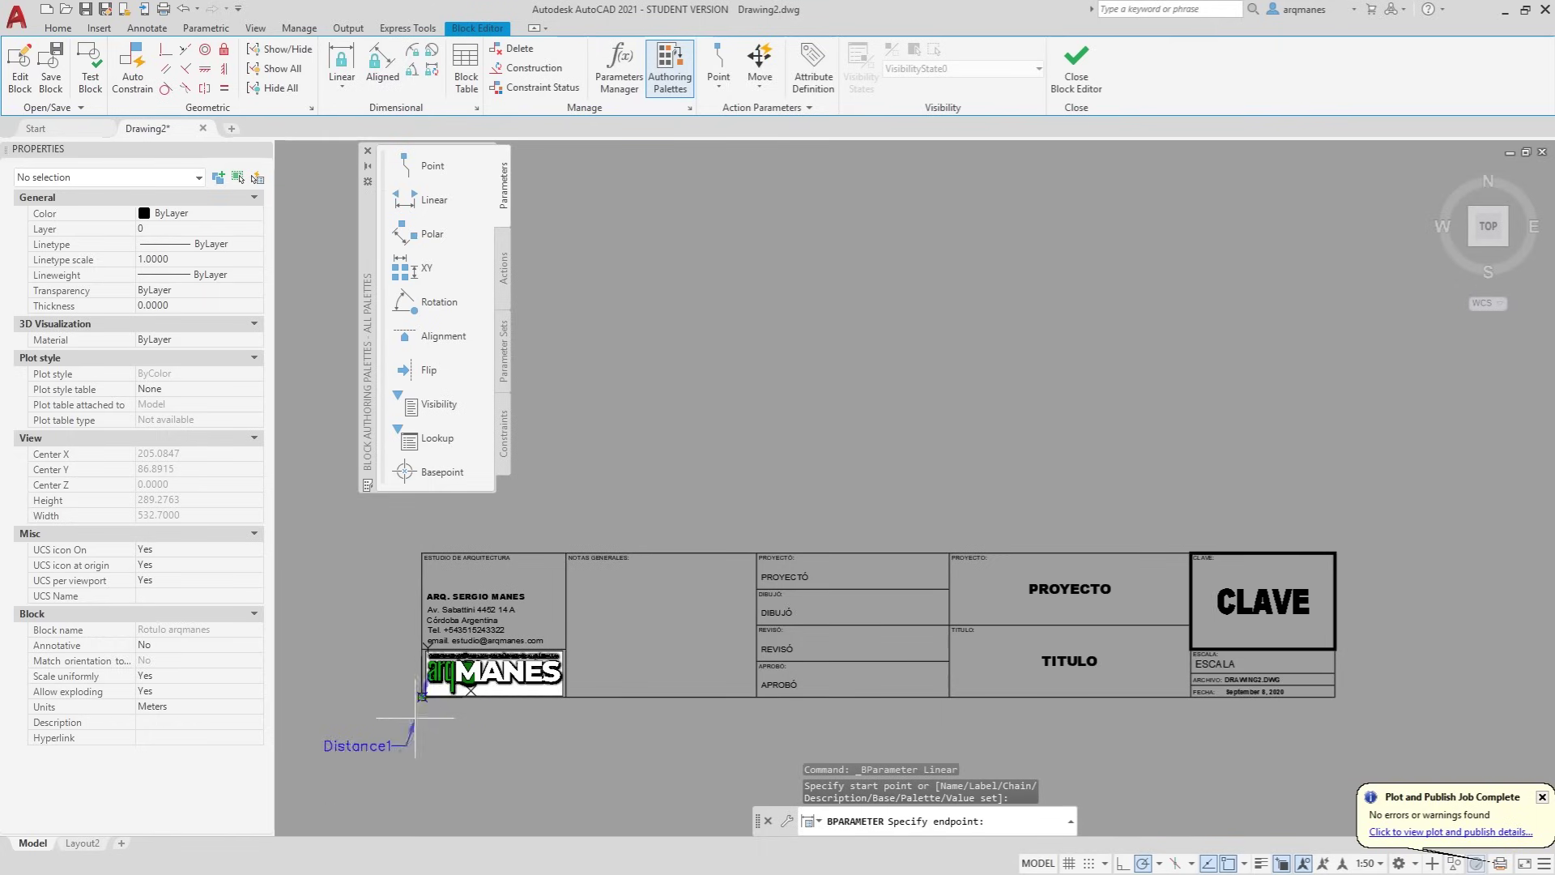
{"action": "left_click", "coordinate": [1335, 696]}
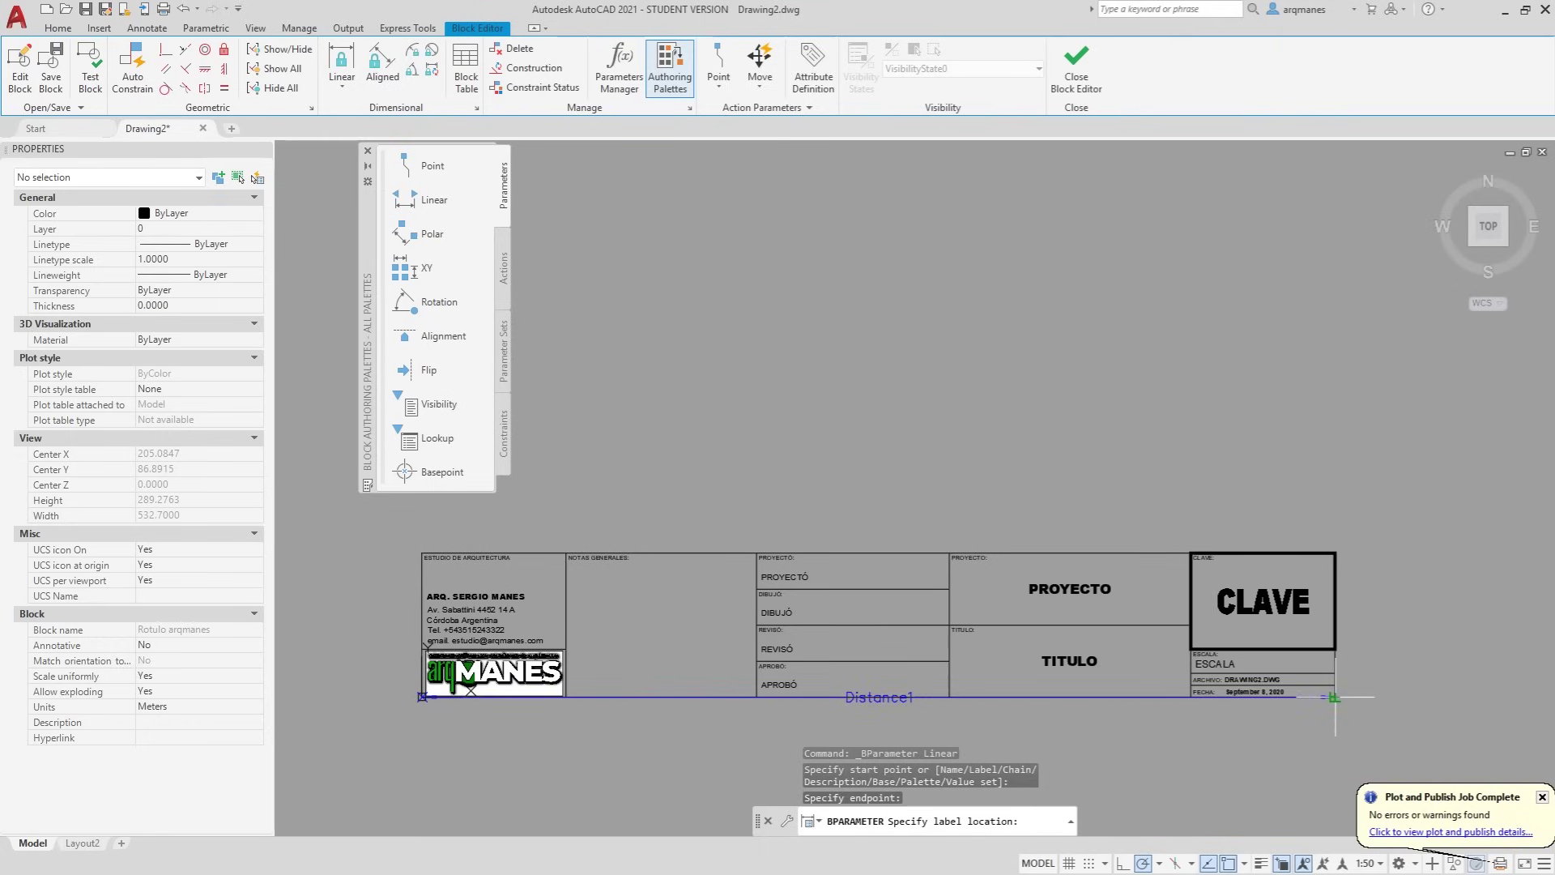
{"action": "left_click", "coordinate": [1300, 747]}
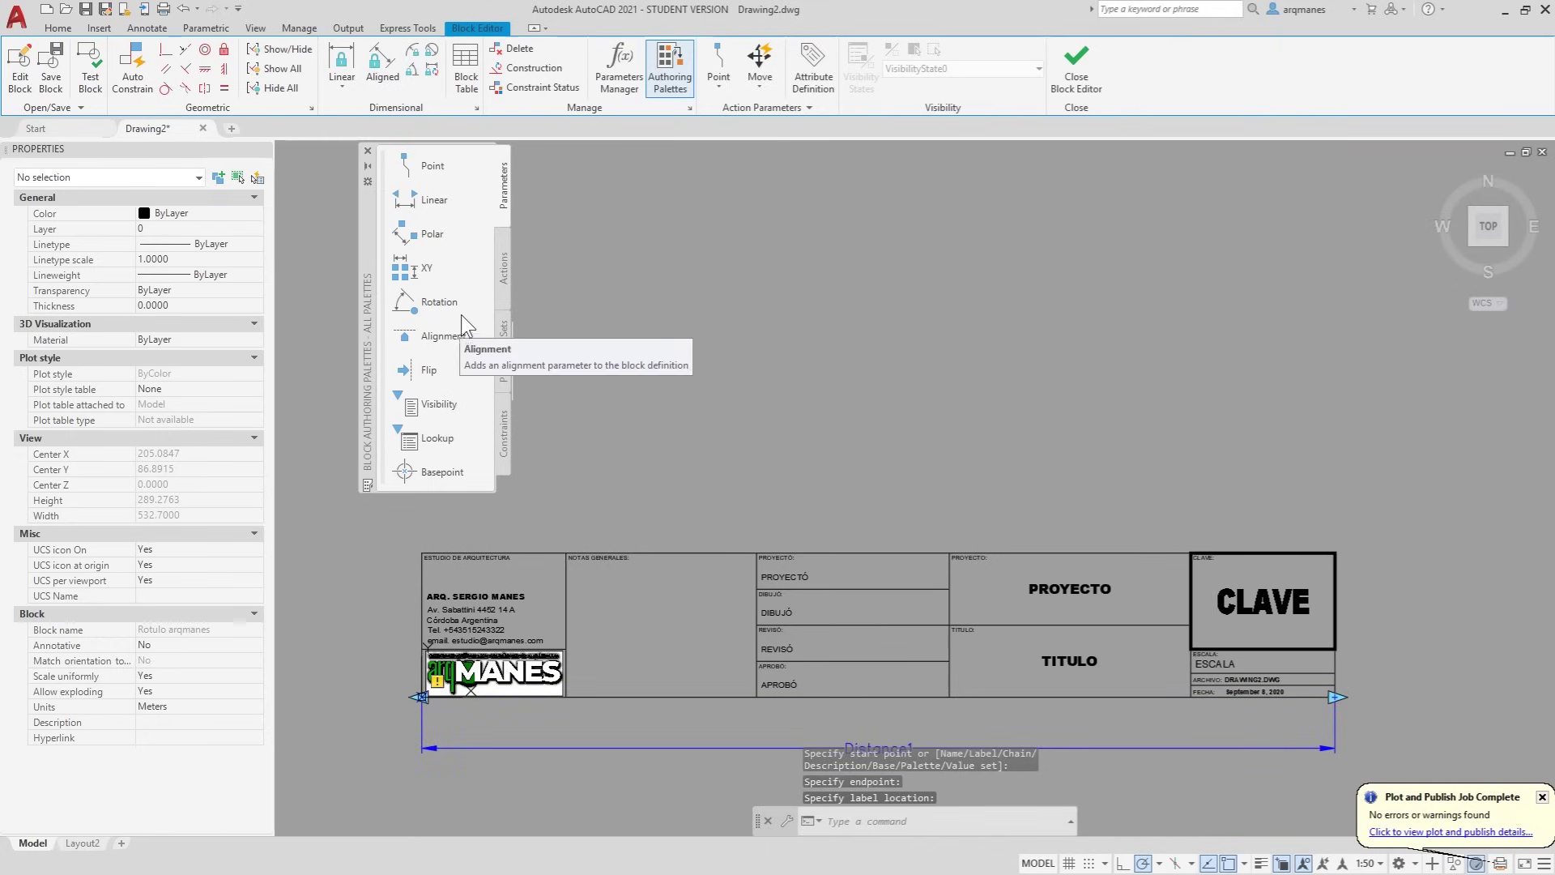
- Add a stretch action on Distance1's right end, framing and selecting the right-side fields
{"action": "left_click", "coordinate": [503, 260]}
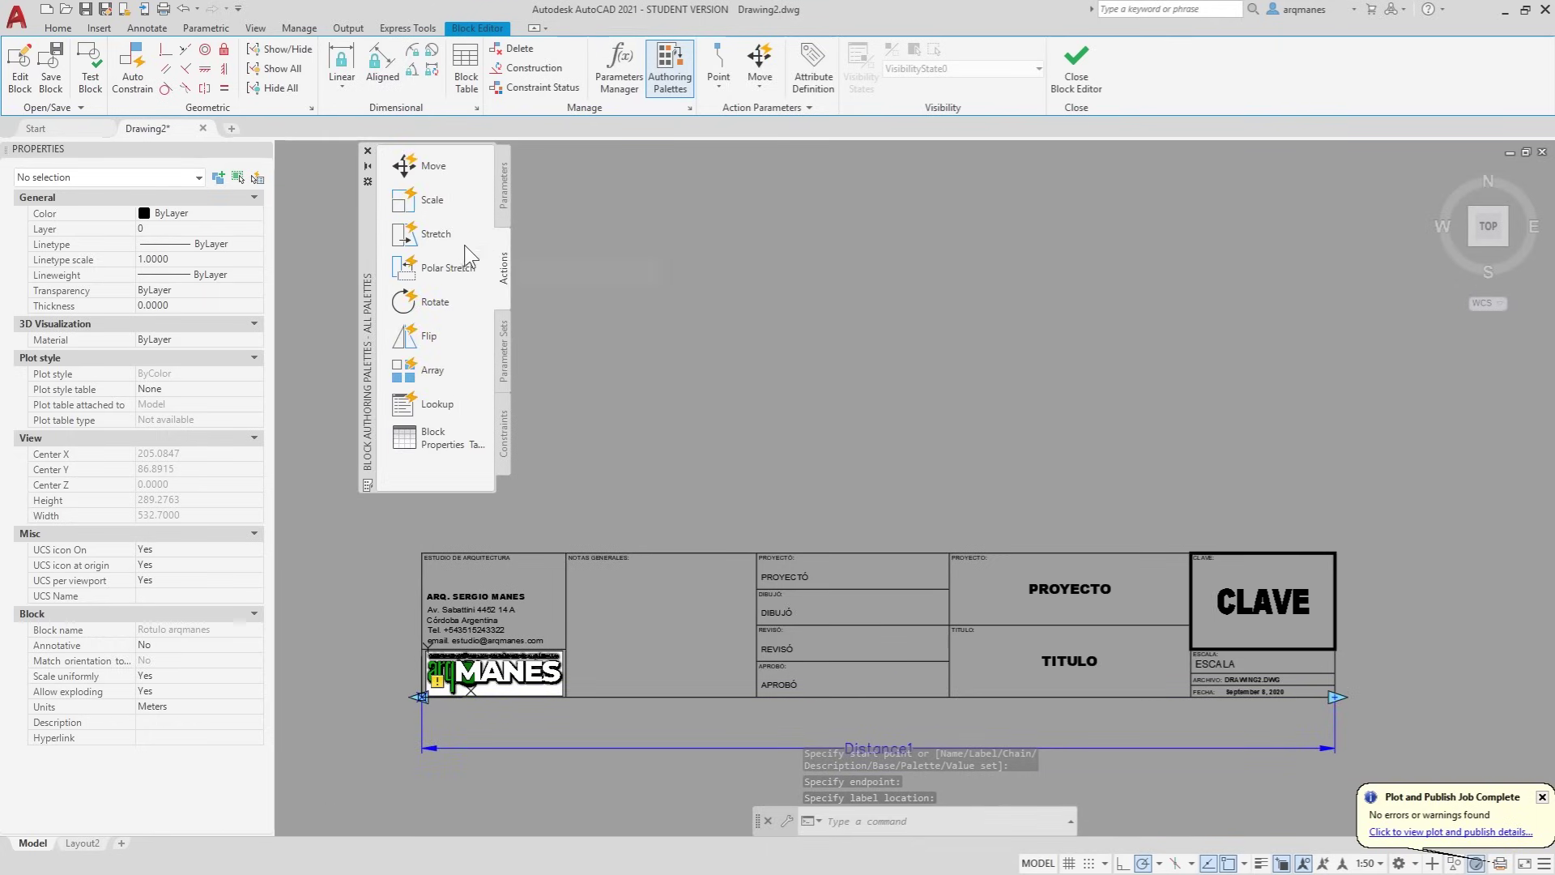
{"action": "left_click", "coordinate": [438, 234]}
{"action": "left_click", "coordinate": [1116, 746]}
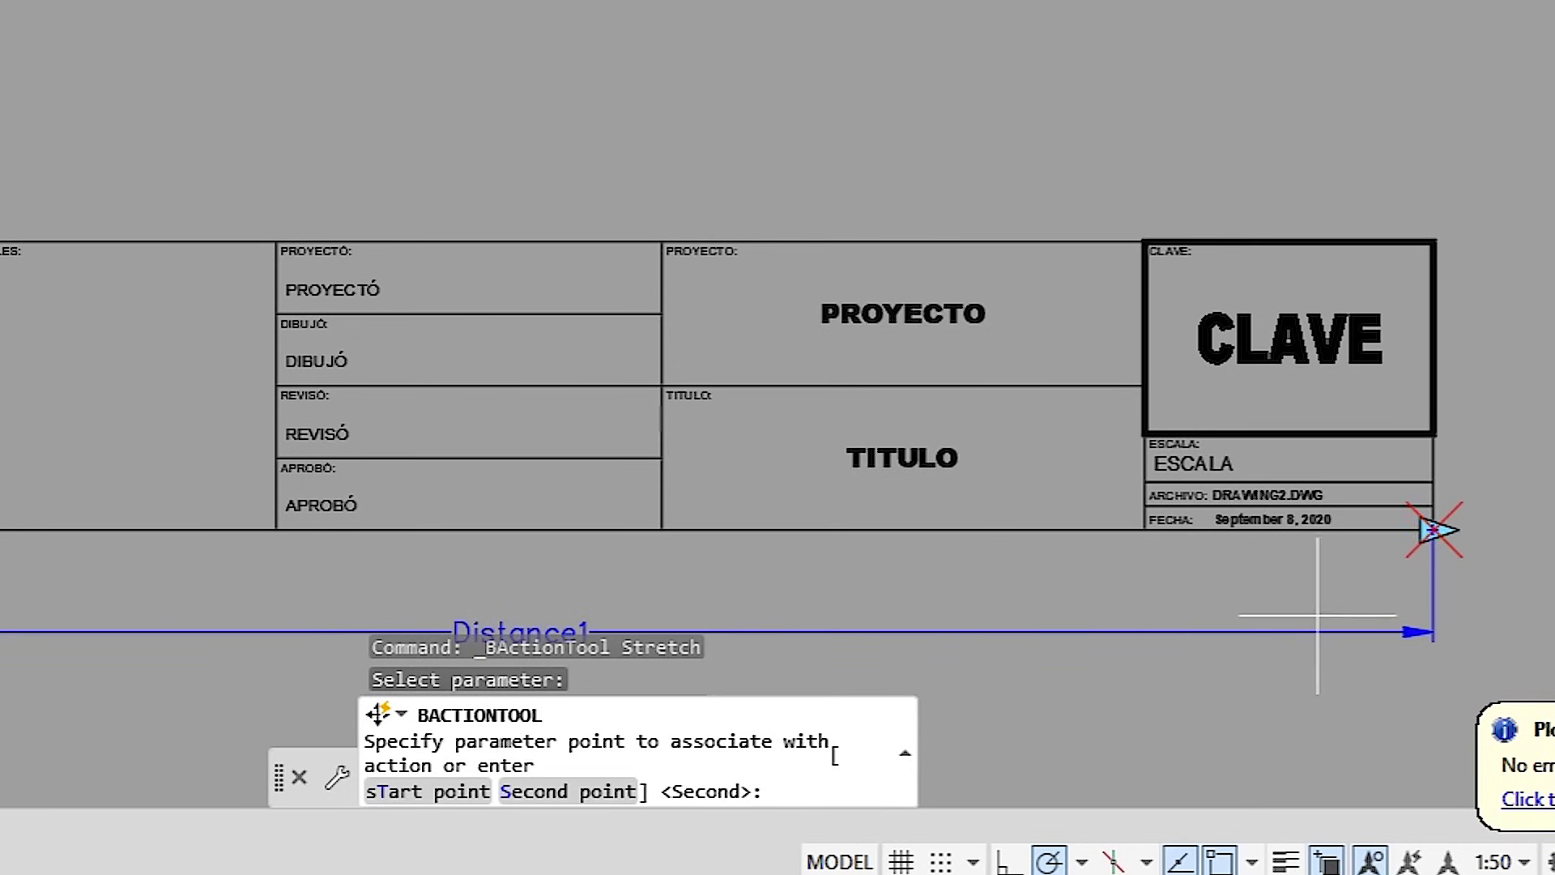
{"action": "left_click", "coordinate": [1433, 530]}
{"action": "left_click", "coordinate": [1499, 660]}
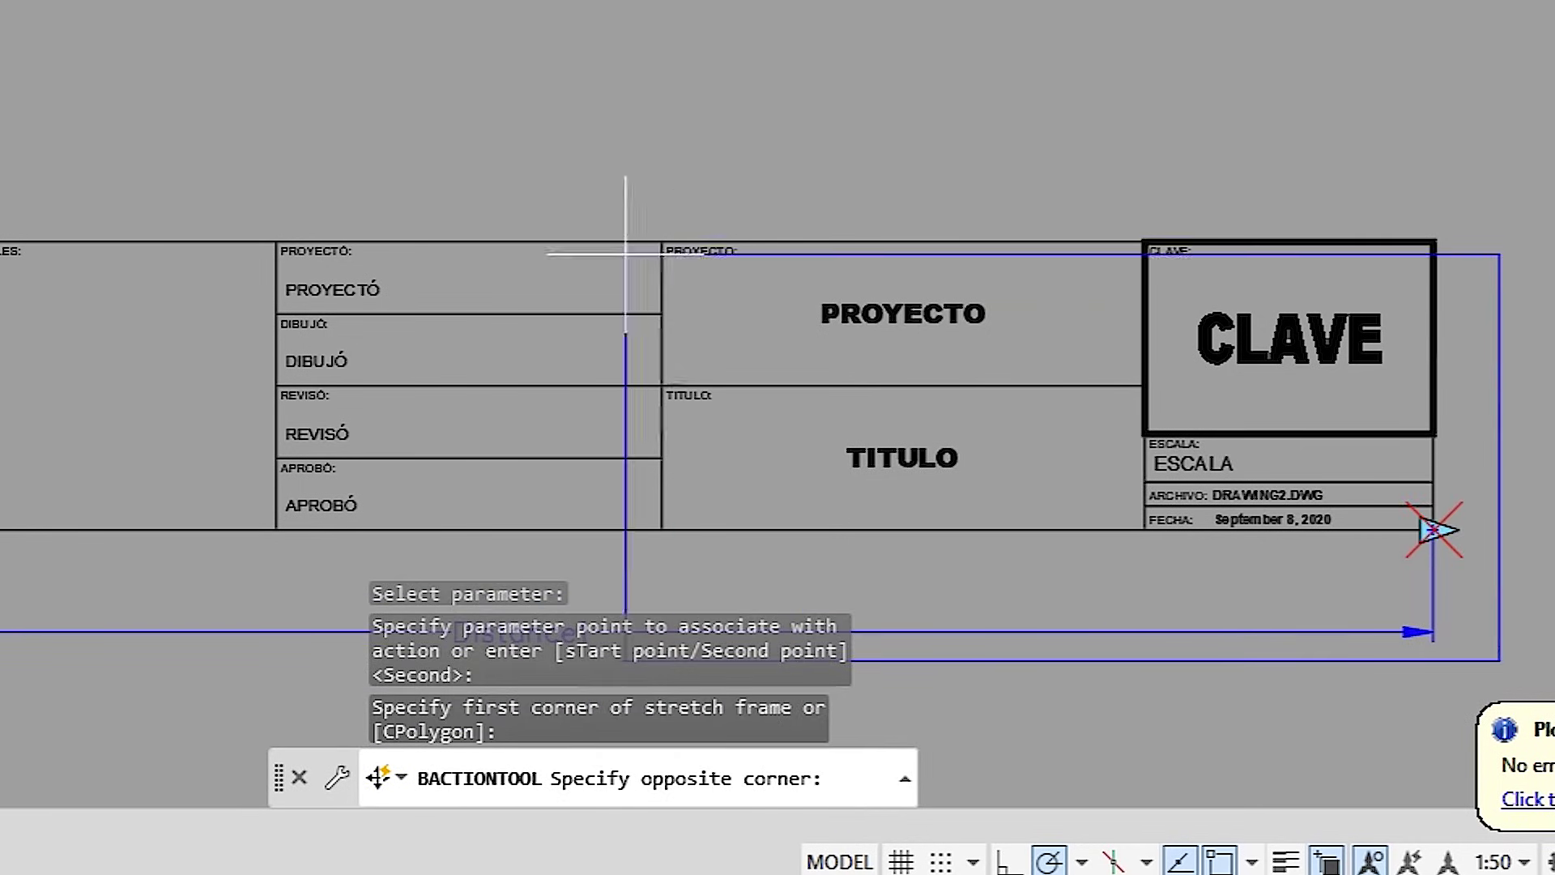
{"action": "left_click", "coordinate": [225, 90]}
{"action": "left_click", "coordinate": [1462, 606]}
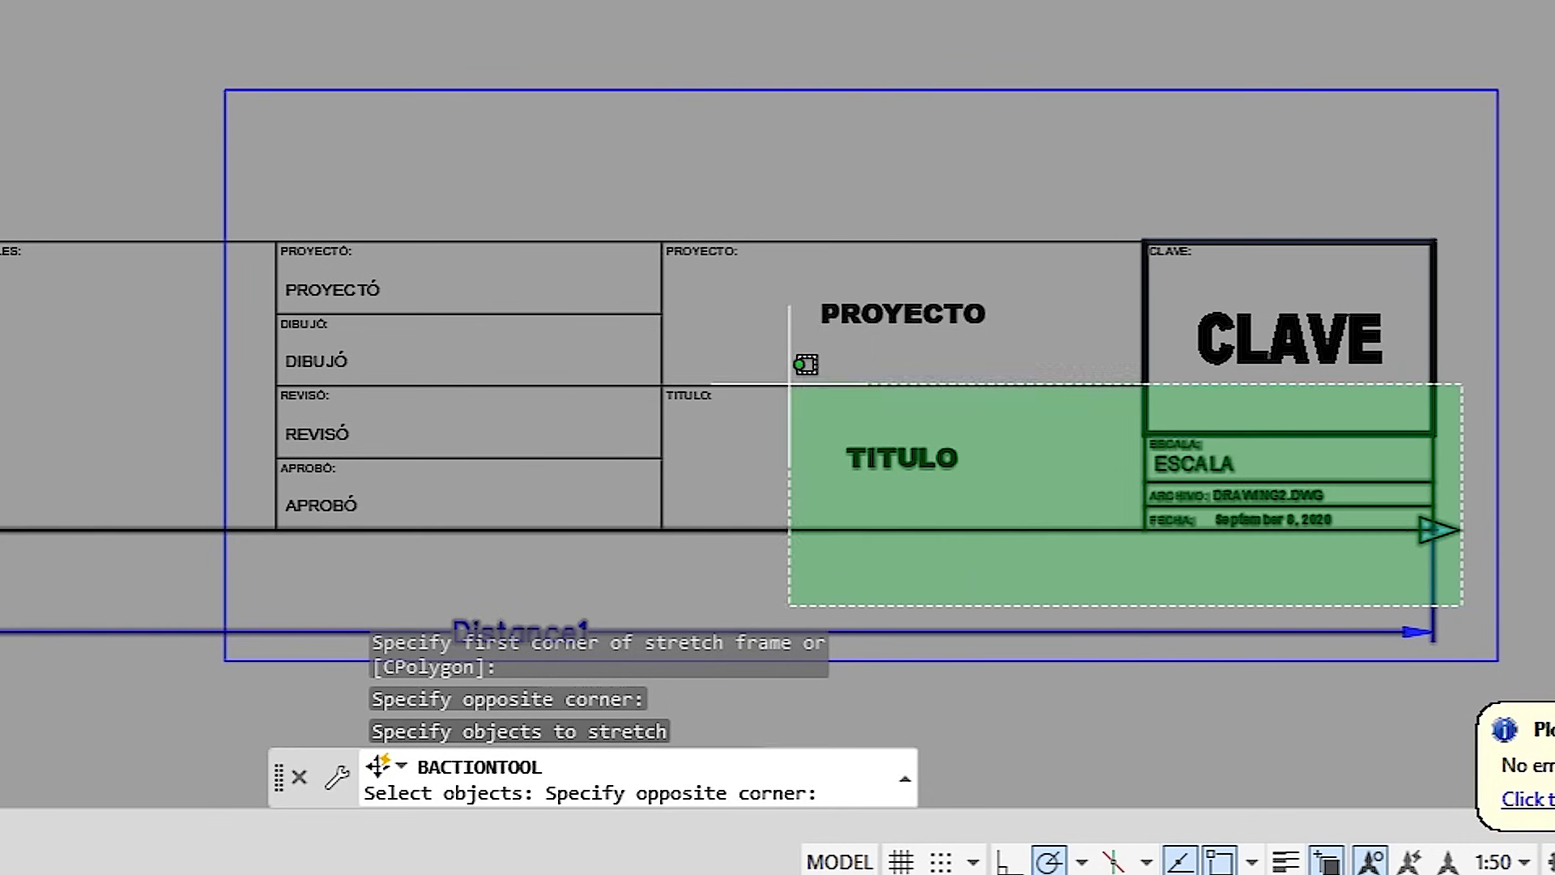
{"action": "left_click", "coordinate": [248, 172]}
{"action": "key", "text": "Return"}
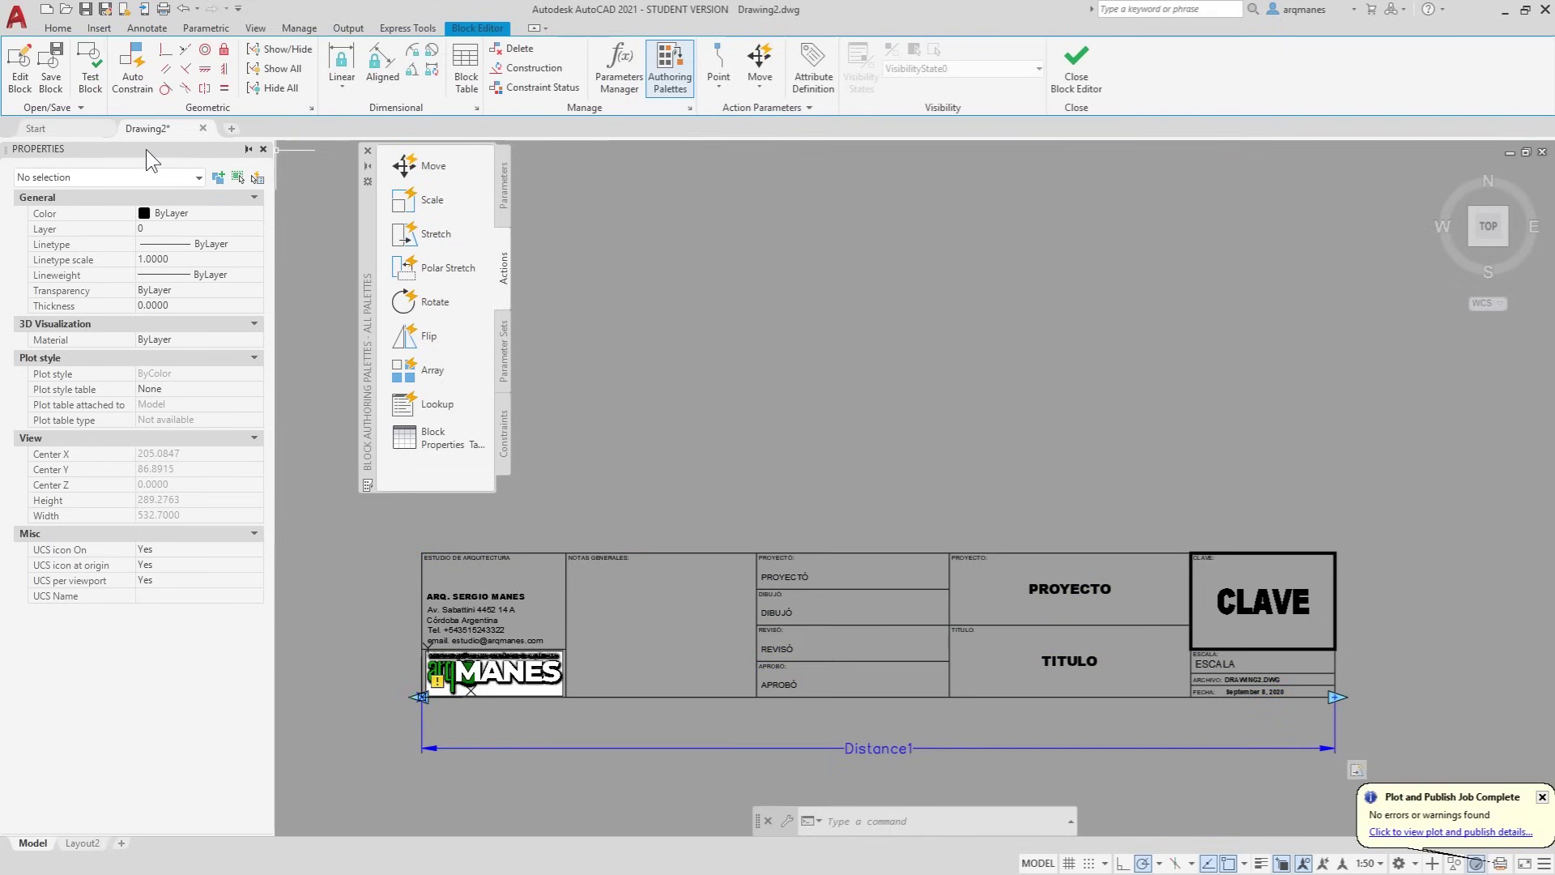
{"action": "left_click", "coordinate": [94, 79]}
{"action": "left_click", "coordinate": [831, 548]}
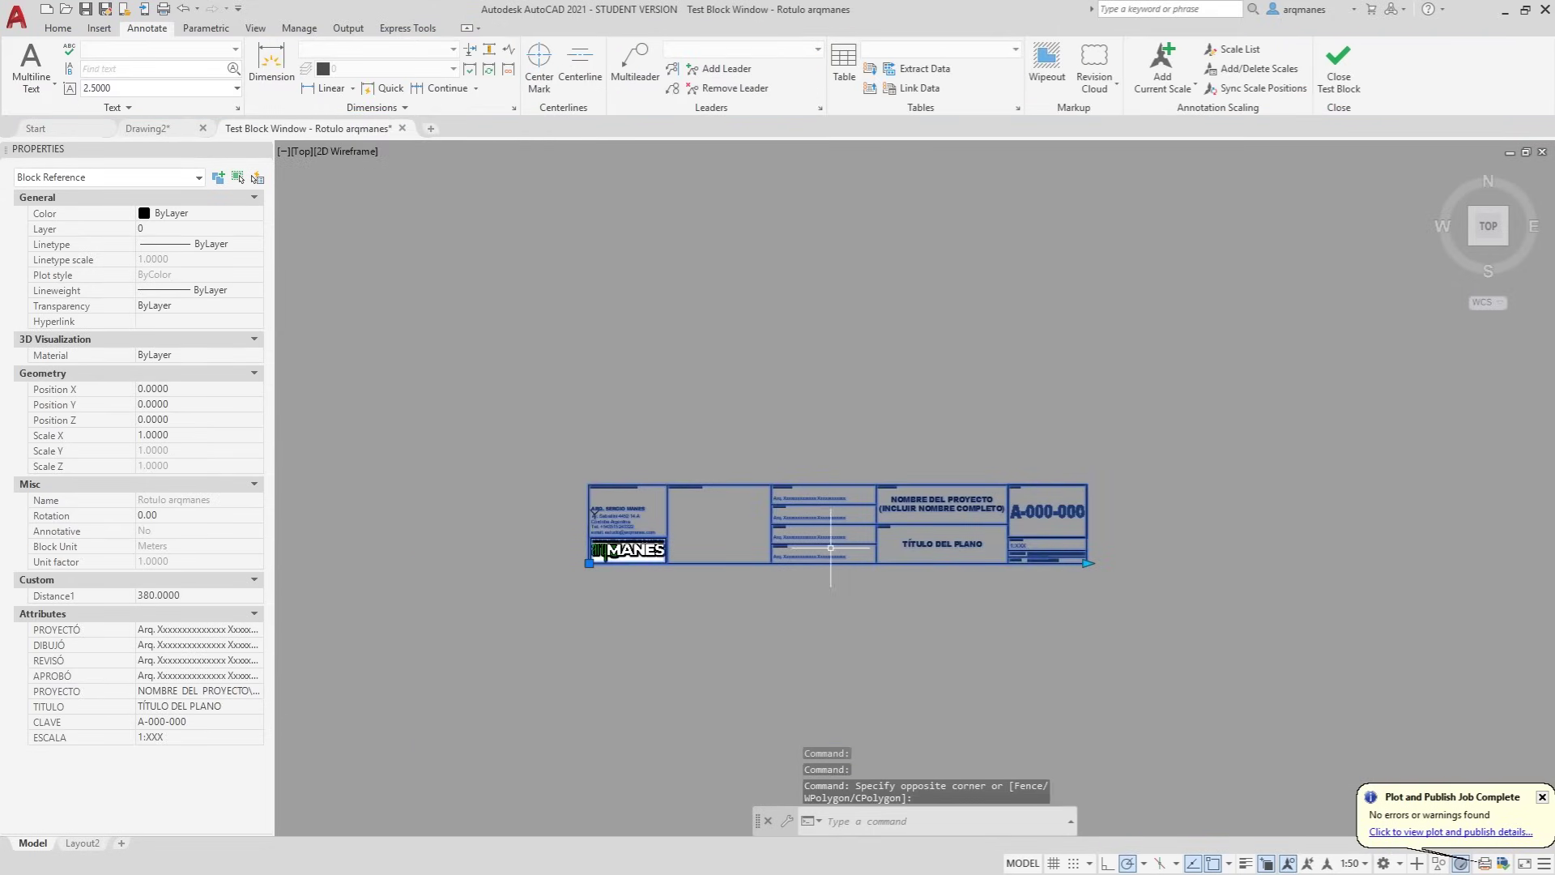
{"action": "left_click", "coordinate": [1086, 563]}
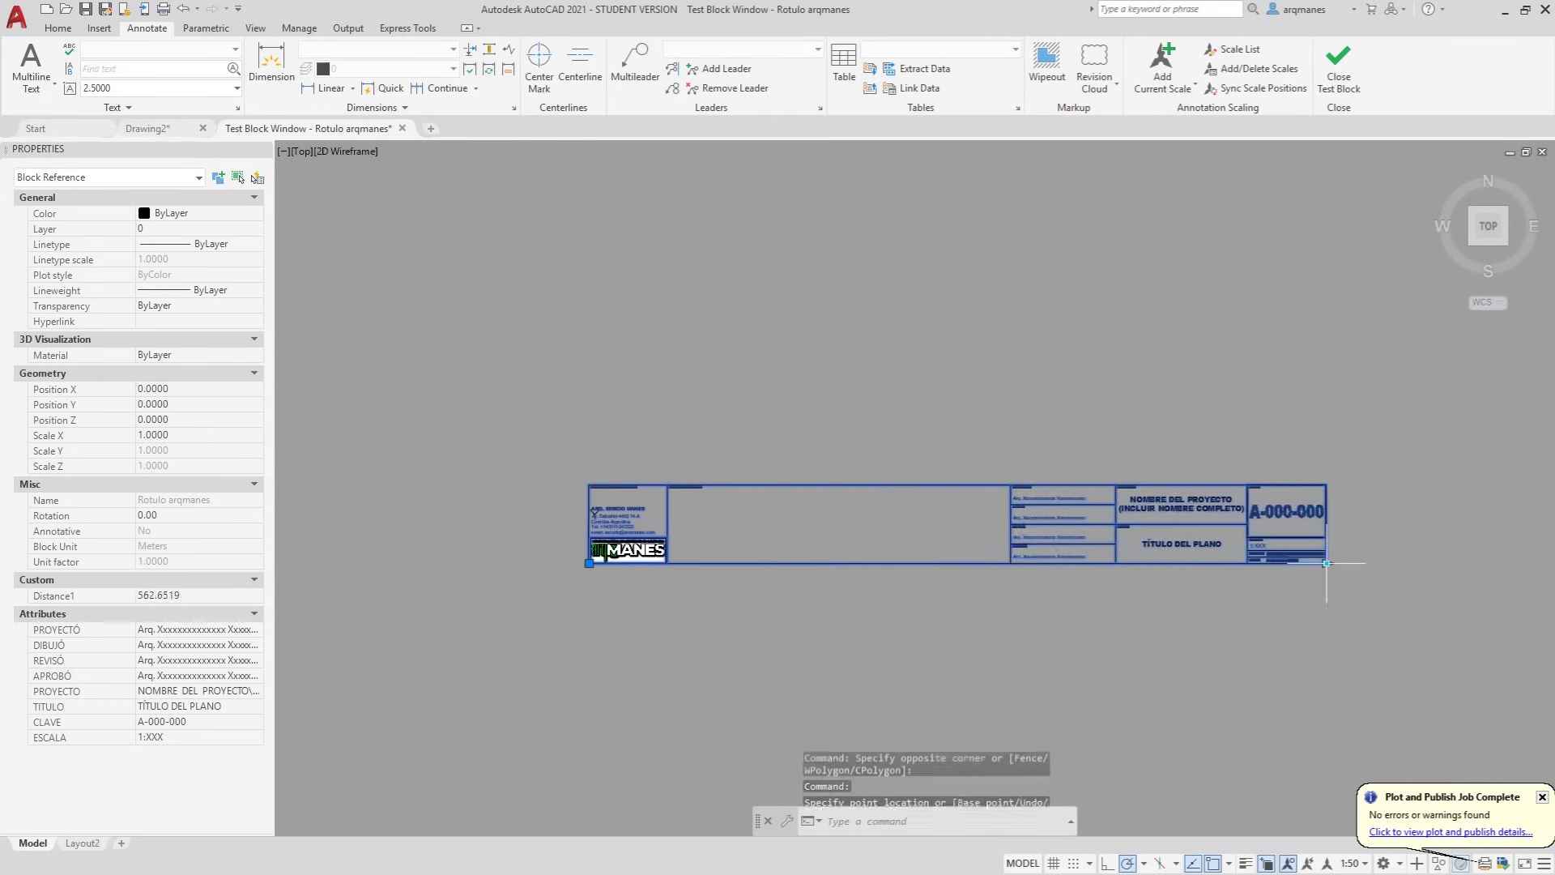
{"action": "left_click", "coordinate": [1328, 563]}
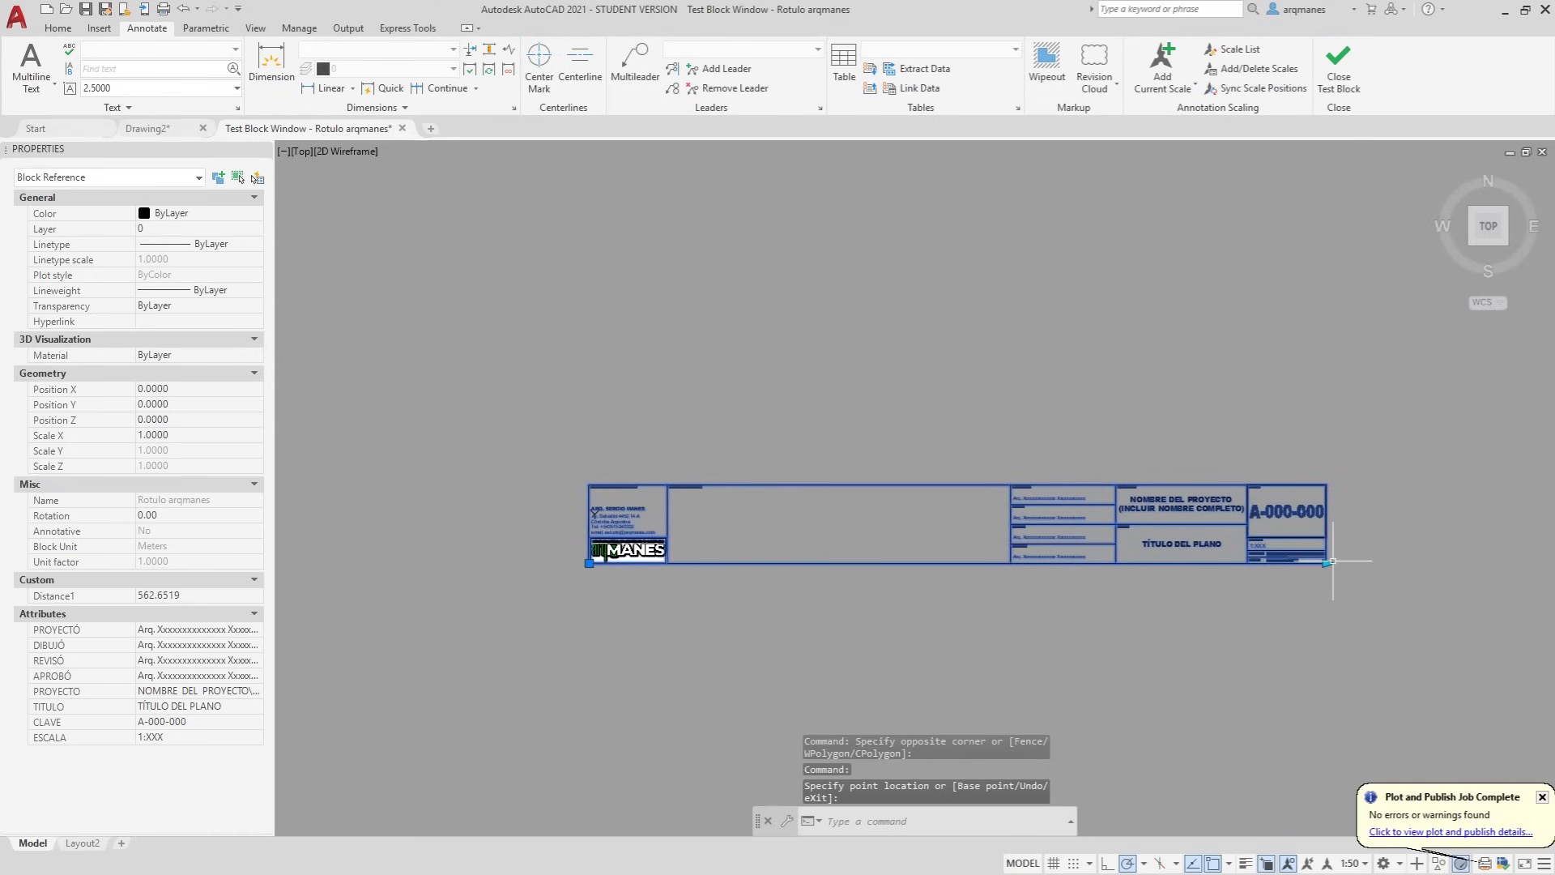
{"action": "left_click", "coordinate": [1448, 563]}
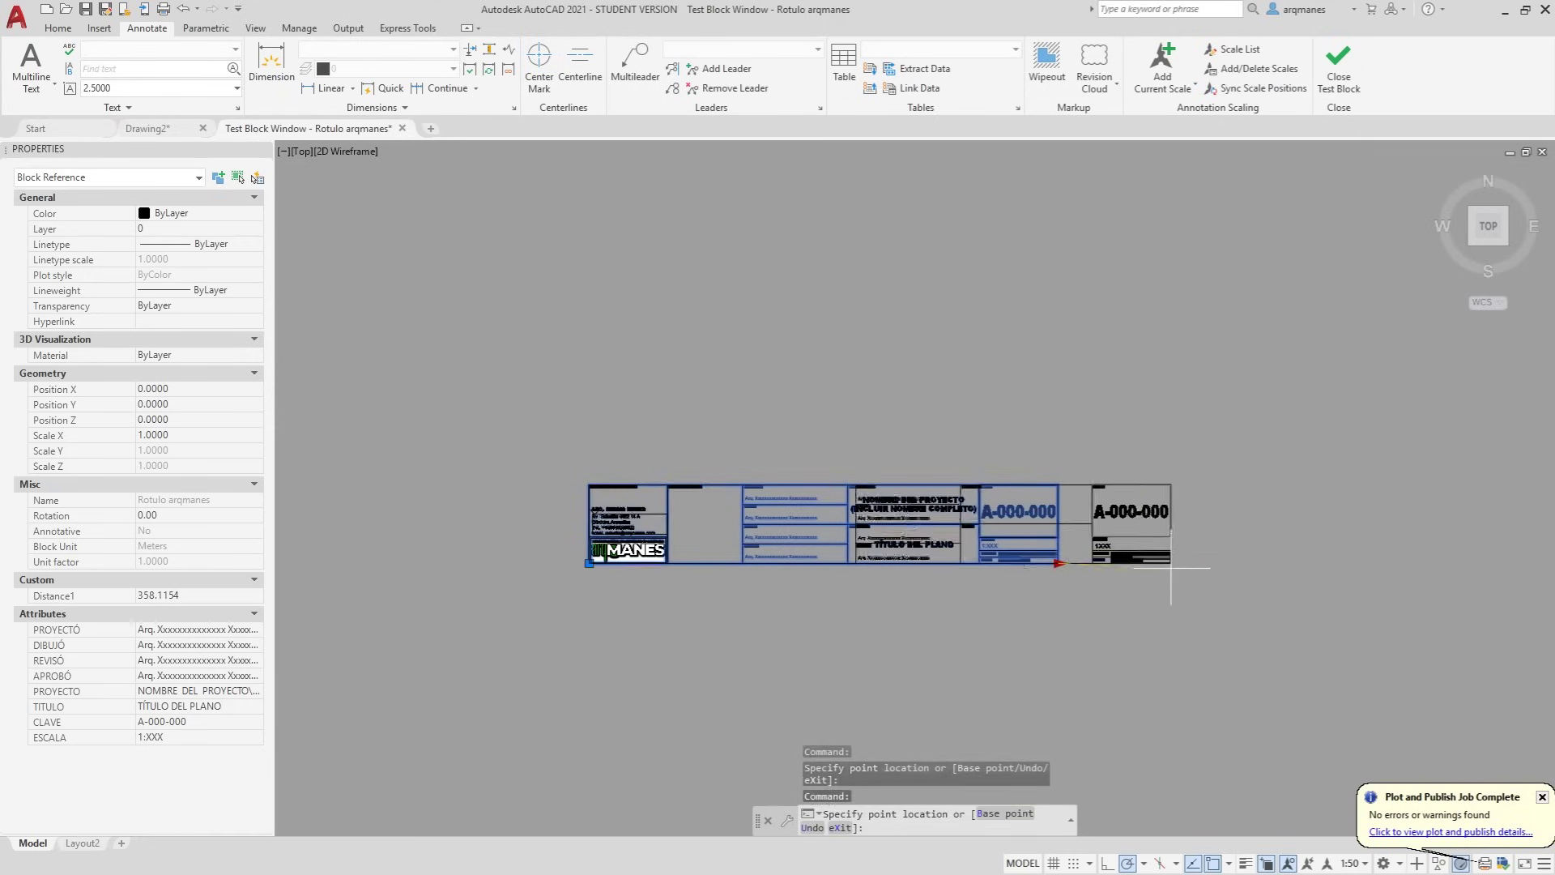
{"action": "left_click", "coordinate": [1321, 574]}
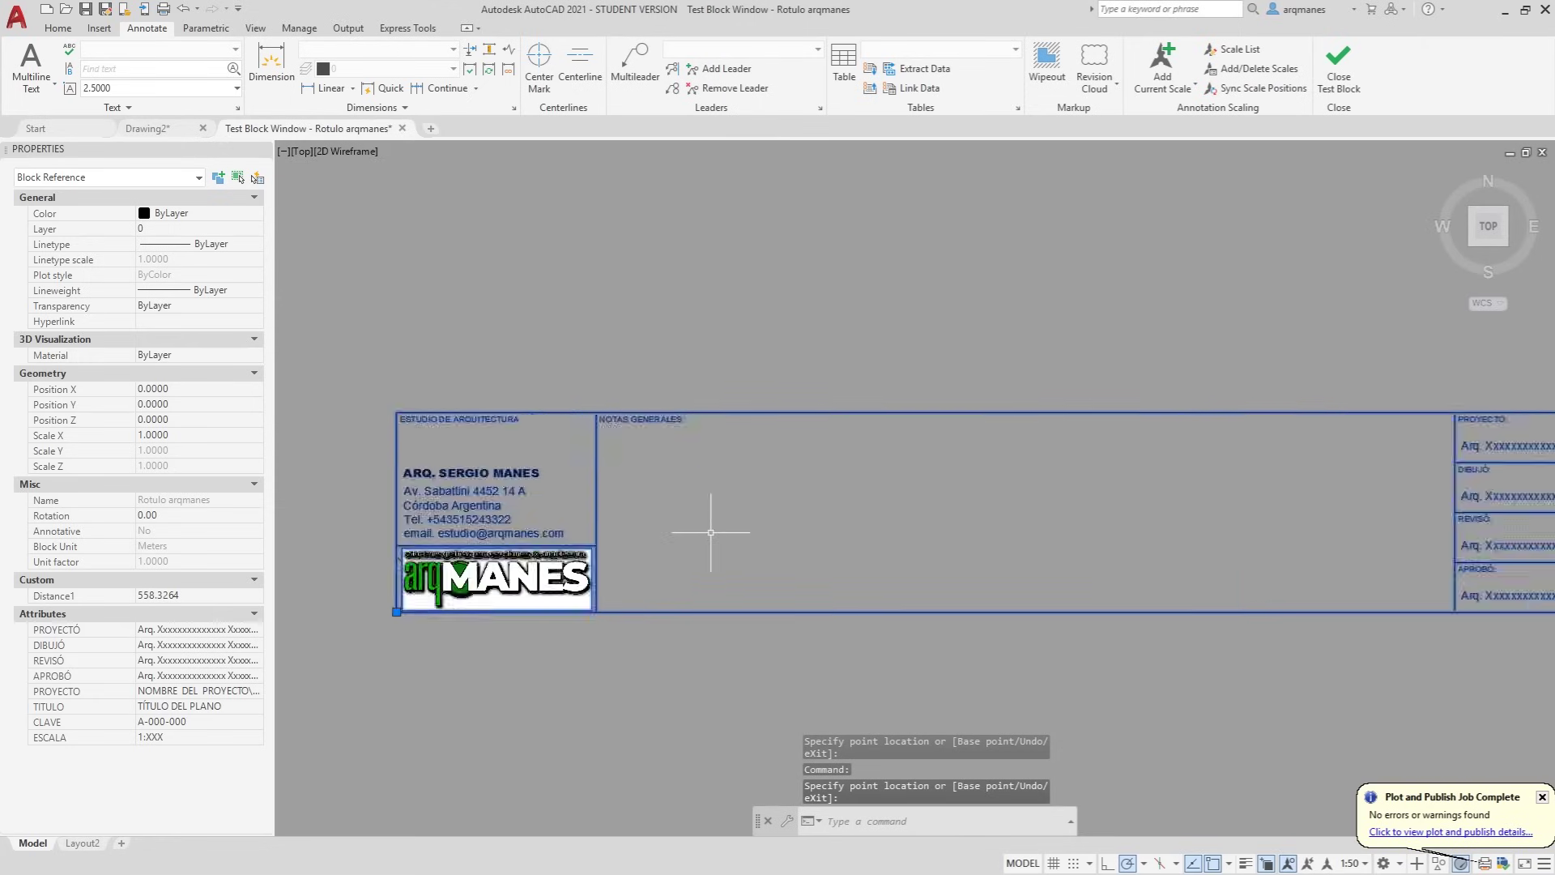
{"action": "scroll", "coordinate": [712, 531], "scroll_direction": "up", "scroll_amount": 5}
{"action": "scroll", "coordinate": [543, 441], "scroll_direction": "down", "scroll_amount": 5}
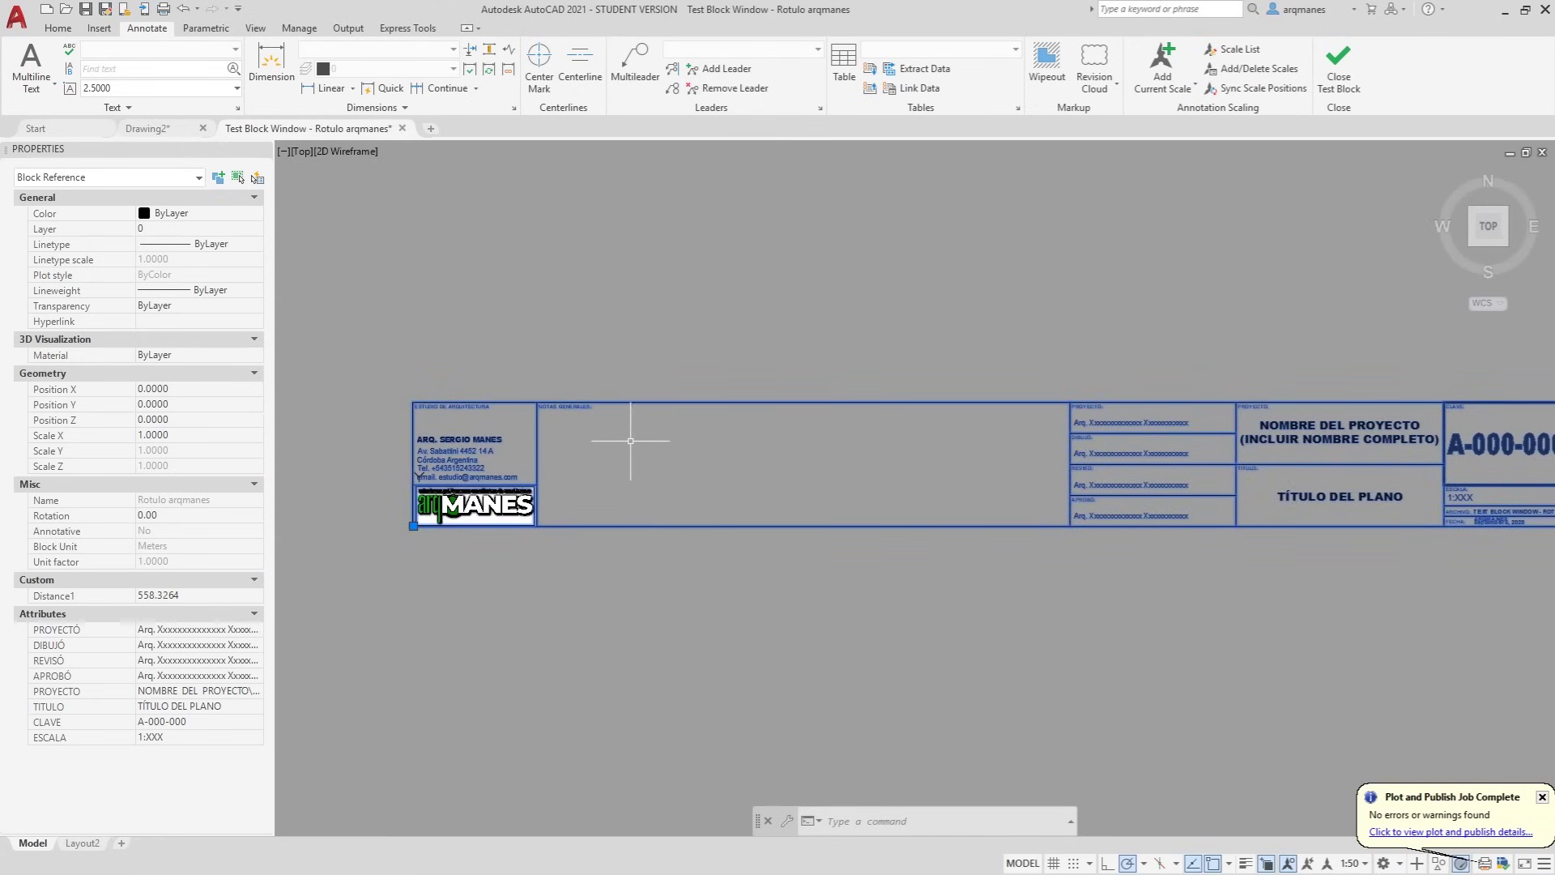
{"action": "left_click", "coordinate": [1339, 77]}
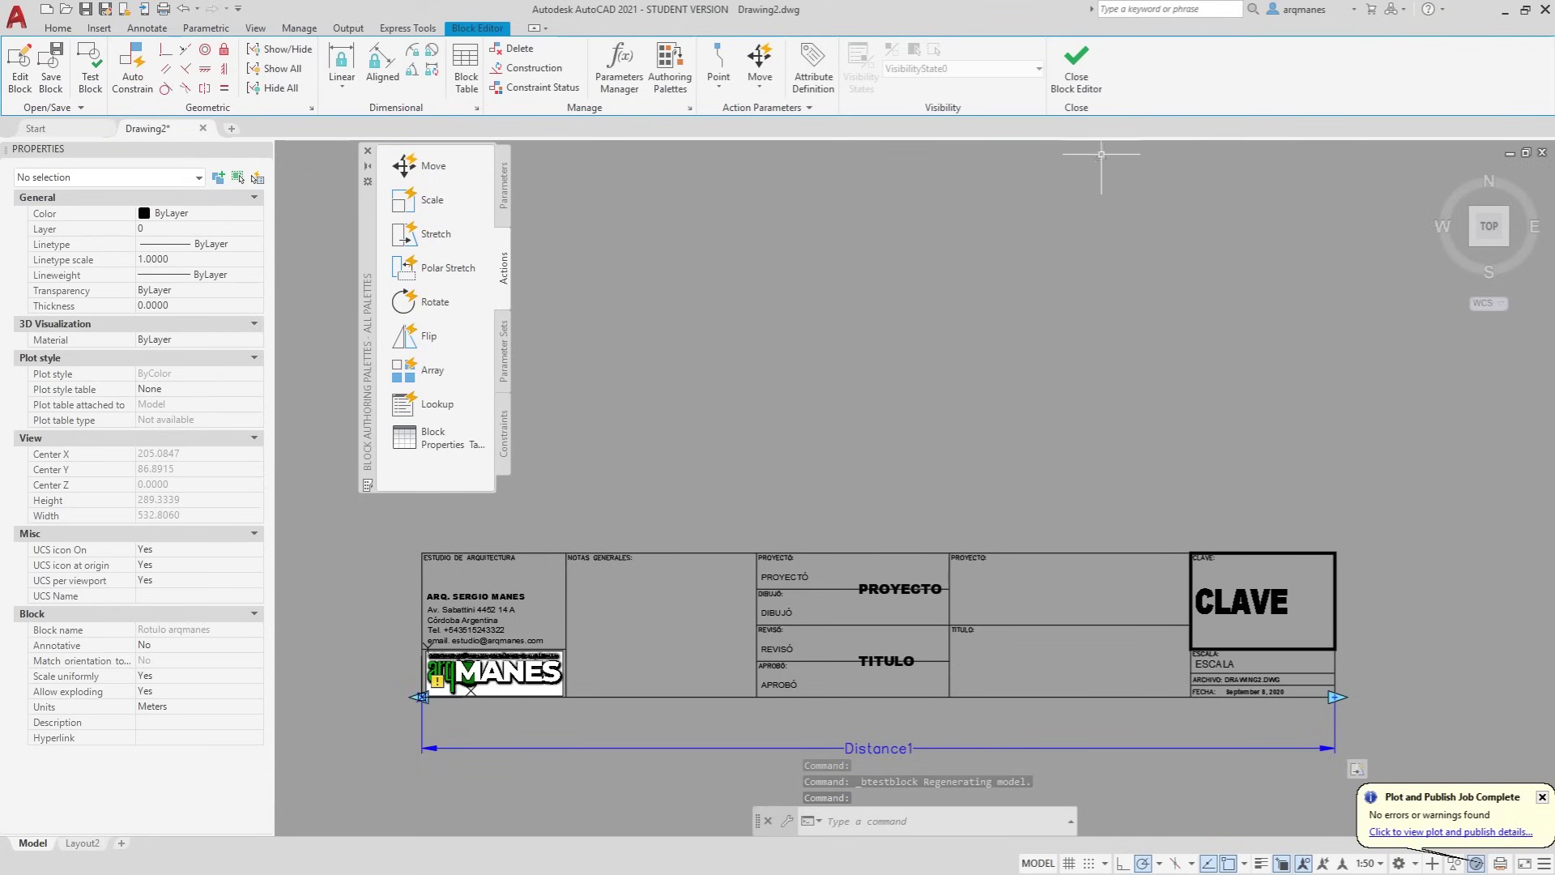
- Save the block changes and erase Layout2's extra inner sheet frame
{"action": "left_click", "coordinate": [1074, 79]}
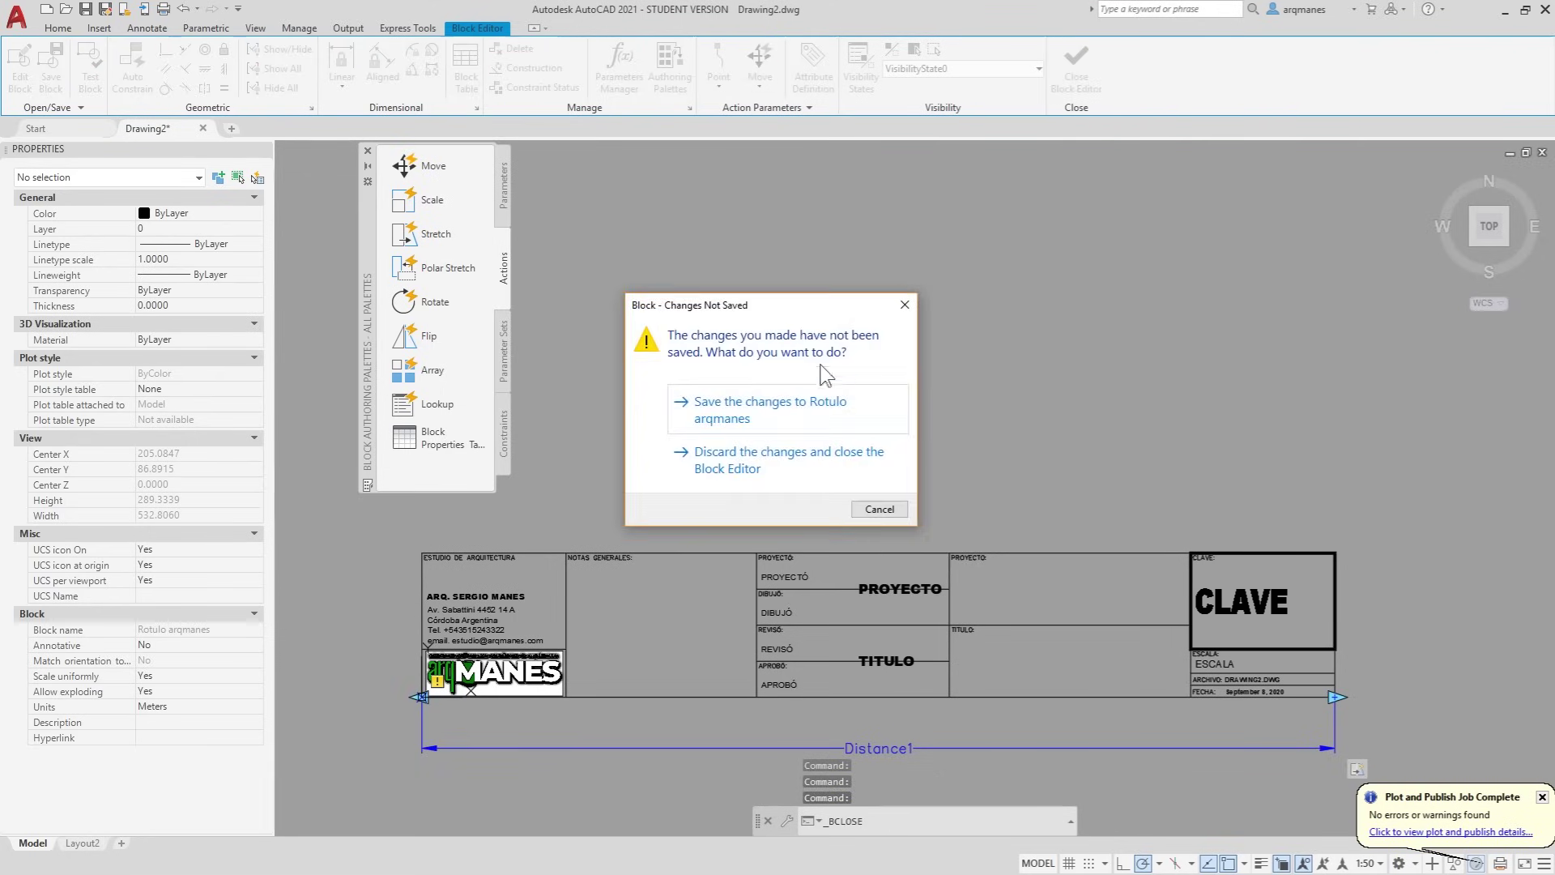
{"action": "left_click", "coordinate": [759, 409]}
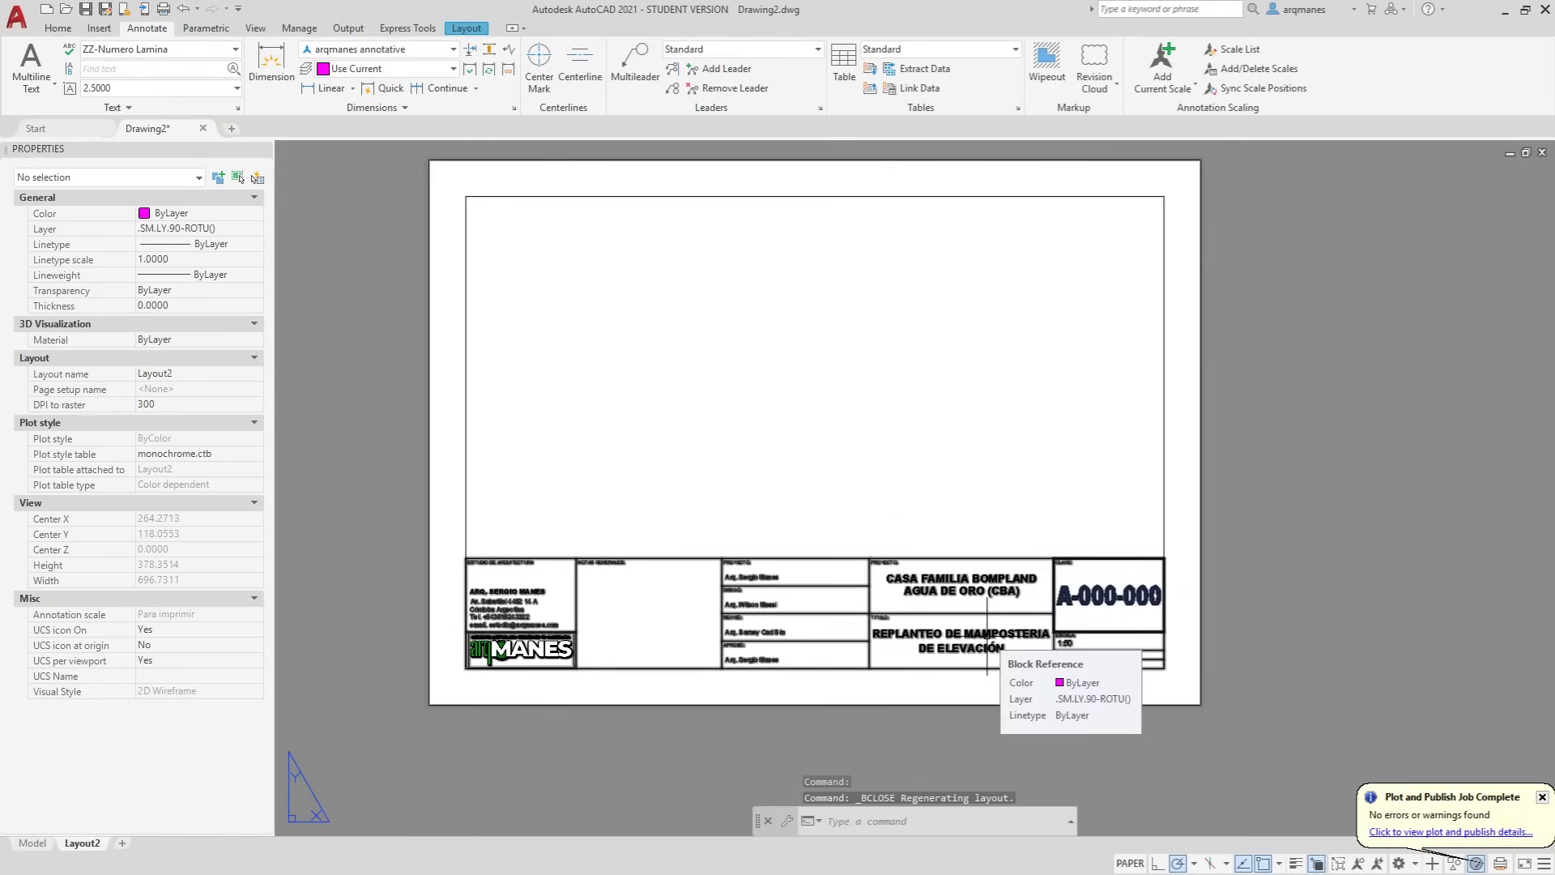
{"action": "key", "text": "Escape"}
{"action": "key", "text": "Escape"}
{"action": "left_click", "coordinate": [531, 210]}
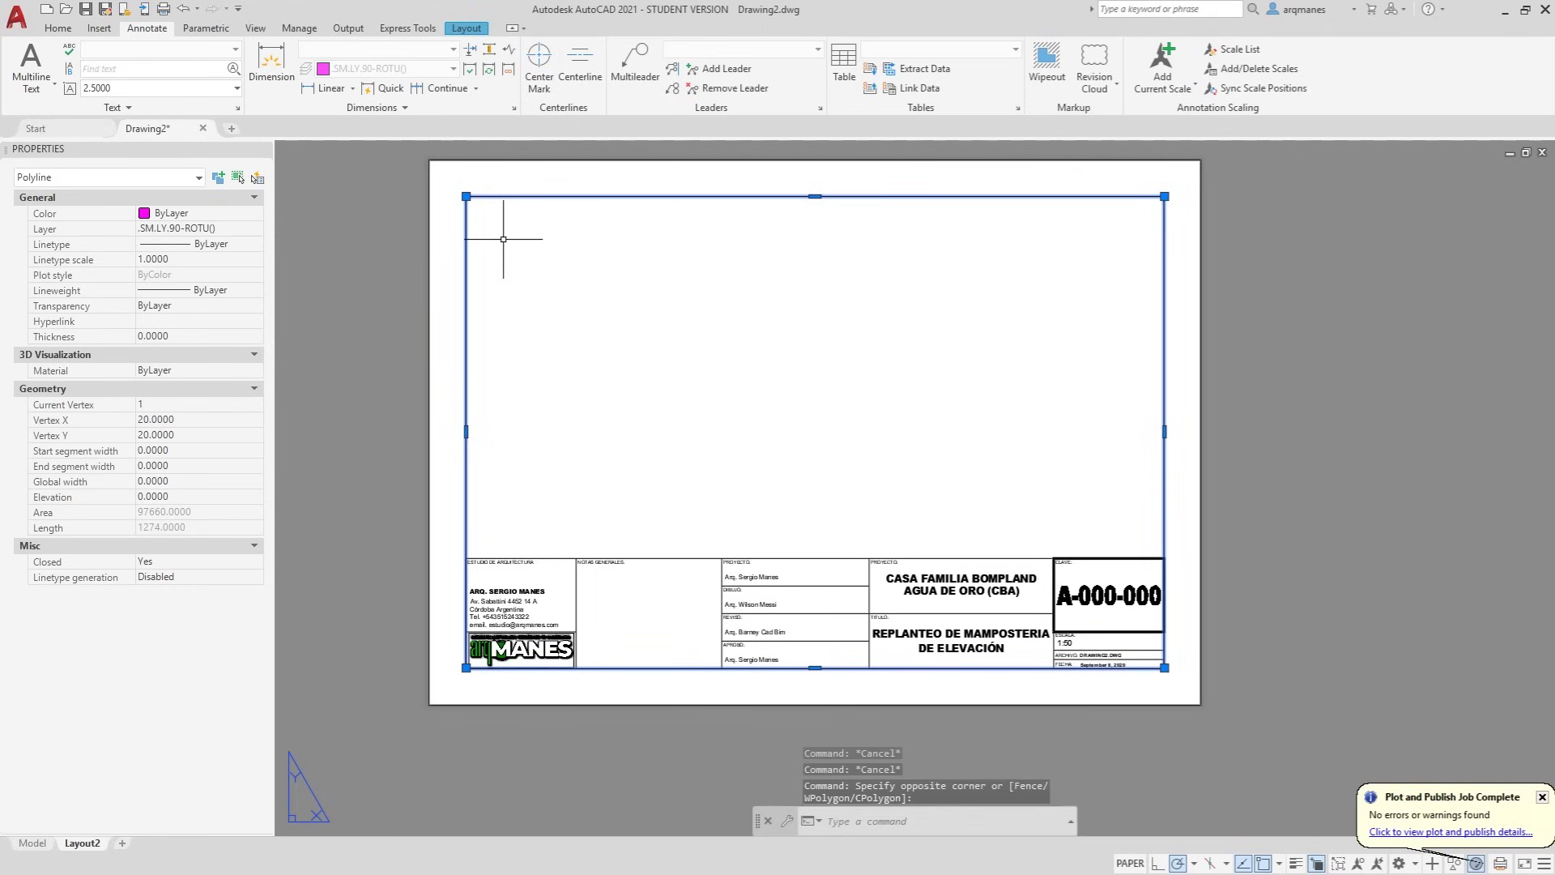
{"action": "type", "text": "e"}
{"action": "key", "text": "Return"}
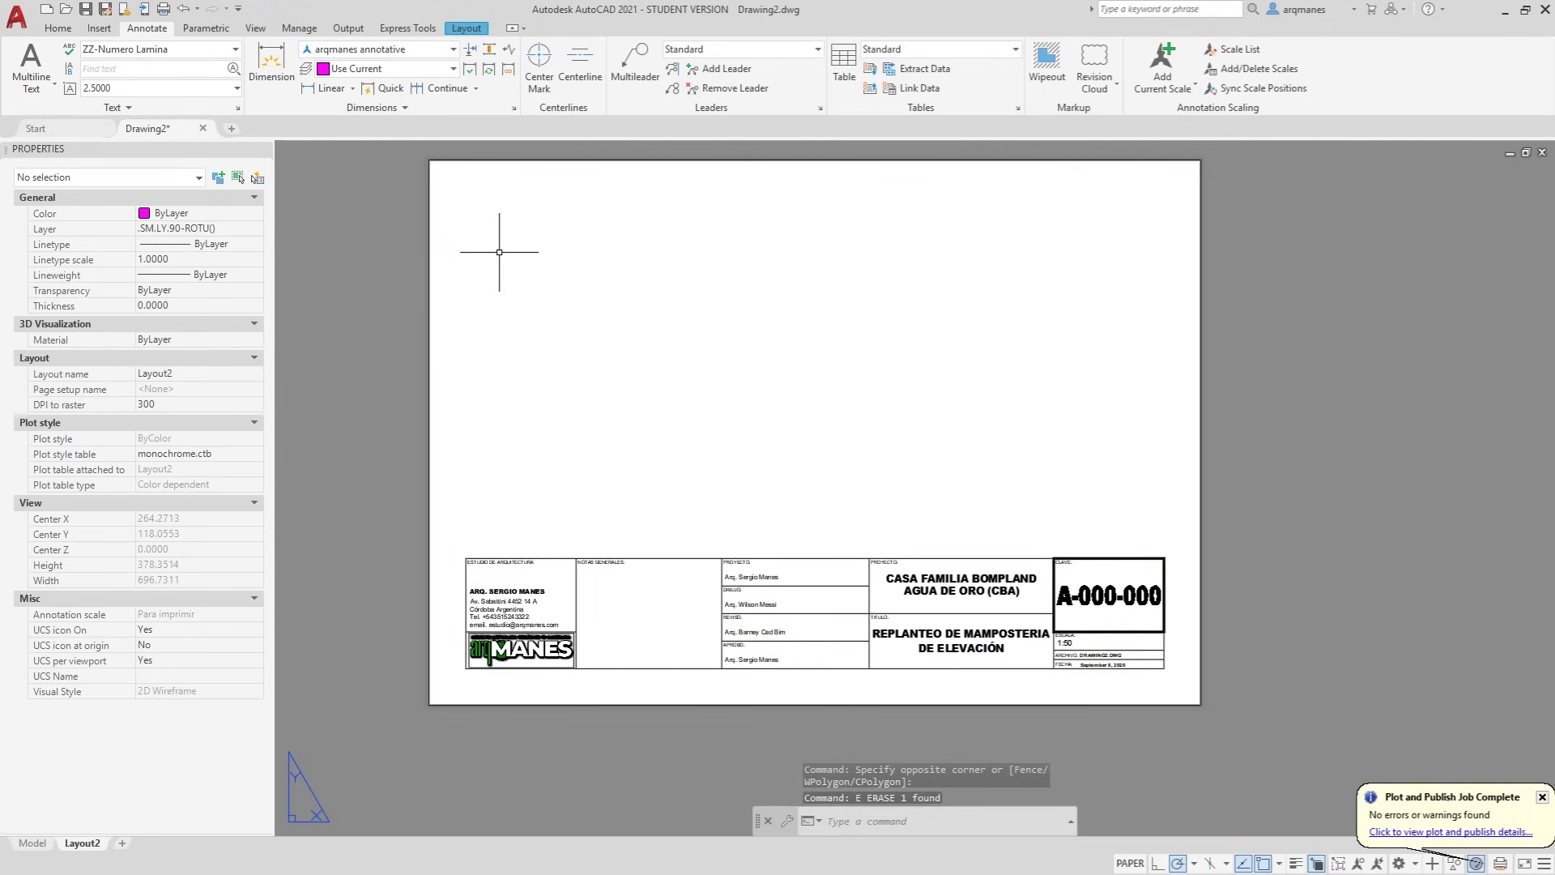
- Move the title block onto the border's lower-left corner
{"action": "type", "text": "m"}
{"action": "key", "text": "Return"}
{"action": "left_click", "coordinate": [538, 517]}
{"action": "left_click", "coordinate": [464, 613]}
{"action": "key", "text": "Return"}
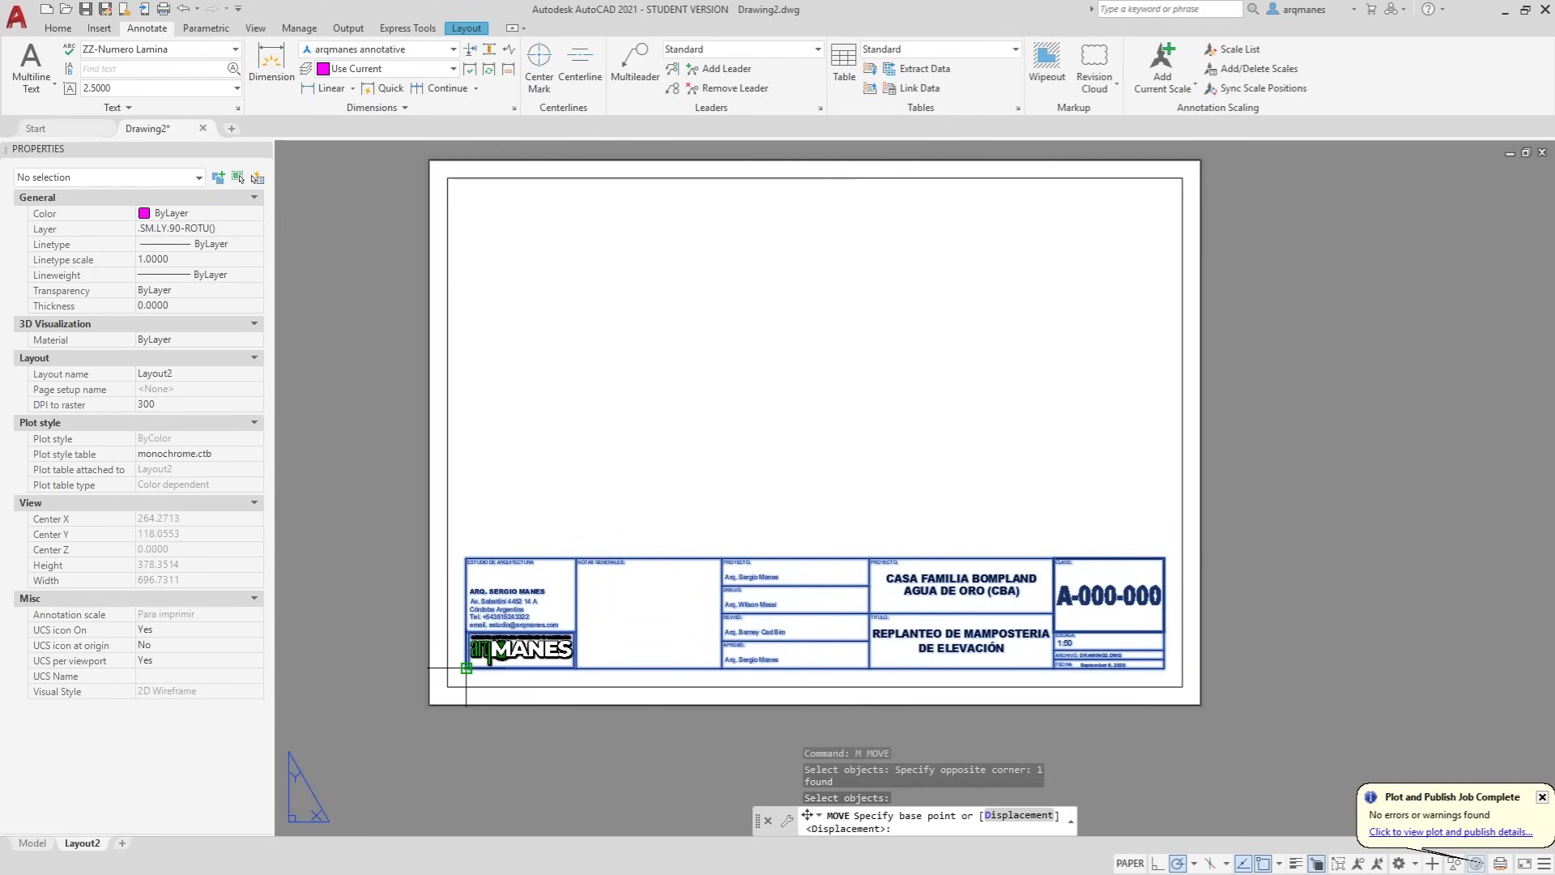
{"action": "left_click", "coordinate": [466, 668]}
{"action": "left_click", "coordinate": [447, 686]}
- Stretch the title block's grip out to the border's right edge
{"action": "left_click", "coordinate": [444, 175]}
{"action": "left_click", "coordinate": [1191, 727]}
{"action": "left_click", "coordinate": [1146, 686]}
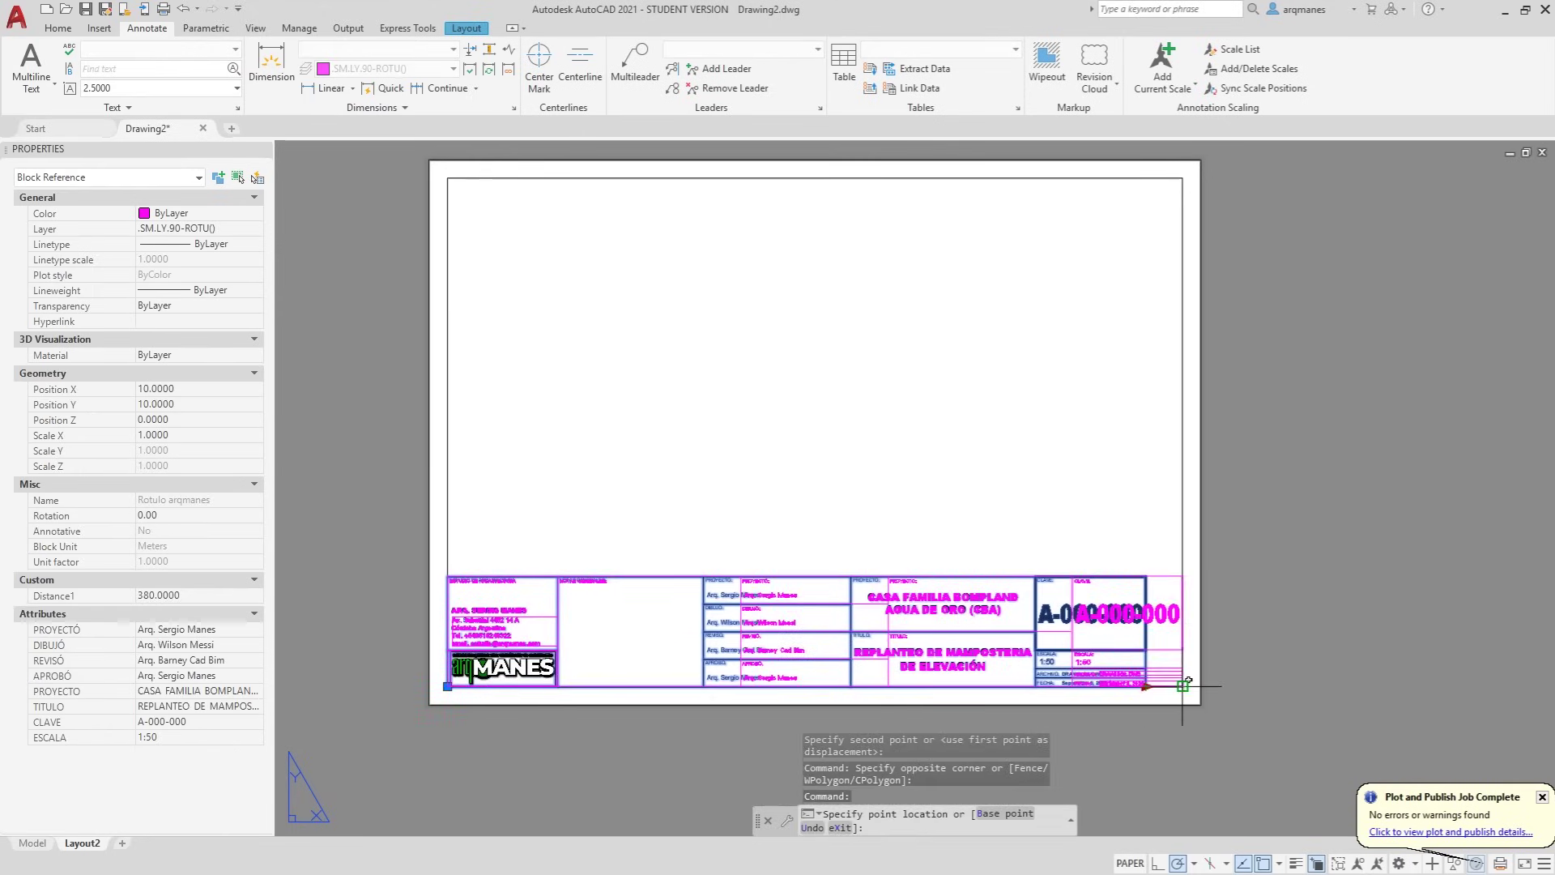
{"action": "key", "text": "Escape"}
{"action": "key", "text": "Escape"}
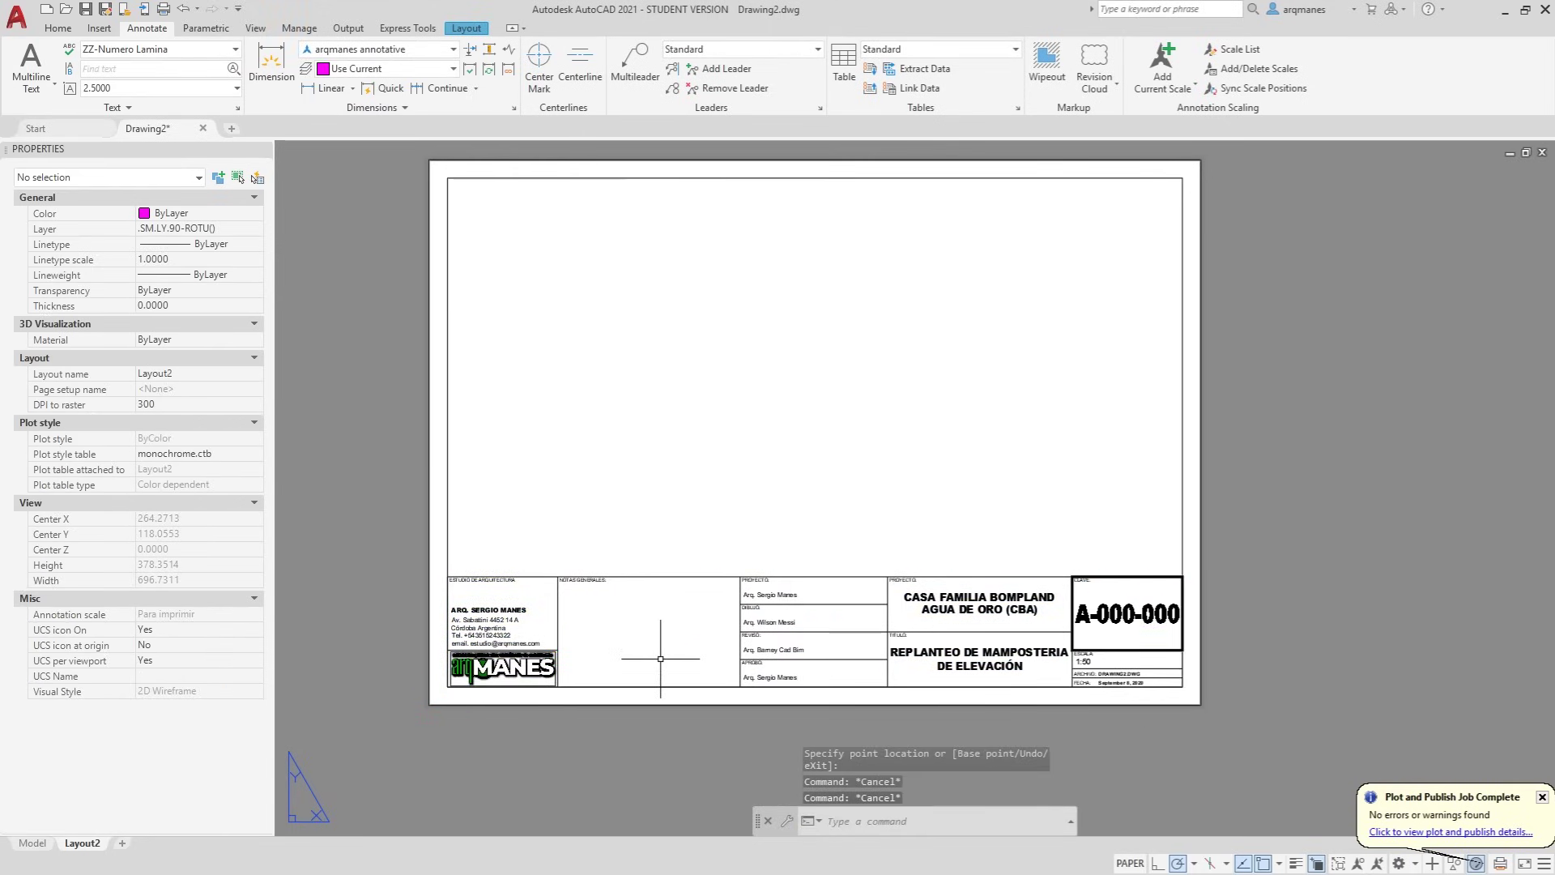
- Change Layout2's paper size to 594 × 420 in the Page Setup Manager
{"action": "right_click", "coordinate": [85, 856]}
{"action": "left_click", "coordinate": [156, 725]}
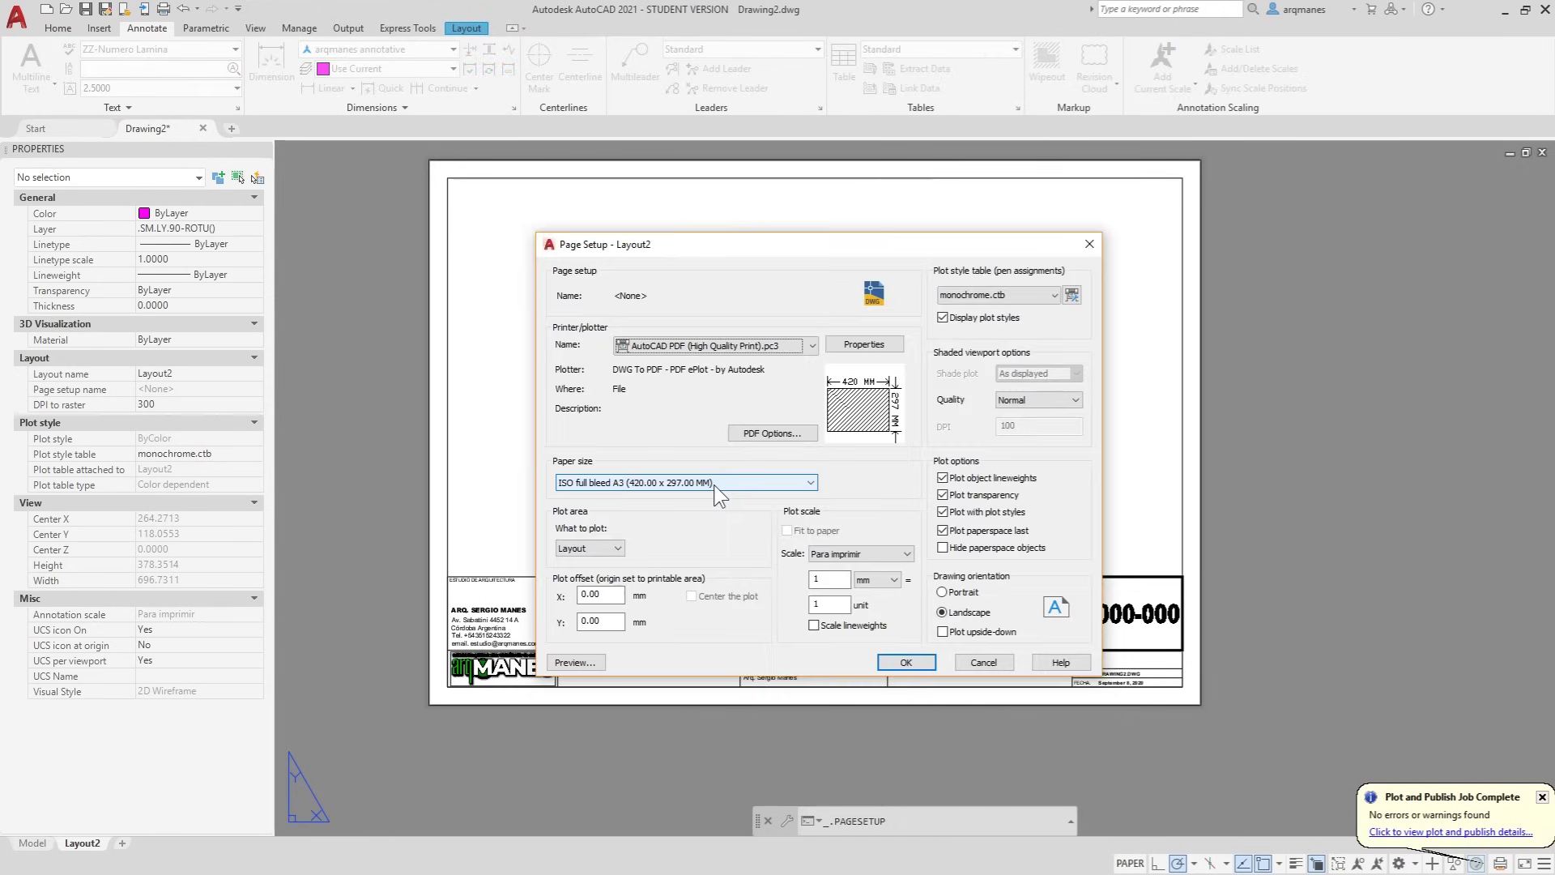
{"action": "left_click", "coordinate": [712, 485]}
{"action": "left_click", "coordinate": [693, 577]}
{"action": "left_click", "coordinate": [906, 663]}
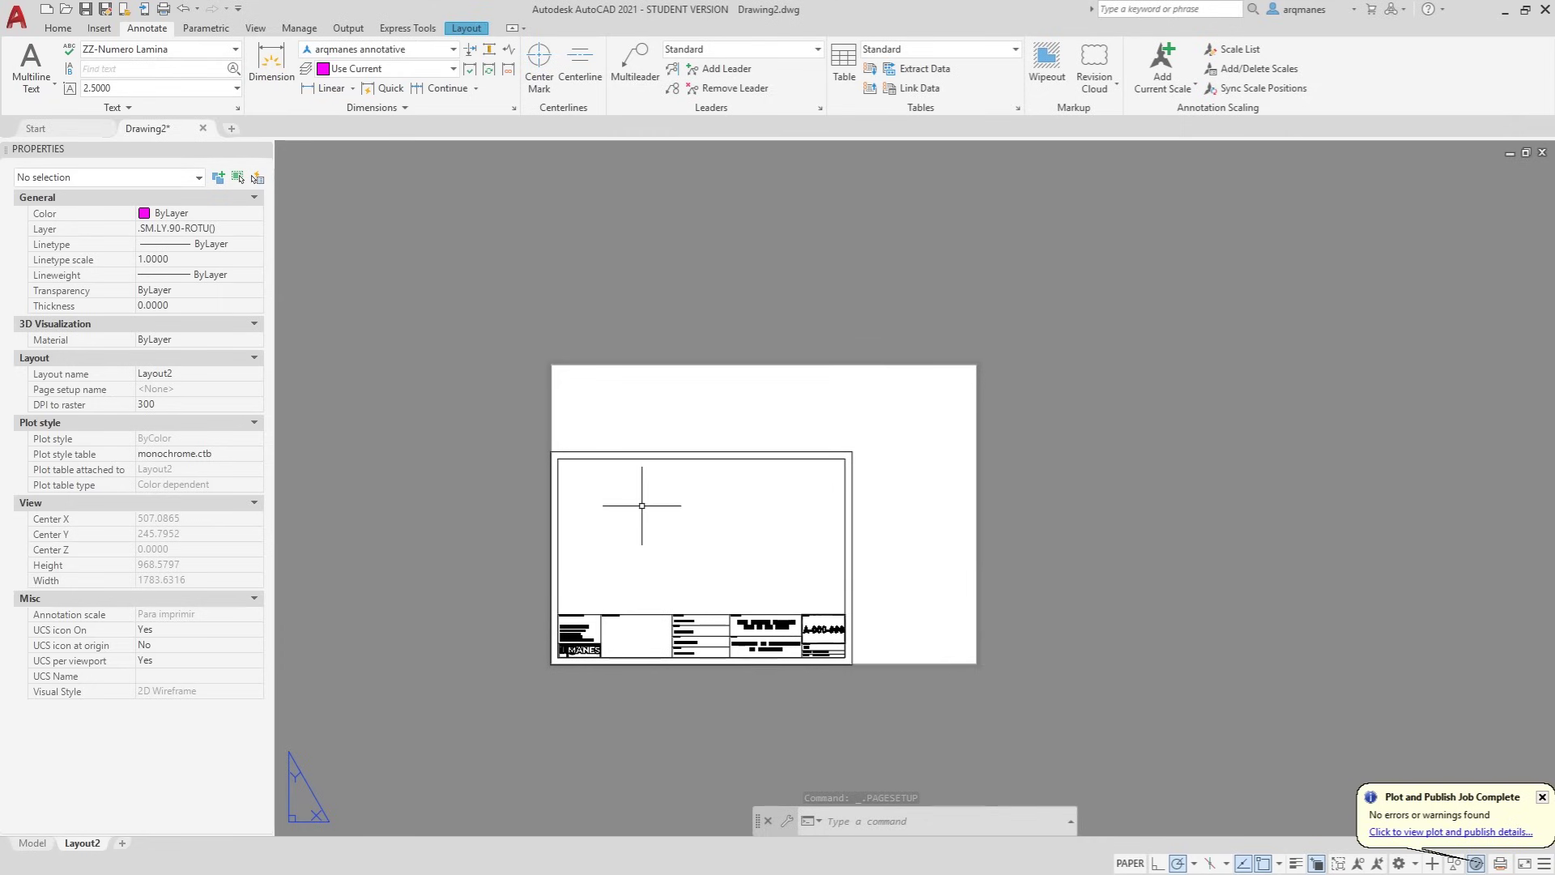
- Erase the old sheet frame that no longer fits the page
{"action": "key", "text": "Escape"}
{"action": "key", "text": "Escape"}
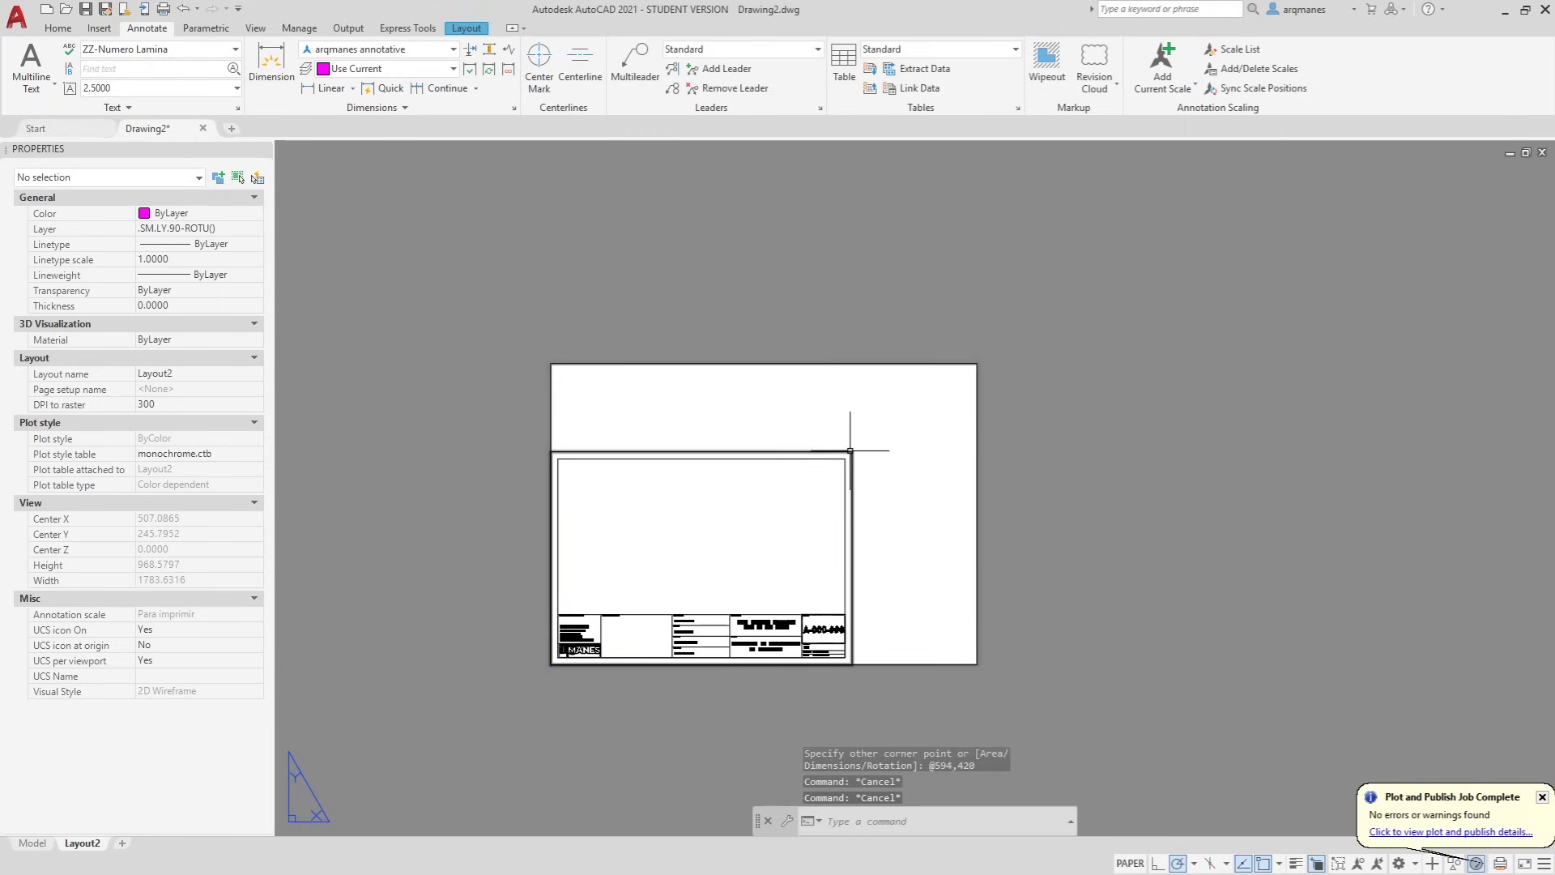
{"action": "left_click", "coordinate": [876, 478]}
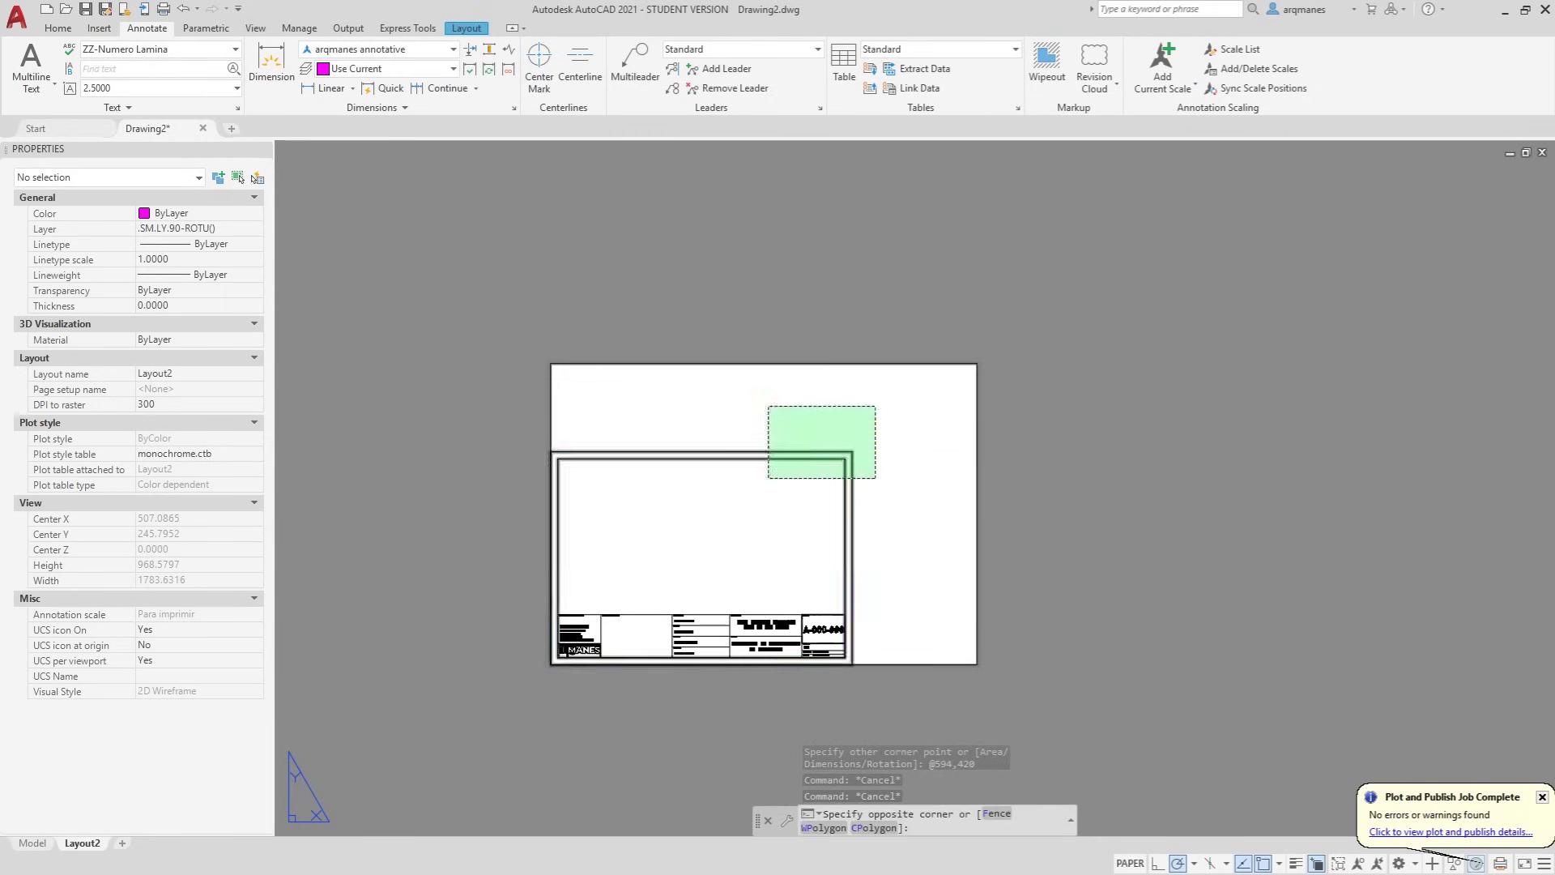
{"action": "left_click", "coordinate": [768, 406]}
{"action": "type", "text": "e"}
{"action": "key", "text": "Return"}
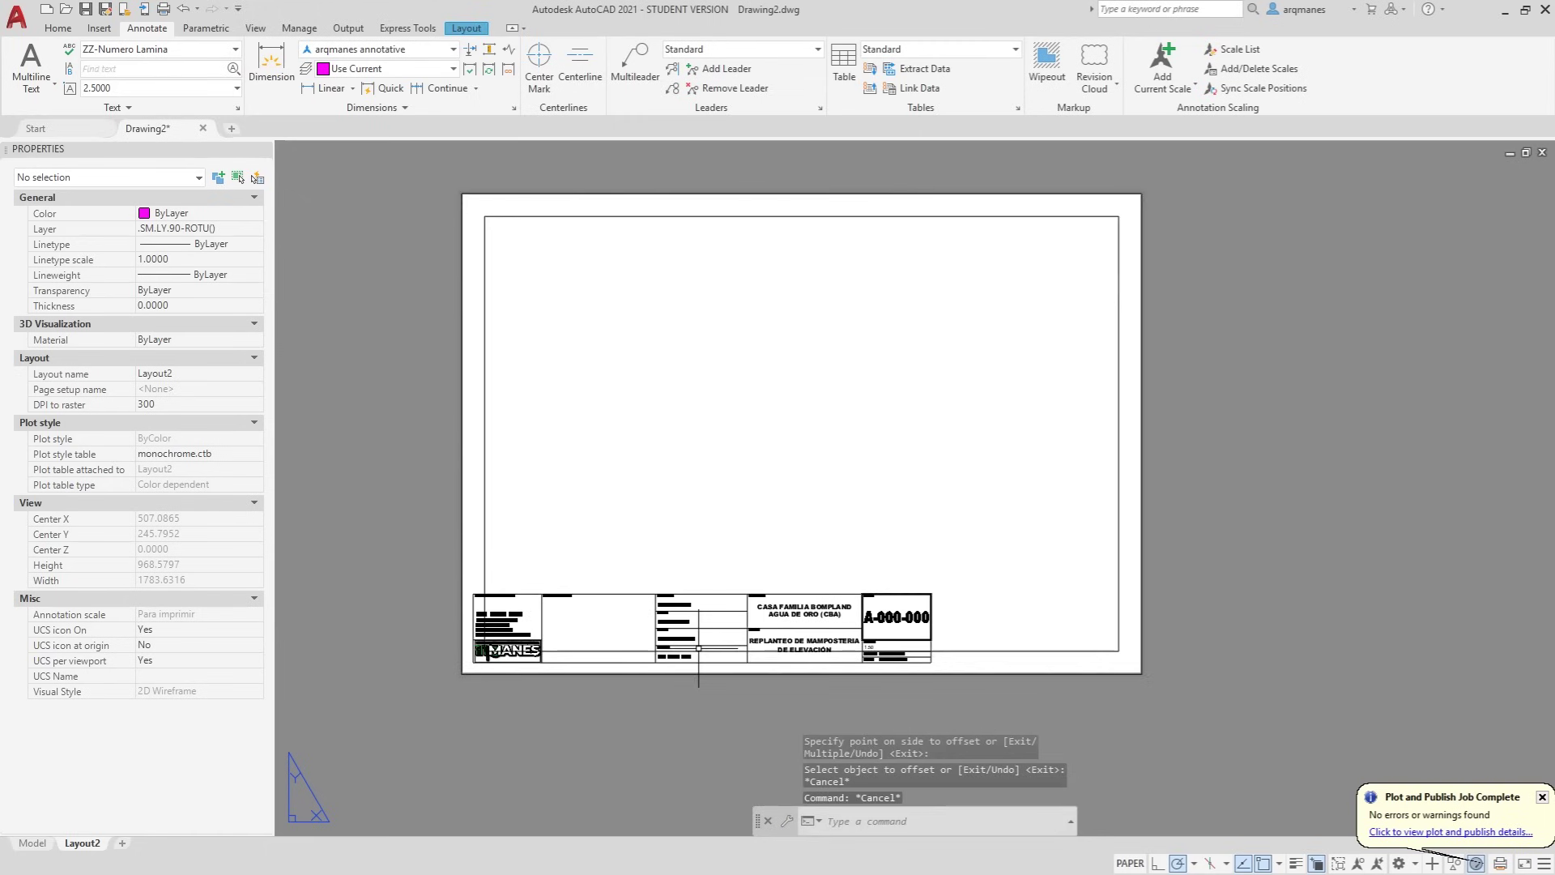
- Move the title block into the sheet frame's lower-left corner
{"action": "type", "text": "m"}
{"action": "key", "text": "Return"}
{"action": "left_click", "coordinate": [989, 625]}
{"action": "left_click", "coordinate": [895, 521]}
{"action": "scroll", "coordinate": [480, 672], "scroll_direction": "up", "scroll_amount": 4}
{"action": "left_click", "coordinate": [461, 602]}
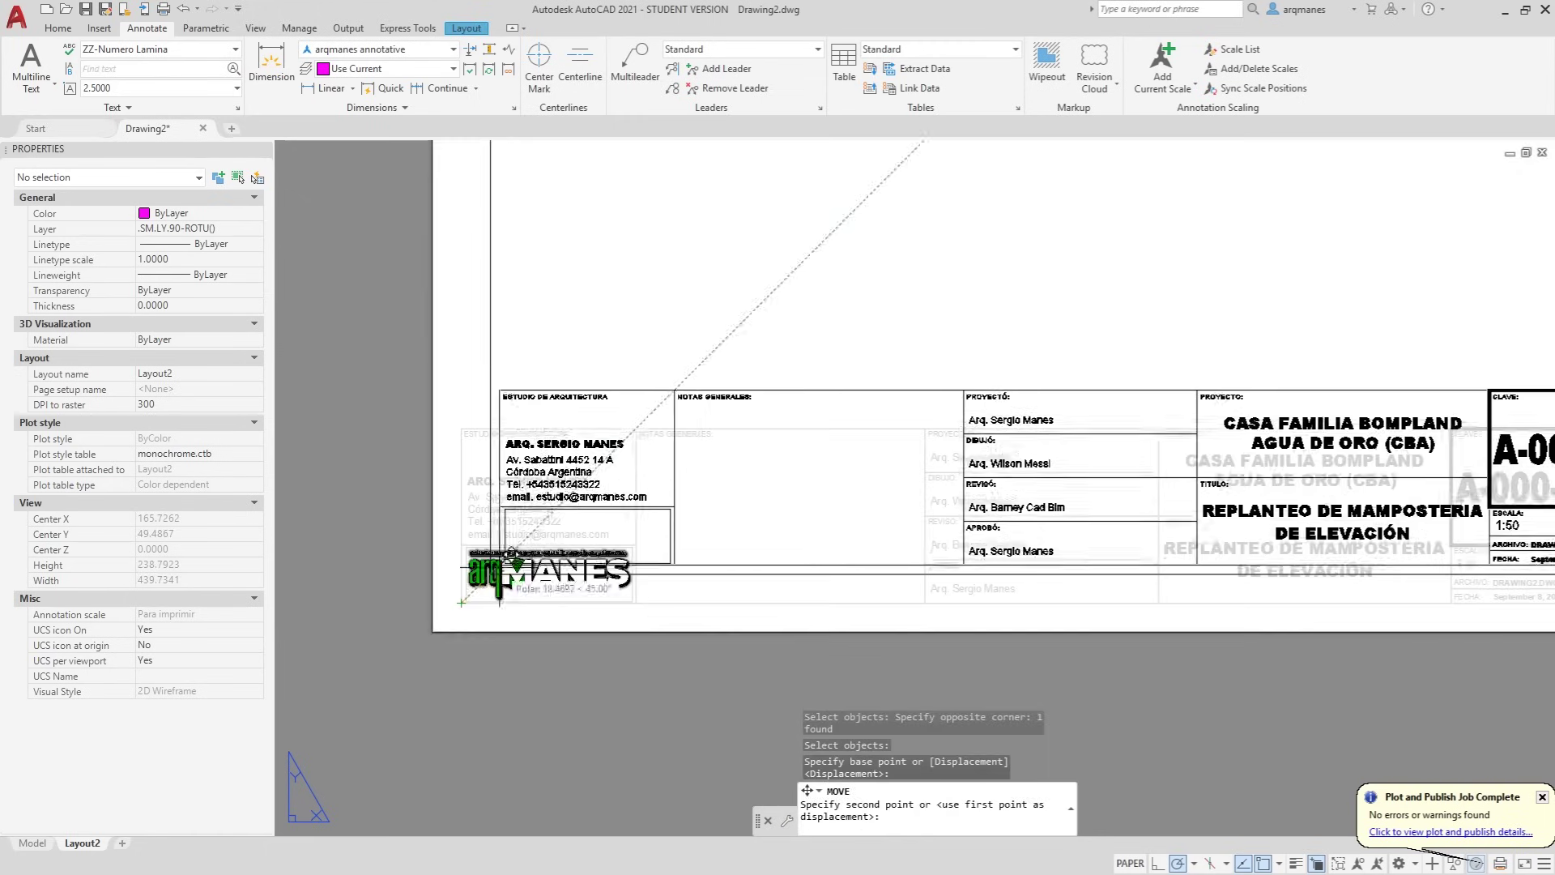
{"action": "left_click", "coordinate": [500, 564]}
{"action": "scroll", "coordinate": [445, 591], "scroll_direction": "down", "scroll_amount": 3}
- Stretch the title block to the frame's right corner so it spans the full width
{"action": "left_click", "coordinate": [1078, 580]}
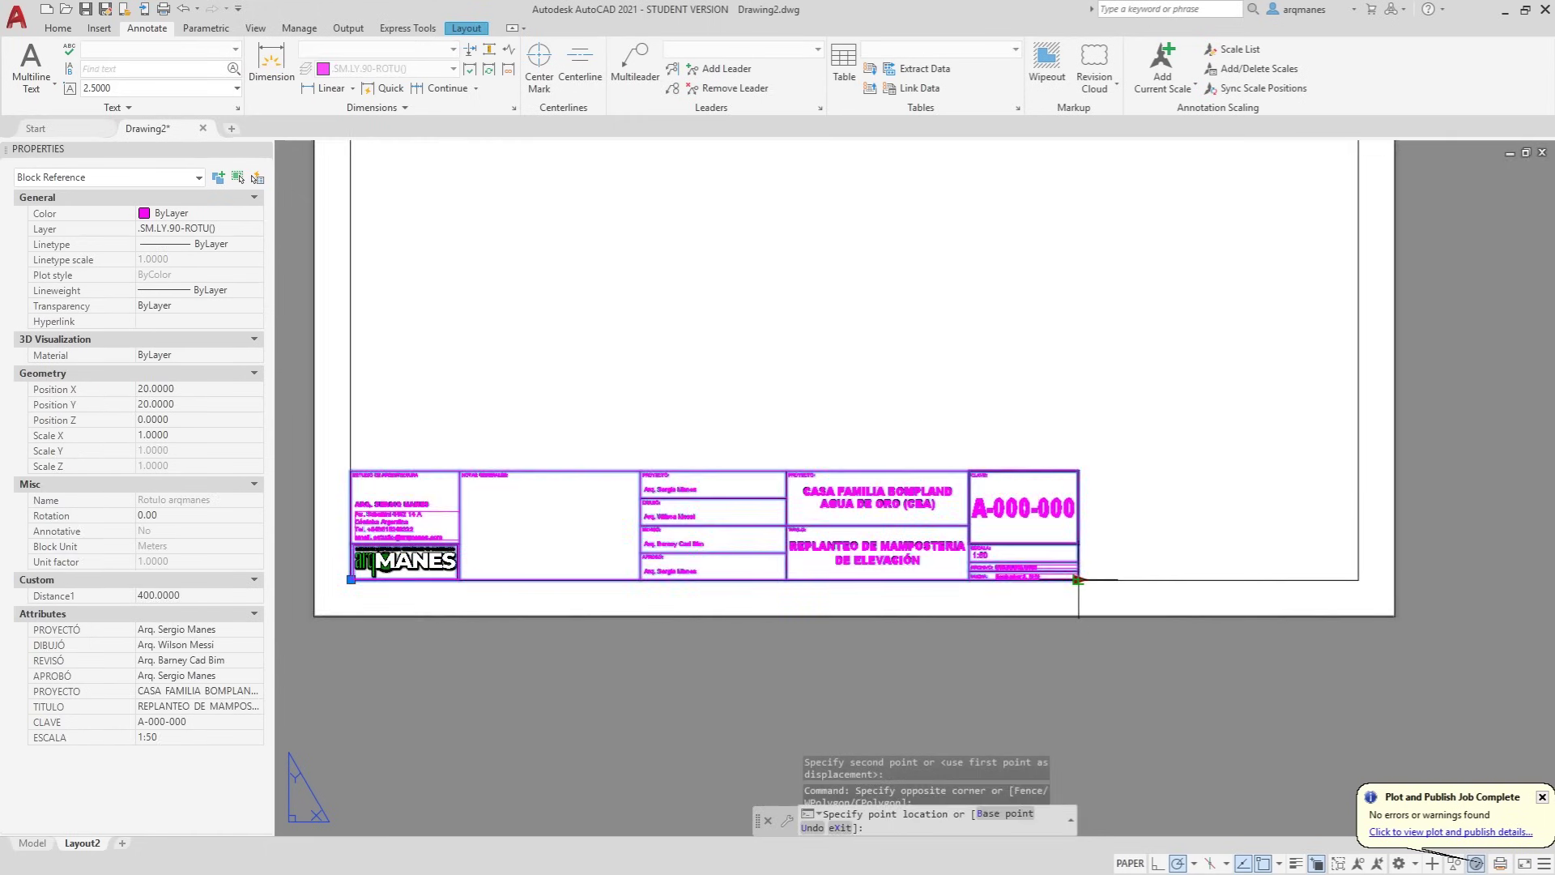
{"action": "left_click", "coordinate": [1358, 580]}
{"action": "middle_click_drag", "start_coordinate": [962, 543], "coordinate": [908, 652]}
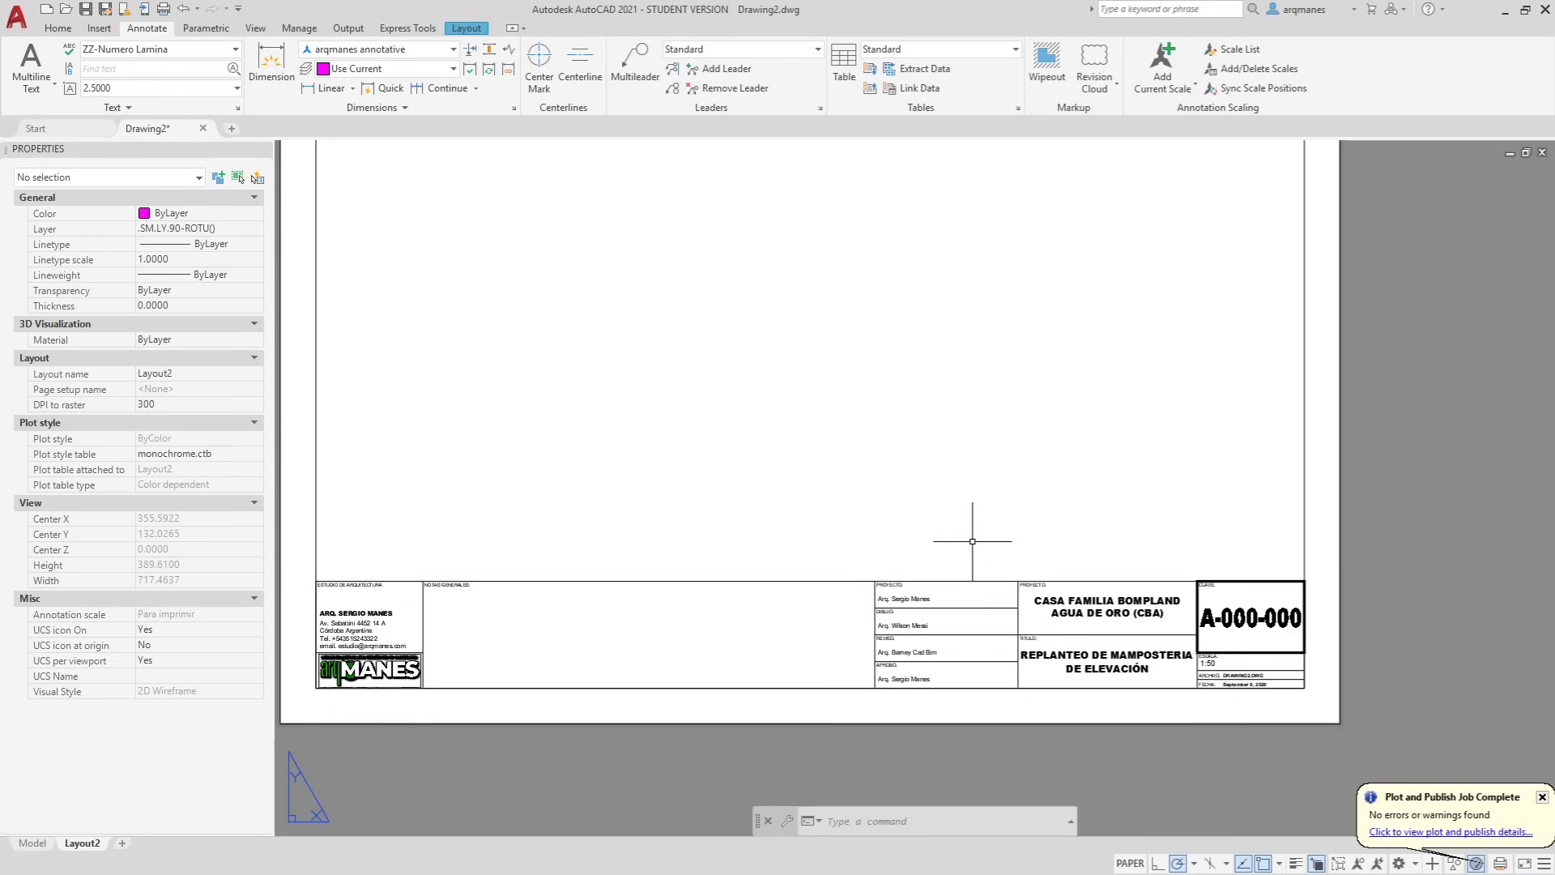
- Replace the DIBUJÓ drafter's name after the Arq. prefix with the designer's name
{"action": "scroll", "coordinate": [986, 681], "scroll_direction": "up", "scroll_amount": 5}
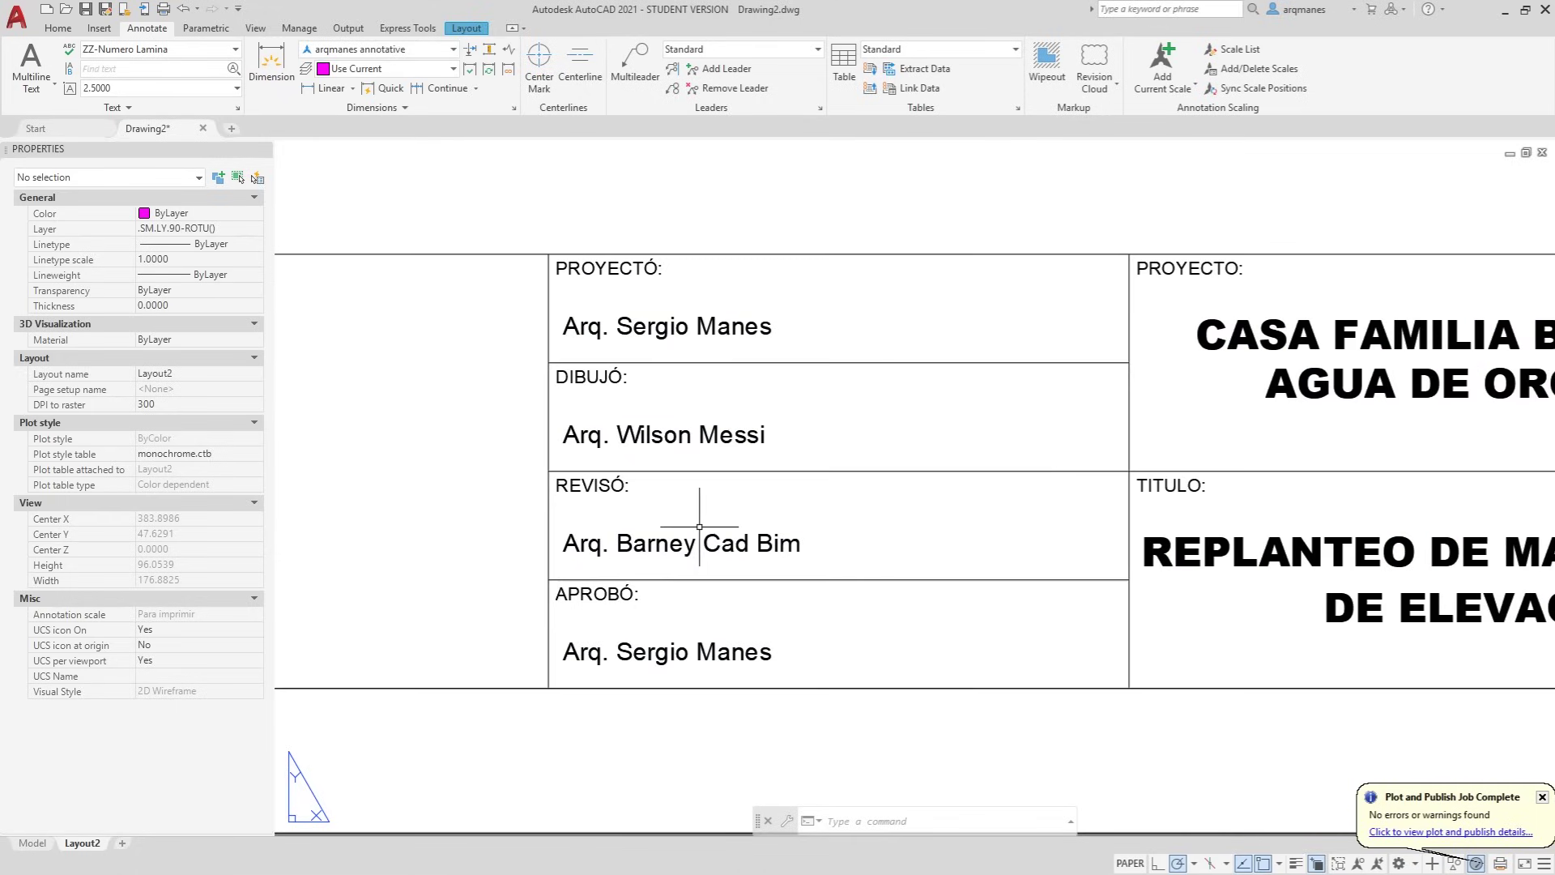
{"action": "double_click", "coordinate": [632, 431], "text": "ctrl"}
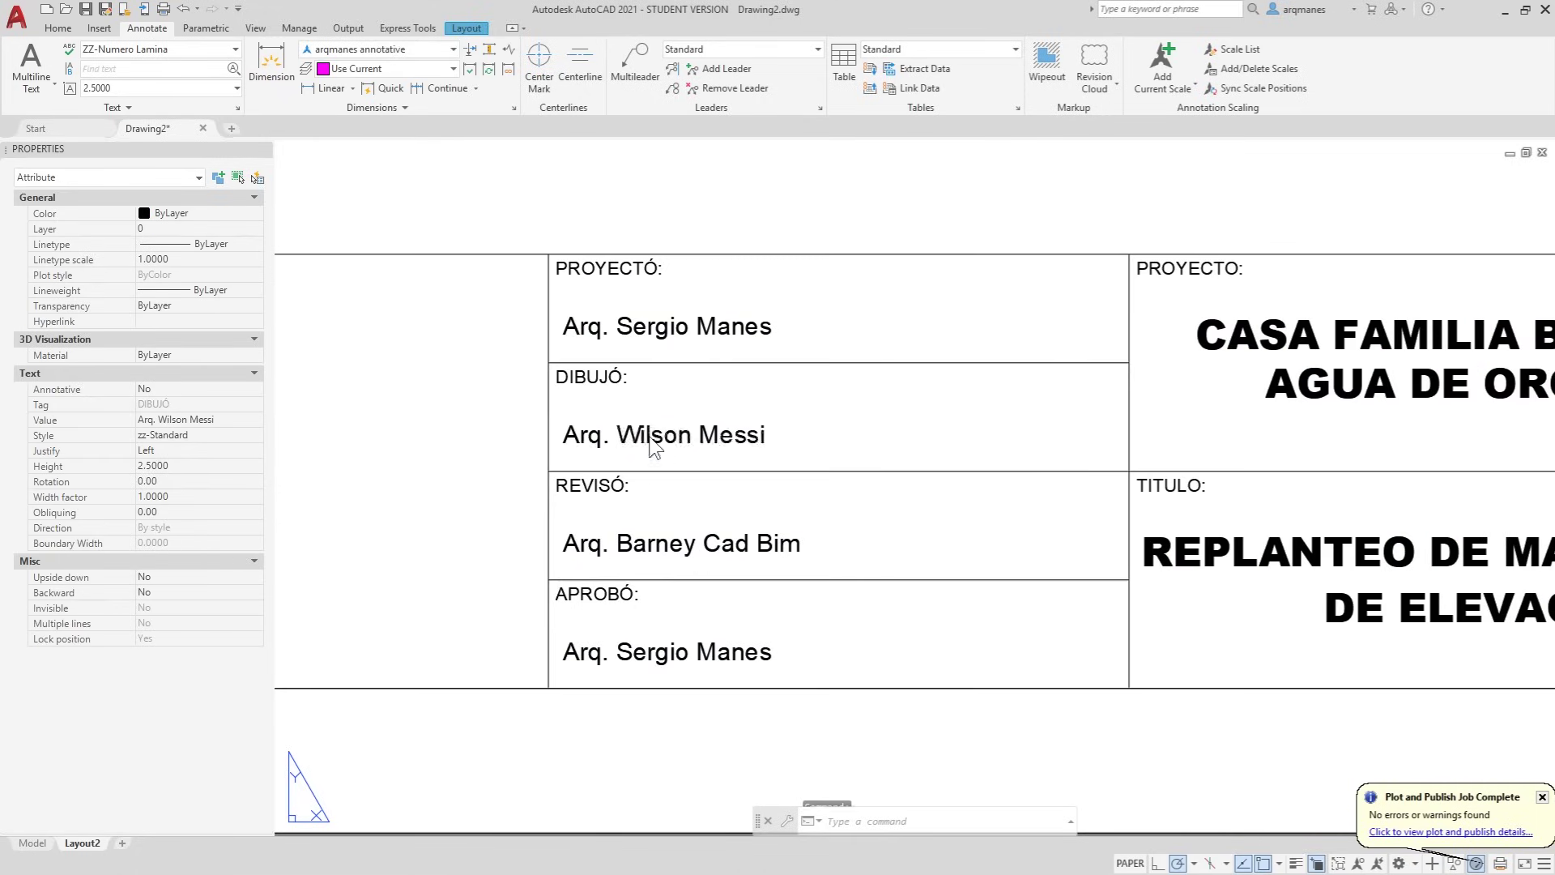
{"action": "left_click_drag", "start_coordinate": [628, 431], "coordinate": [972, 415]}
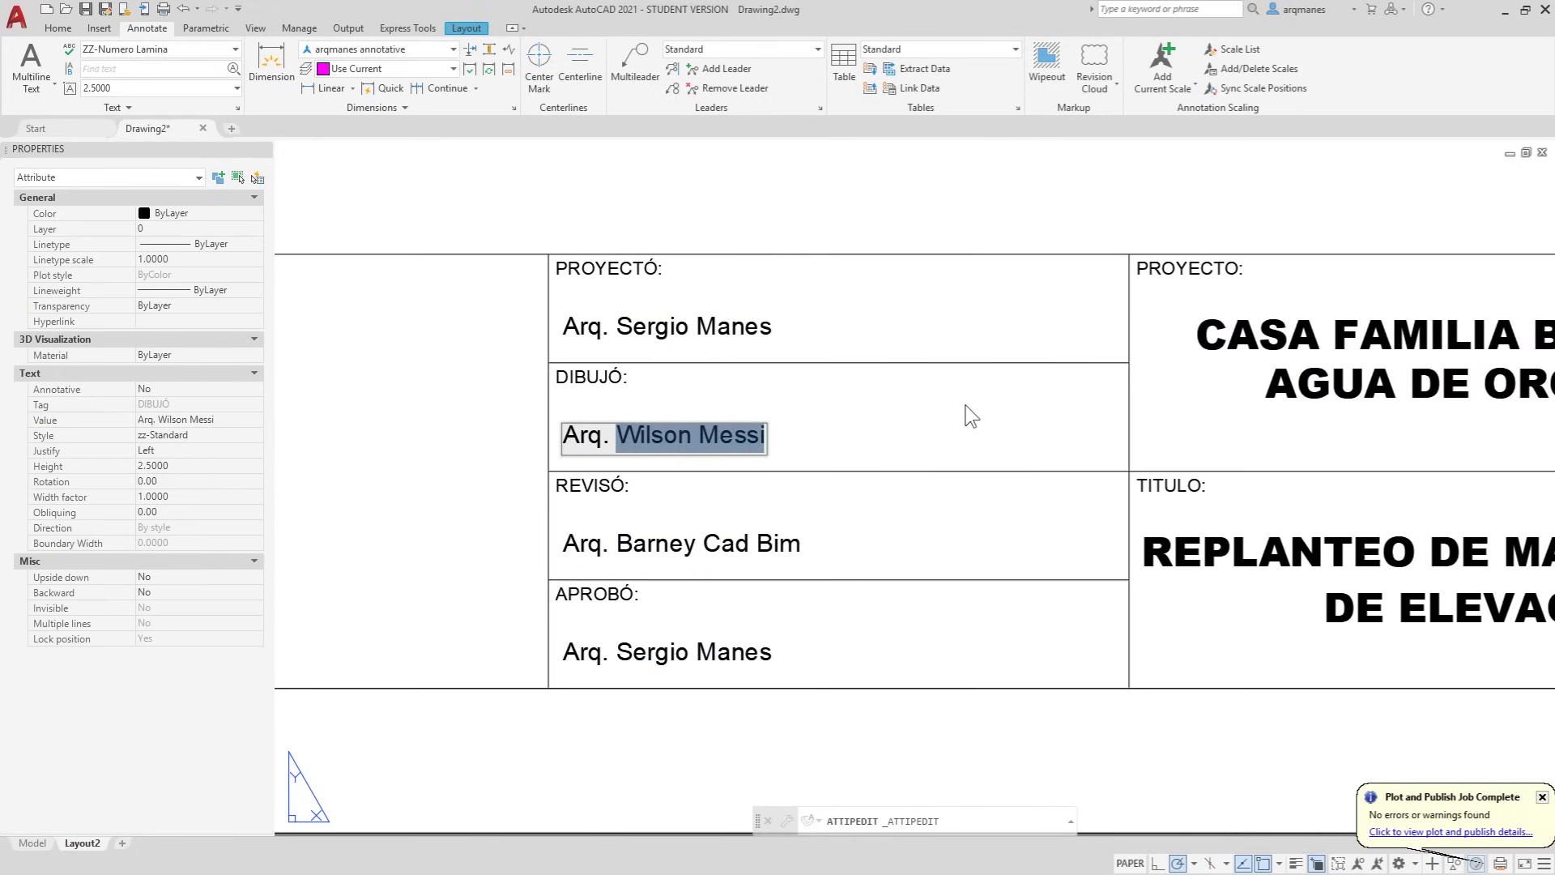
{"action": "type", "text": "sERGIO Manes"}
{"action": "key", "text": "Return"}
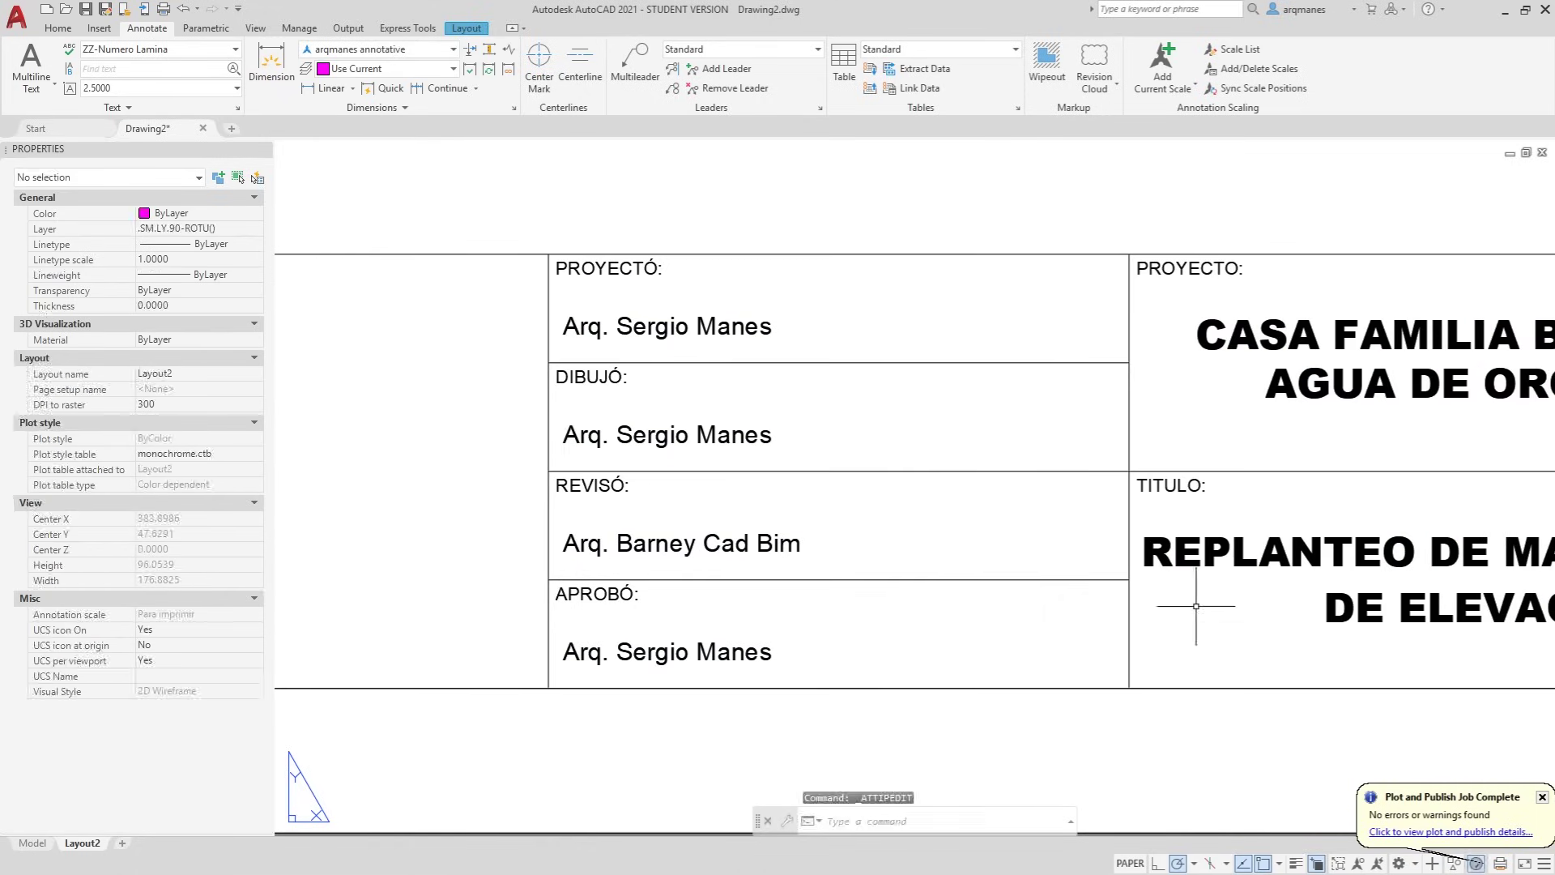
{"action": "scroll", "coordinate": [1199, 608], "scroll_direction": "down", "scroll_amount": 3}
{"action": "mouse_move", "coordinate": [996, 556]}
{"action": "middle_mouse_down"}
{"action": "mouse_move", "coordinate": [1043, 533]}
{"action": "mouse_move", "coordinate": [945, 542]}
{"action": "middle_mouse_up"}
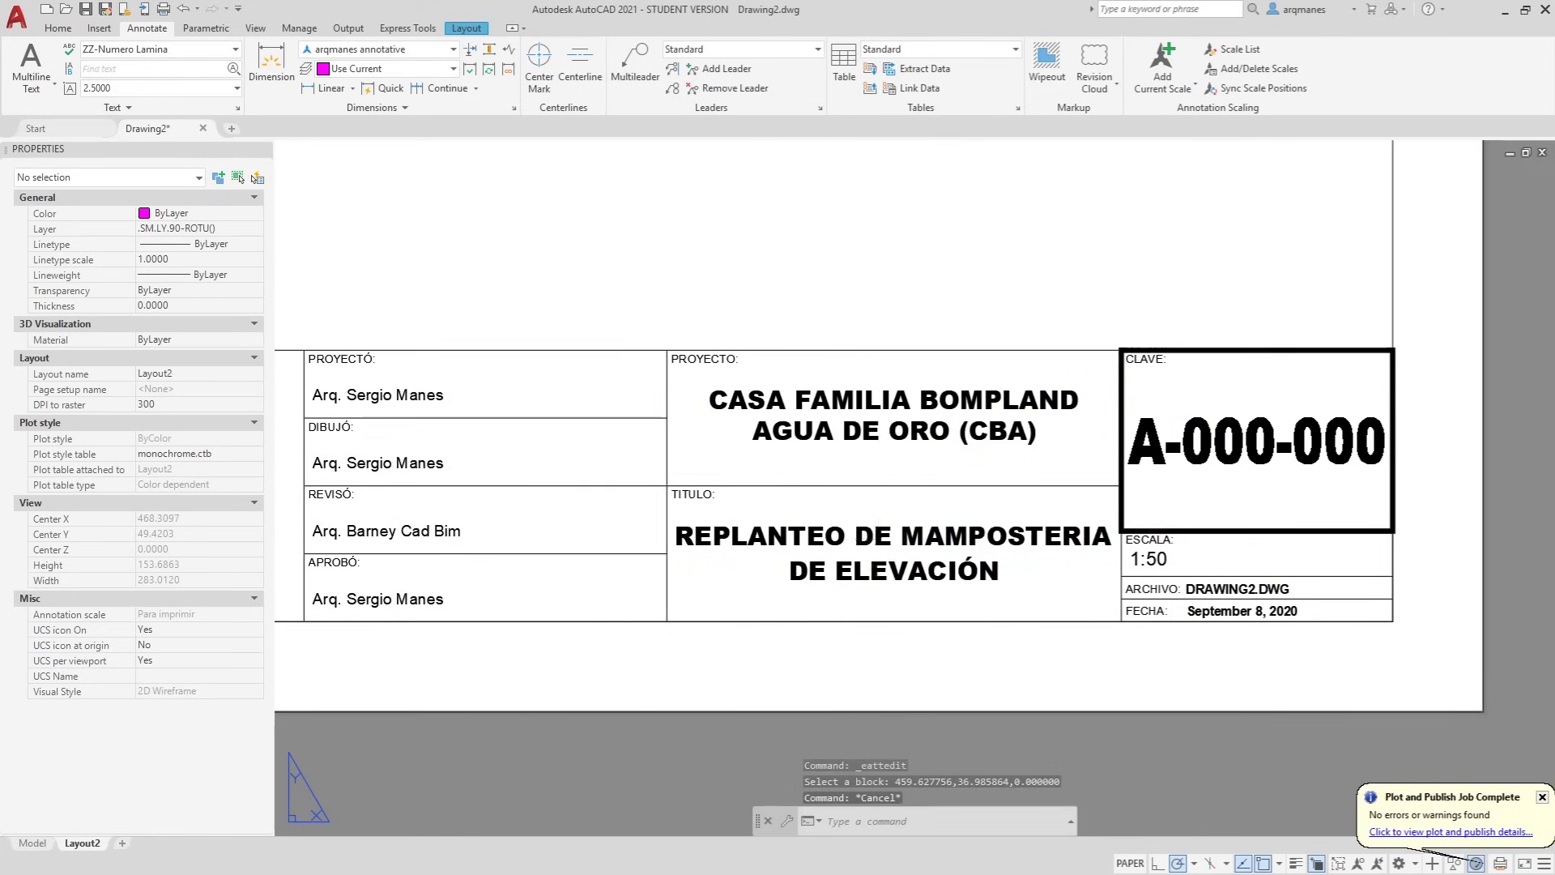
- Retitle the sheet REPLANTEO DE ESTRUCTURA SOBRE PLANTA BAJA
{"action": "left_click", "coordinate": [876, 544]}
{"action": "type", "text": "ESTRUCTURA"}
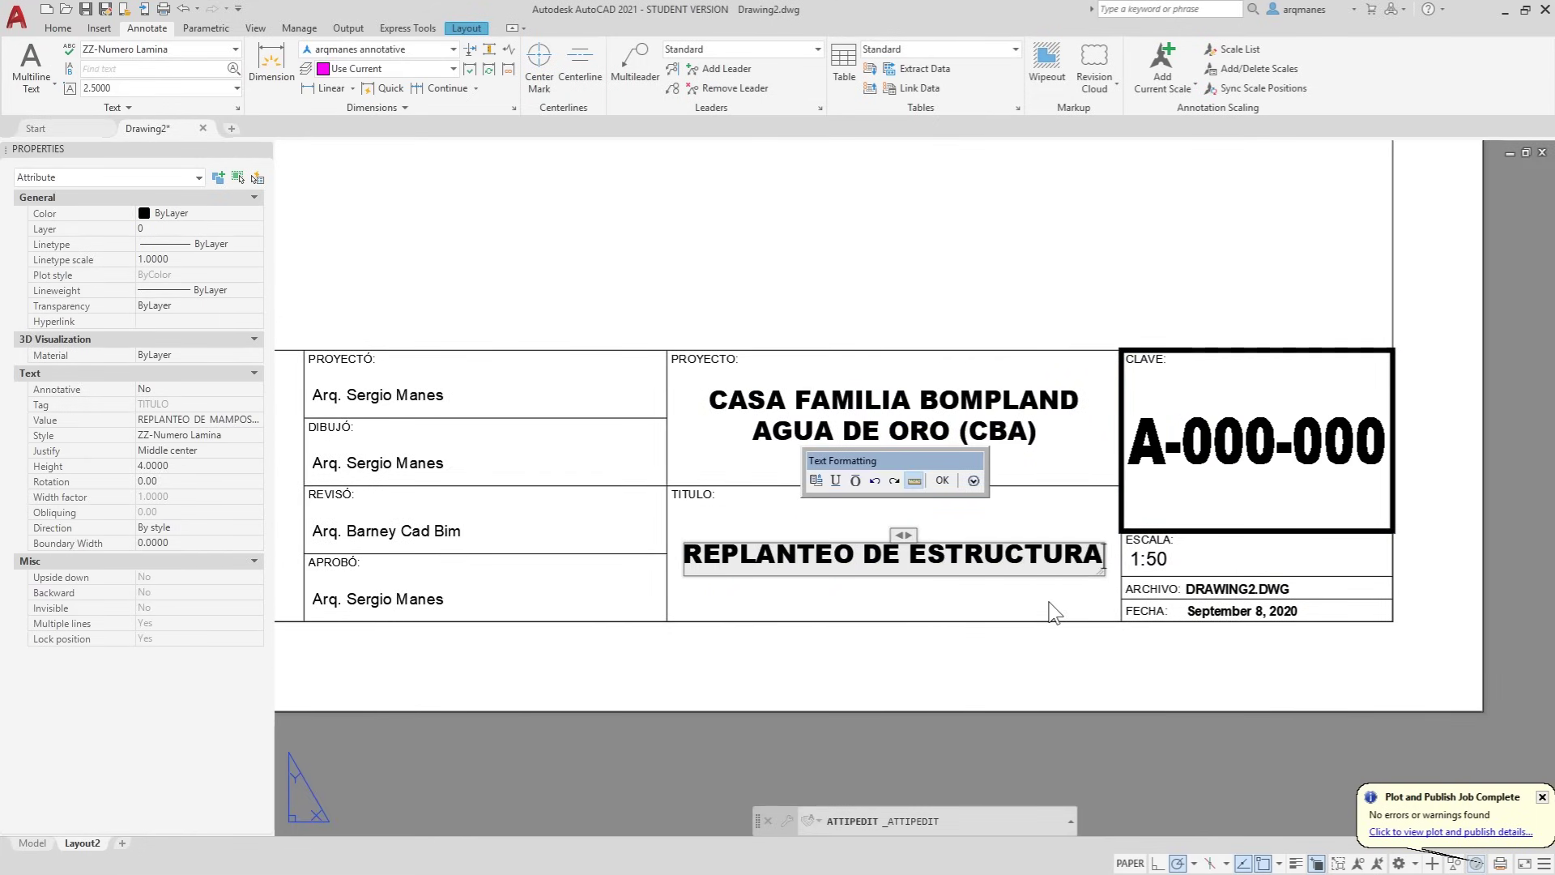
{"action": "type", "text": " SOBRE P"}
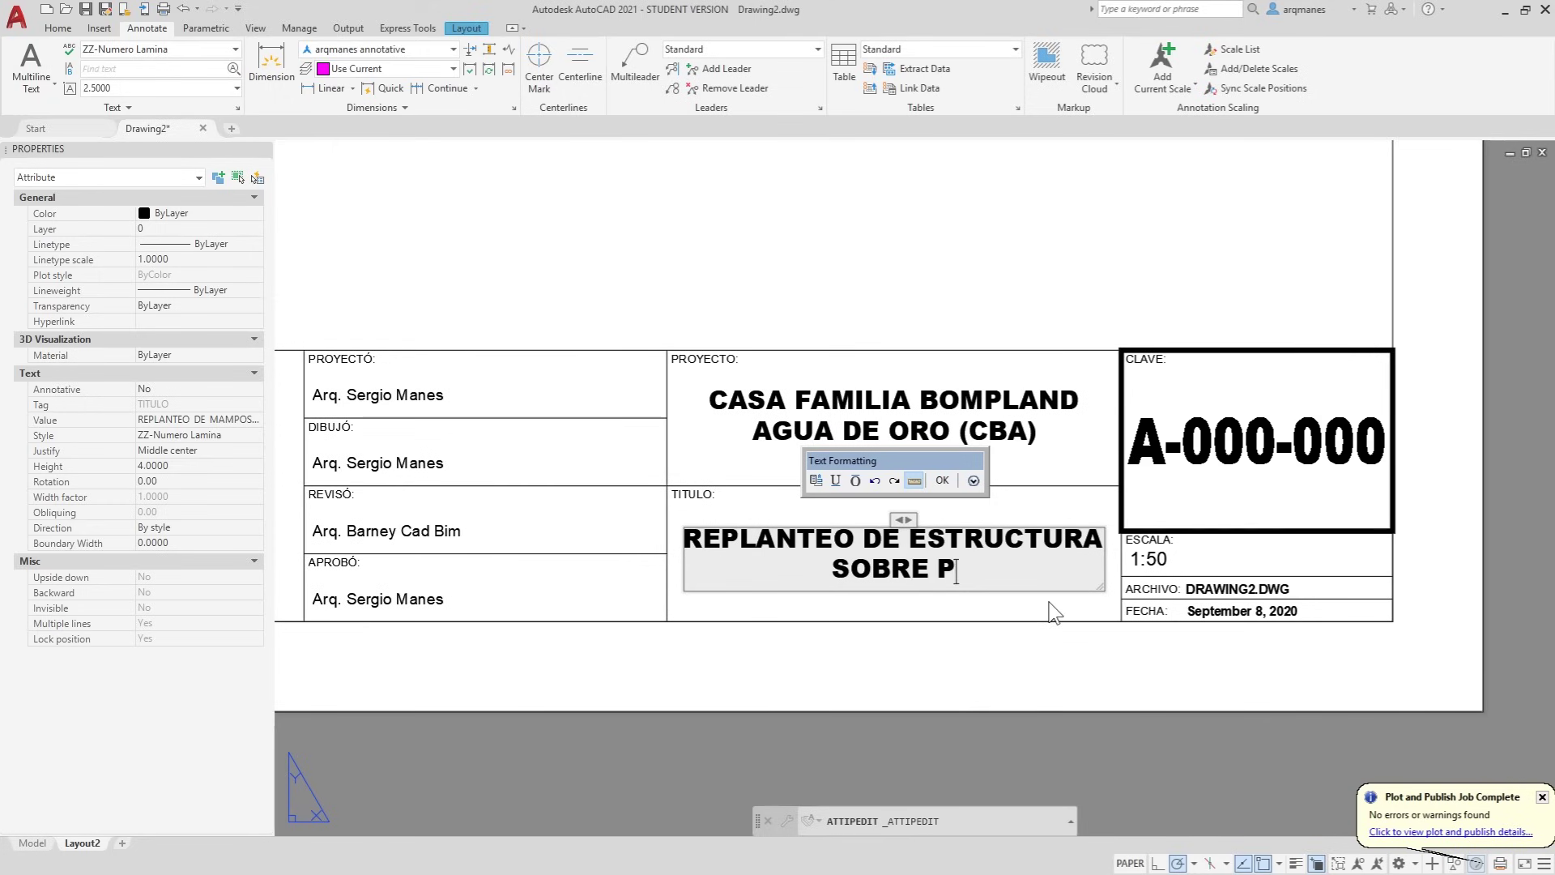
{"action": "type", "text": "LANTA BAJA"}
{"action": "left_click", "coordinate": [1052, 613]}
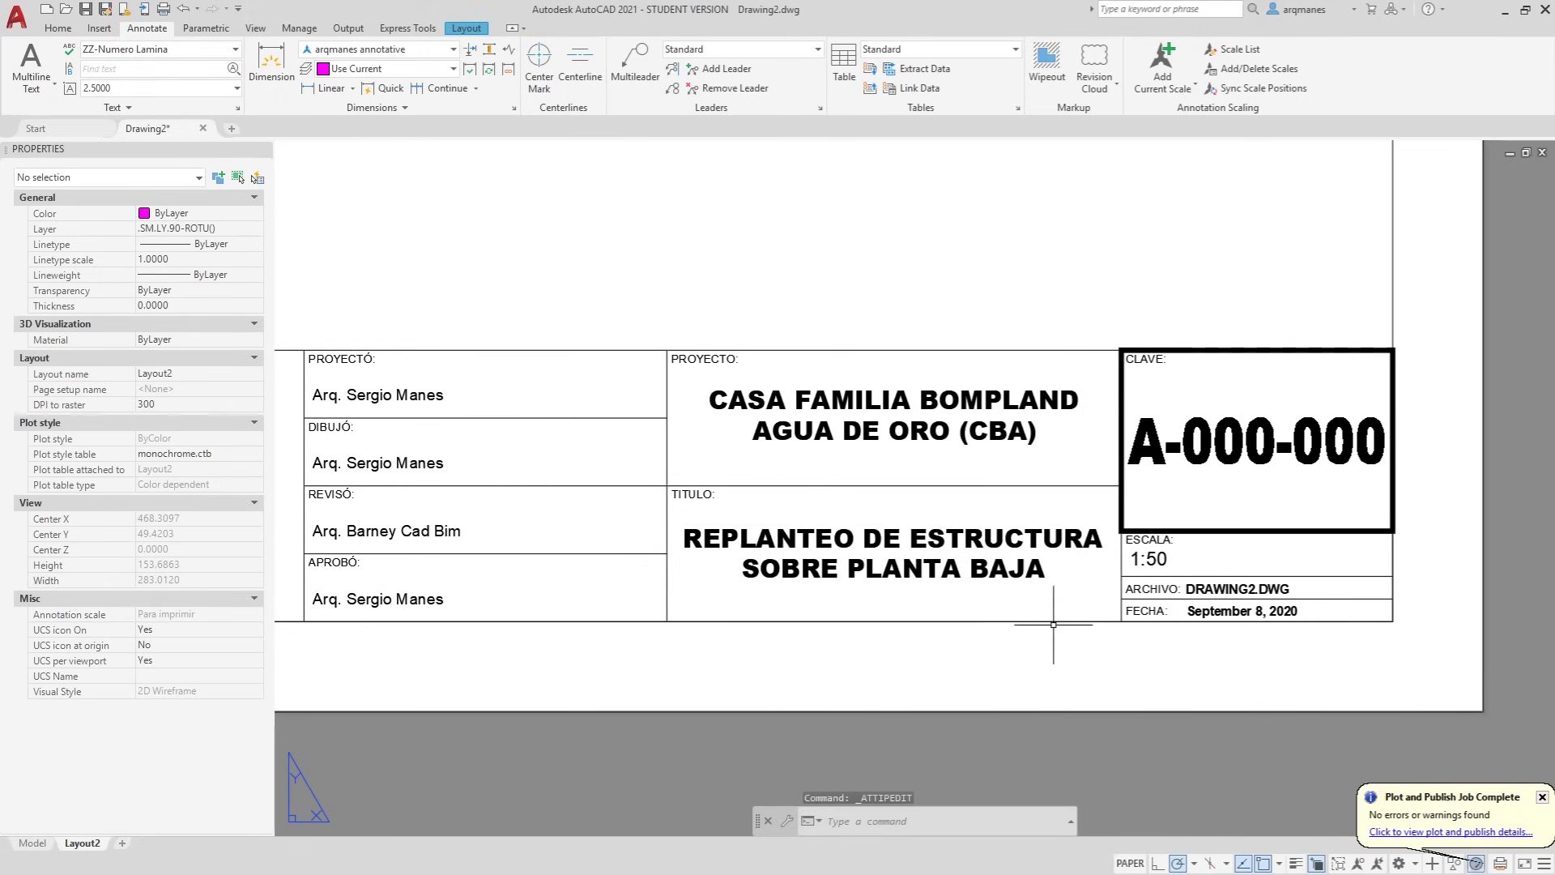
- Change the CLAVE sheet key to E-001
{"action": "left_click", "coordinate": [1160, 445]}
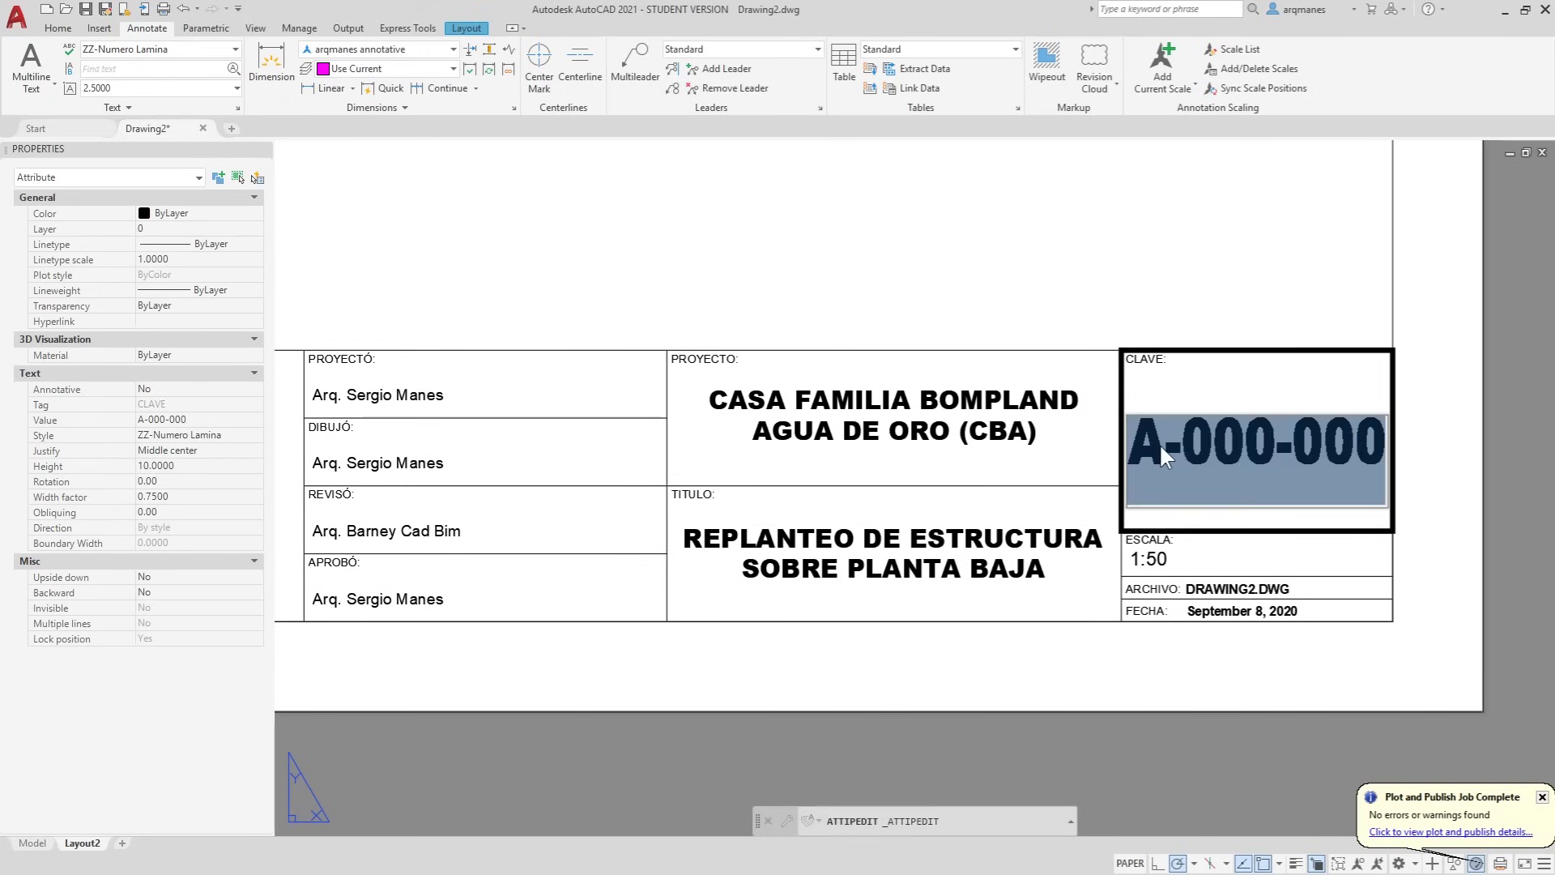
{"action": "type", "text": "E"}
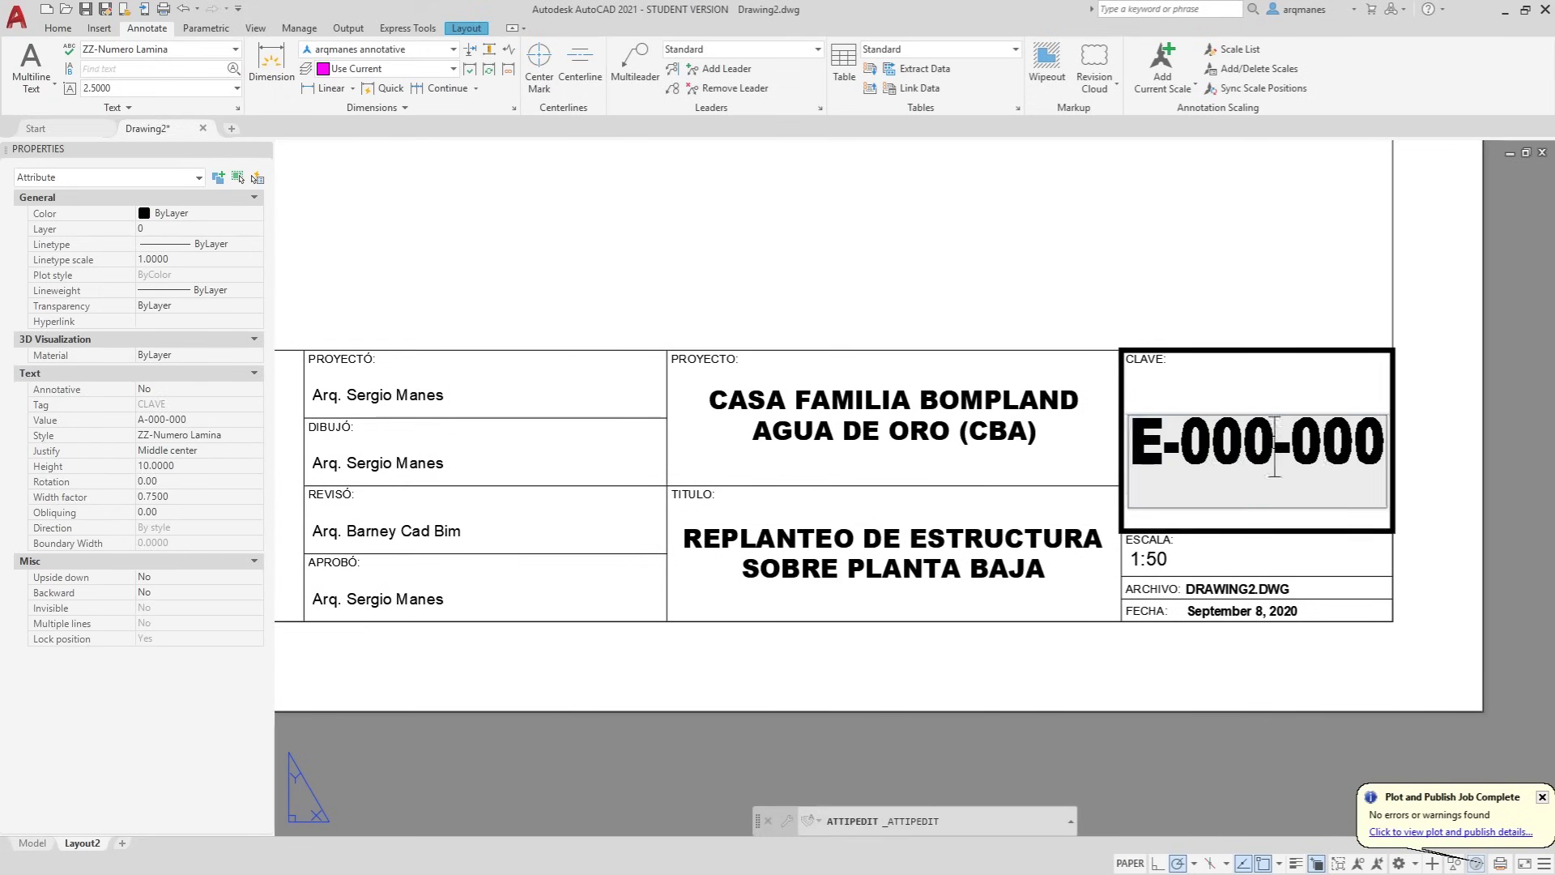
{"action": "left_click_drag", "start_coordinate": [1243, 441], "coordinate": [1405, 451]}
{"action": "type", "text": "1"}
{"action": "key", "text": "Delete"}
{"action": "key", "text": "Return"}
{"action": "scroll", "coordinate": [1311, 580], "scroll_direction": "down", "scroll_amount": 4}
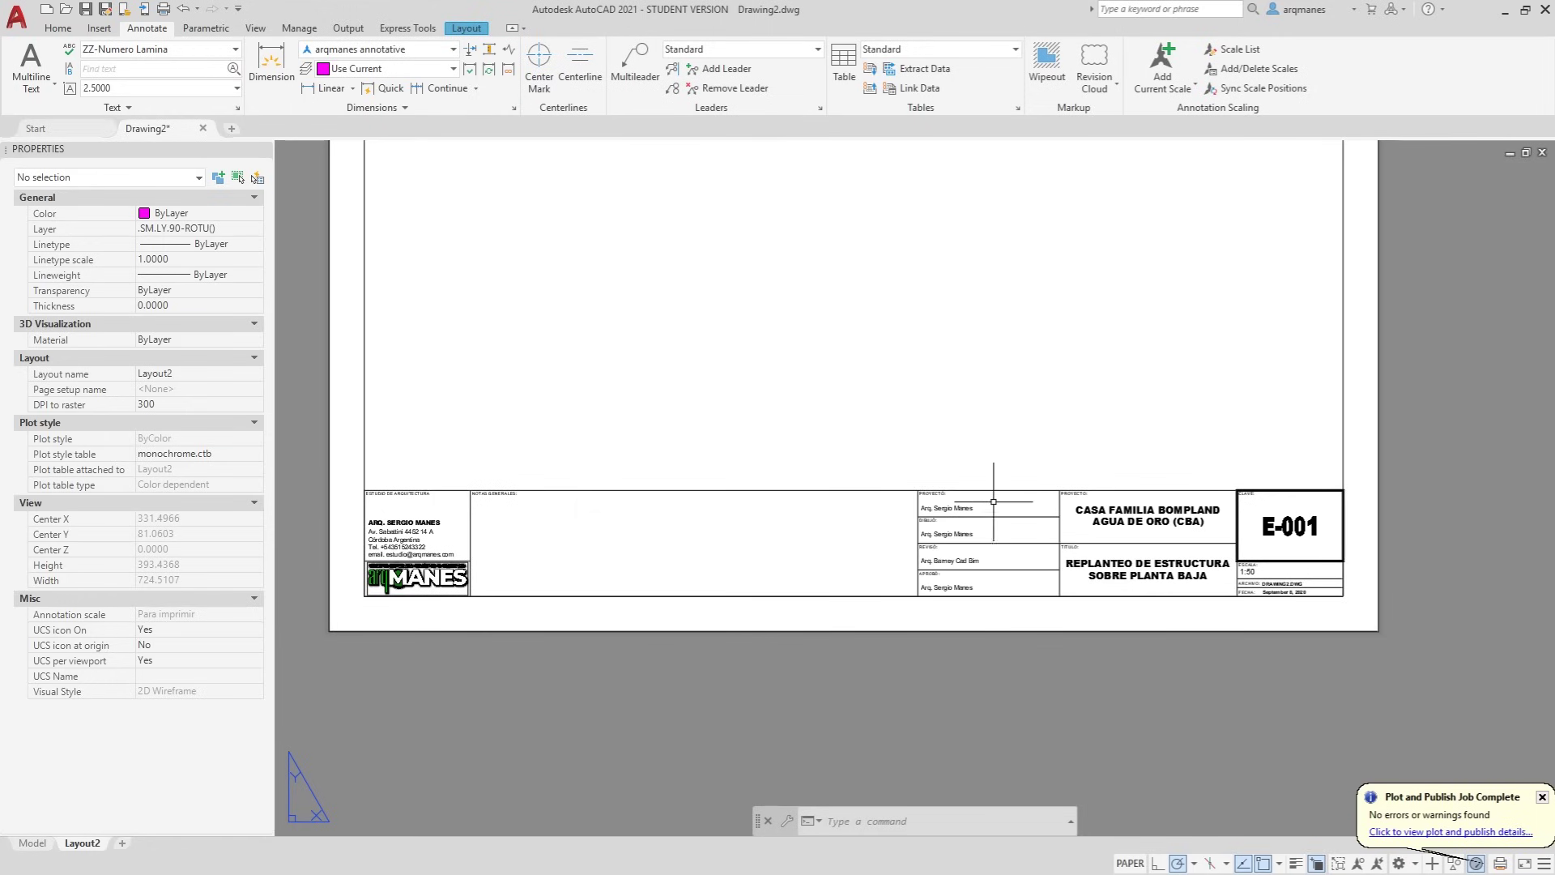
{"action": "scroll", "coordinate": [994, 500], "scroll_direction": "up", "scroll_amount": 5}
{"action": "middle_click_drag", "start_coordinate": [1239, 590], "coordinate": [975, 433]}
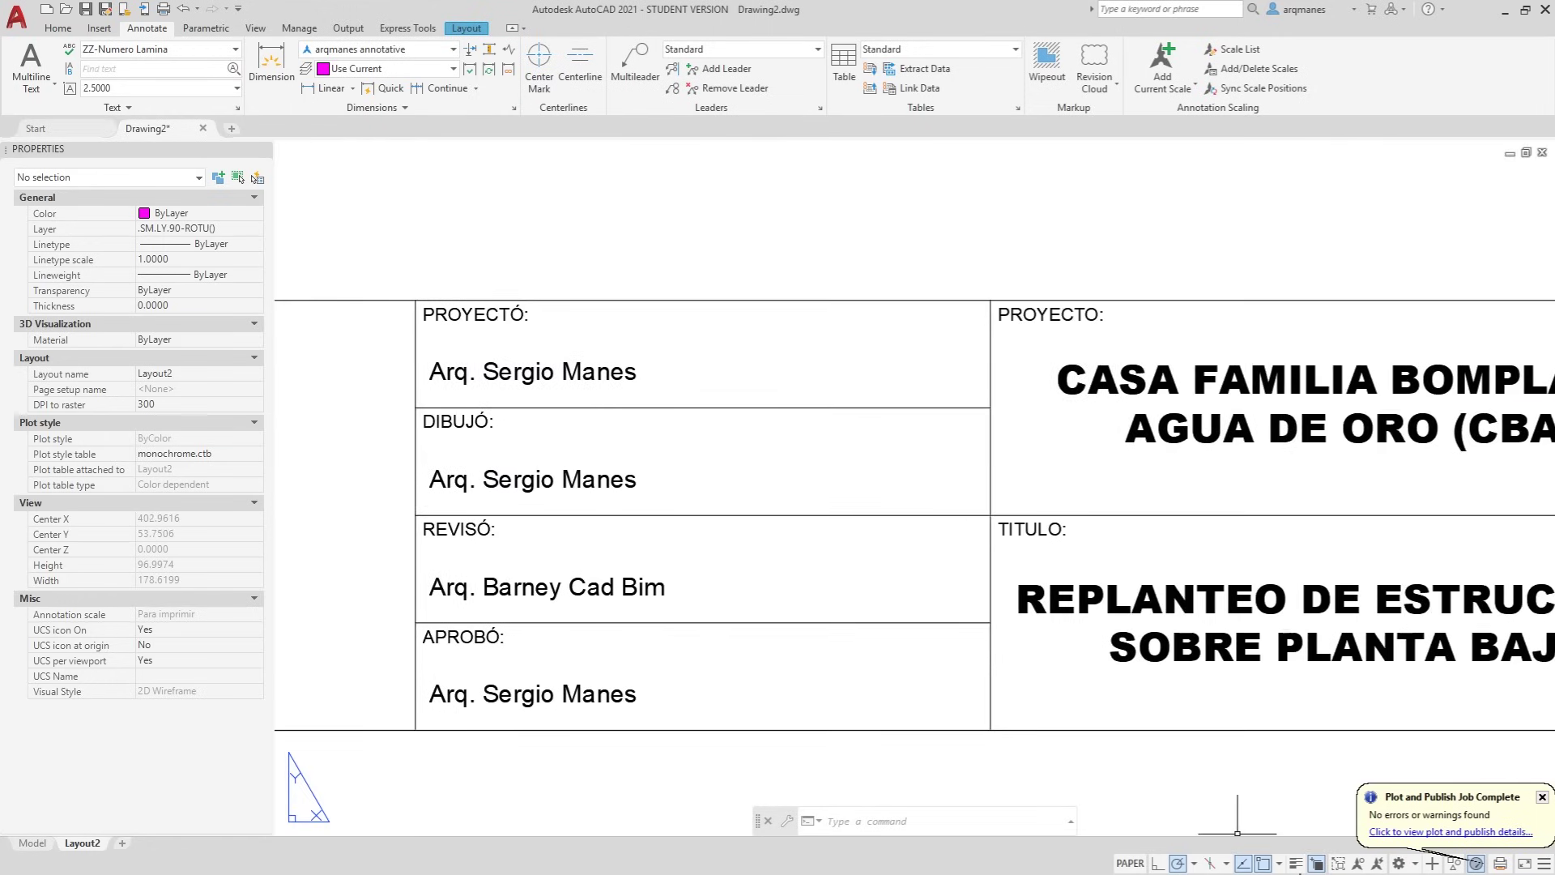
- Turn on lineweight display and centre the whole sheet in view
{"action": "left_click", "coordinate": [1294, 865]}
{"action": "scroll", "coordinate": [1001, 296], "scroll_direction": "up", "scroll_amount": 8}
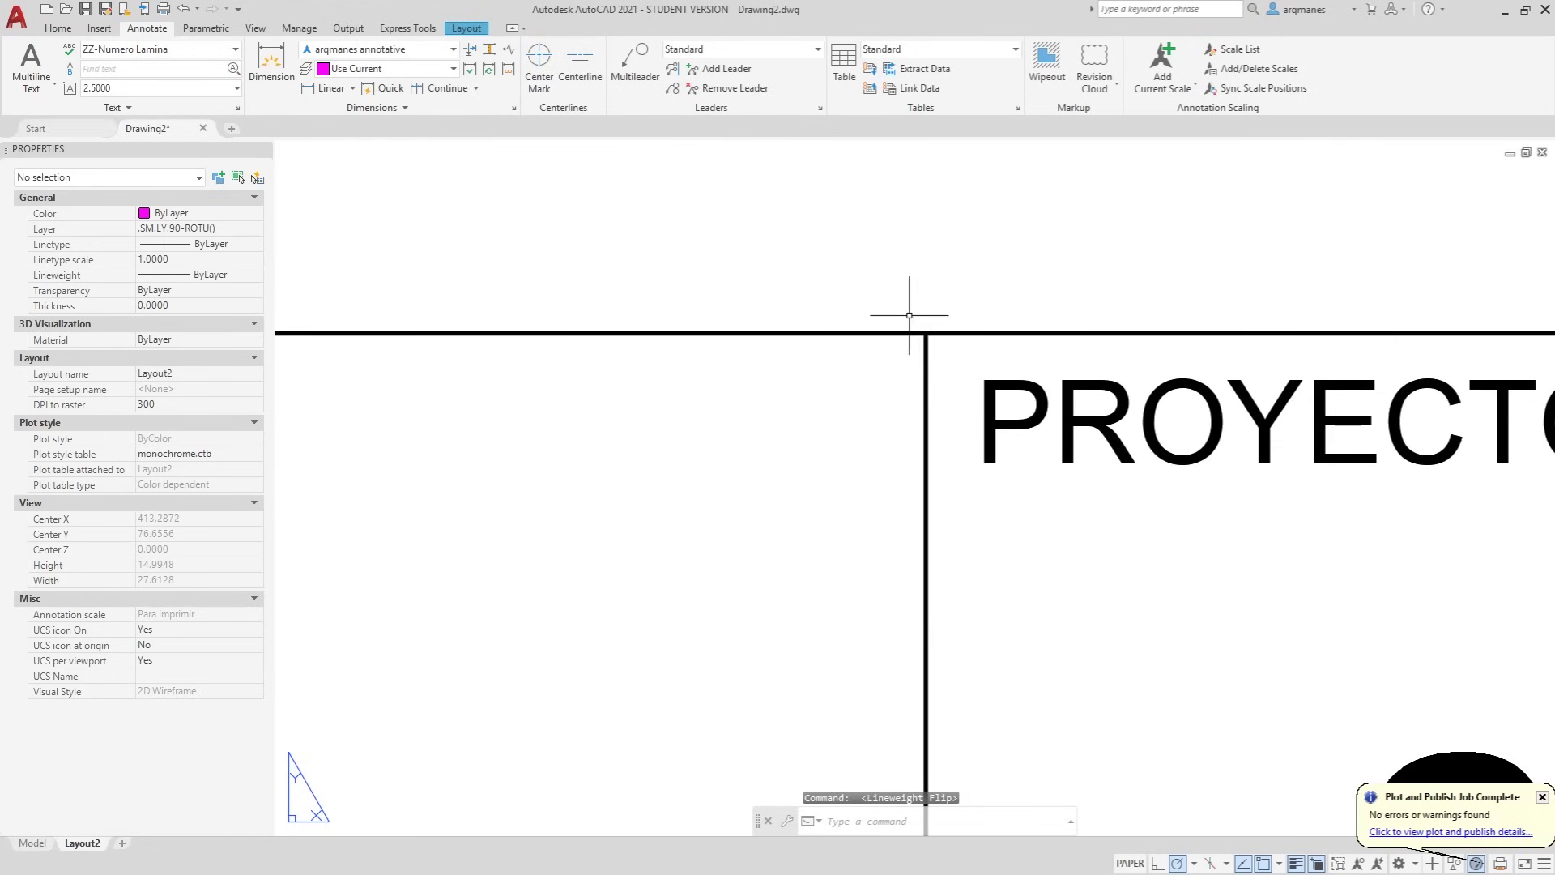
{"action": "scroll", "coordinate": [926, 333], "scroll_direction": "down", "scroll_amount": 8}
{"action": "scroll", "coordinate": [868, 319], "scroll_direction": "down", "scroll_amount": 3}
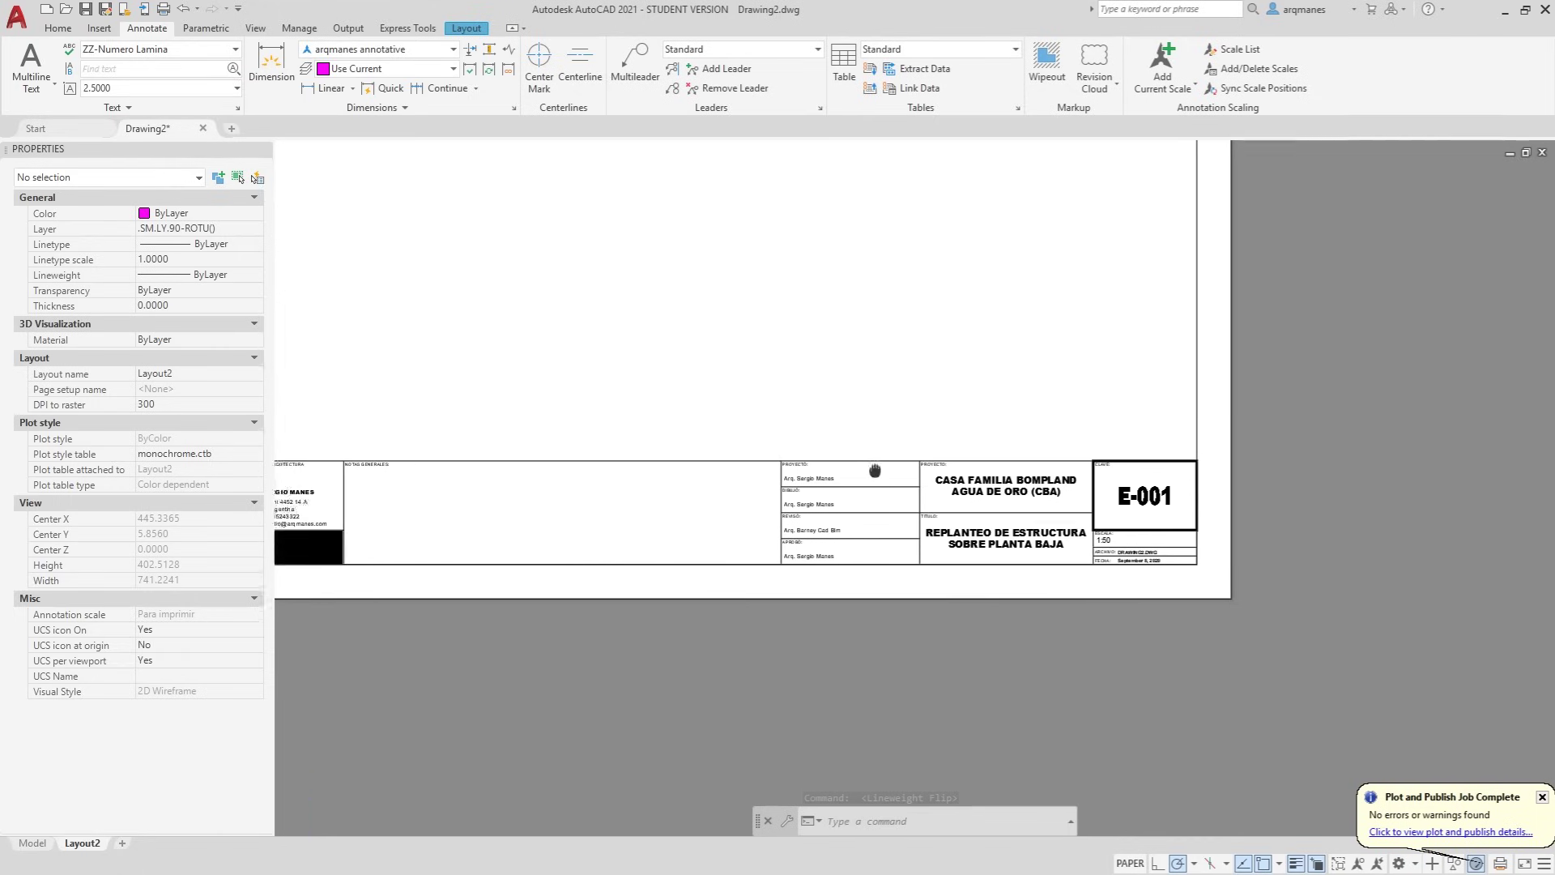
{"action": "mouse_move", "coordinate": [1016, 479]}
{"action": "middle_mouse_down"}
{"action": "mouse_move", "coordinate": [1053, 543]}
{"action": "mouse_move", "coordinate": [996, 588]}
{"action": "middle_mouse_up"}
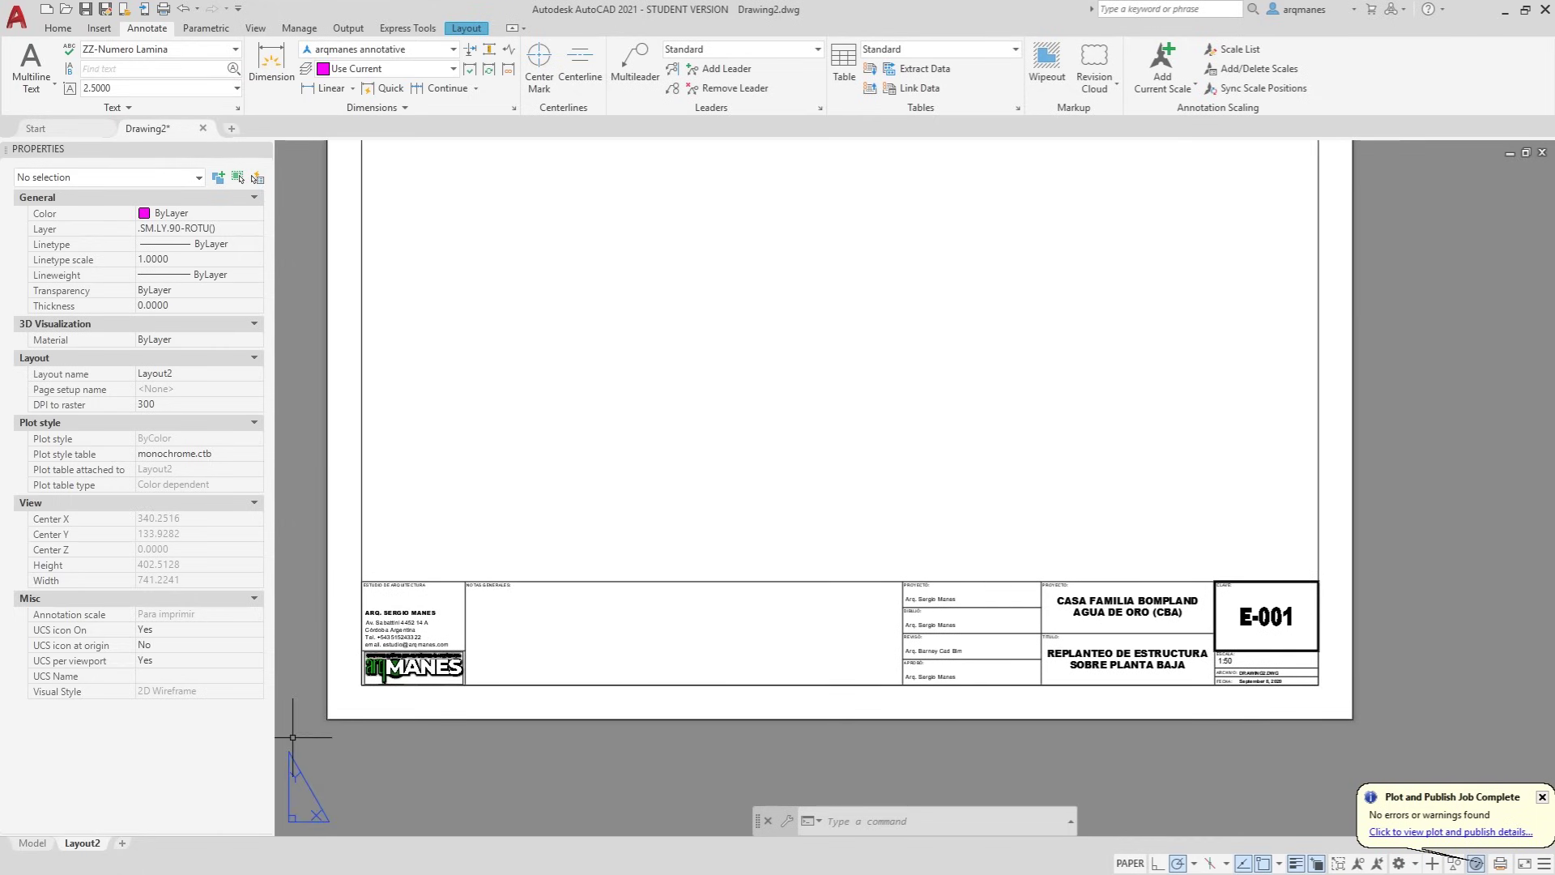
- Open the title block in Block Editor and inspect its lines' lineweight without changing it
{"action": "double_click", "coordinate": [442, 567]}
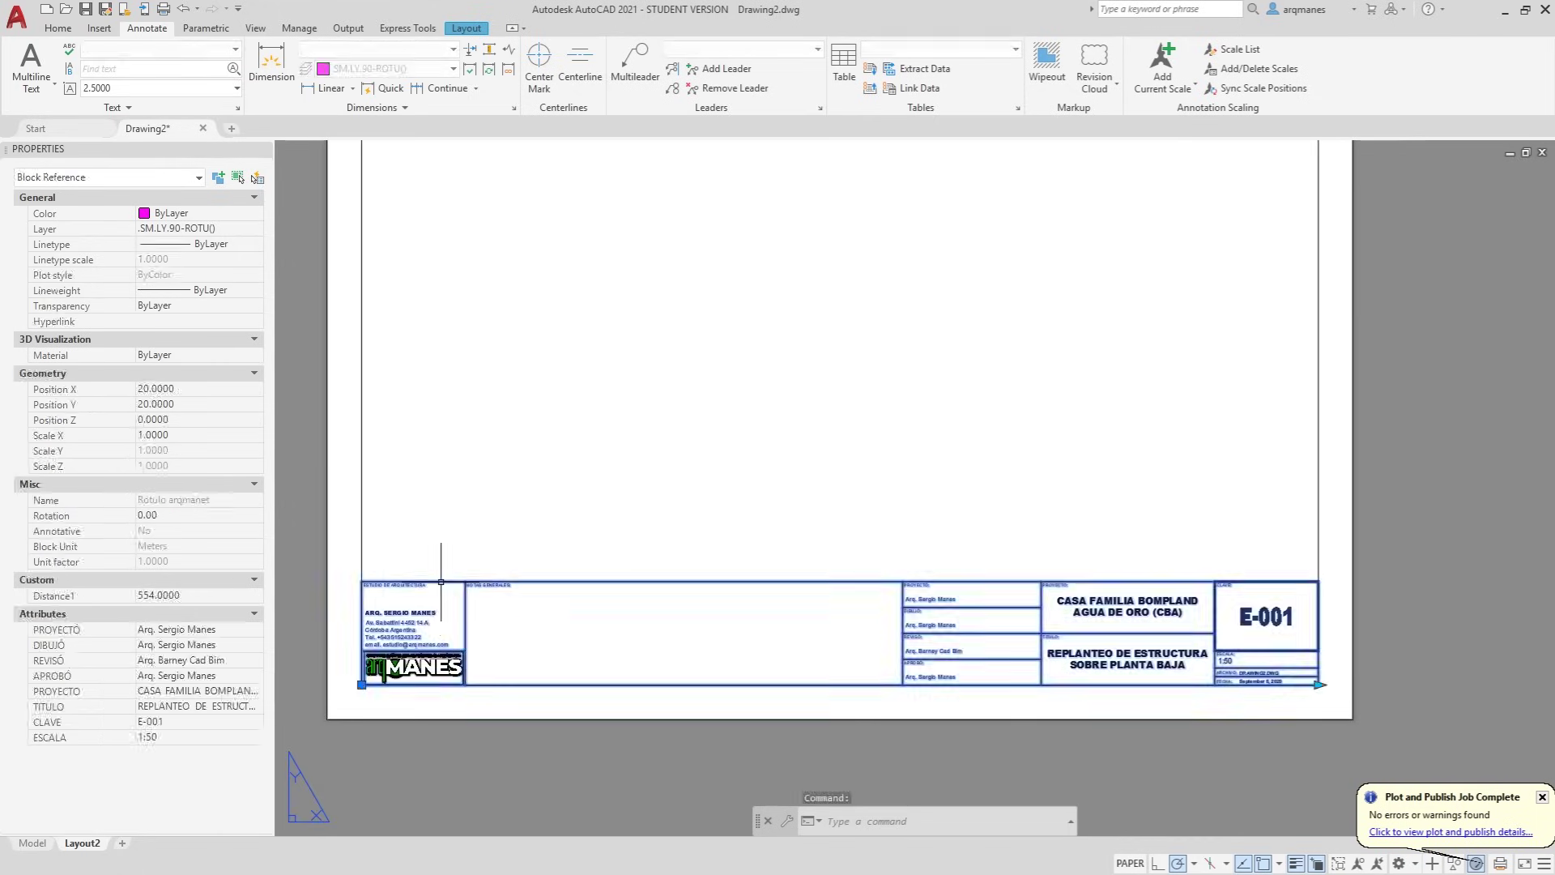
{"action": "middle_click_drag", "start_coordinate": [886, 357], "coordinate": [967, 422]}
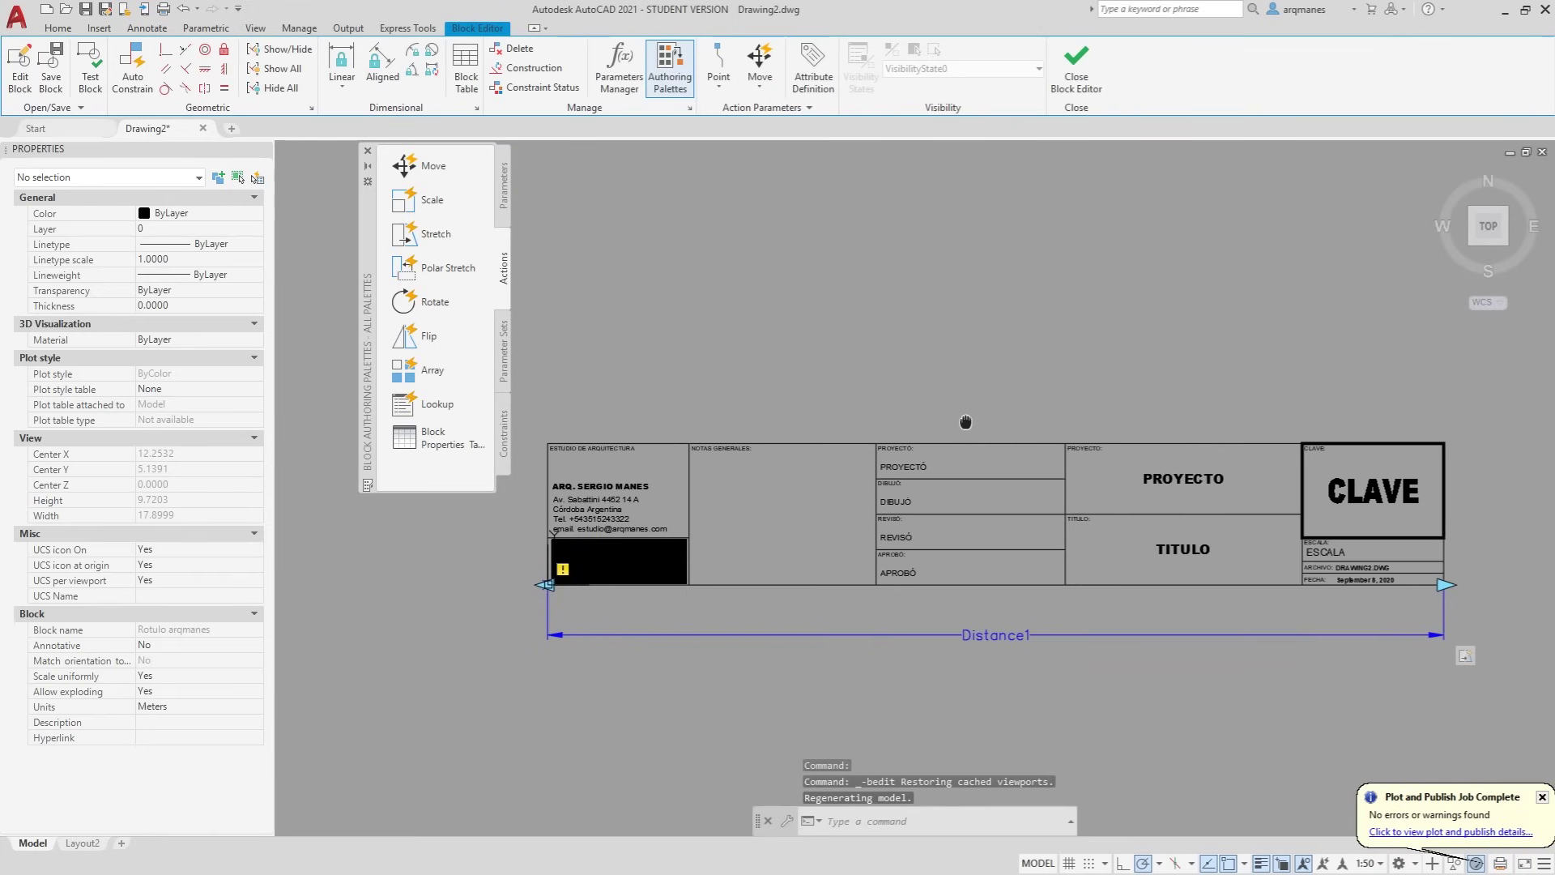
{"action": "left_click", "coordinate": [1038, 594]}
{"action": "left_click", "coordinate": [981, 389]}
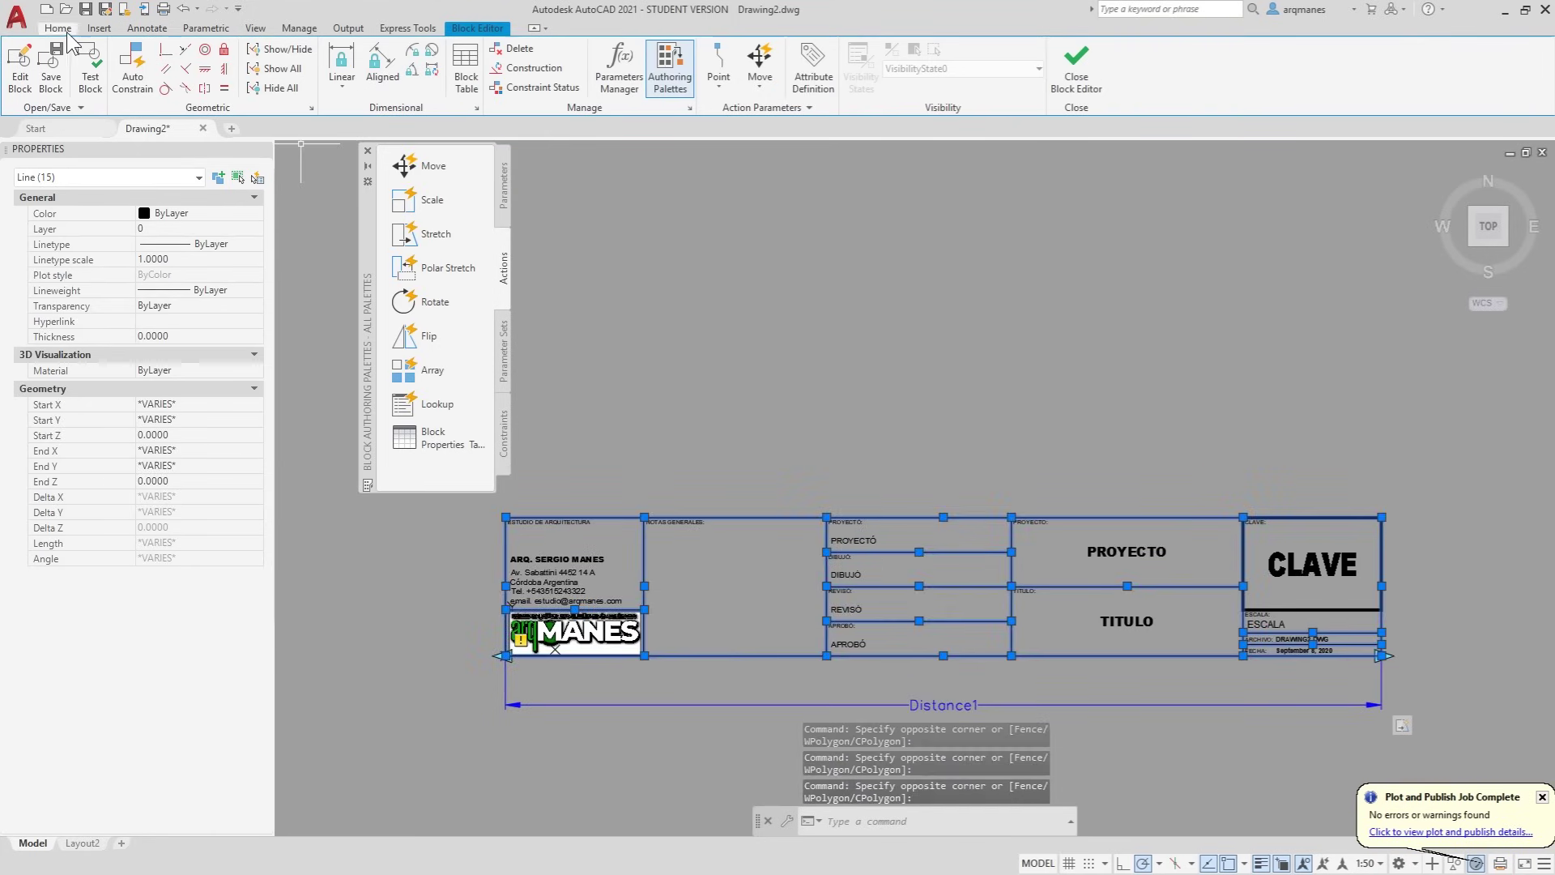
{"action": "left_click", "coordinate": [59, 27]}
{"action": "left_click", "coordinate": [1038, 69]}
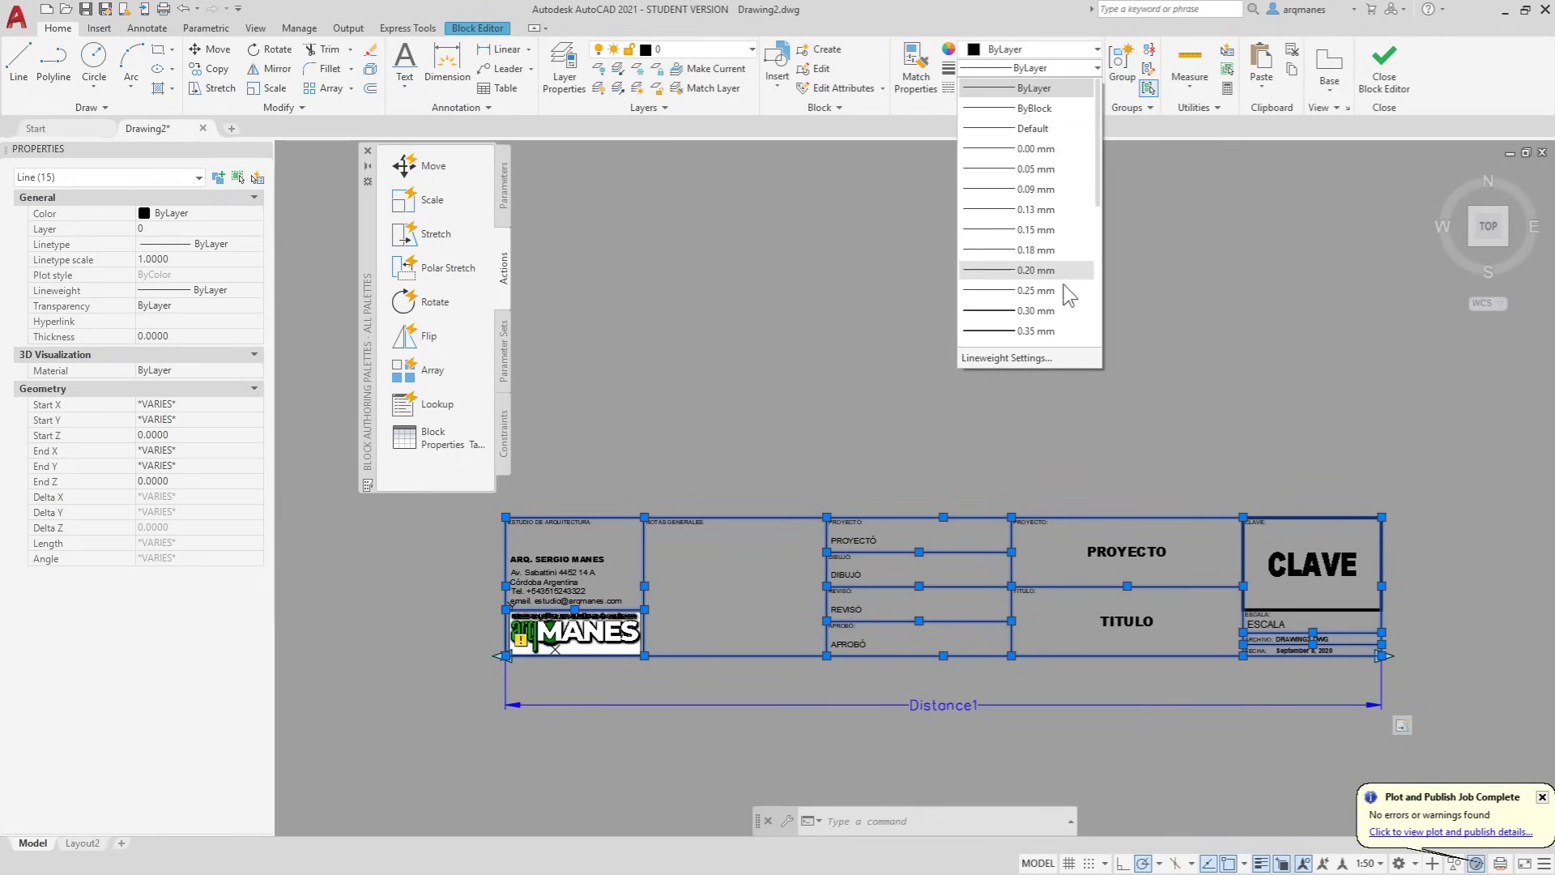
{"action": "key", "text": "Escape"}
{"action": "scroll", "coordinate": [1420, 600], "scroll_direction": "up", "scroll_amount": 6}
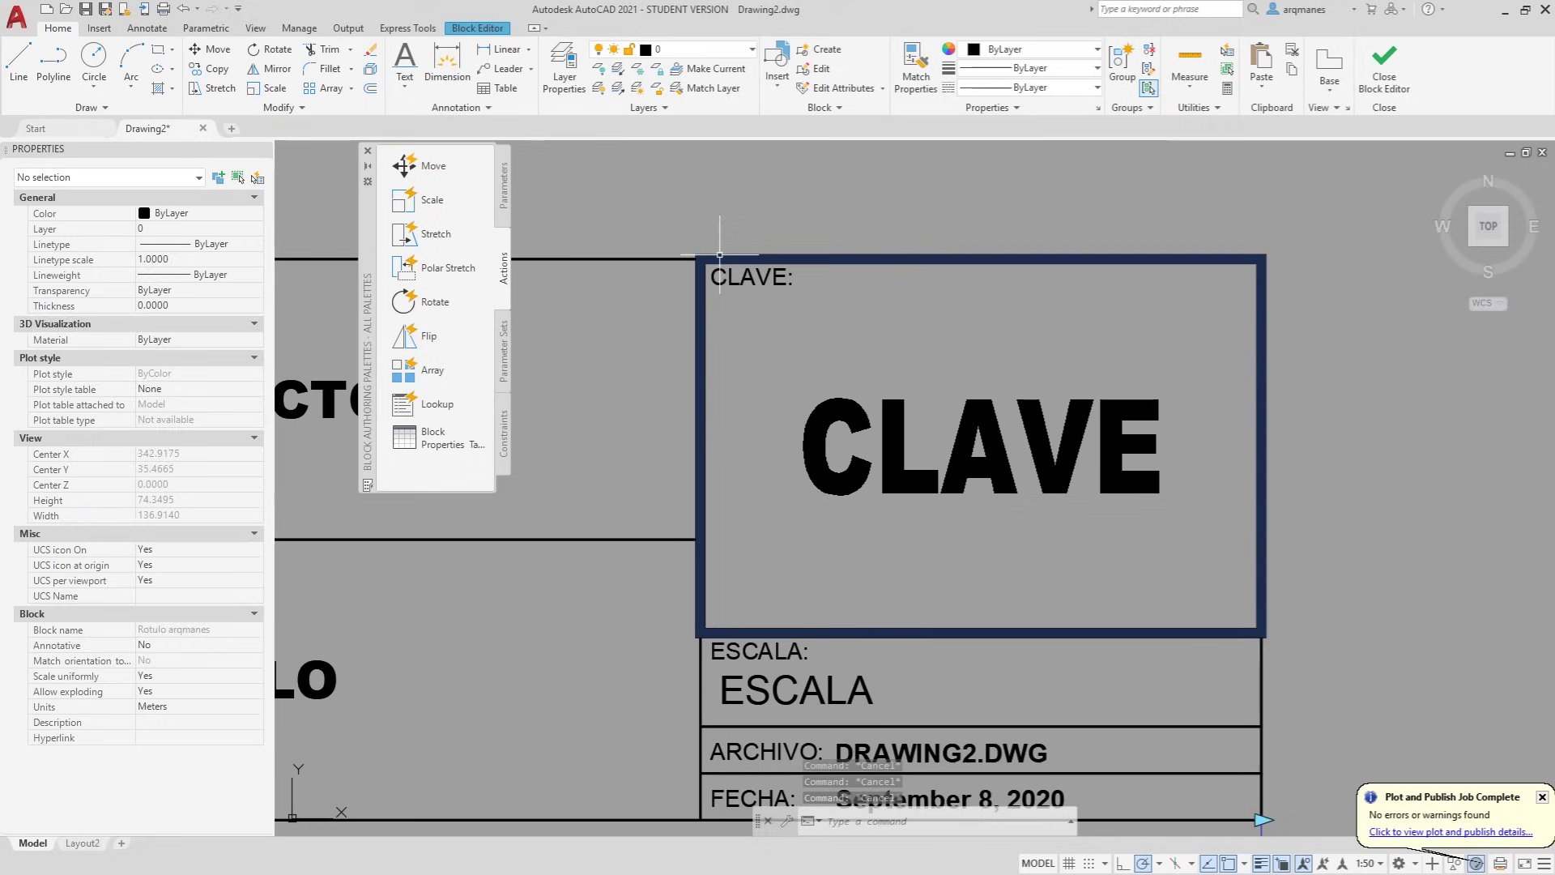
{"action": "key", "text": "Escape"}
- Give the CLAVE box border a global width of 2 and close the Block Editor
{"action": "left_click", "coordinate": [717, 257]}
{"action": "middle_click_drag", "start_coordinate": [608, 312], "coordinate": [1118, 313]}
{"action": "scroll", "coordinate": [1134, 312], "scroll_direction": "down", "scroll_amount": 2}
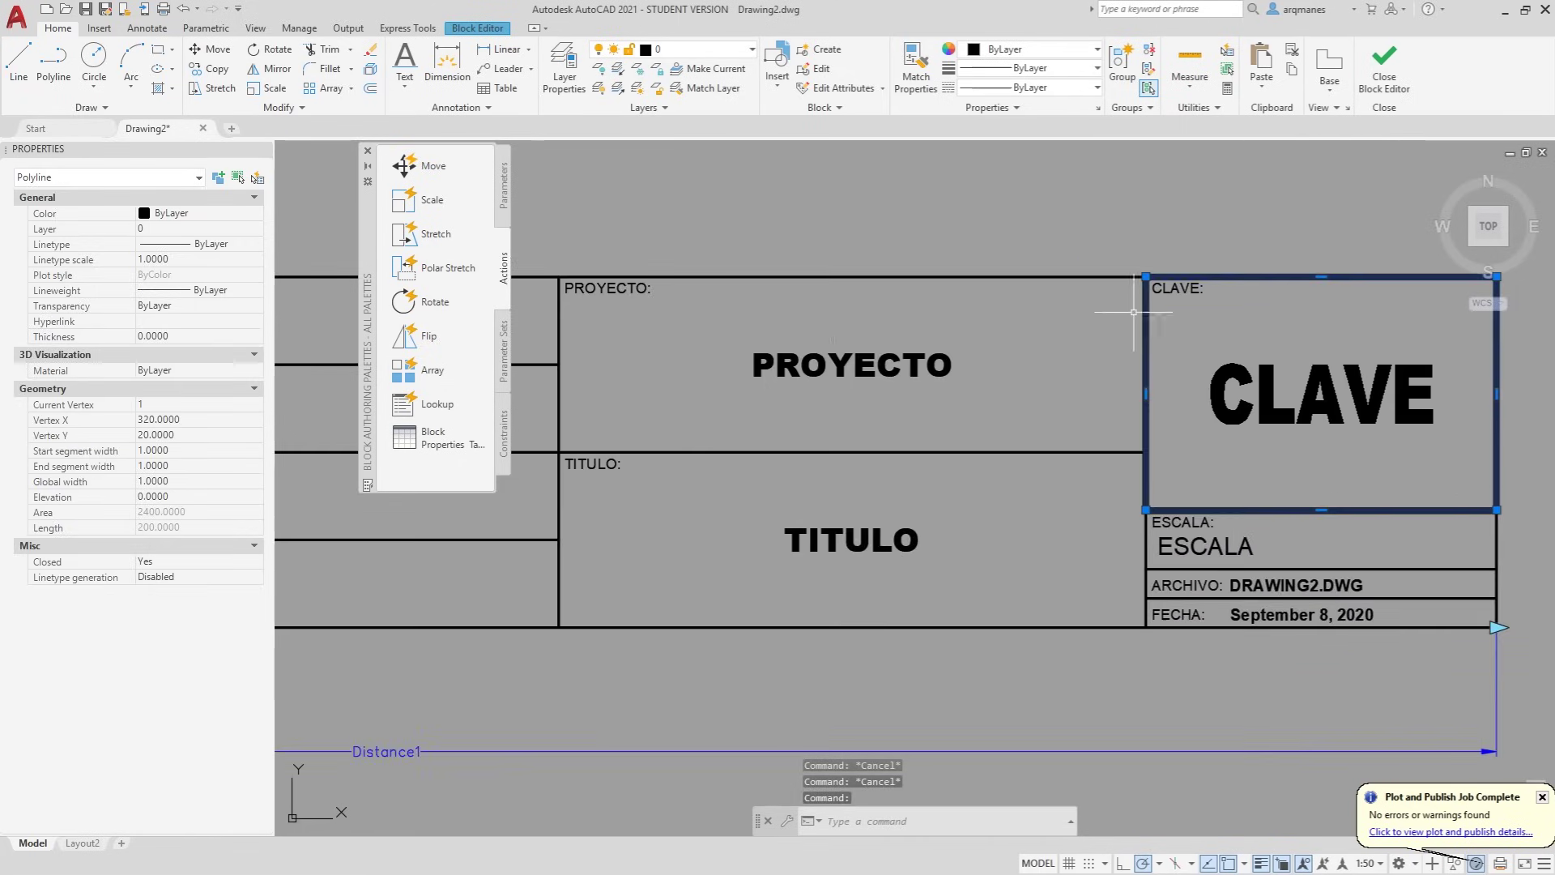
{"action": "left_click", "coordinate": [193, 476]}
{"action": "type", "text": "2"}
{"action": "key", "text": "Return"}
{"action": "scroll", "coordinate": [1257, 302], "scroll_direction": "up", "scroll_amount": 6}
{"action": "key", "text": "Escape"}
{"action": "key", "text": "m"}
{"action": "key", "text": "Return"}
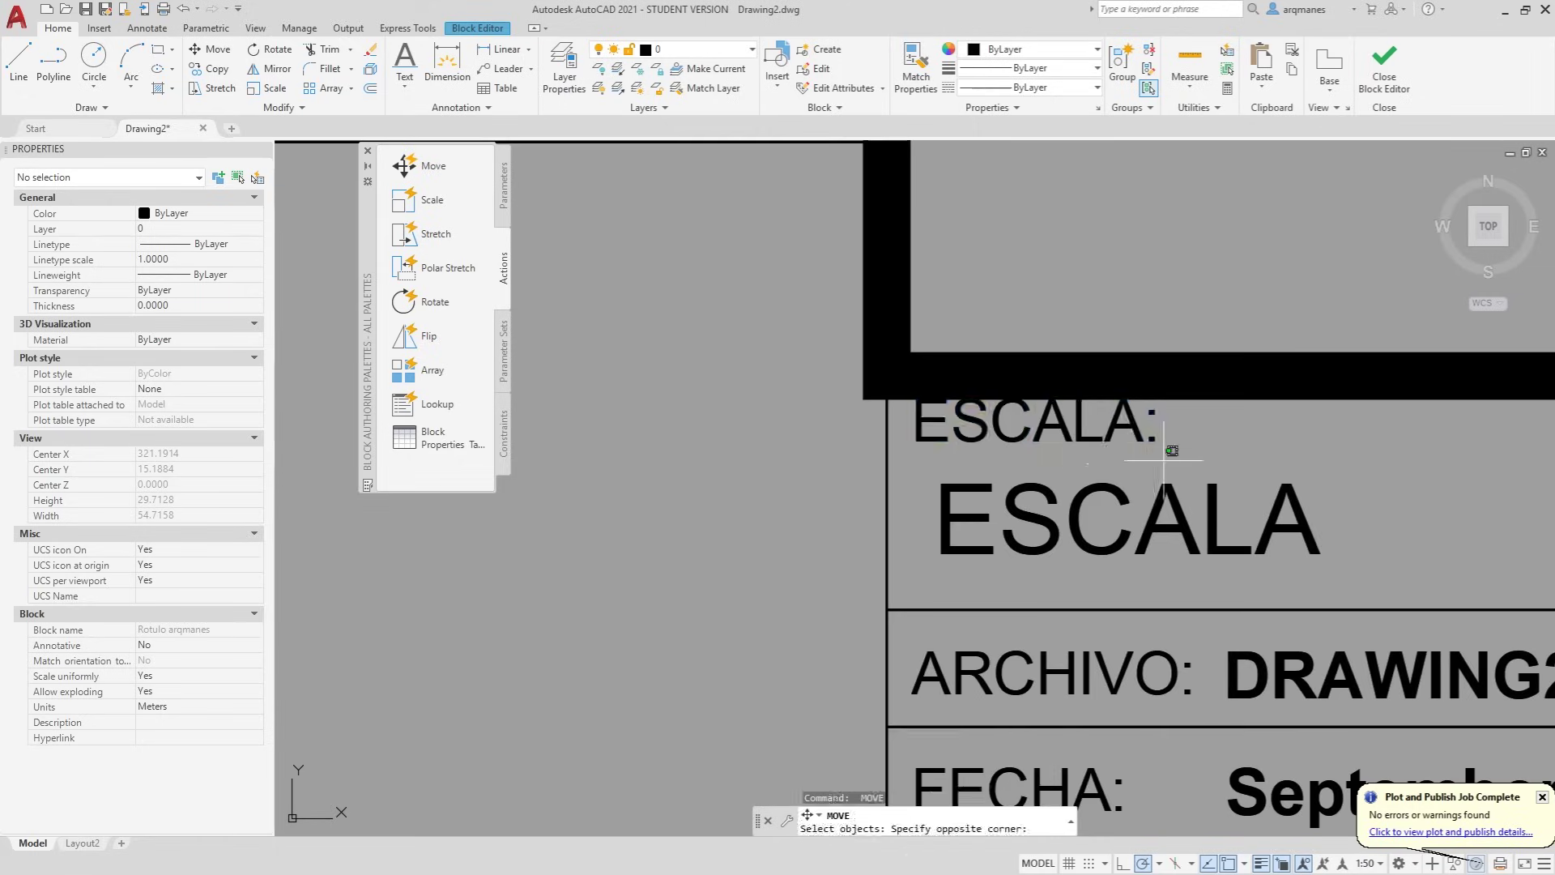
{"action": "scroll", "coordinate": [1167, 451], "scroll_direction": "down", "scroll_amount": 6}
{"action": "left_click", "coordinate": [1384, 72]}
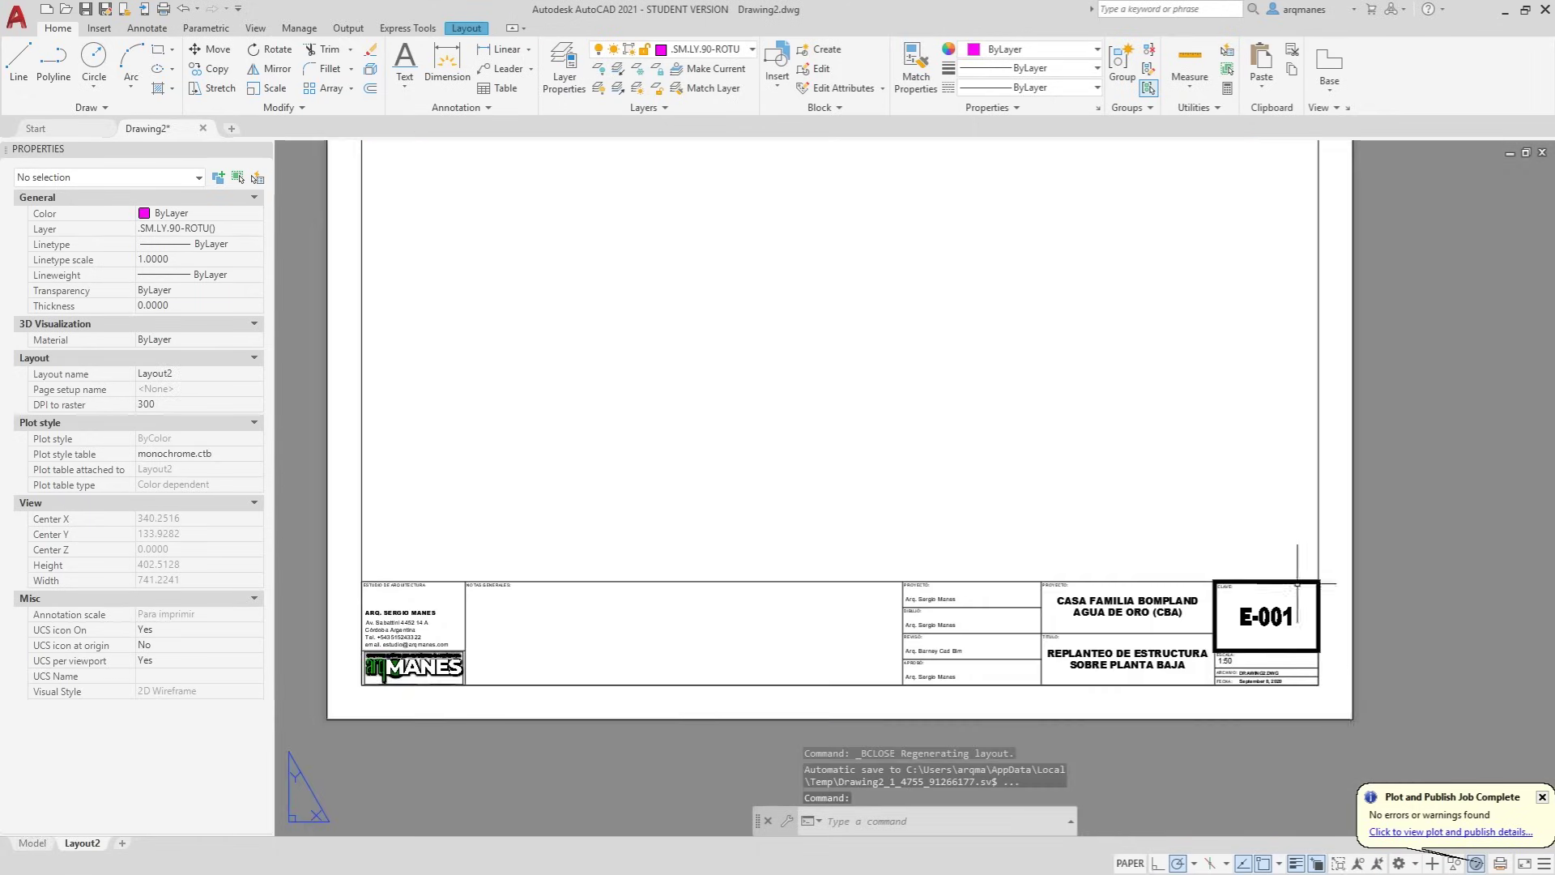
- Run ATTSYNC on the placed Rotulo arqmanes title block to resync its attributes
{"action": "type", "text": "ATTSYNC"}
{"action": "key", "text": "Return"}
{"action": "key", "text": "Return"}
{"action": "left_click", "coordinate": [878, 688]}
{"action": "key", "text": "Return"}
{"action": "scroll", "coordinate": [878, 689], "scroll_direction": "up", "scroll_amount": 5}
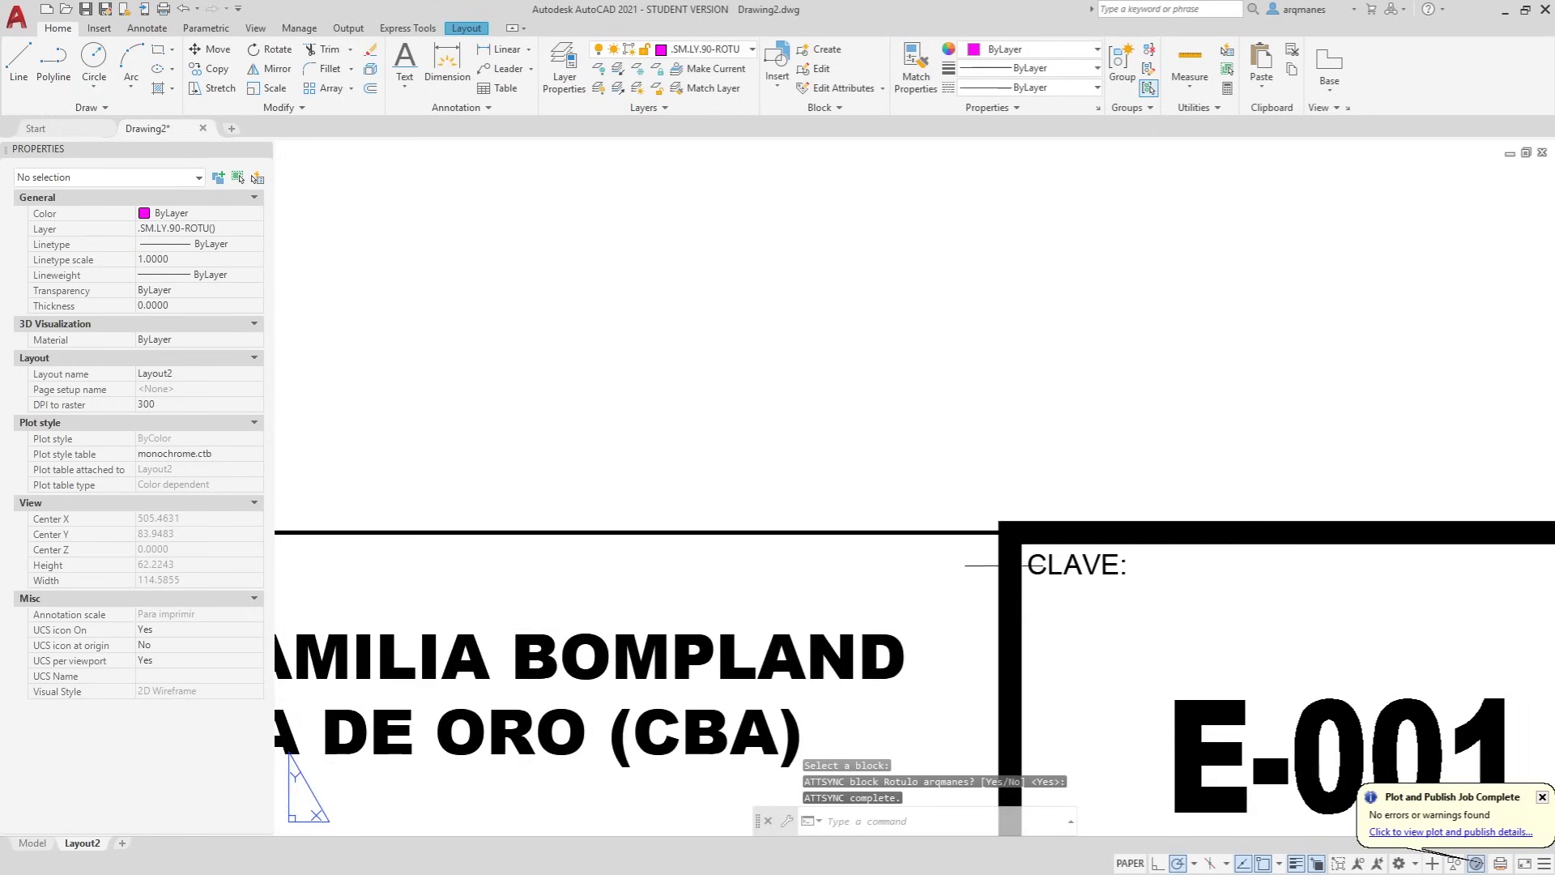
{"action": "scroll", "coordinate": [958, 546], "scroll_direction": "up", "scroll_amount": 2}
{"action": "scroll", "coordinate": [1105, 313], "scroll_direction": "down", "scroll_amount": 3}
{"action": "scroll", "coordinate": [603, 389], "scroll_direction": "down", "scroll_amount": 1}
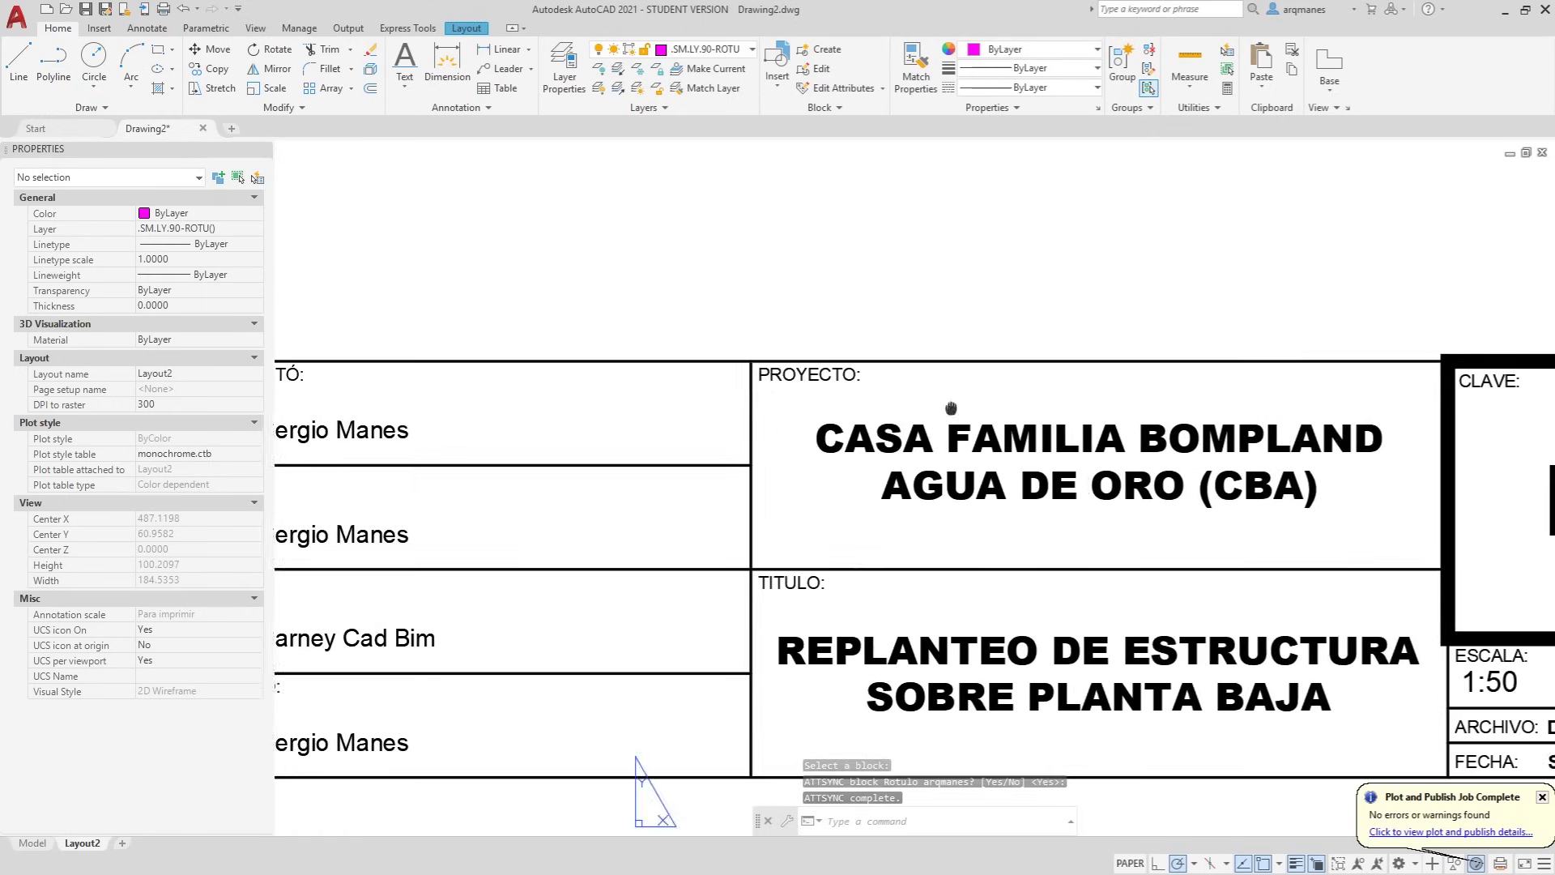
{"action": "scroll", "coordinate": [826, 356], "scroll_direction": "up", "scroll_amount": 2}
{"action": "scroll", "coordinate": [776, 395], "scroll_direction": "down", "scroll_amount": 4}
{"action": "scroll", "coordinate": [607, 364], "scroll_direction": "up", "scroll_amount": 2}
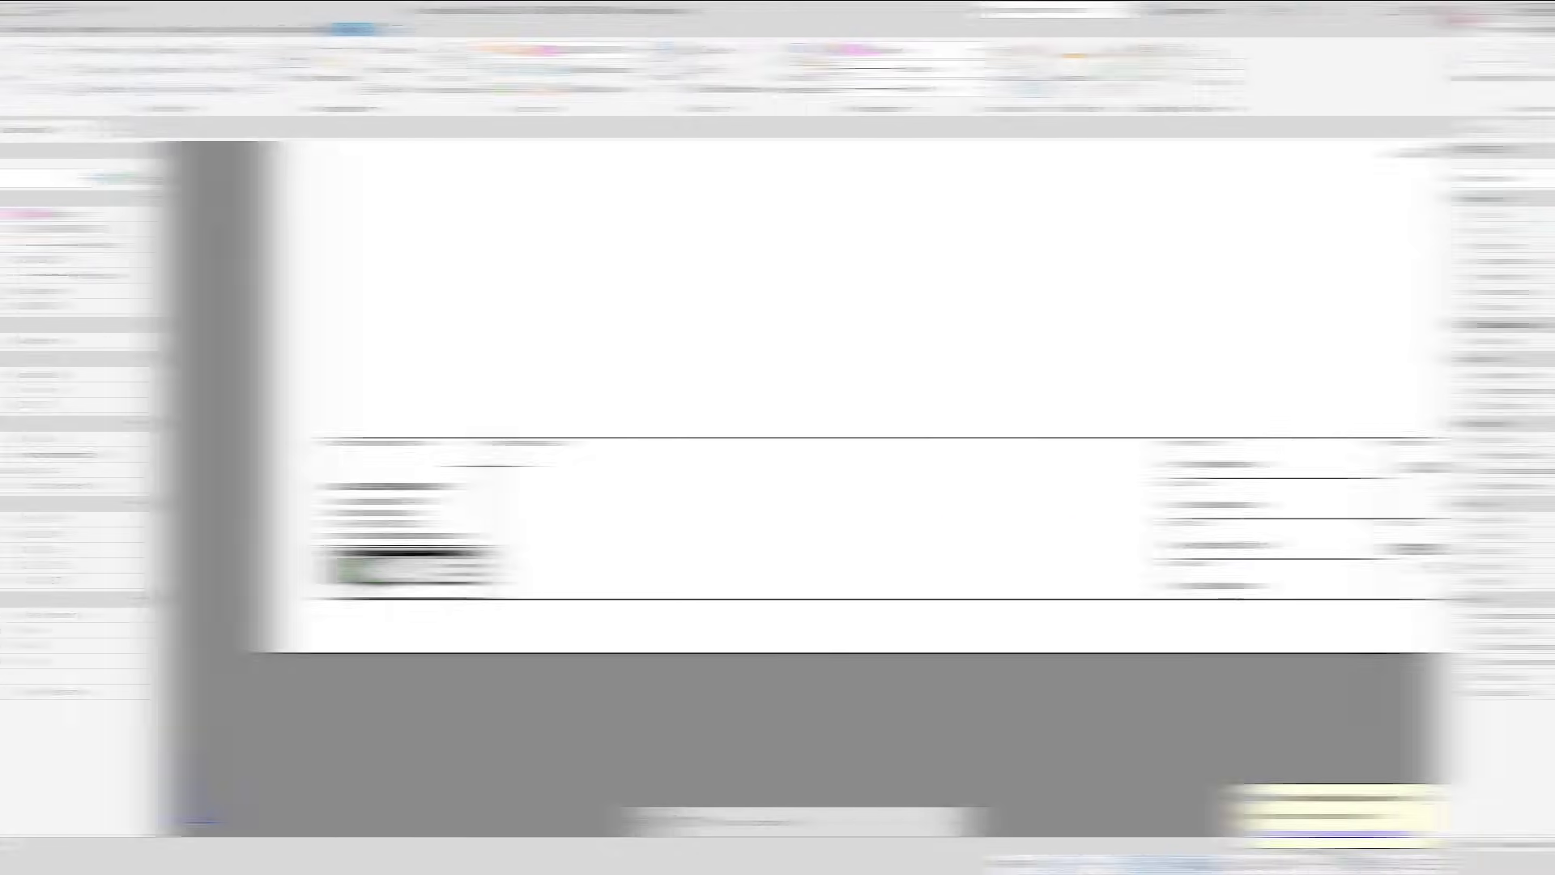
{"action": "middle_click_drag", "start_coordinate": [559, 599], "coordinate": [721, 502]}
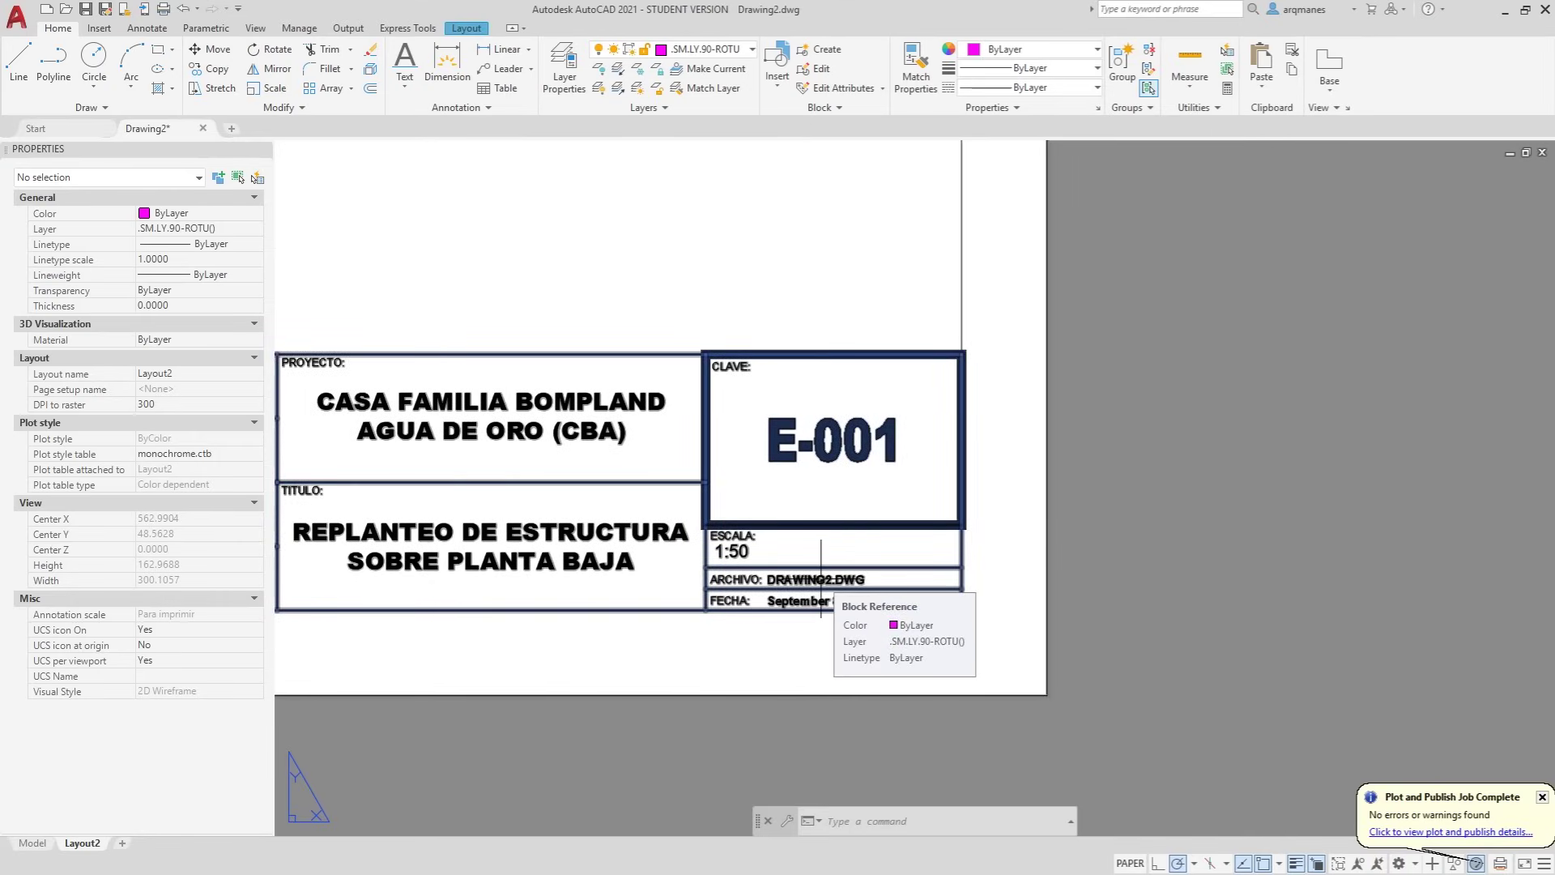
- In Block Editor, fill the CLAVE box with a dark grey hatch sent behind the text
{"action": "double_click", "coordinate": [642, 490]}
{"action": "mouse_move", "coordinate": [1236, 362]}
{"action": "middle_mouse_down"}
{"action": "mouse_move", "coordinate": [1253, 351]}
{"action": "mouse_move", "coordinate": [1252, 376]}
{"action": "middle_mouse_up"}
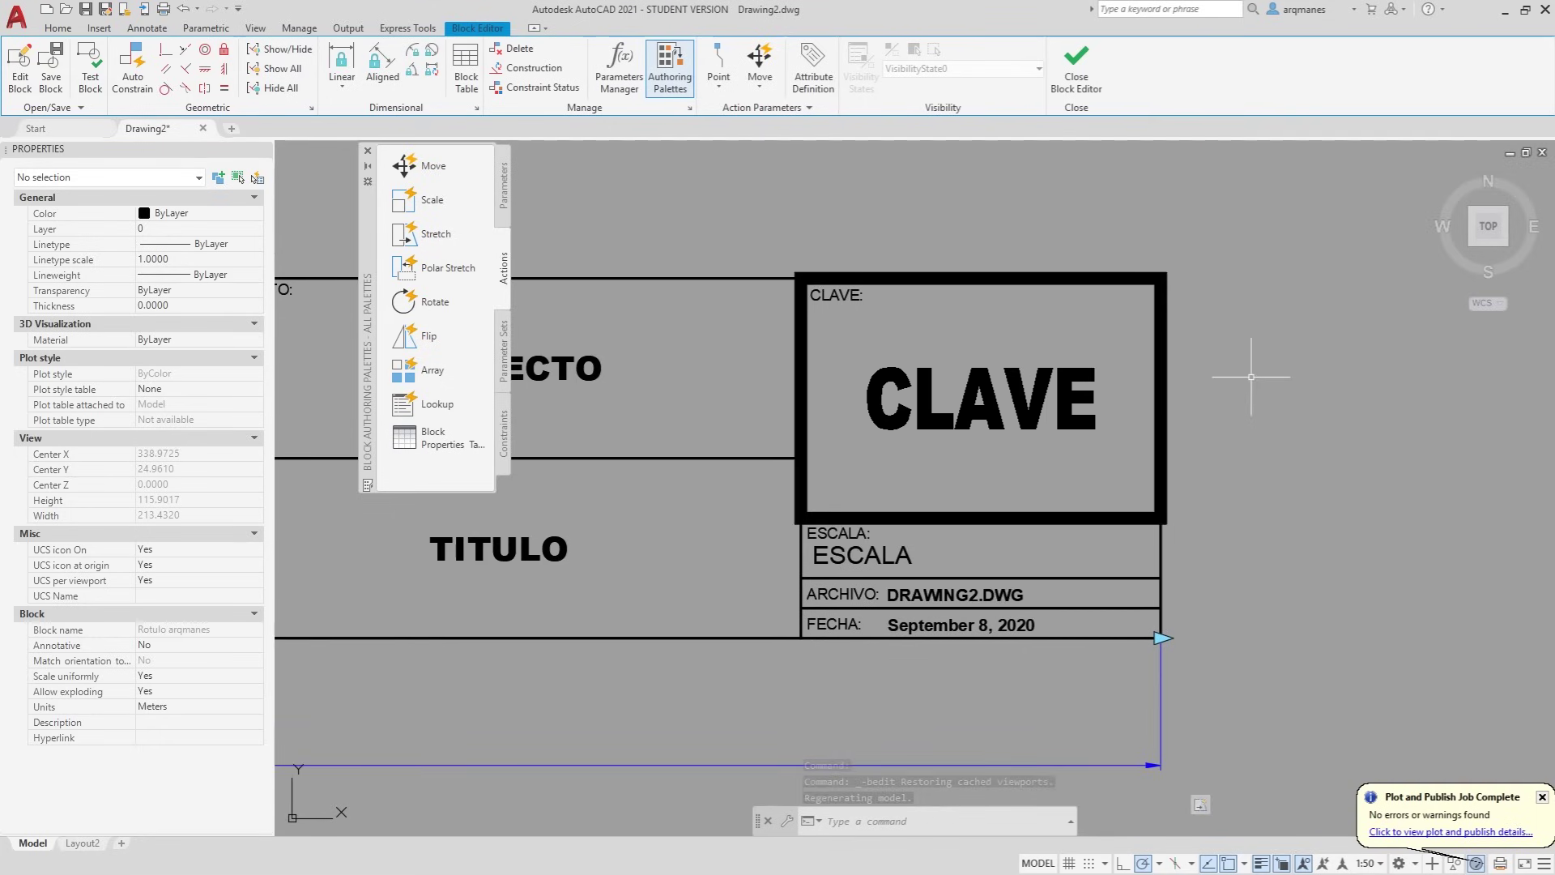
{"action": "type", "text": "h"}
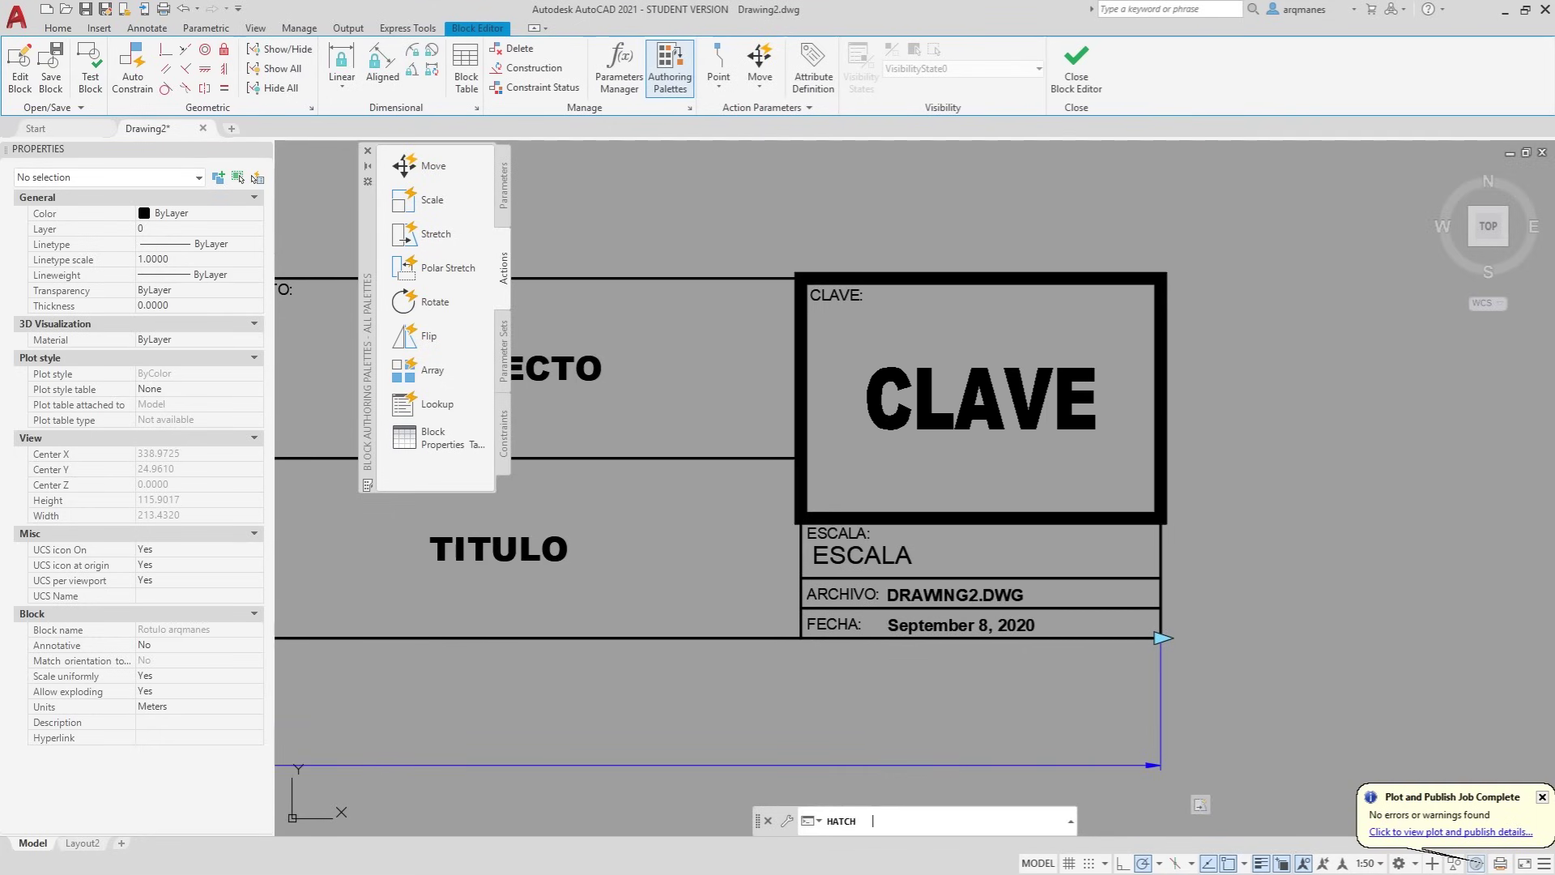
{"action": "key", "text": "Return"}
{"action": "left_click", "coordinate": [88, 51]}
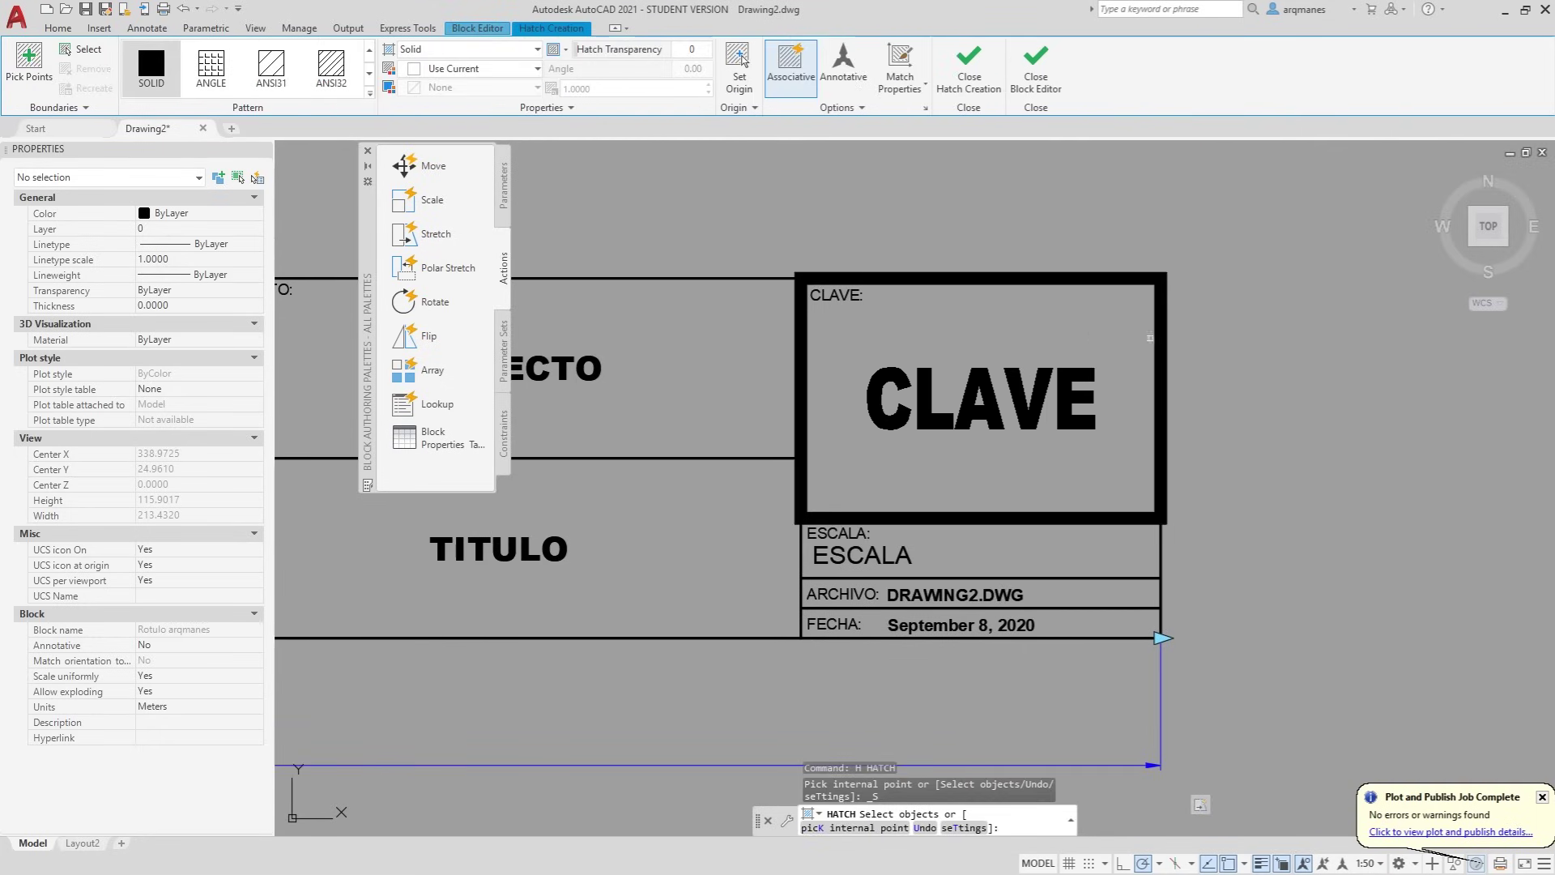
{"action": "left_click", "coordinate": [1160, 633]}
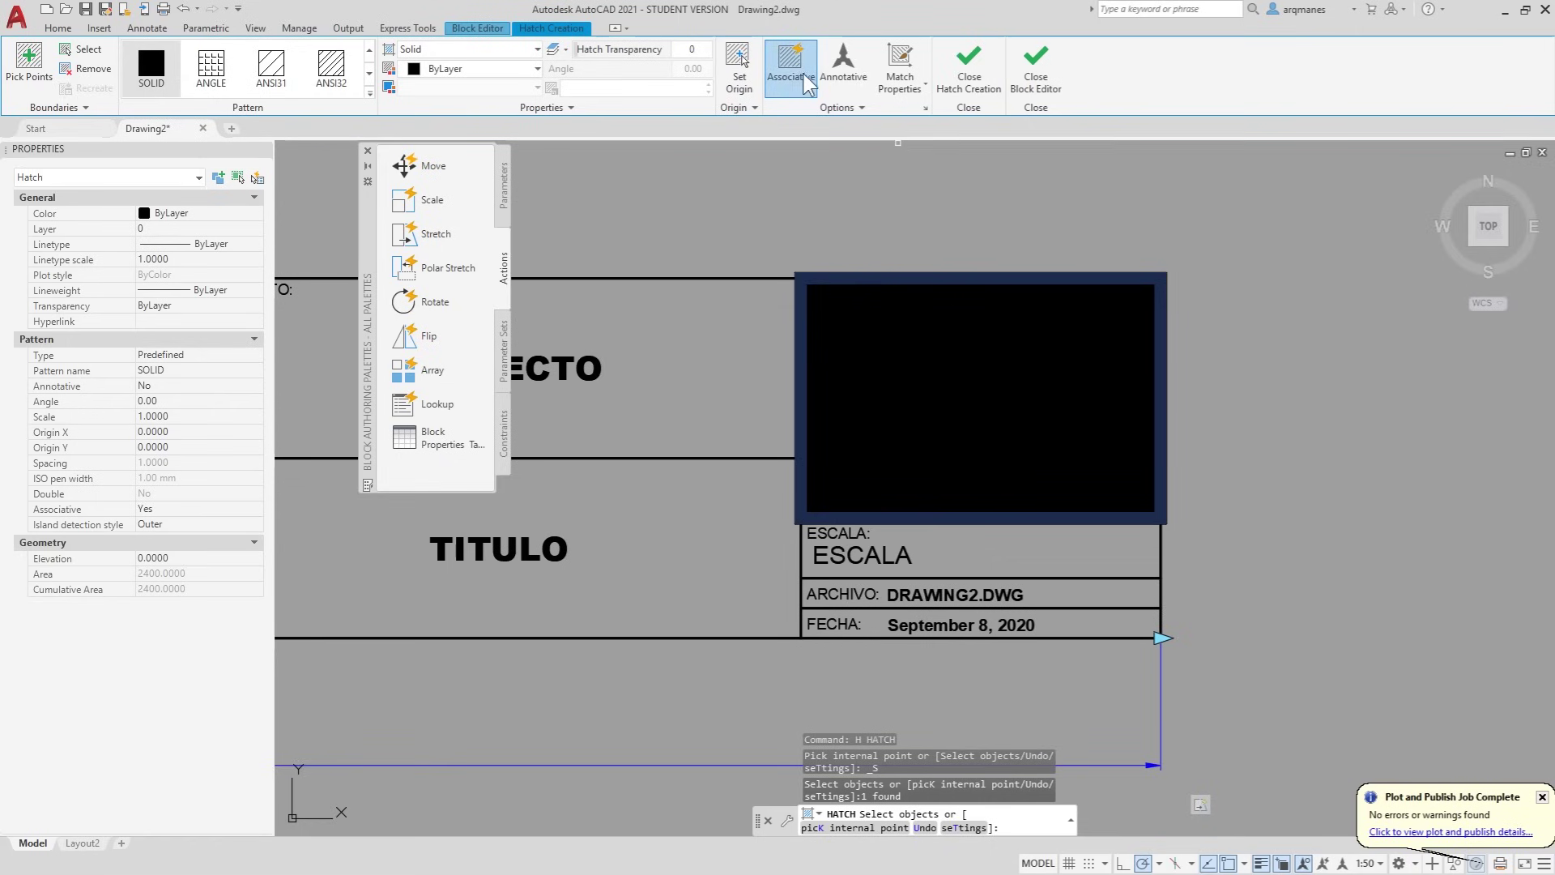
{"action": "left_click", "coordinate": [474, 71]}
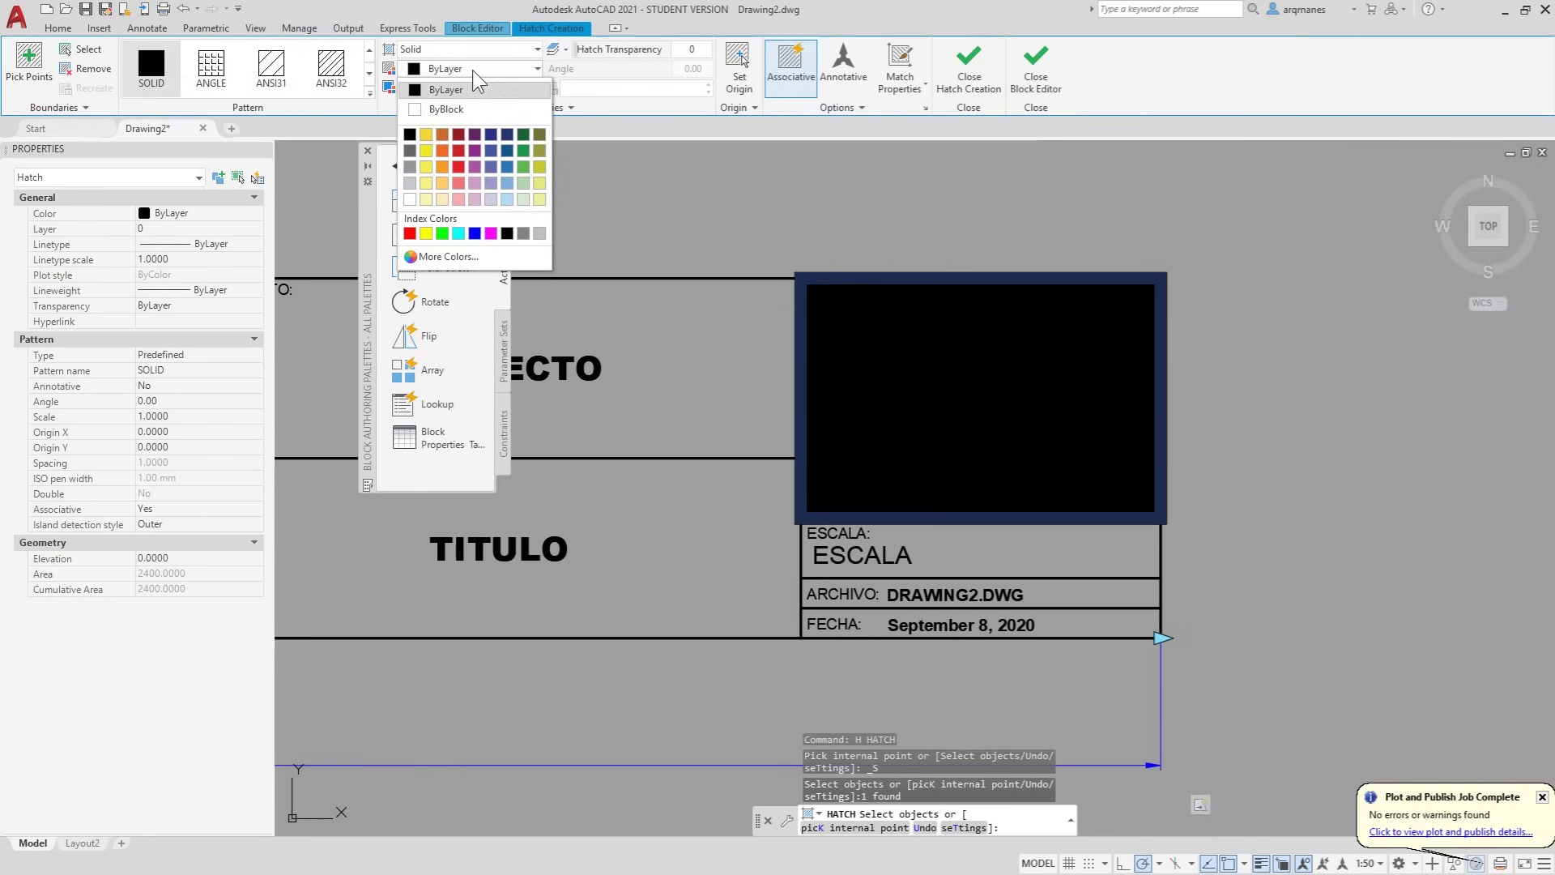
{"action": "left_click", "coordinate": [411, 160]}
{"action": "key", "text": "Return"}
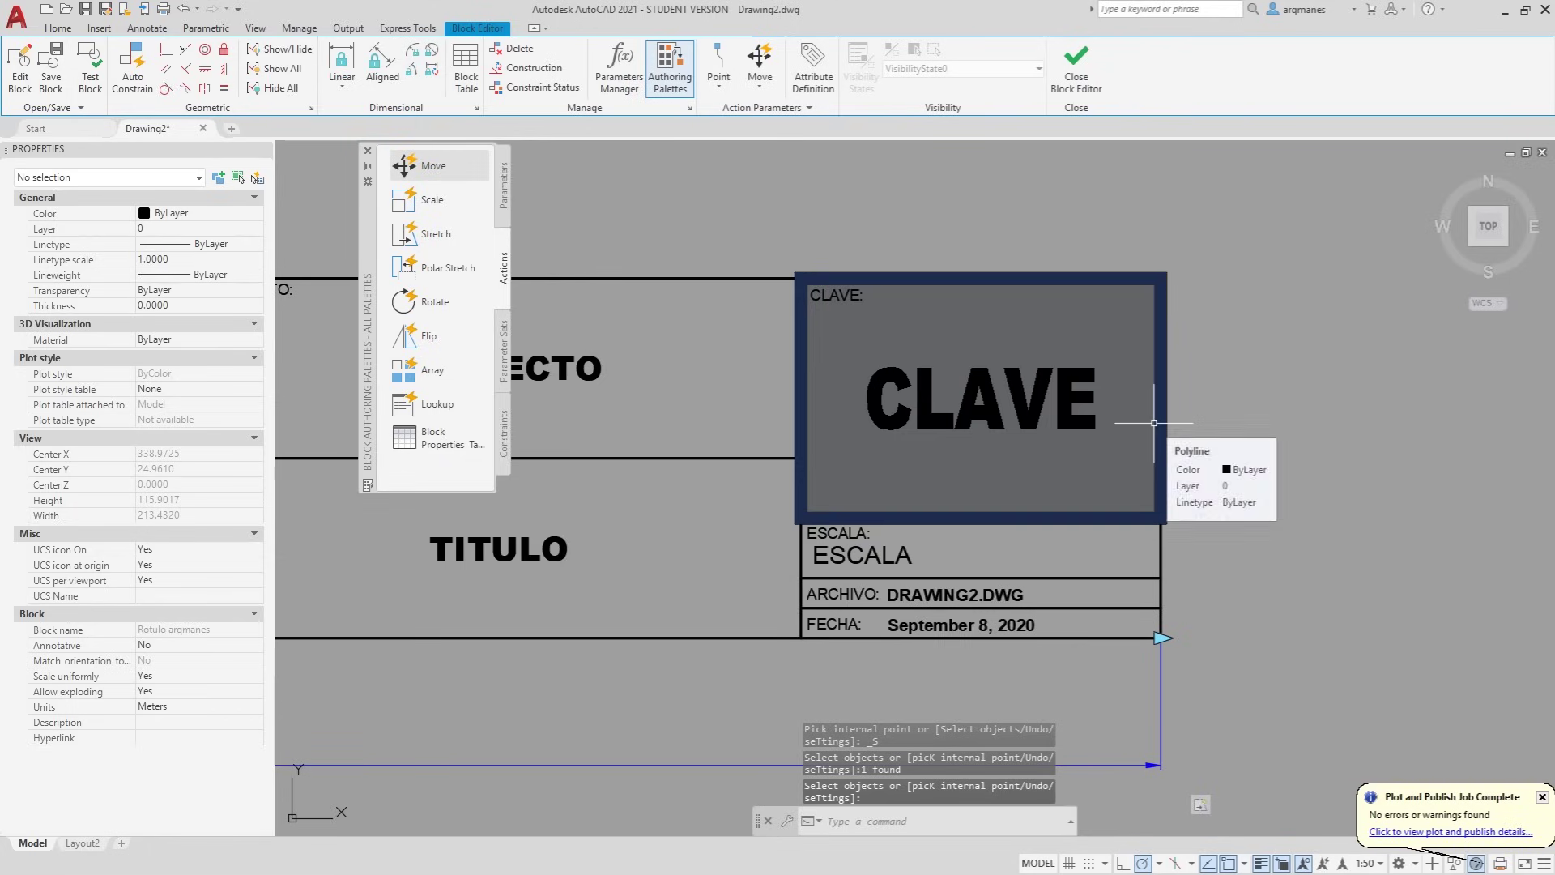
{"action": "type", "text": "HB"}
{"action": "key", "text": "Return"}
- Make the large CLAVE text and the CLAVE: label white
{"action": "left_click", "coordinate": [972, 405]}
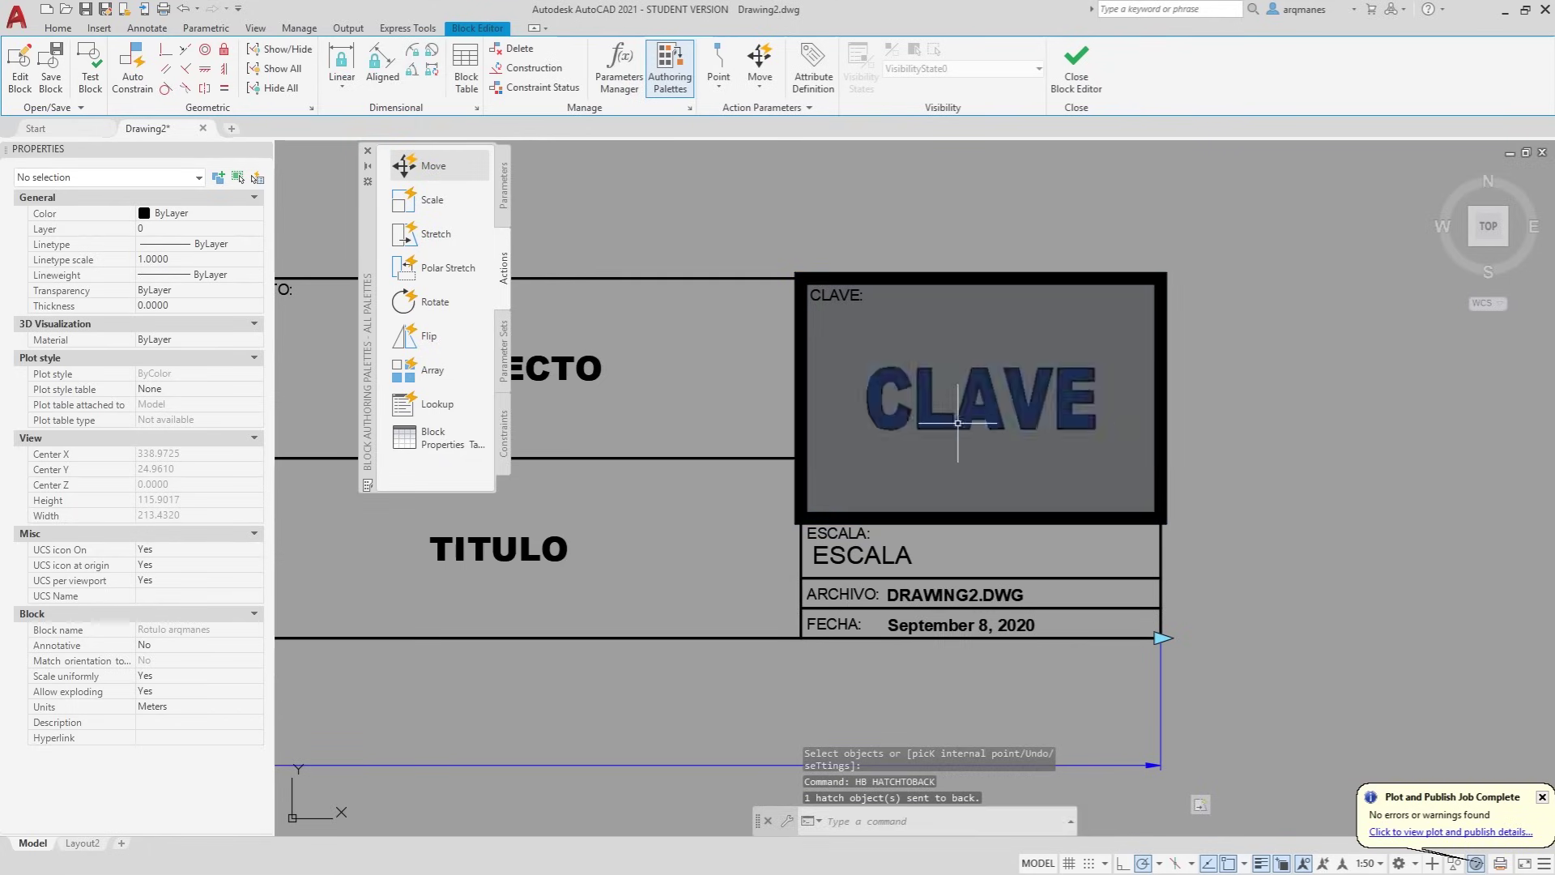
{"action": "left_click", "coordinate": [1040, 50]}
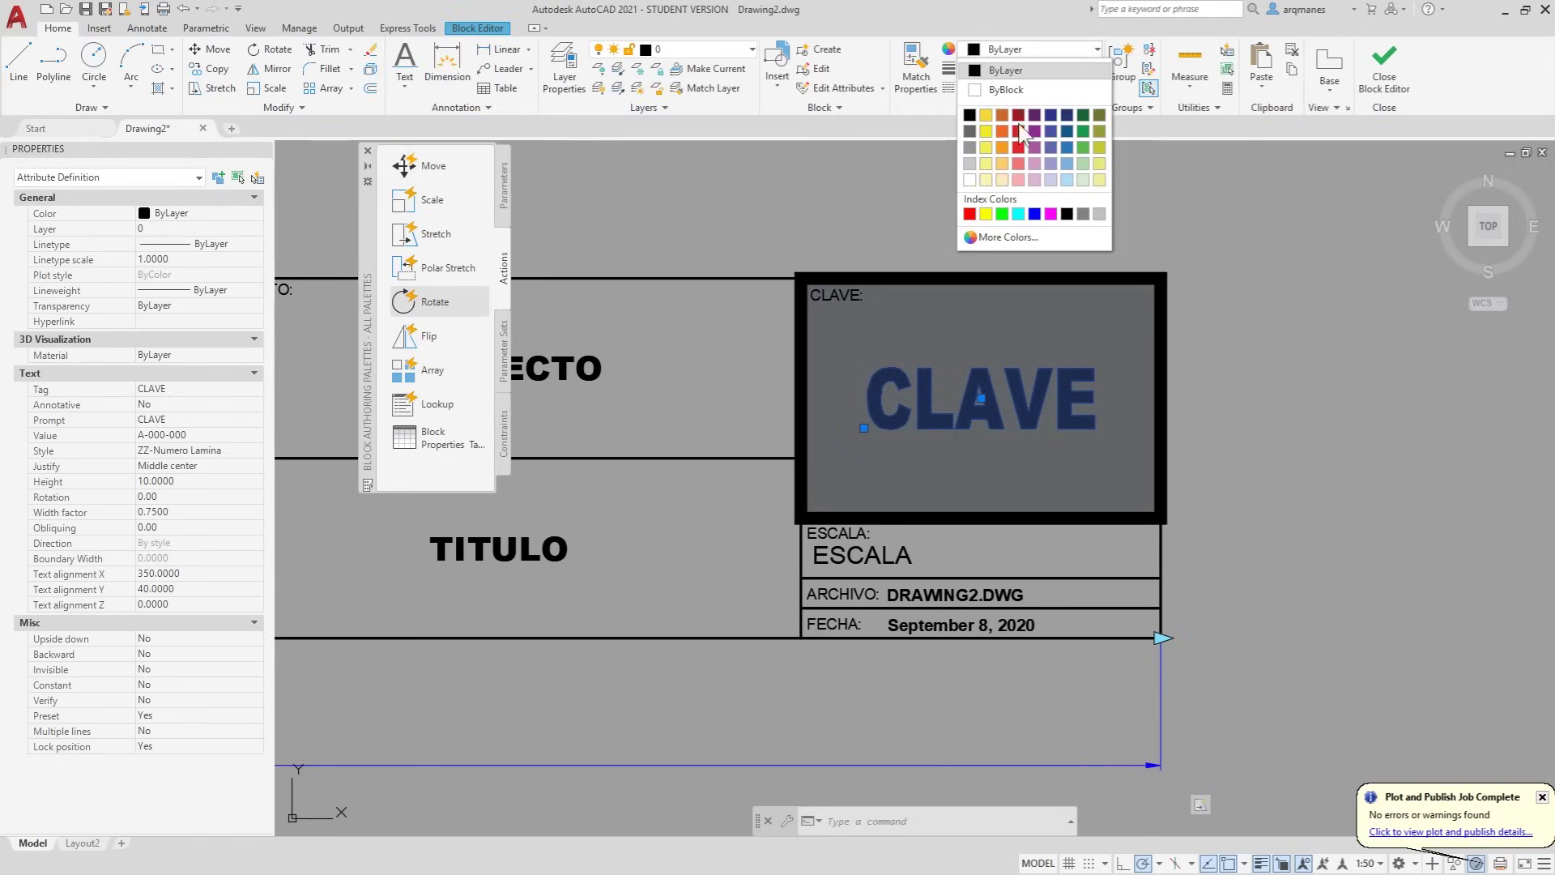
{"action": "key", "text": "Escape"}
{"action": "left_click", "coordinate": [843, 296]}
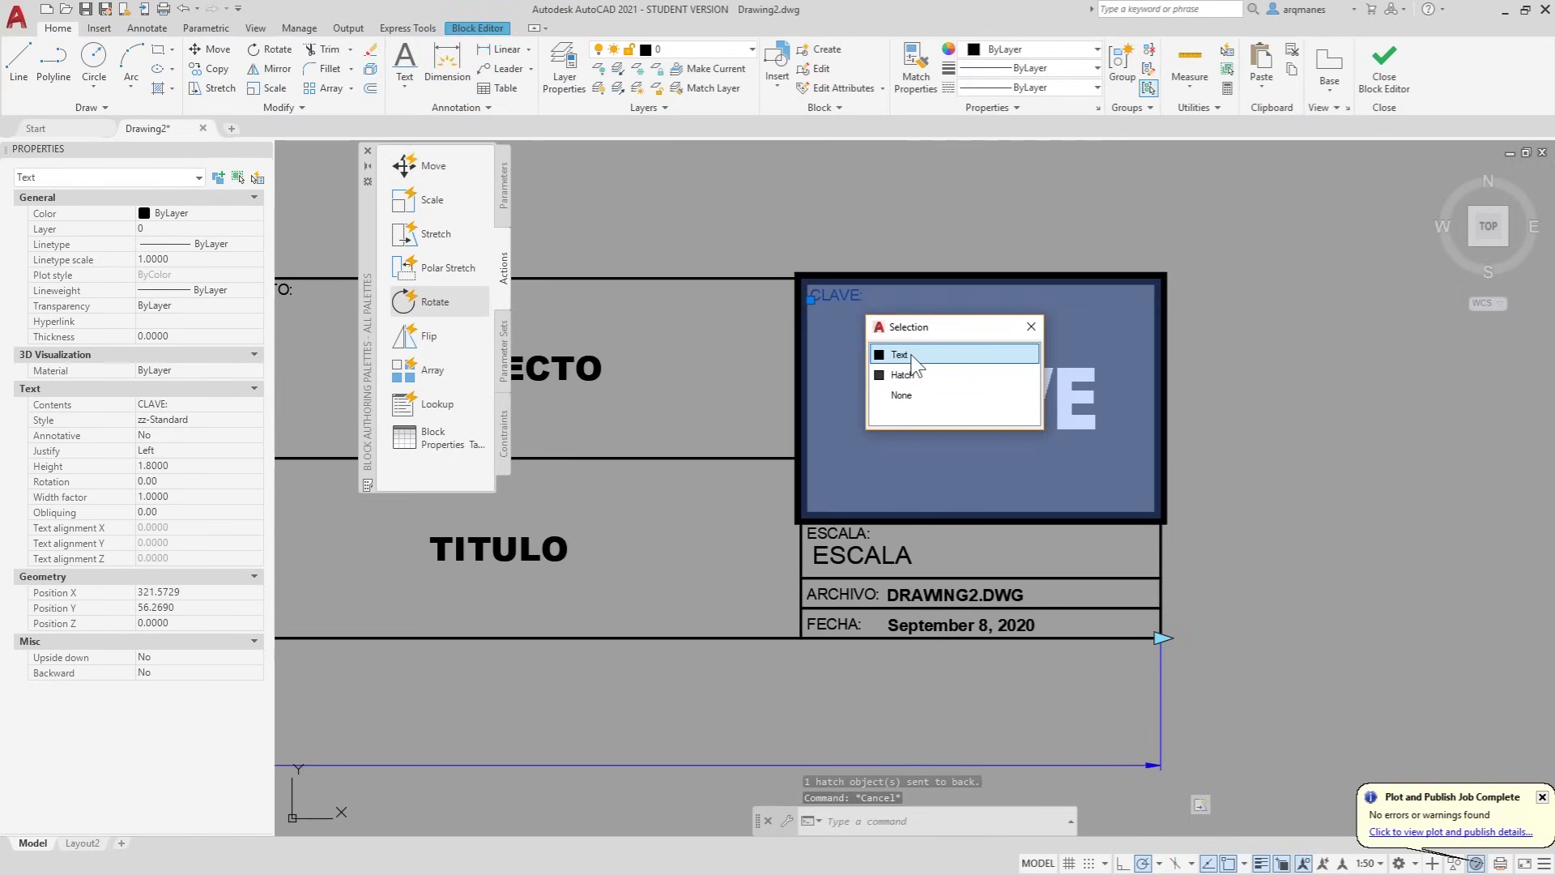
{"action": "left_click", "coordinate": [912, 356]}
{"action": "left_click", "coordinate": [1040, 50]}
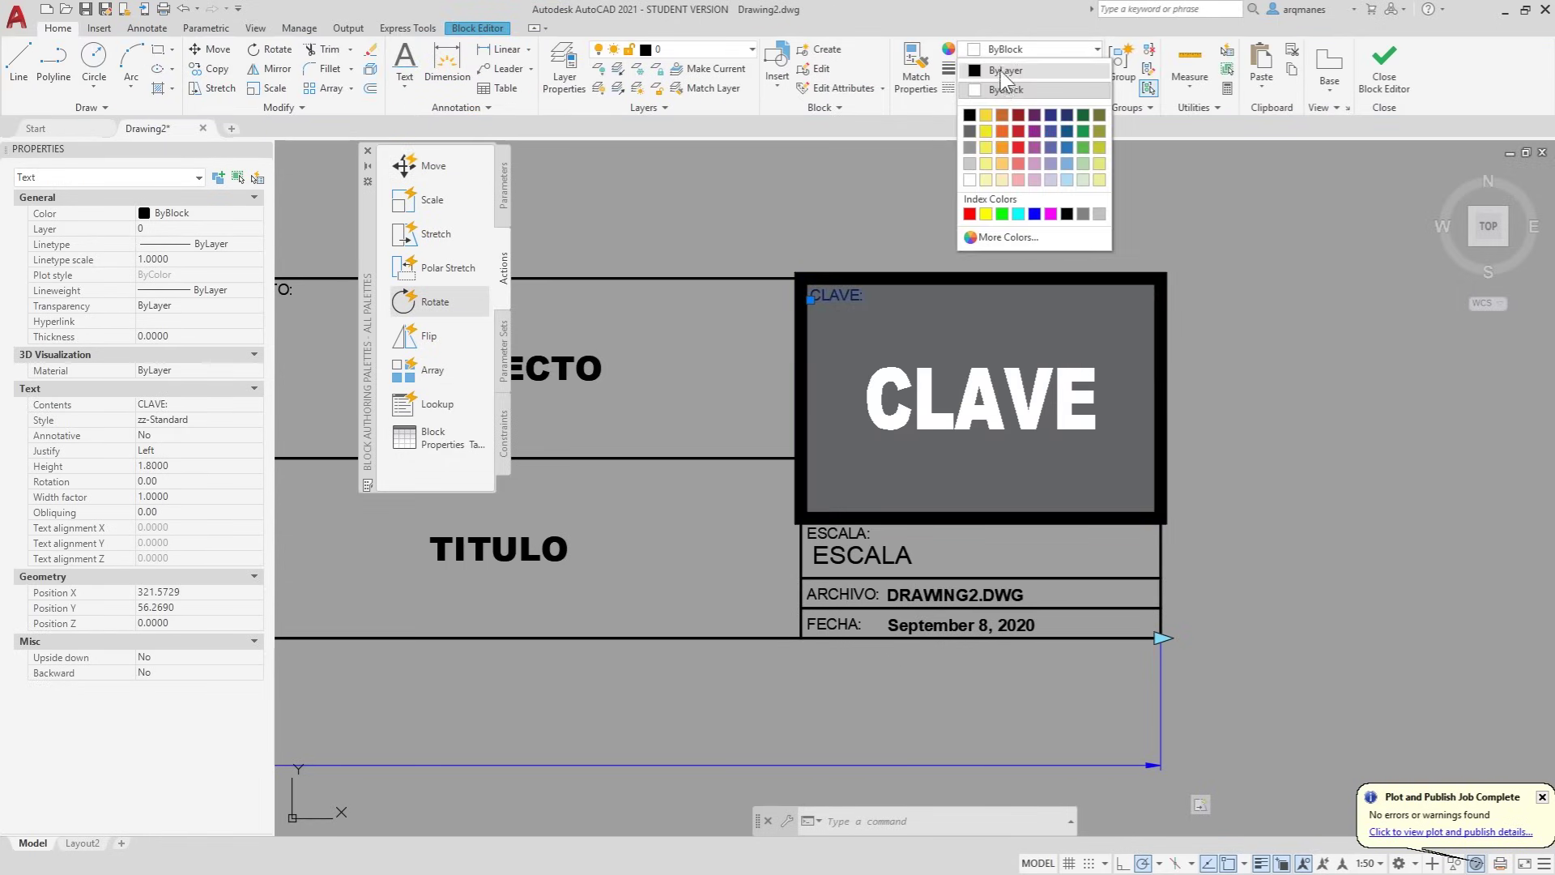
{"action": "left_click", "coordinate": [970, 179]}
{"action": "key", "text": "Escape"}
{"action": "scroll", "coordinate": [1185, 480], "scroll_direction": "down", "scroll_amount": 2}
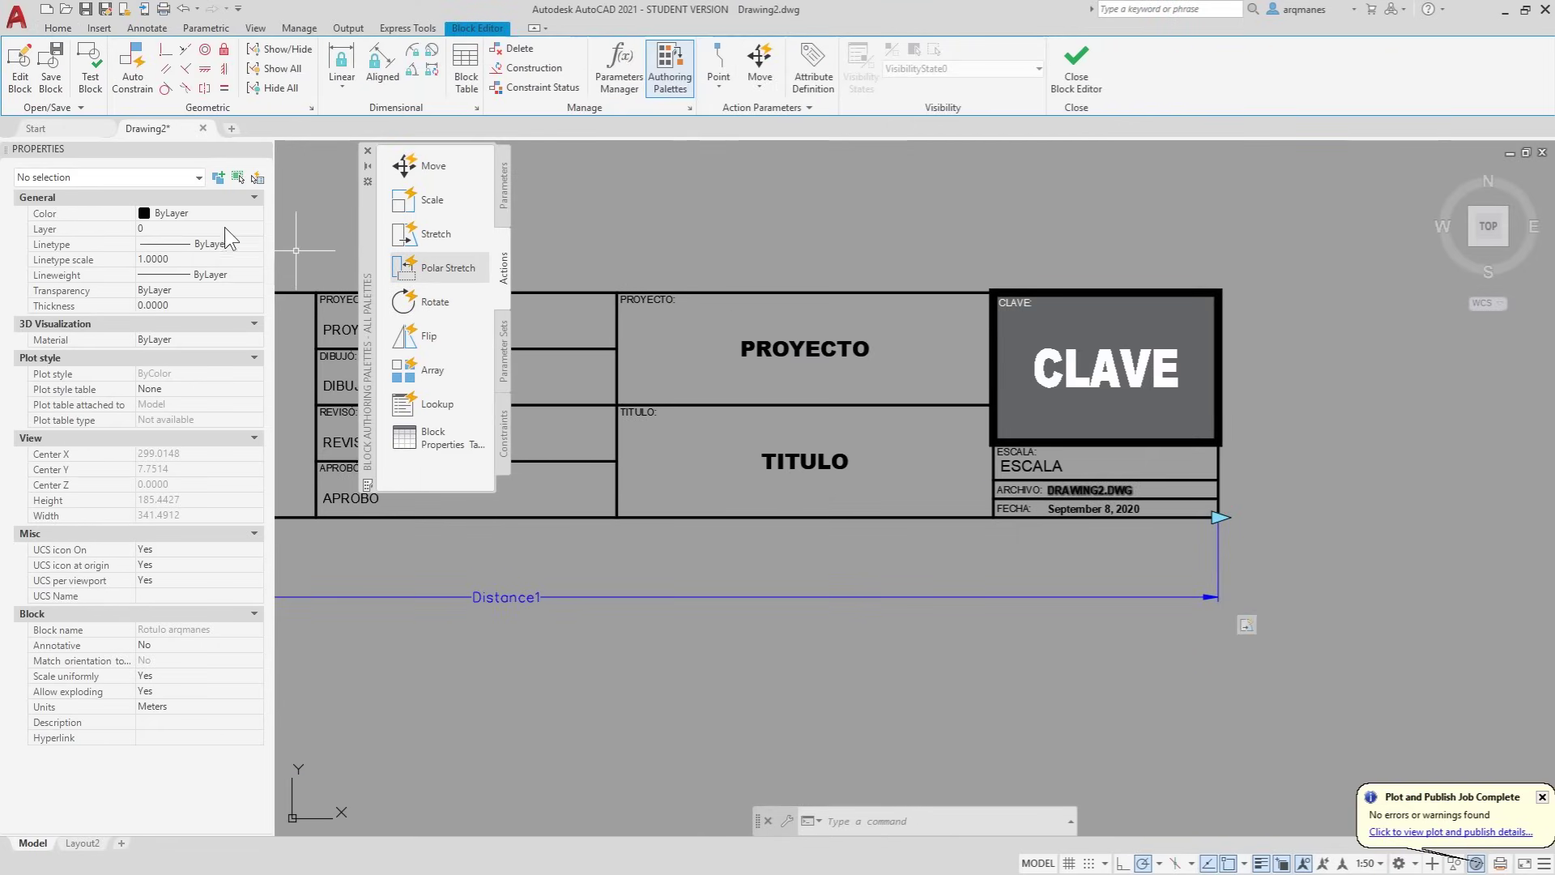
- Test the block to confirm the title block still stretches
{"action": "left_click", "coordinate": [98, 67]}
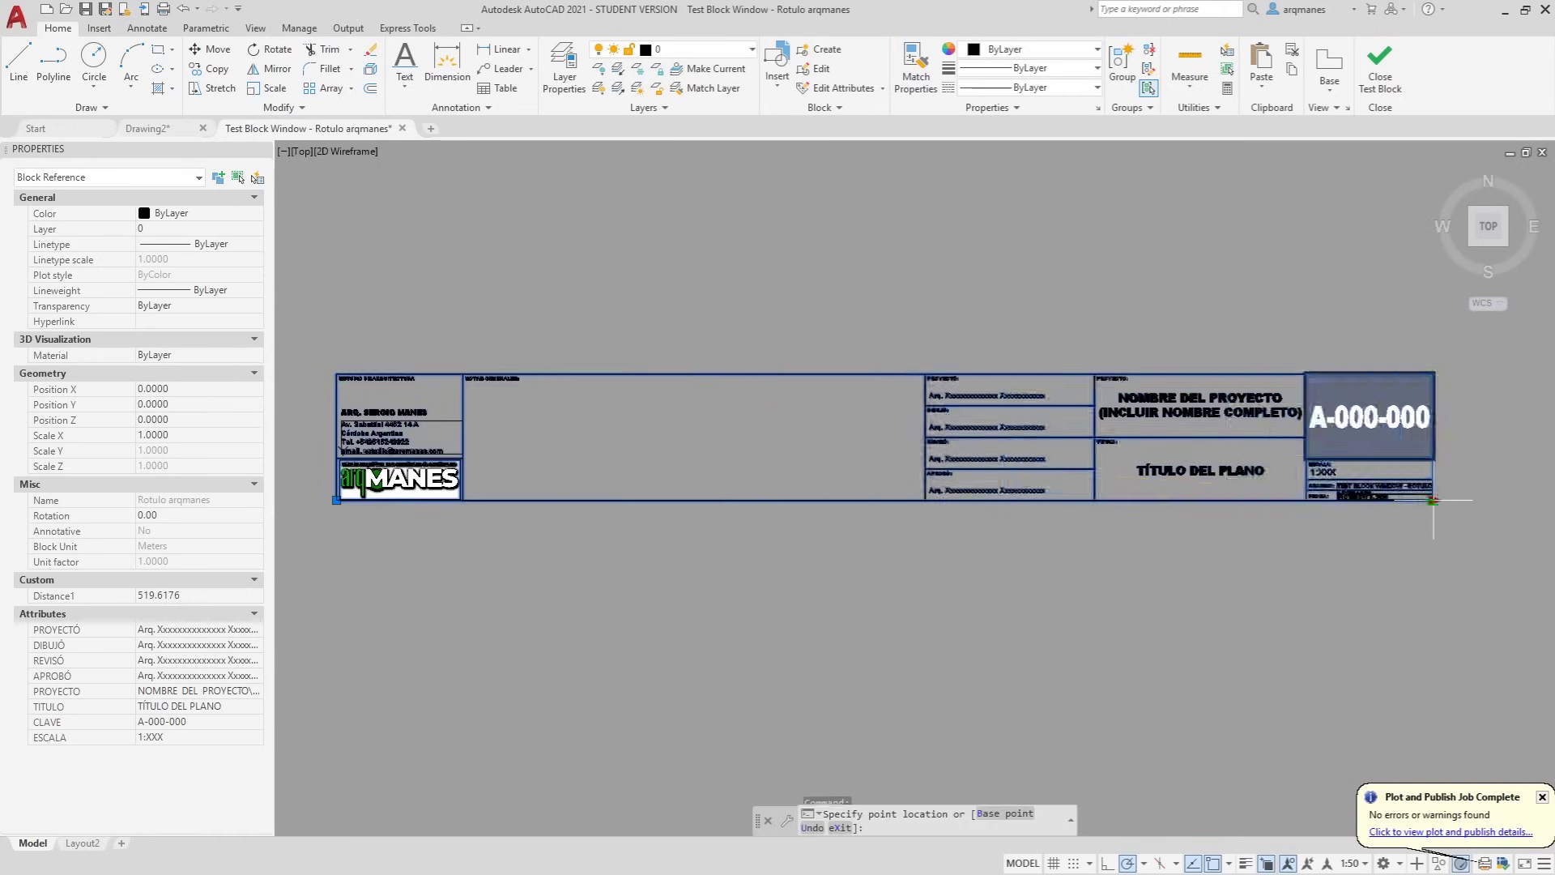
{"action": "left_click", "coordinate": [1056, 473]}
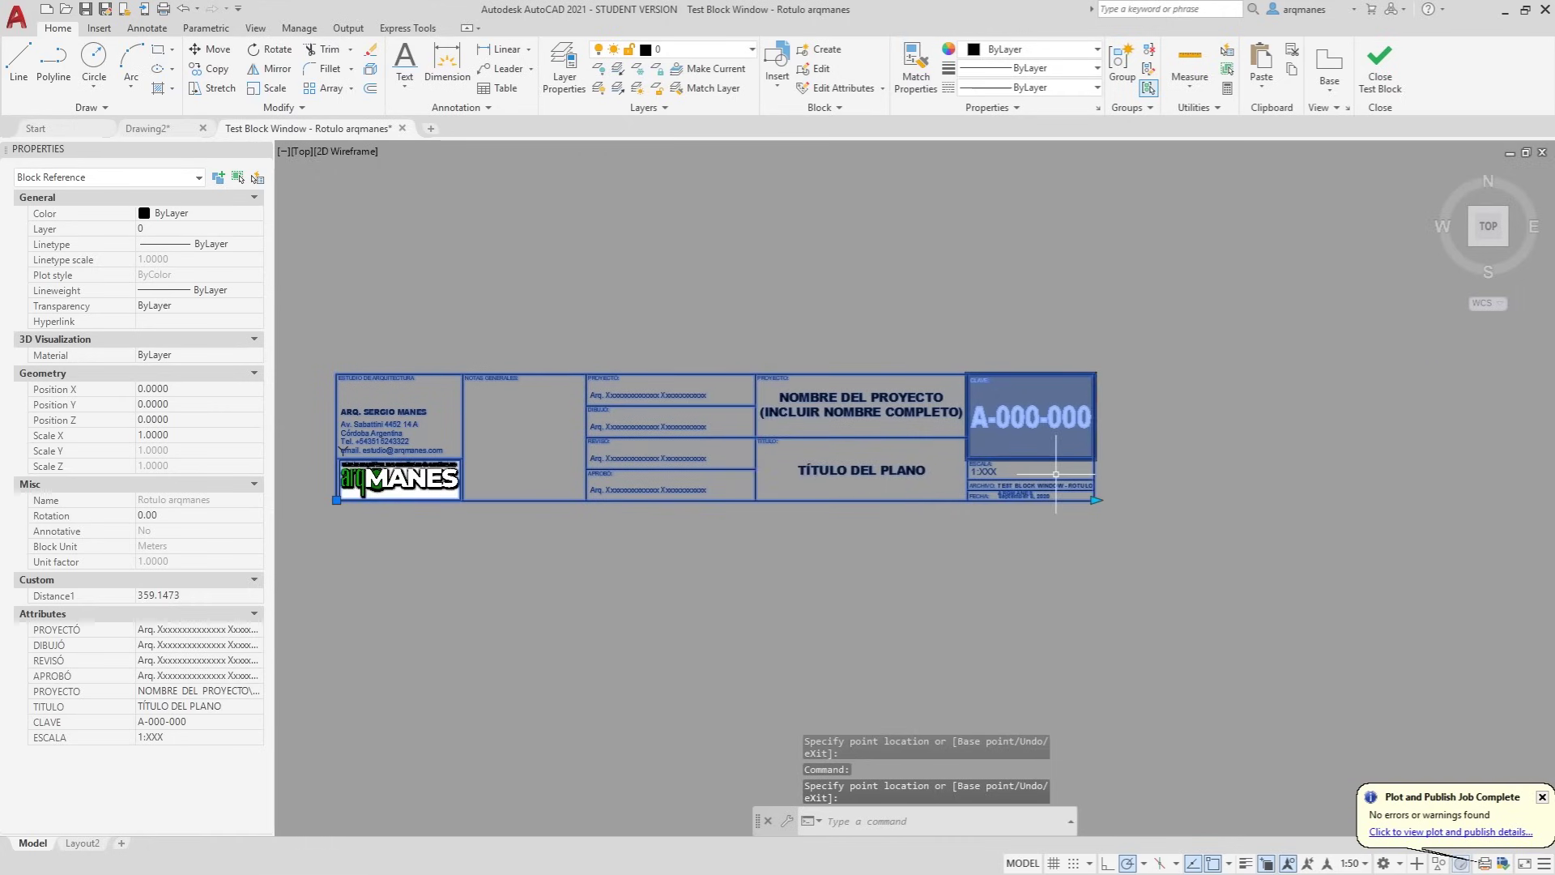
{"action": "left_click", "coordinate": [1377, 81]}
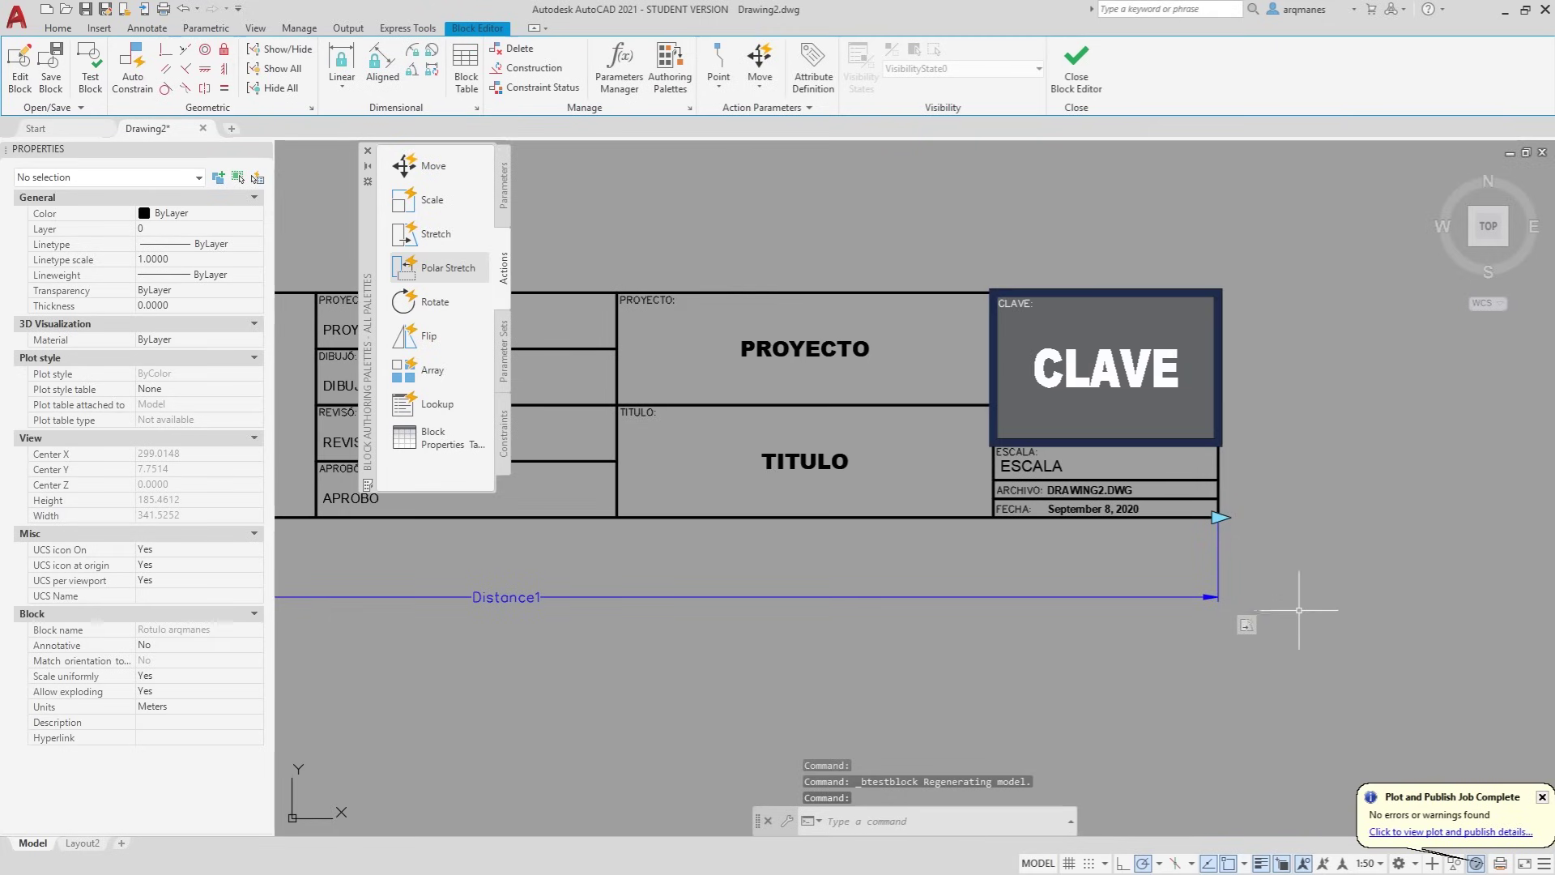
- Close the Block Editor, saving the changes to the title block
{"action": "scroll", "coordinate": [1288, 624], "scroll_direction": "up", "scroll_amount": 3}
{"action": "scroll", "coordinate": [1184, 645], "scroll_direction": "down", "scroll_amount": 2}
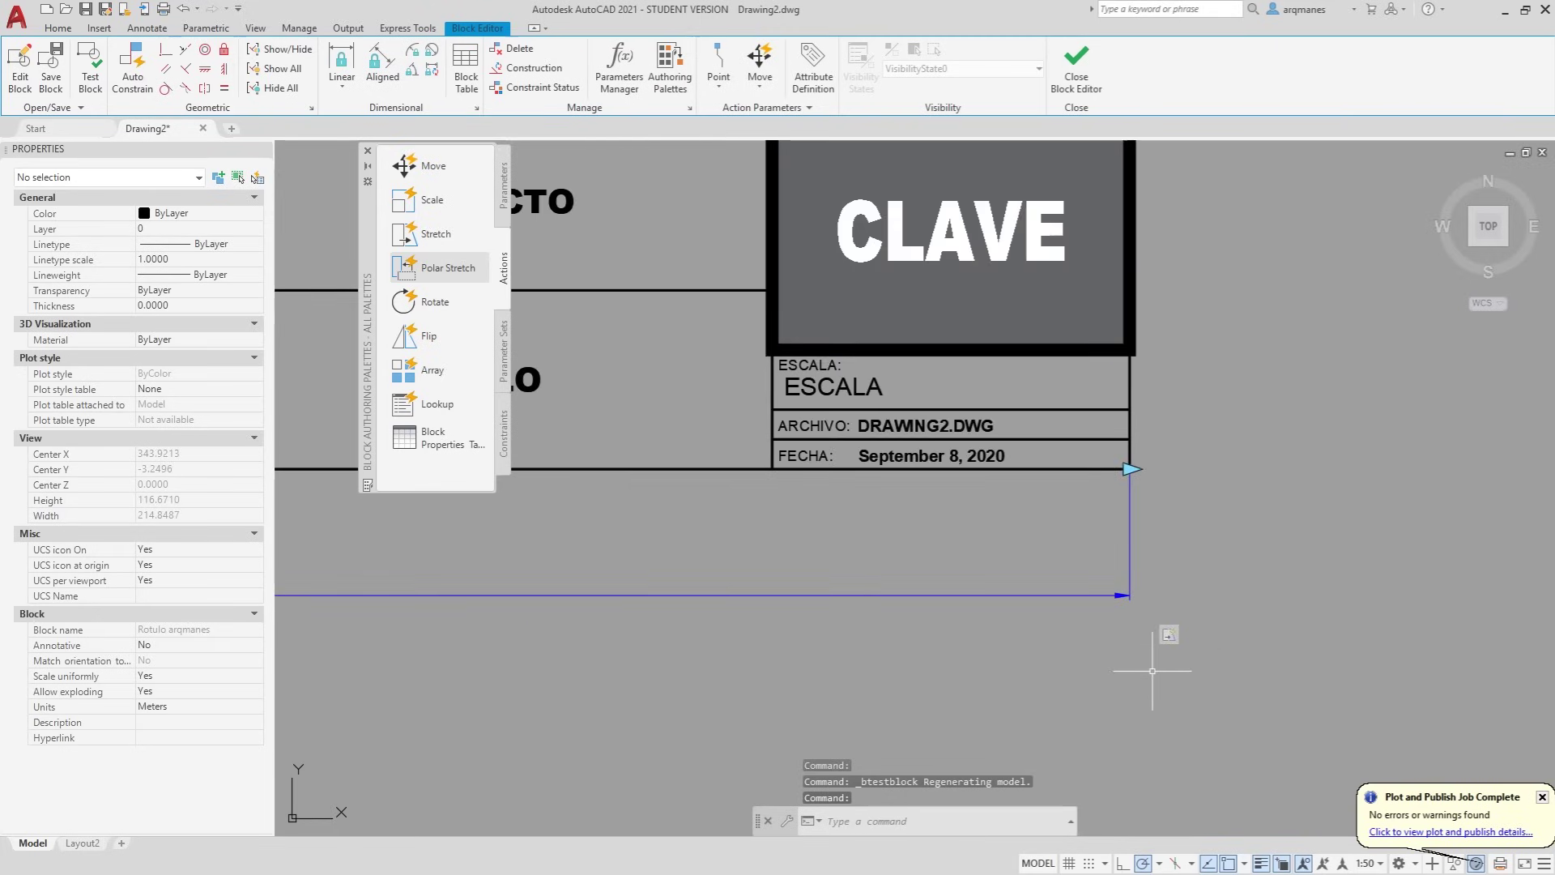
{"action": "middle_click_drag", "start_coordinate": [1163, 410], "coordinate": [1129, 635]}
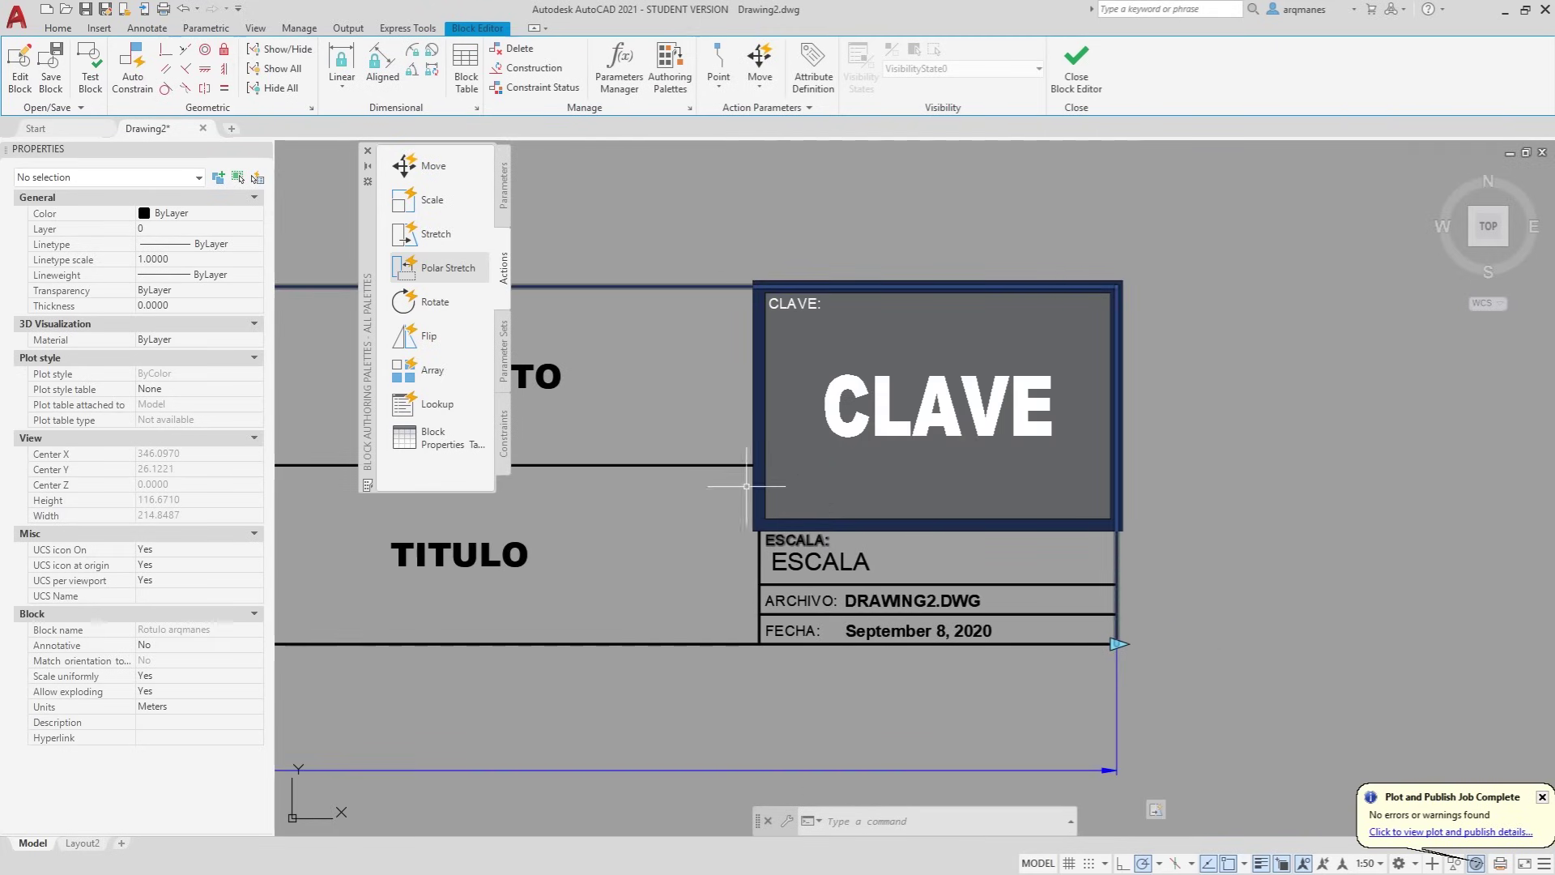
{"action": "left_click", "coordinate": [1076, 78]}
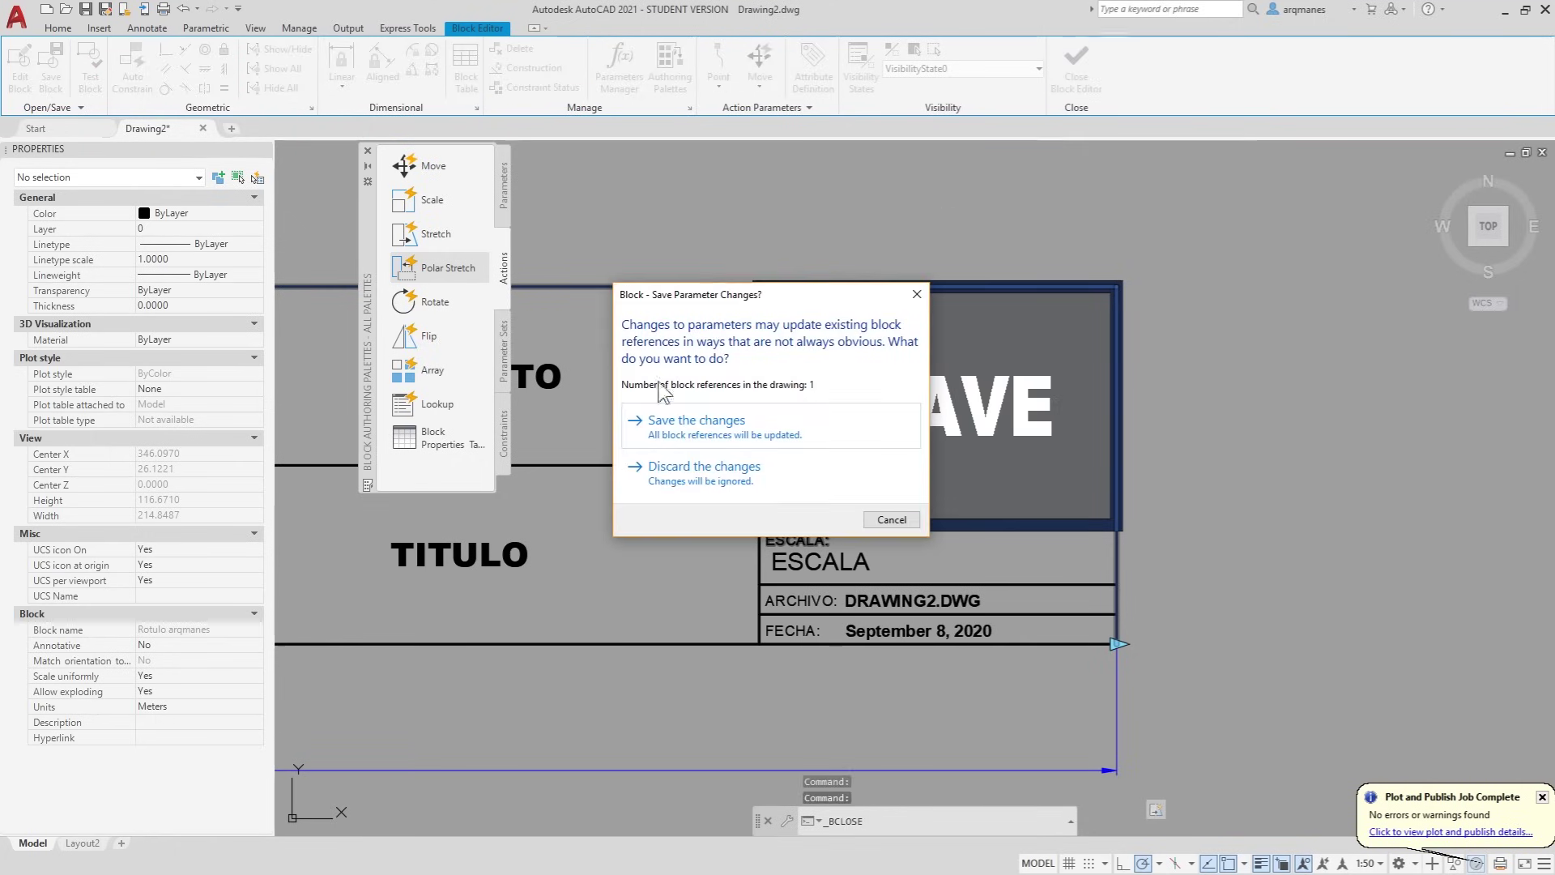
{"action": "left_click", "coordinate": [683, 415]}
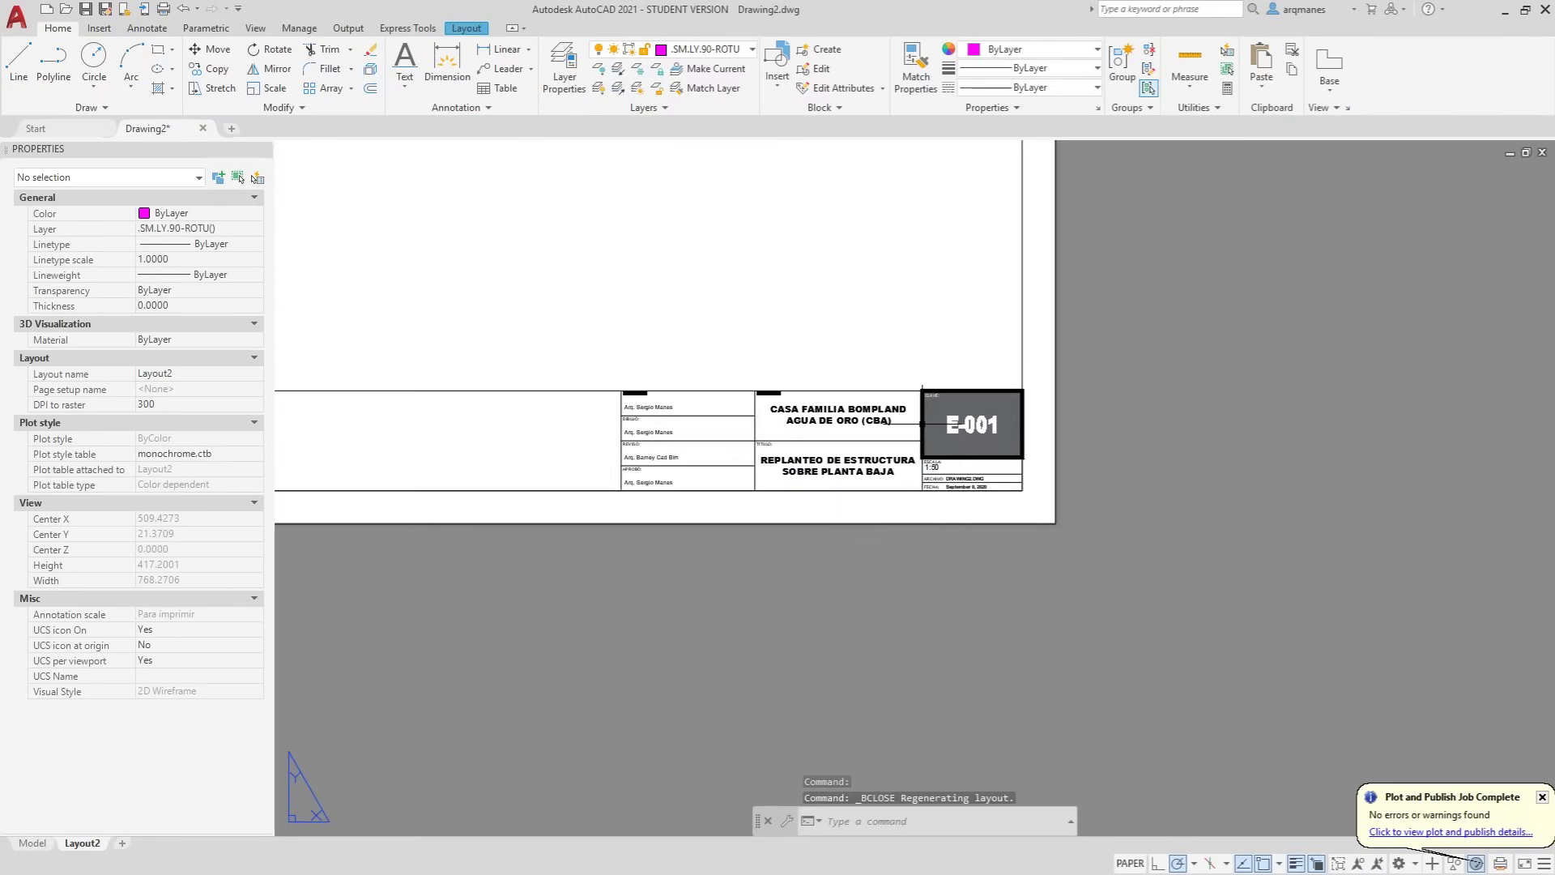
- Synchronise the Layout2 title block via ATTSYNC so E-001 shows white on grey
{"action": "type", "text": "ATTSYNC"}
{"action": "key", "text": "Return"}
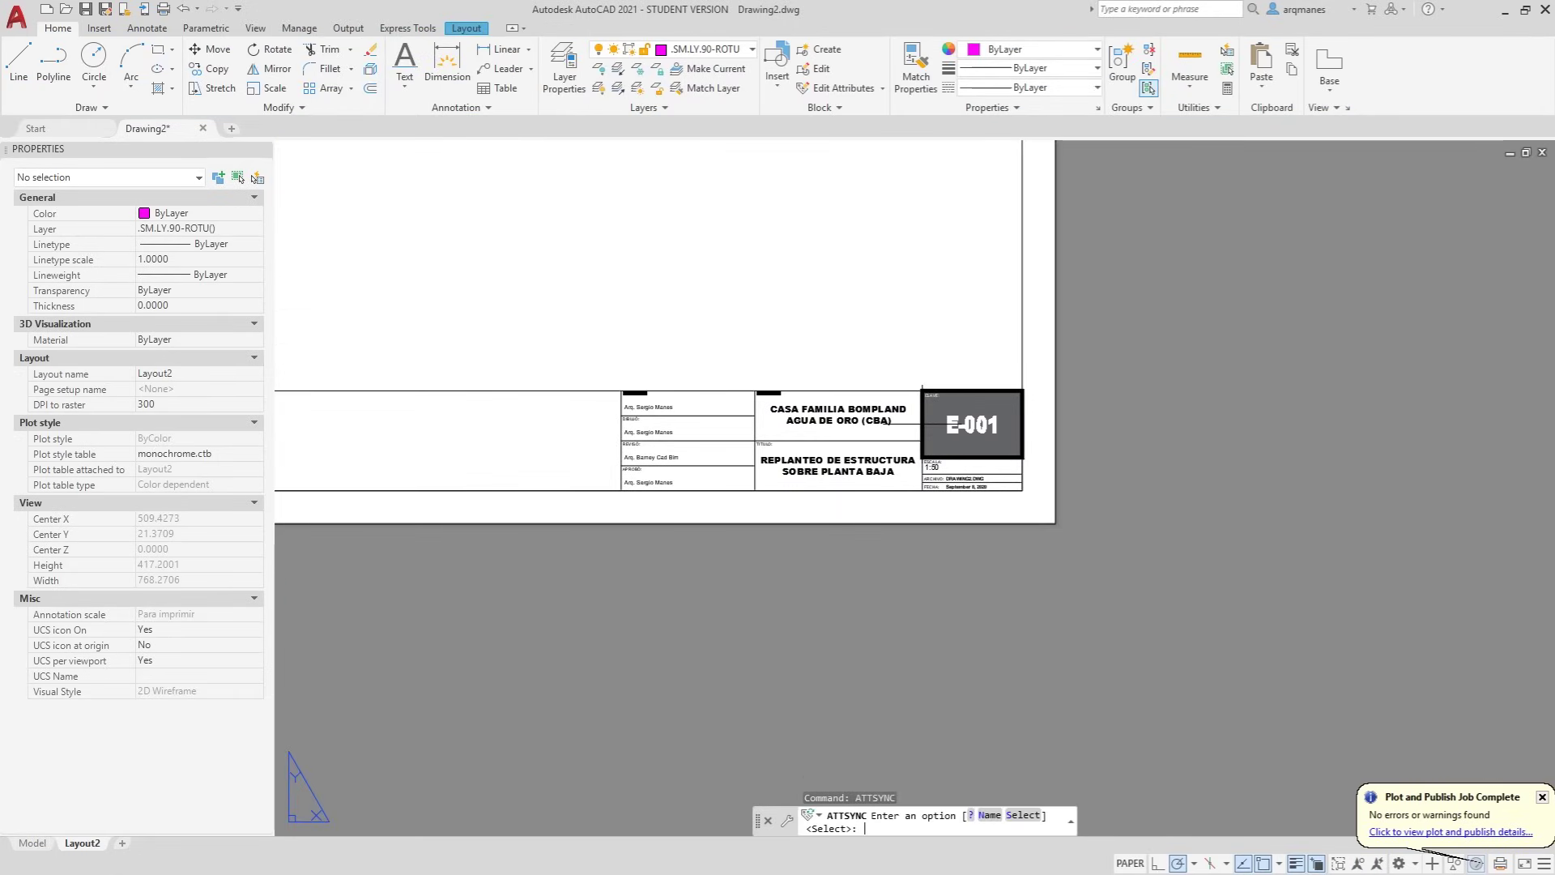
{"action": "type", "text": "S"}
{"action": "key", "text": "Return"}
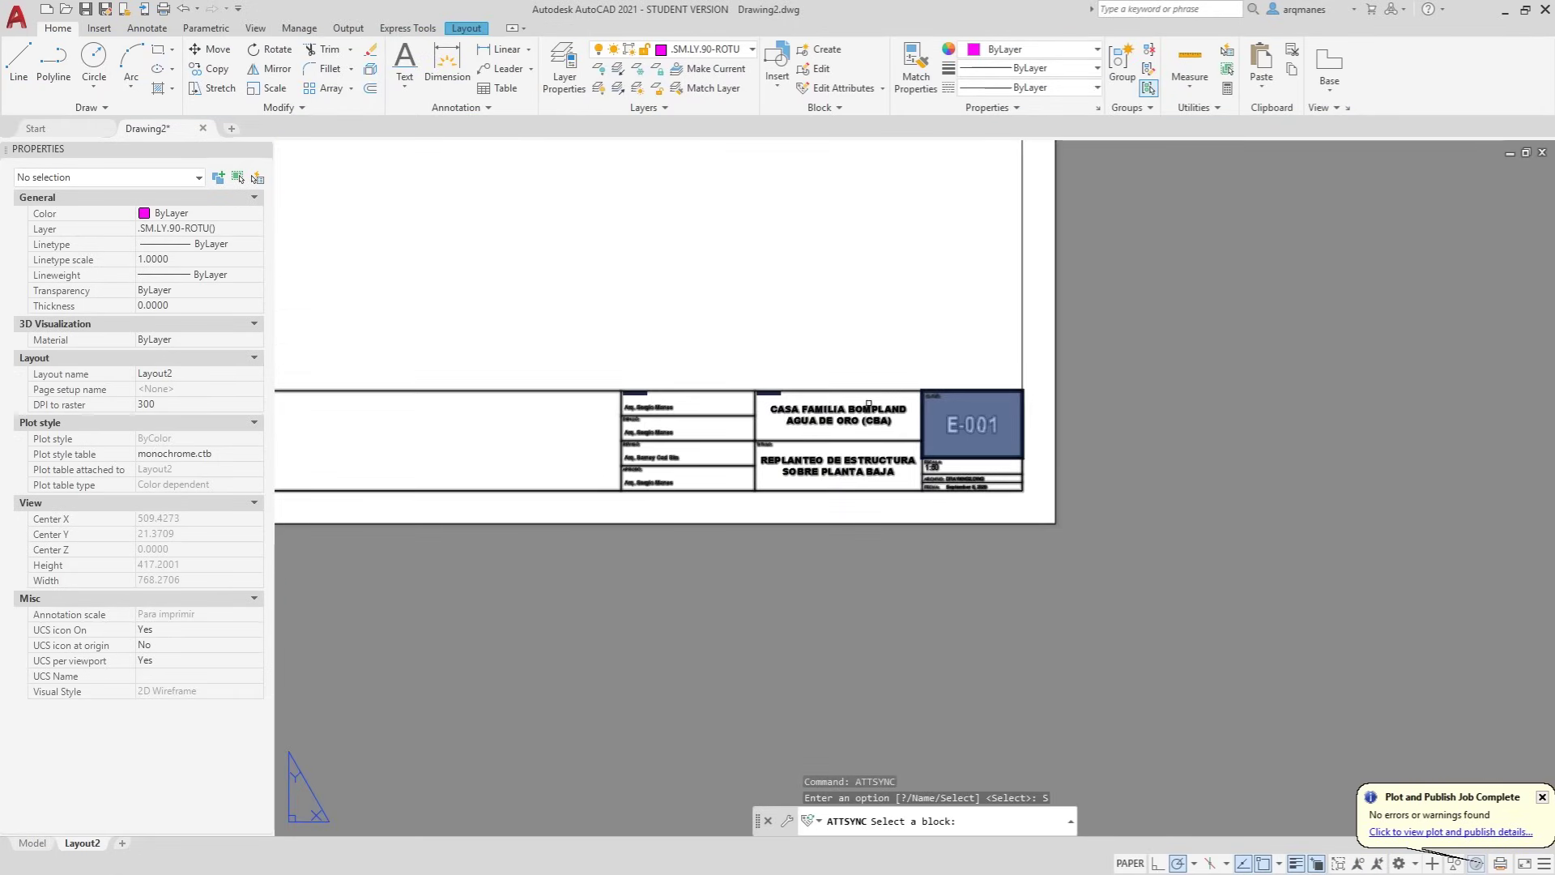
{"action": "left_click", "coordinate": [972, 437]}
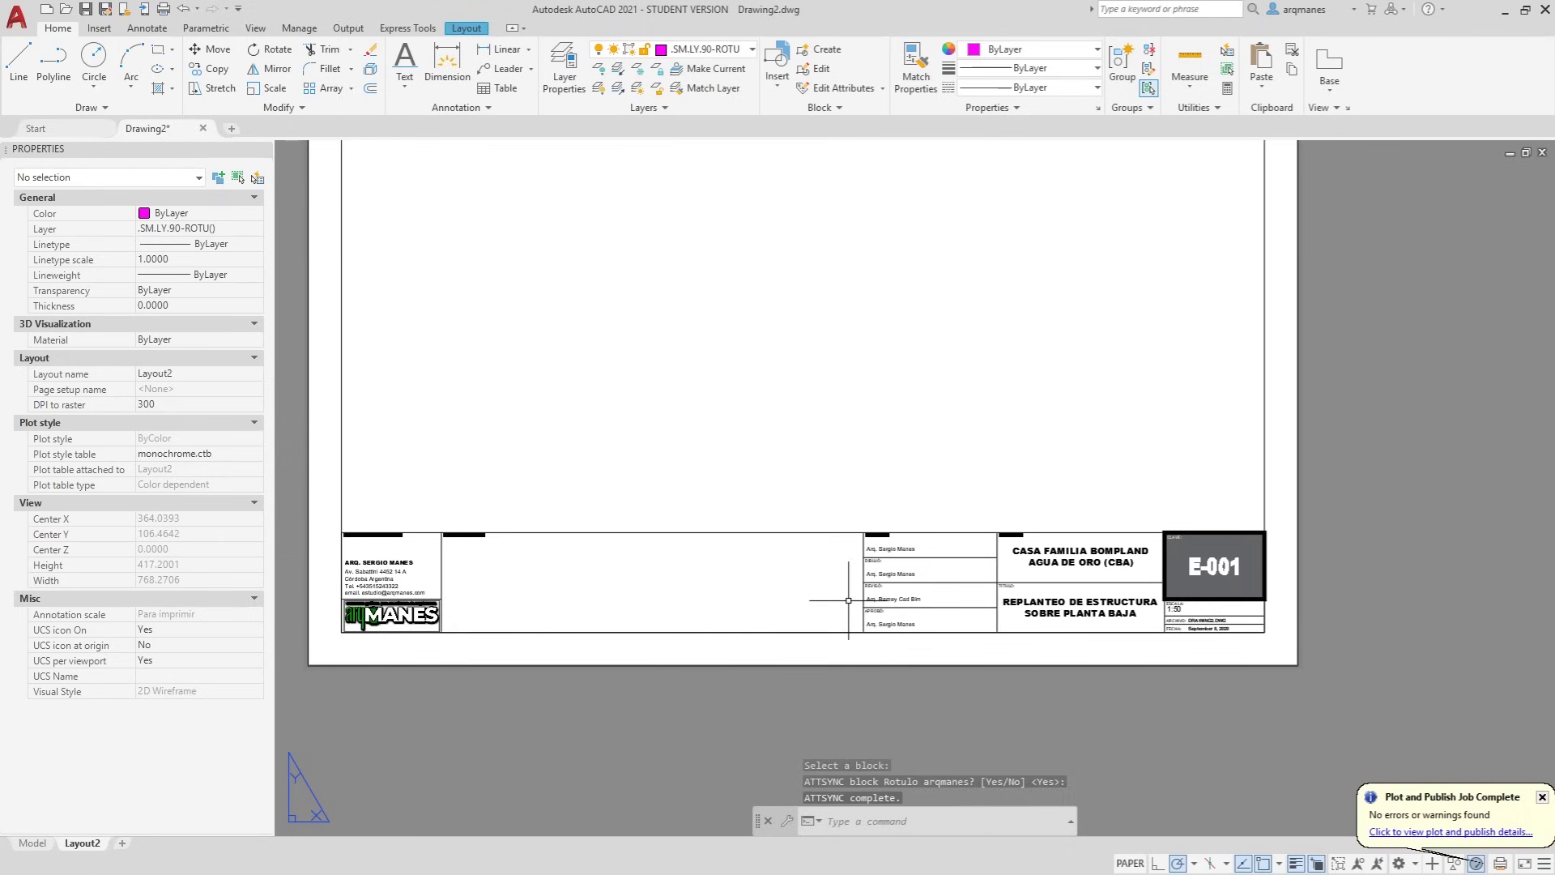
{"action": "key", "text": "Escape"}
{"action": "key", "text": "Escape"}
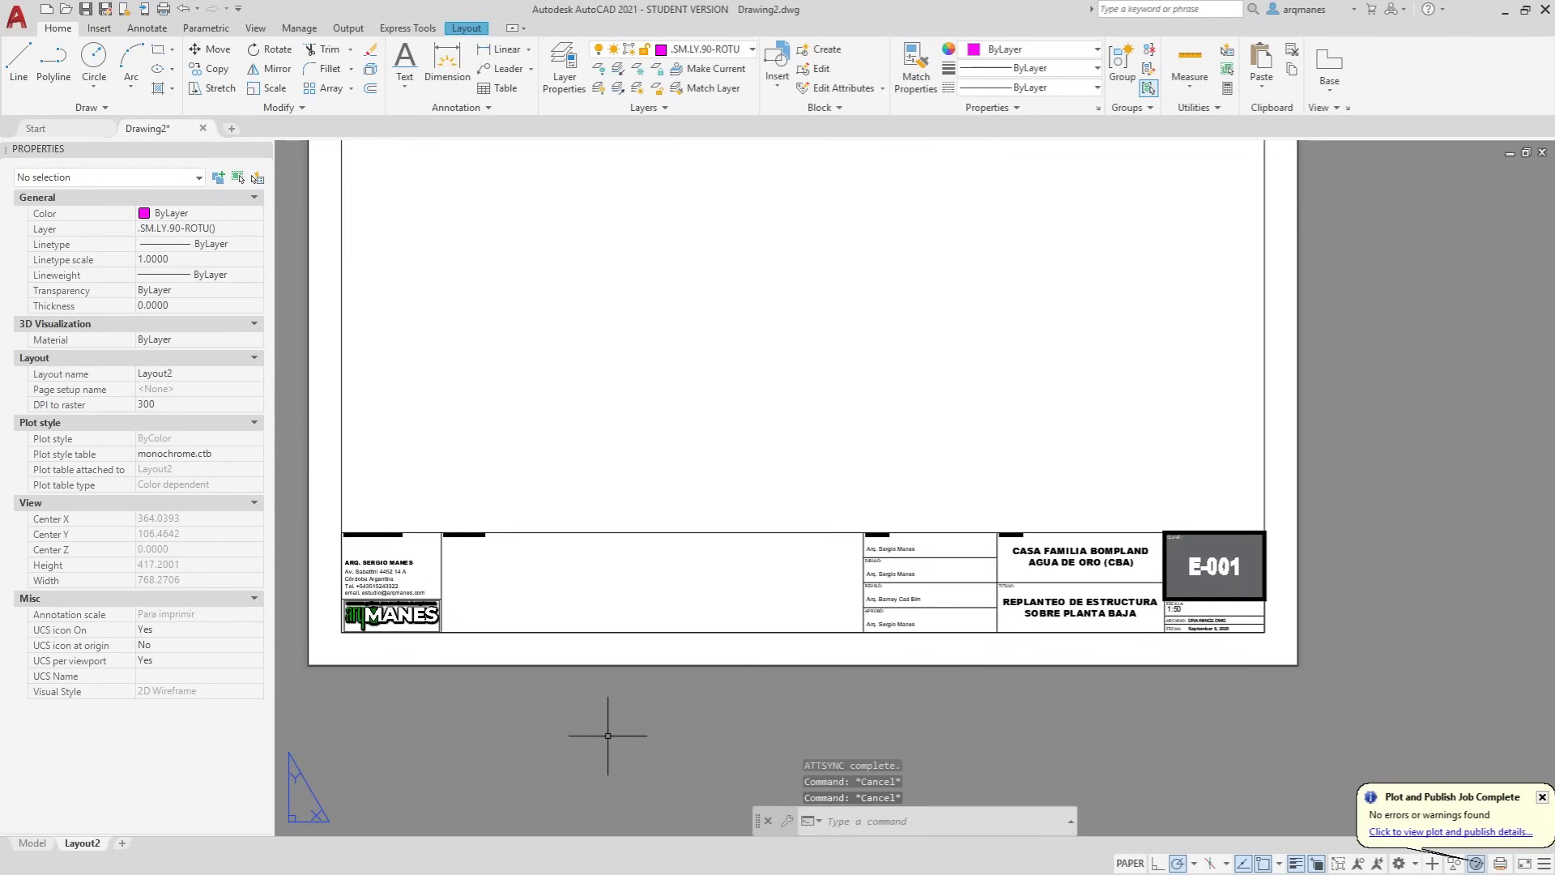